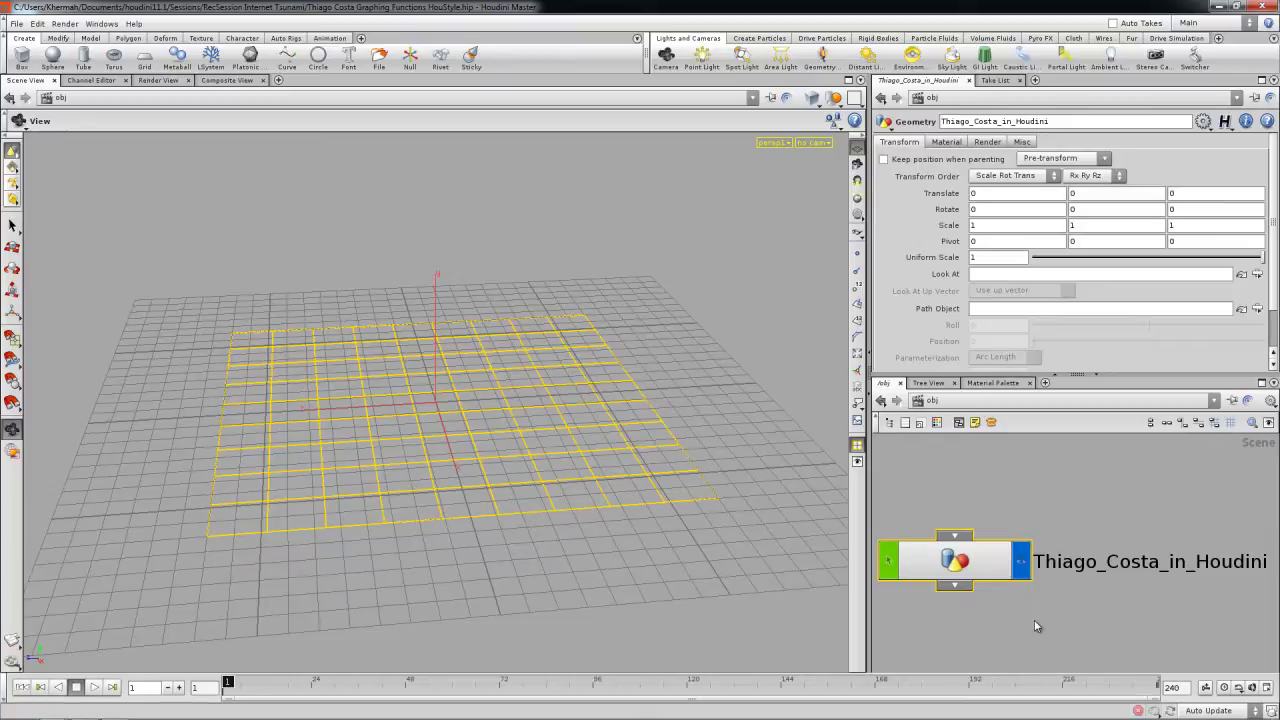
- View the reference image of graphs, return to the 3D scene and enter the geometry object's network
click(232, 80)
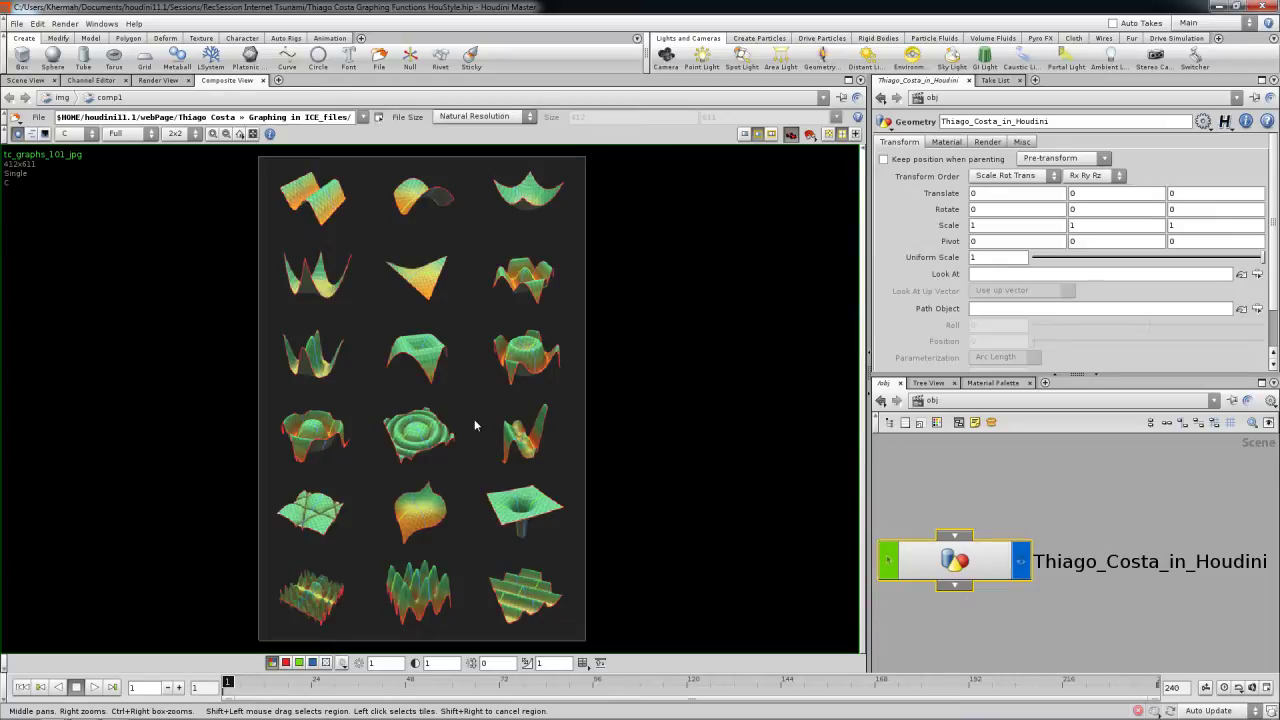
click(25, 80)
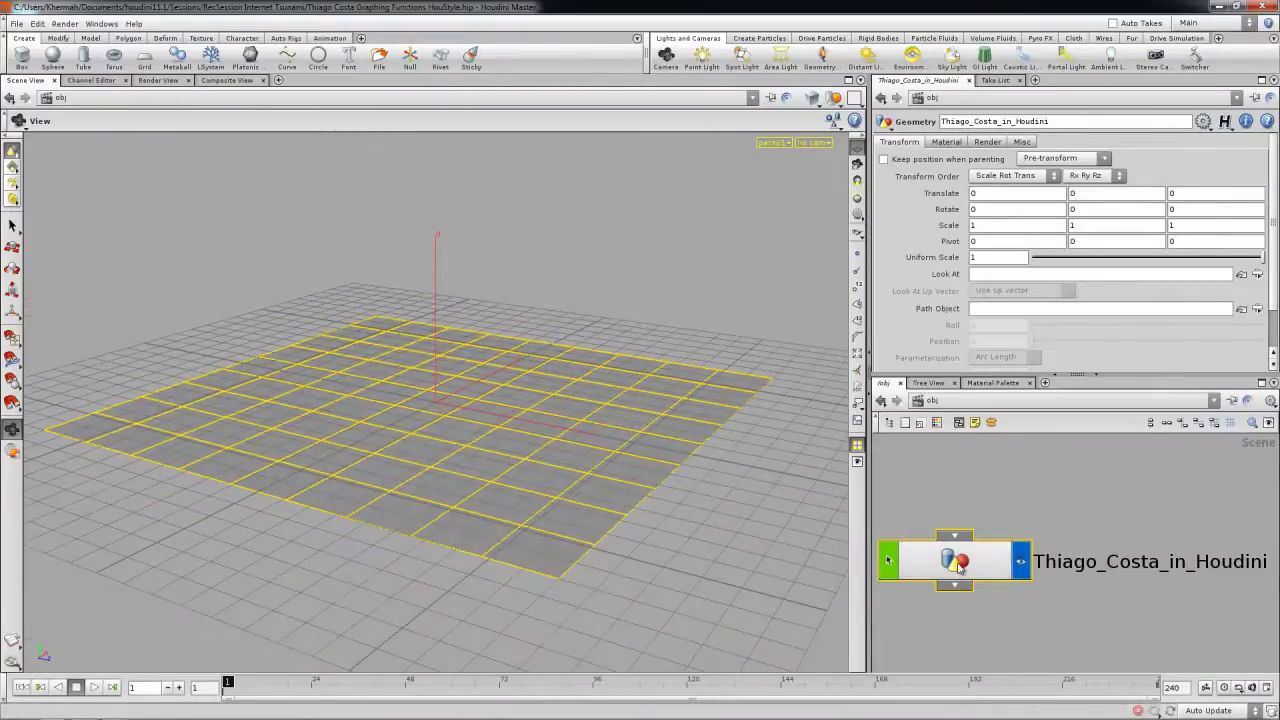
double_click(955, 562)
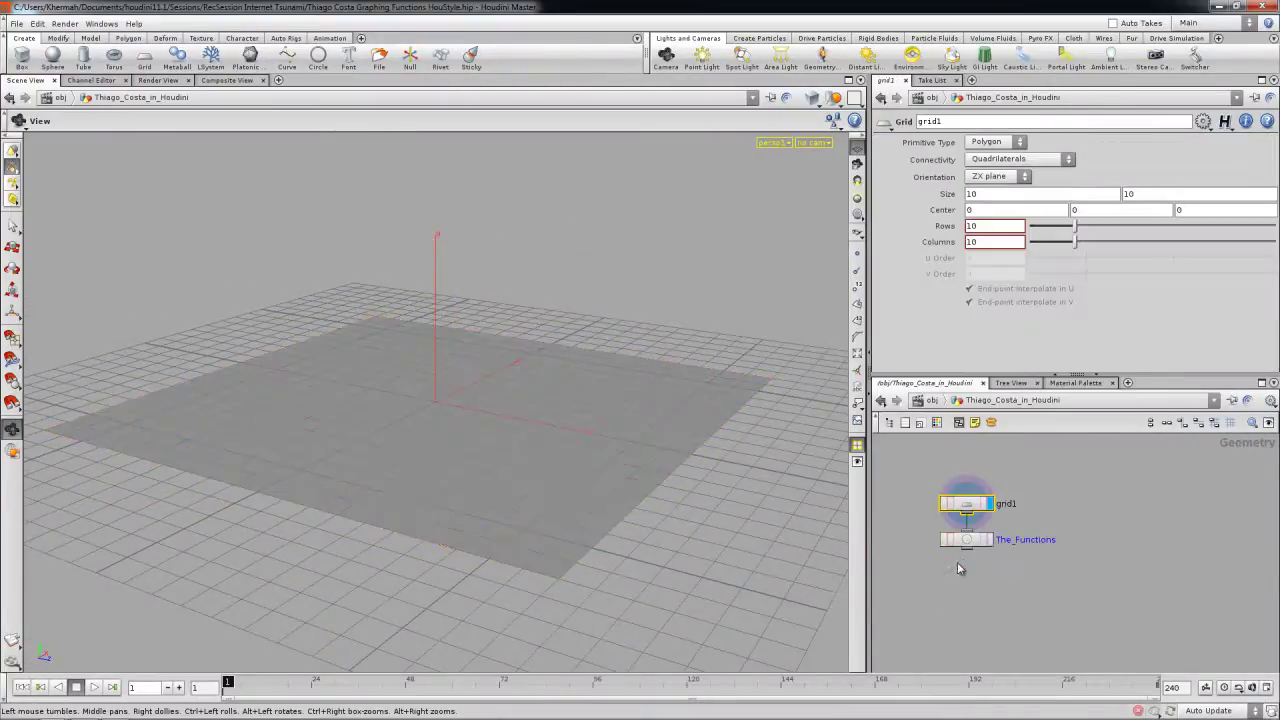
drag(976, 512, 977, 513)
- Open the comment stored on The_Functions node and highlight its entire list of functions
click(970, 541)
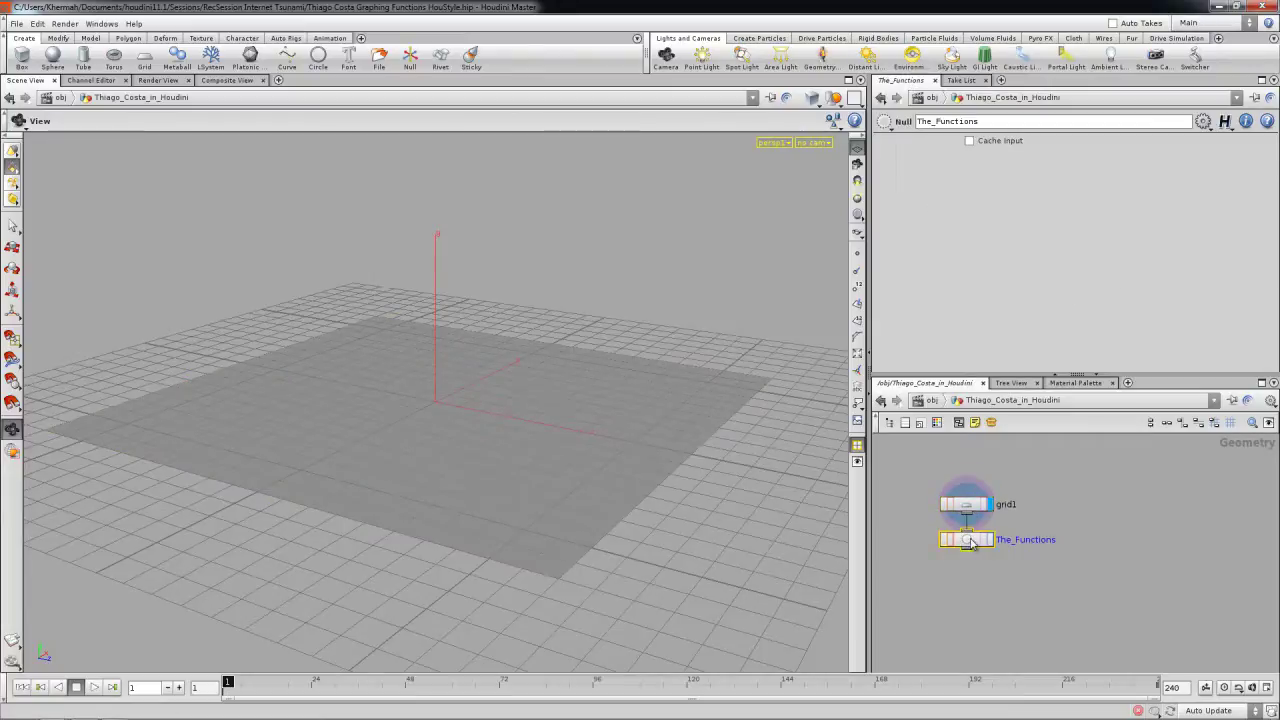
right_click(968, 545)
click(1003, 482)
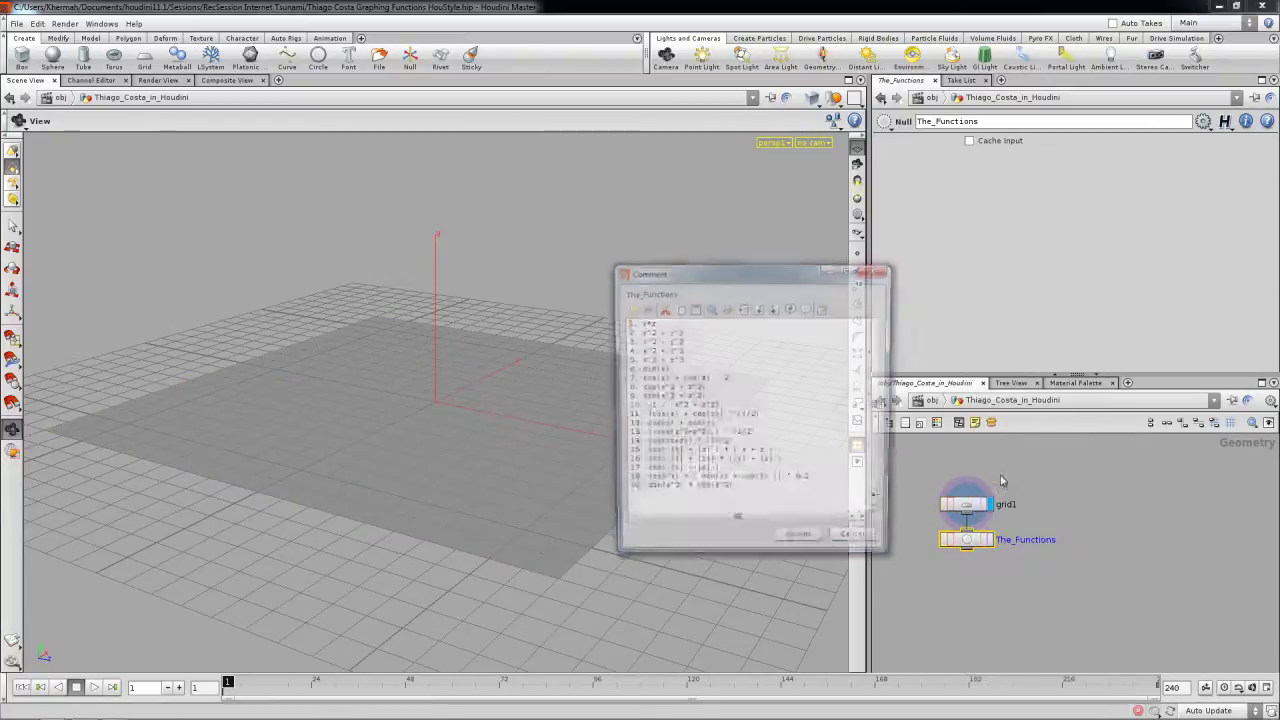
drag(730, 490, 622, 329)
click(742, 506)
drag(740, 494, 606, 323)
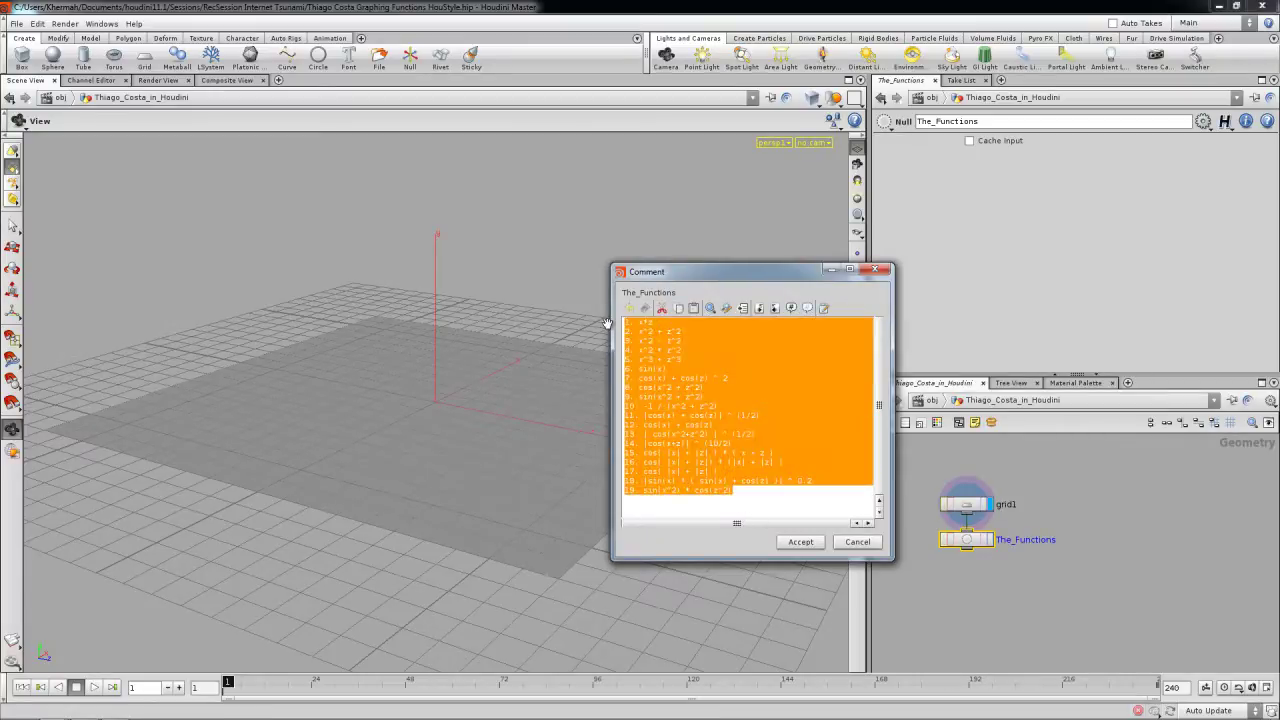
- Compare the function list with the reference graphs, highlight the first function x*z, cancel the comment and return to the 3D scene
click(227, 80)
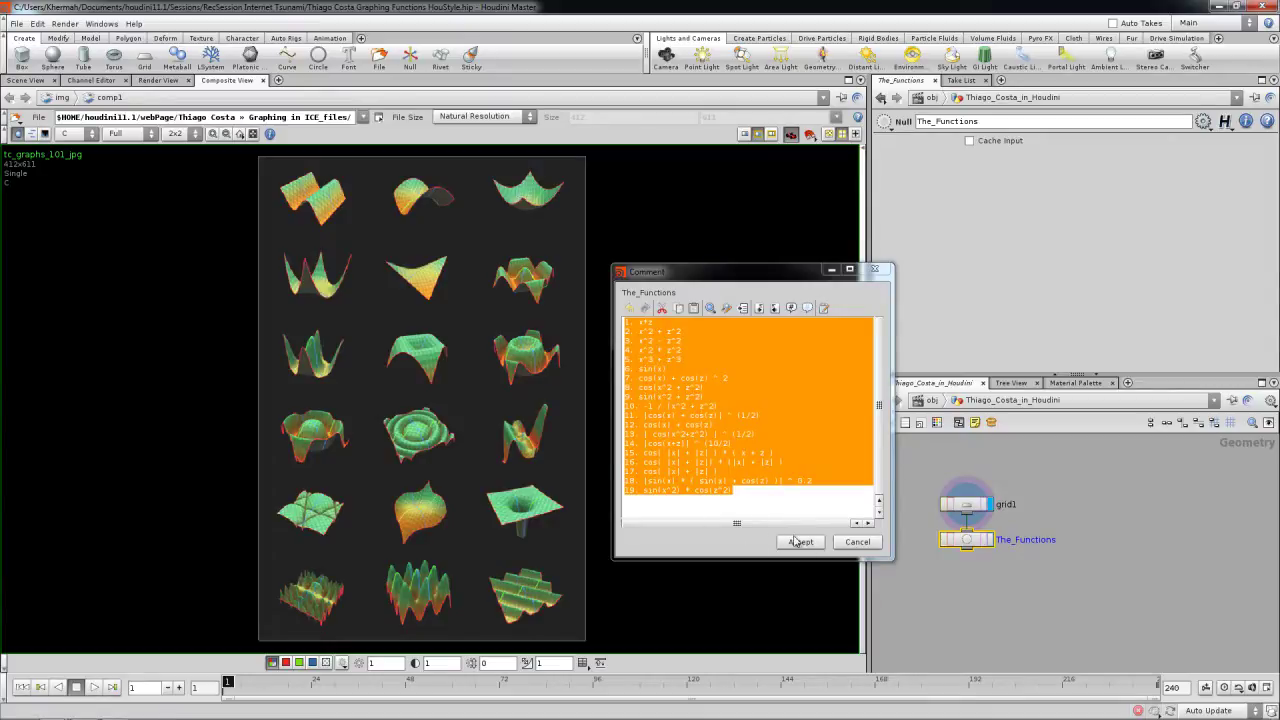
click(672, 340)
drag(655, 323, 632, 322)
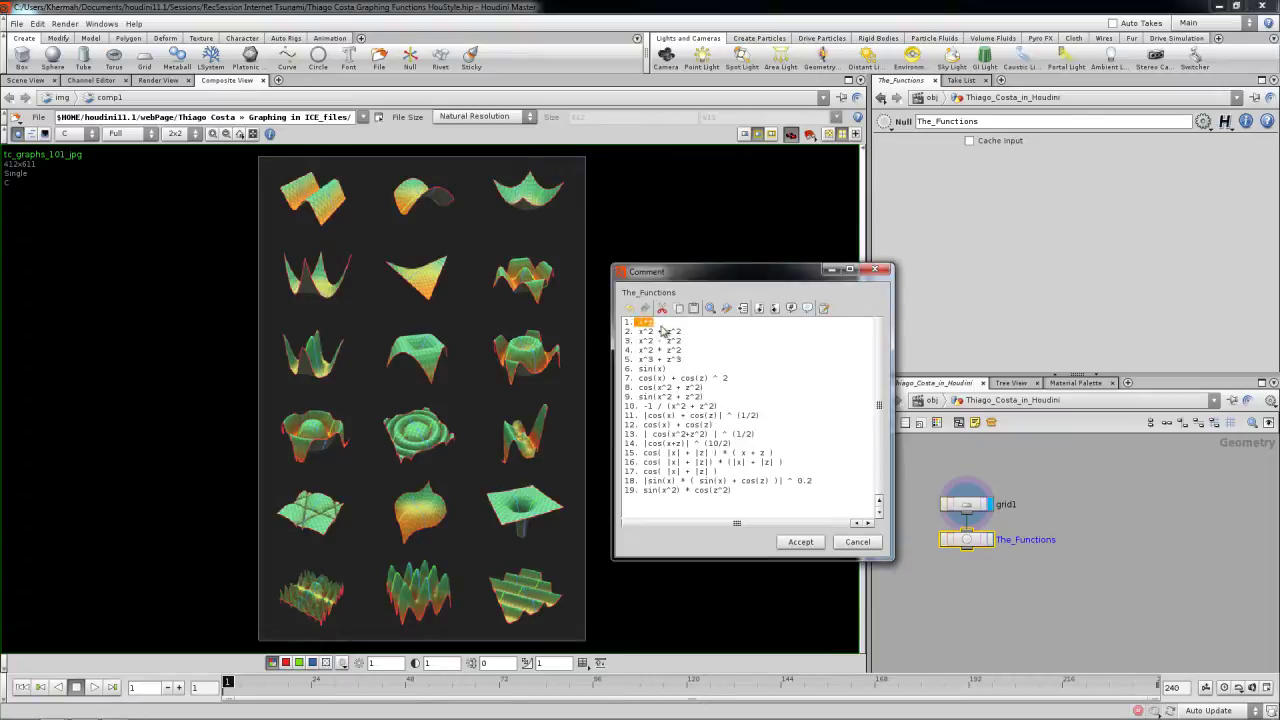
click(858, 543)
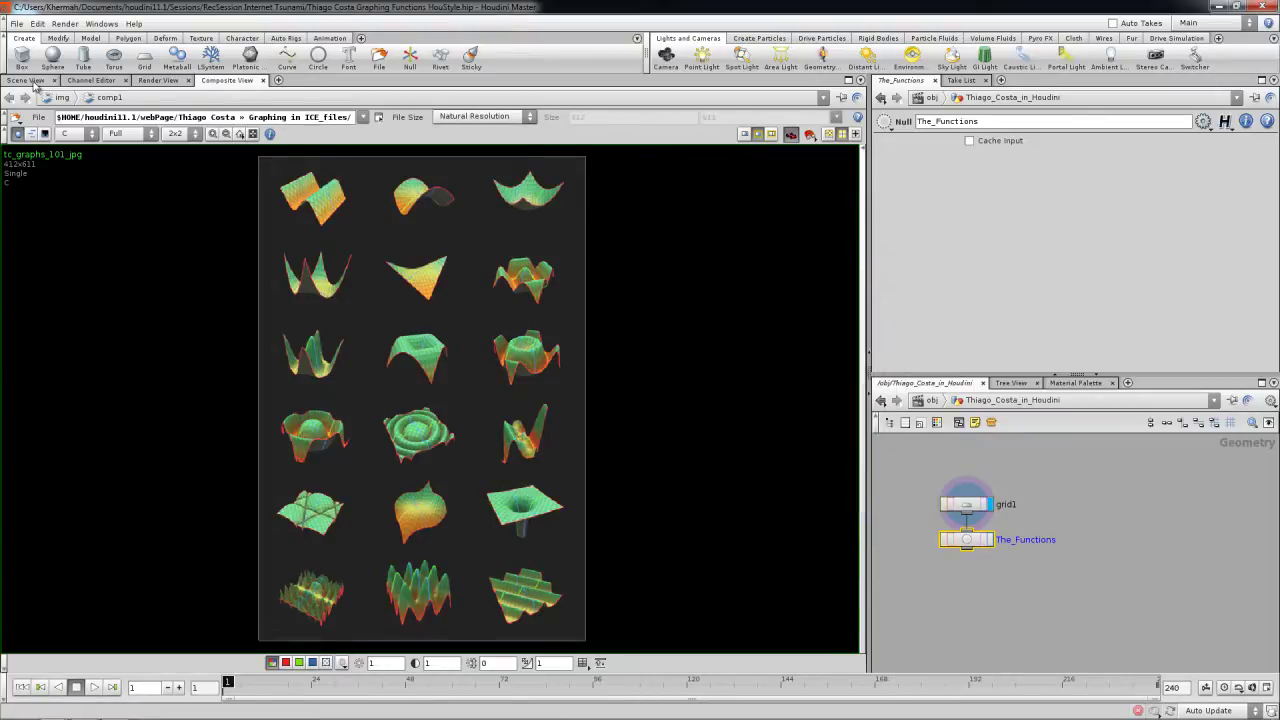
click(30, 81)
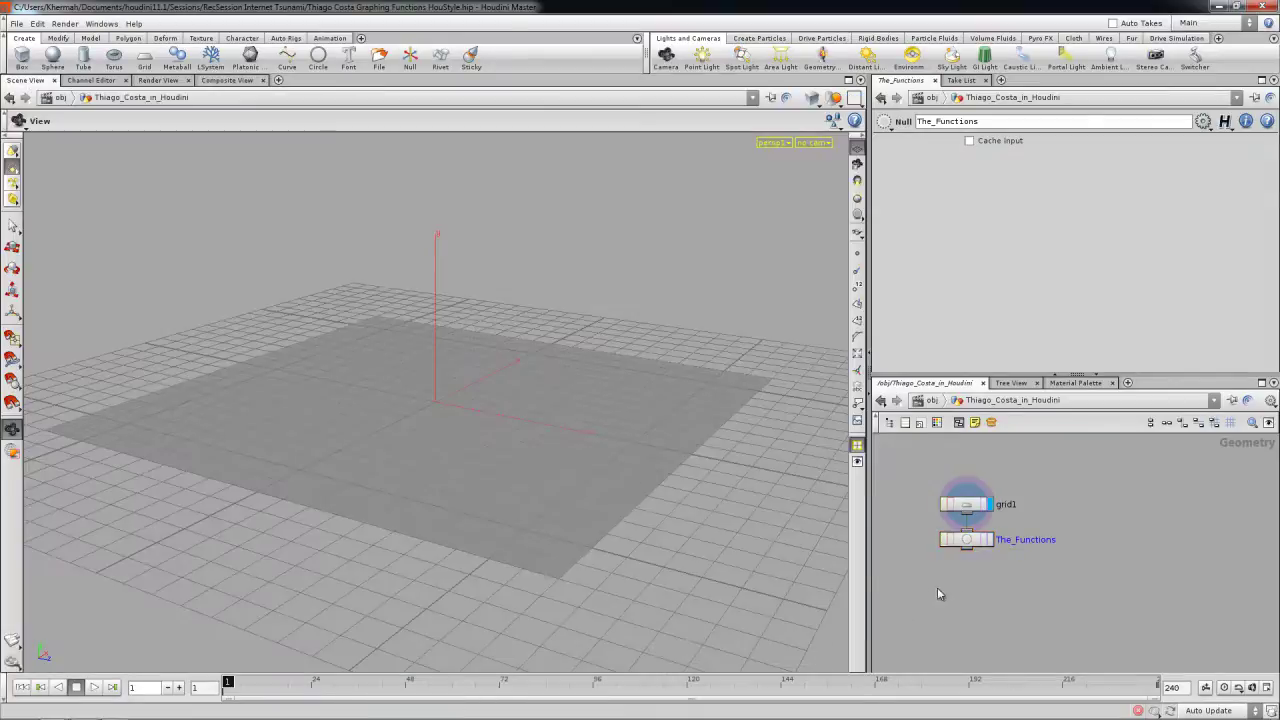
- Add a CHOP Network node inside the geometry network and name it CHOPS_Functions
key(Tab)
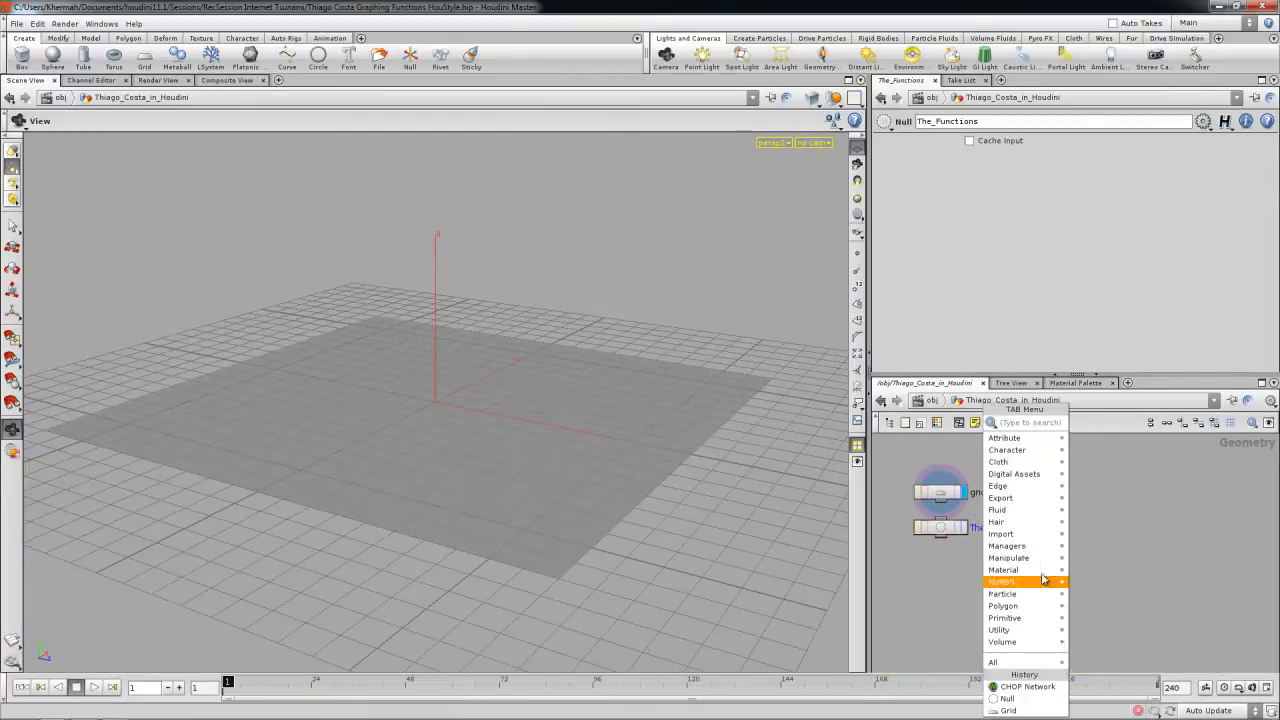
mouse_move(1043, 550)
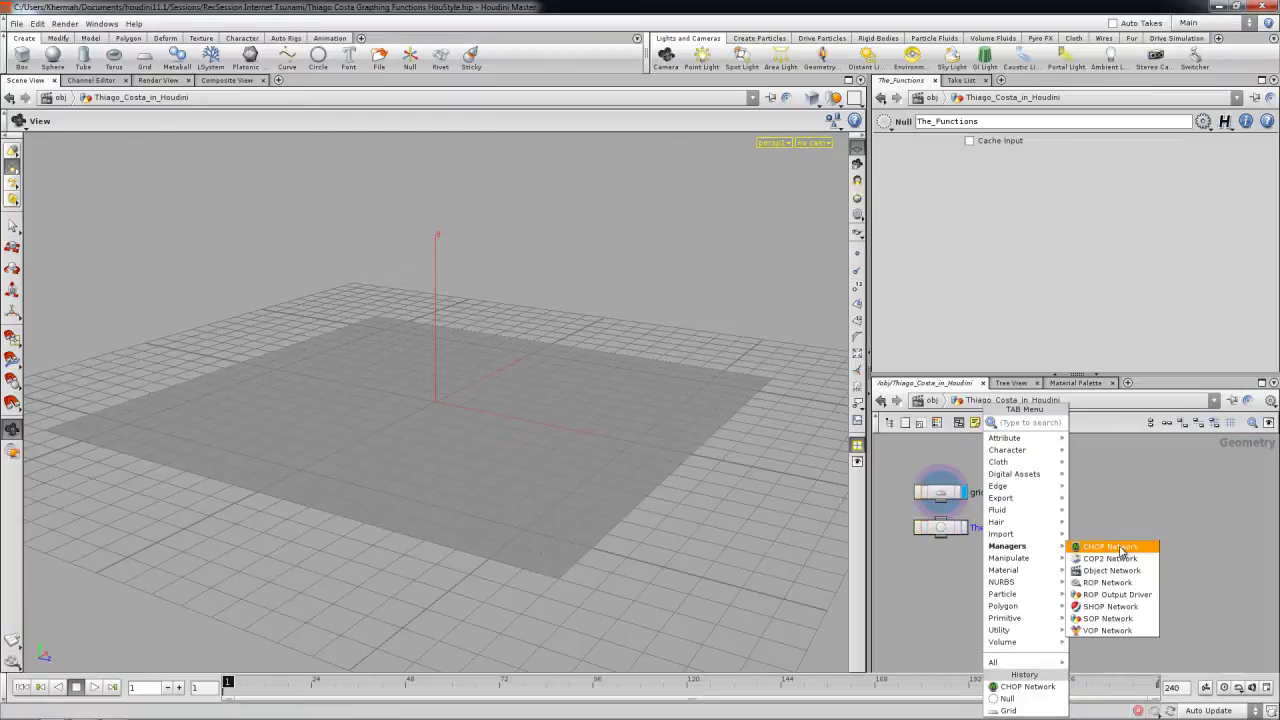
click(1105, 547)
click(1103, 585)
click(1131, 598)
double_click(1016, 121)
text(CHOPS_Functi)
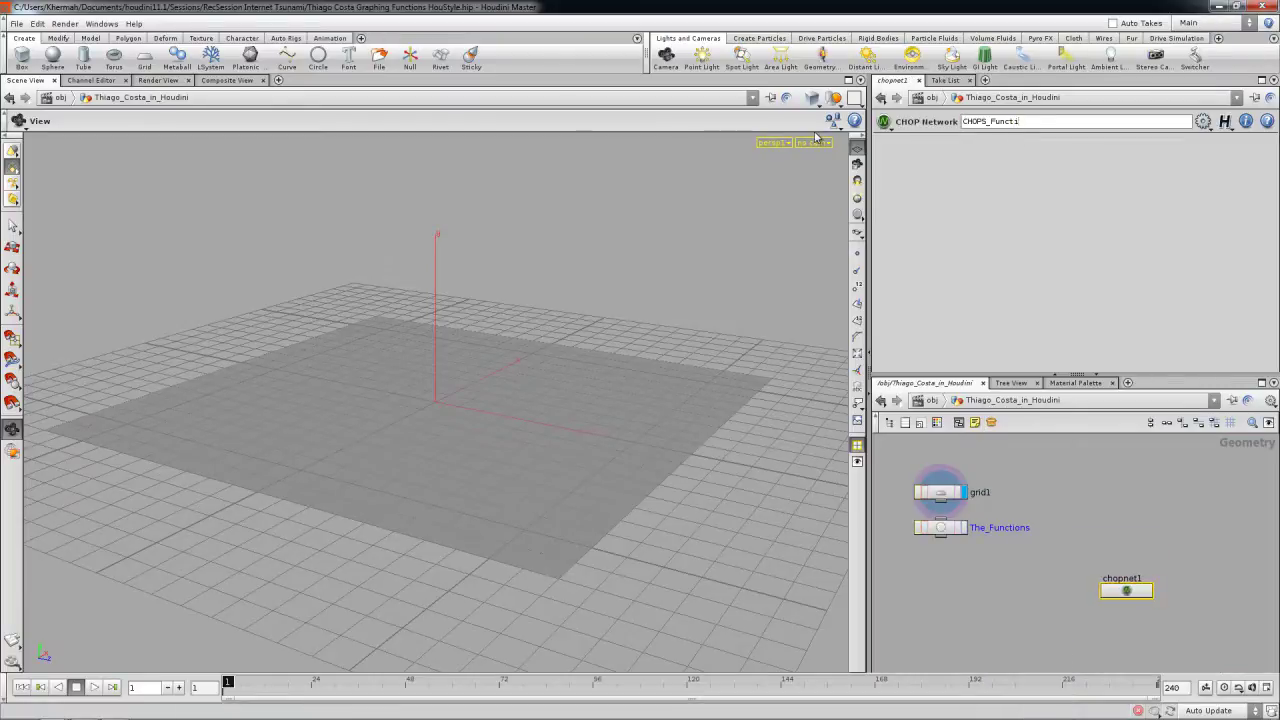
text(ons)
key(Return)
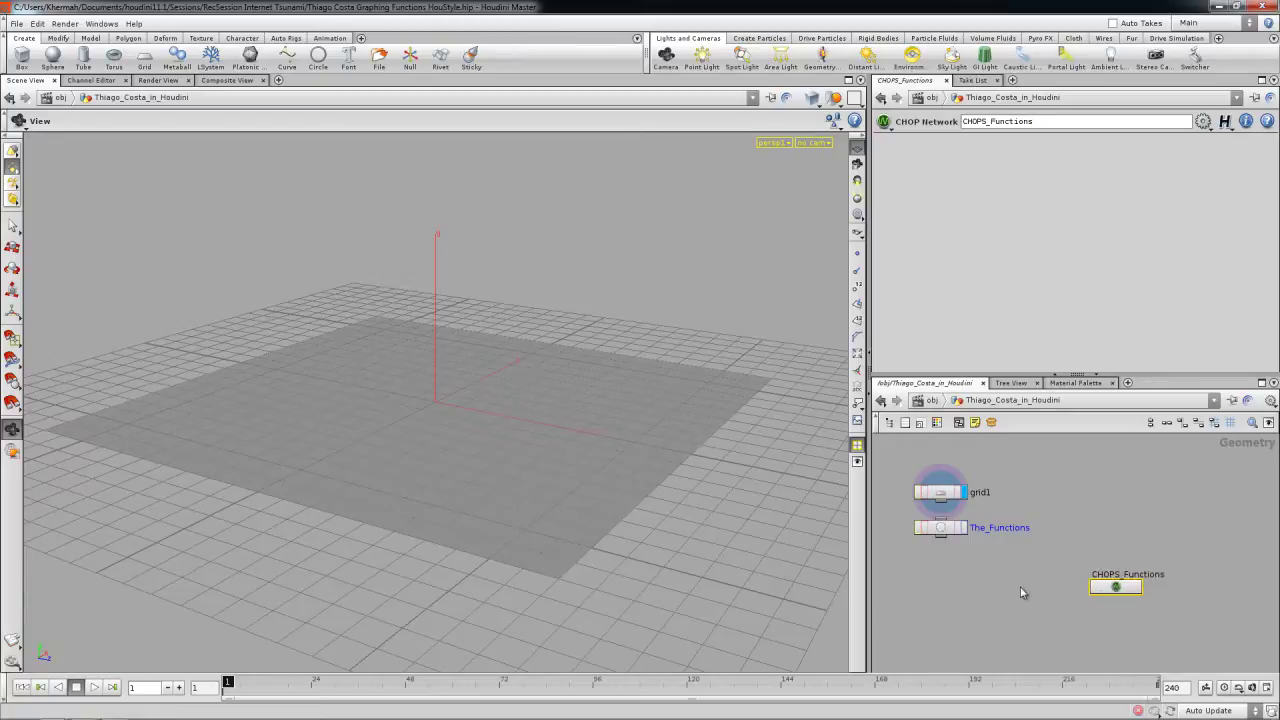
- Add a Null node fed by the output of The_Functions node
scroll(1005, 585, down, 2)
middle_drag(1000, 580, 947, 580)
drag(1043, 585, 1053, 605)
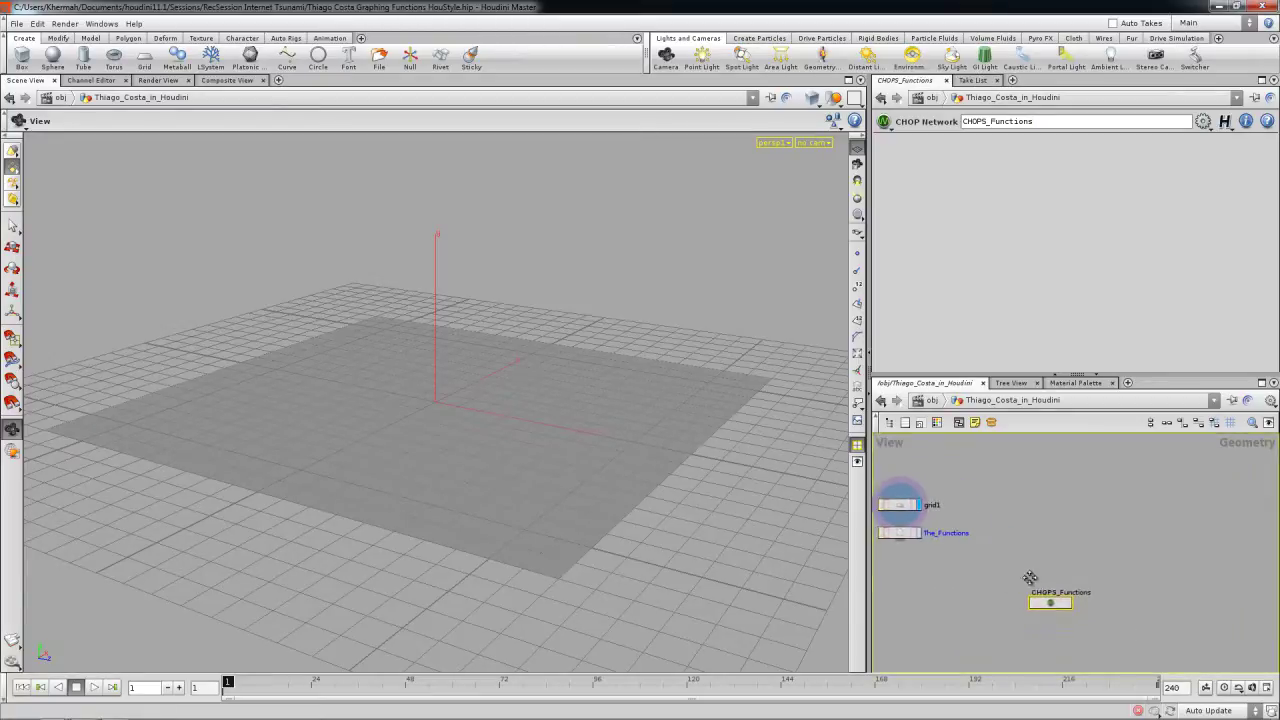
middle_drag(1040, 580, 1056, 551)
key(Tab)
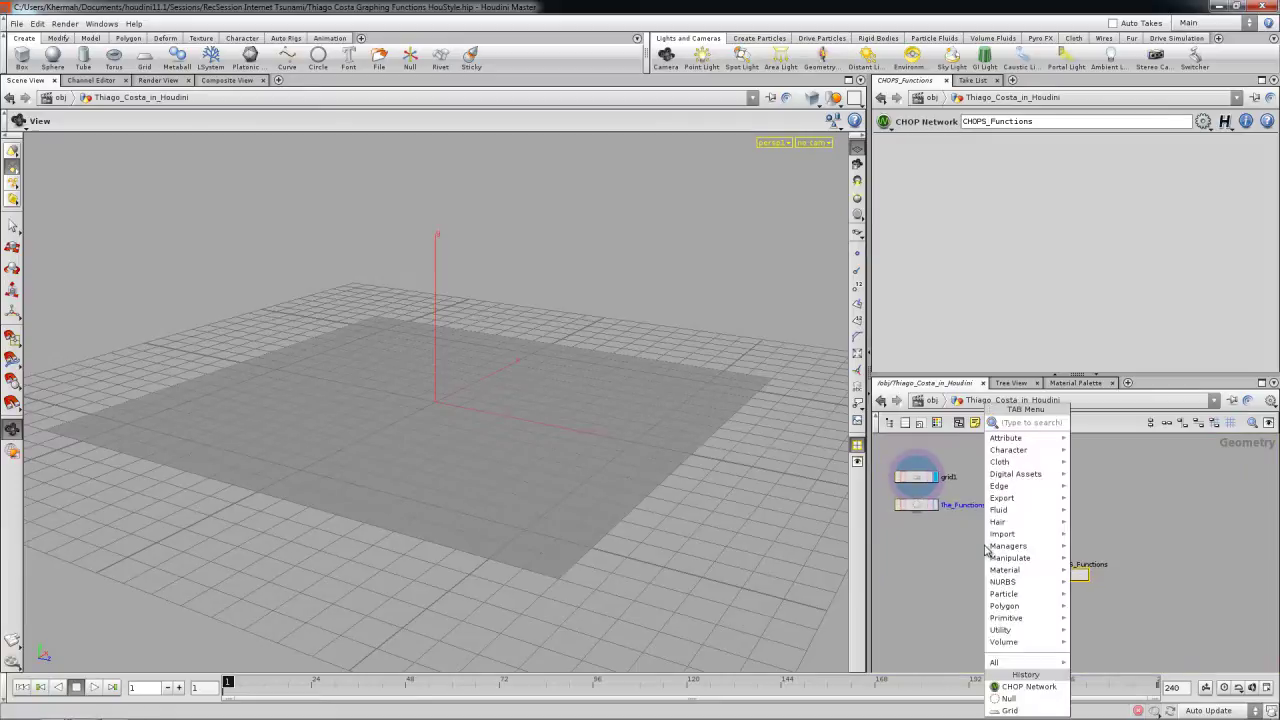
click(1010, 690)
click(980, 575)
click(979, 573)
- Move the new Null well away from the grid nodes and place CHOPS_Functions just above it
drag(988, 579, 1154, 565)
middle_drag(1160, 596, 1071, 572)
drag(1062, 544, 1213, 542)
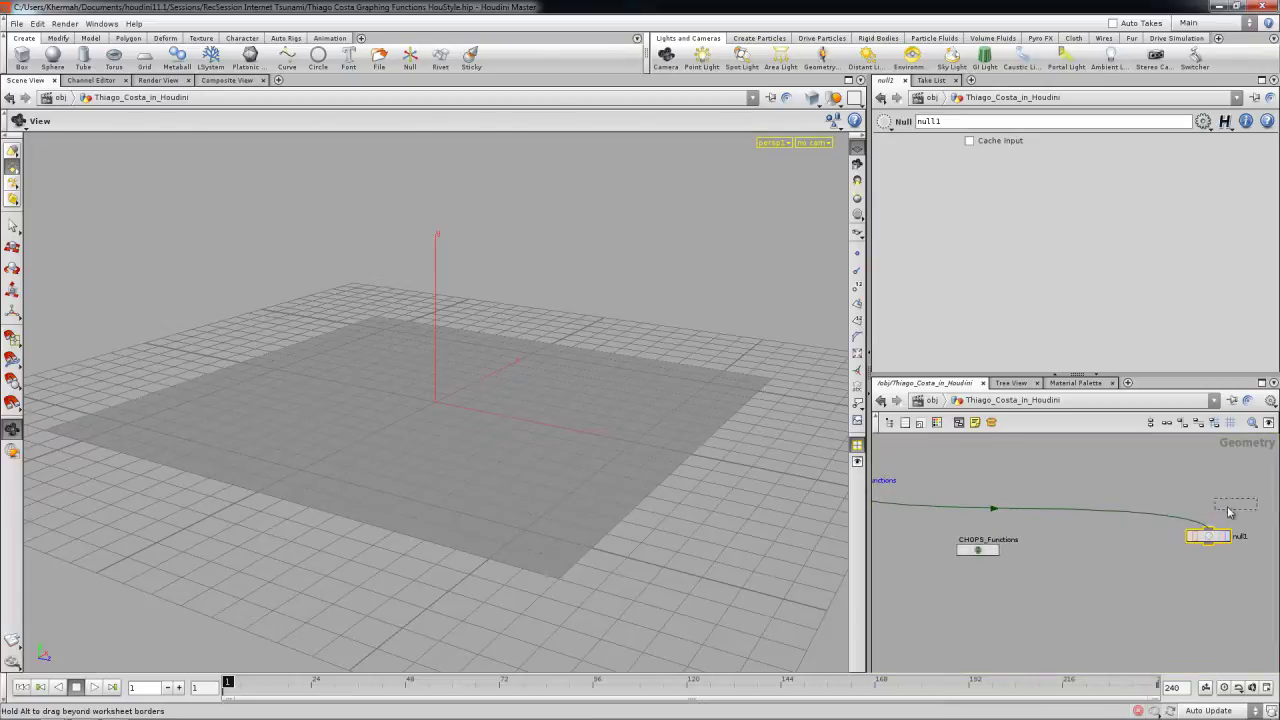
key(l)
drag(1090, 543, 1227, 570)
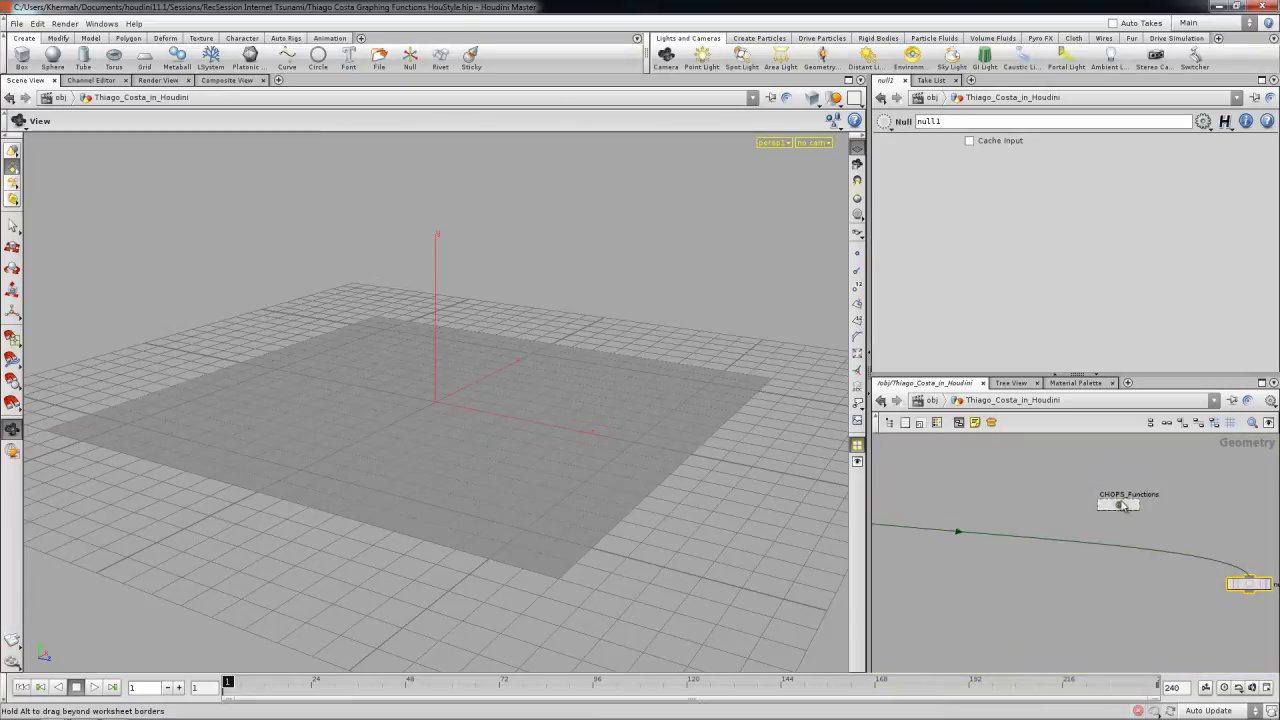
key(l)
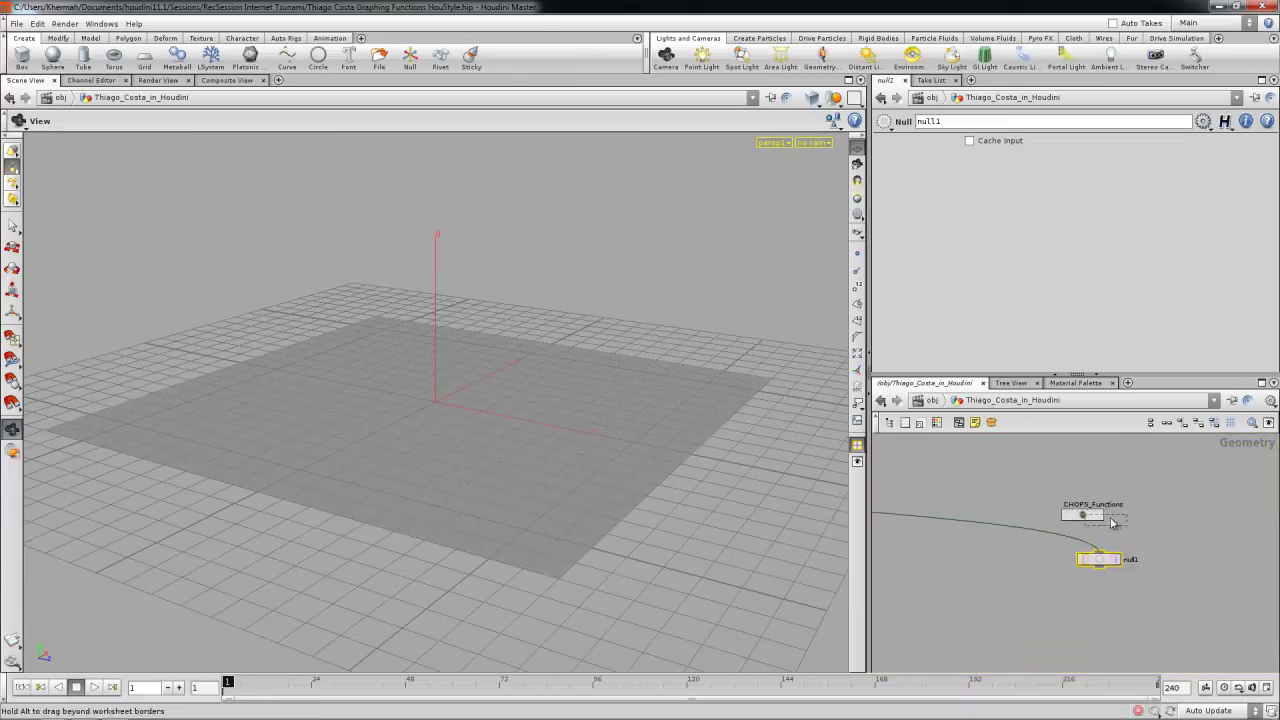
drag(1111, 519, 1113, 519)
- Rename the Null node as CHOPS and make it the displayed node of the network
double_click(950, 122)
text(CHOPS)
key(Return)
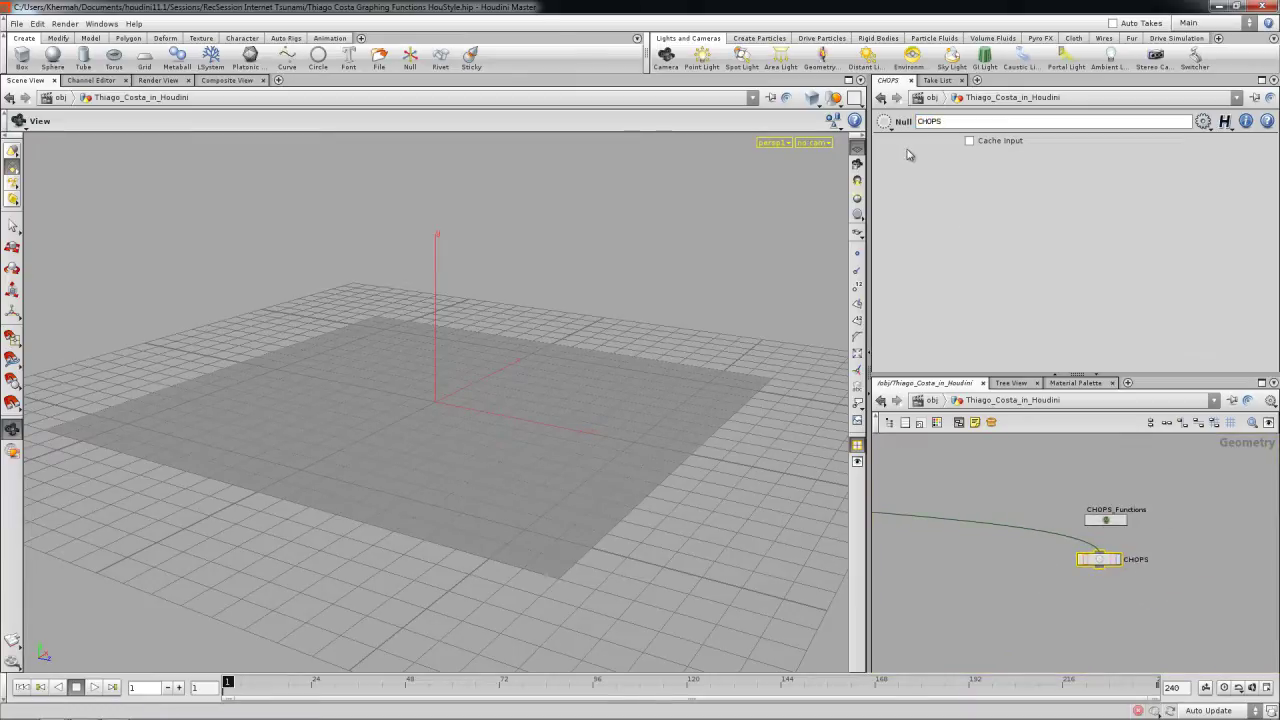
click(1117, 562)
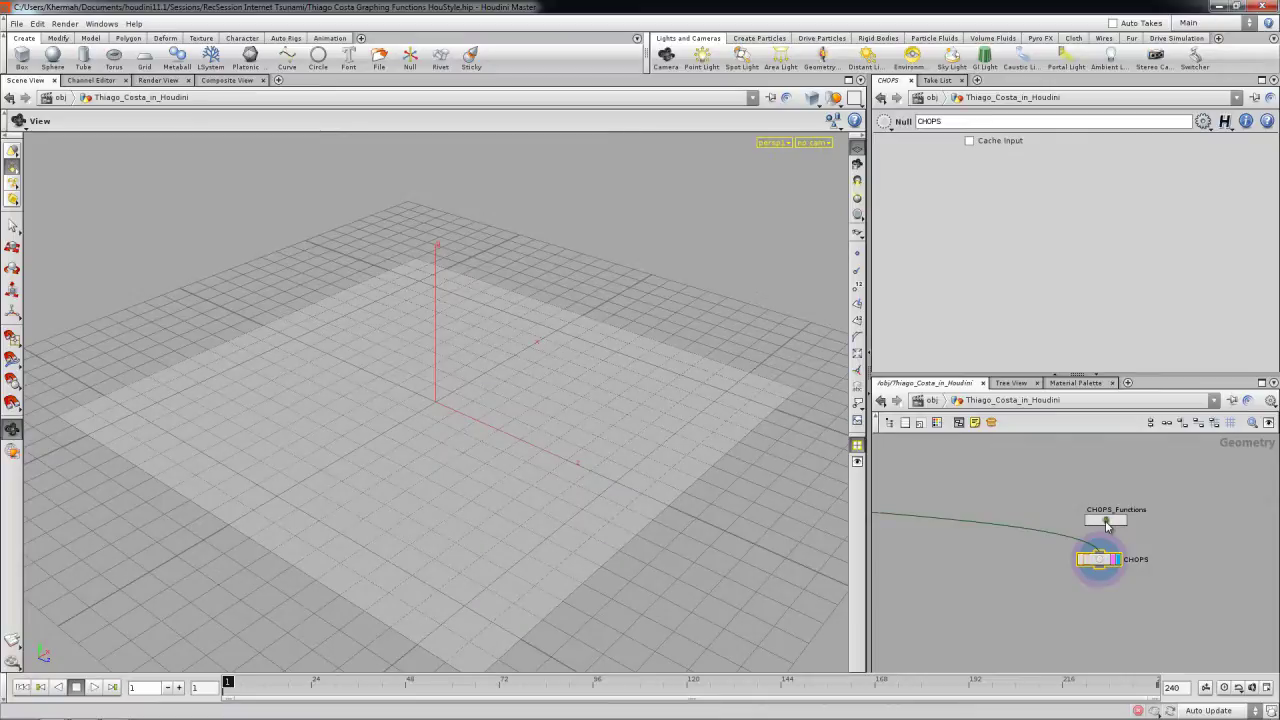
- Enter the CHOPS_Functions network and add a Geometry CHOP node
double_click(1106, 521)
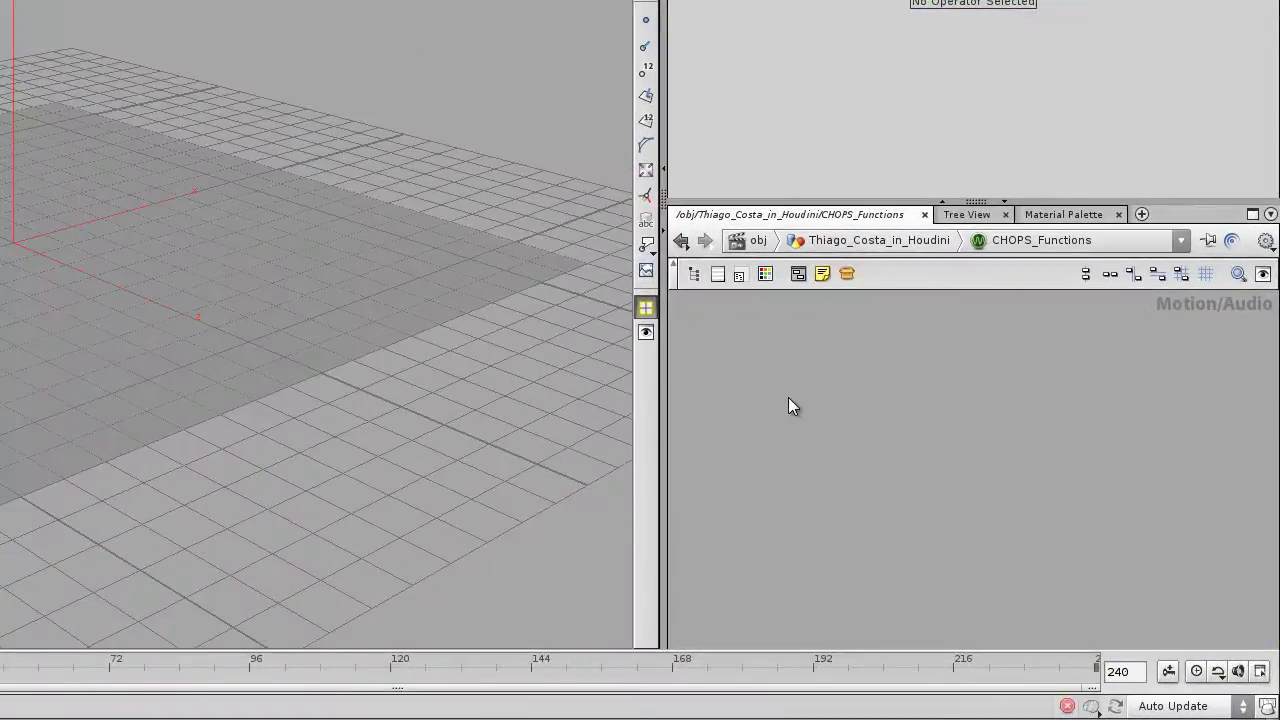
key(Tab)
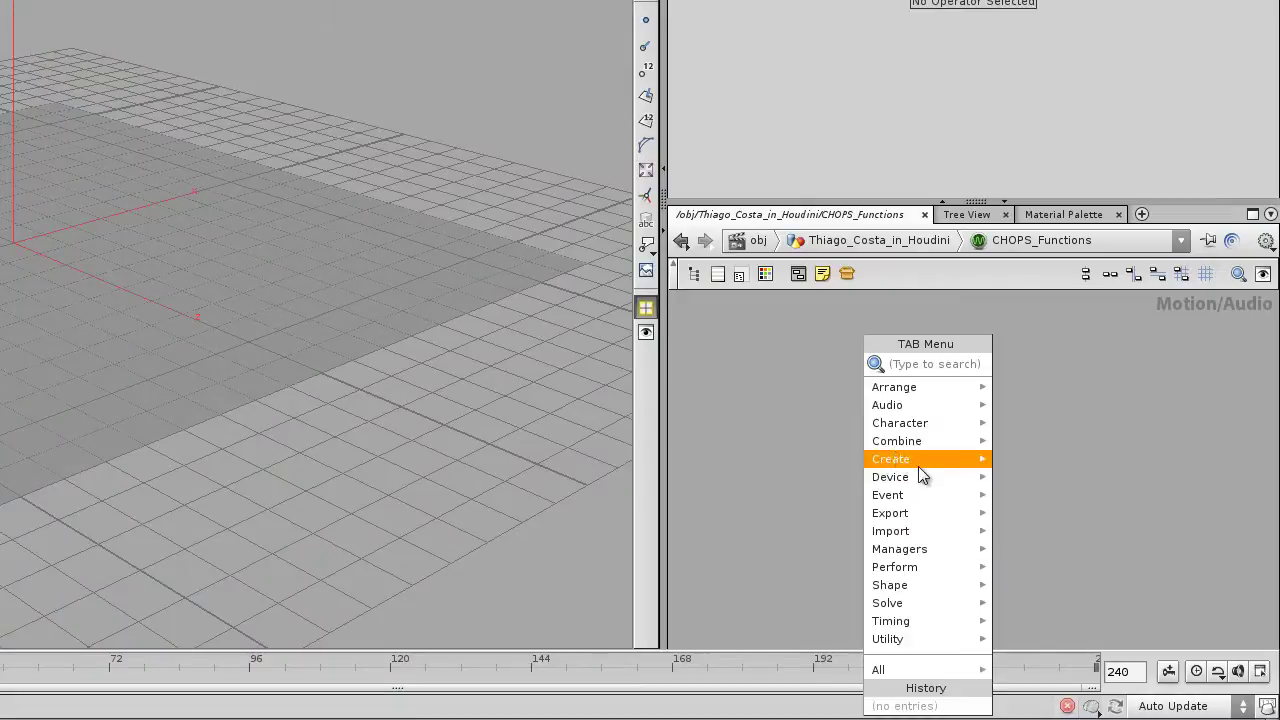
text(Geometry)
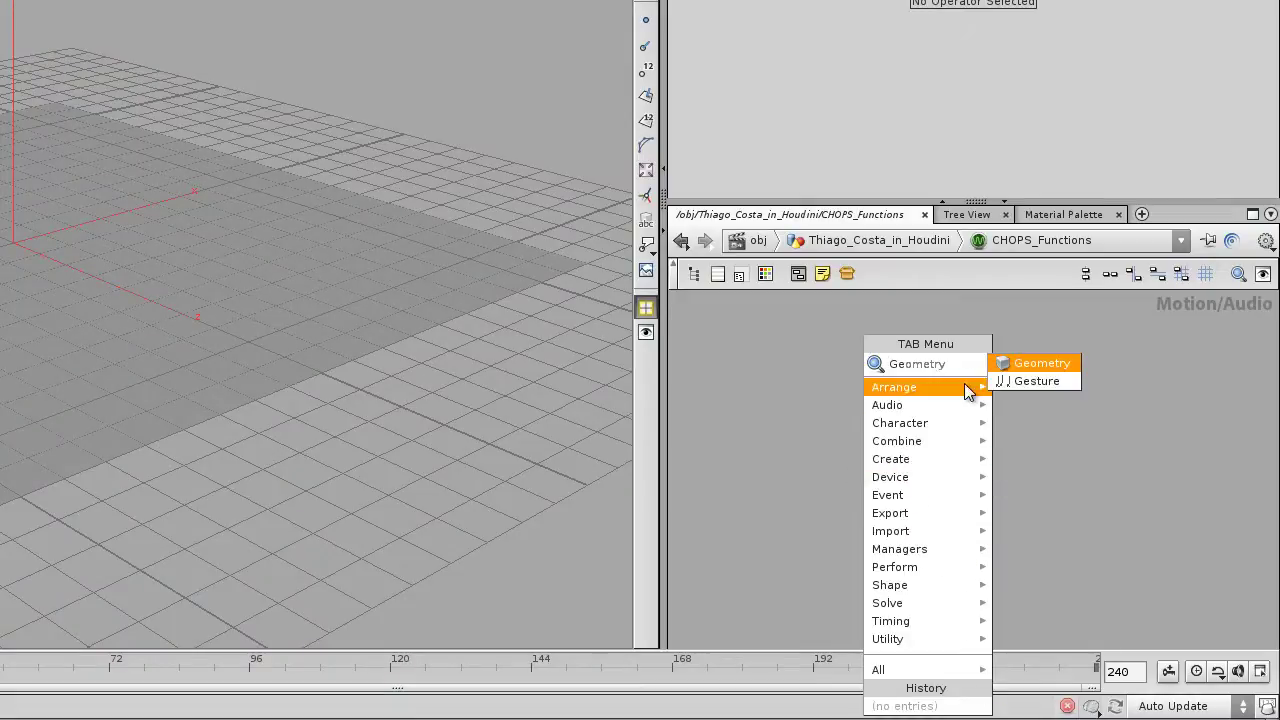
click(1042, 366)
click(930, 383)
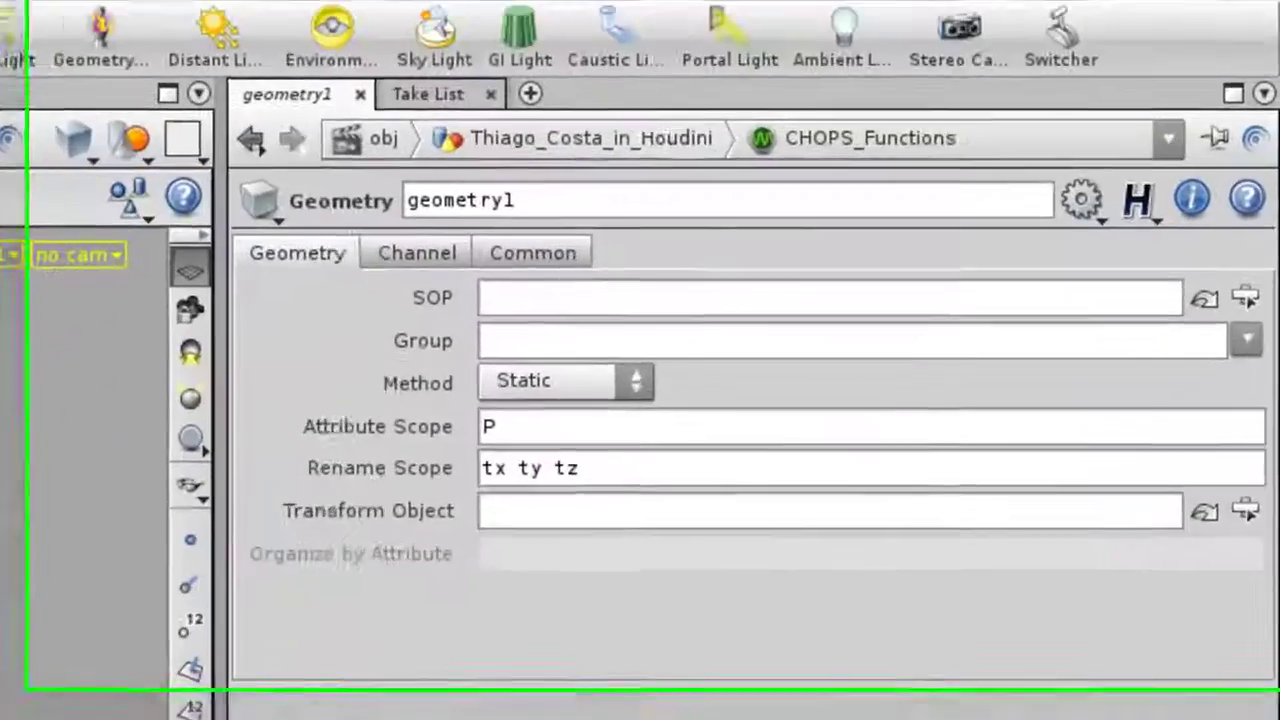
- Set the Geometry CHOP's SOP to The_Functions node
click(1245, 322)
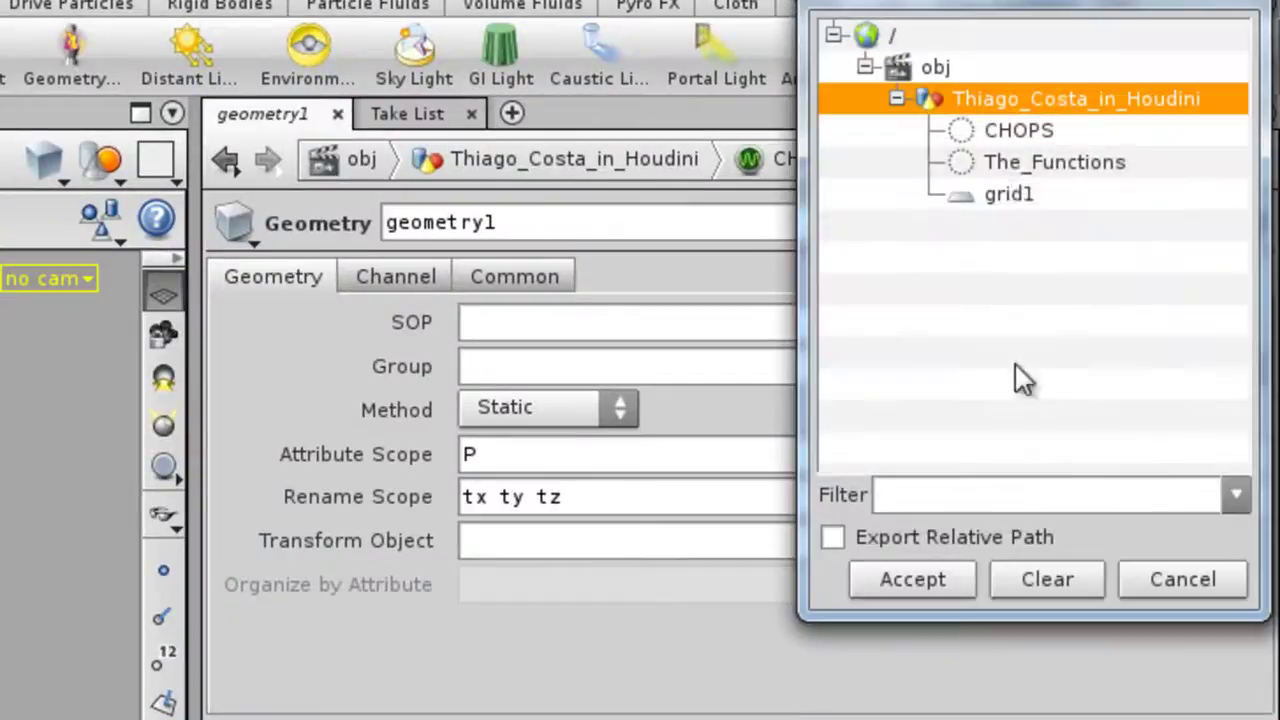
click(1018, 164)
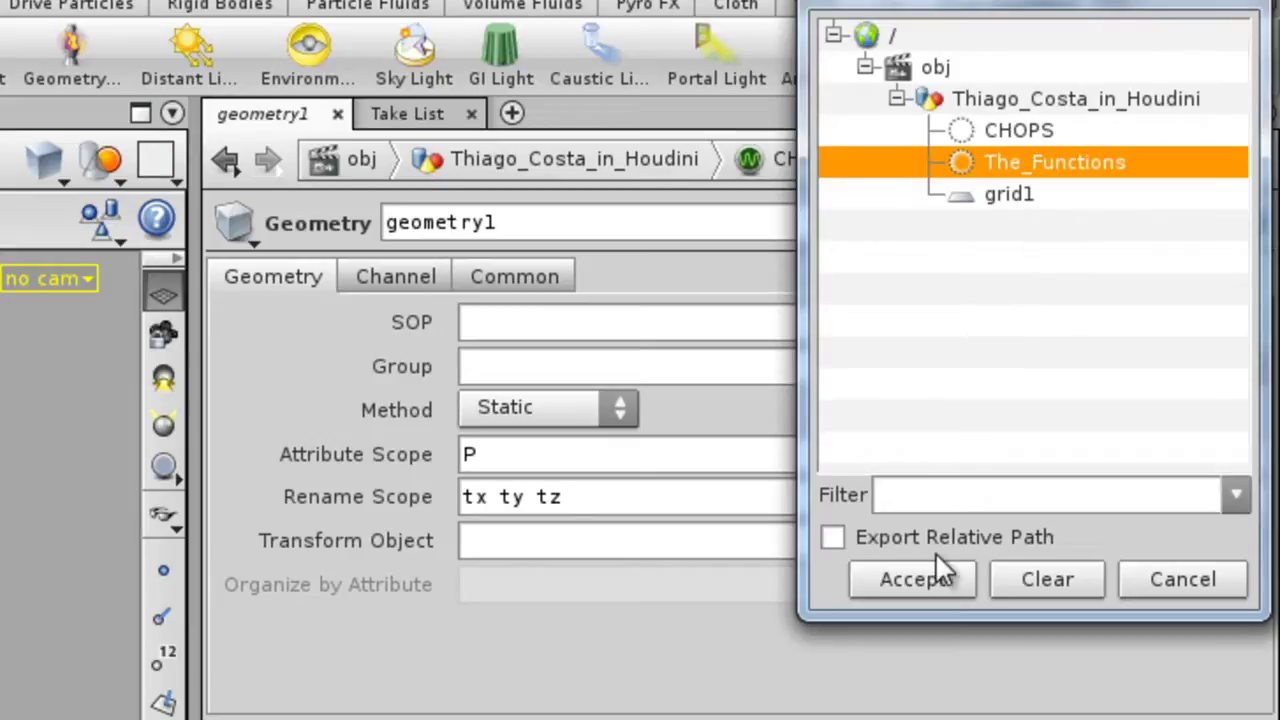
click(916, 575)
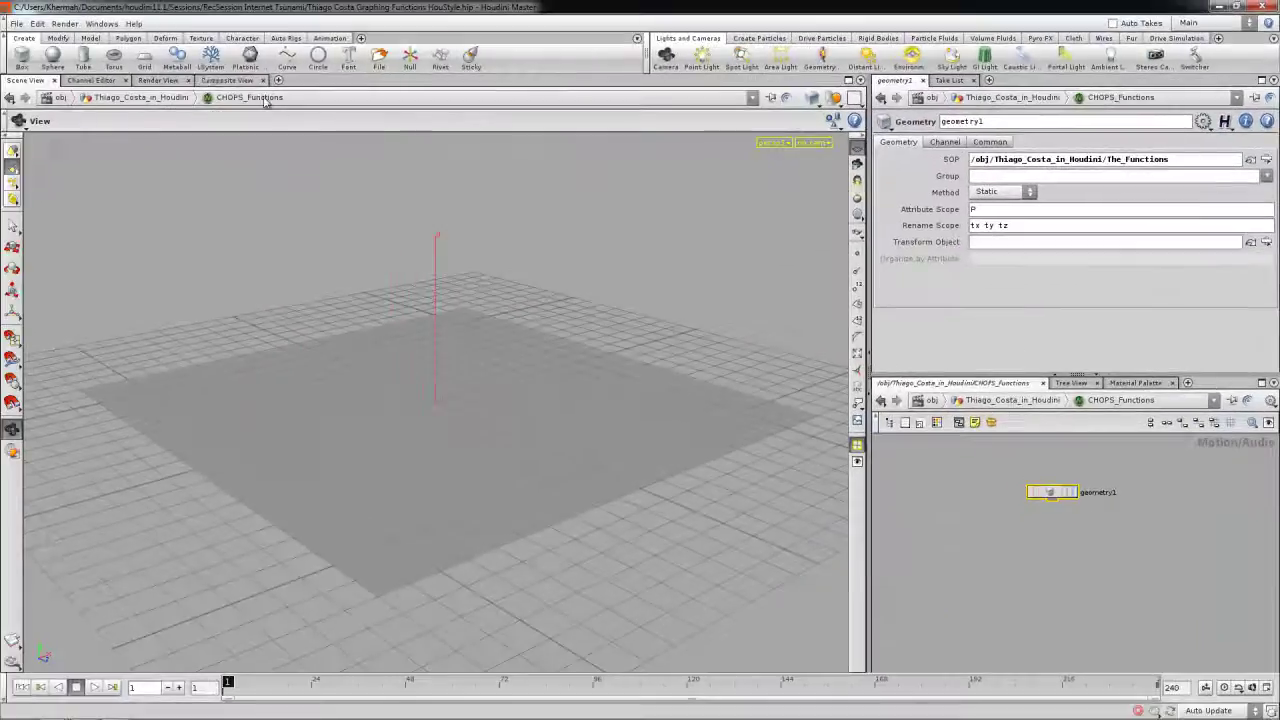
- Open a Motion View pane and display the Geometry CHOP's position channels in it
click(280, 80)
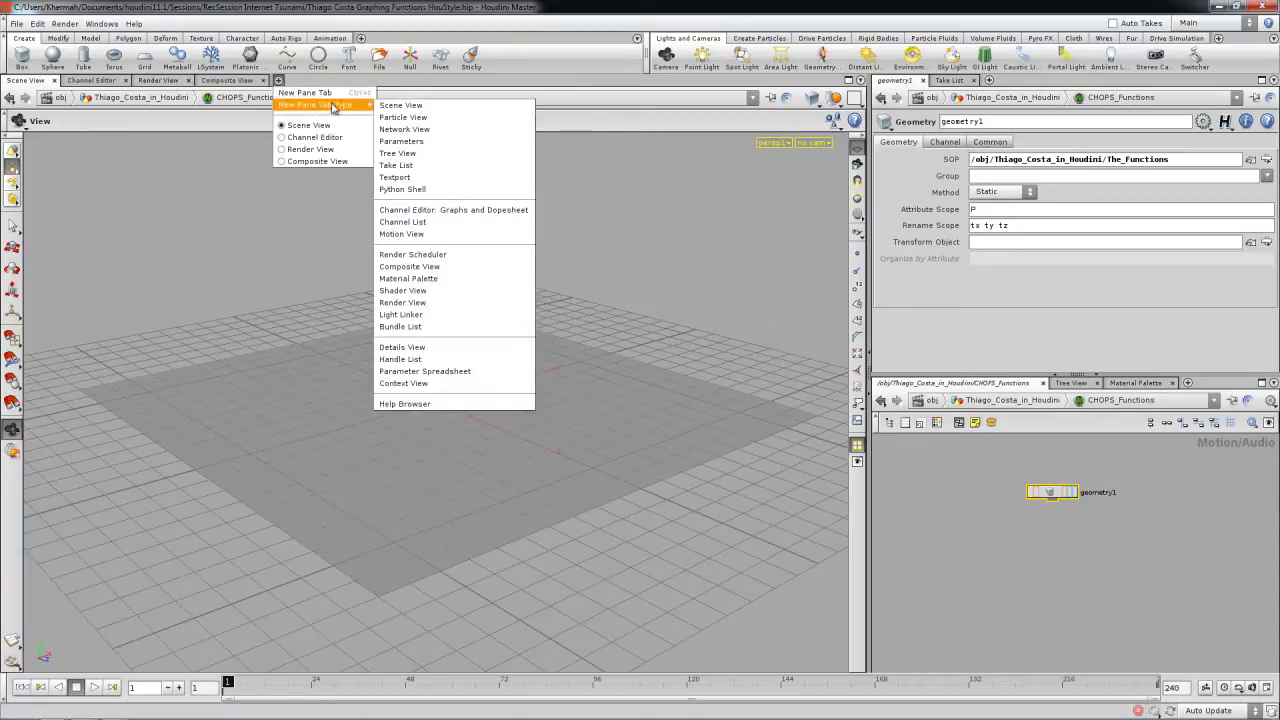
click(421, 236)
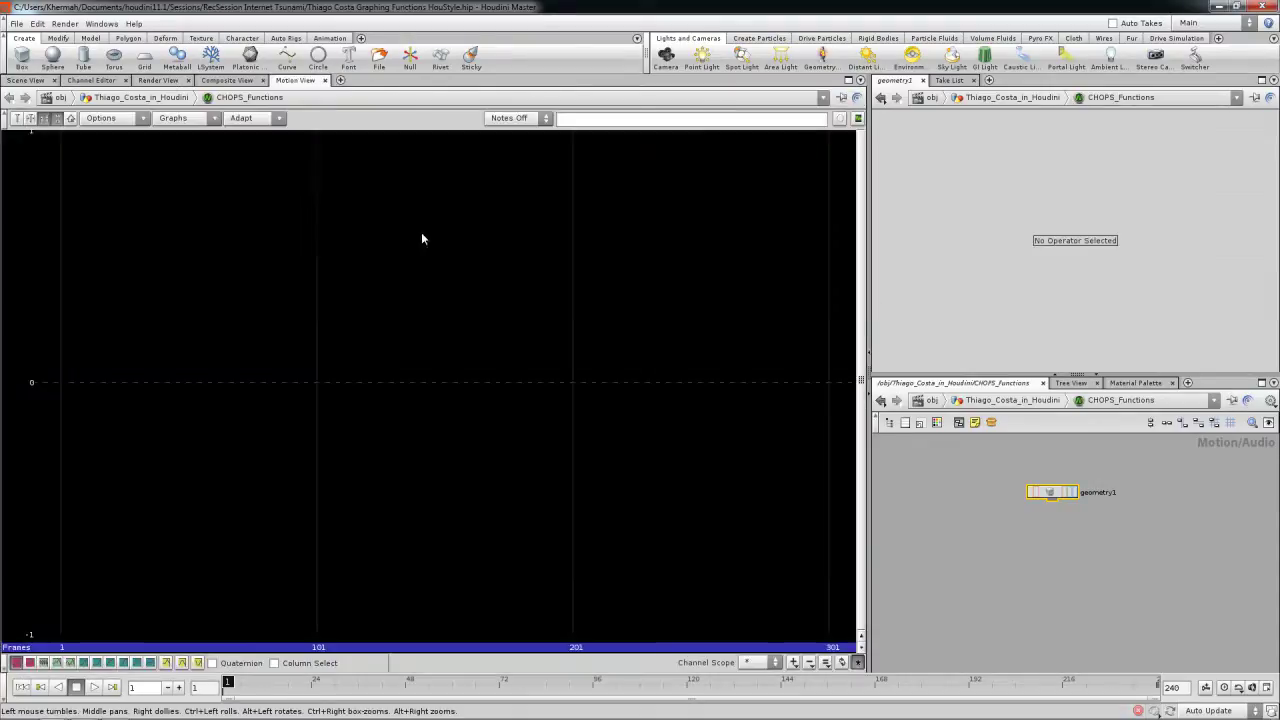
scroll(1094, 495, up, 2)
click(1066, 490)
right_drag(642, 420, 475, 425)
middle_drag(496, 375, 512, 428)
right_drag(560, 415, 587, 439)
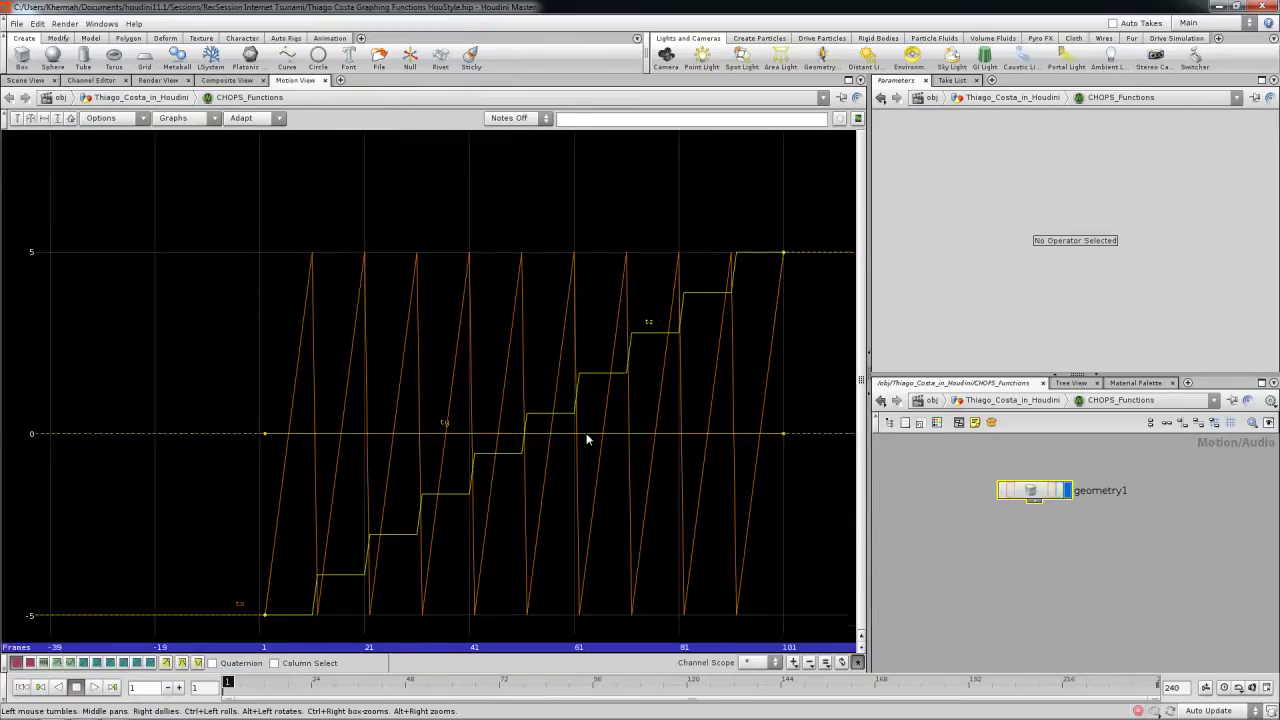
- Go back up to the parent geometry network and set grid1's Rows and Columns to 50
click(970, 401)
middle_drag(884, 456, 1048, 511)
middle_drag(890, 510, 1057, 546)
middle_drag(962, 547, 1071, 543)
click(986, 514)
drag(1075, 226, 1275, 227)
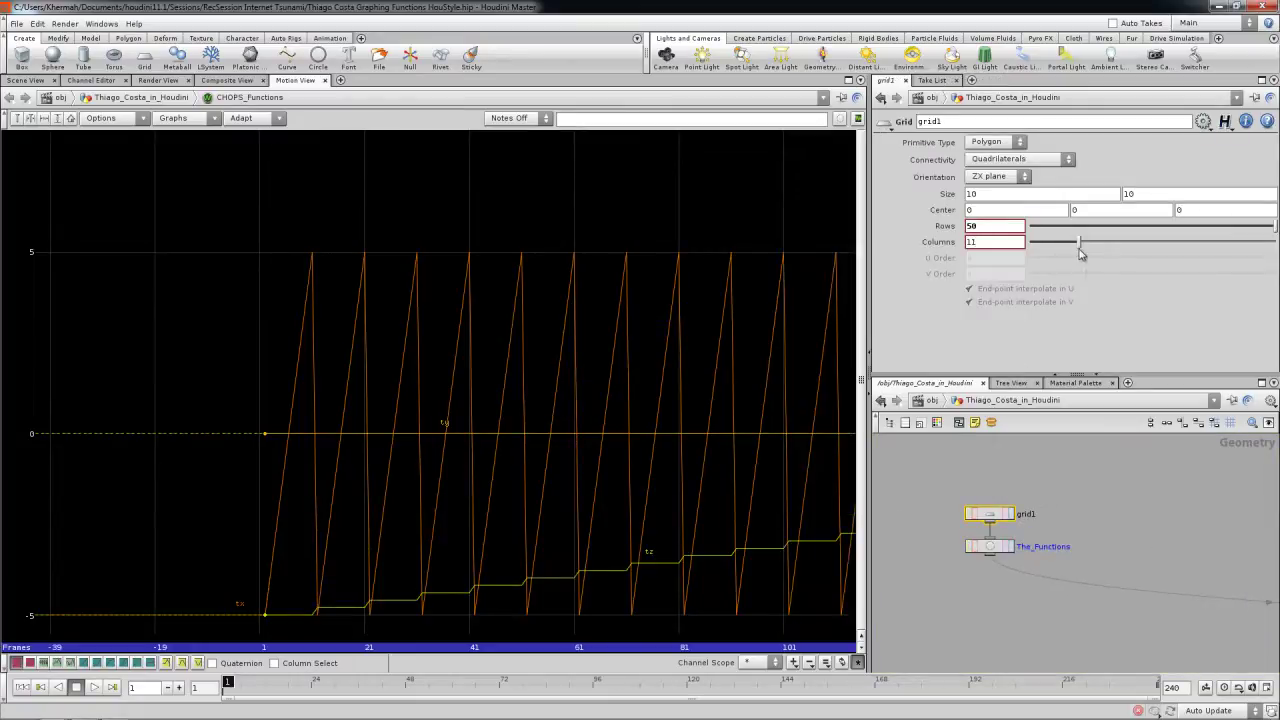
drag(1077, 244, 1275, 242)
key(h)
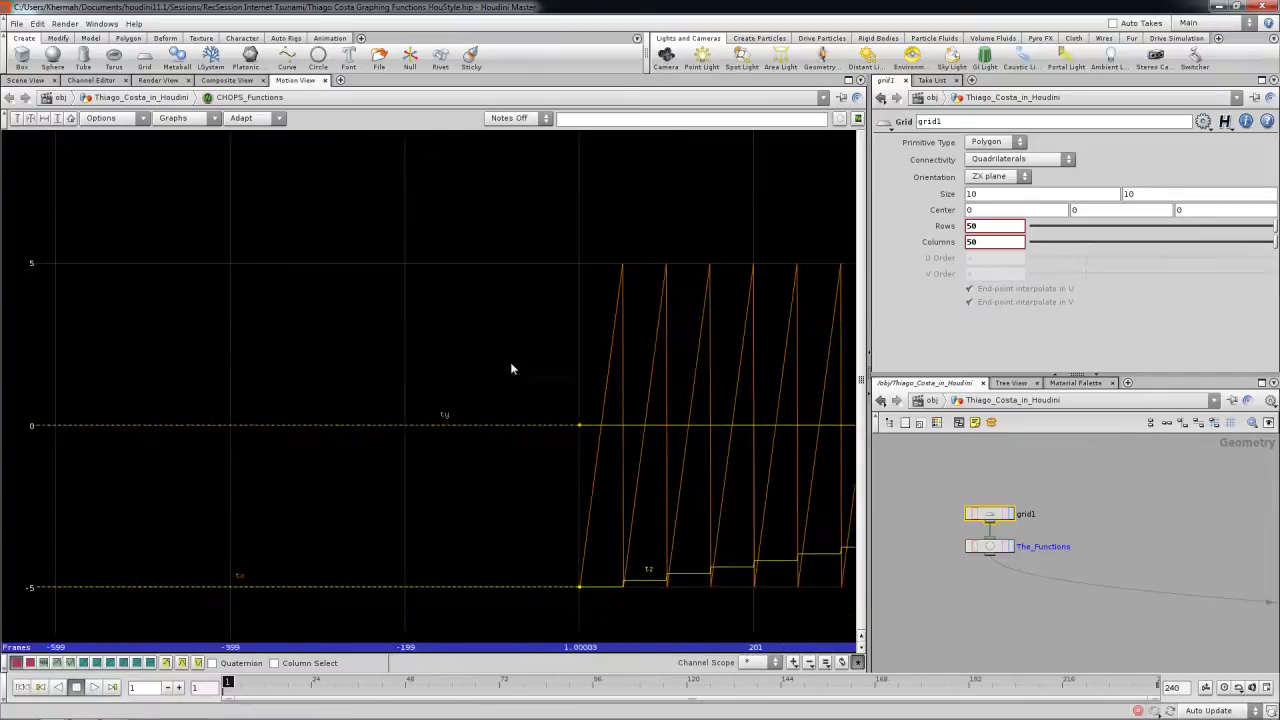
- Set grid1's Rows and Columns to 75 each
click(995, 228)
text(75)
key(Tab)
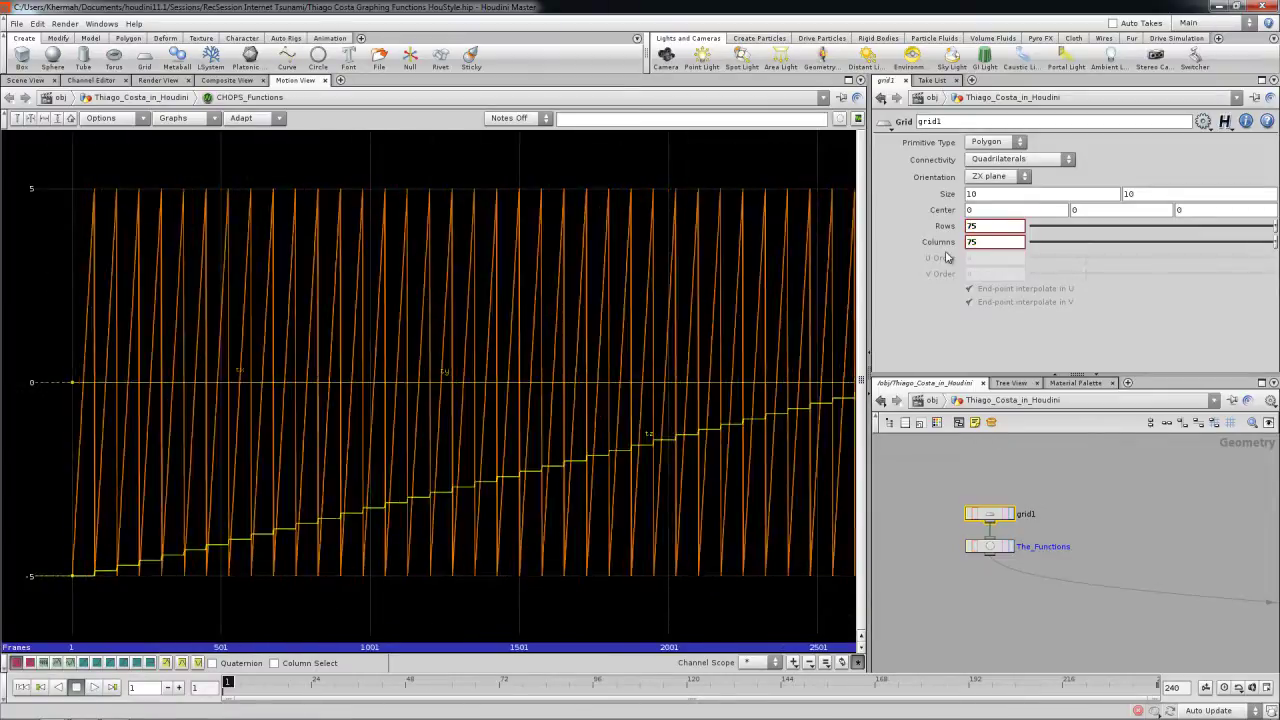
alt+right_drag(817, 354, 283, 446)
key(h)
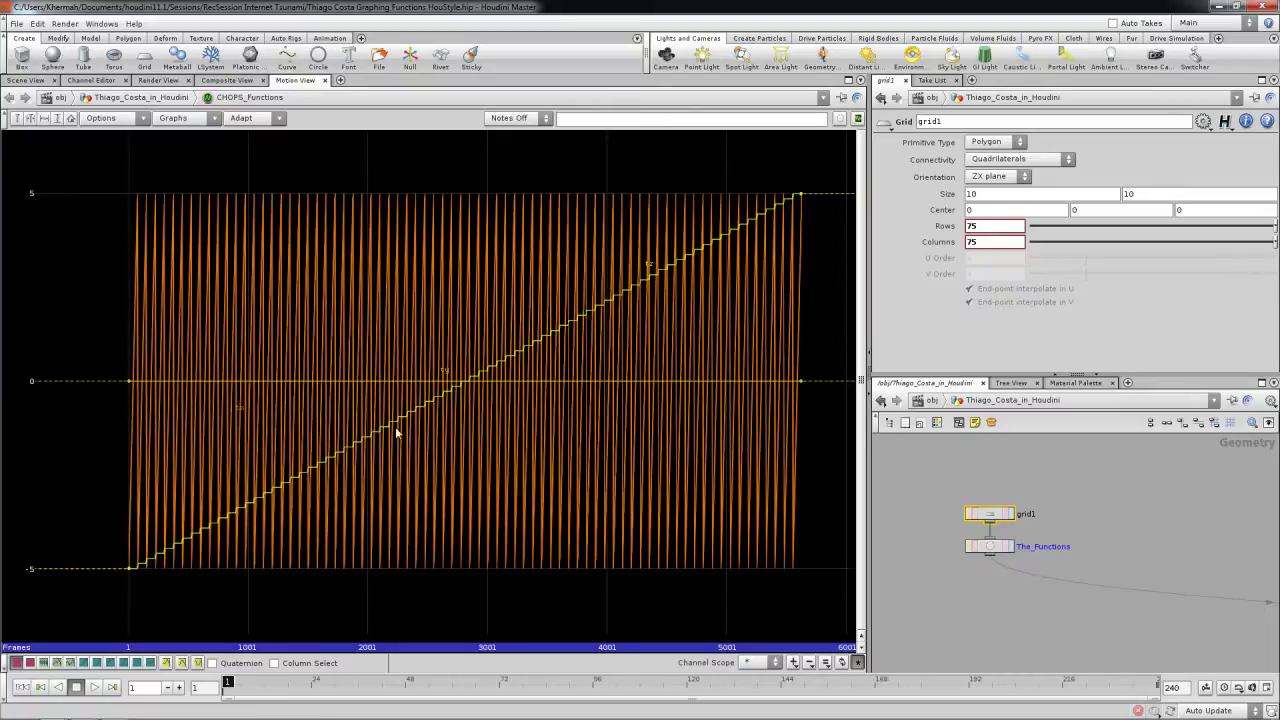
- Open the comment editor of the The_Functions node
alt+right_drag(483, 402, 503, 420)
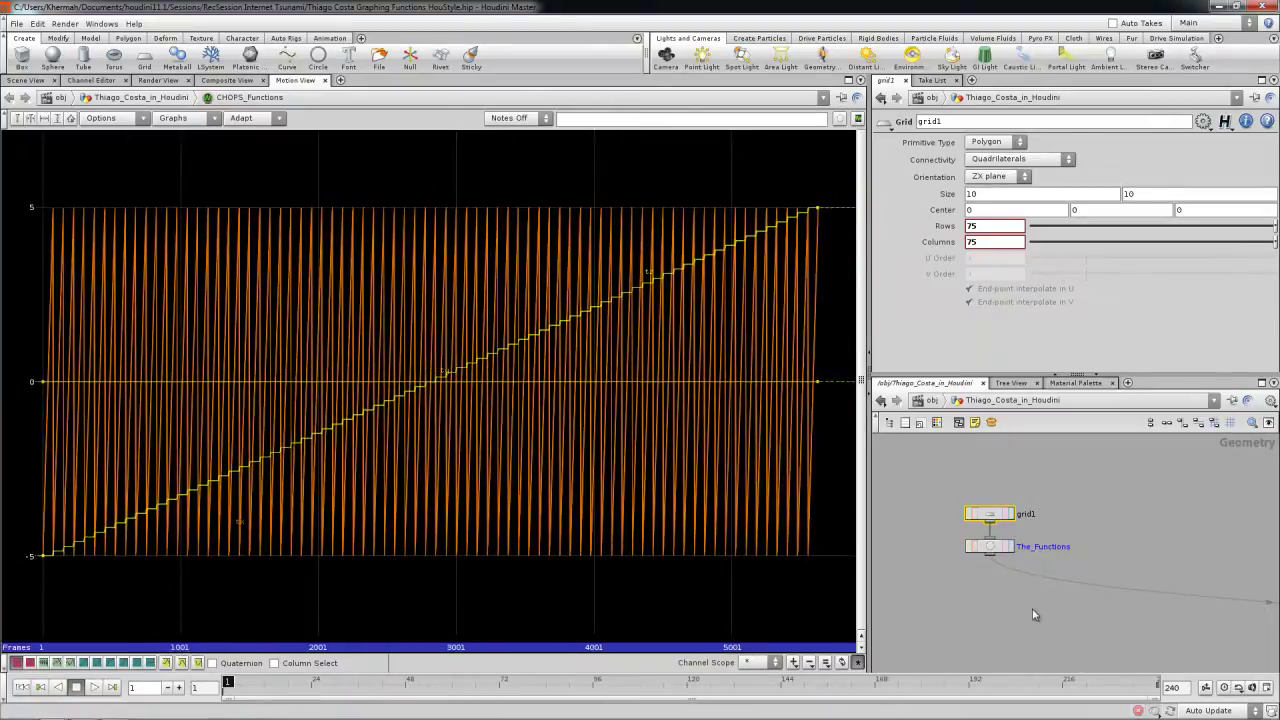
scroll(993, 566, up, 2)
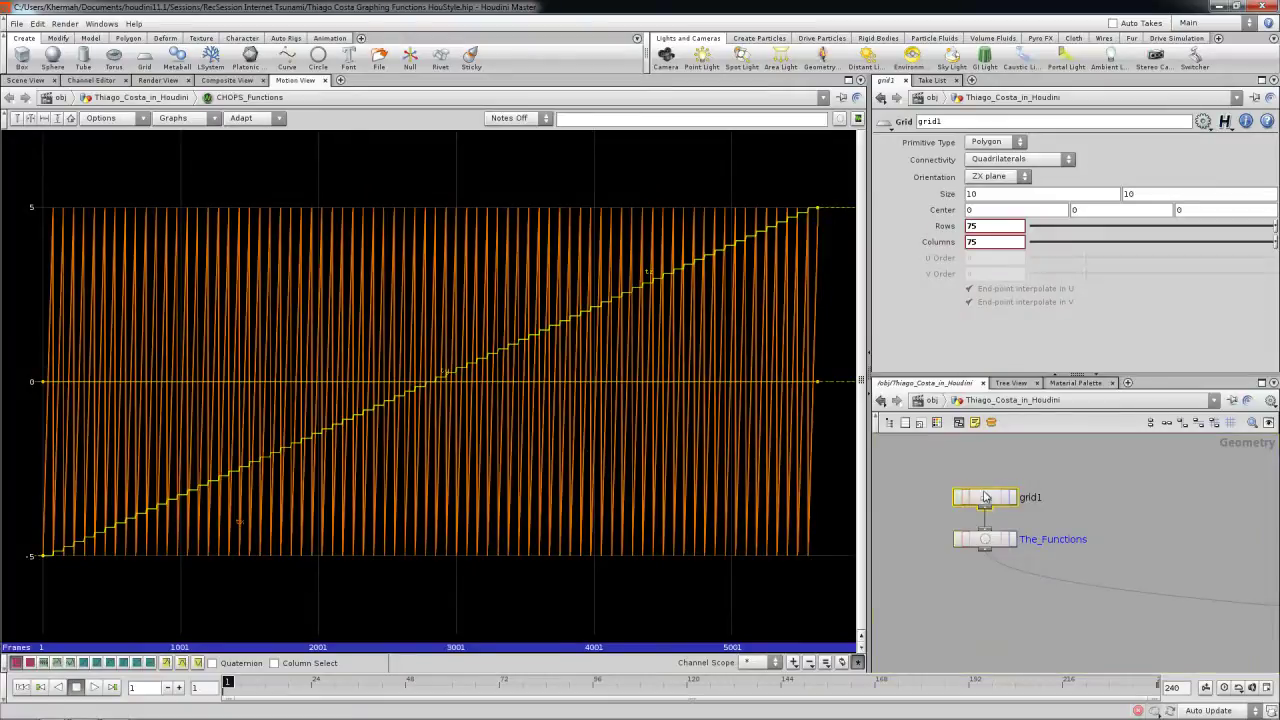
click(986, 542)
right_click(987, 544)
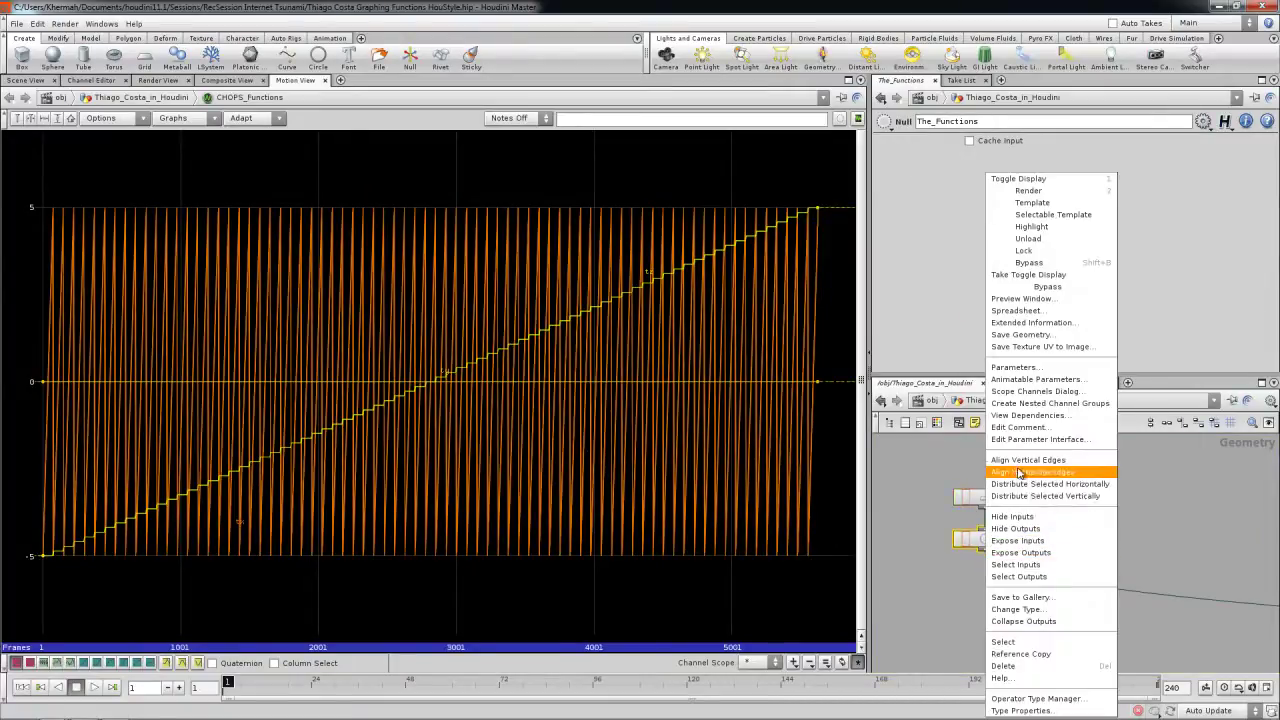
click(1028, 428)
drag(663, 323, 583, 322)
drag(706, 272, 1279, 263)
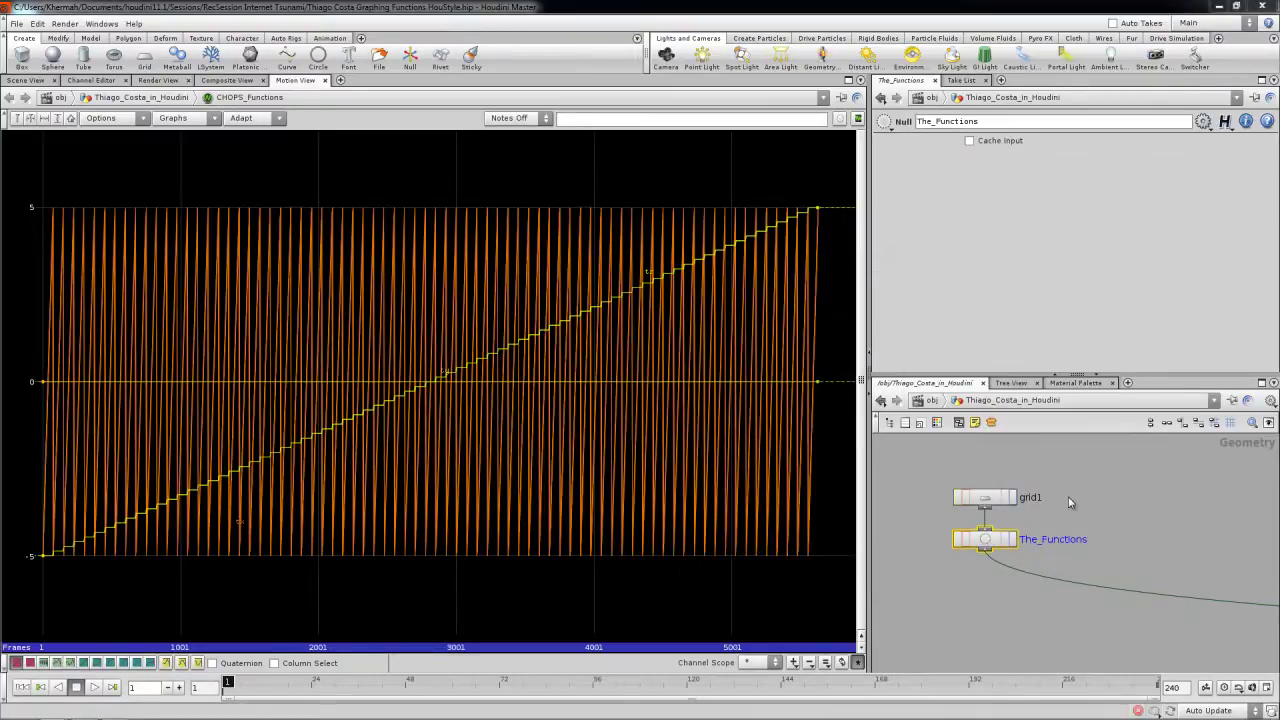
click(1075, 540)
text(_)
key(Return)
middle_drag(1189, 514, 1055, 514)
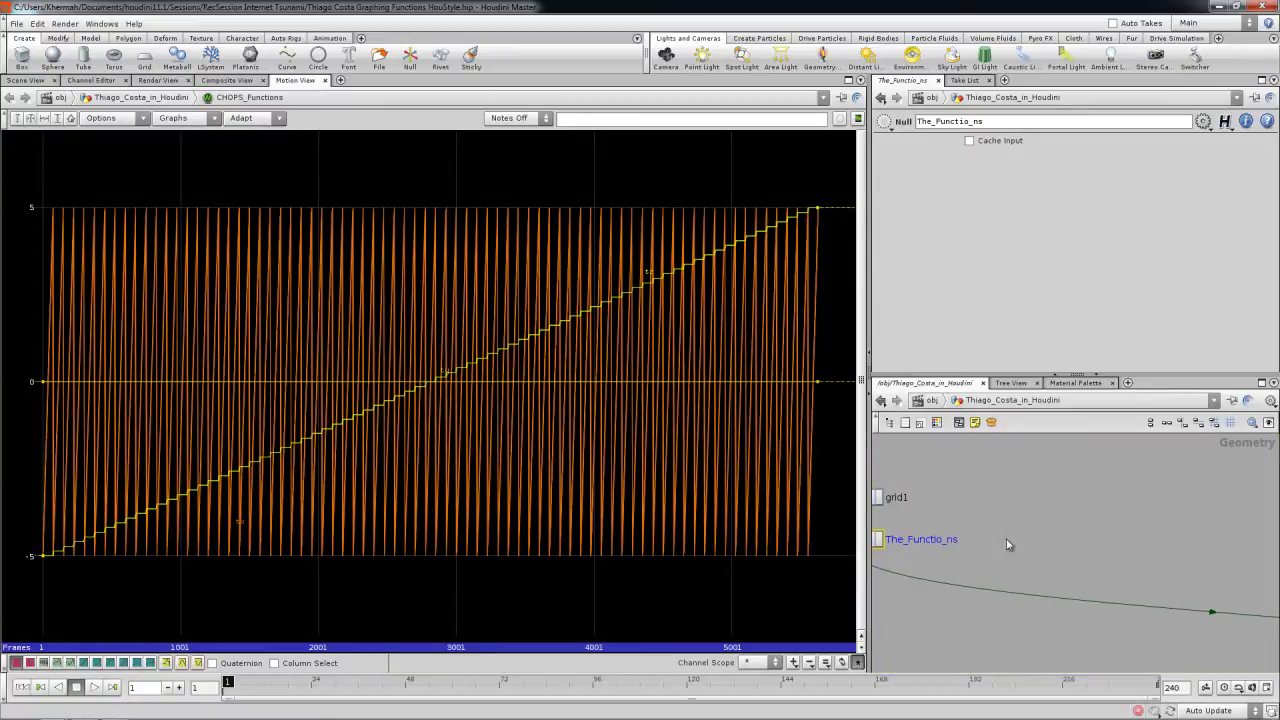
click(947, 541)
key(BackSpace)
key(Return)
click(1044, 519)
- Go inside the CHOPS_Functions network
middle_drag(1210, 533, 875, 510)
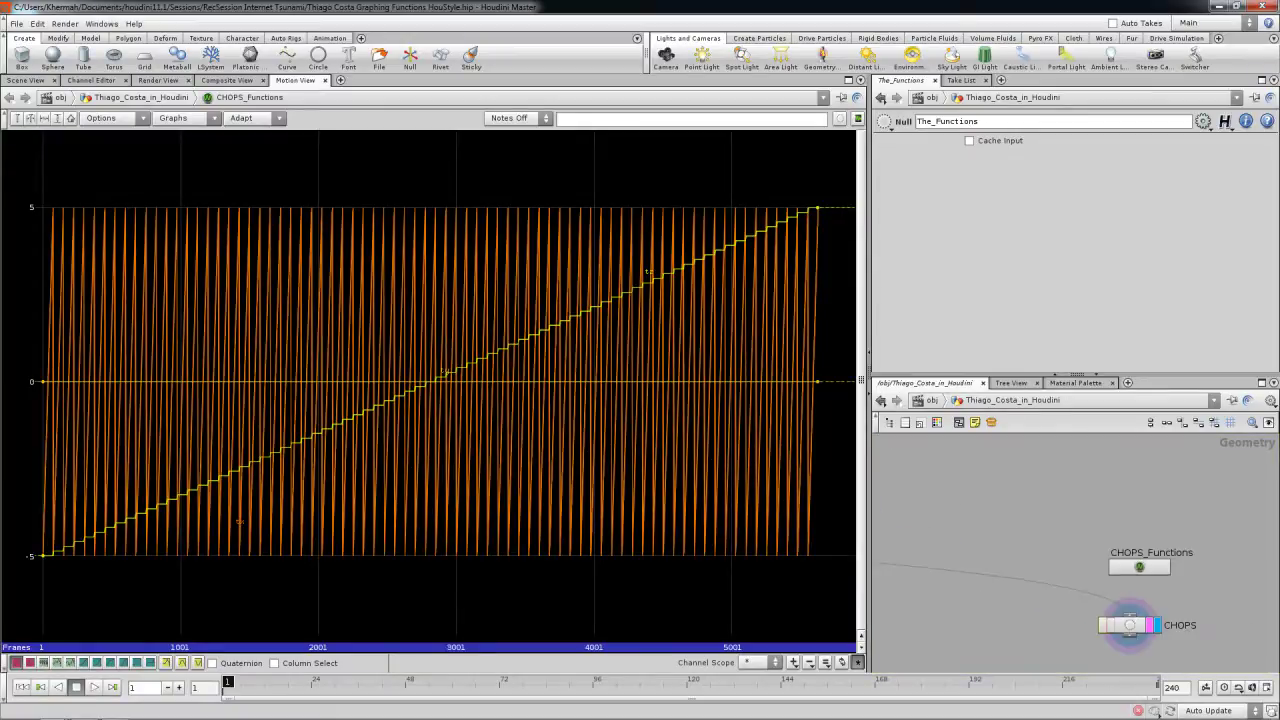
middle_drag(1112, 625, 1032, 590)
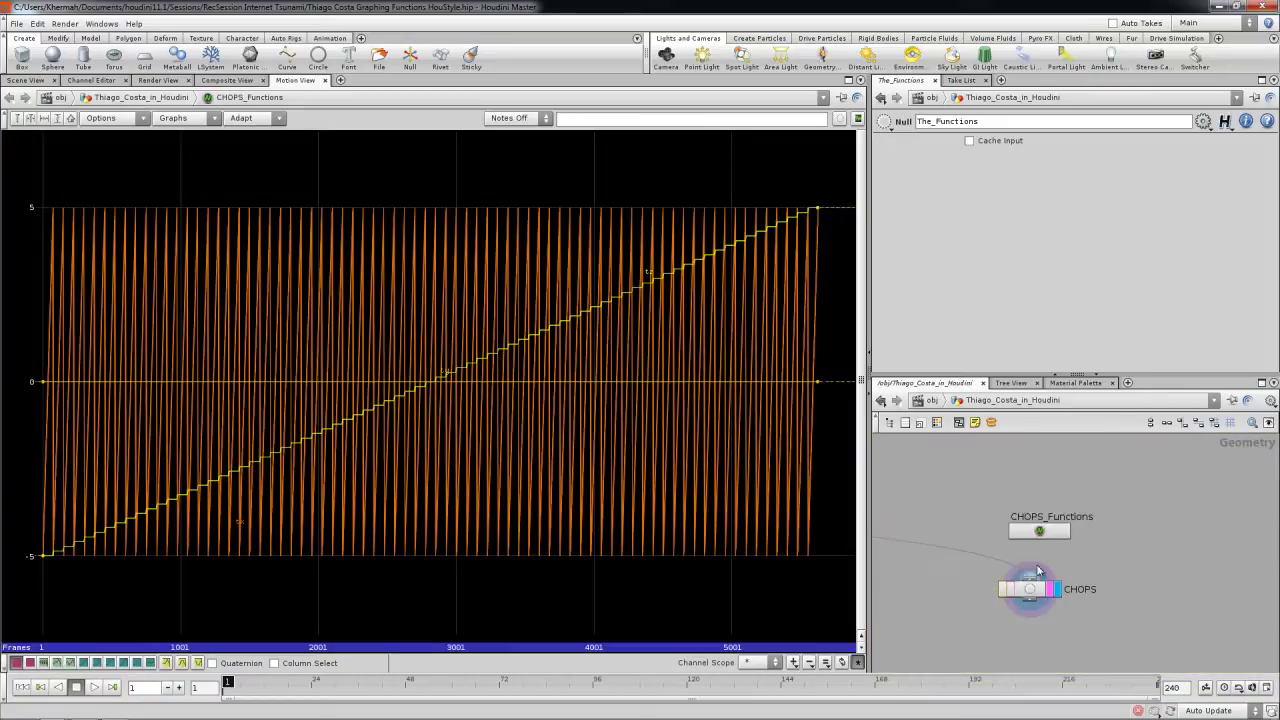
double_click(1036, 530)
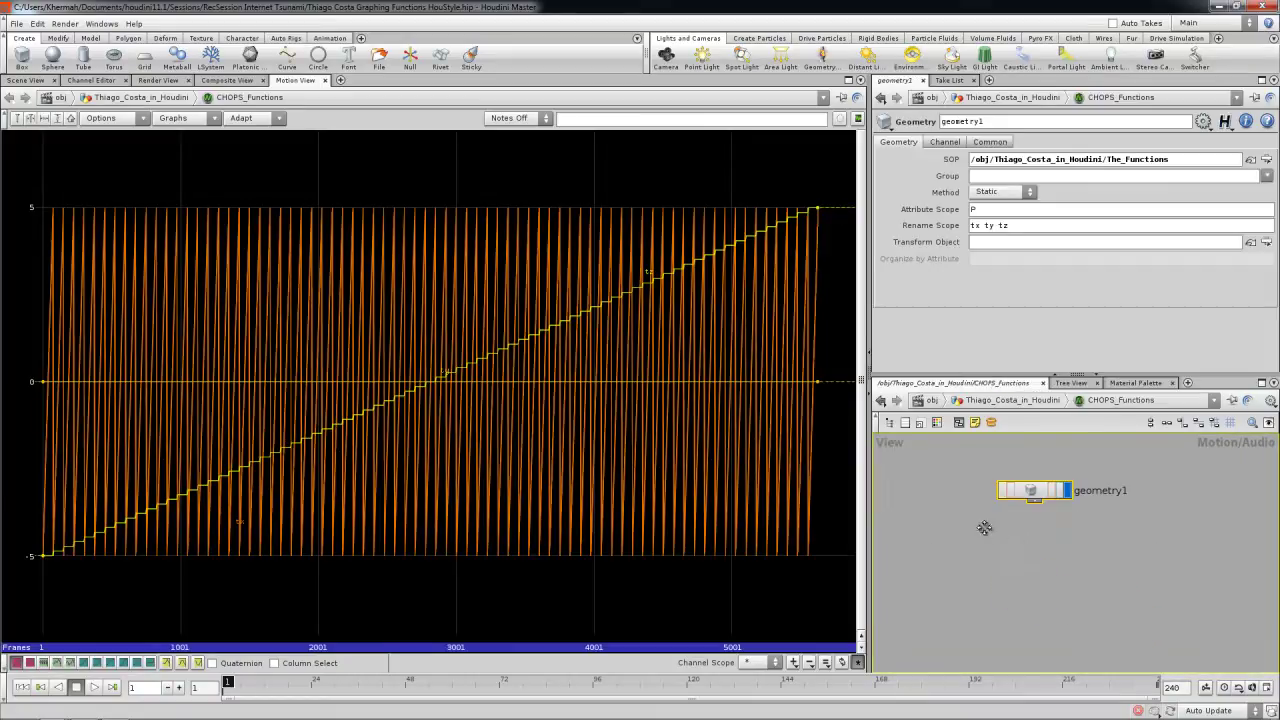
click(900, 577)
key(Tab)
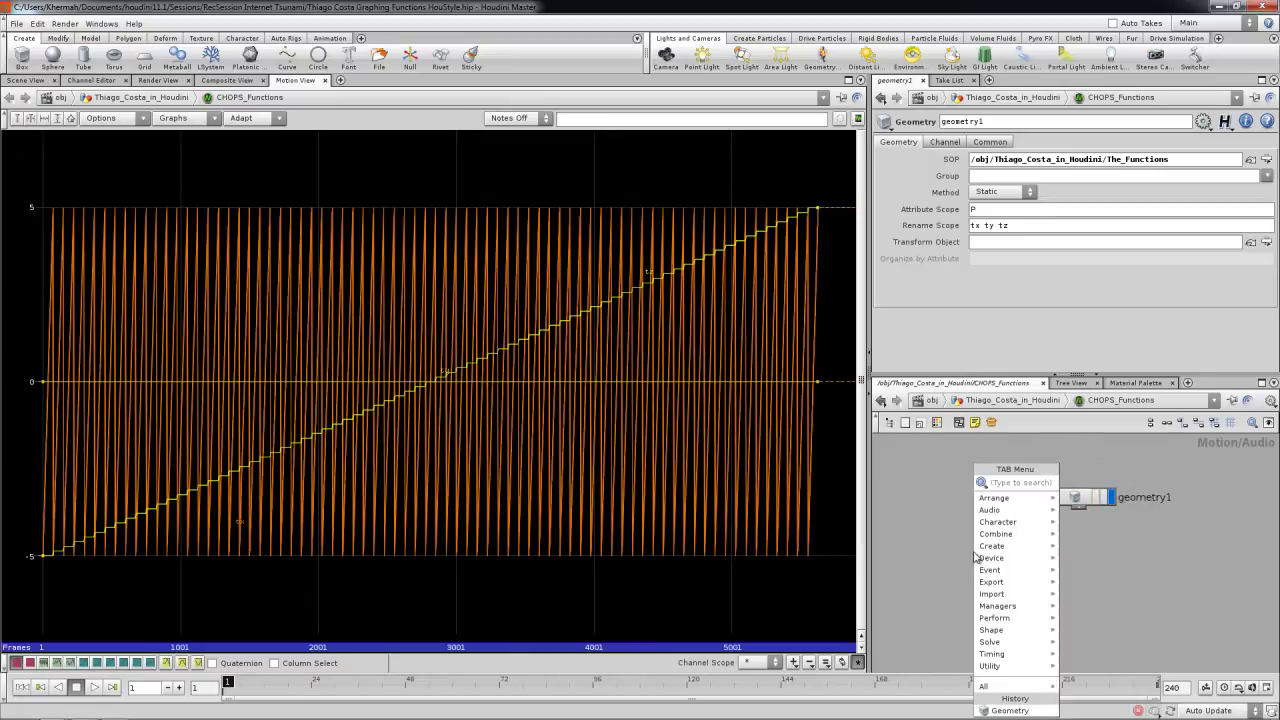
click(1097, 534)
click(1039, 577)
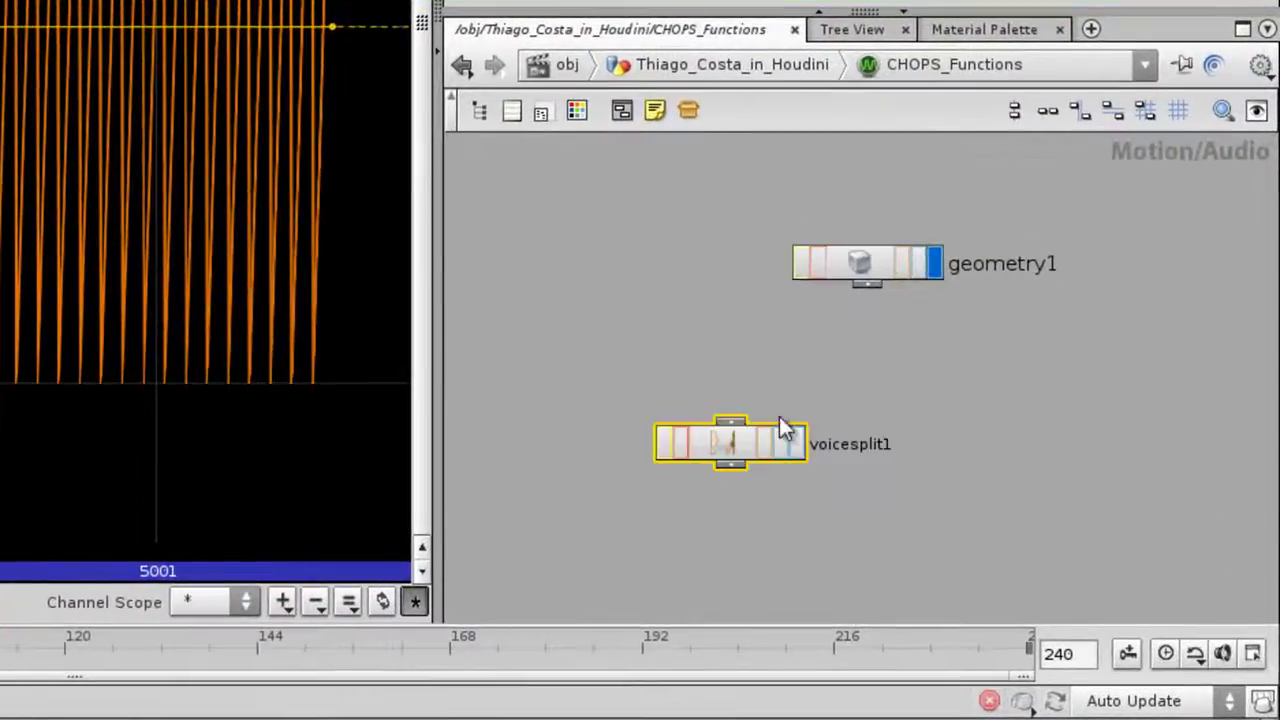
middle_drag(871, 274, 572, 532)
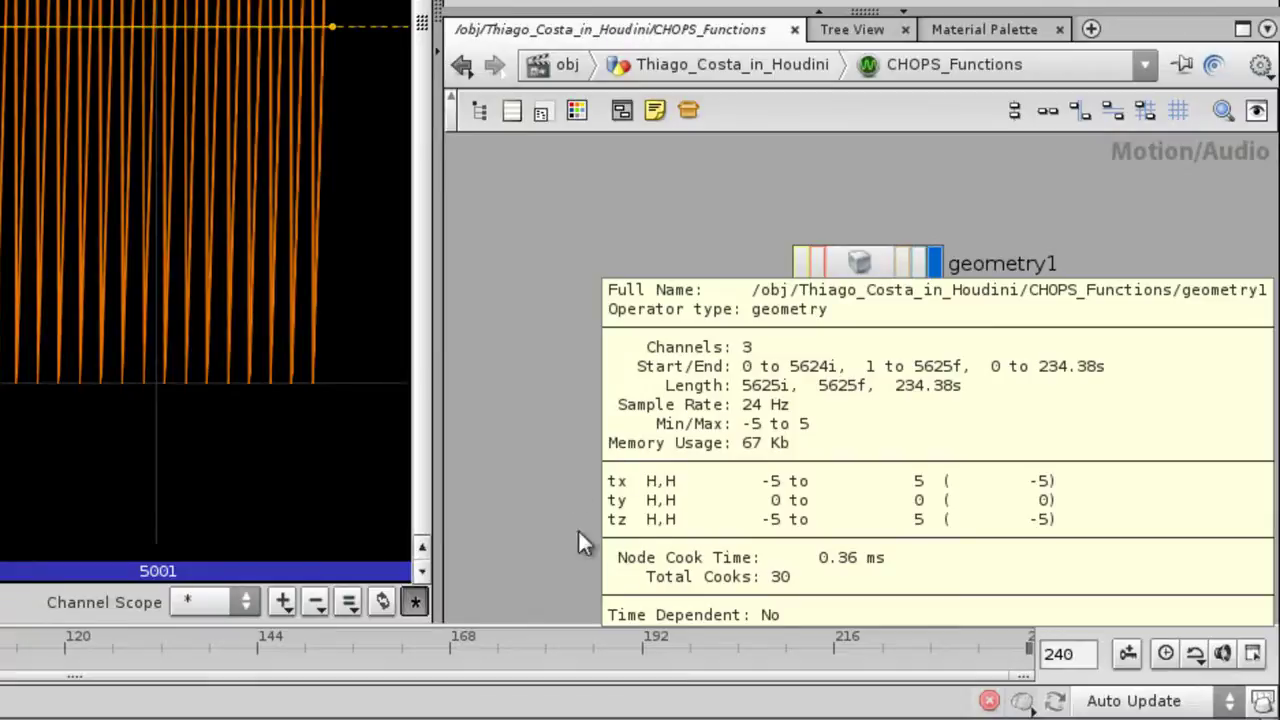
middle_drag(613, 446, 578, 511)
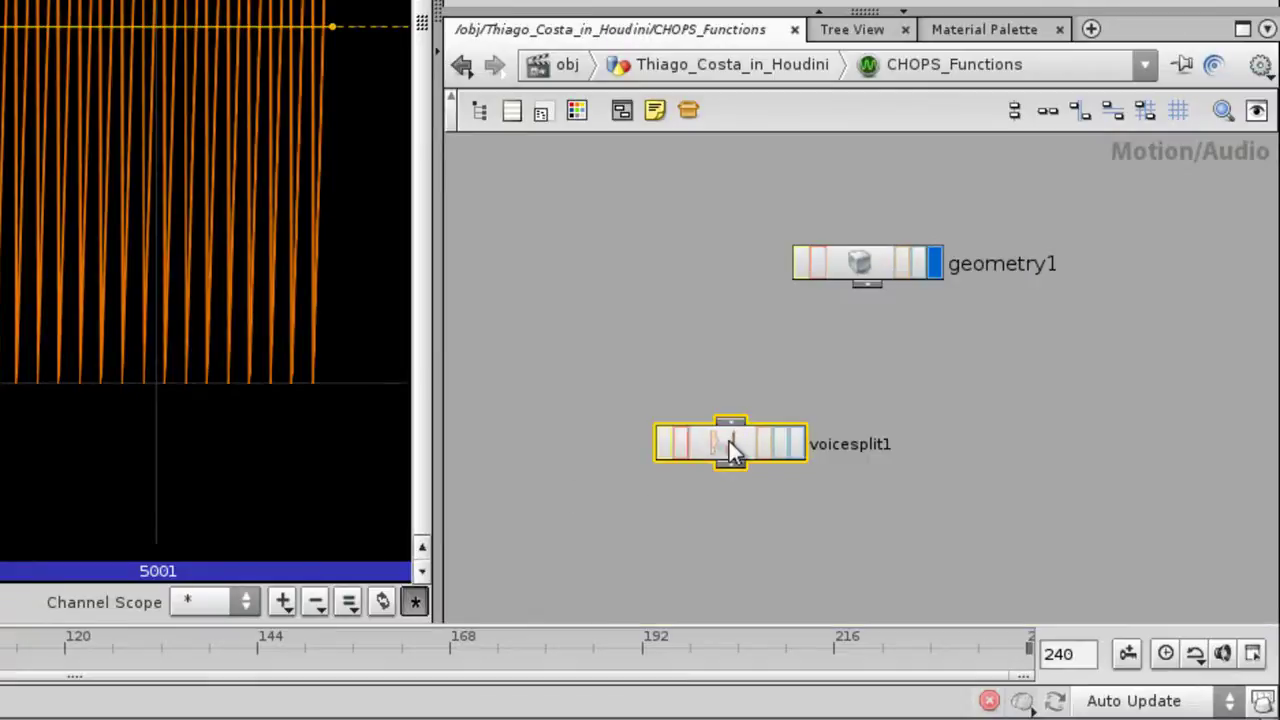
key(Delete)
- Add a Delete CHOP below geometry1 and wire geometry1 into its first input
drag(798, 228, 800, 230)
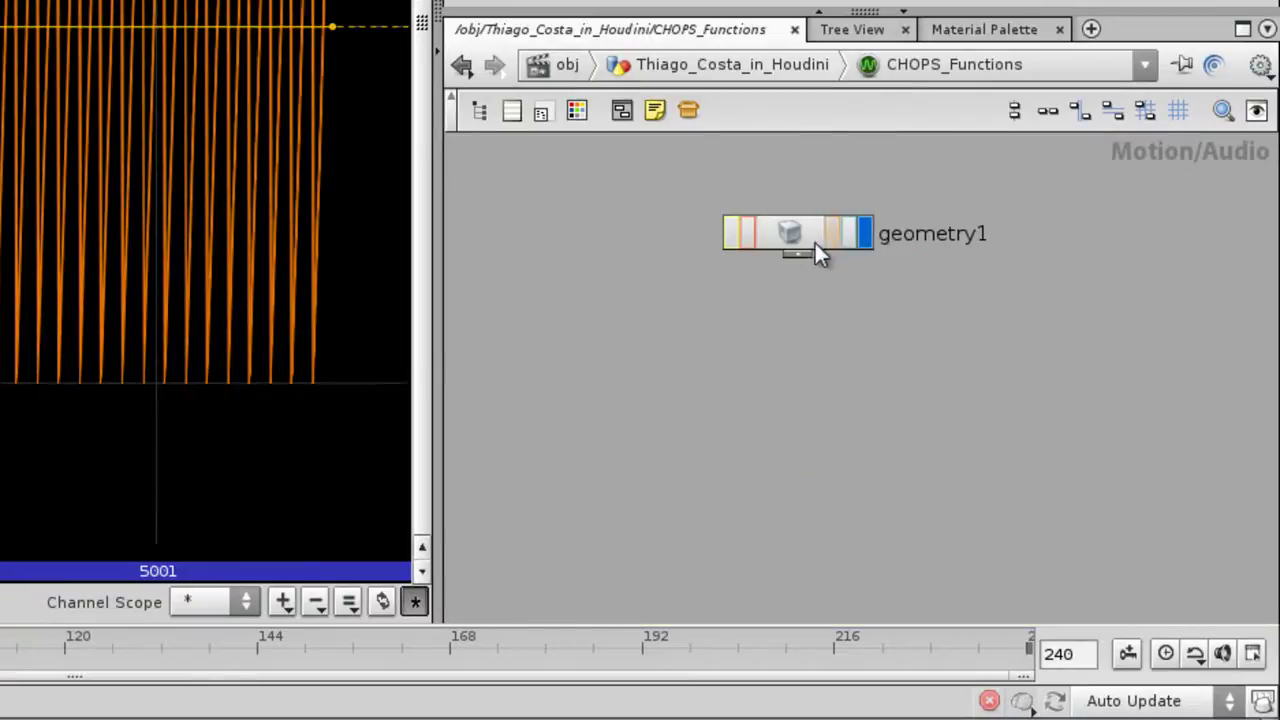
click(778, 224)
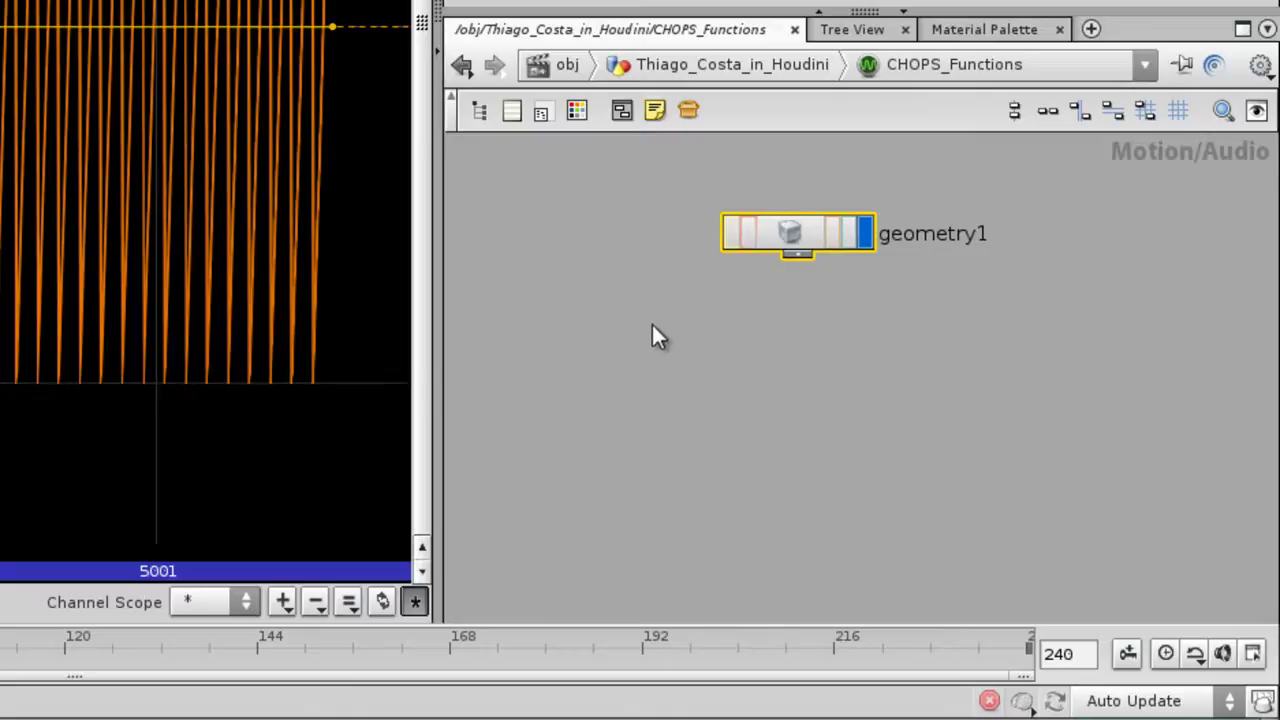
key(Tab)
mouse_move(660, 322)
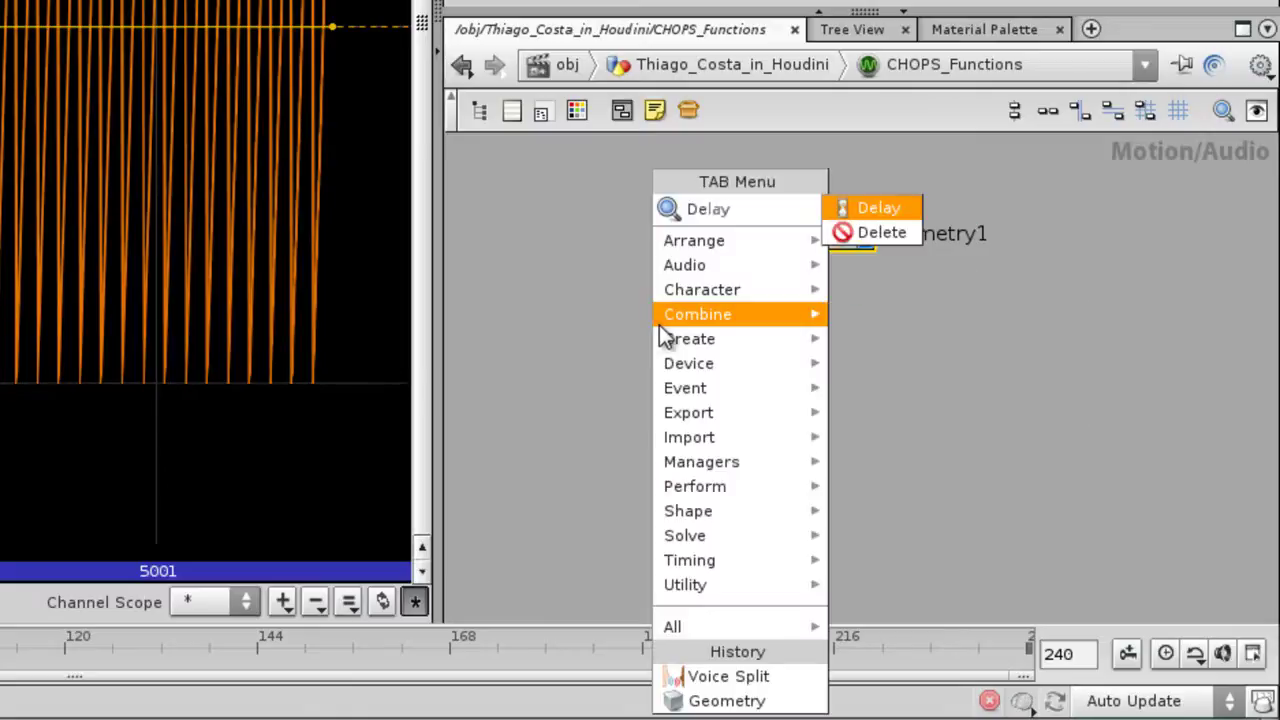
click(878, 232)
click(744, 362)
drag(710, 332, 815, 268)
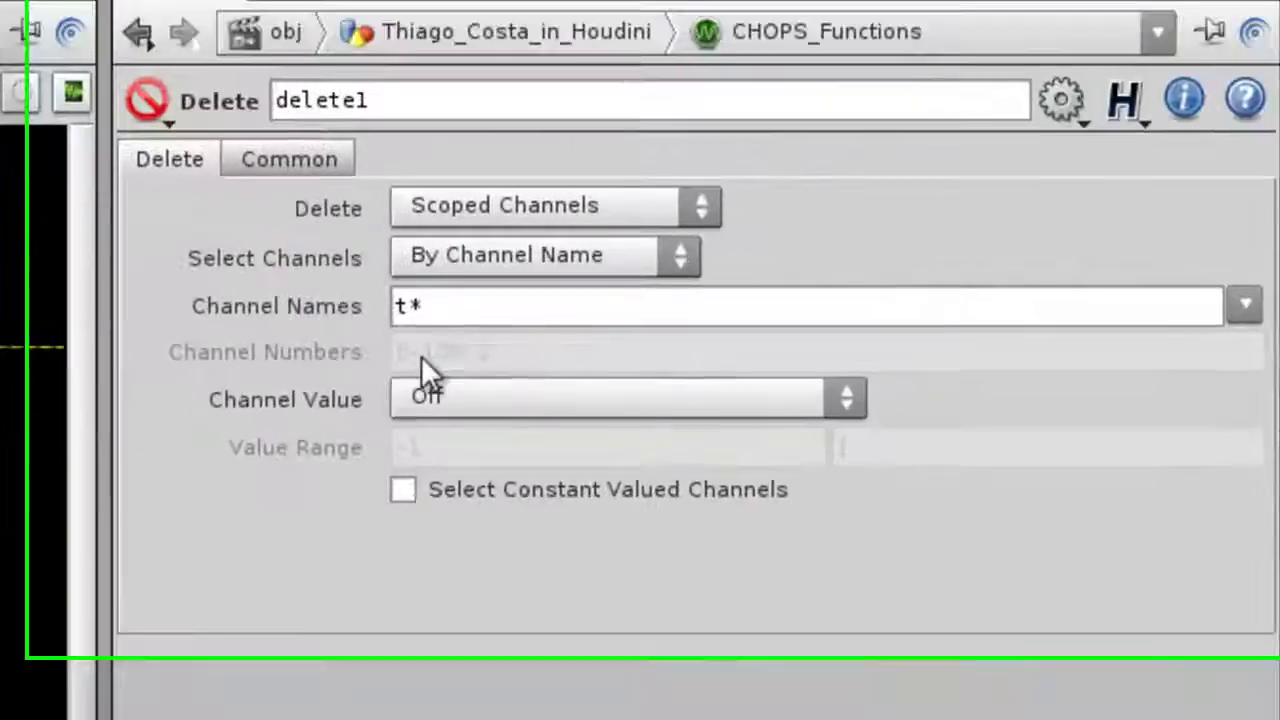
- Set the Delete node's Channel Names to tx and make it delete Non-scoped Channels
click(421, 312)
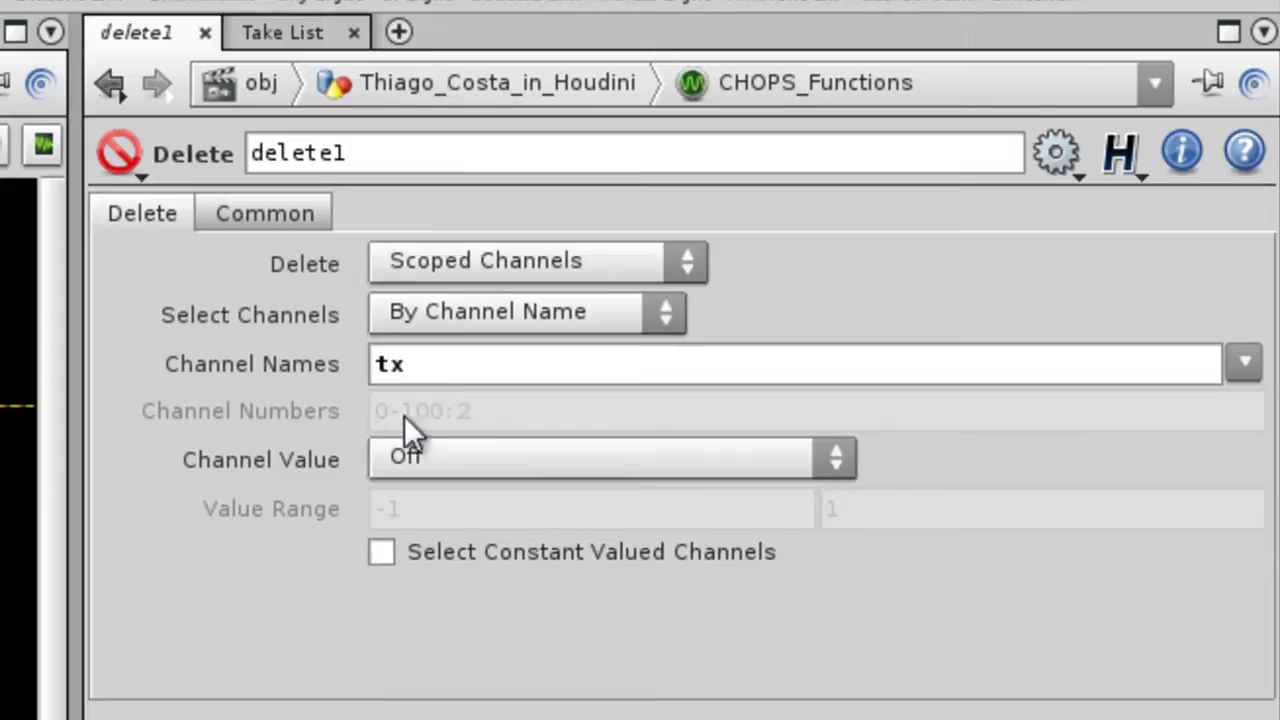
click(453, 262)
click(447, 334)
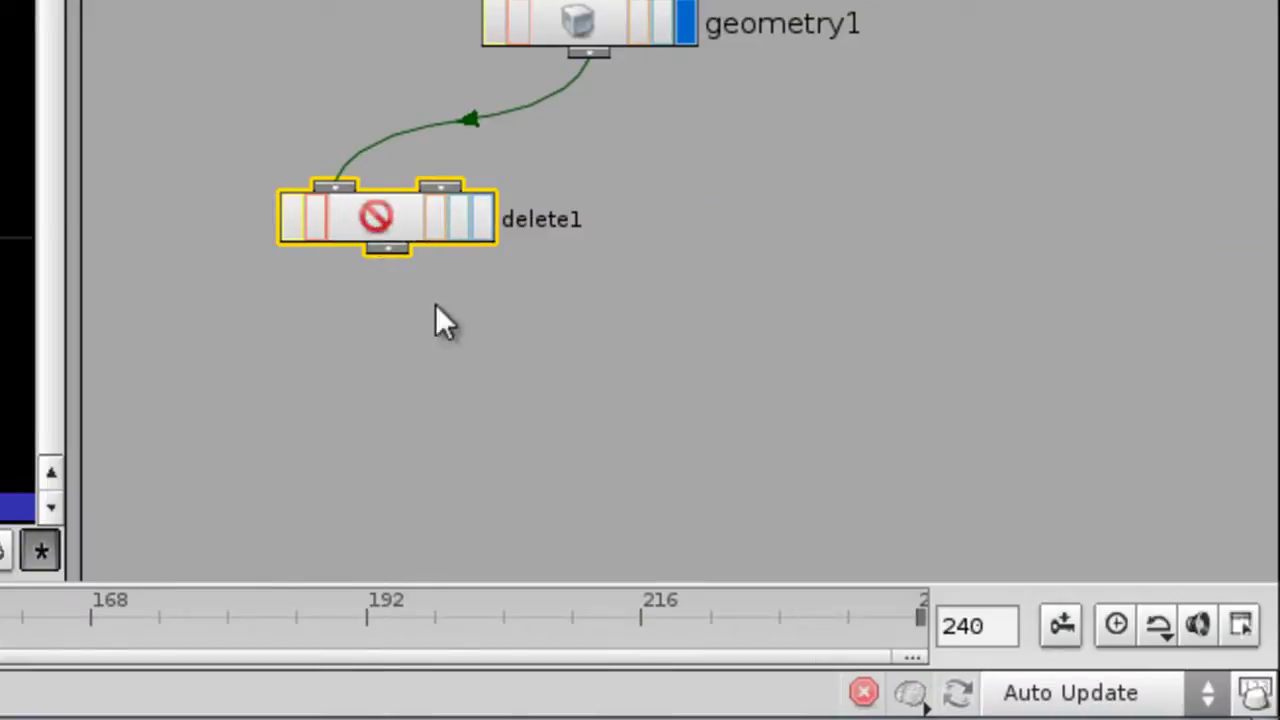
- Move the Delete node further to the side of geometry1 and rename it got_TX
drag(380, 235, 237, 271)
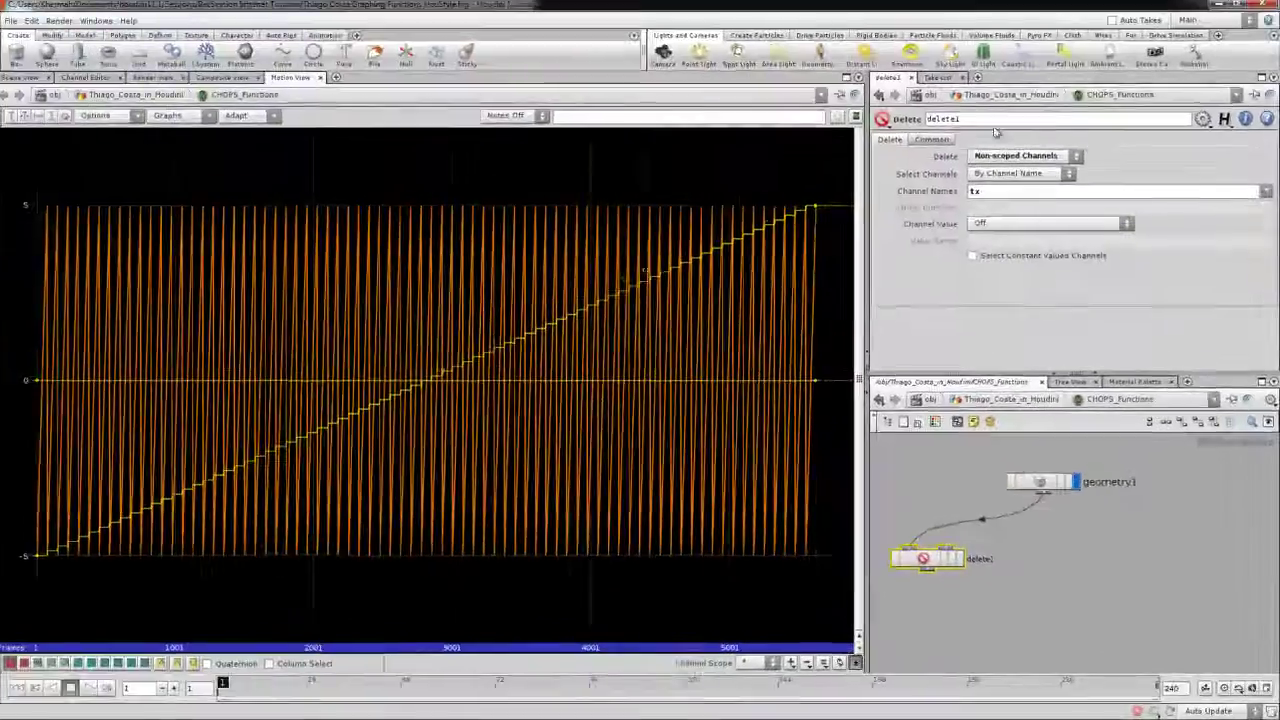
text(got_TX)
key(Return)
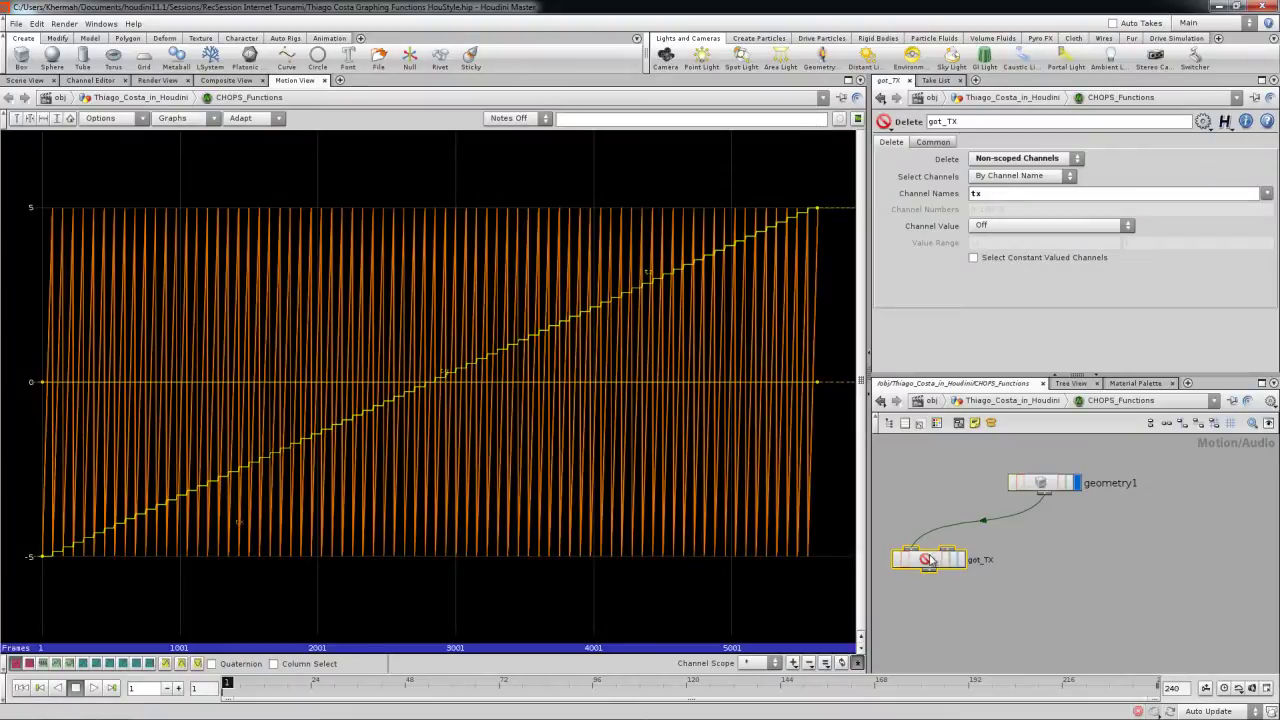
- Duplicate got_TX to the opposite side of geometry1, rename the copy got_TZ and set its Channel Names to tz
alt+drag(929, 560, 990, 598)
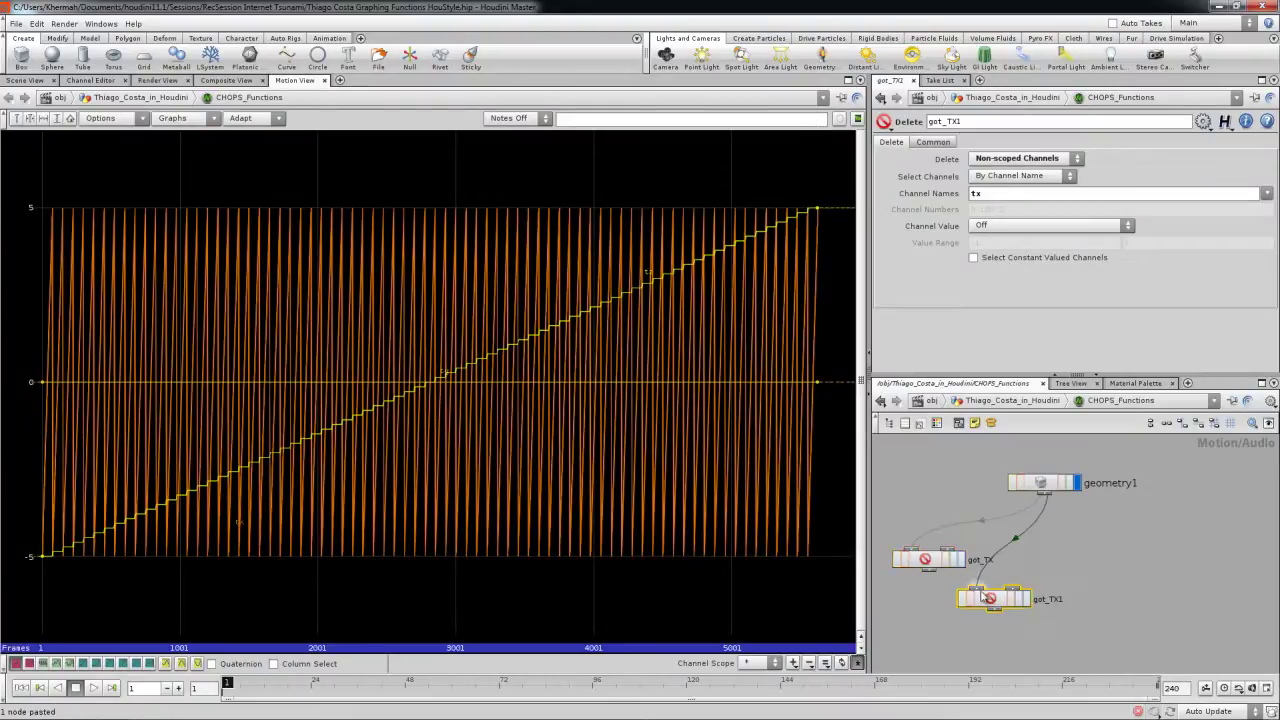
click(1191, 556)
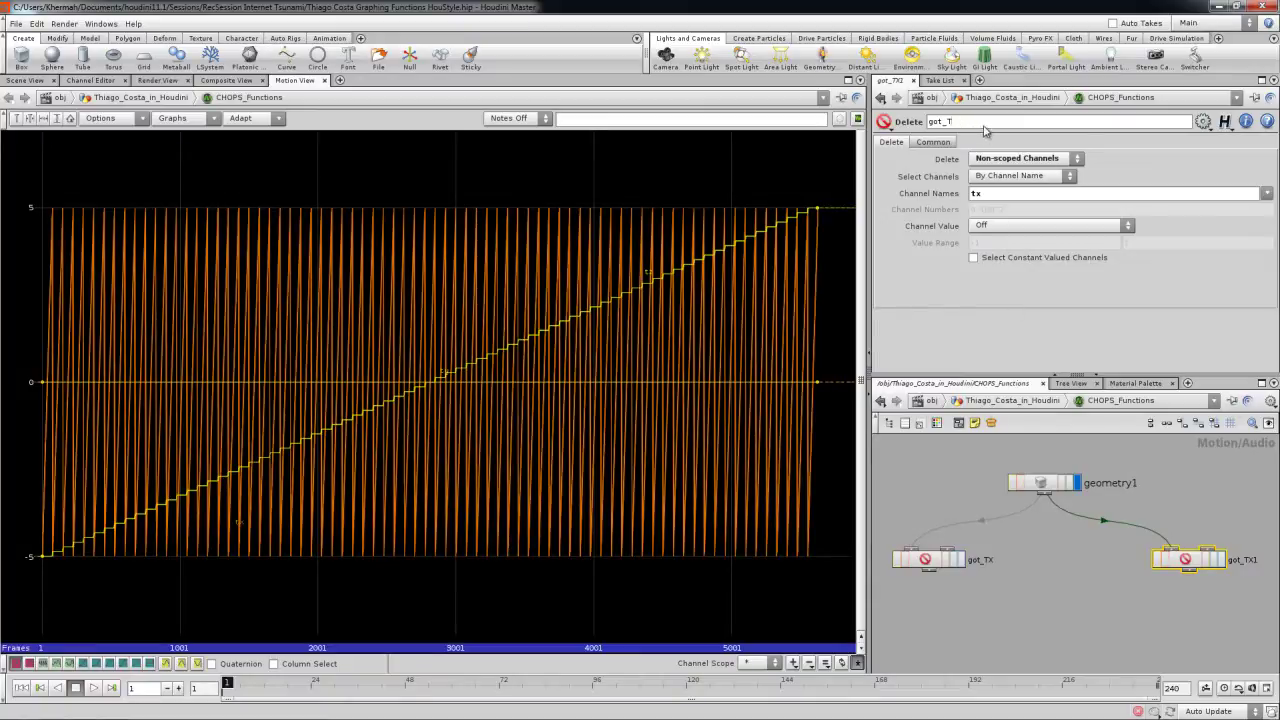
key(Return)
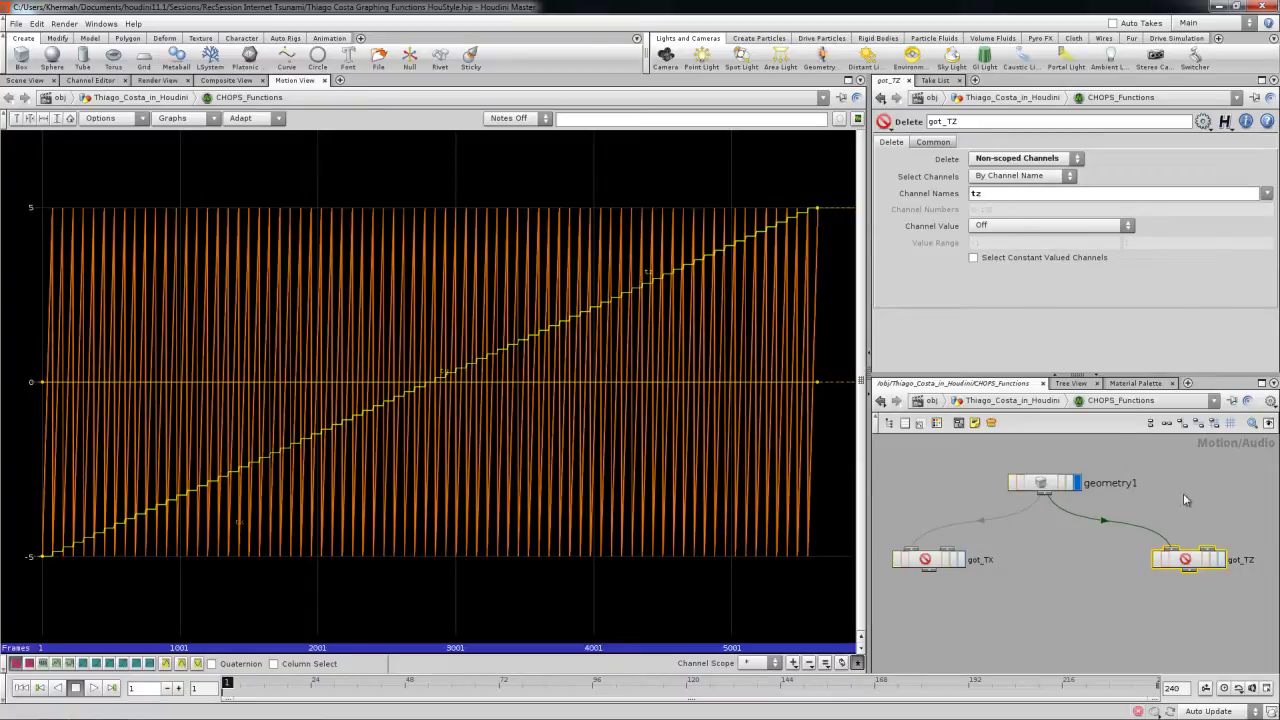
middle_click(1194, 562)
middle_click(924, 562)
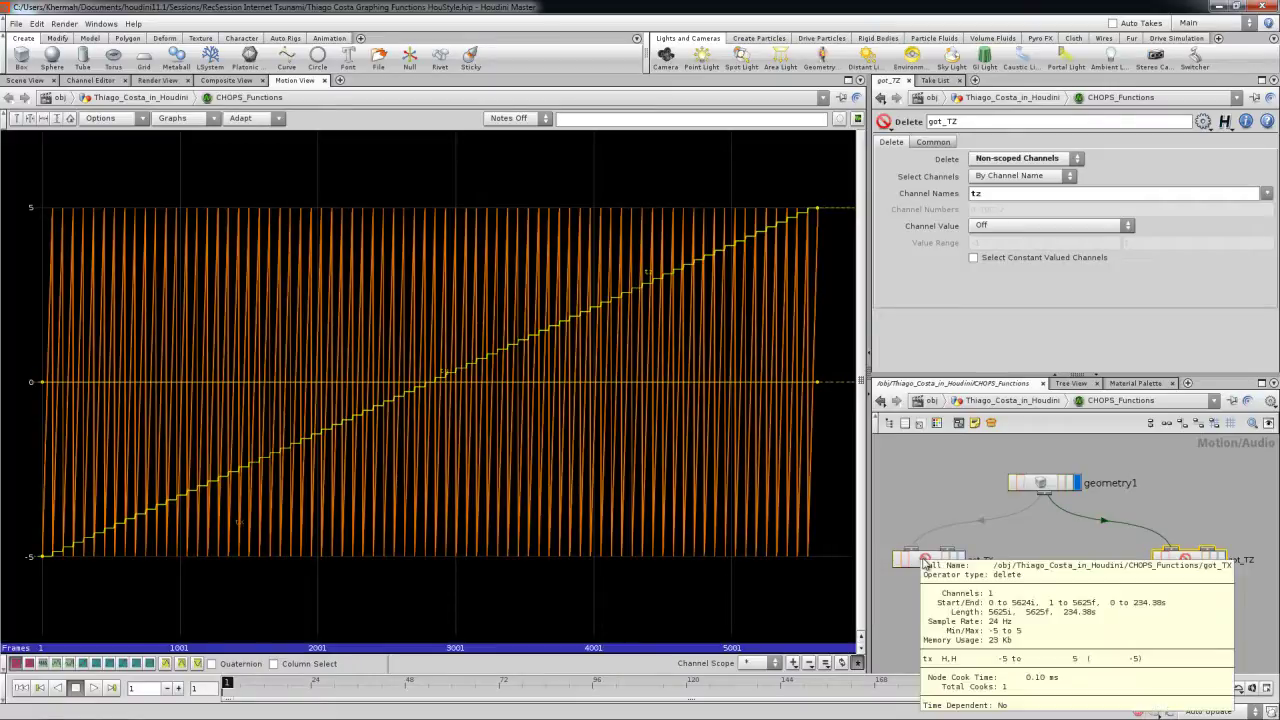
- Add a Math CHOP below the two Delete nodes and wire got_TX and got_TZ into it, in that order
key(h)
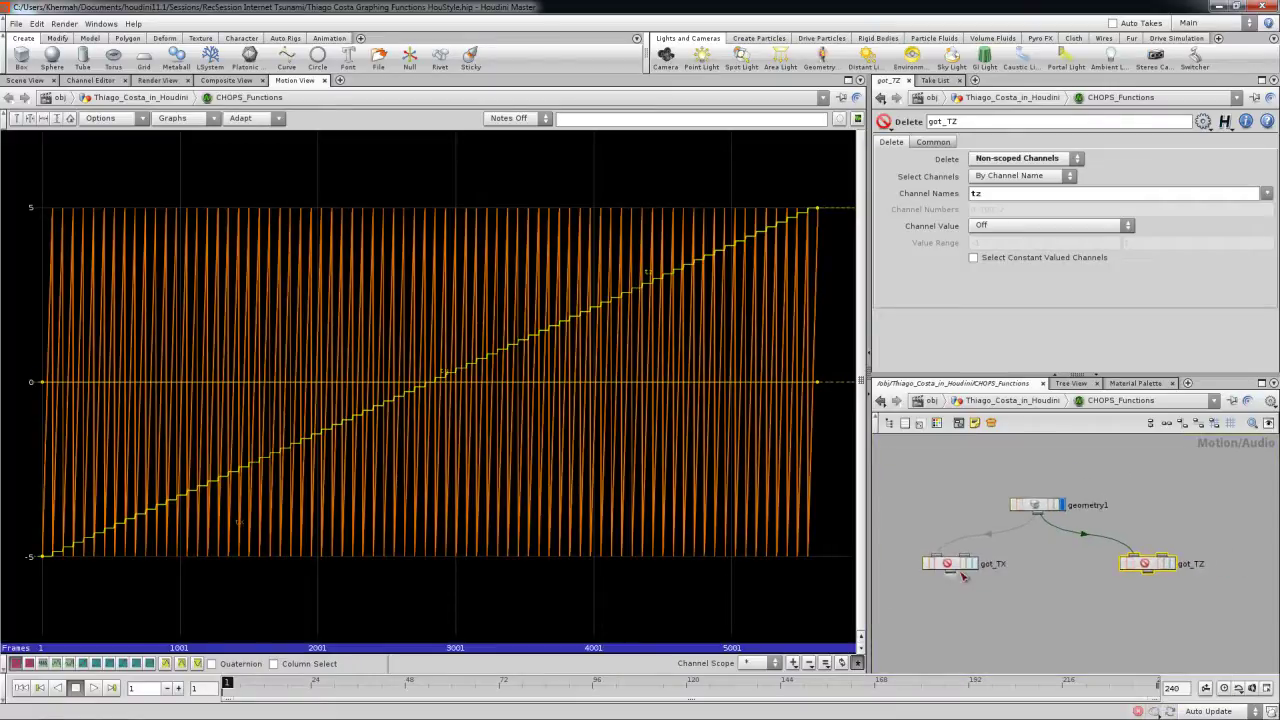
drag(942, 568, 926, 568)
scroll(1003, 577, down, 2)
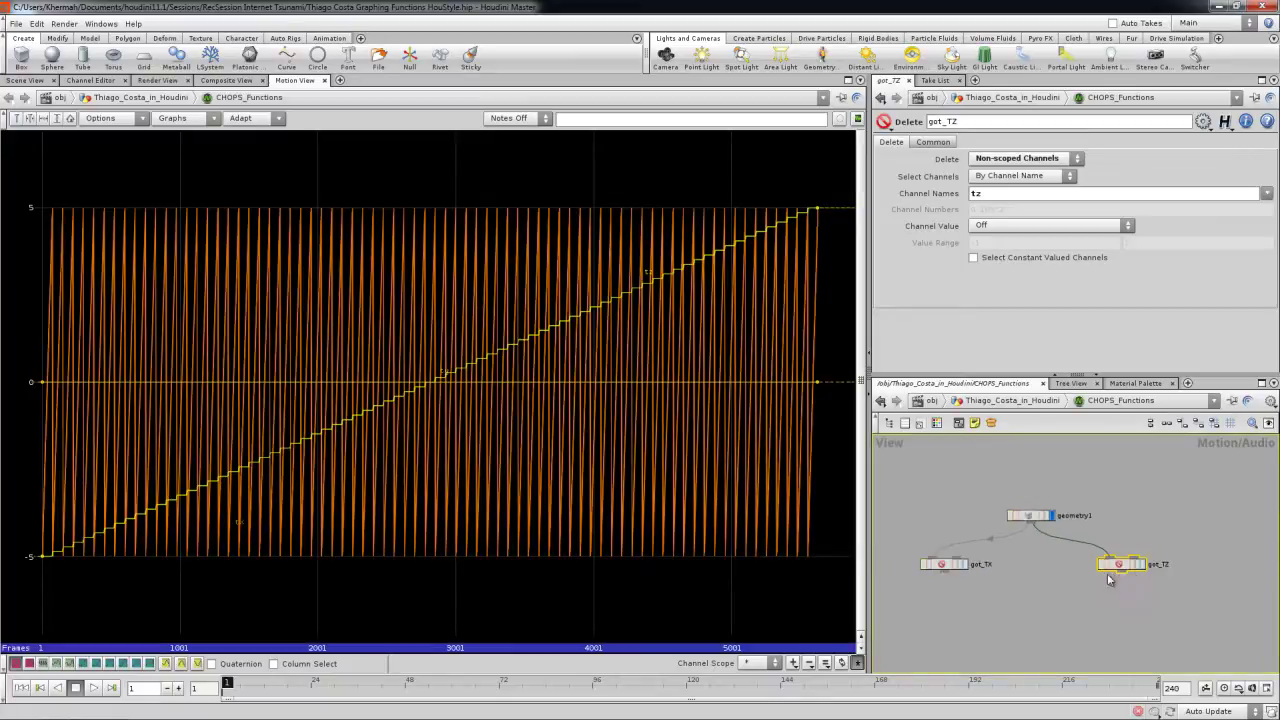
key(Tab)
text(Math)
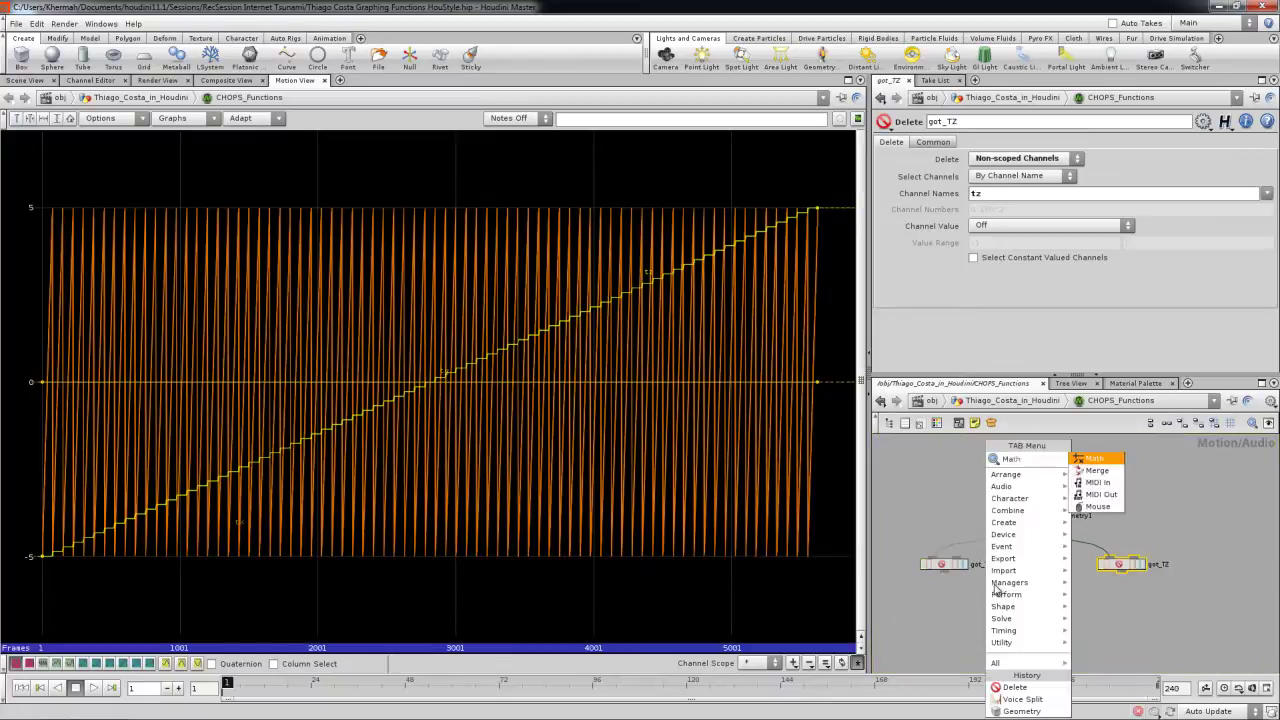
click(1094, 464)
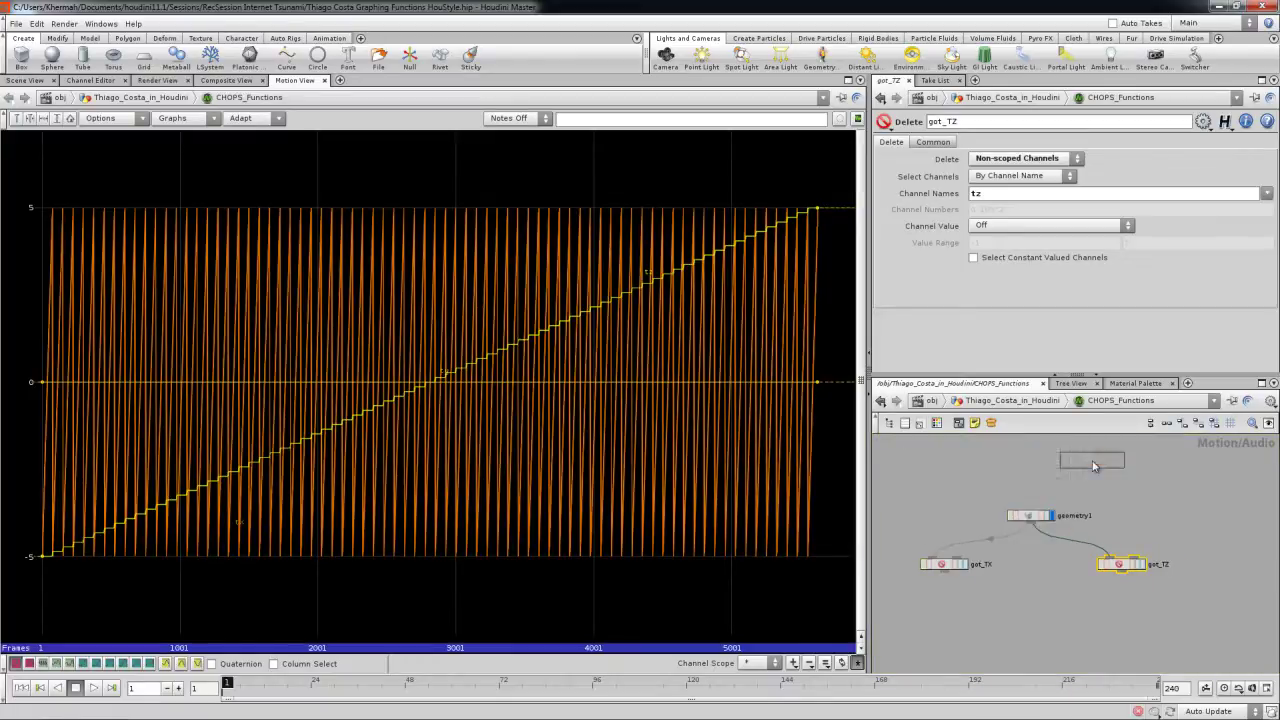
click(1005, 612)
scroll(1040, 600, up, 3)
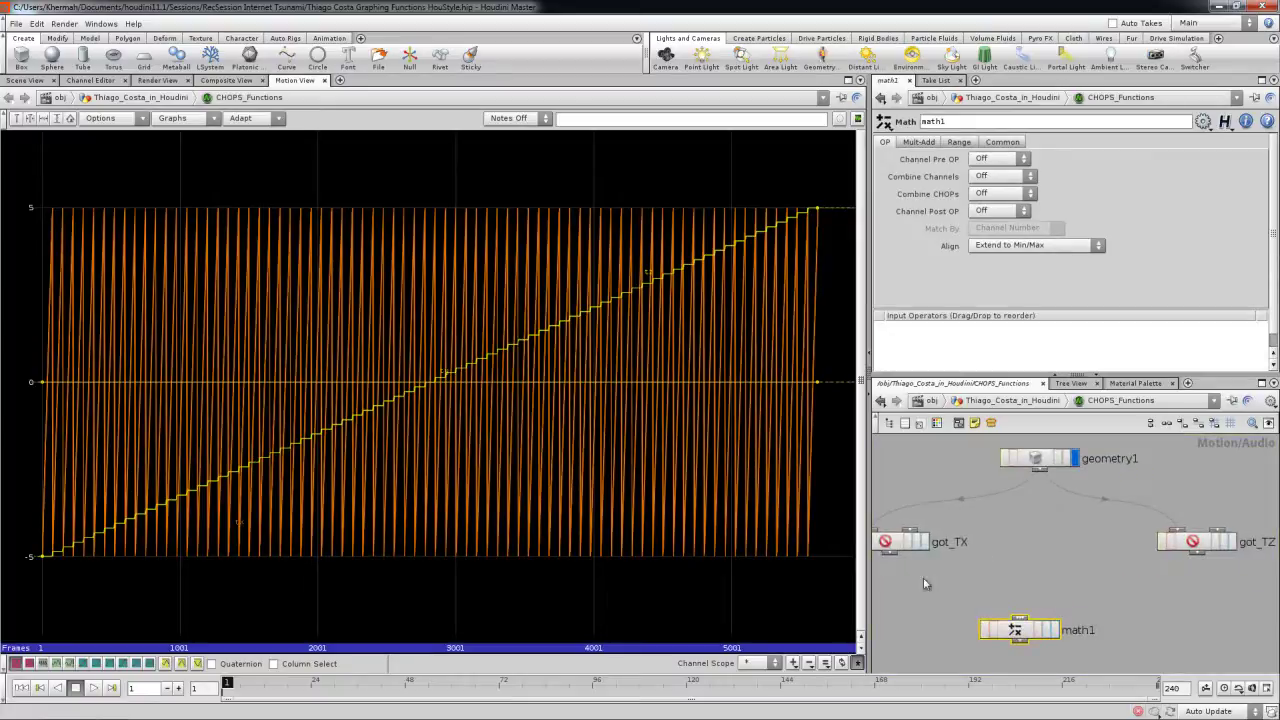
drag(893, 562, 1017, 625)
drag(1195, 555, 1018, 622)
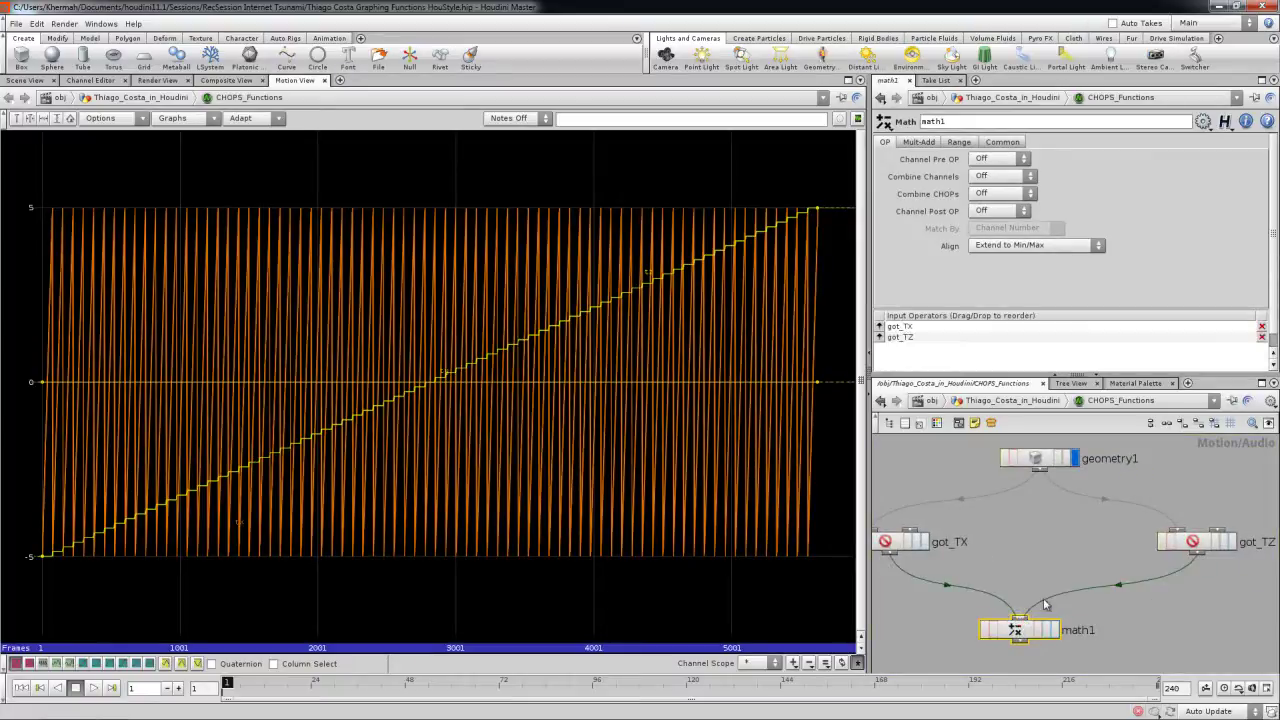
- Set the Math node's Combine CHOPs option to Multiply
middle_drag(1051, 604, 1073, 582)
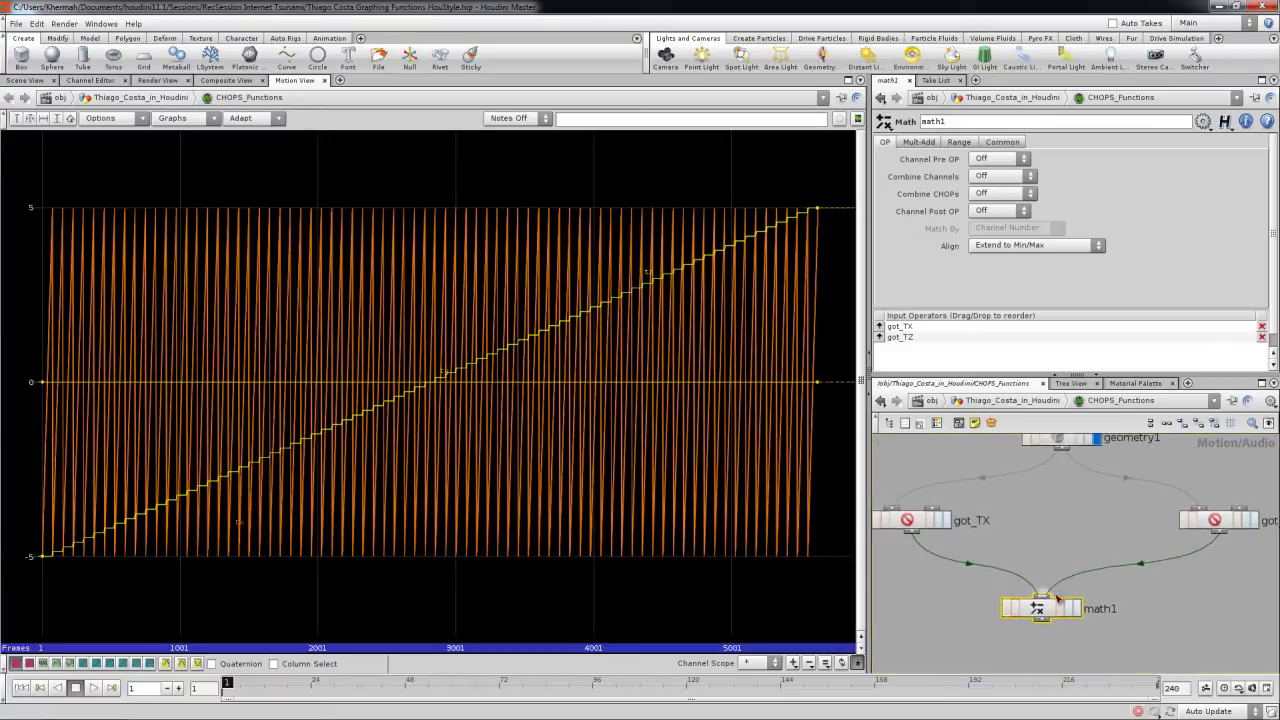
click(995, 193)
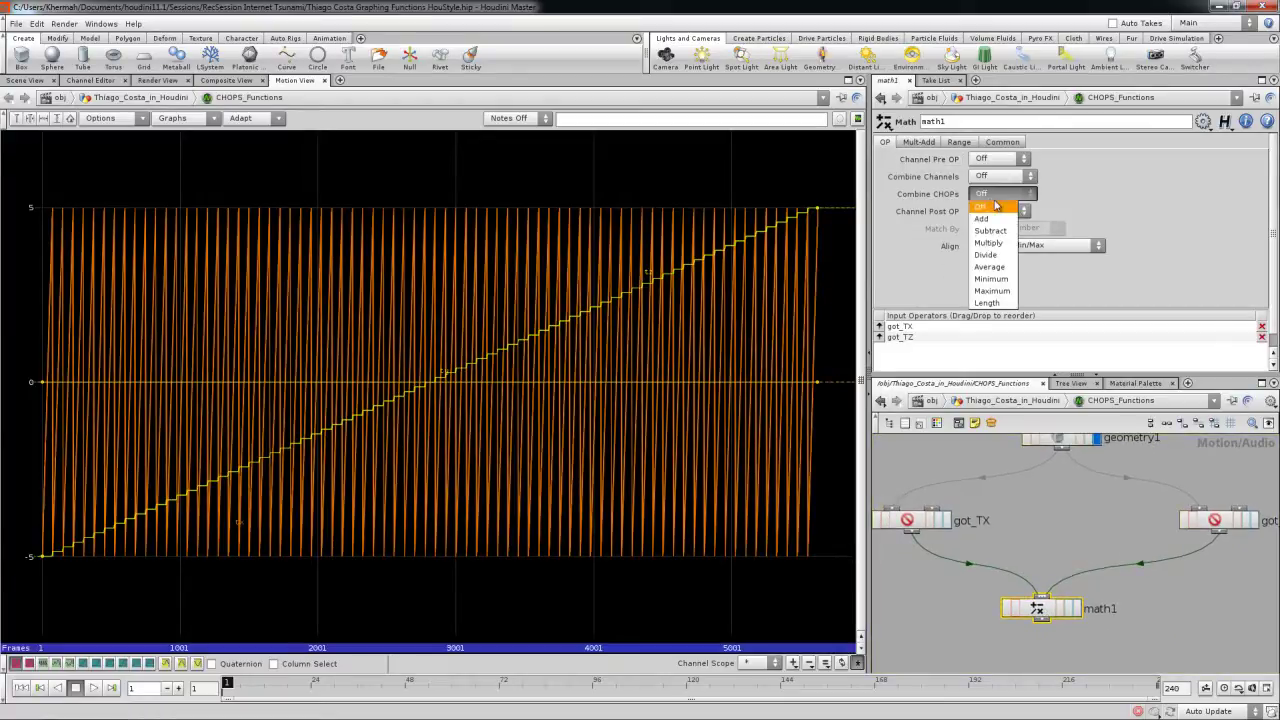
click(996, 245)
click(912, 522)
click(1208, 522)
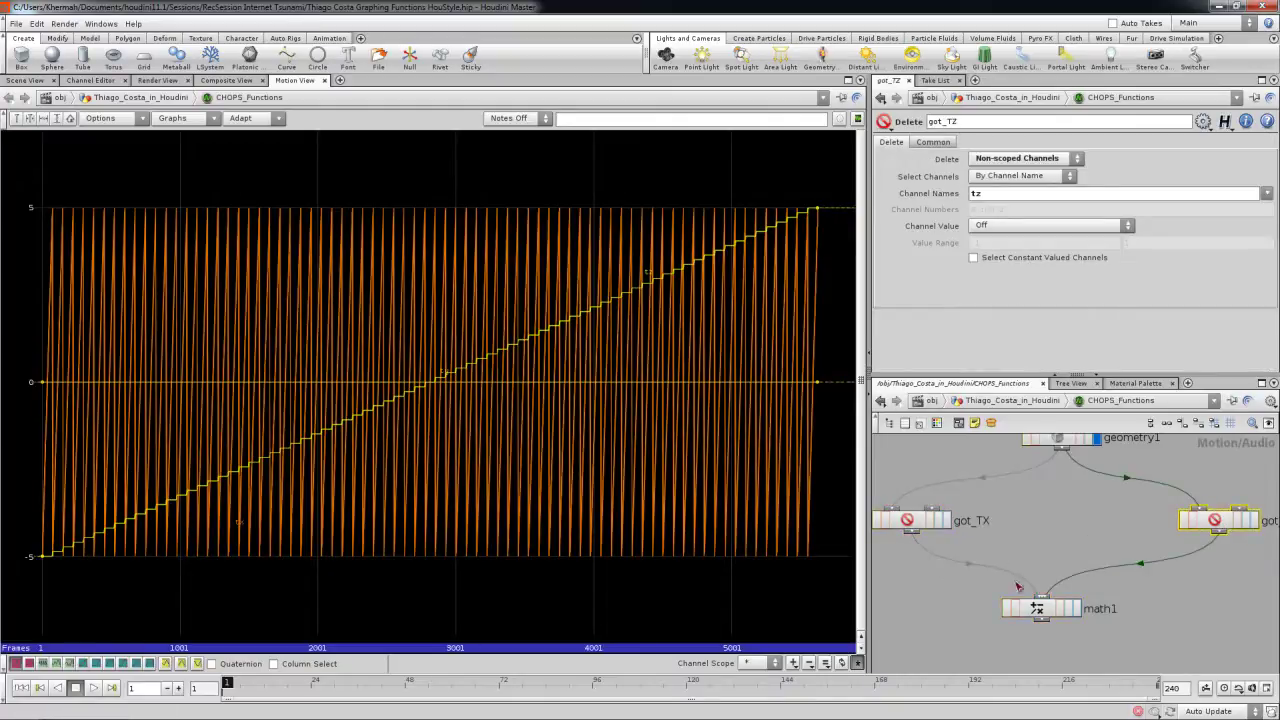
- Display the Math node's output in the Motion View and check its node information
click(1040, 608)
click(1076, 608)
right_drag(527, 446, 471, 446)
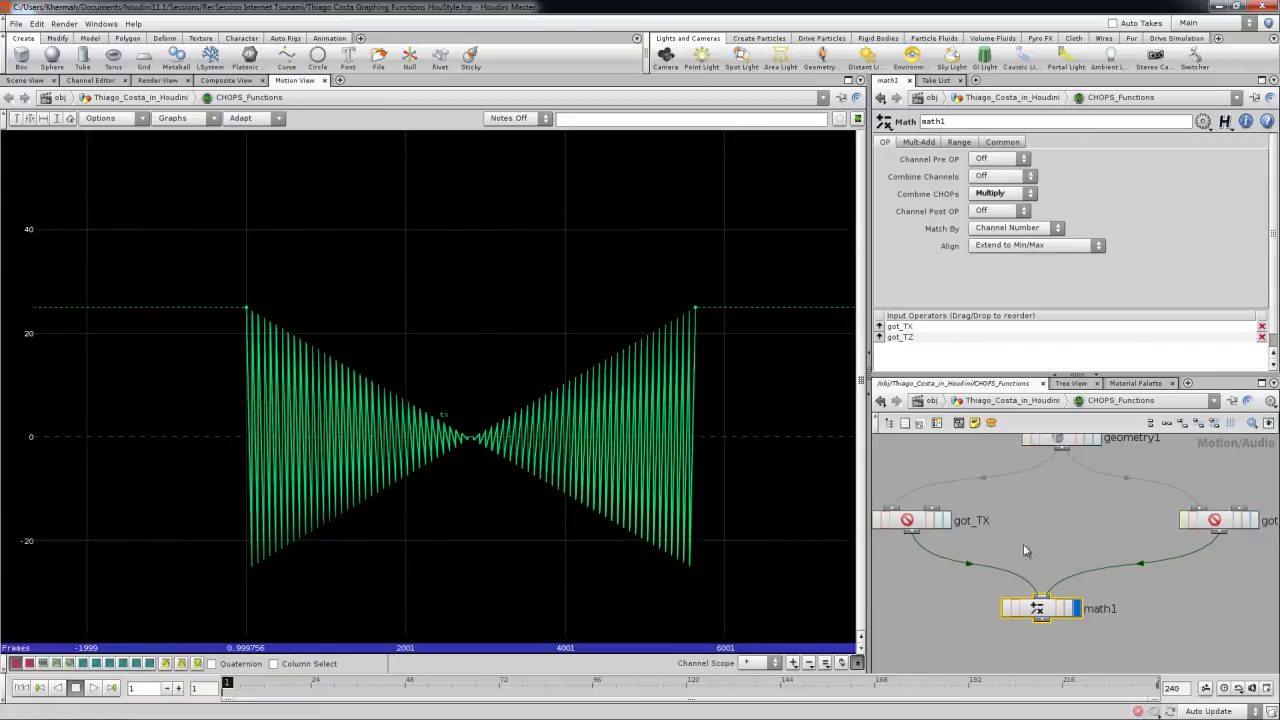
middle_drag(1020, 608, 1012, 635)
middle_drag(925, 651, 927, 650)
middle_drag(1046, 550, 952, 640)
middle_drag(953, 688, 1009, 673)
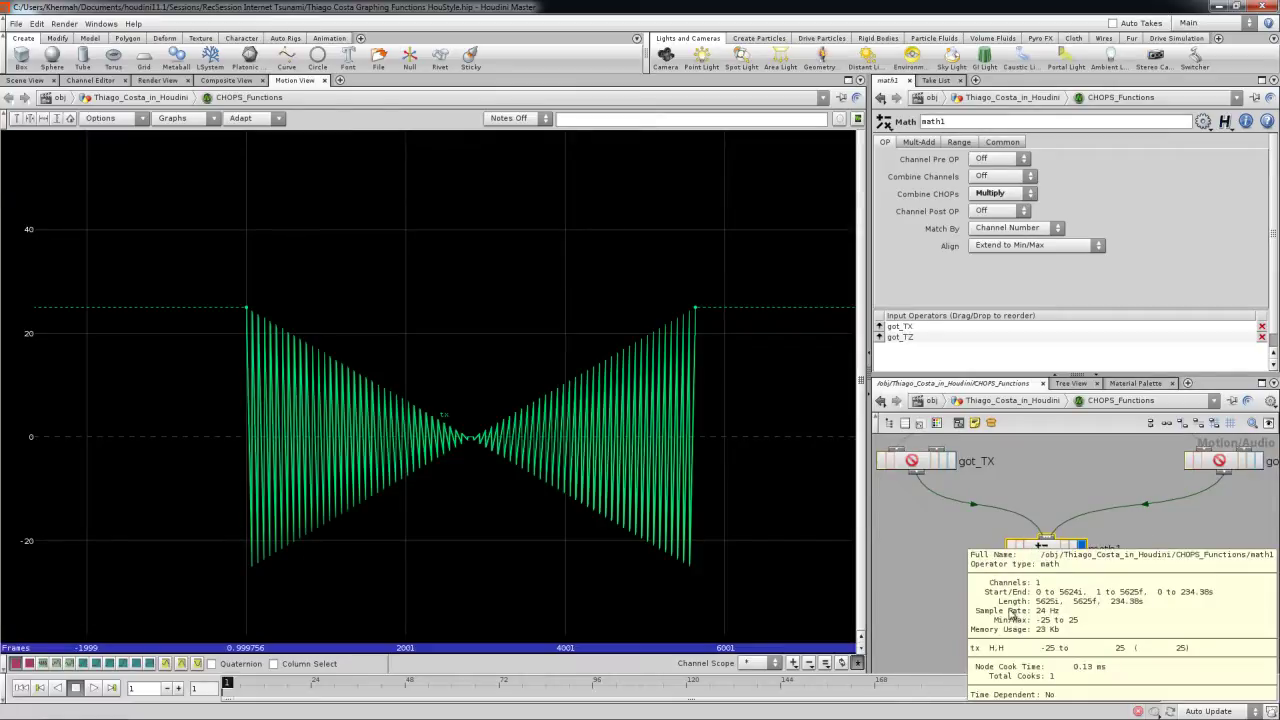
- Add a Rename CHOP below math1, wire math1 into it and display its output
middle_drag(1024, 597, 986, 672)
middle_drag(838, 632, 901, 605)
alt+middle_drag(1049, 552, 1043, 540)
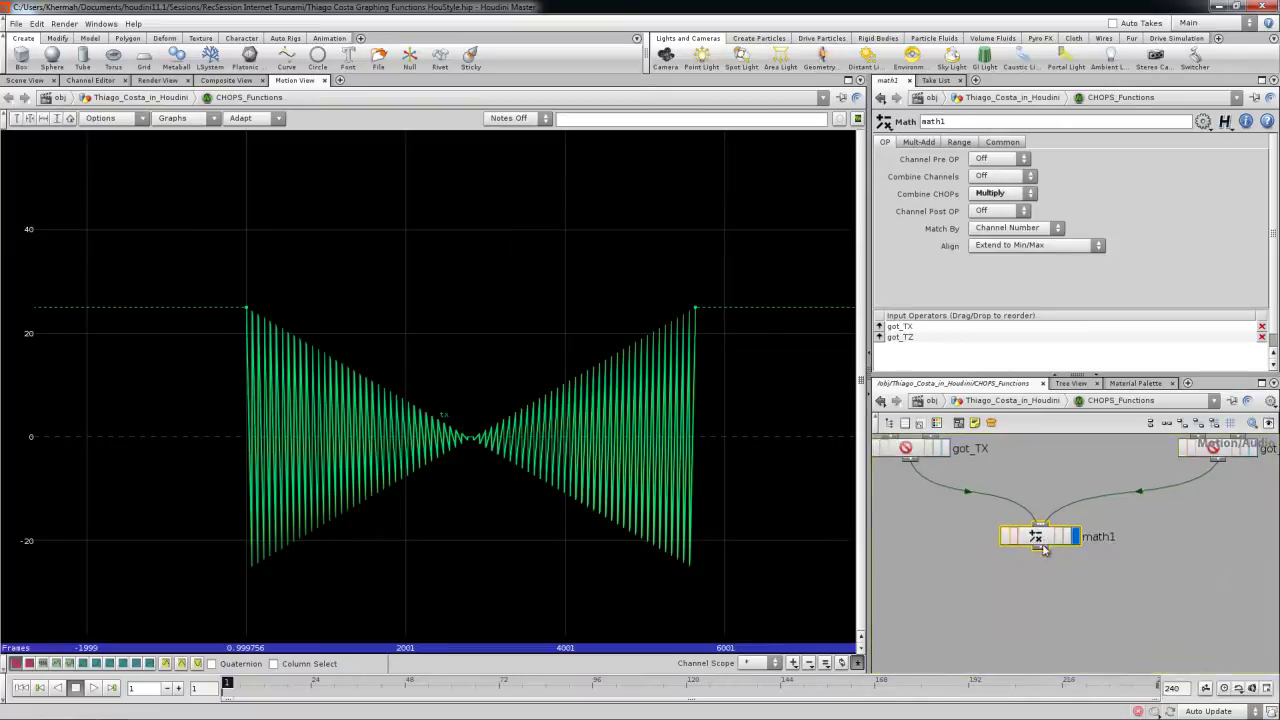
key(Tab)
text(re)
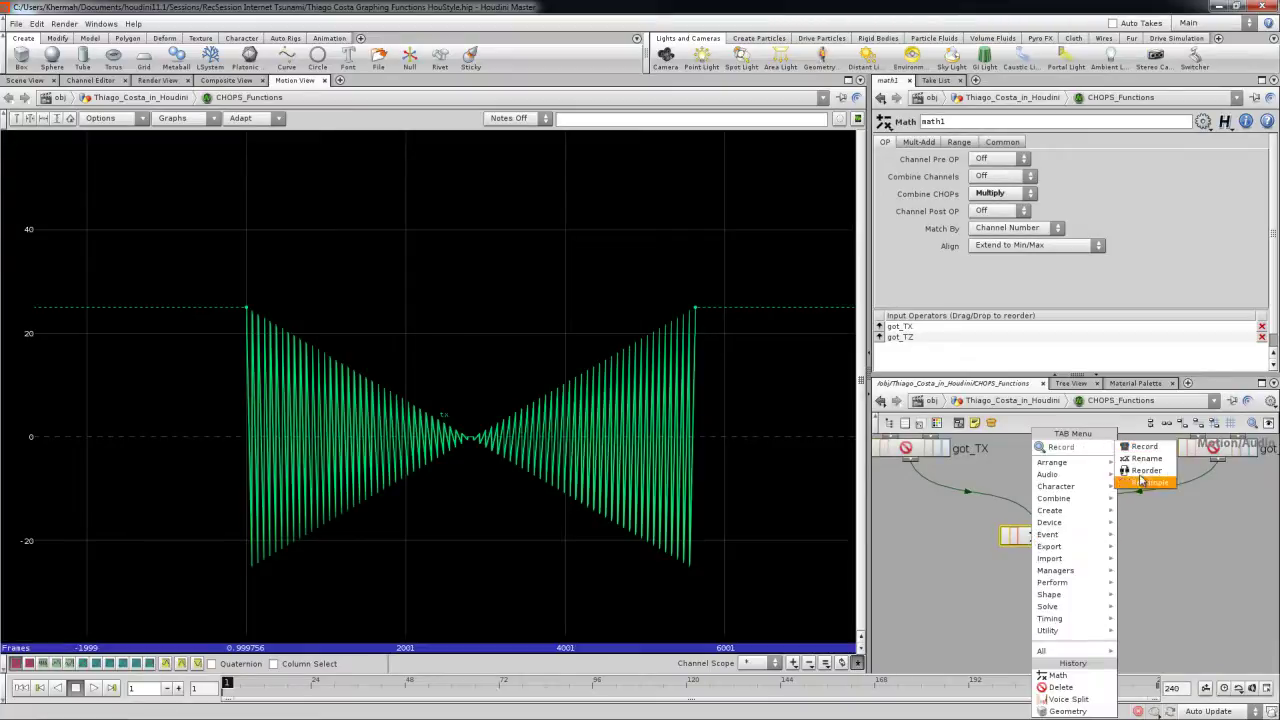
click(1146, 458)
click(1025, 570)
drag(1017, 566, 1040, 547)
key(l)
click(1068, 597)
click(1075, 597)
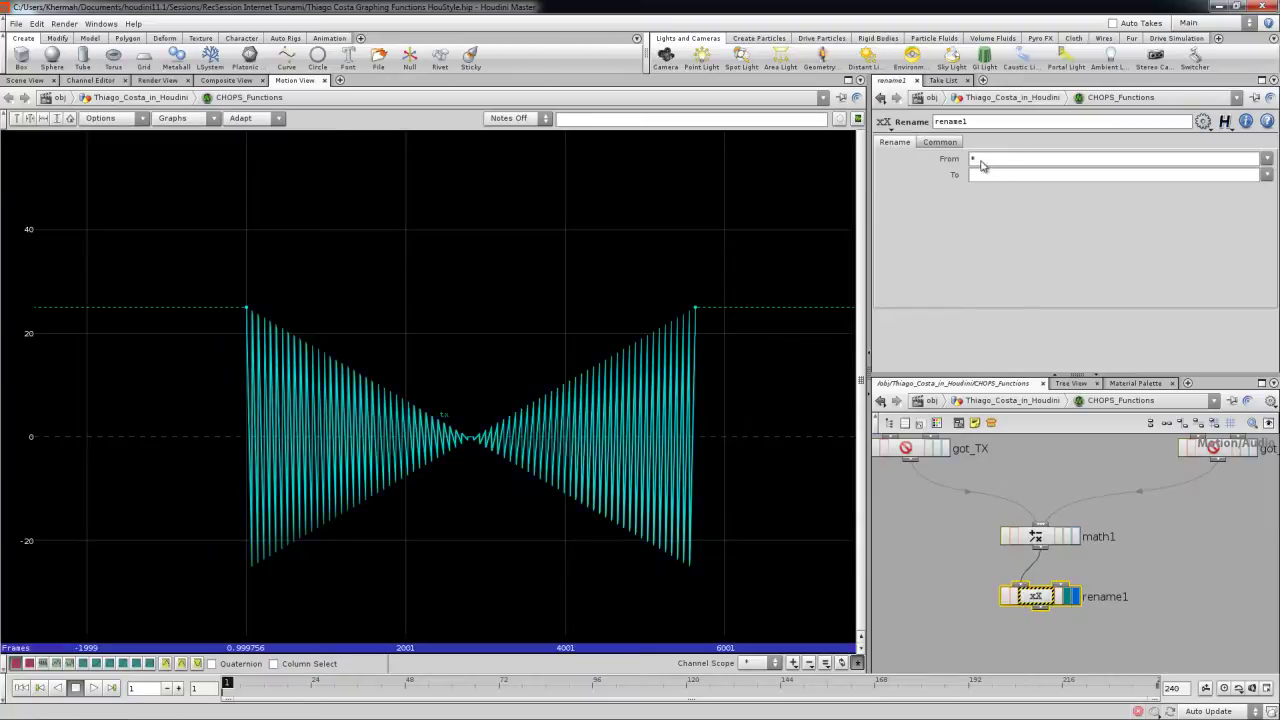
- Set the Rename node's To name to ty, keeping the From pattern as *
click(1266, 160)
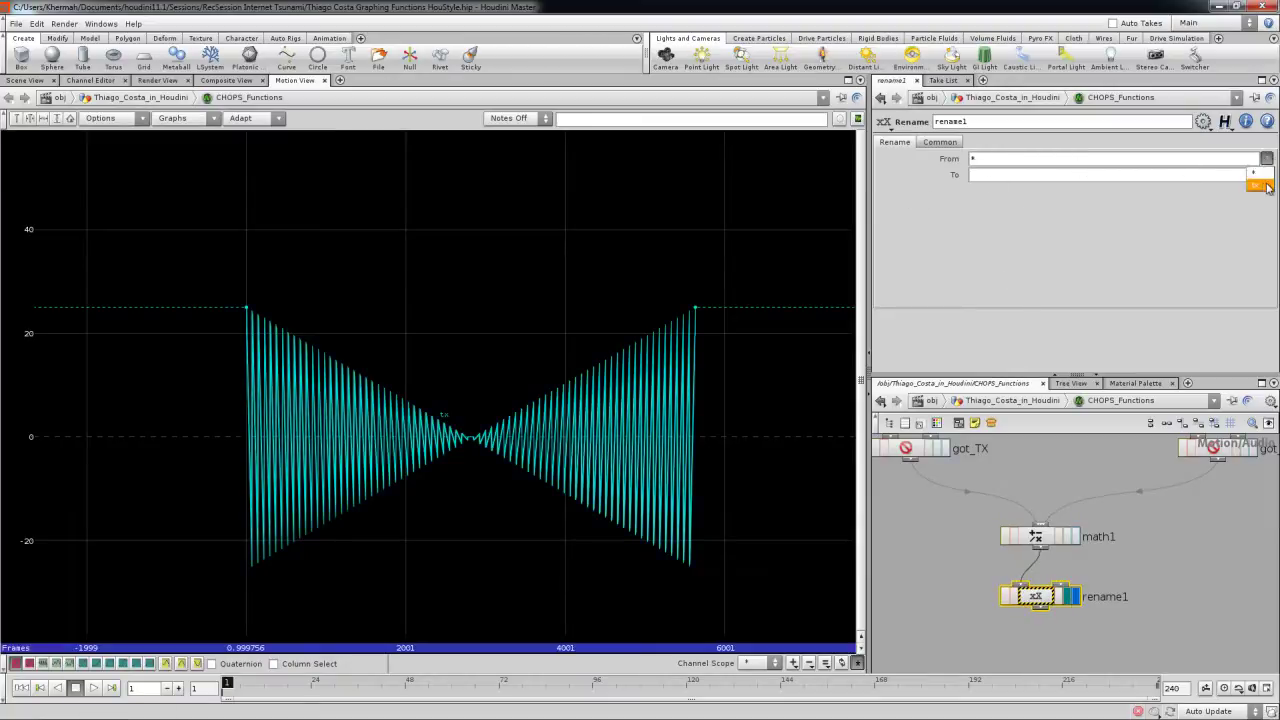
click(980, 178)
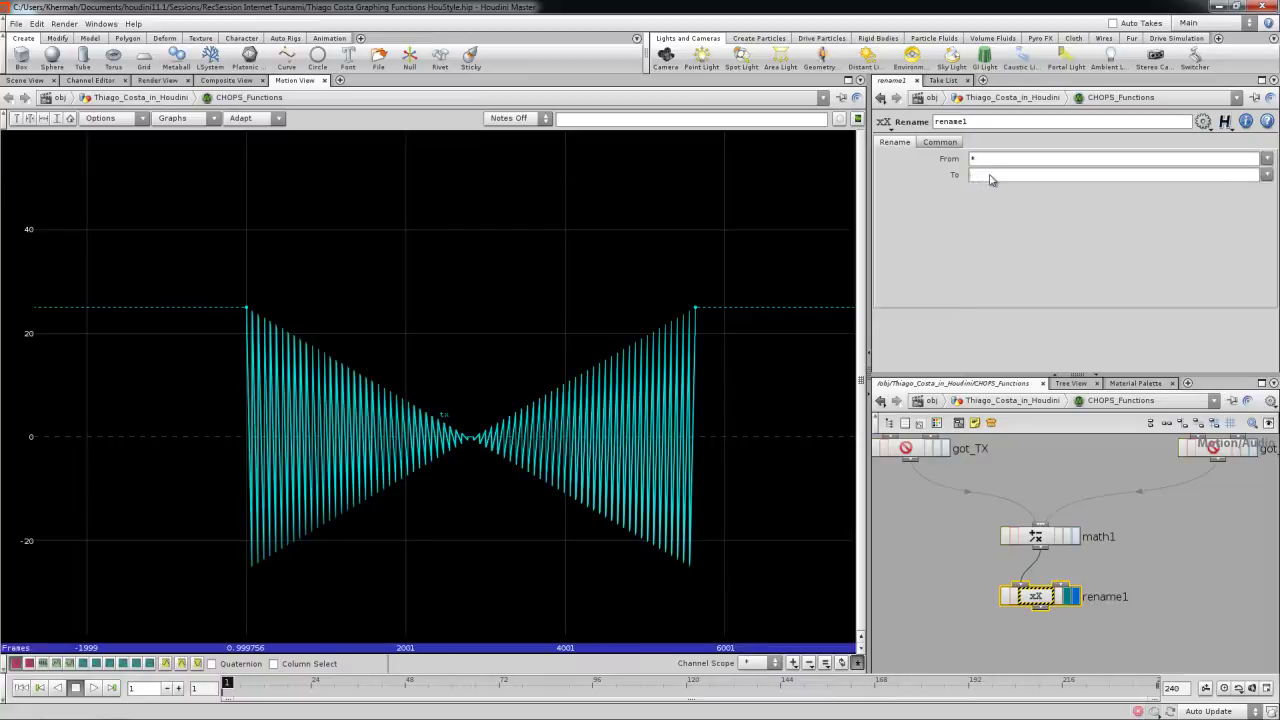
text(ty)
key(Return)
- Review the got_TX, got_TZ and rename1 settings and display geometry1's channels in the Motion View
scroll(952, 537, down, 2)
scroll(950, 537, down, 1)
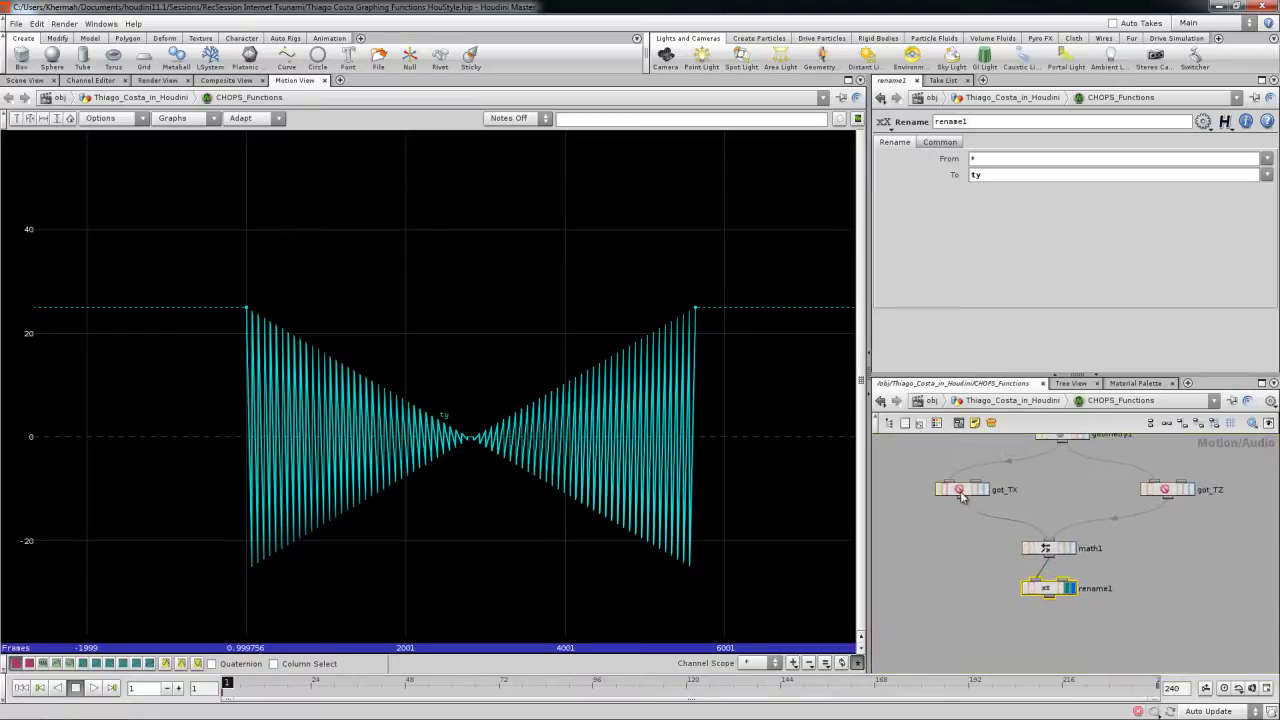
click(960, 490)
click(1047, 588)
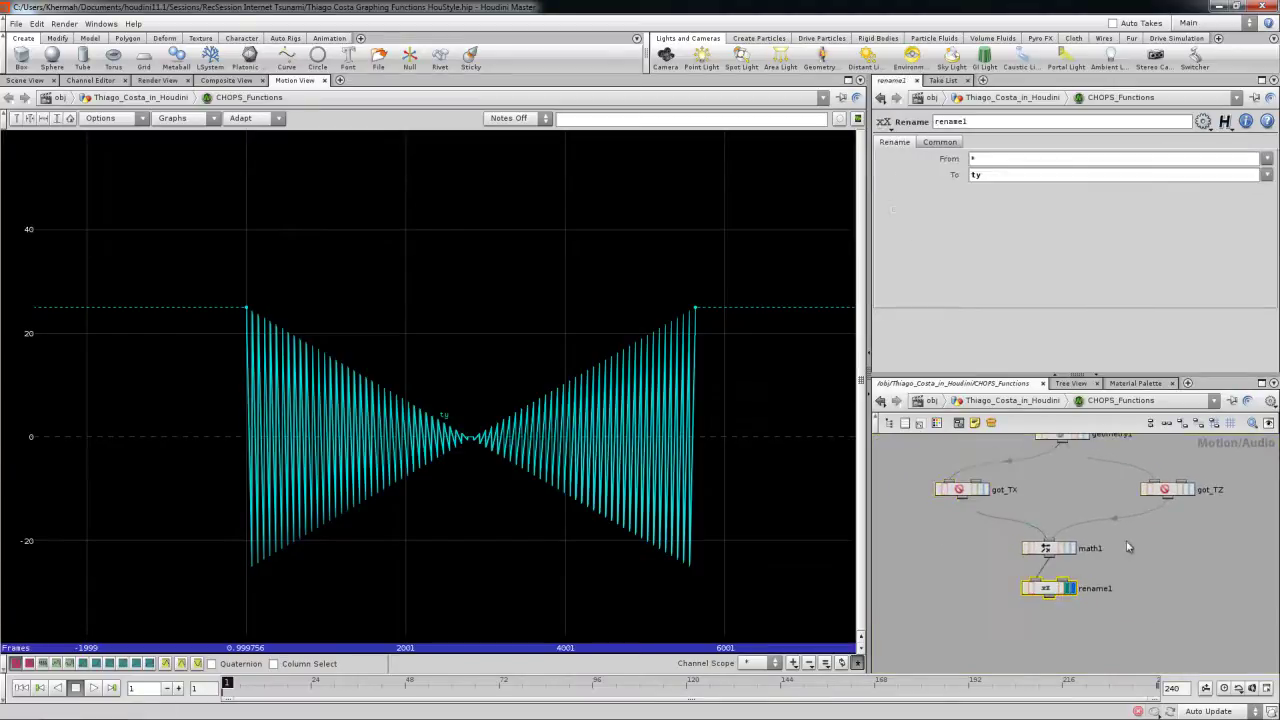
click(1165, 492)
middle_drag(1016, 617, 953, 635)
click(1071, 493)
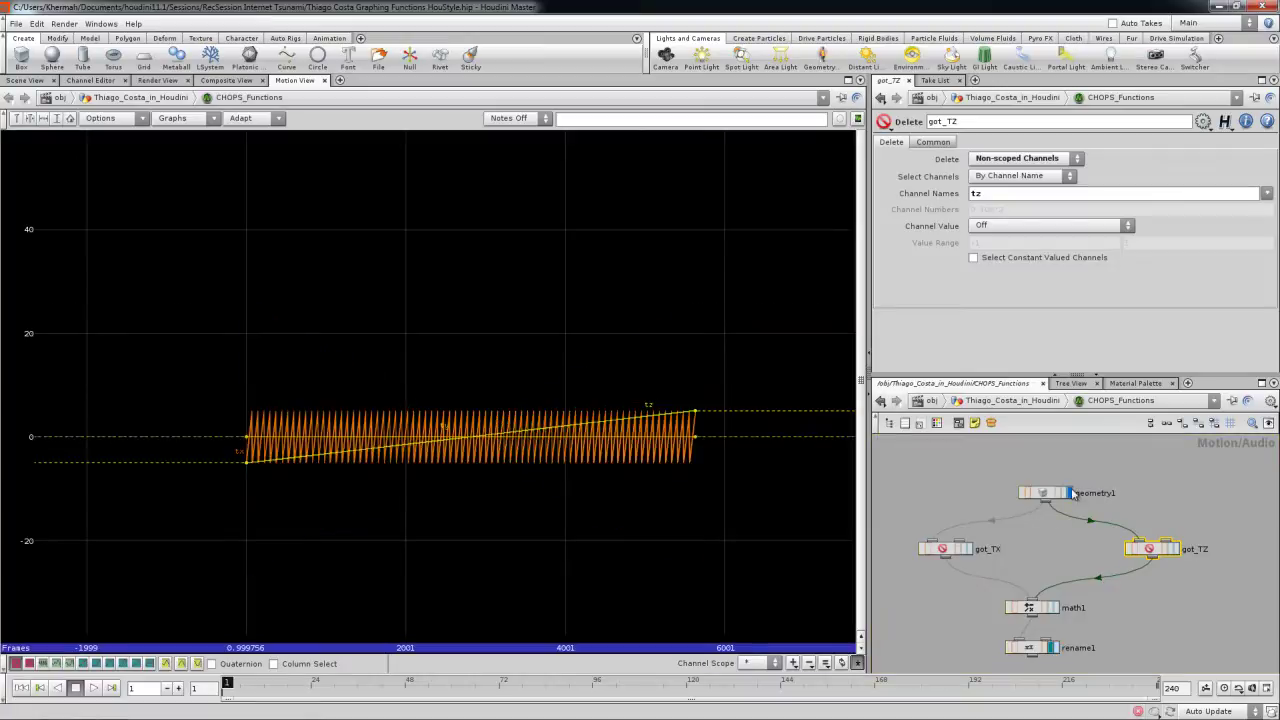
right_drag(589, 441, 663, 417)
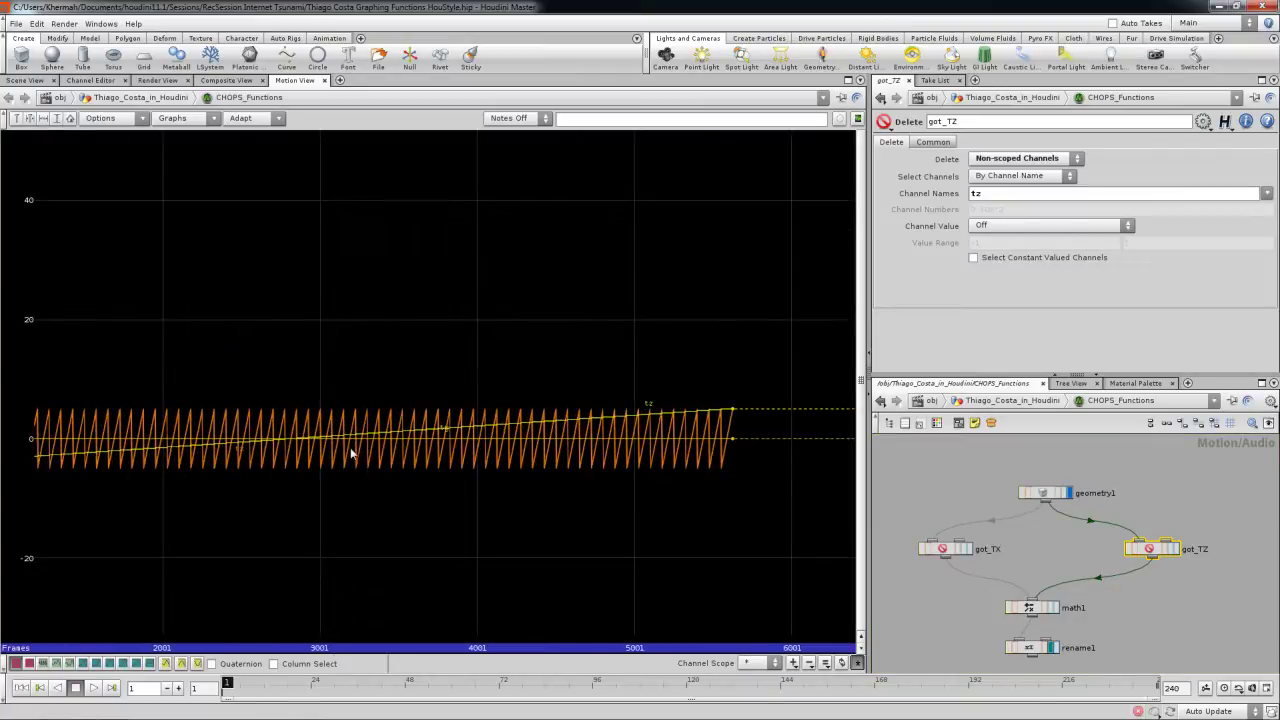
- Add a Delete CHOP beside geometry1, wire geometry1 into it and display its output
middle_drag(1045, 537, 1071, 563)
key(Tab)
text(d)
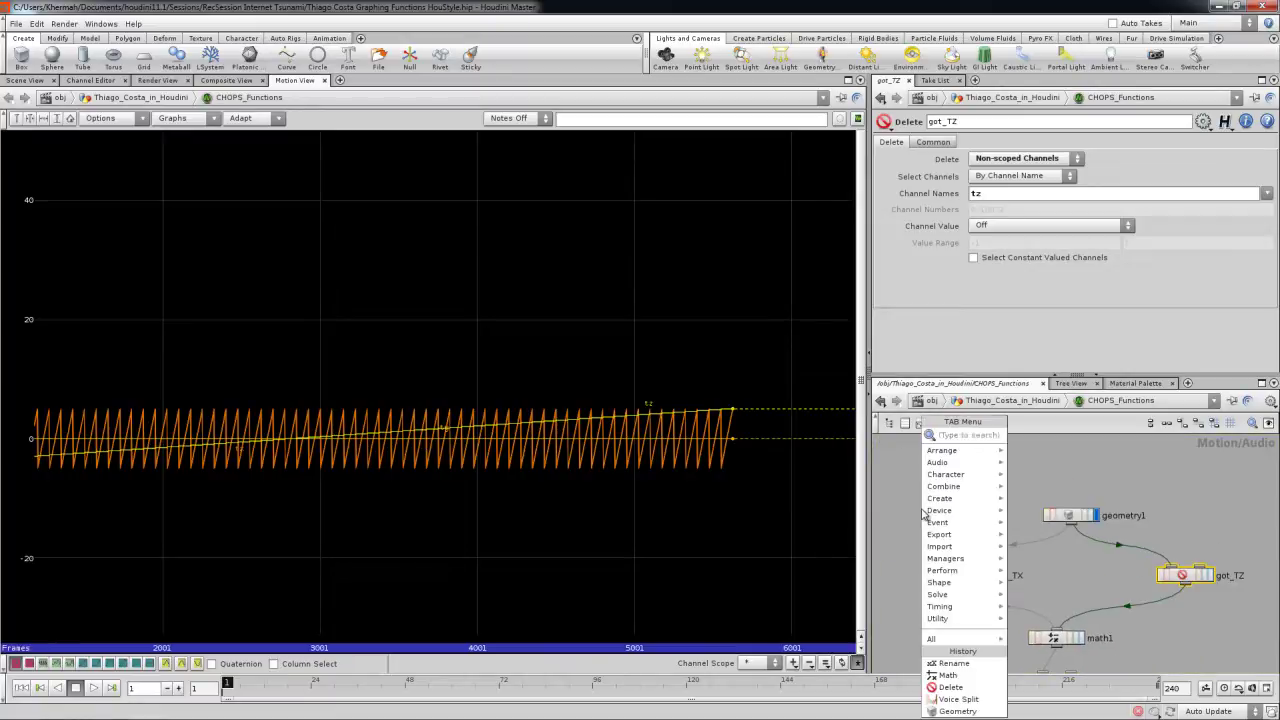
text(ele)
key(Return)
click(983, 488)
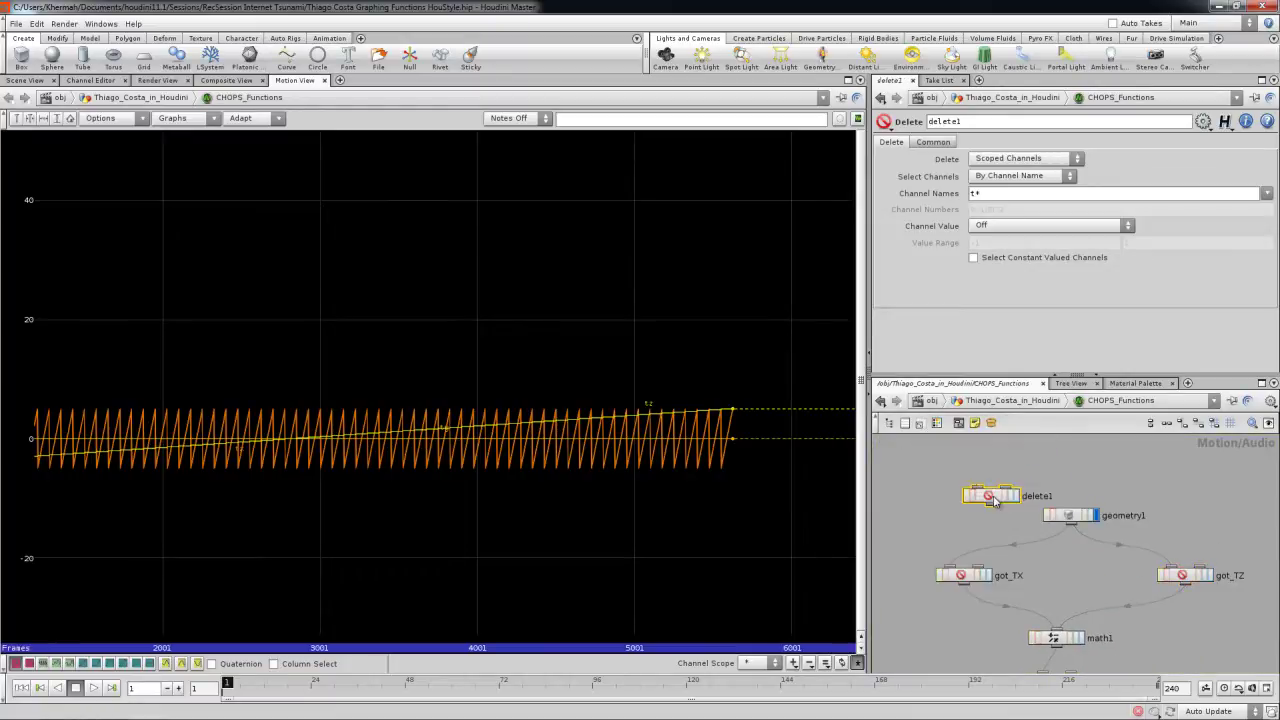
drag(1070, 524, 972, 518)
click(1014, 495)
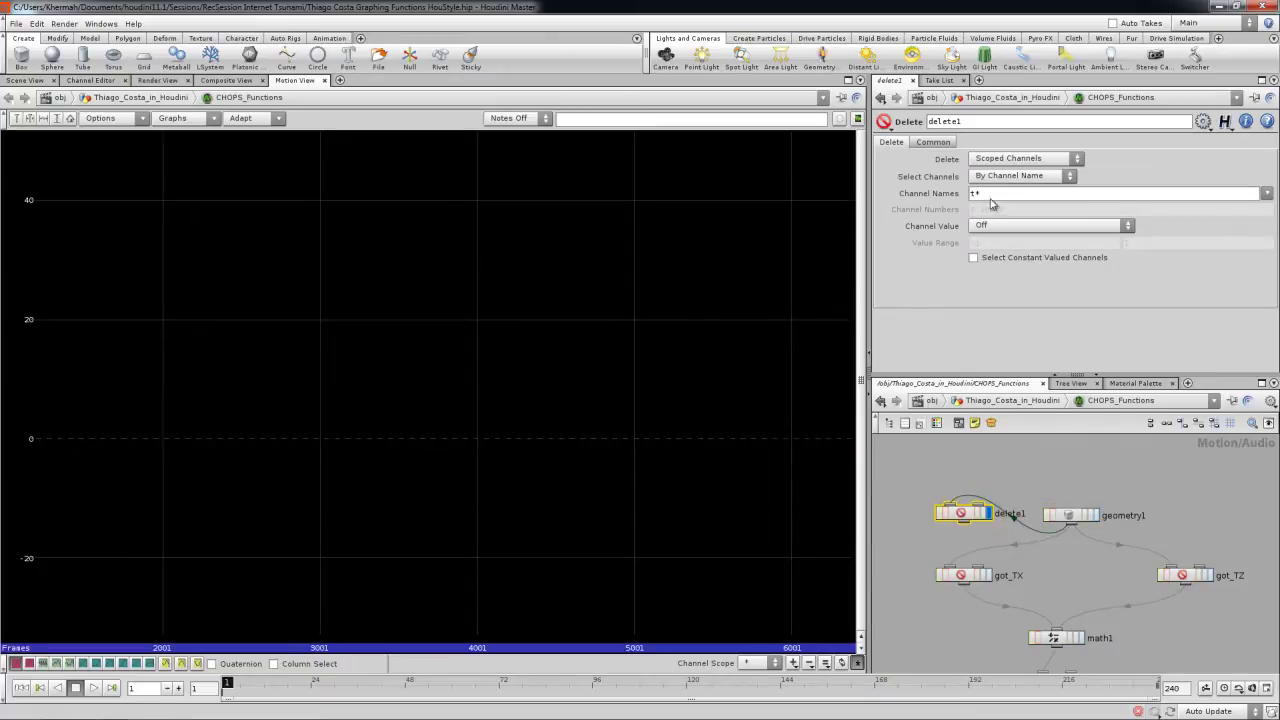
- Make the new Delete node keep only the Y channel, with Channel Names ty and Delete set to Non-scoped Channels
click(993, 197)
text(ty)
key(Return)
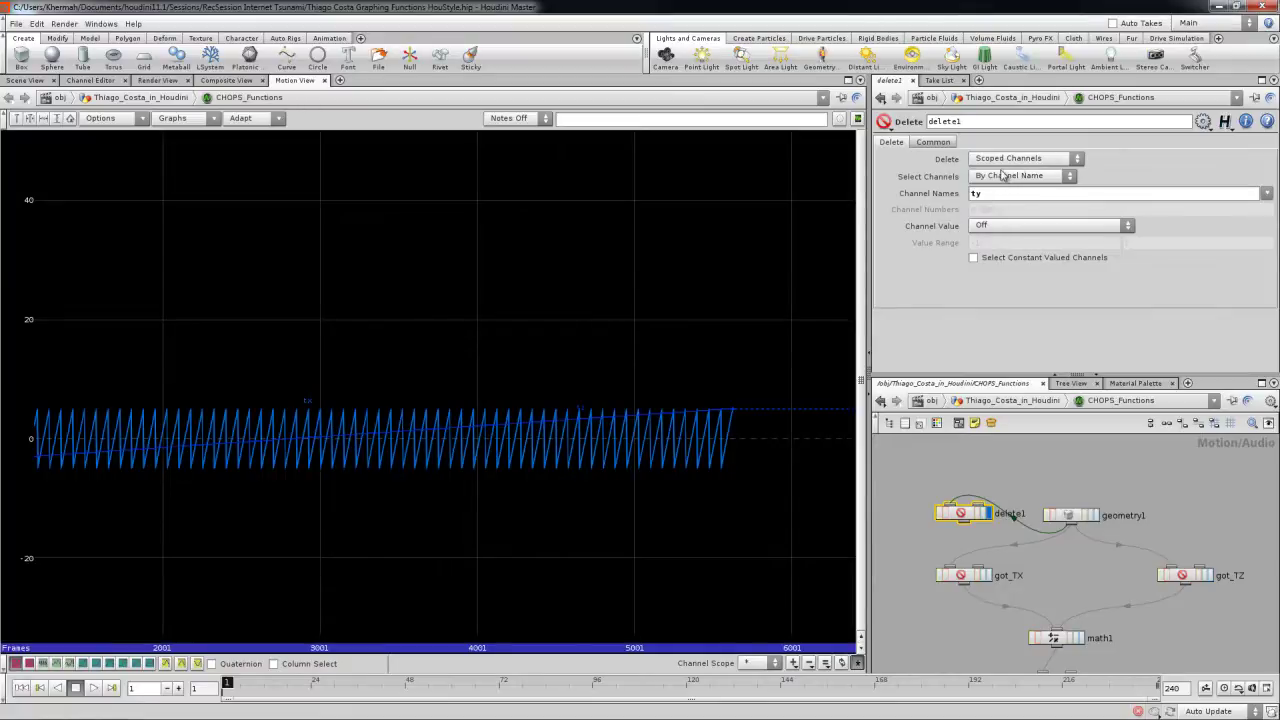
click(1010, 160)
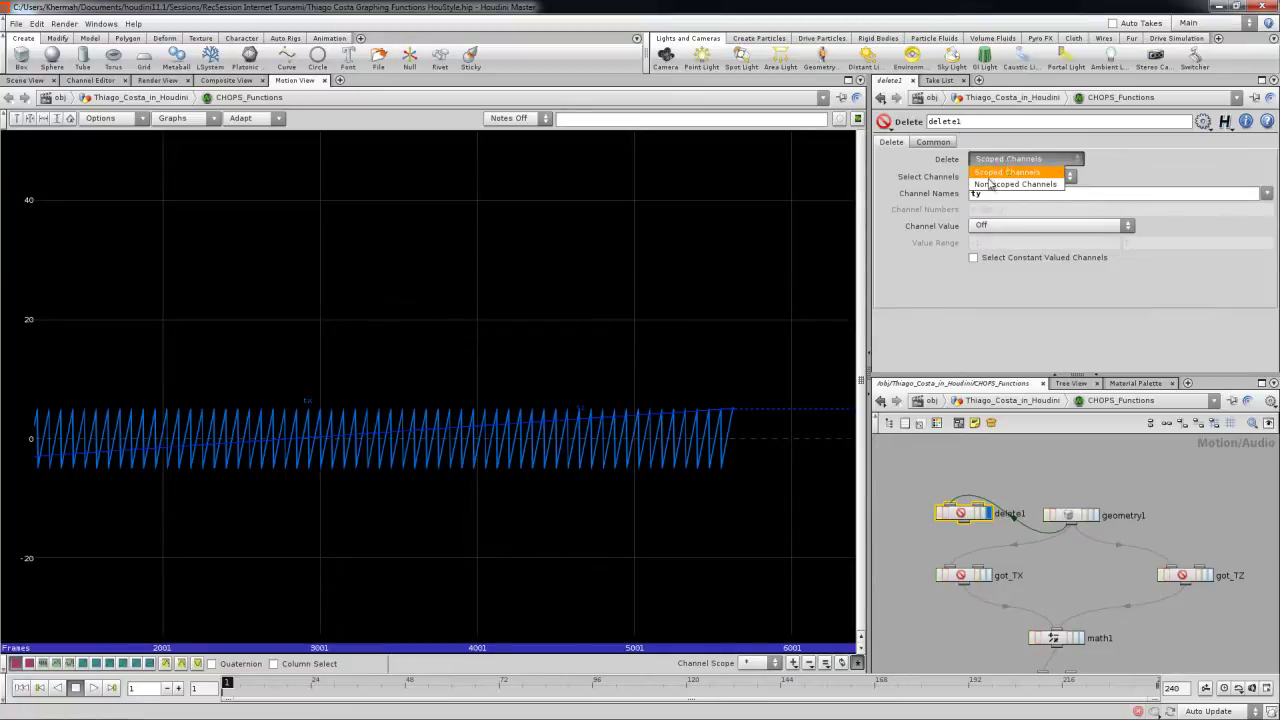
click(992, 181)
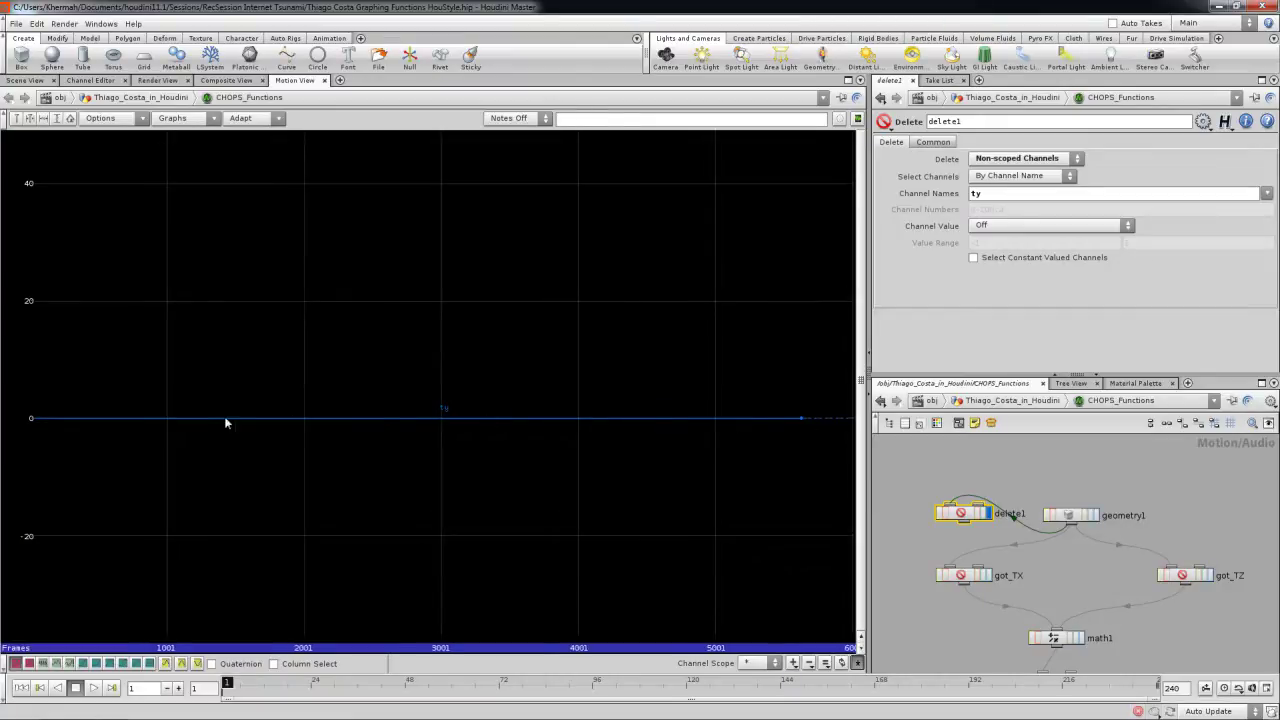
- Compare the outputs of geometry1, delete1 and rename1 in the Motion View
click(1097, 515)
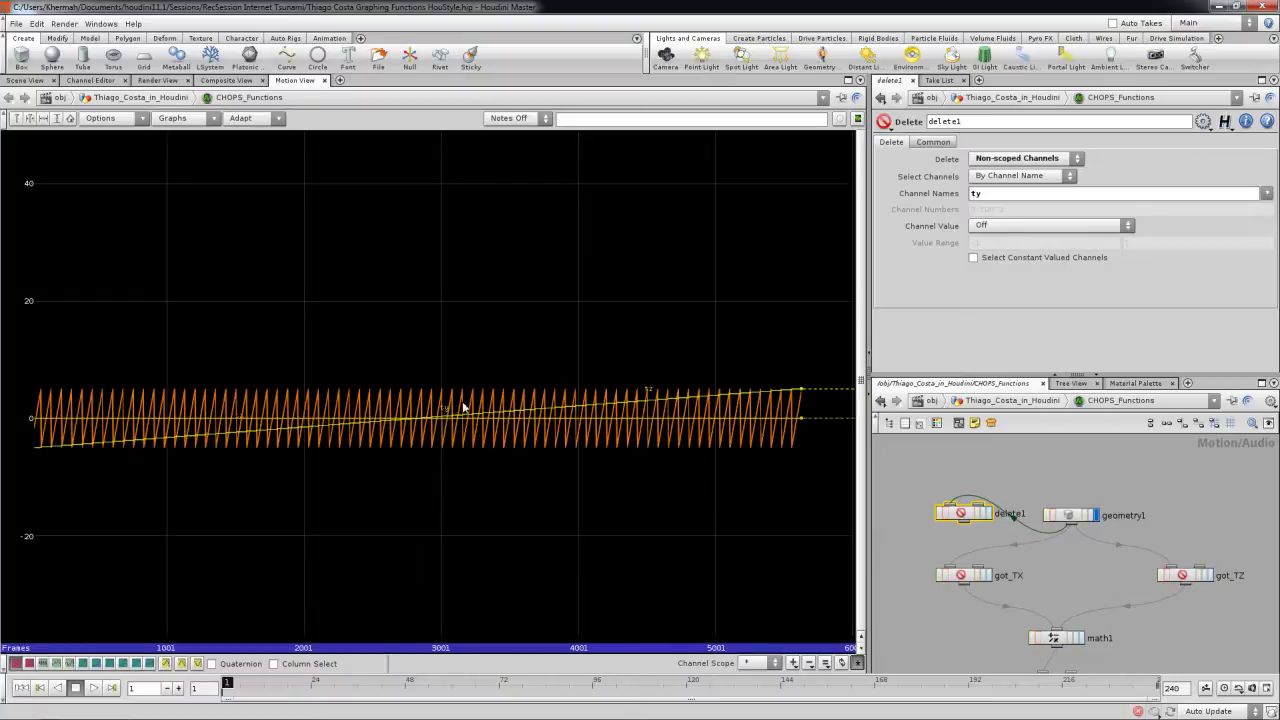
click(986, 514)
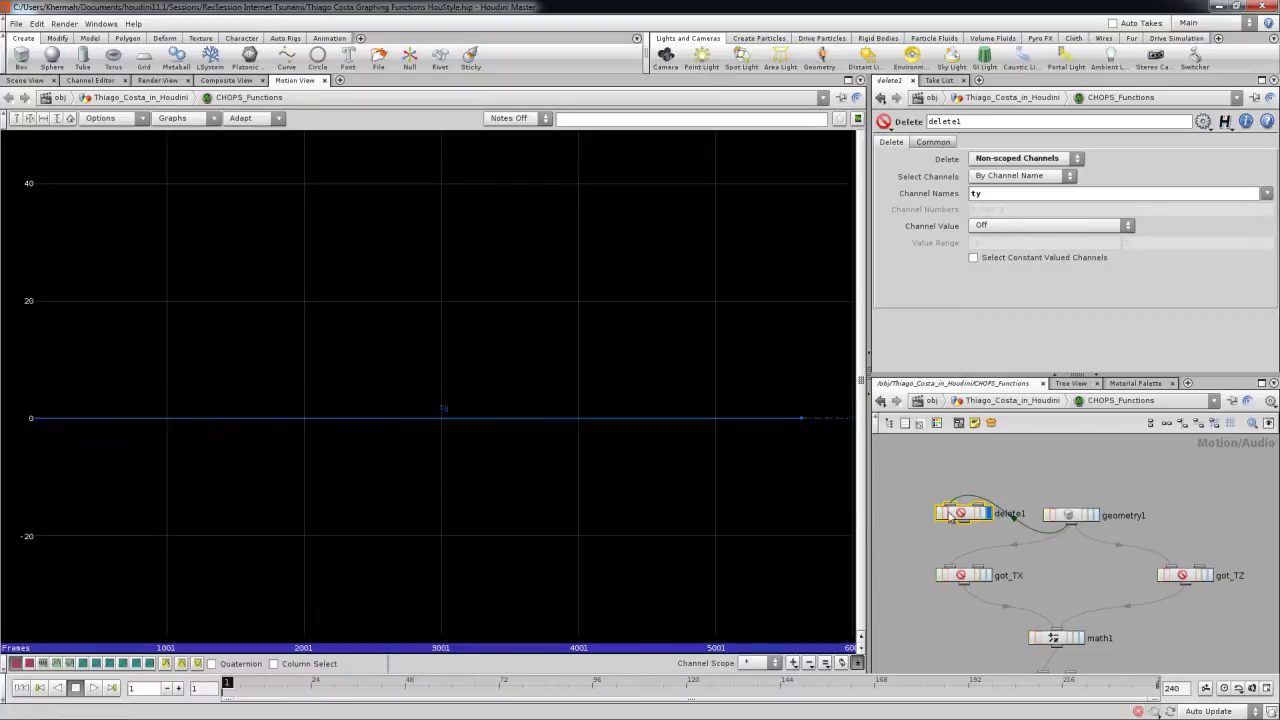
middle_drag(1043, 557, 1011, 479)
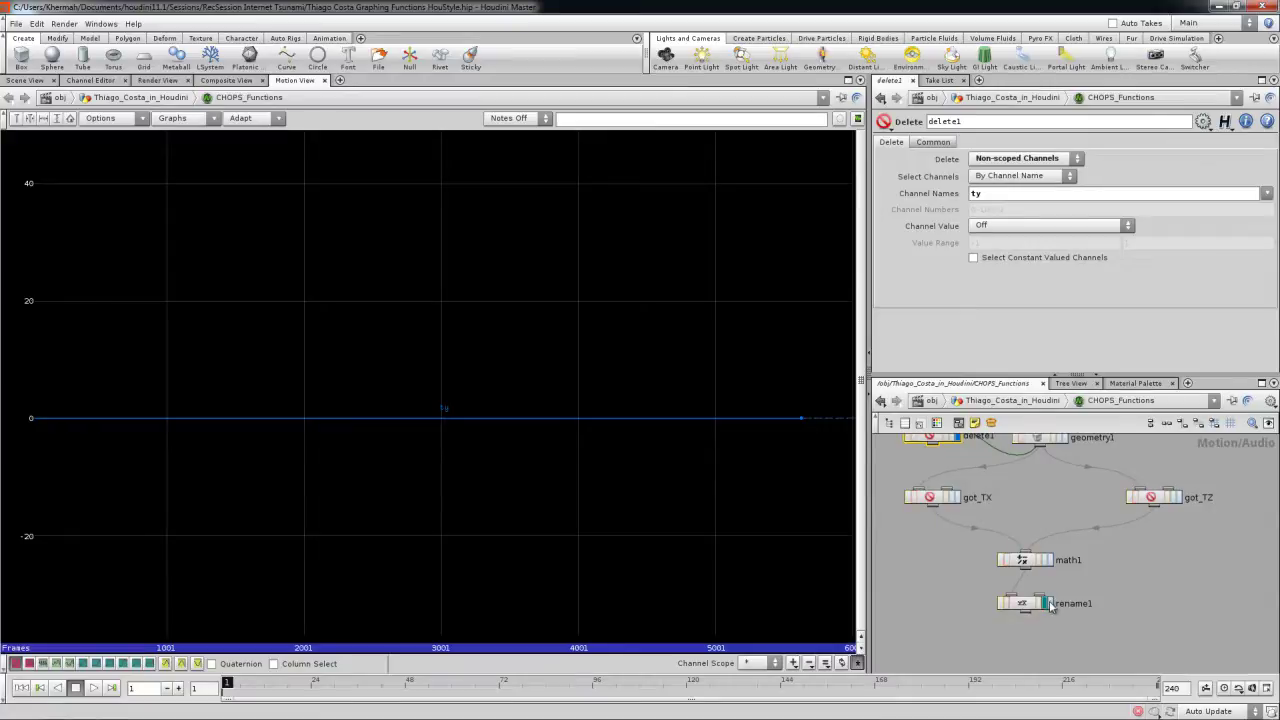
click(1049, 604)
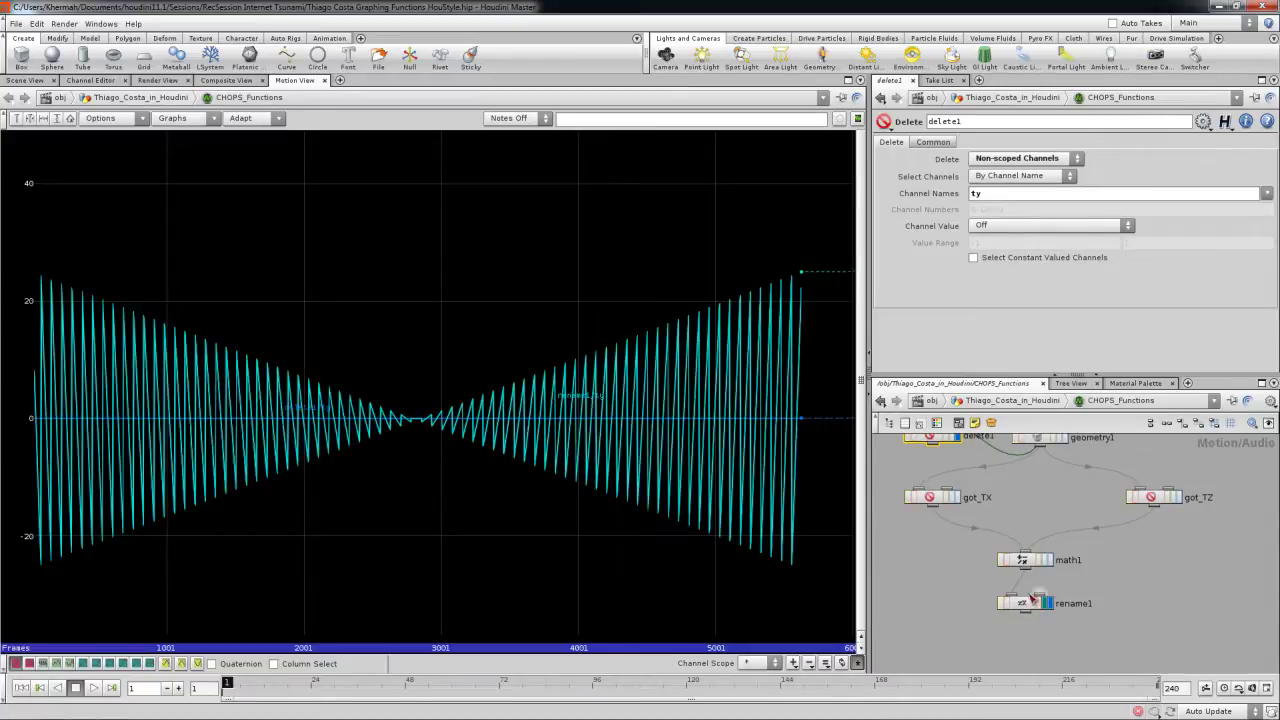
- Add a Merge CHOP below the Rename node
middle_drag(963, 637, 1005, 595)
key(Tab)
text(me)
click(1108, 438)
click(1038, 608)
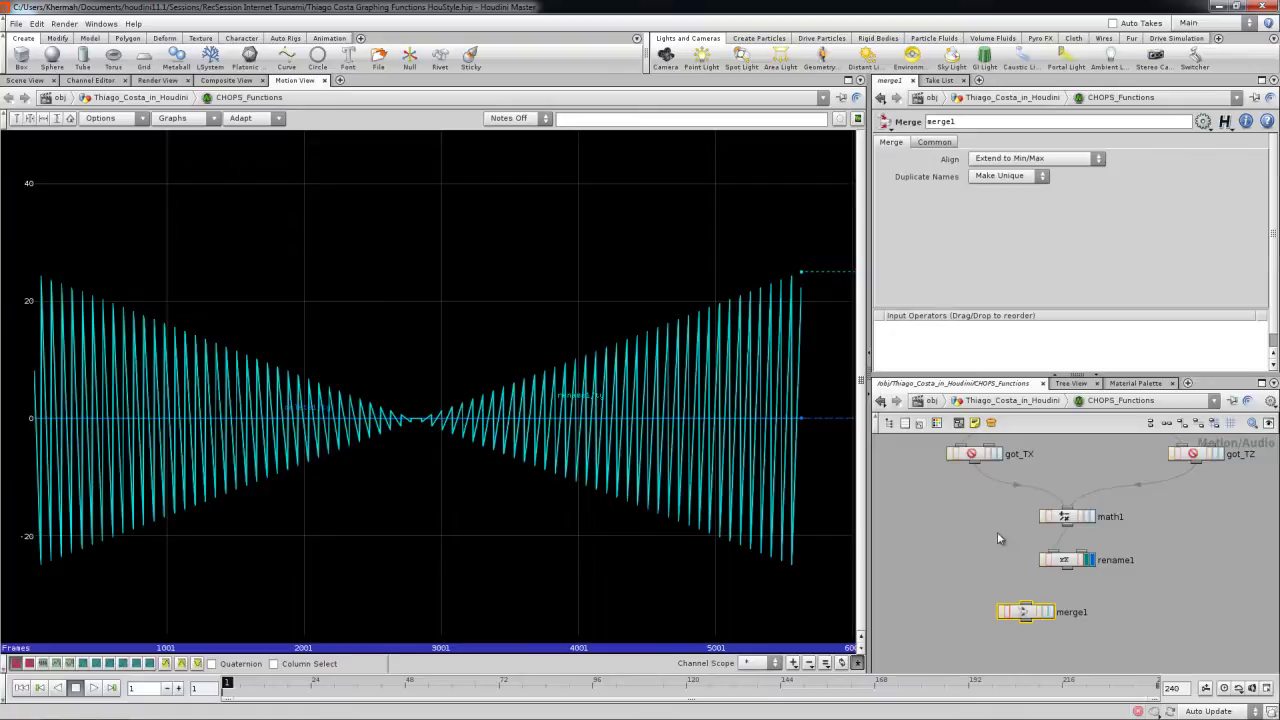
- Wire got_TX and rename1 into the Merge node, and rename rename1 as rename_Y
click(976, 462)
click(1066, 565)
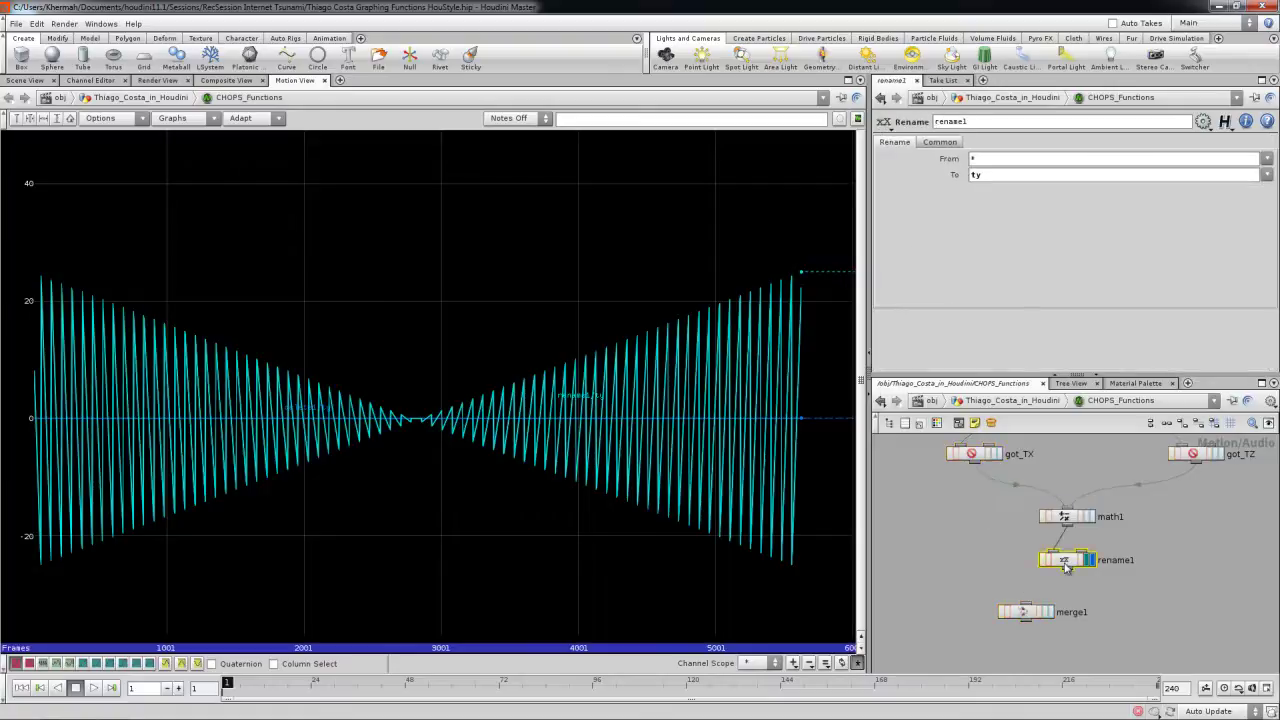
click(1194, 455)
middle_drag(997, 500, 980, 531)
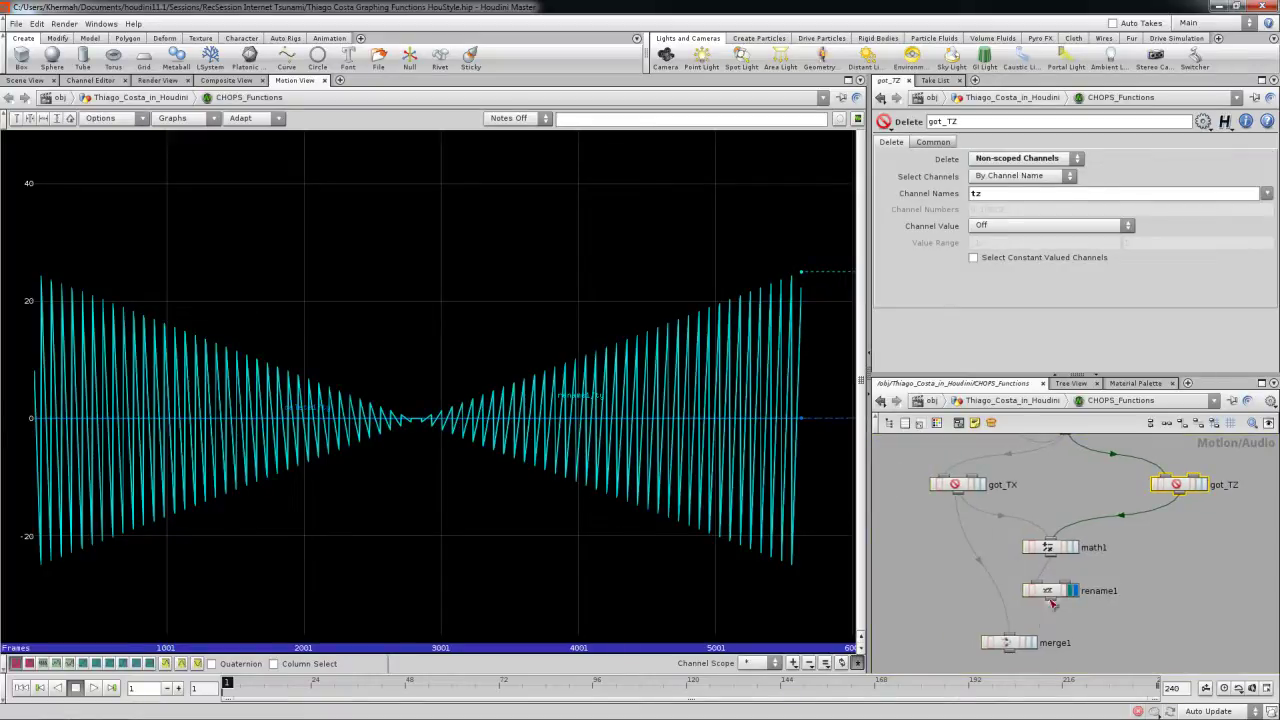
click(1008, 634)
click(1048, 591)
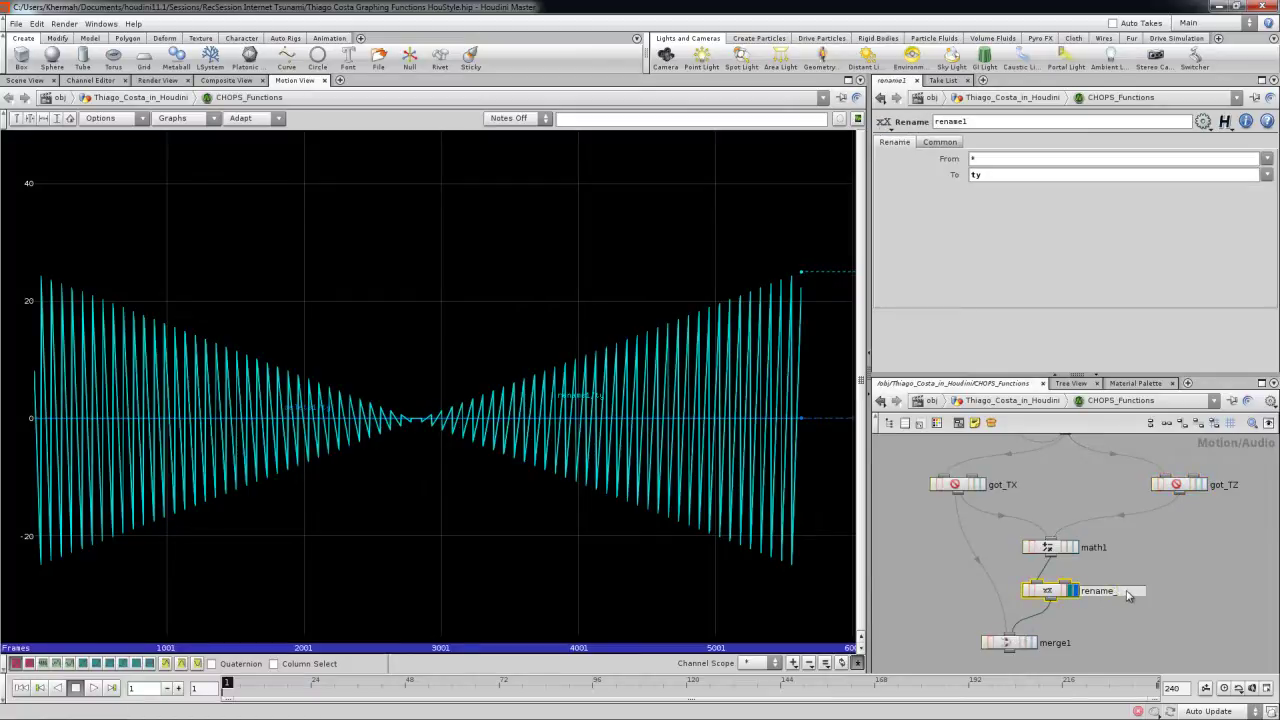
key(Return)
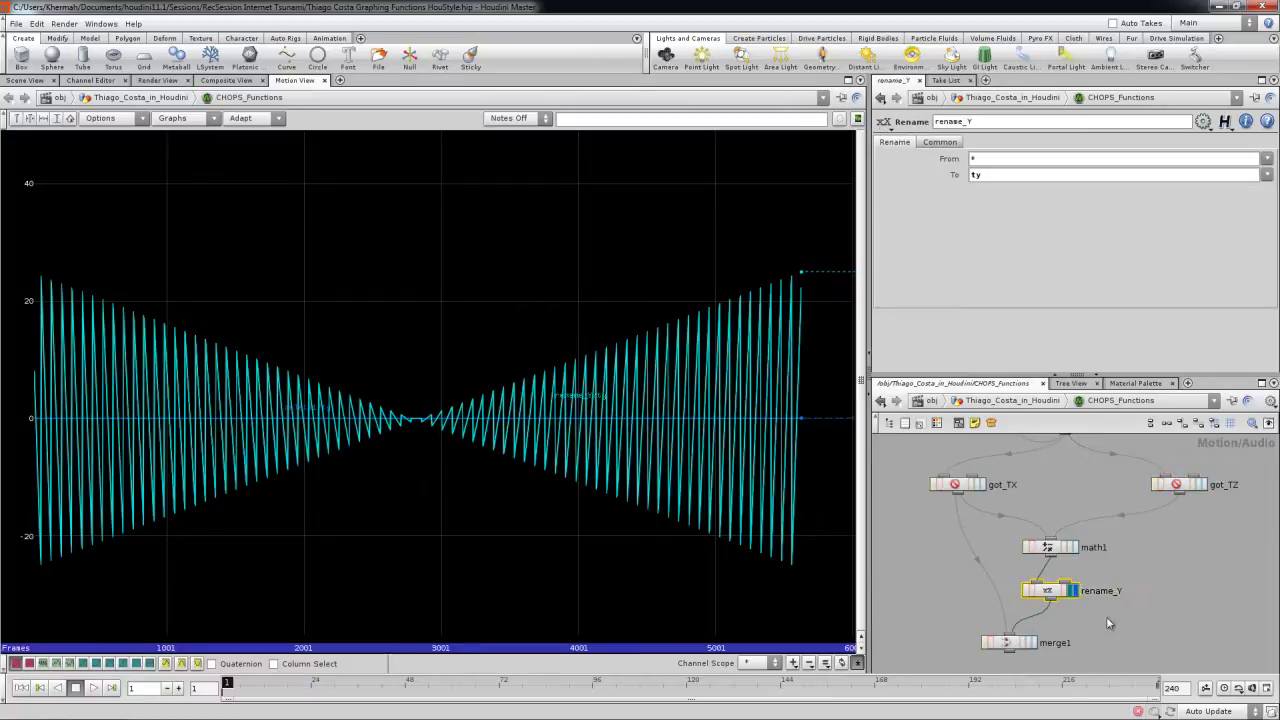
- Wire got_TZ into the Merge node as its third input and compare its output with geometry1 in the Motion View
click(1034, 643)
scroll(560, 470, down, 3)
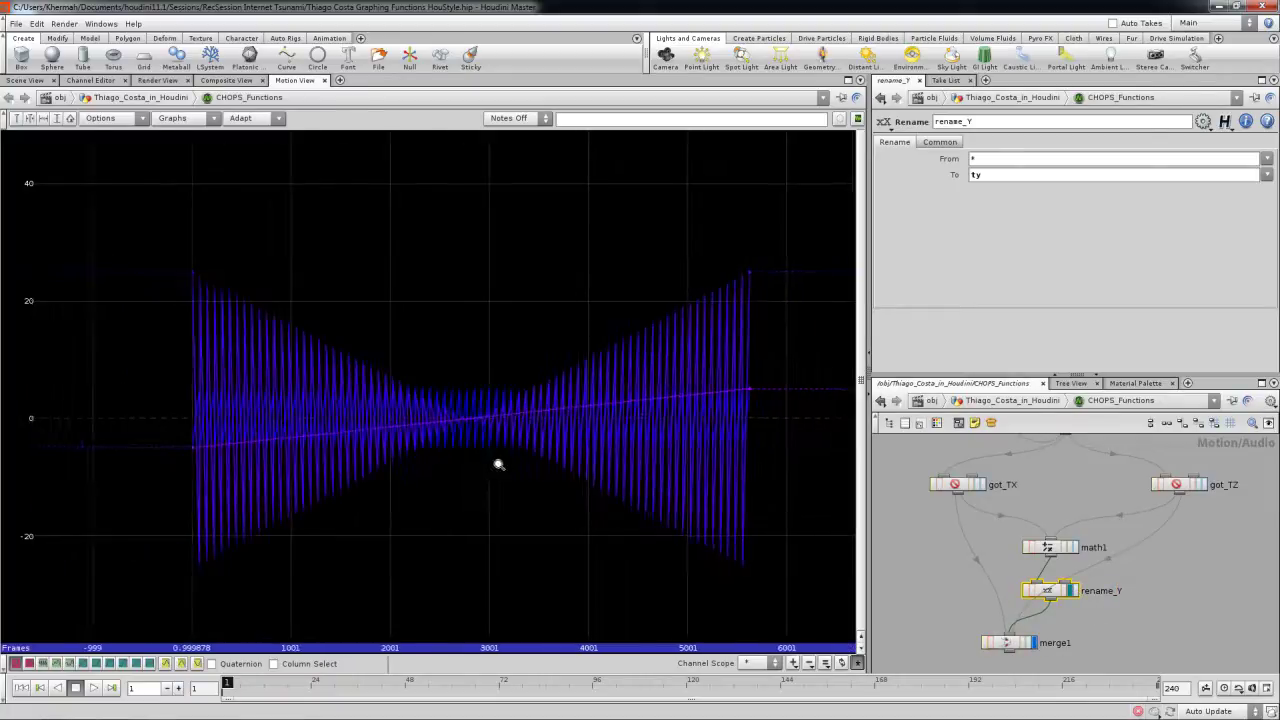
middle_drag(1022, 507, 1002, 567)
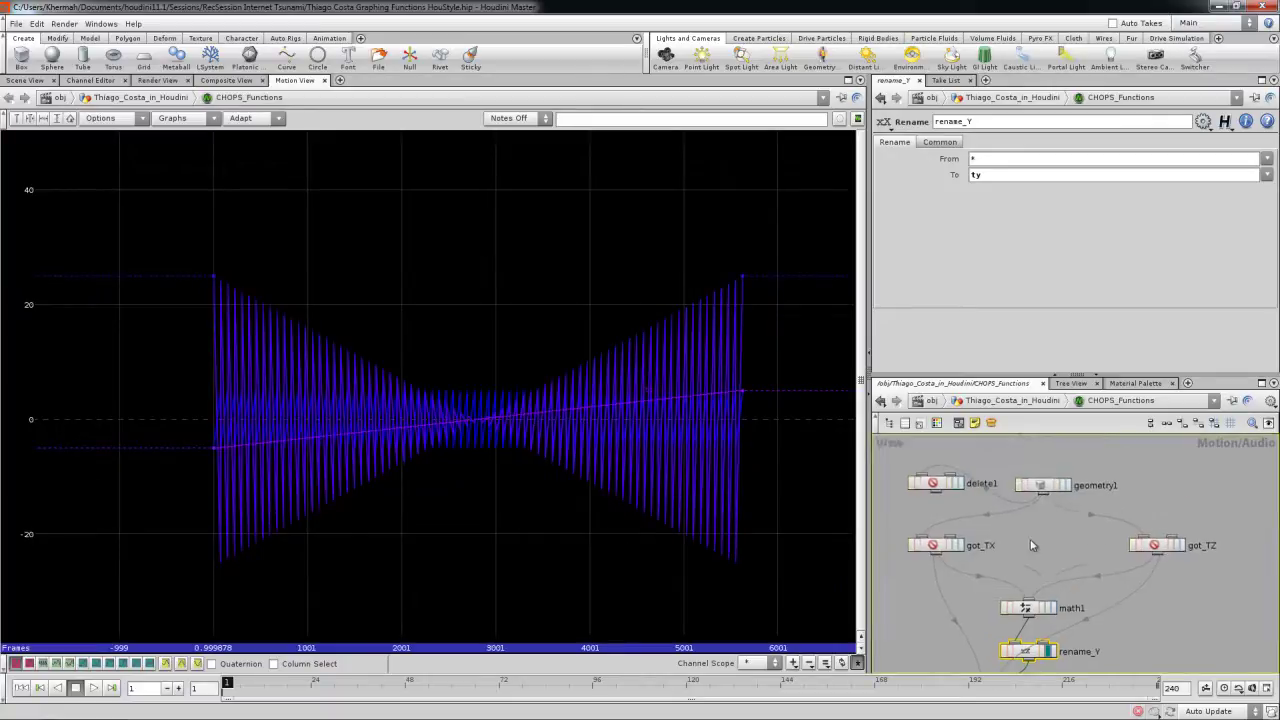
click(1068, 485)
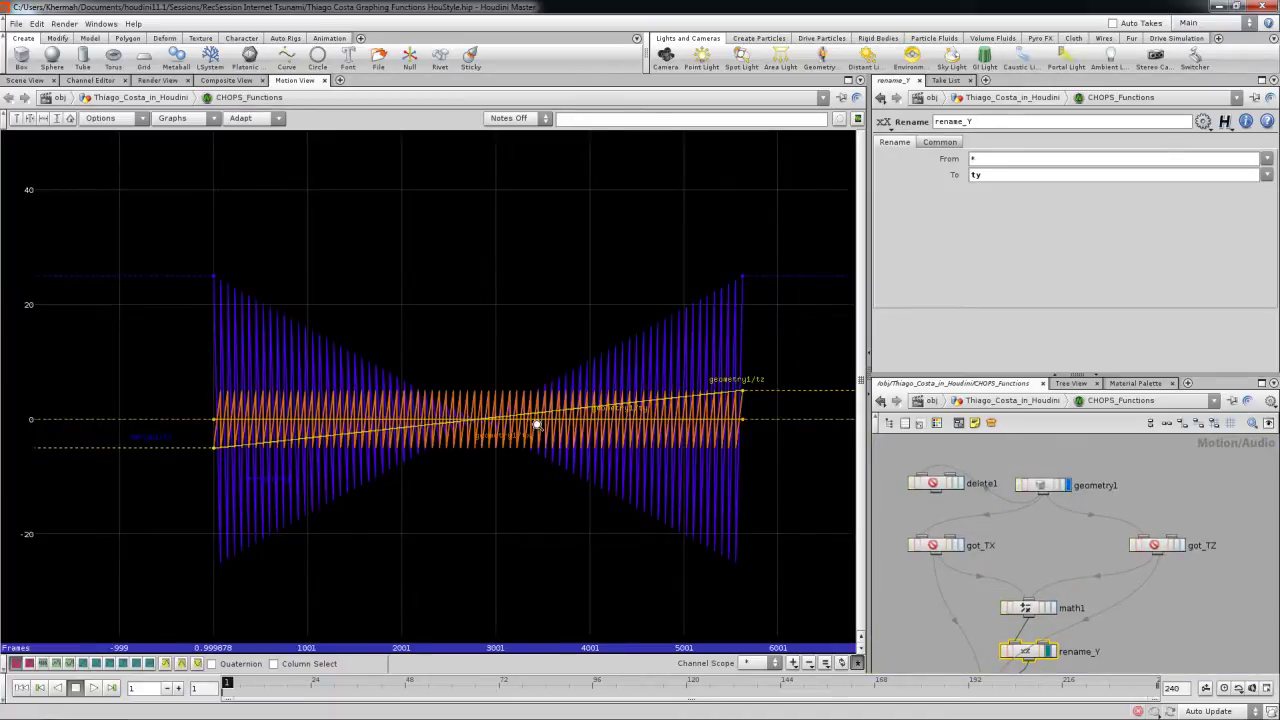
scroll(512, 430, up, 2)
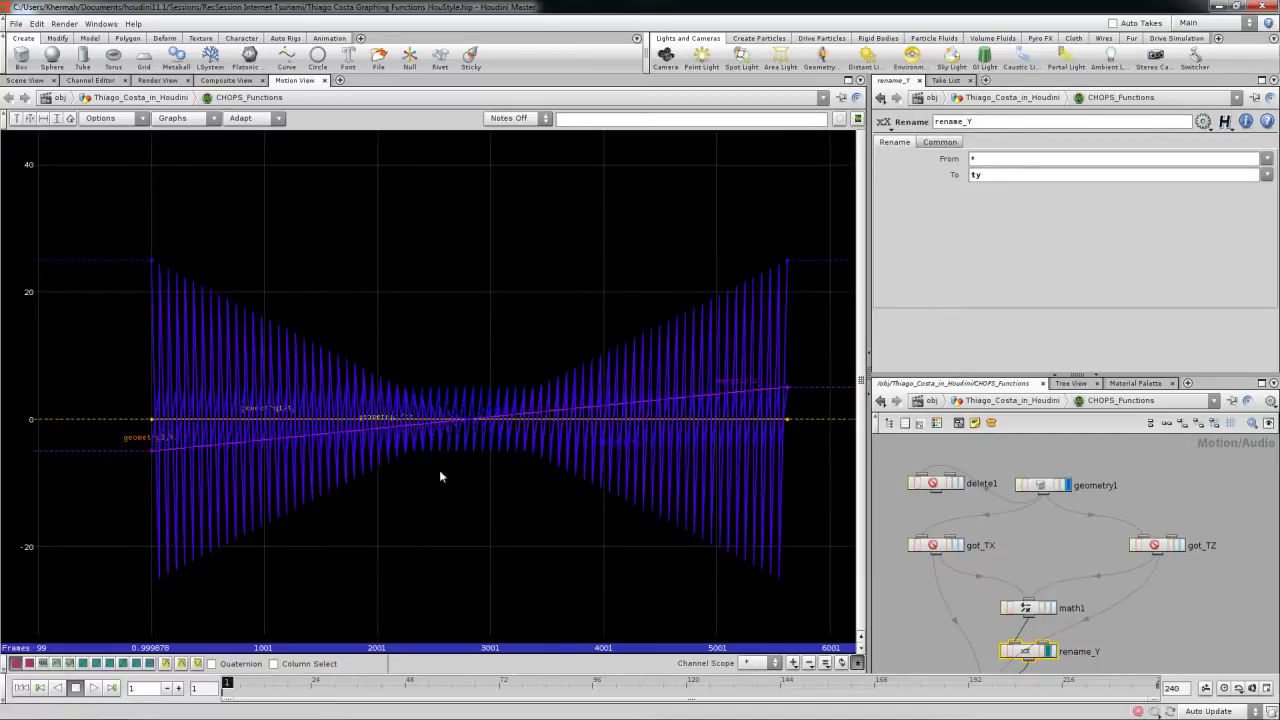
- Add an Export CHOP named Export_Function_1 below merge1 and wire merge1 into it
middle_drag(974, 606, 1005, 489)
click(1021, 591)
middle_drag(1028, 625, 996, 590)
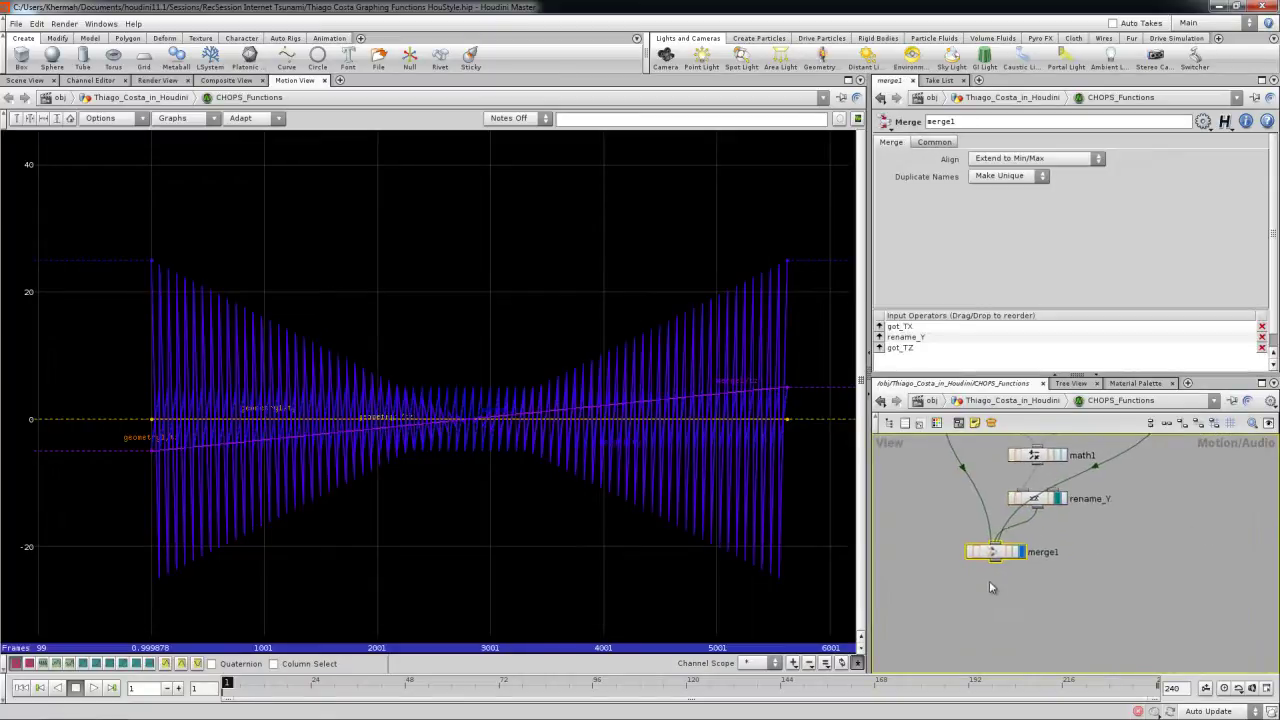
key(Tab)
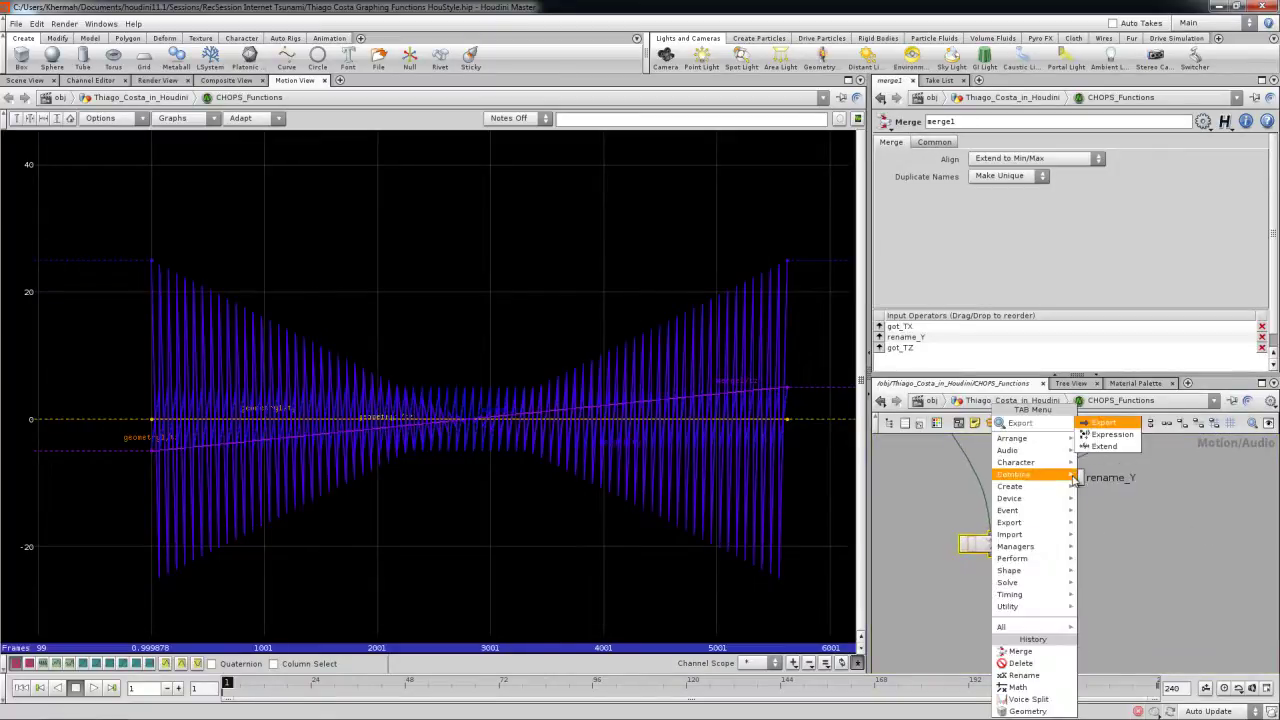
key(Escape)
click(995, 597)
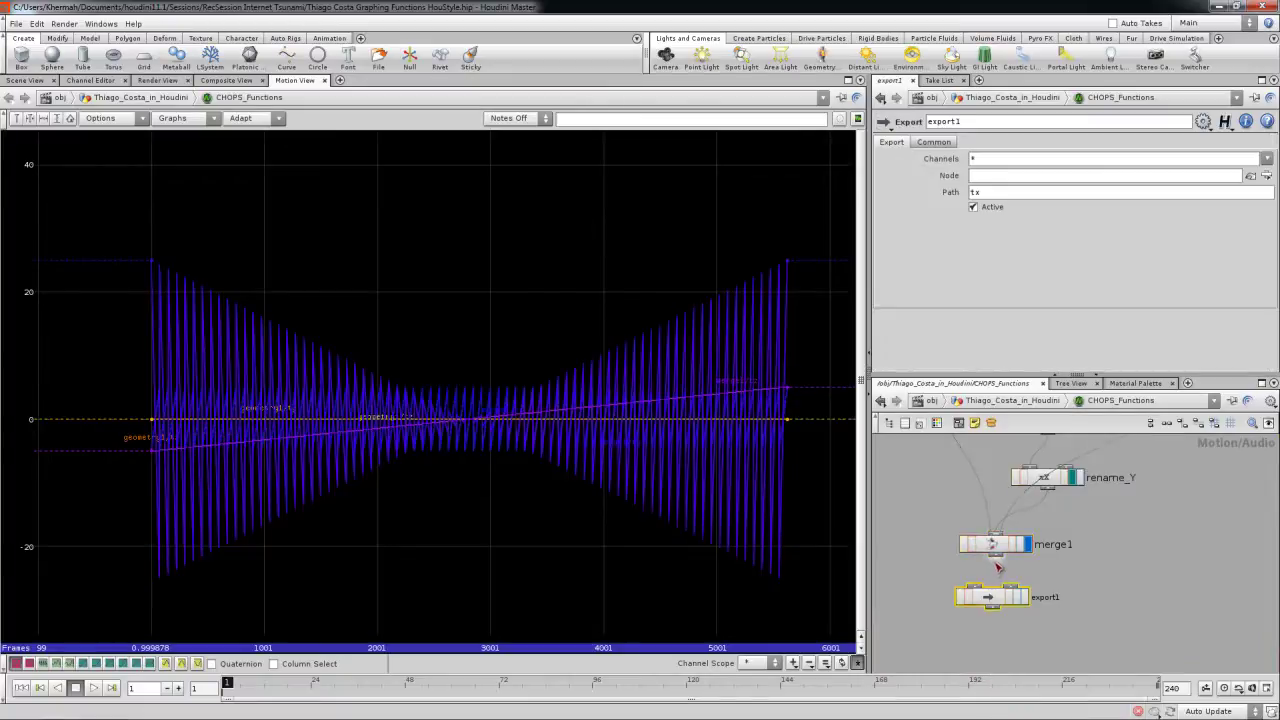
drag(994, 556, 992, 589)
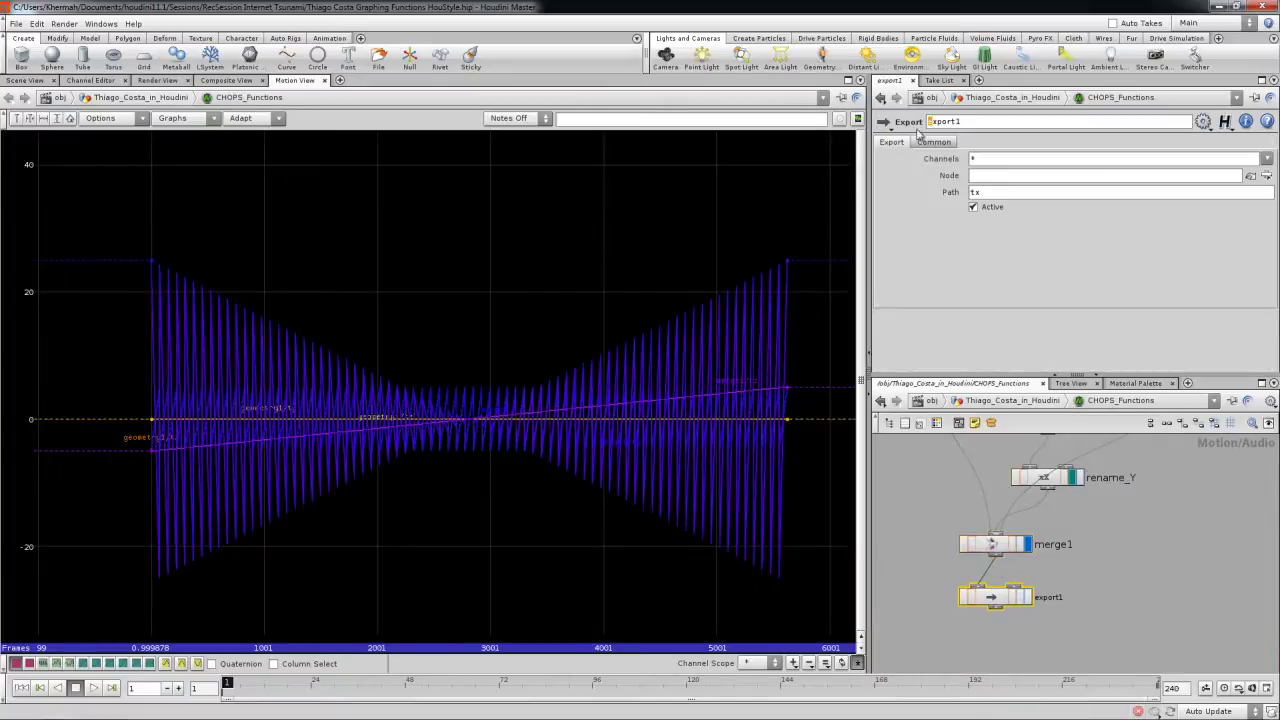
click(976, 127)
key(Return)
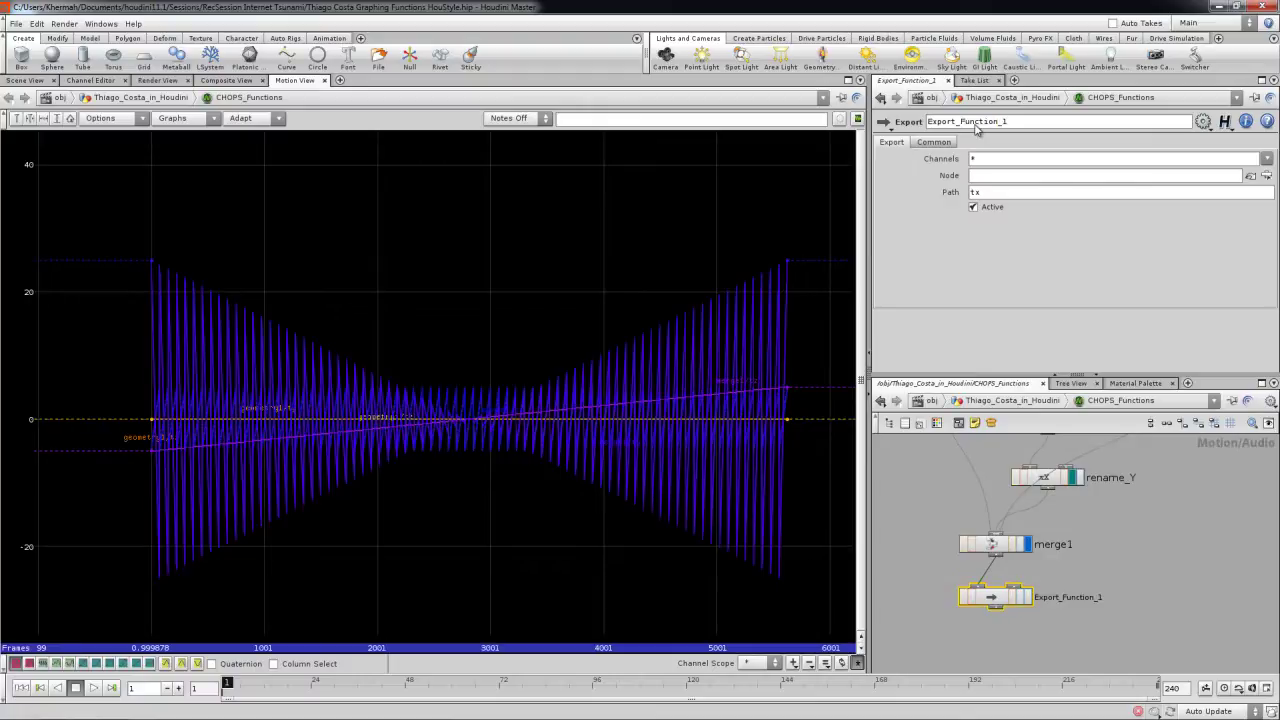
- Turn on the export flag of Export_Function_1 and check the node information and the inputs of merge1
middle_click(994, 599)
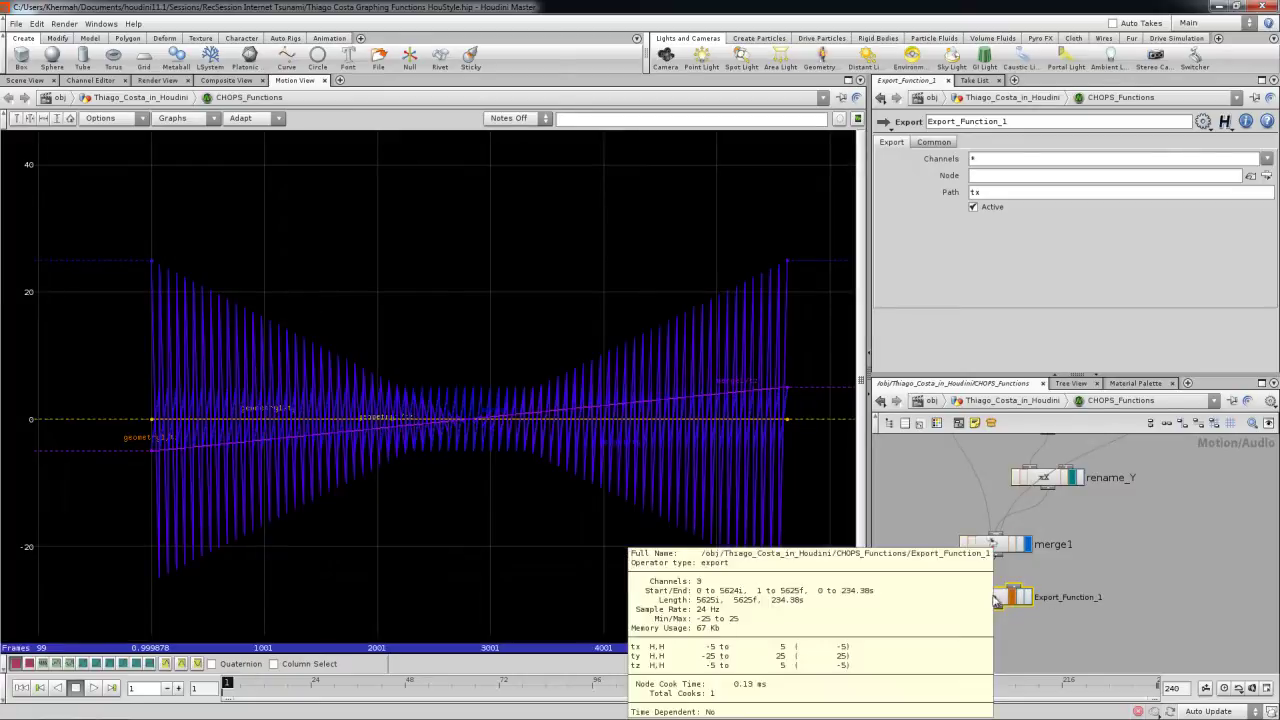
click(993, 541)
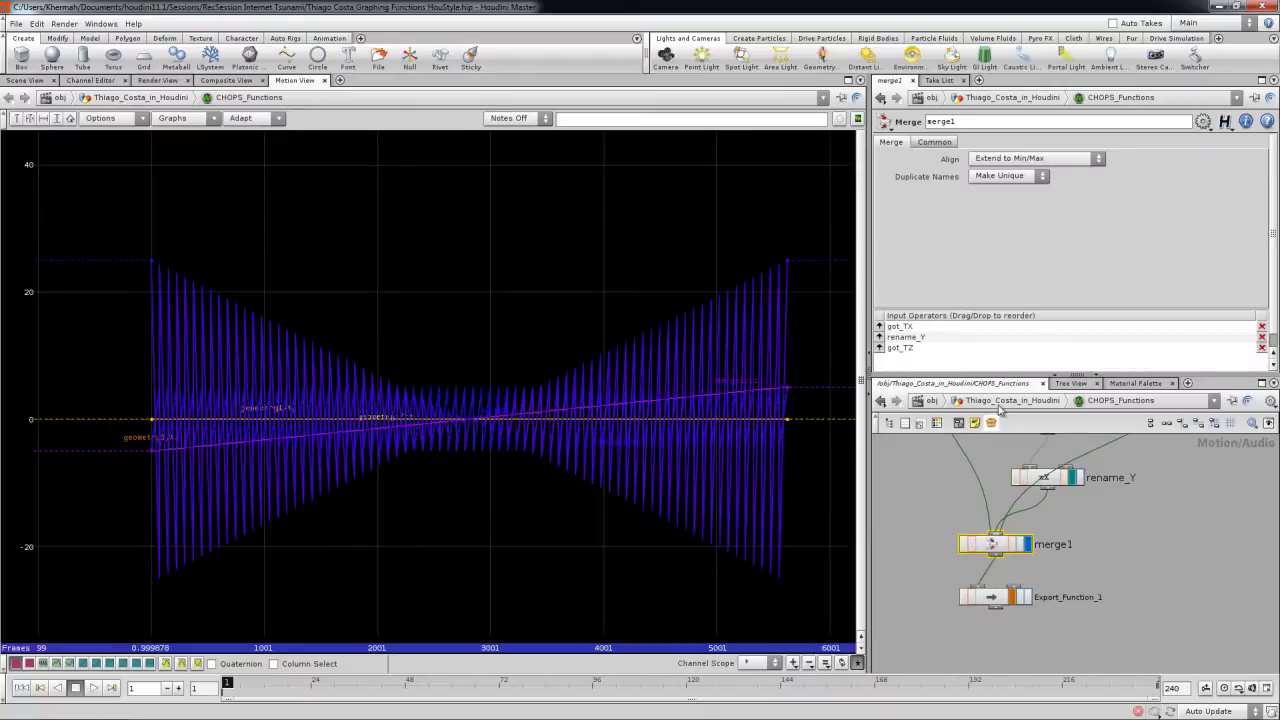
- Add a Channel SOP below the CHOPS node in the parent geometry network, wired to its output
click(1005, 401)
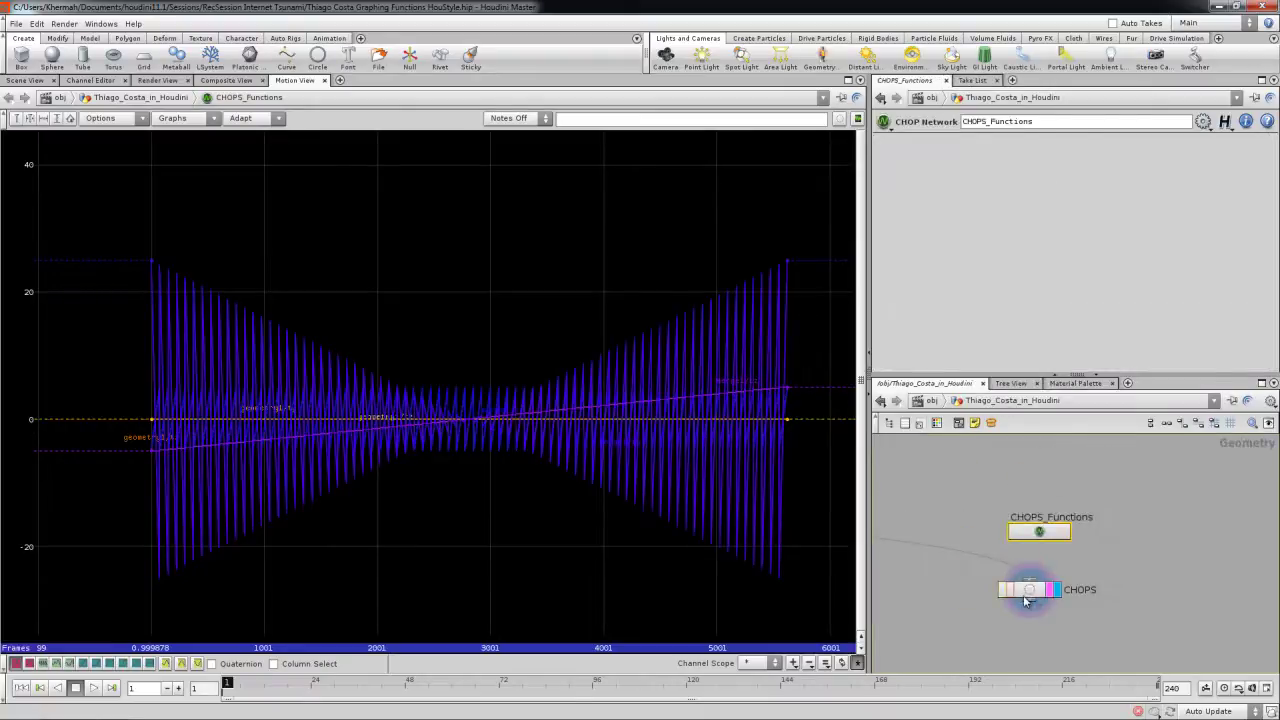
key(Tab)
mouse_move(1030, 582)
text(Channel)
click(1097, 423)
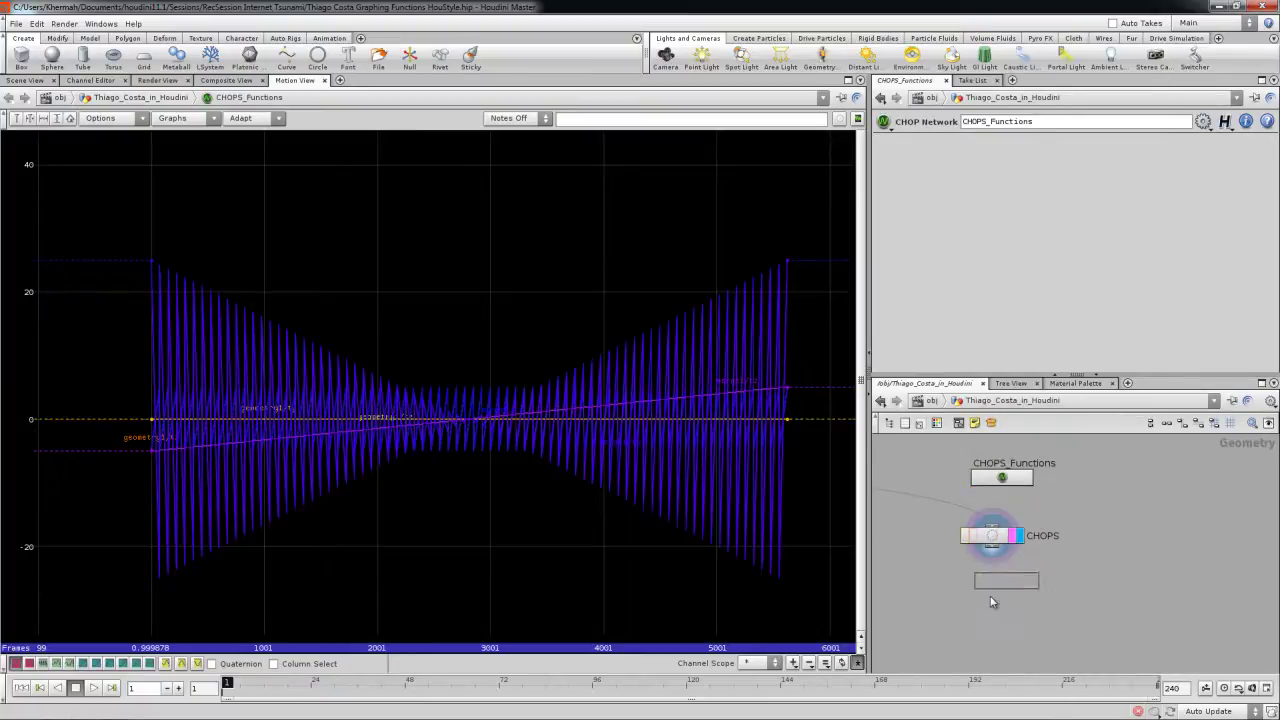
click(990, 598)
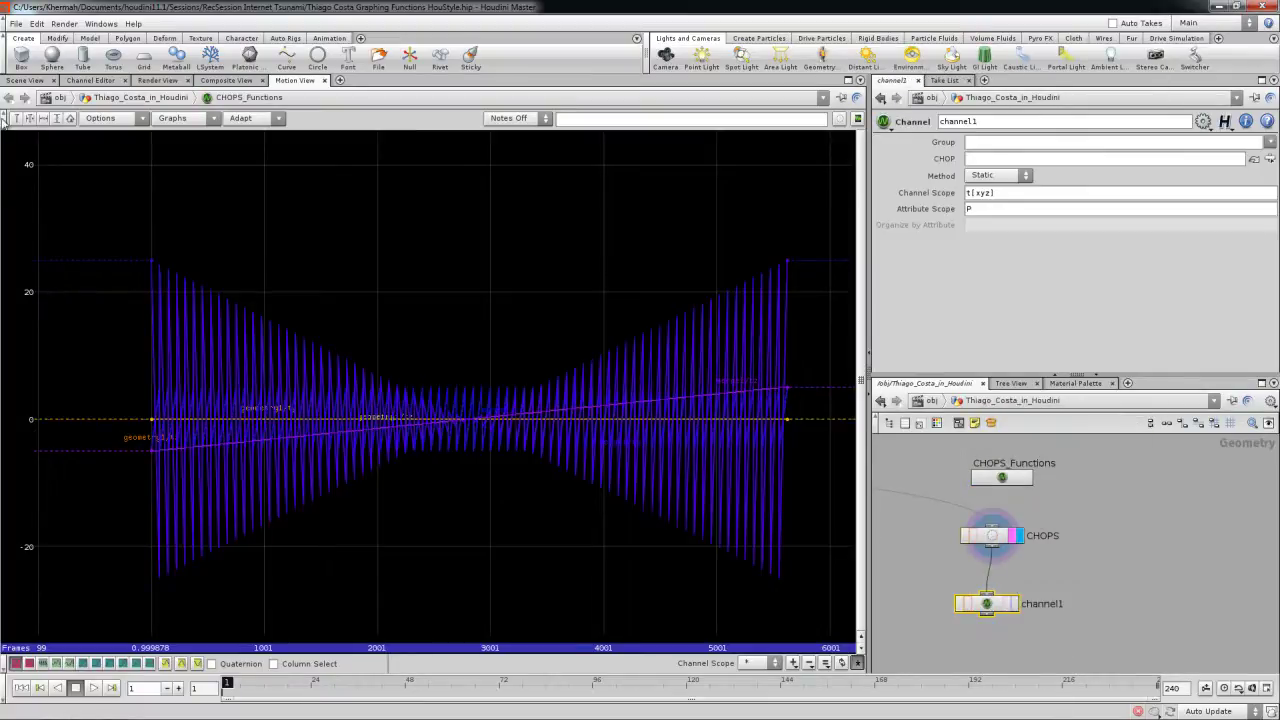
- Show the grid in the 3D scene and turn on the display flag of channel1
click(24, 80)
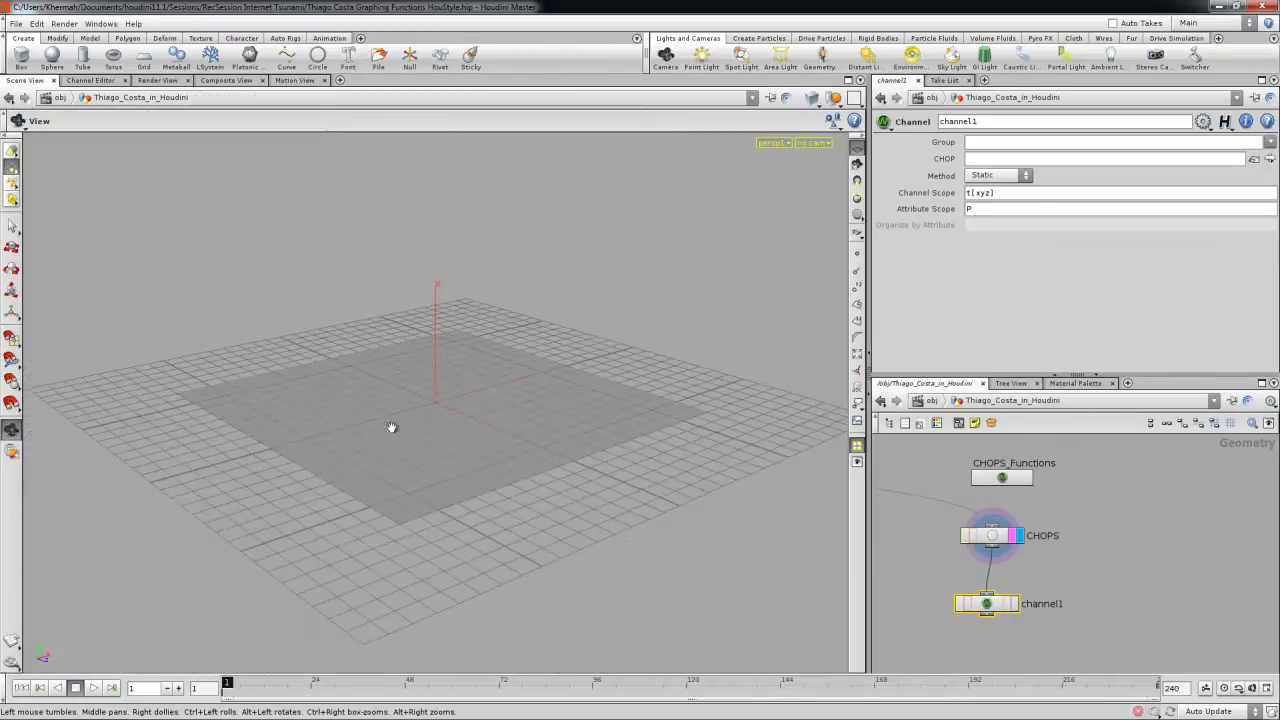
right_drag(519, 495, 418, 503)
drag(418, 503, 416, 452)
click(1014, 604)
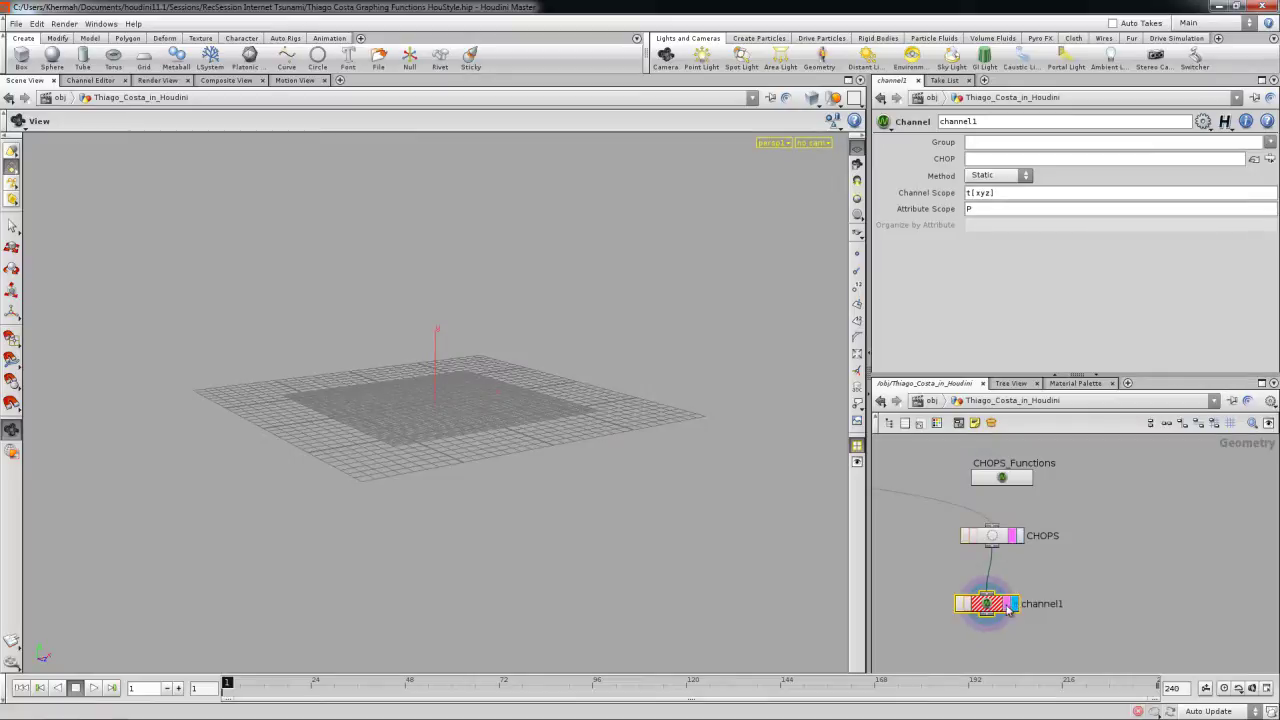
- Set the CHOP source of channel1 to Export_Function_1 from CHOPS_Functions and inspect the deformed grid in the scene
click(1269, 158)
click(1148, 99)
click(1200, 111)
click(1140, 257)
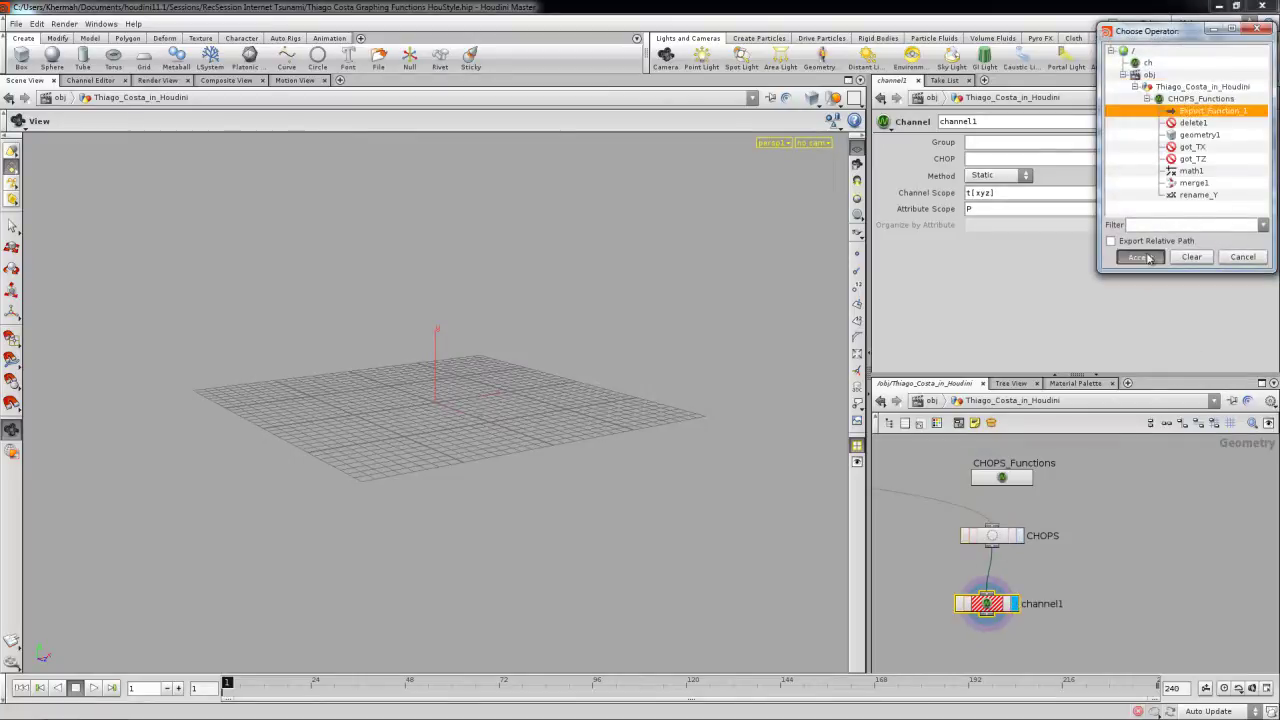
drag(748, 469, 497, 460)
- Bring up the reference graphs image and add a Constant CHOP below got_TZ in CHOPS_Functions
click(228, 80)
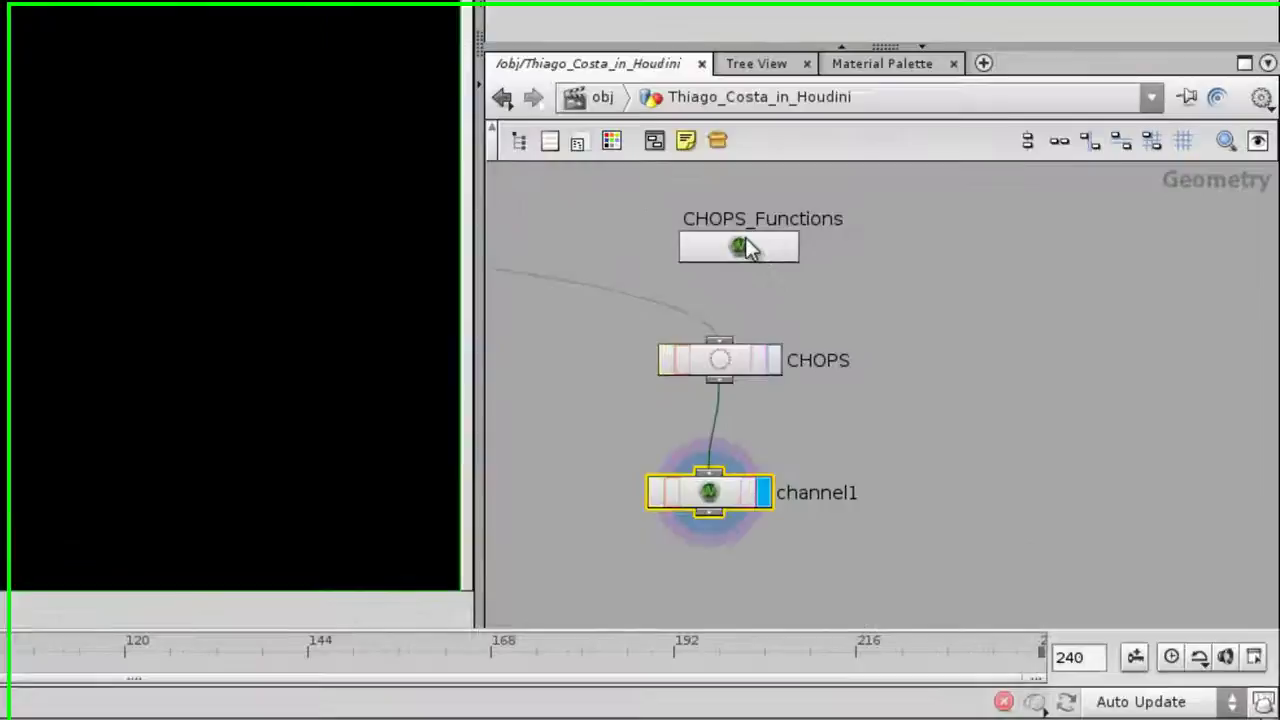
double_click(1002, 478)
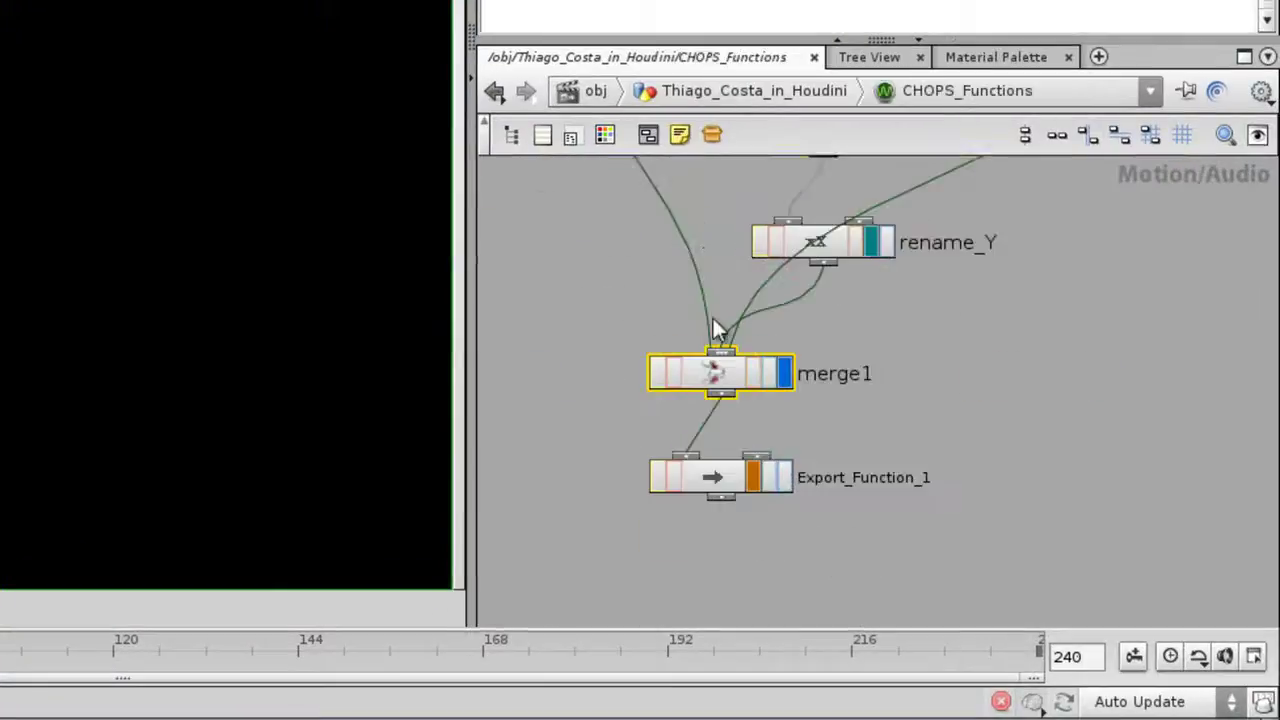
middle_drag(698, 293, 694, 443)
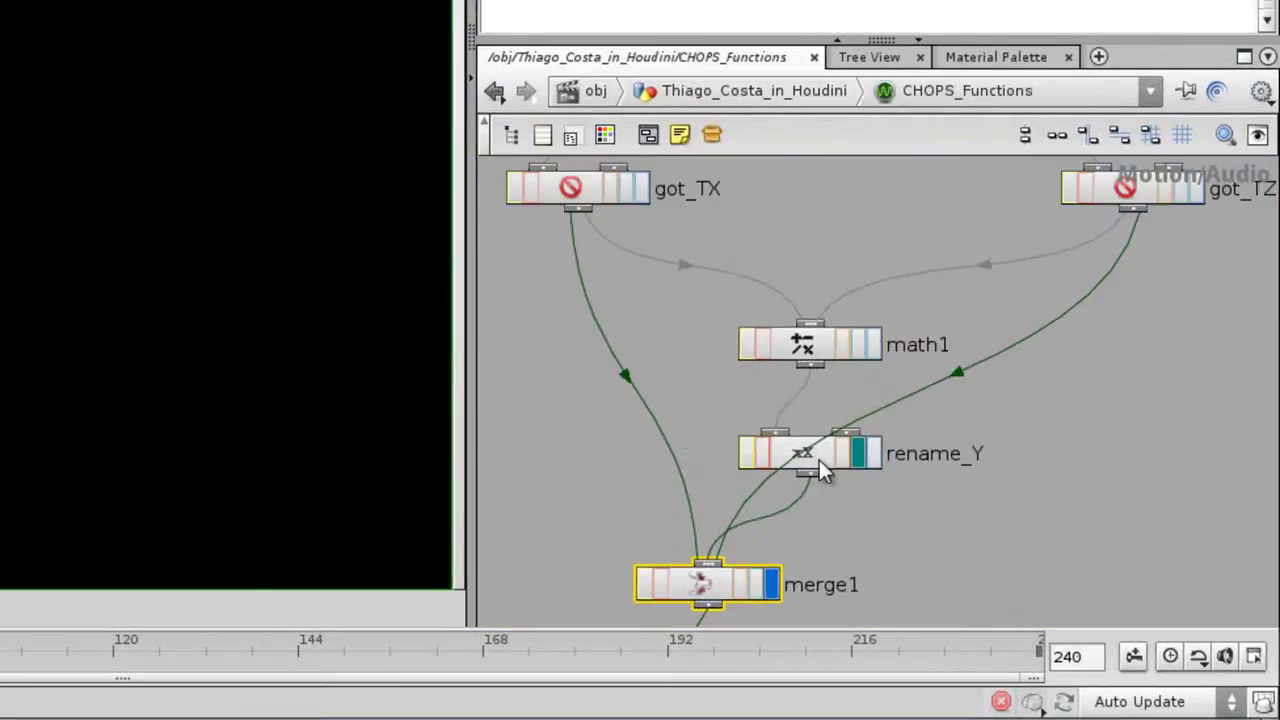
middle_drag(912, 453, 757, 423)
key(Tab)
text(co)
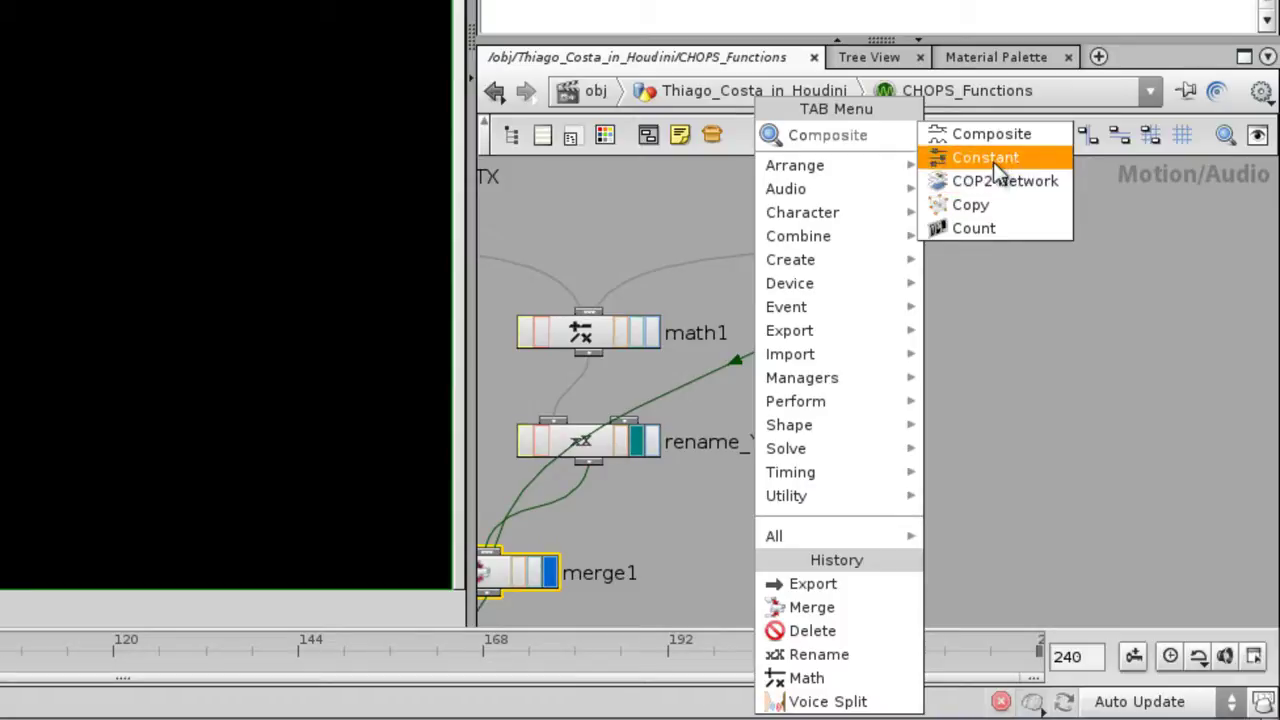
click(992, 158)
click(996, 348)
drag(996, 348, 985, 306)
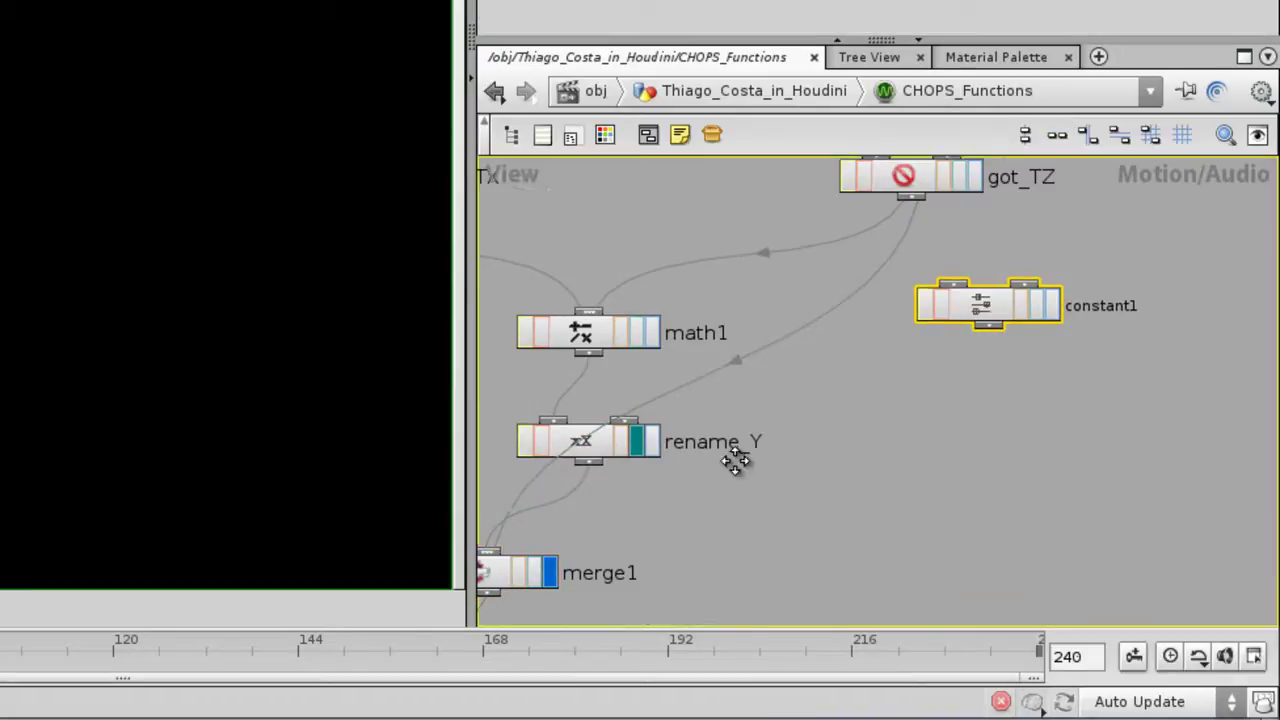
- Move rename_Y, merge1 and Export_Function_1 lower to open a gap below math1
middle_drag(669, 505, 766, 447)
scroll(788, 538, down, 4)
middle_drag(791, 523, 770, 410)
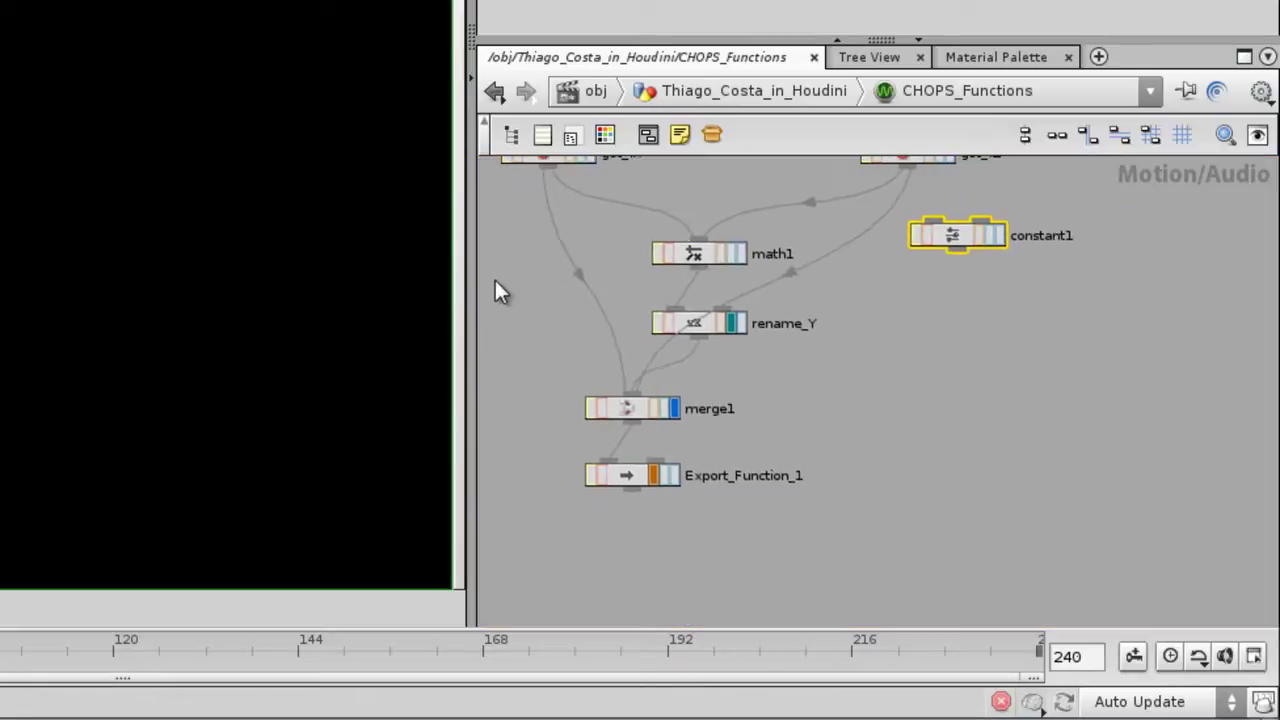
drag(488, 251, 487, 249)
drag(874, 600, 530, 312)
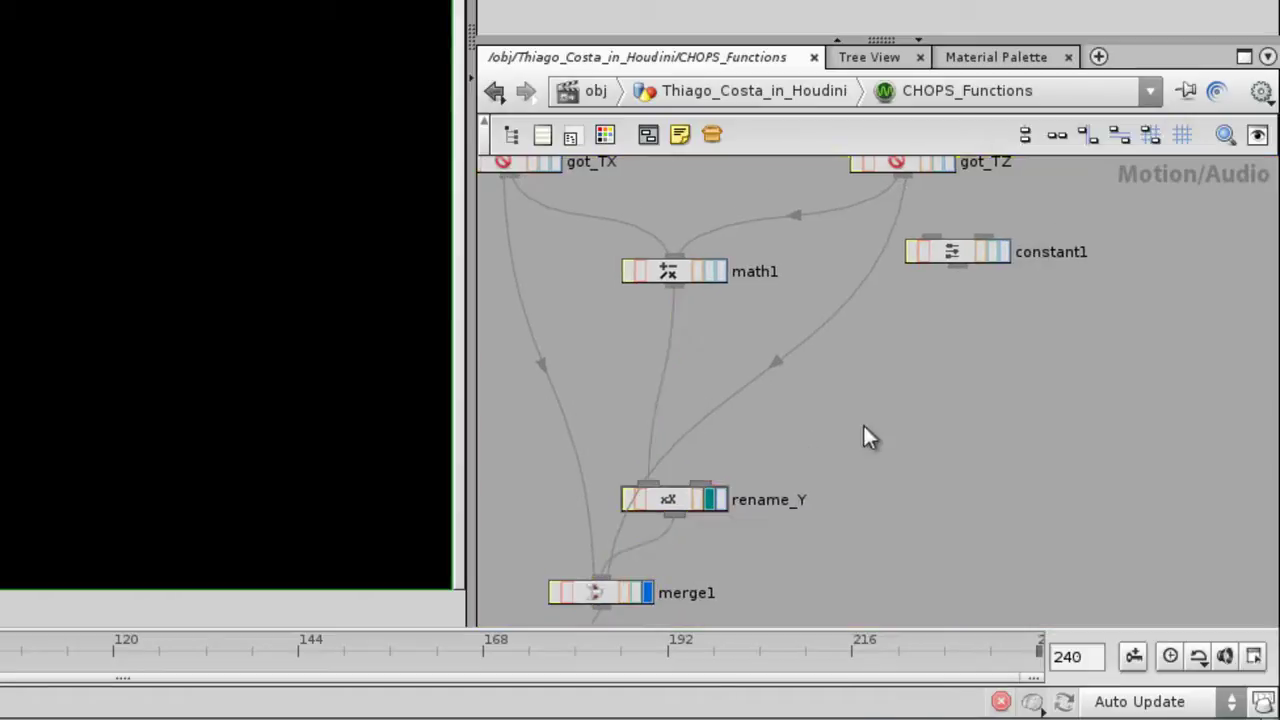
- Add a second Math CHOP below constant1 and wire math1 and constant1 into it
key(Tab)
text(Math)
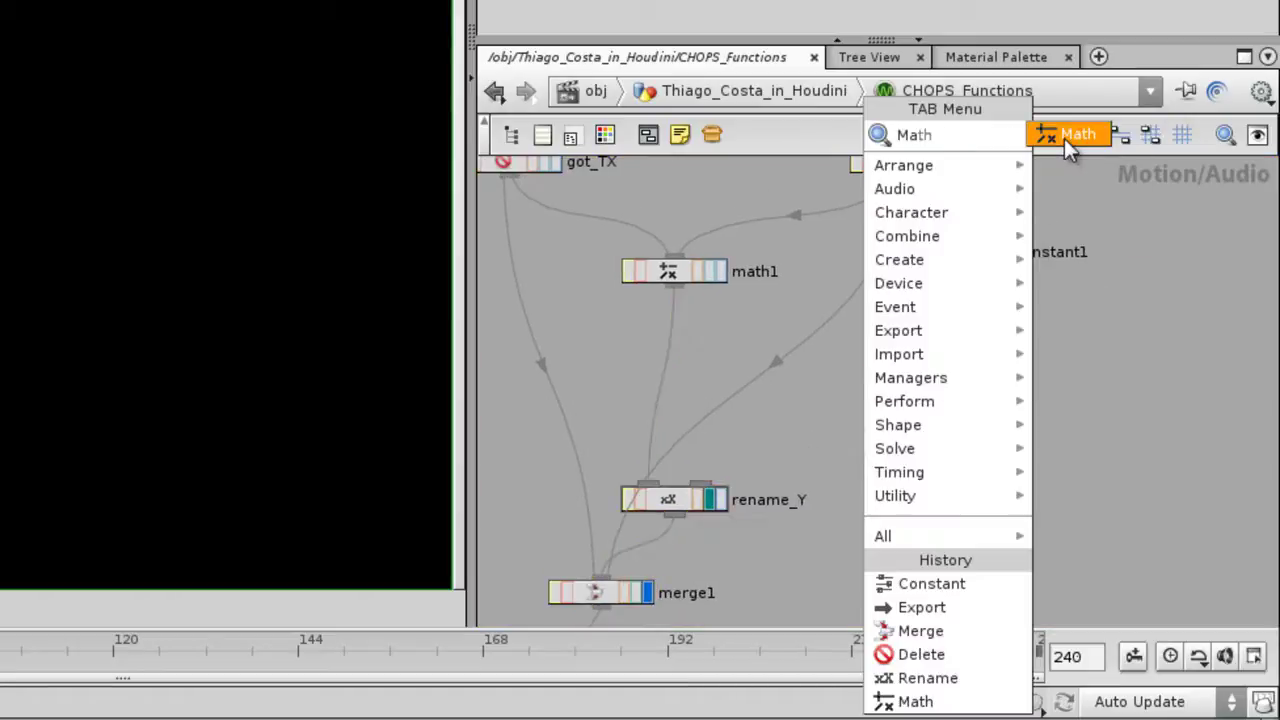
click(1075, 133)
click(874, 432)
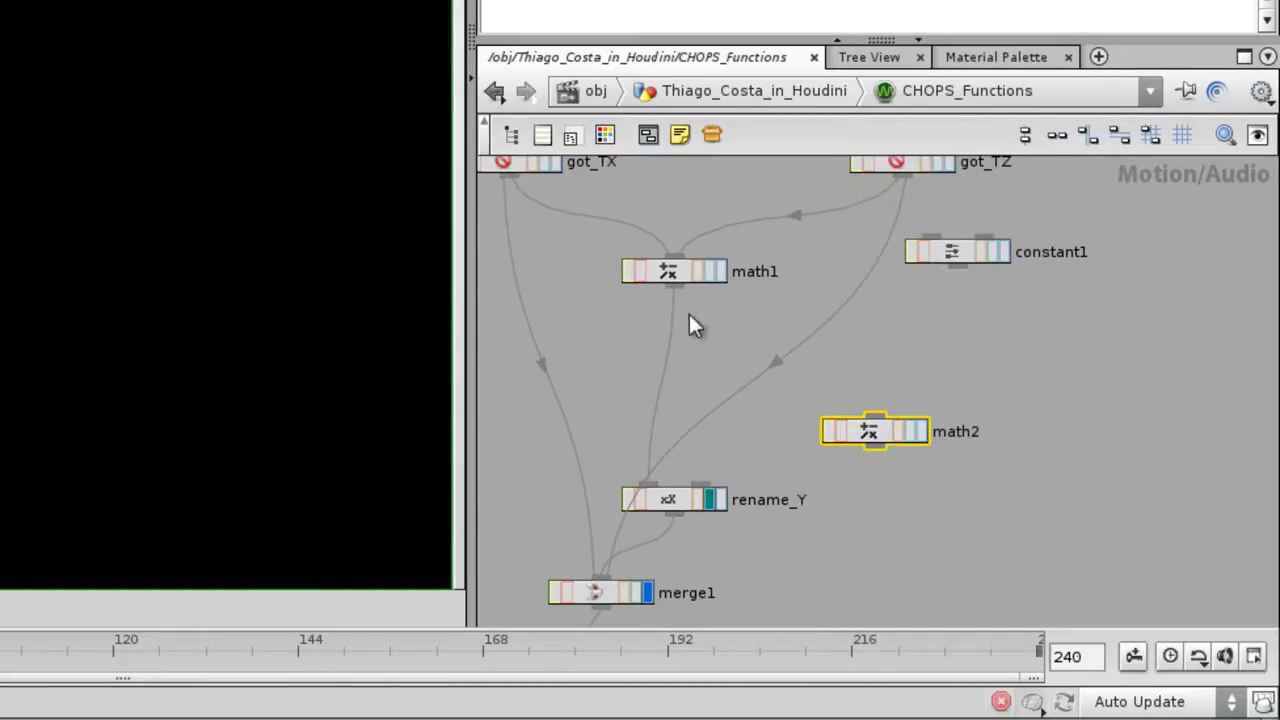
drag(701, 302, 952, 270)
drag(889, 436, 881, 413)
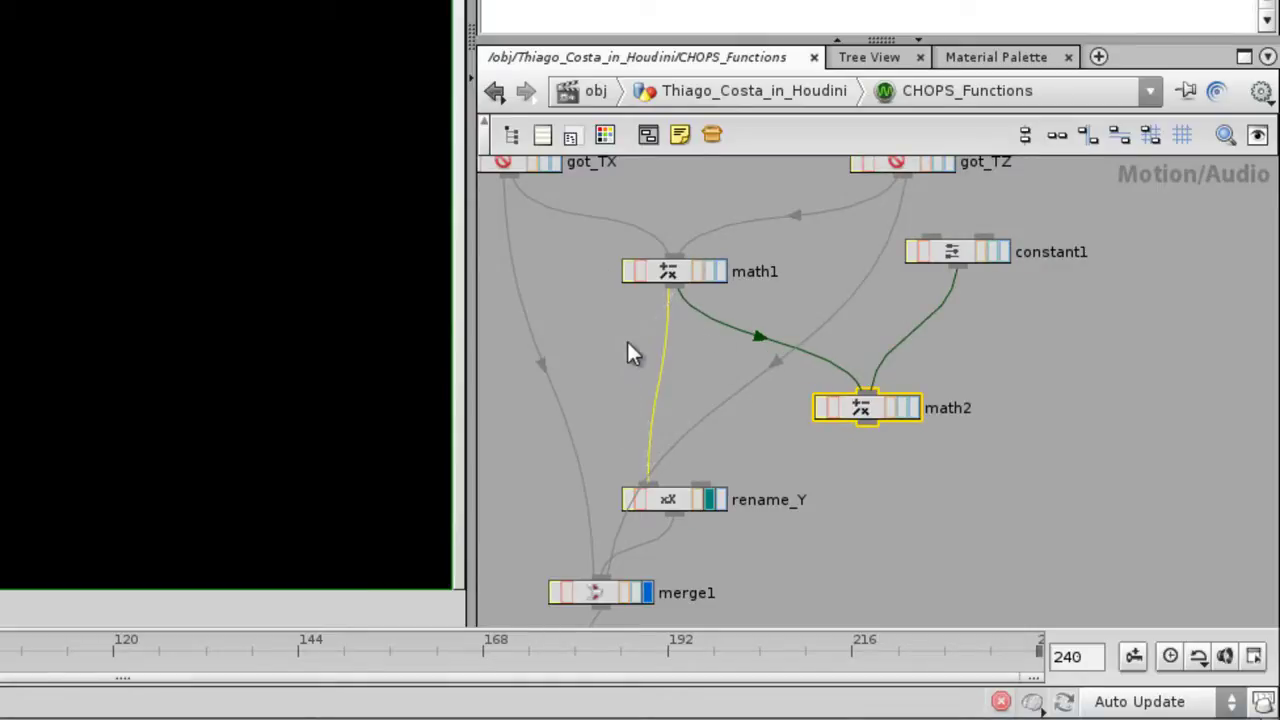
- Rewire rename_Y to take its input from math2 instead of math1, and place it directly below math2
scroll(710, 370, up, 2)
scroll(689, 514, up, 5)
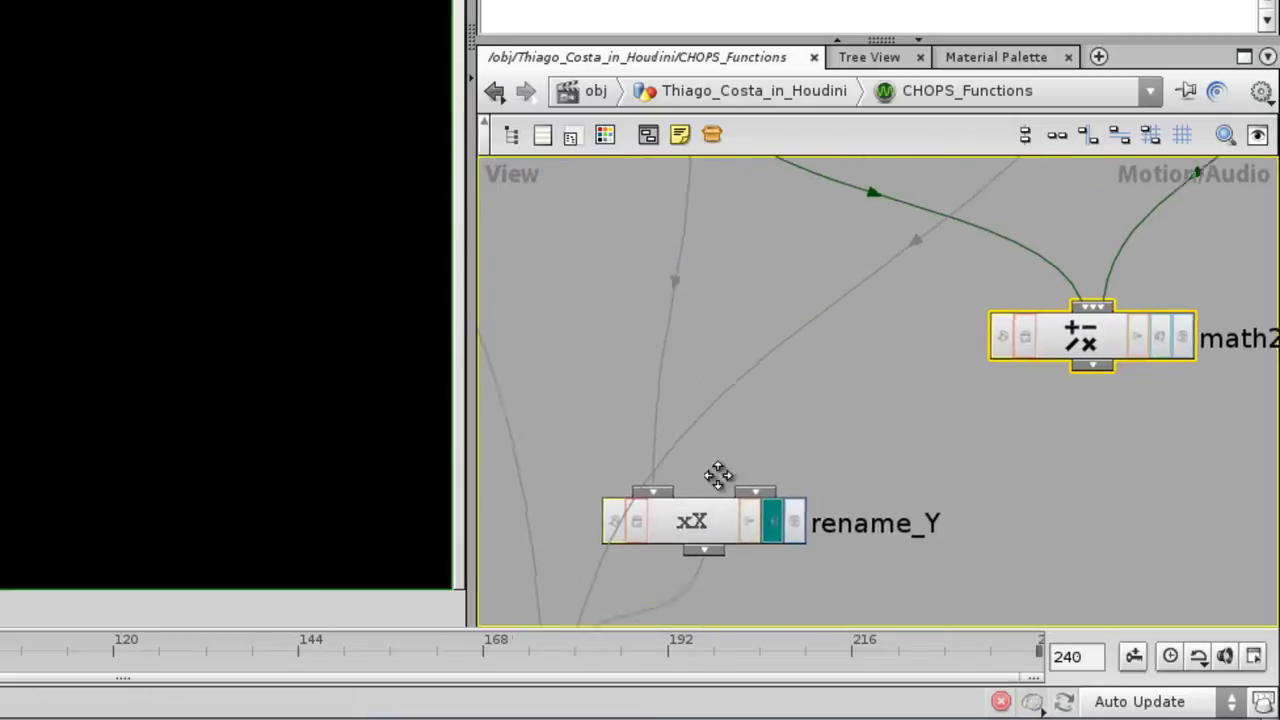
scroll(790, 392, down, 2)
middle_drag(792, 364, 826, 522)
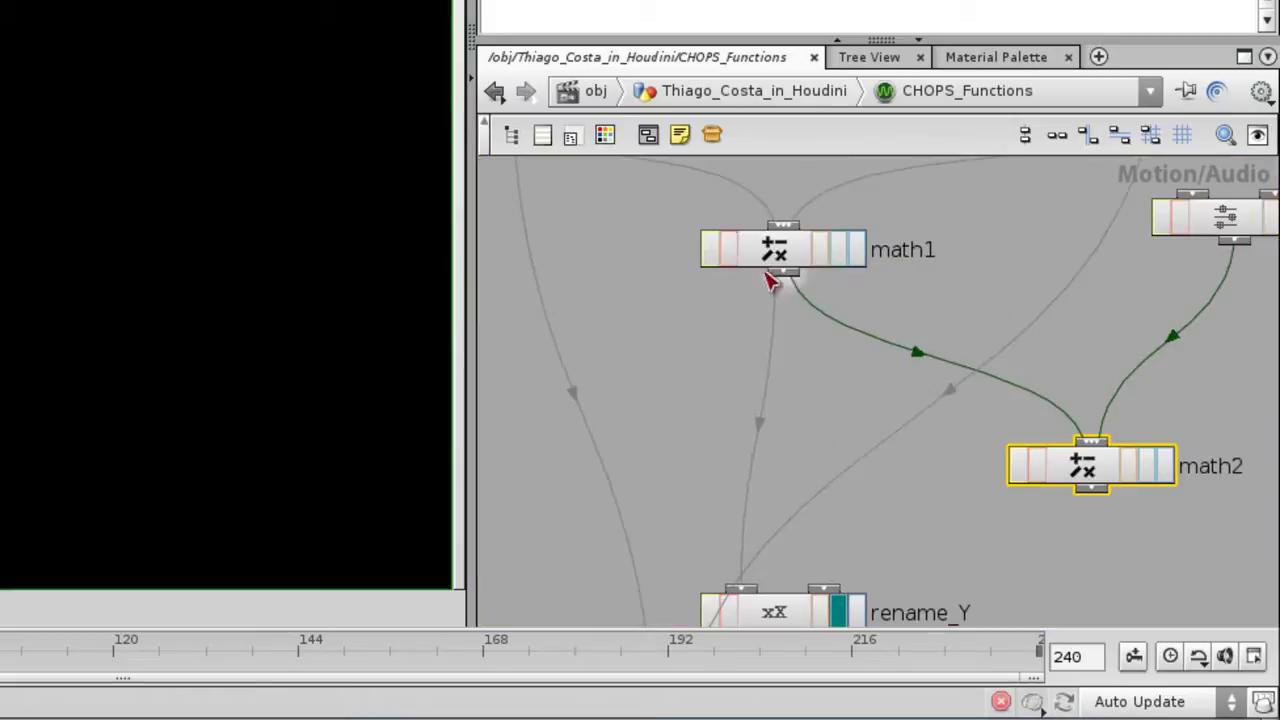
click(779, 261)
middle_drag(788, 303, 789, 451)
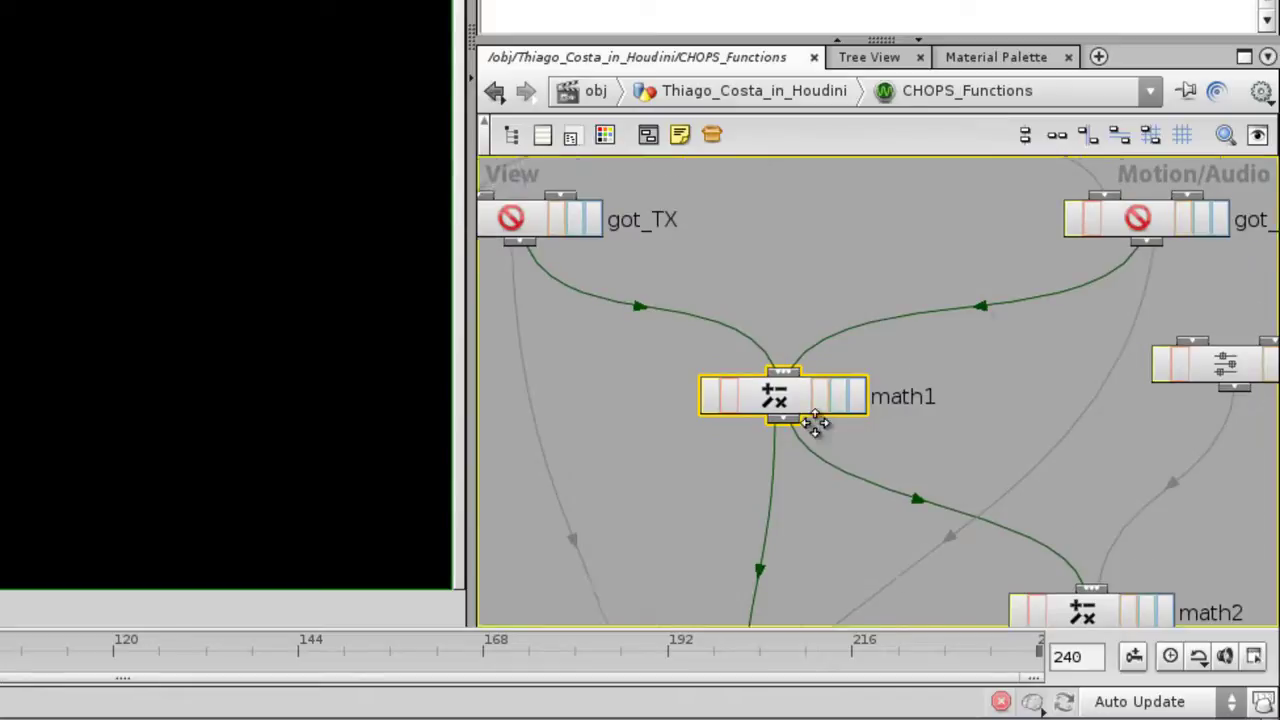
middle_drag(793, 525, 782, 285)
middle_drag(768, 351, 736, 300)
middle_drag(992, 348, 834, 460)
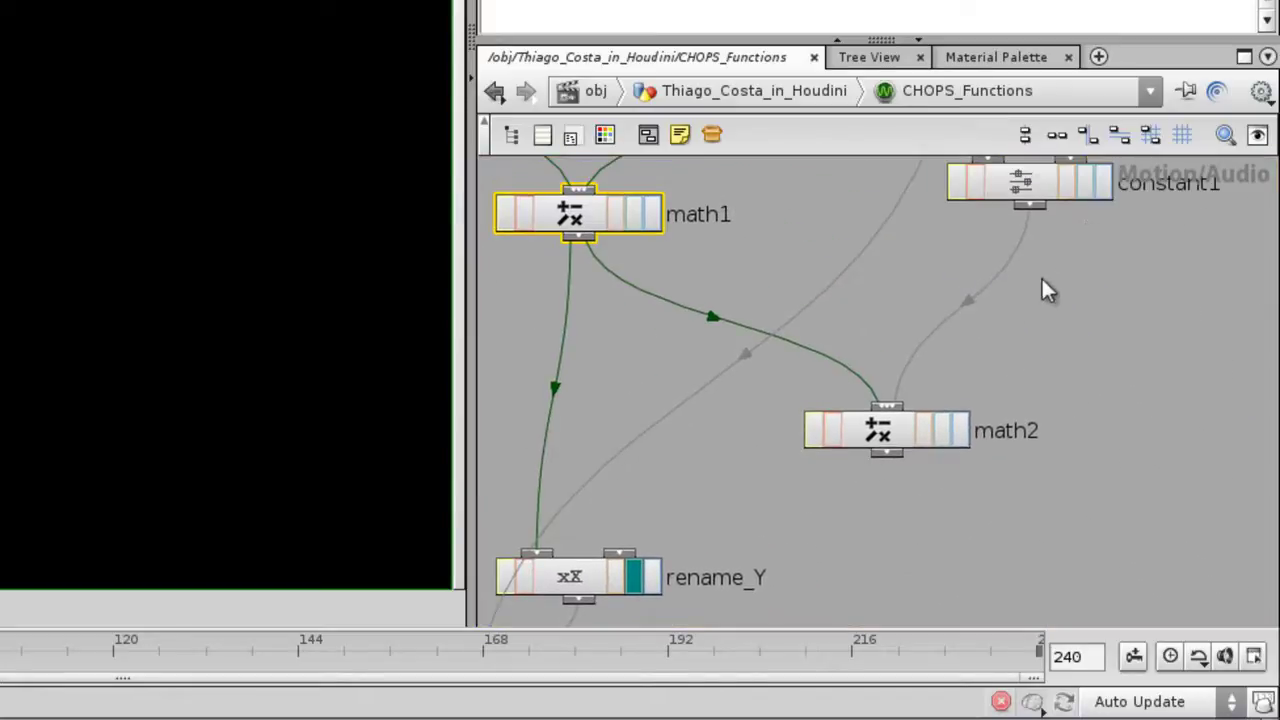
middle_drag(836, 515, 886, 466)
scroll(886, 466, down, 6)
scroll(760, 494, up, 4)
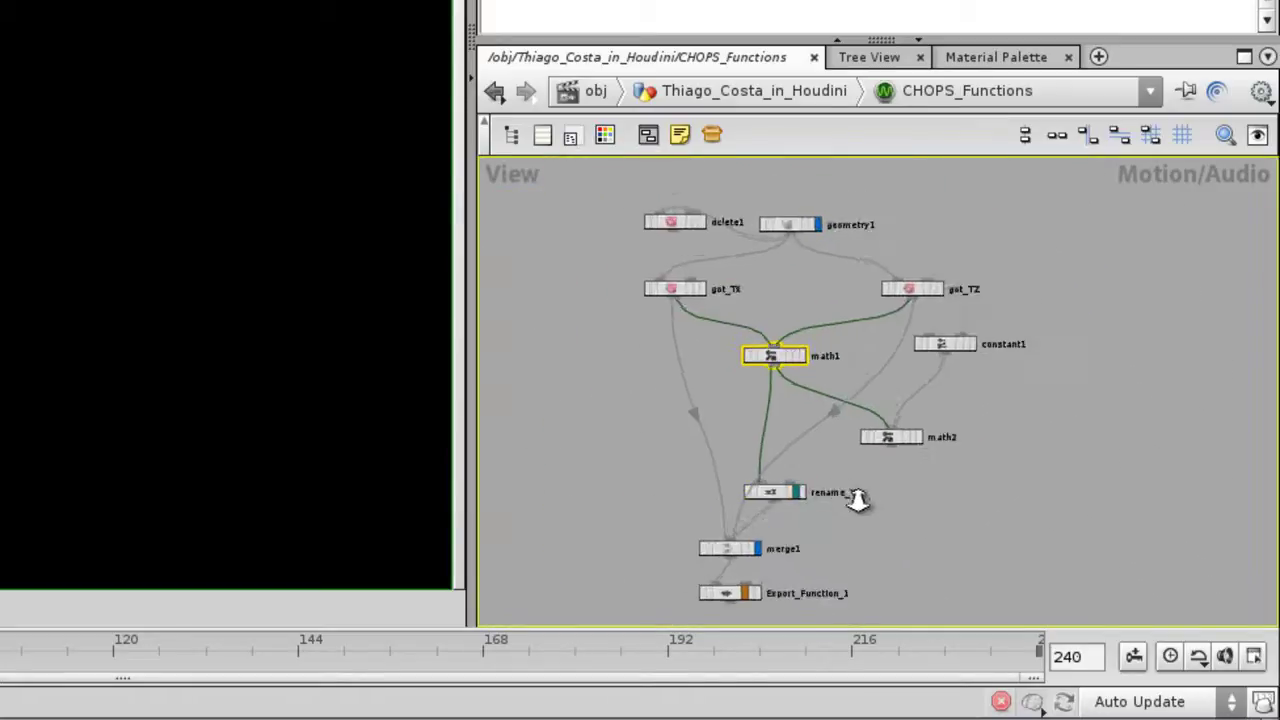
drag(920, 436, 886, 494)
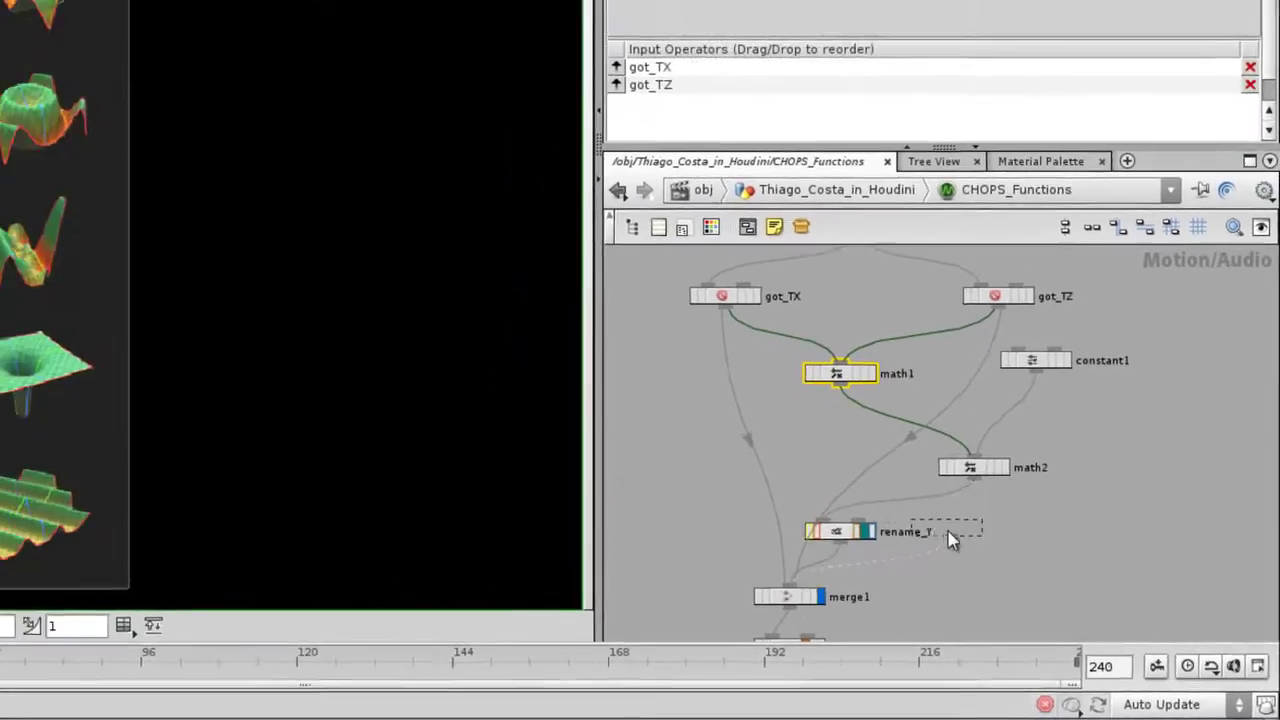
drag(952, 540, 975, 542)
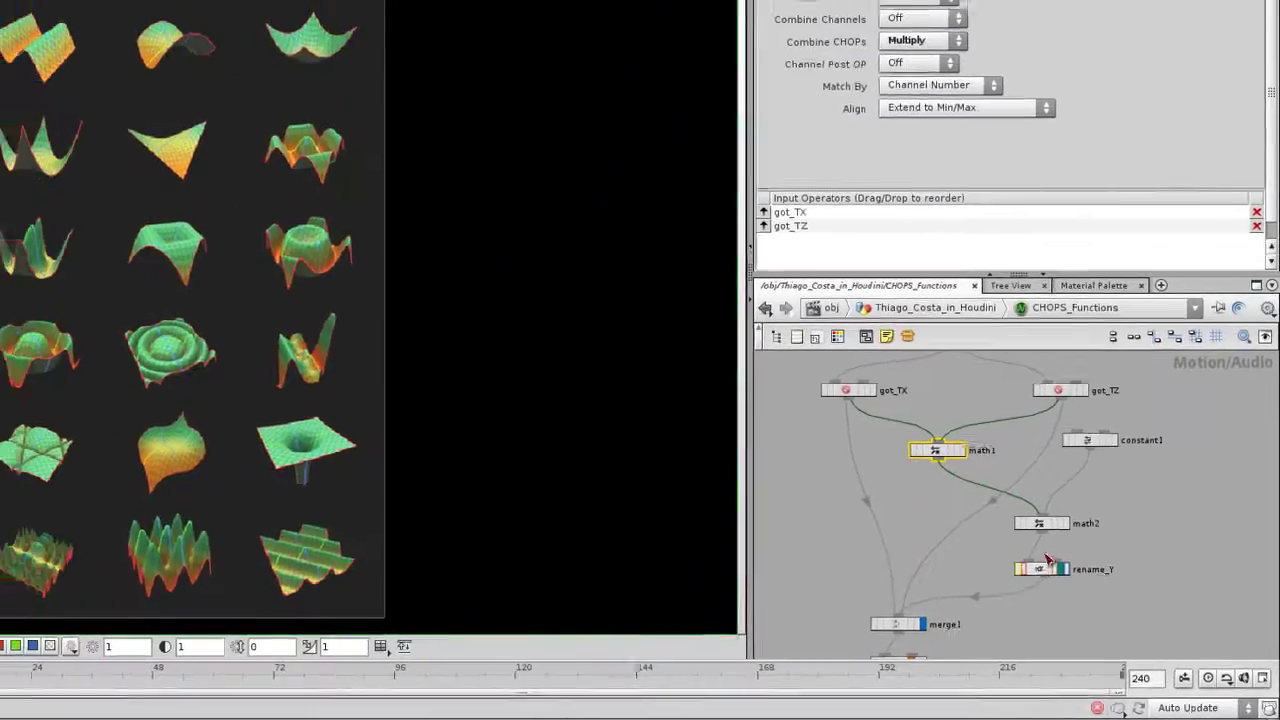
- Align channel1 under the CHOPS node, and set chan1 of constant1 to about 0.253 with the surface shown in the scene
click(1037, 363)
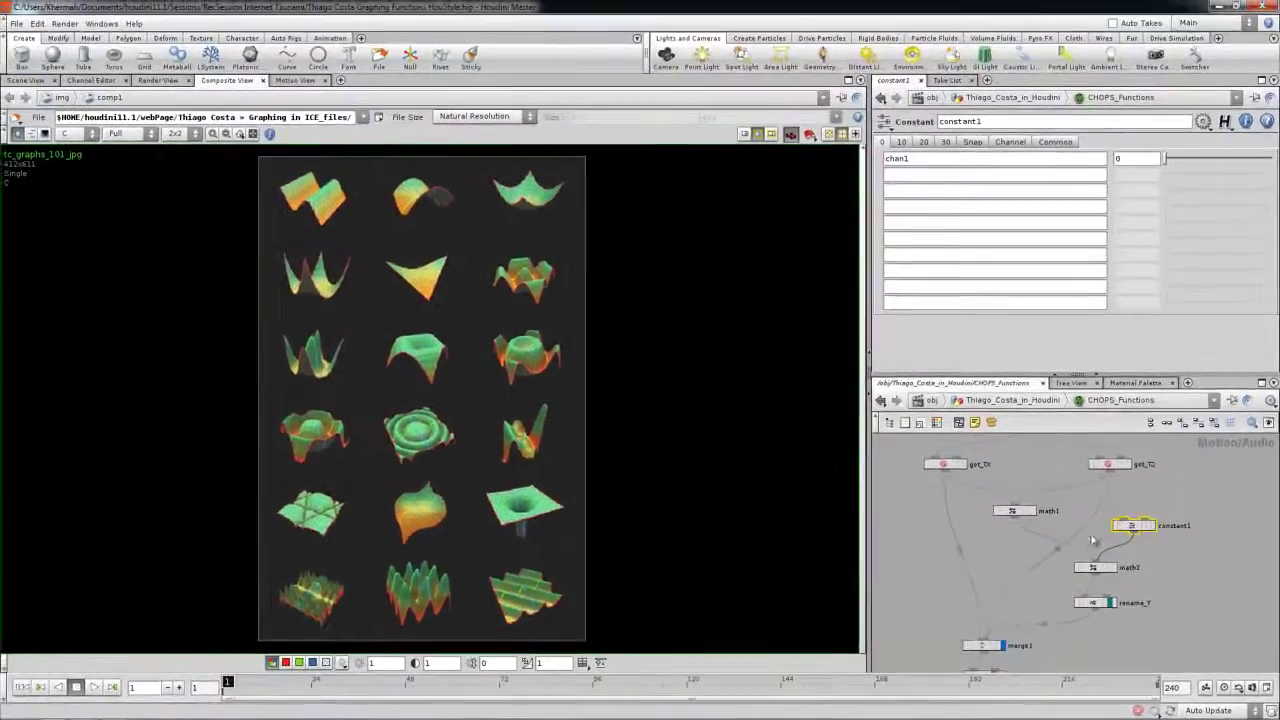
click(27, 80)
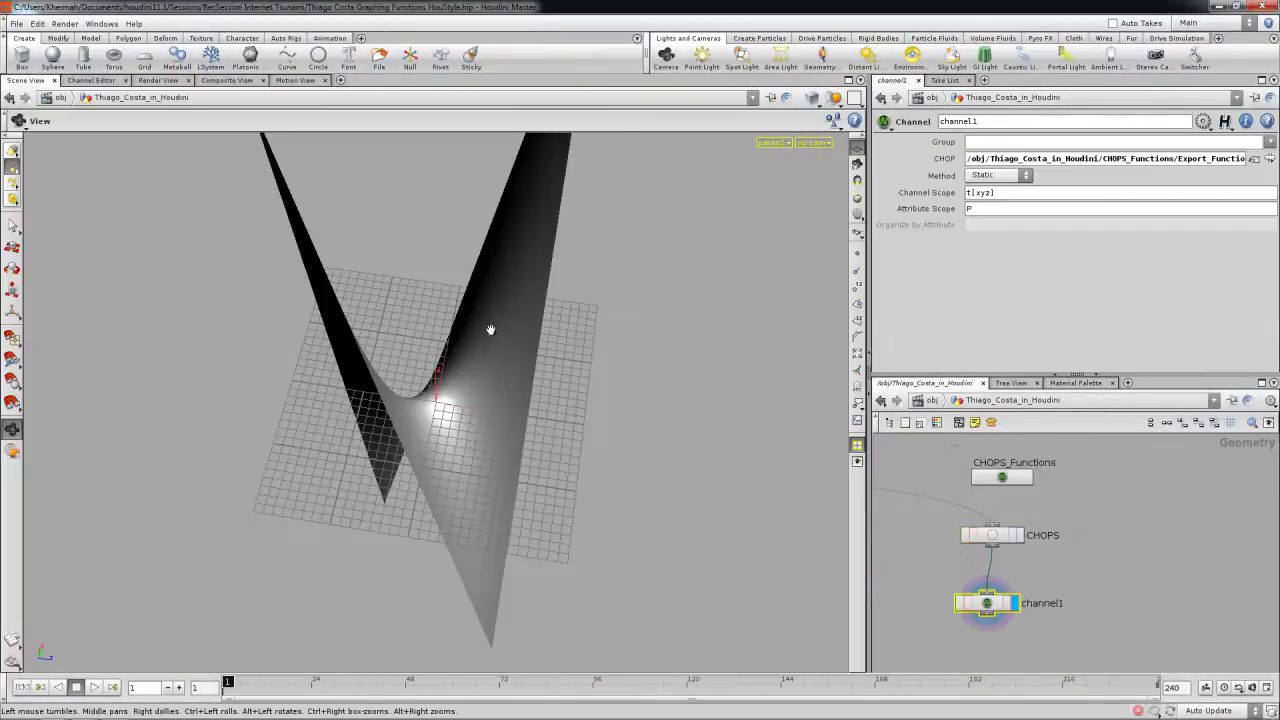
drag(990, 606, 993, 605)
double_click(1001, 479)
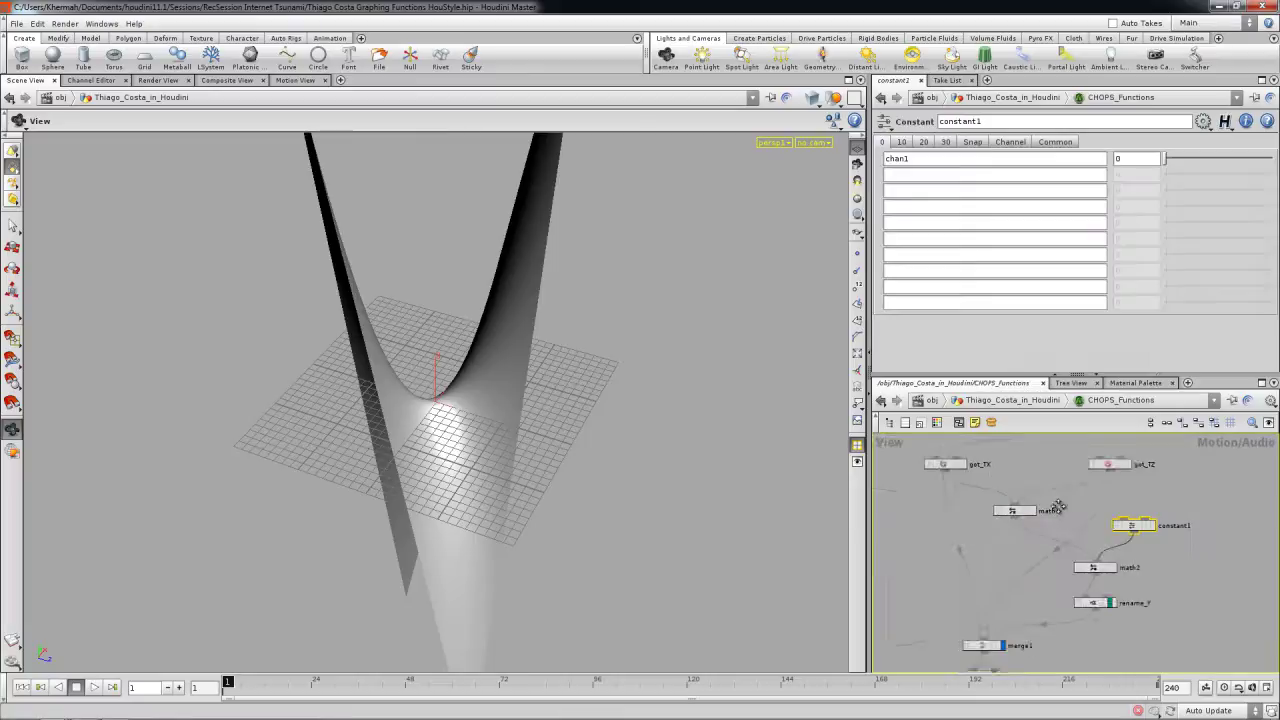
middle_drag(1068, 509, 1003, 530)
click(1066, 549)
mouse_move(1168, 162)
mouse_down()
mouse_move(1220, 162)
mouse_move(1192, 162)
mouse_up()
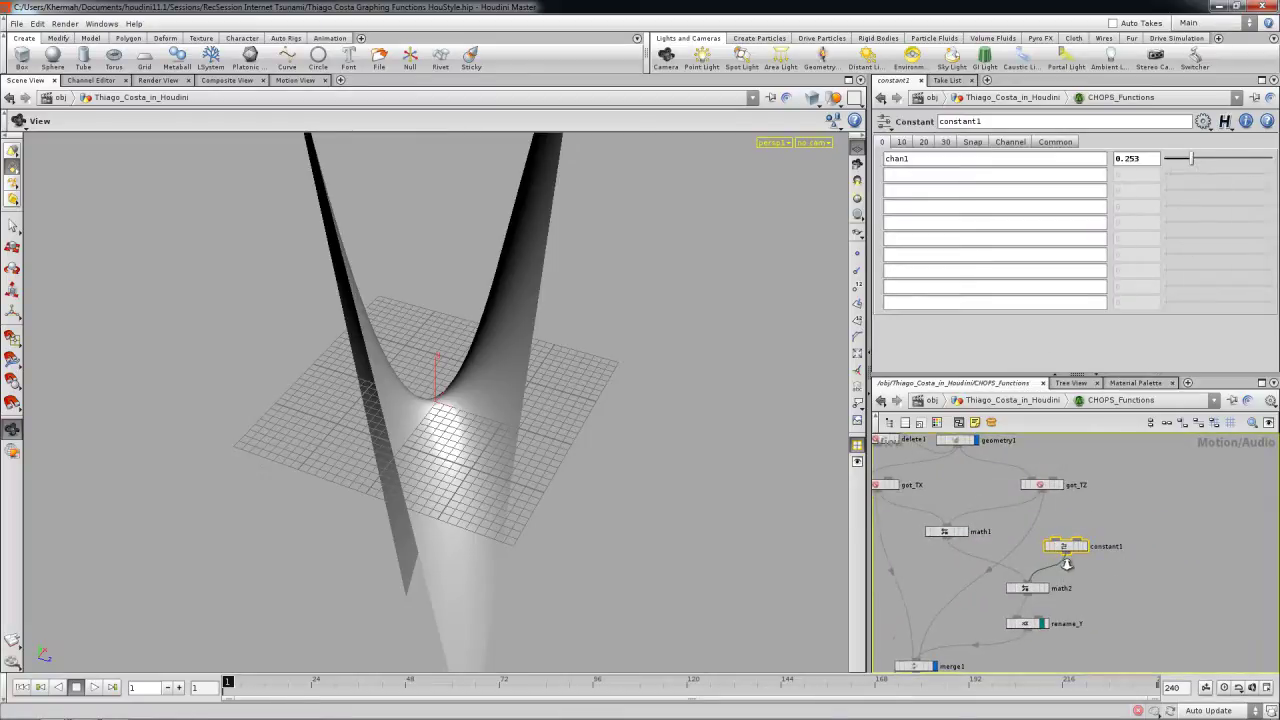
- Set Combine CHOPs of math2 to Multiply and inspect the scaled surface from another angle
scroll(1056, 570, up, 2)
click(1010, 600)
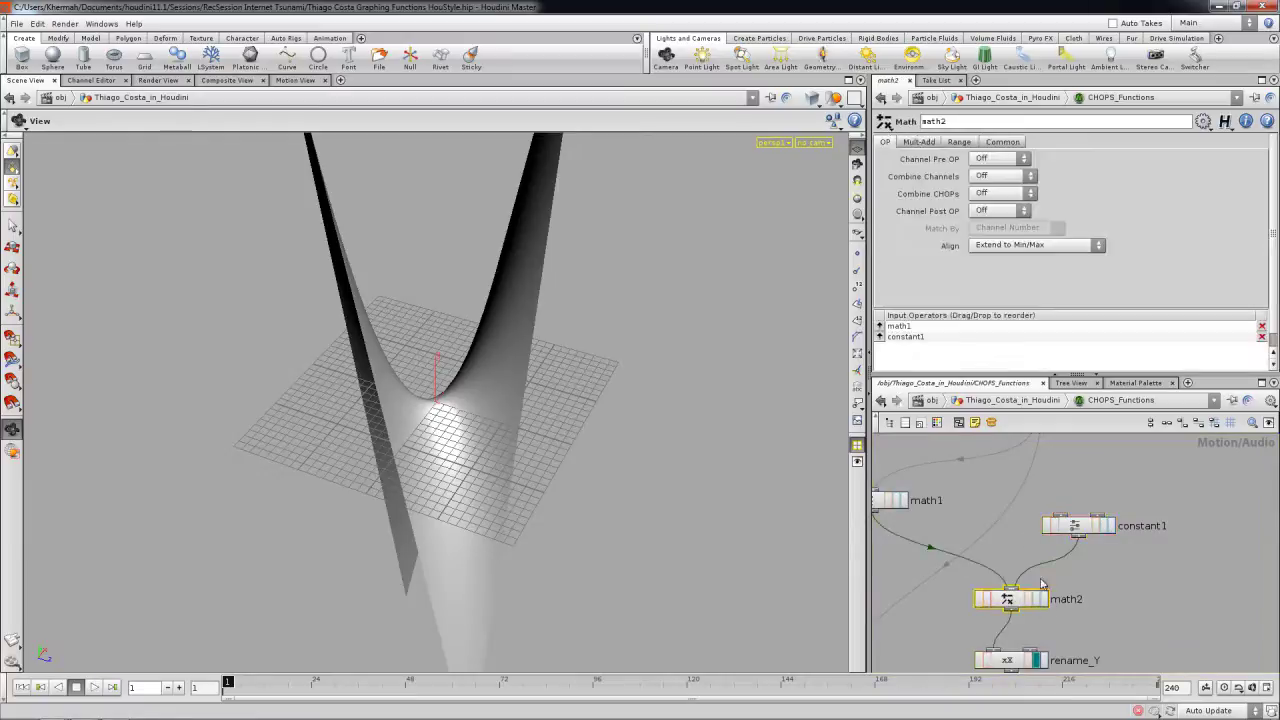
click(1000, 193)
click(990, 245)
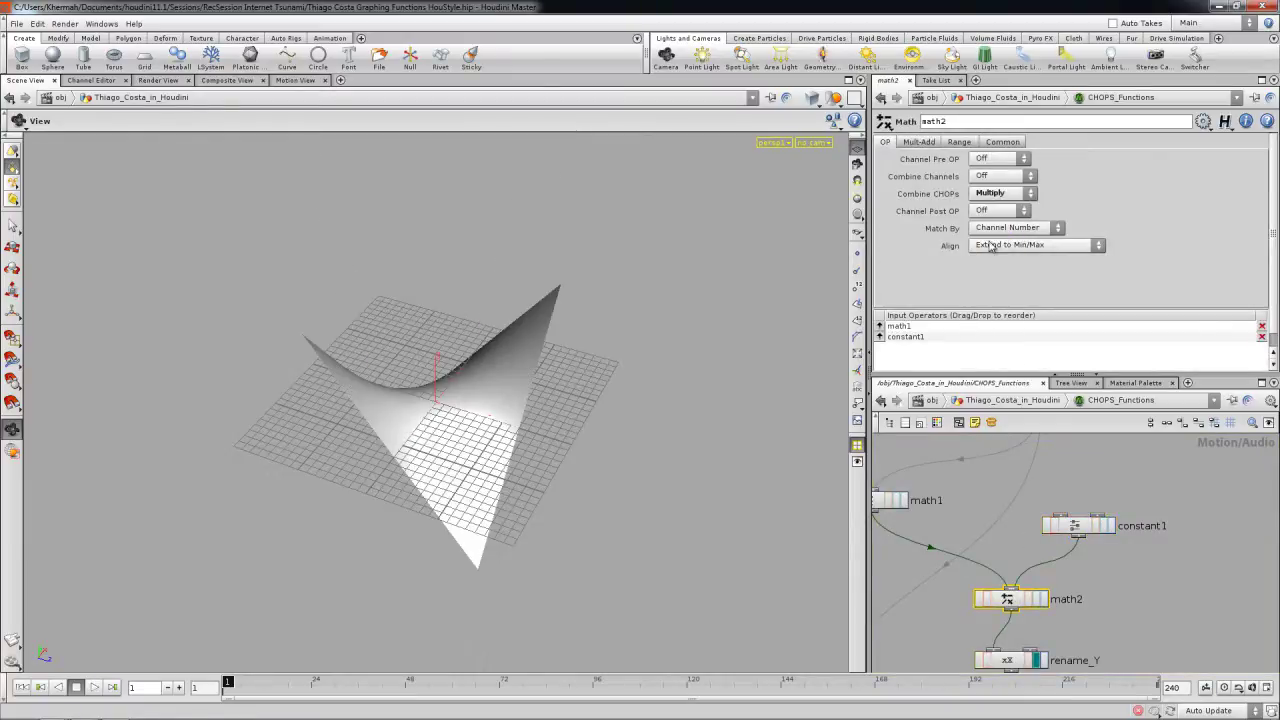
drag(537, 403, 467, 370)
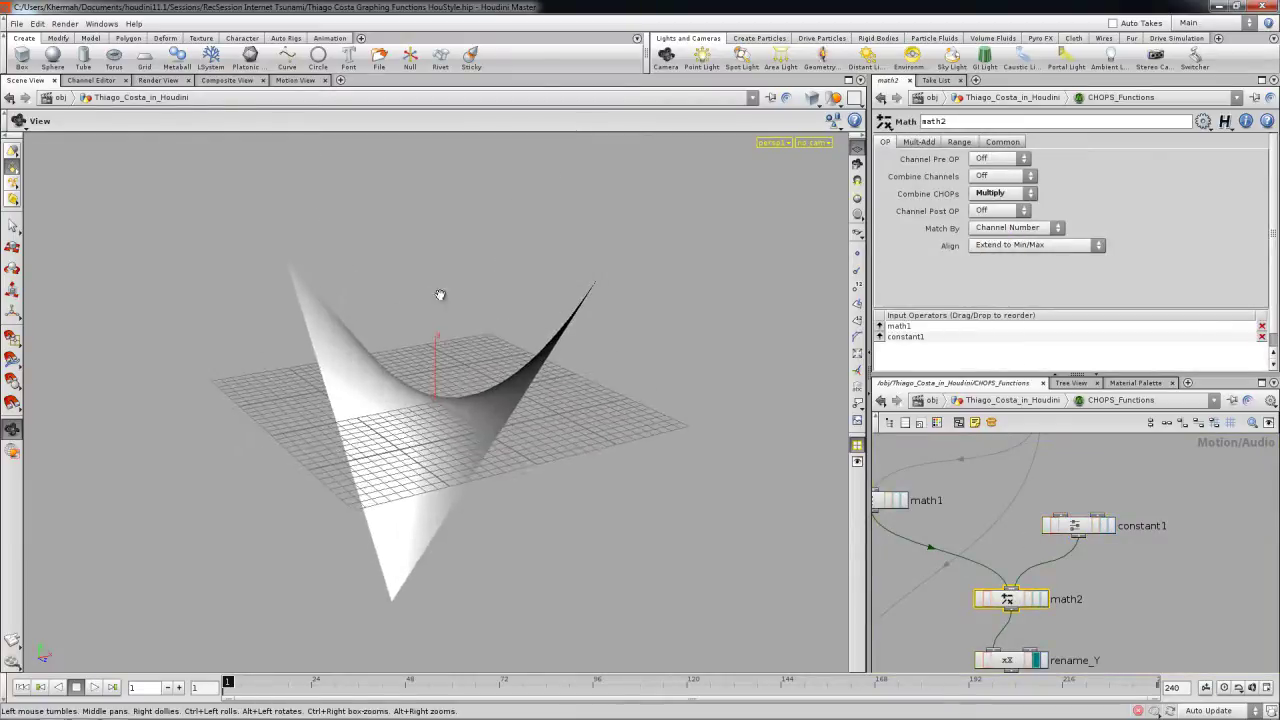
- Set chan1 of constant1 to about 0.099 and bring up the reference graphs for comparison
click(1078, 526)
drag(1189, 161, 1176, 160)
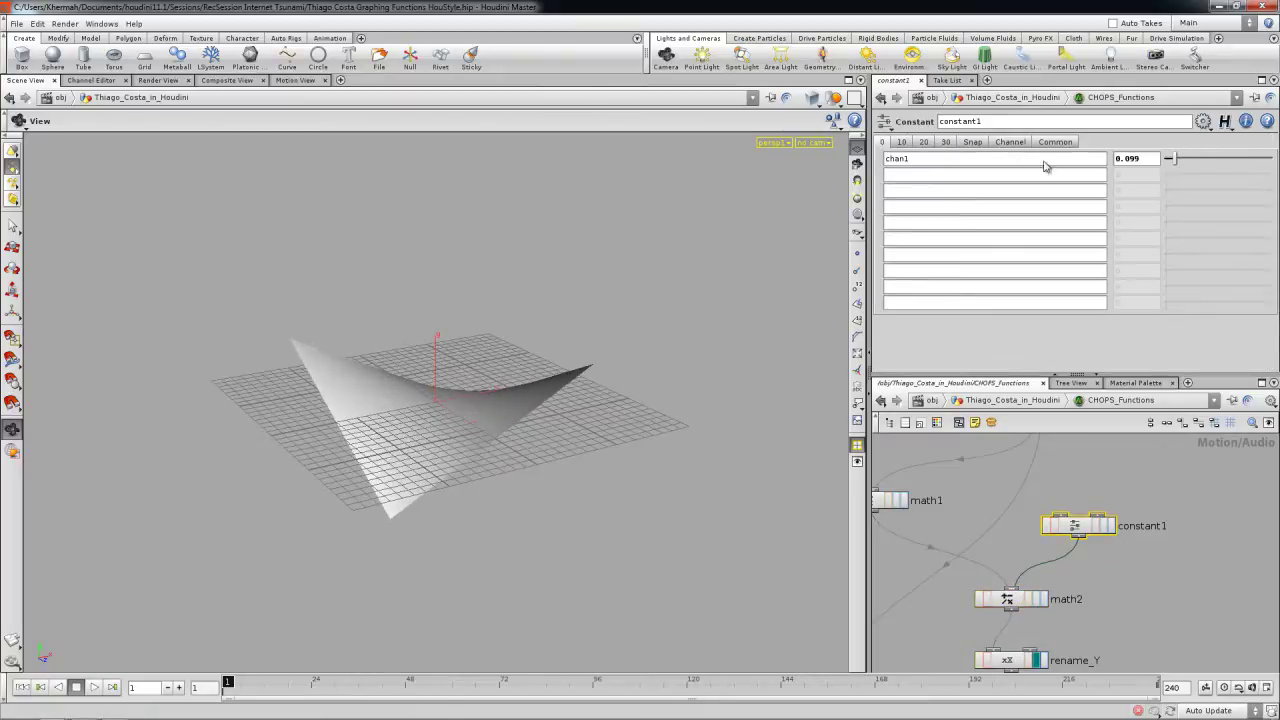
click(230, 80)
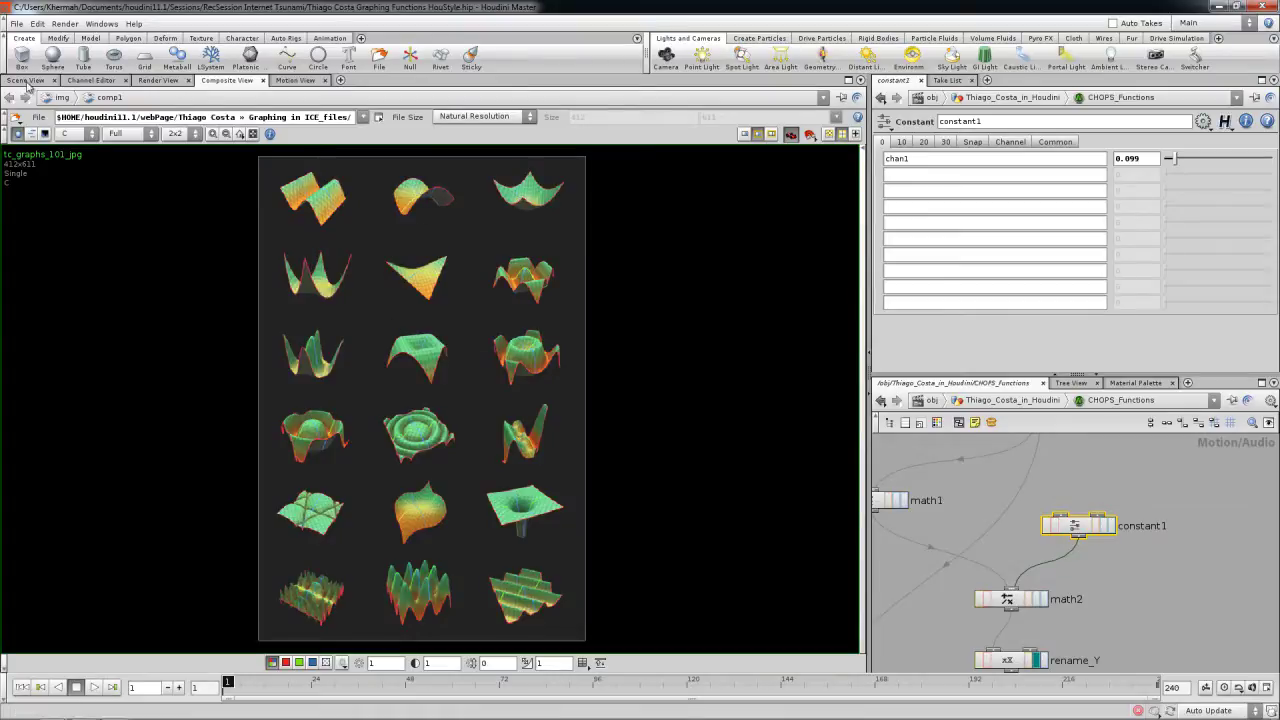
- Return to the 3D scene and set chan1 of constant1 in CHOPS_Functions to about 0.235
click(25, 80)
drag(319, 342, 349, 323)
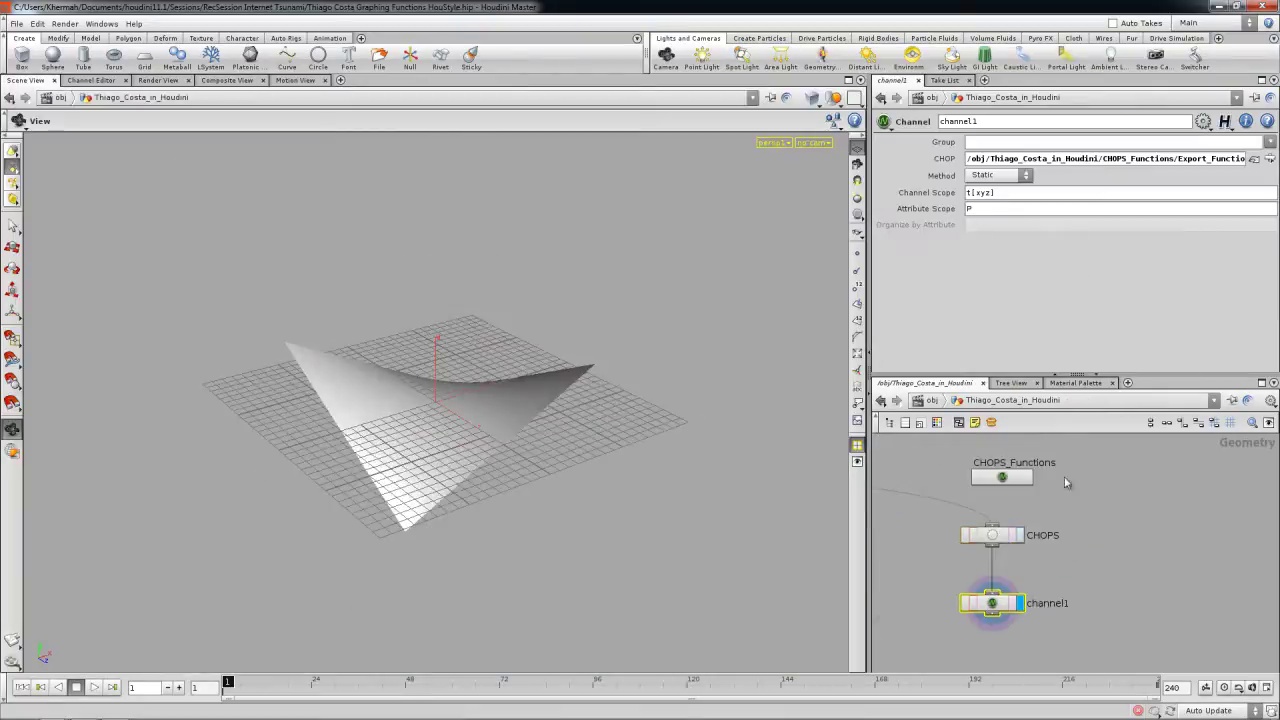
double_click(1004, 482)
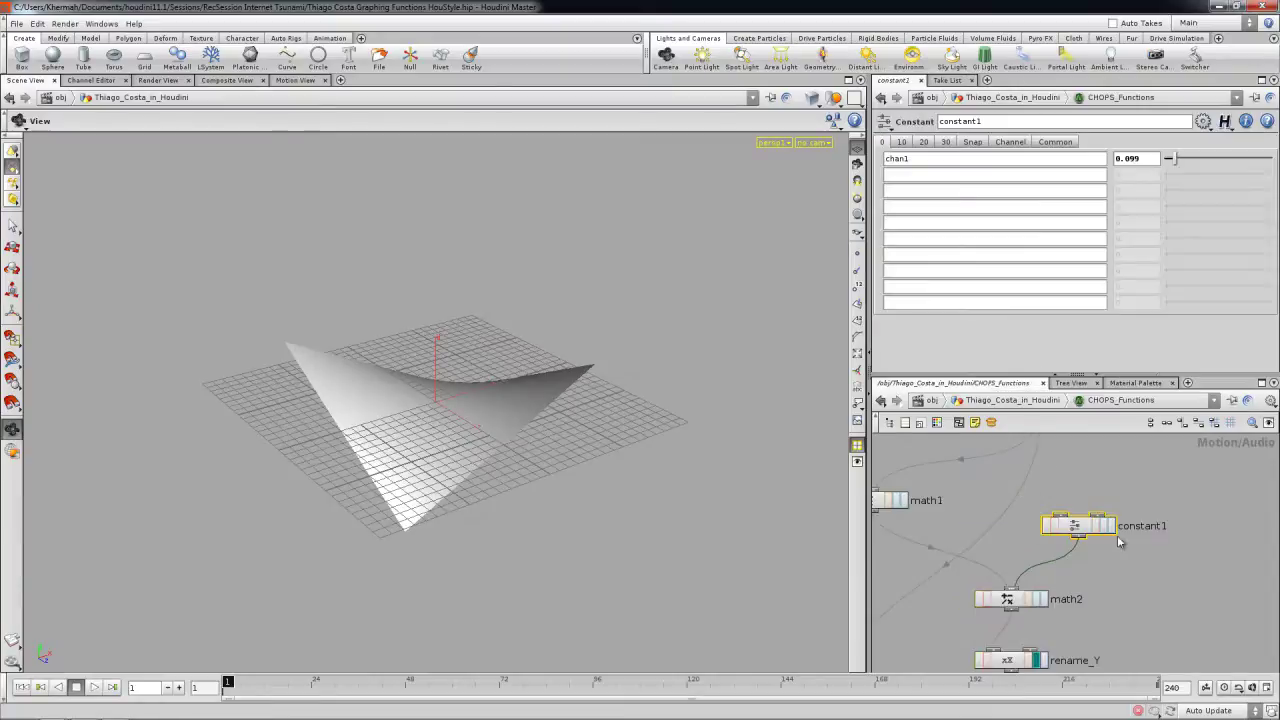
mouse_move(1175, 160)
mouse_down()
mouse_move(1212, 160)
mouse_move(1160, 162)
mouse_move(1218, 161)
mouse_move(1177, 164)
mouse_move(1215, 161)
mouse_move(1190, 161)
mouse_up()
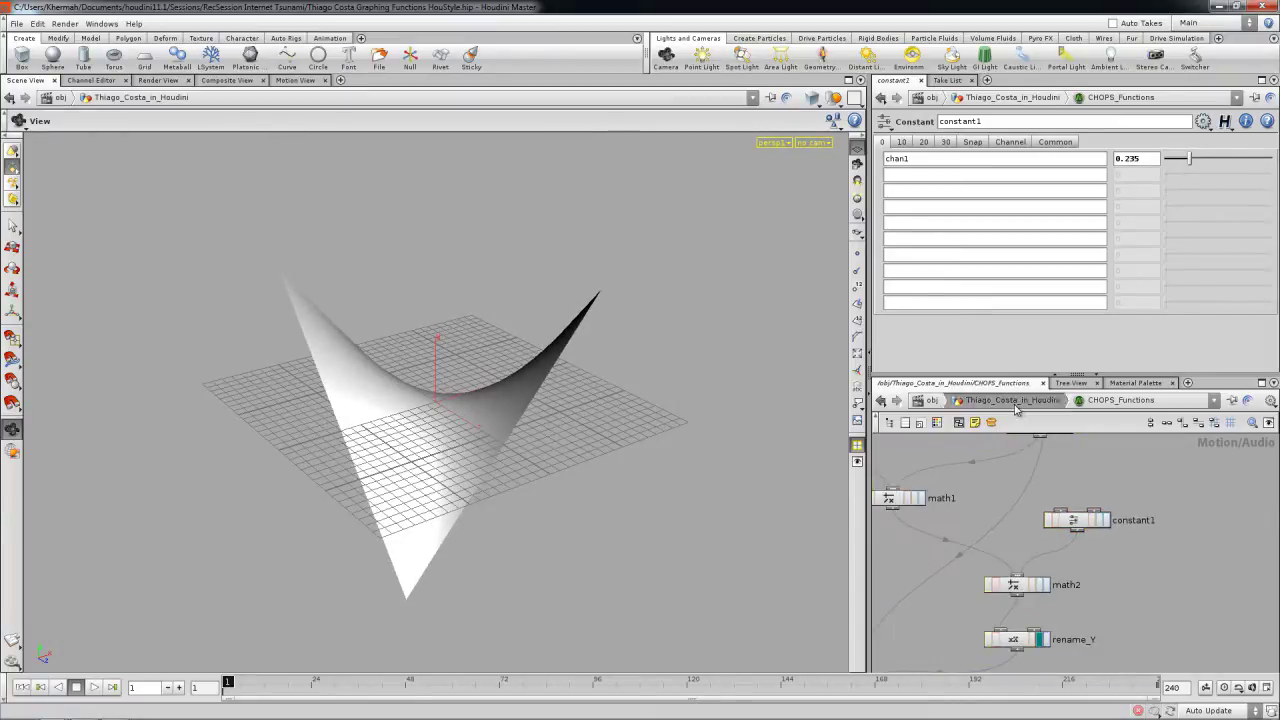
- Go up to the geometry network, open the comment of The_Functions node and highlight function 2, x^2 + z^2
key(u)
middle_drag(1019, 496, 1092, 521)
middle_drag(994, 509, 1177, 557)
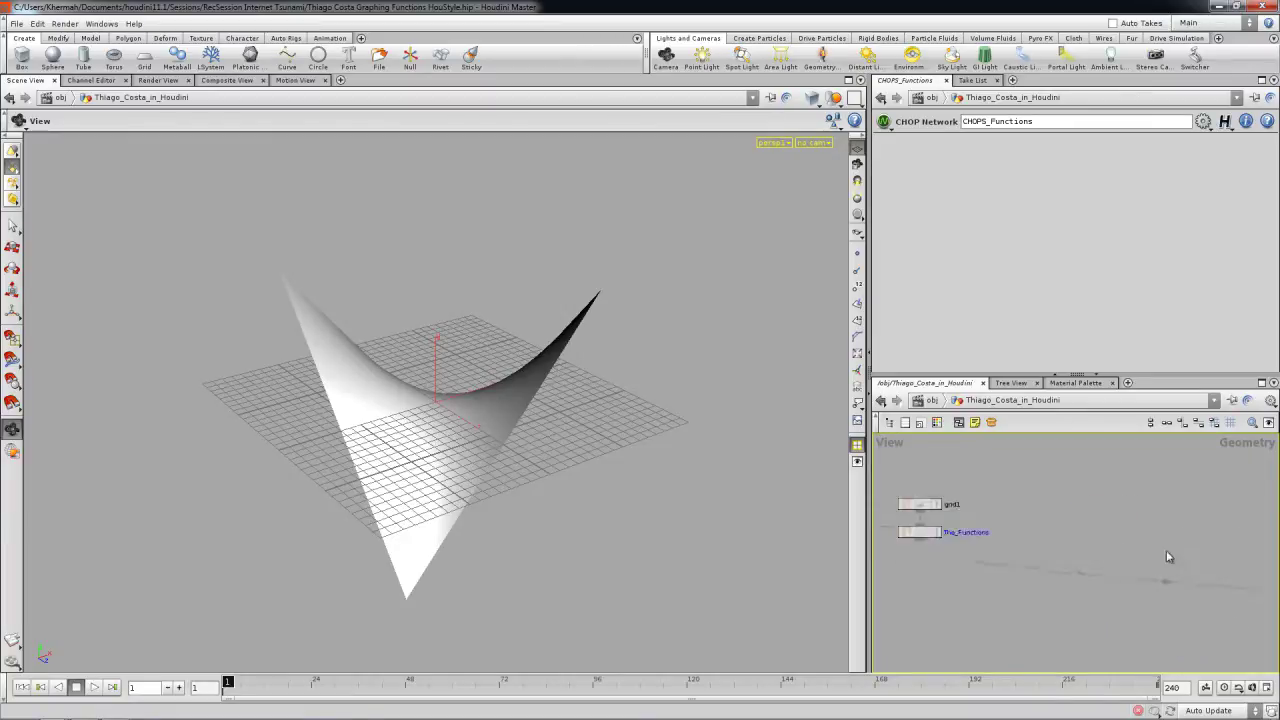
right_click(933, 541)
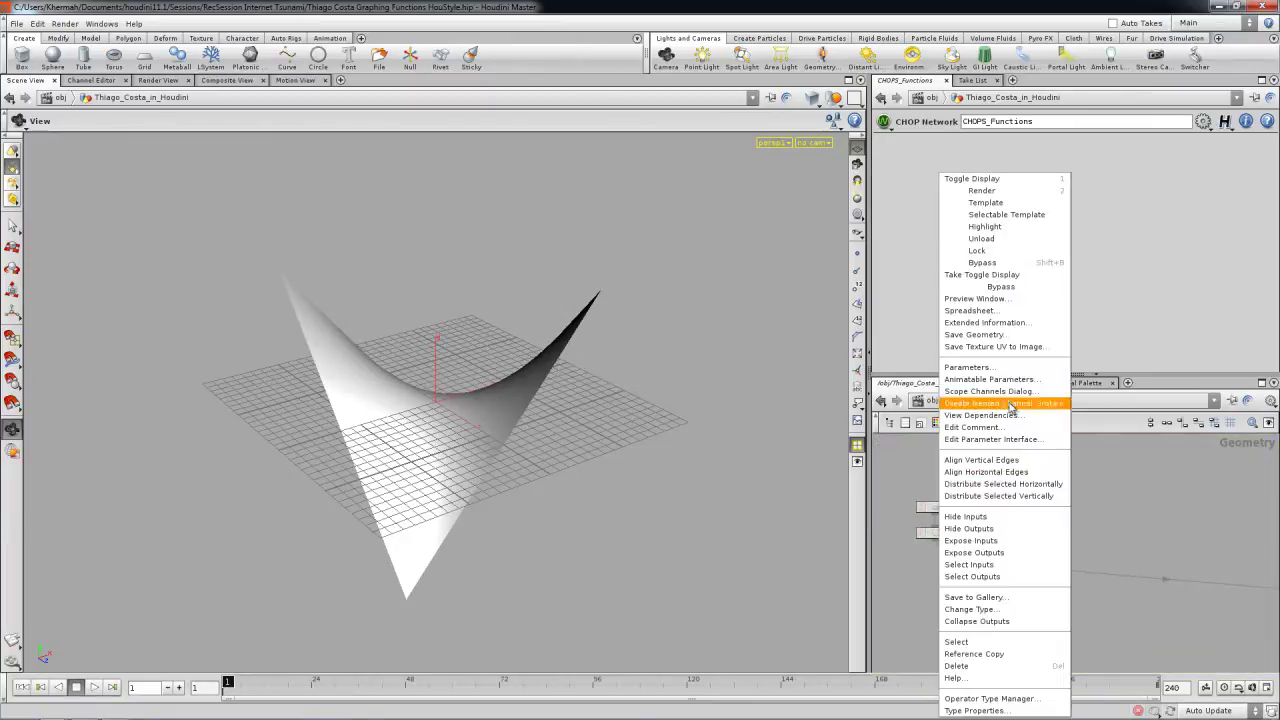
click(1000, 432)
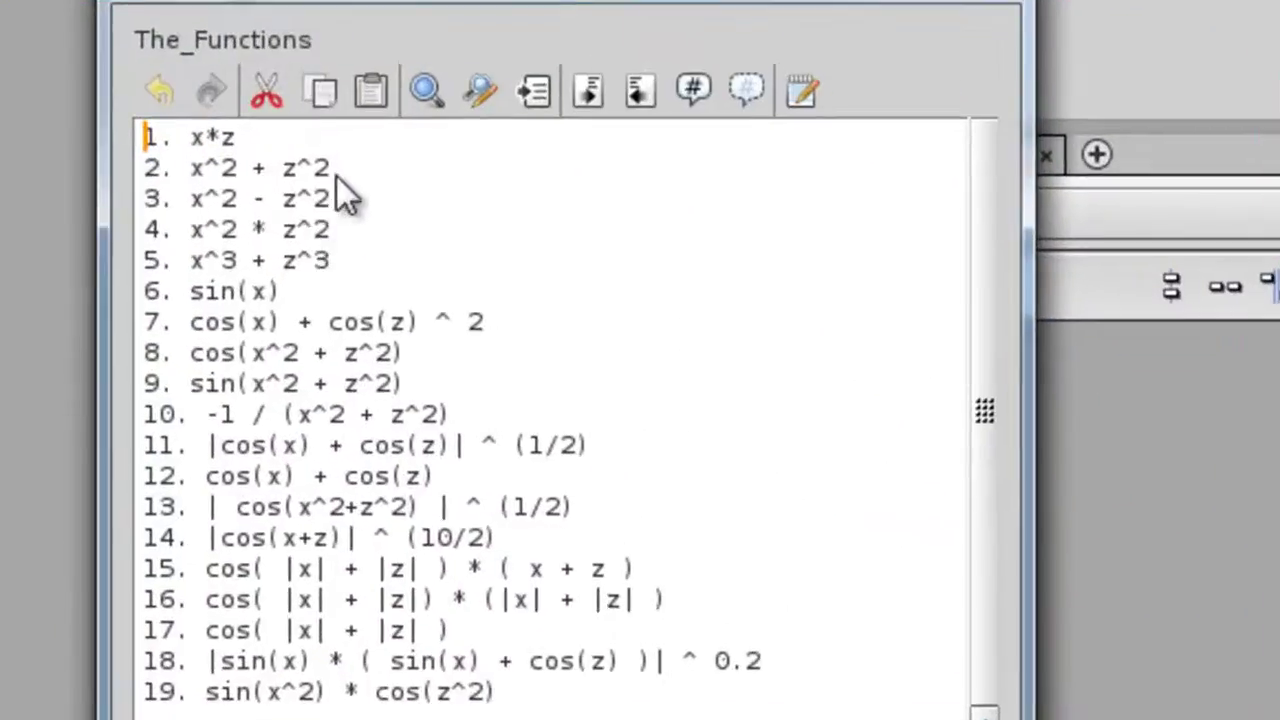
drag(336, 176, 100, 160)
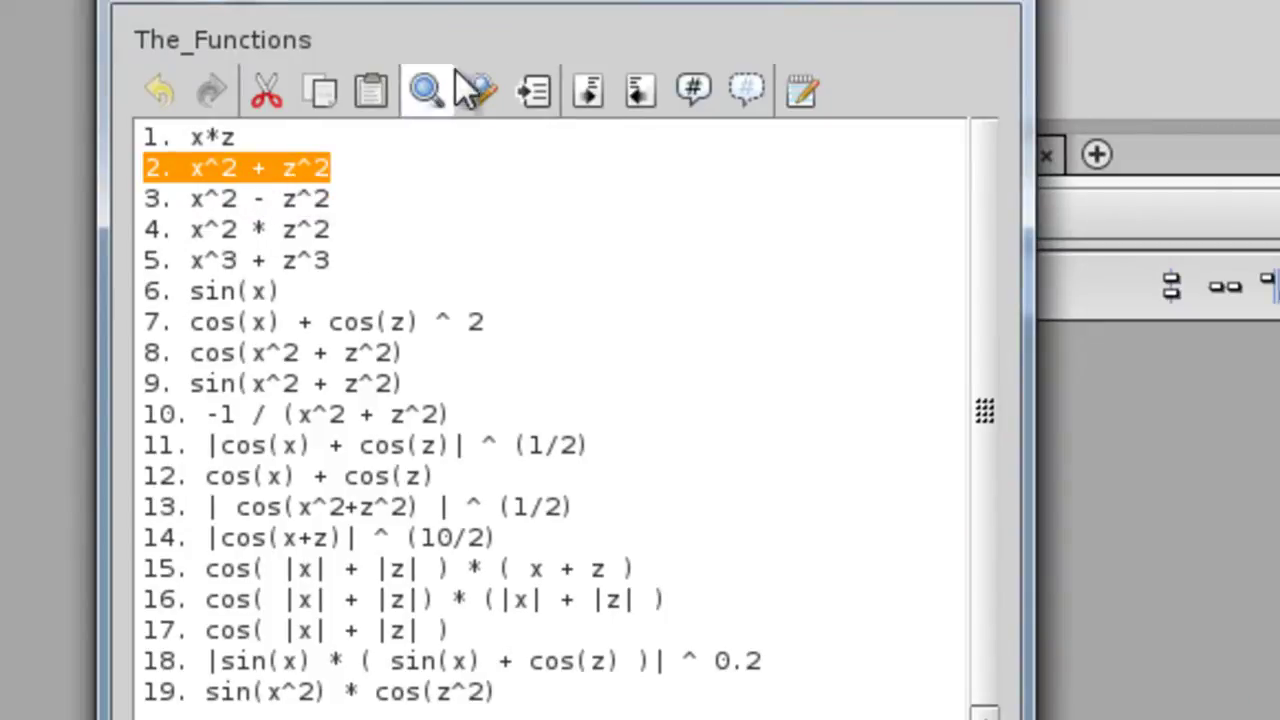
drag(450, 1, 1279, 1)
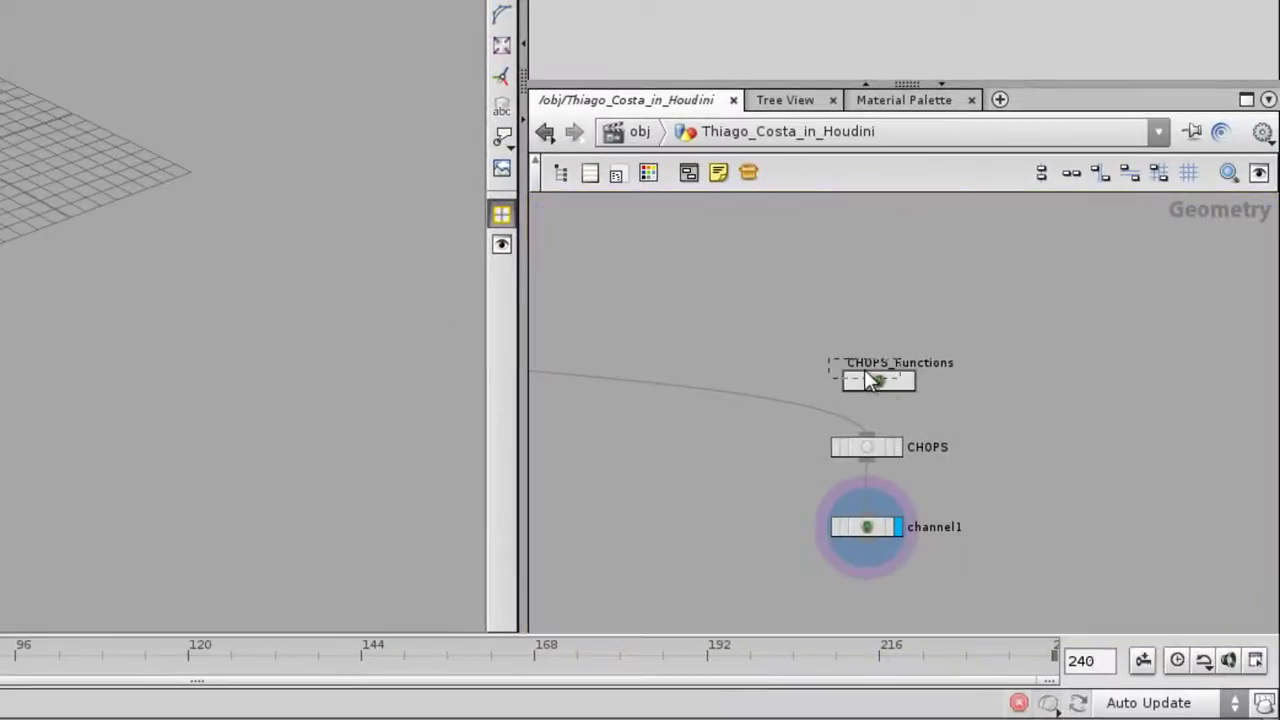
- Reposition CHOPS_Functions above the CHOPS node and enter its network
drag(869, 374, 864, 363)
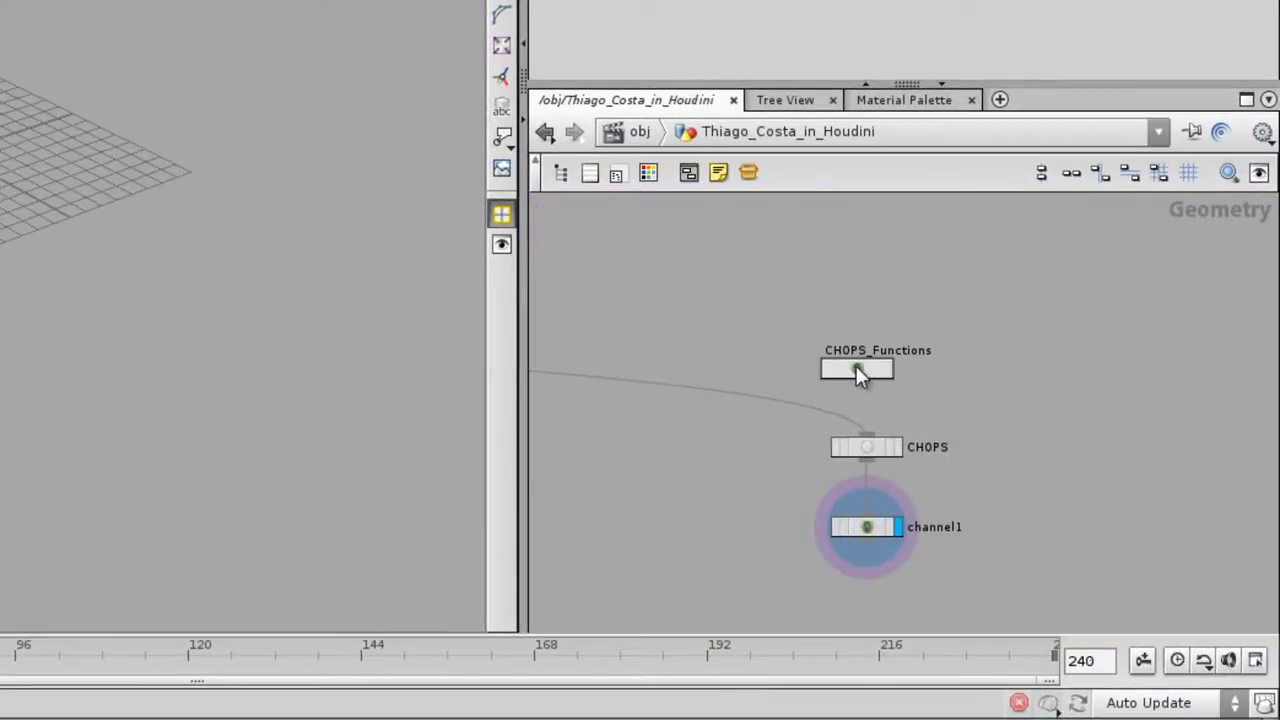
double_click(877, 369)
scroll(755, 352, down, 5)
scroll(939, 368, up, 1)
click(869, 313)
key(Delete)
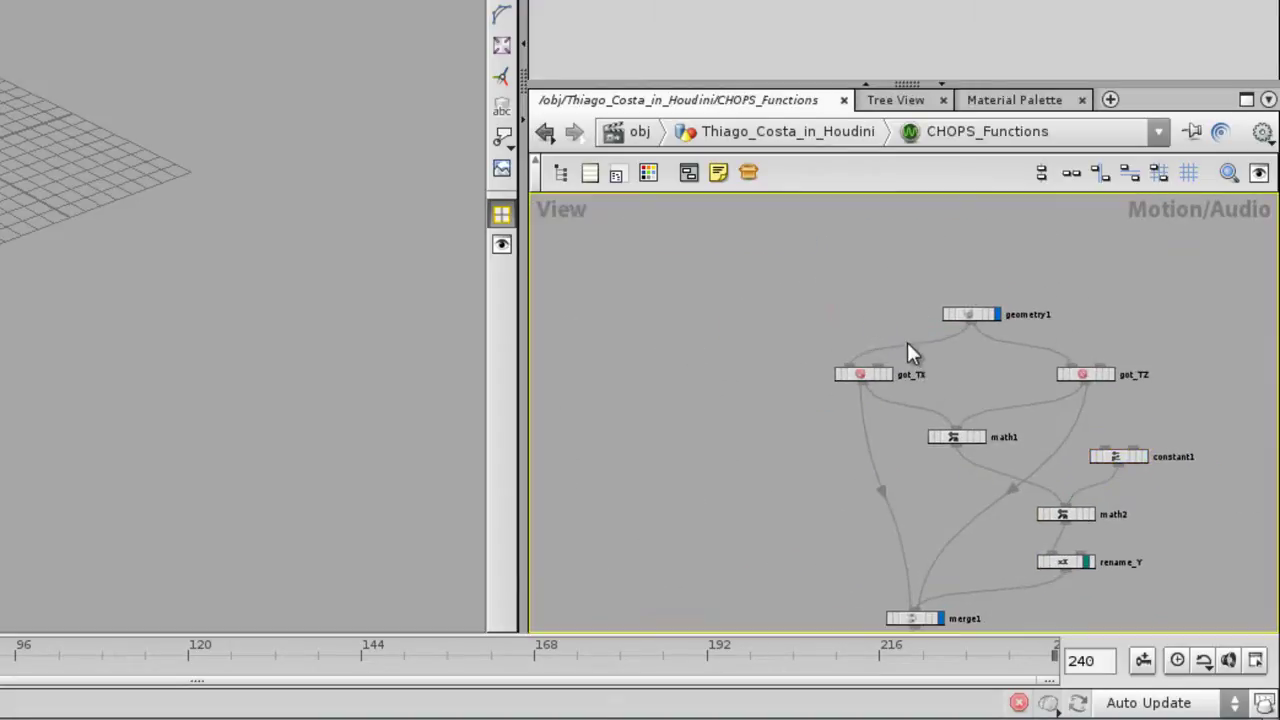
- Add a Math node in the empty area beside got_TX and math1
scroll(918, 343, up, 2)
middle_drag(1094, 383, 1112, 328)
middle_drag(699, 399, 813, 429)
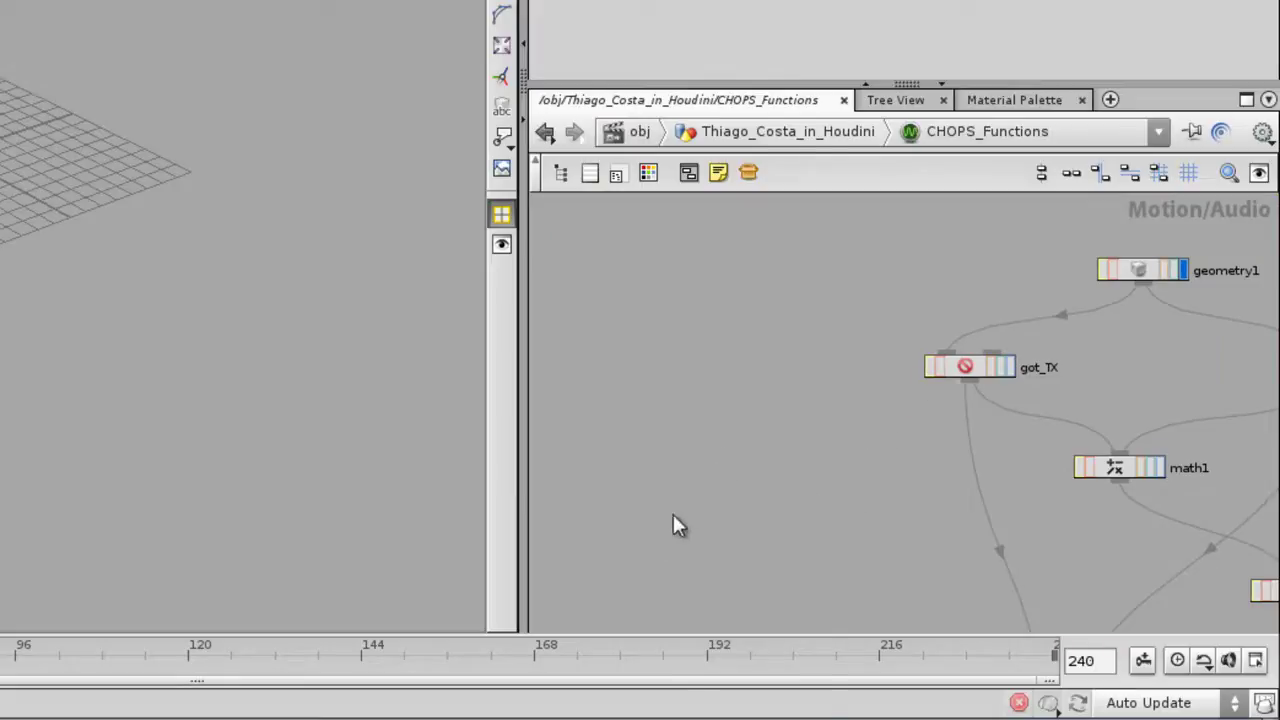
key(Tab)
text(Math)
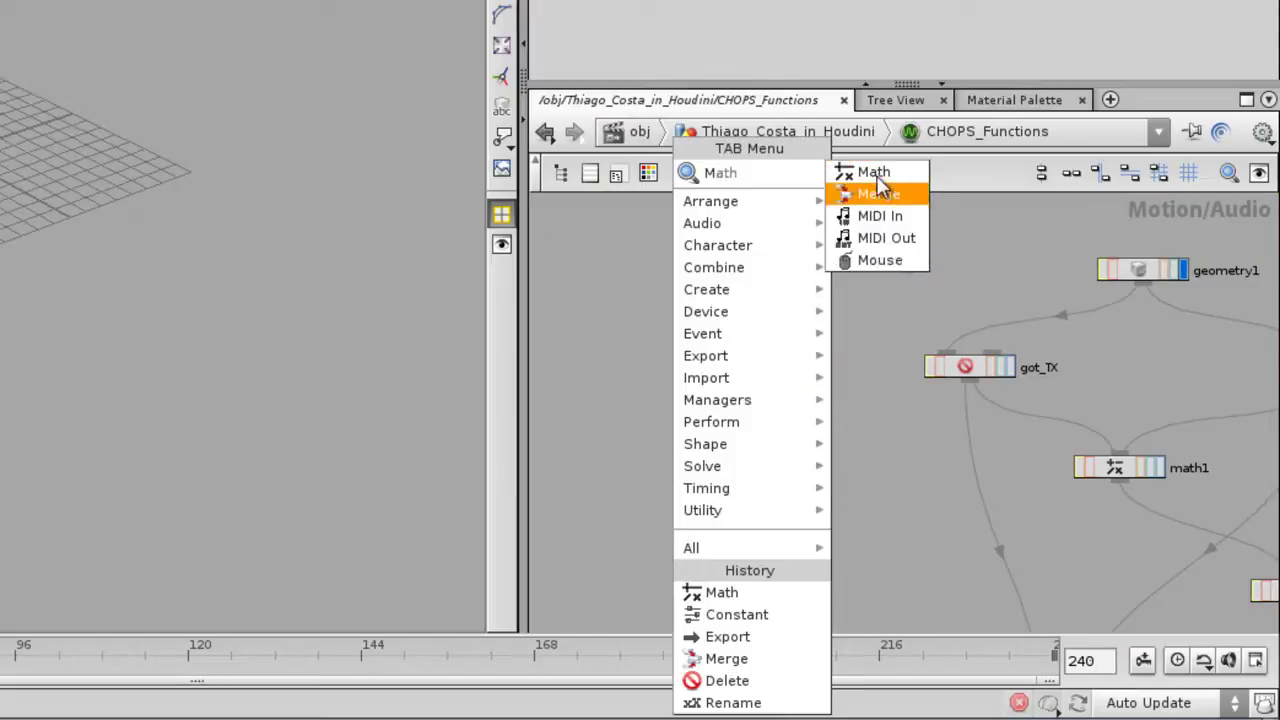
click(872, 172)
click(762, 490)
scroll(830, 472, up, 1)
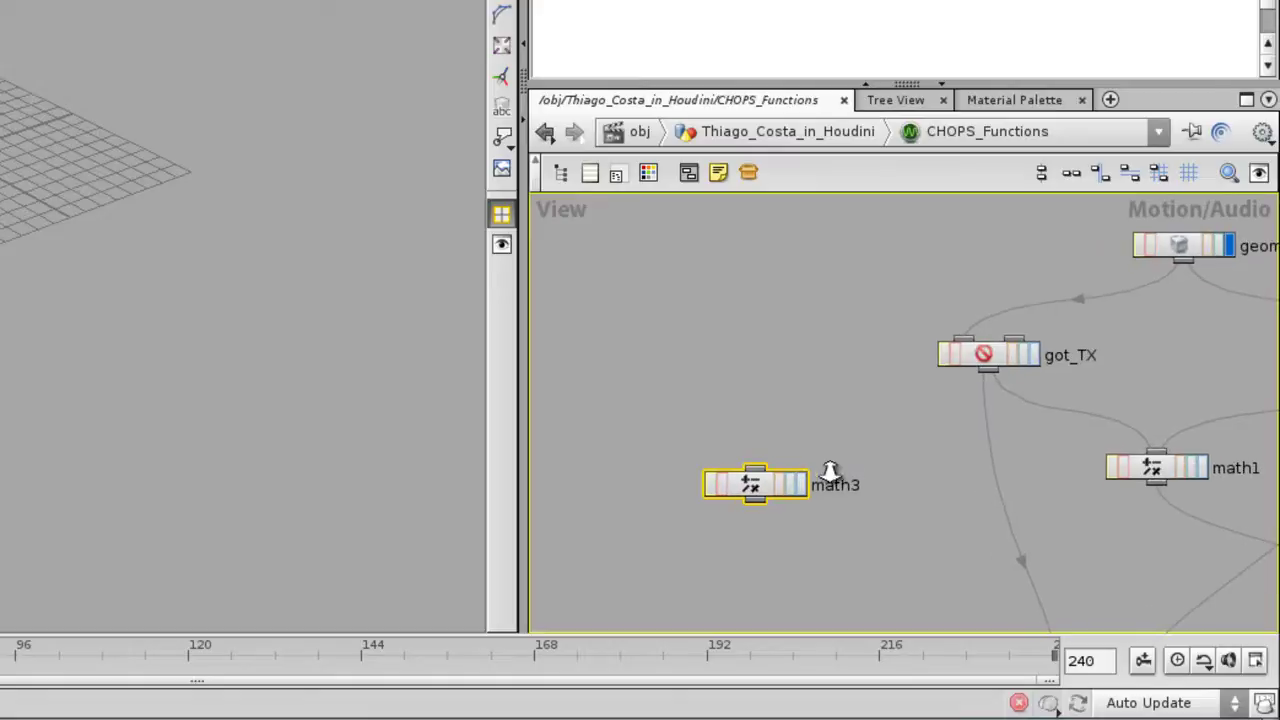
- Feed got_TX twice into math3 and shift math3 slightly outward
scroll(813, 440, up, 1)
middle_drag(837, 443, 795, 425)
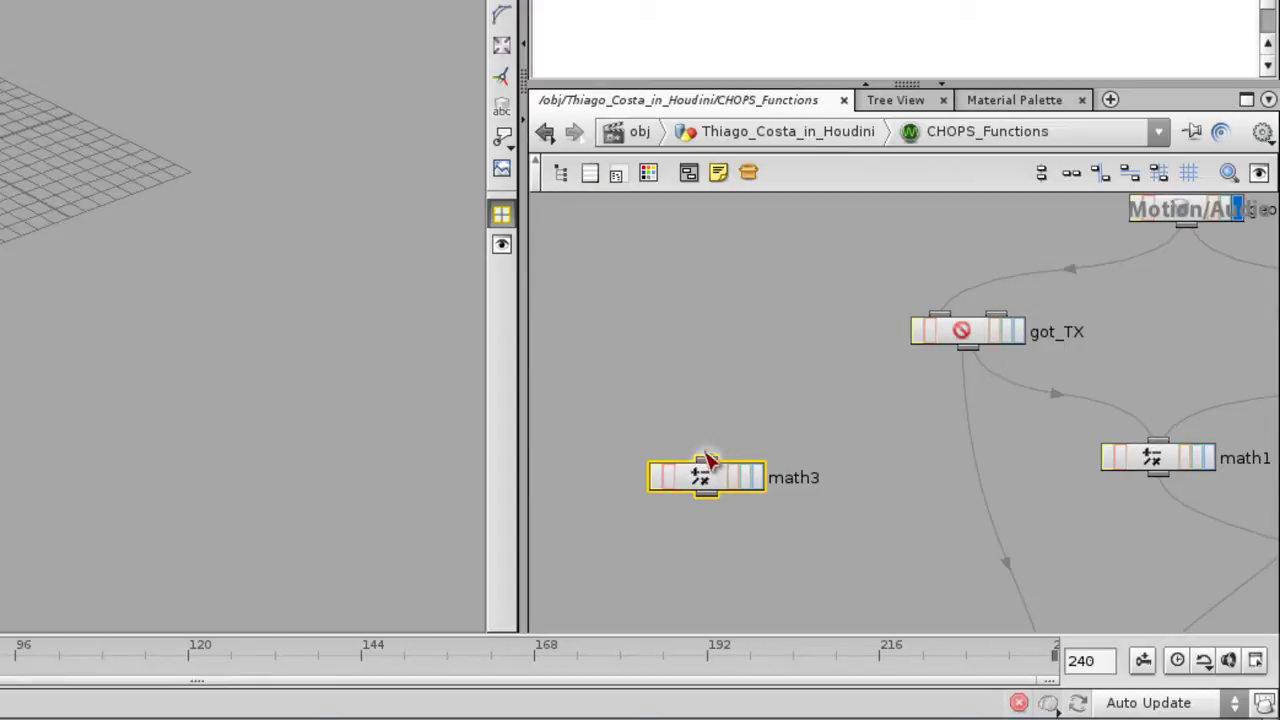
click(976, 355)
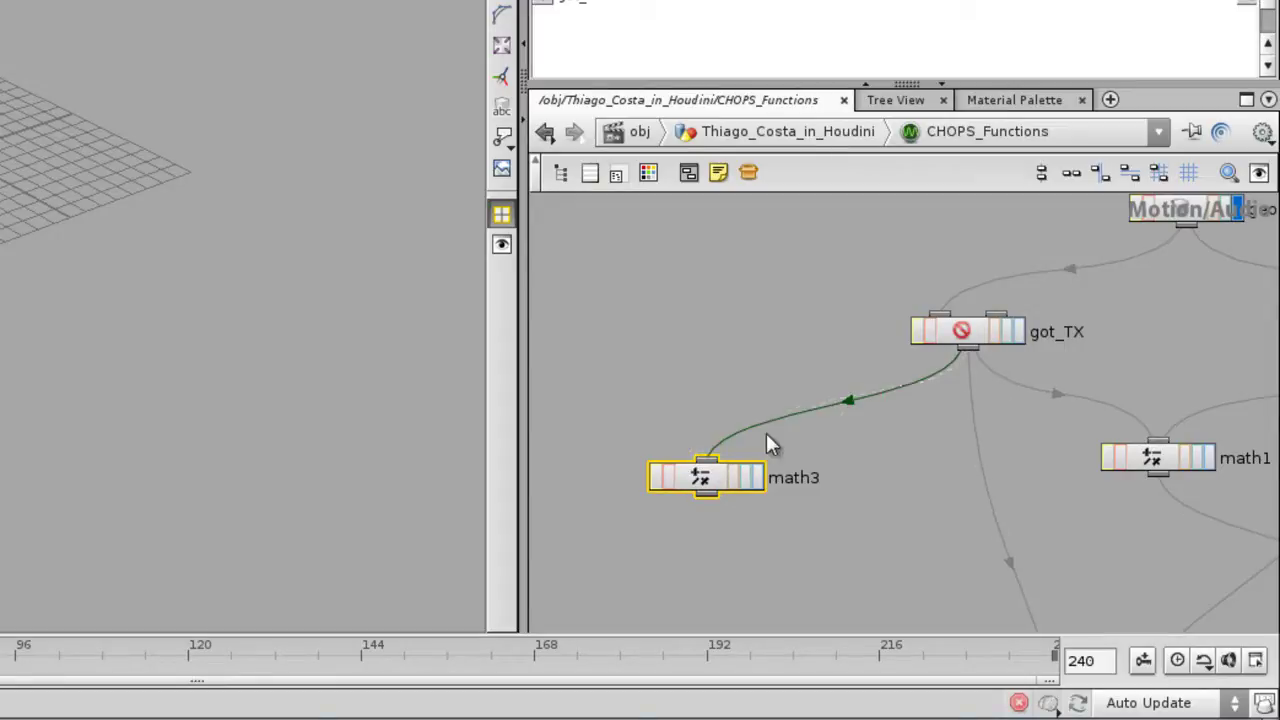
click(714, 452)
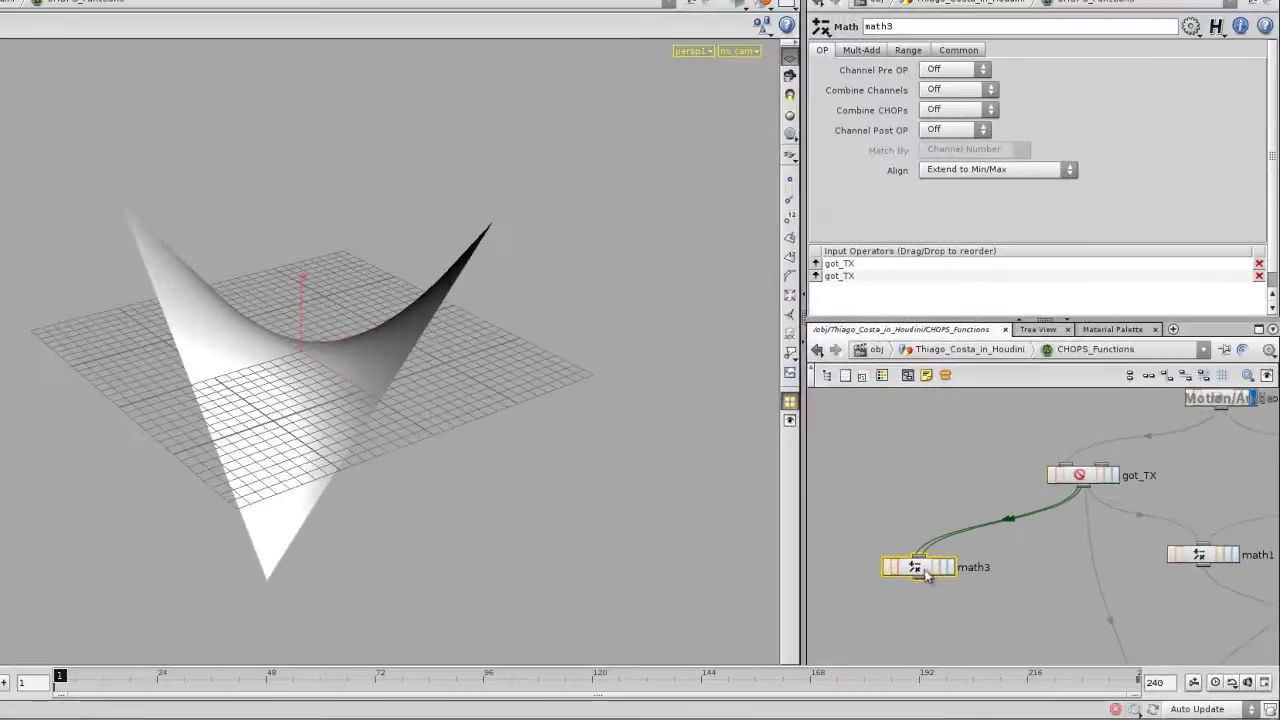
drag(925, 571, 880, 558)
- Add a second Math node, feed got_TZ into it twice and line it up beside math3
scroll(960, 553, down, 1)
middle_drag(960, 553, 907, 525)
key(Tab)
click(1014, 634)
click(977, 558)
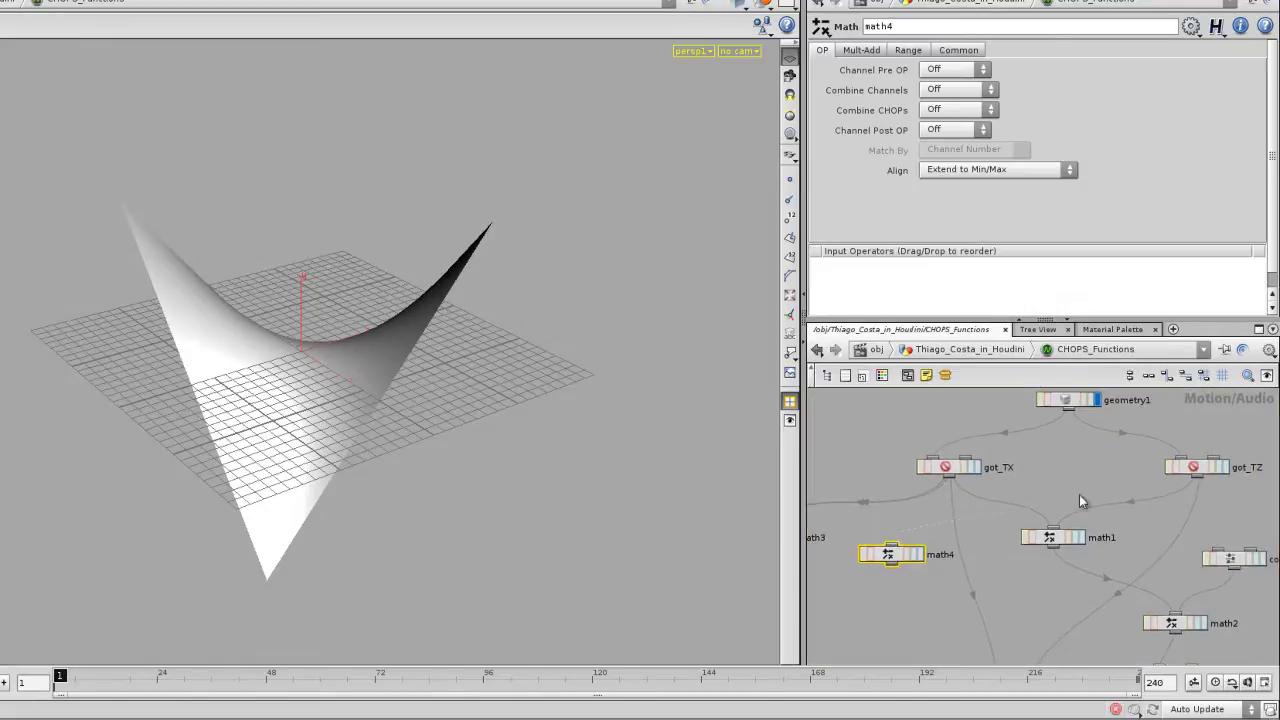
drag(1195, 478, 972, 544)
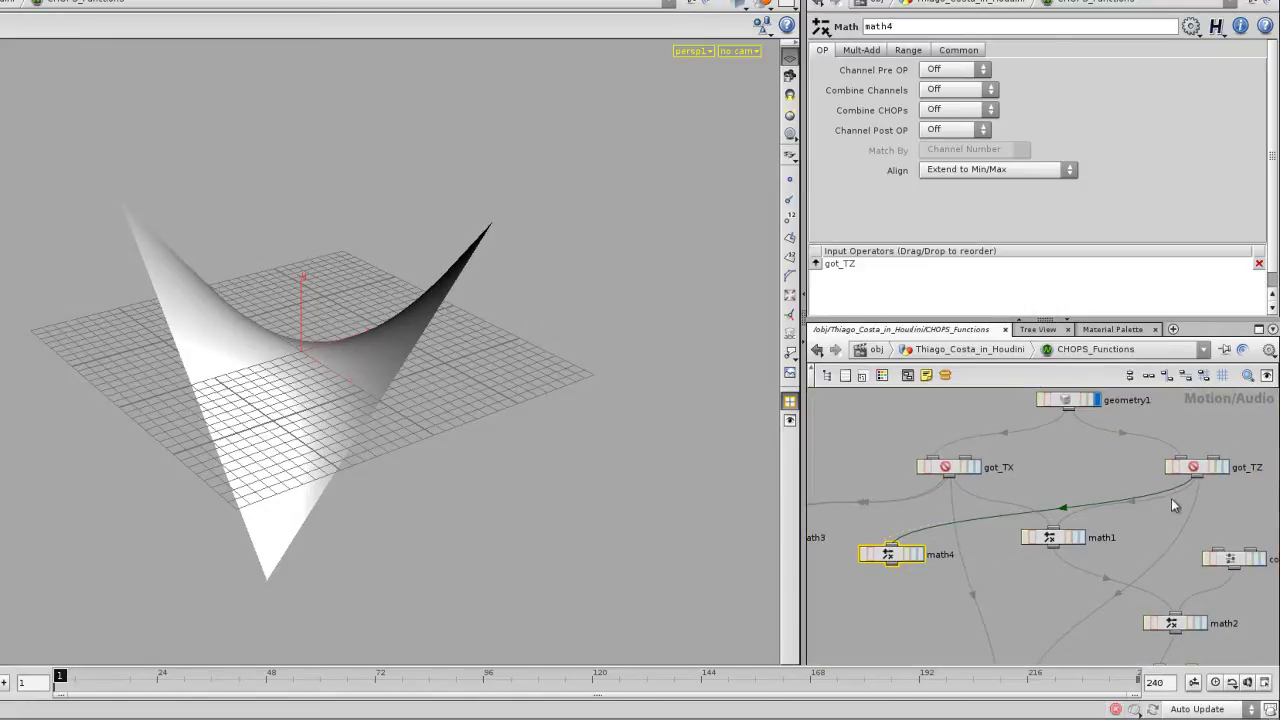
drag(1199, 484, 892, 554)
middle_drag(831, 554, 944, 520)
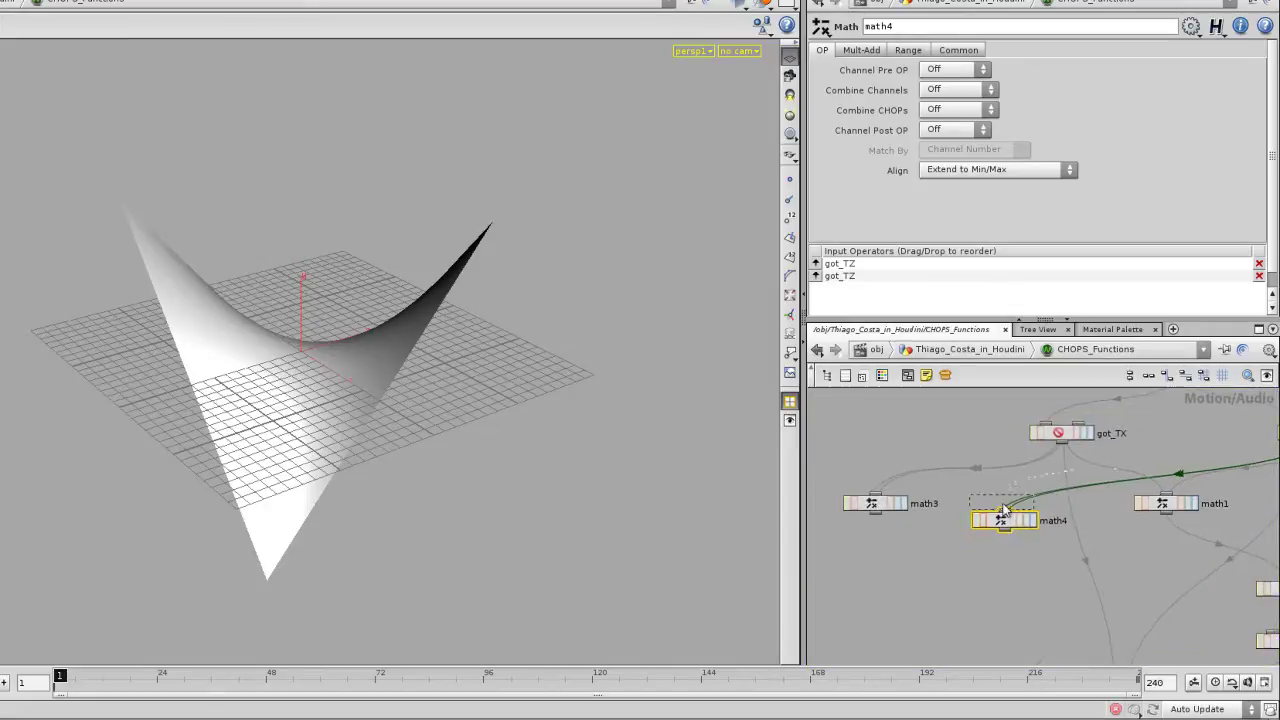
- Add a Math node below math3 and math4, connect both to it and set its Combine CHOPs to Add
key(Tab)
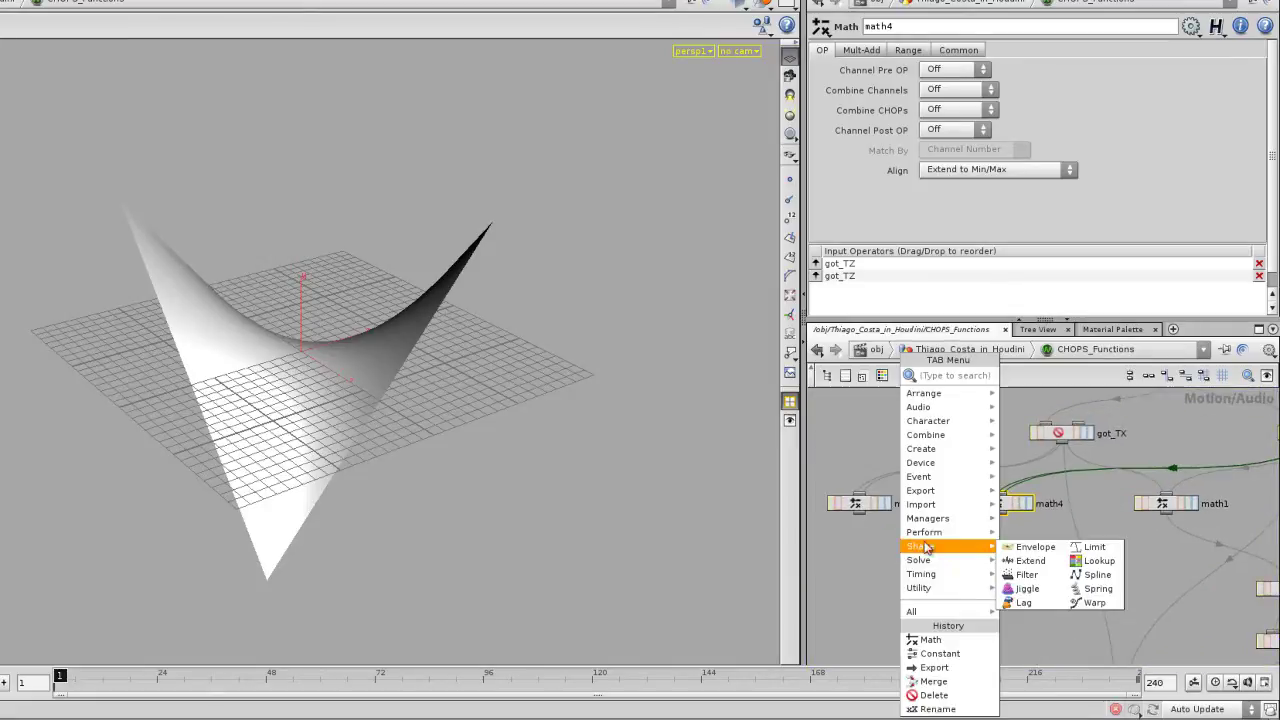
mouse_move(921, 562)
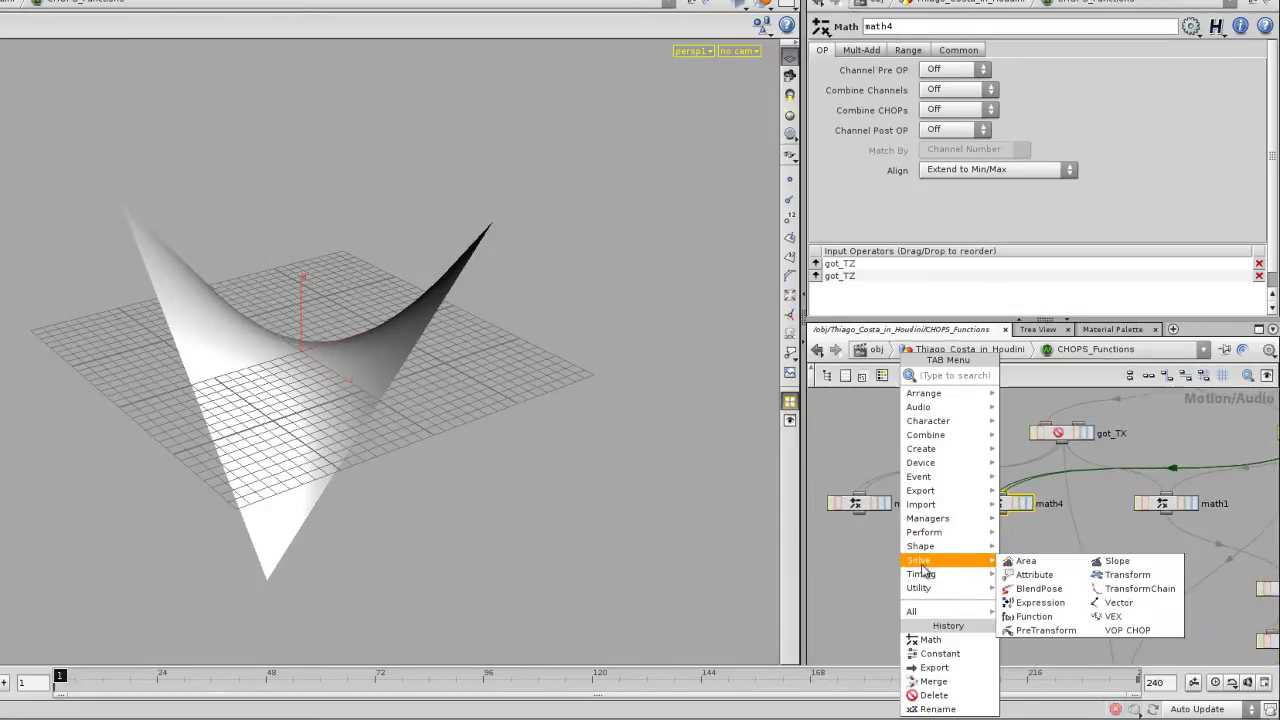
click(930, 639)
click(888, 541)
click(925, 566)
drag(1004, 510, 928, 572)
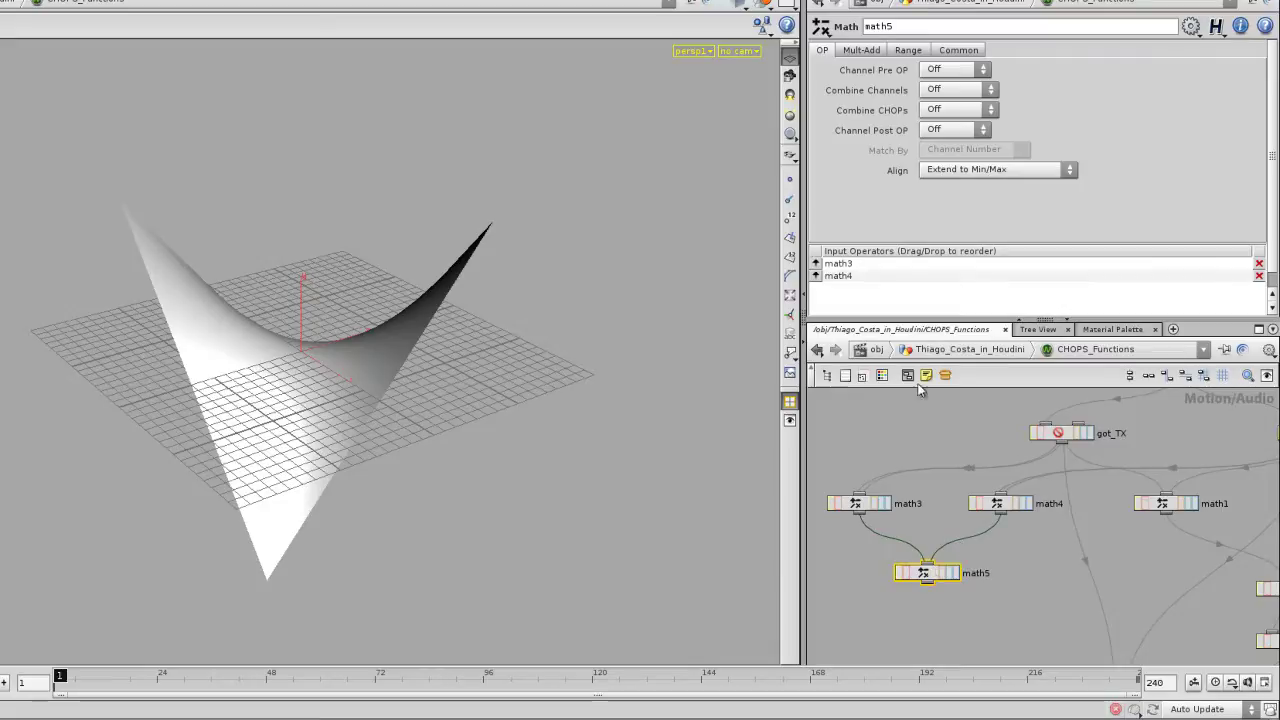
click(952, 109)
click(935, 141)
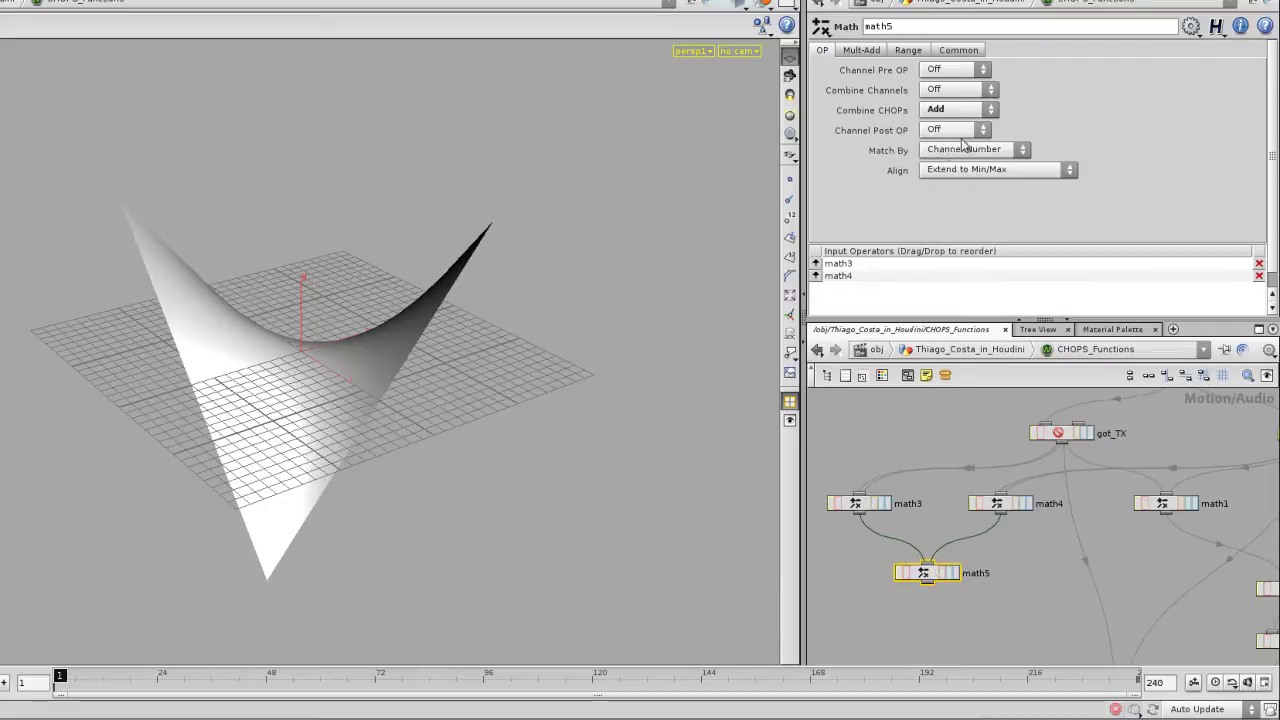
- Set Combine CHOPs to Multiply on both math3 and math4
click(866, 506)
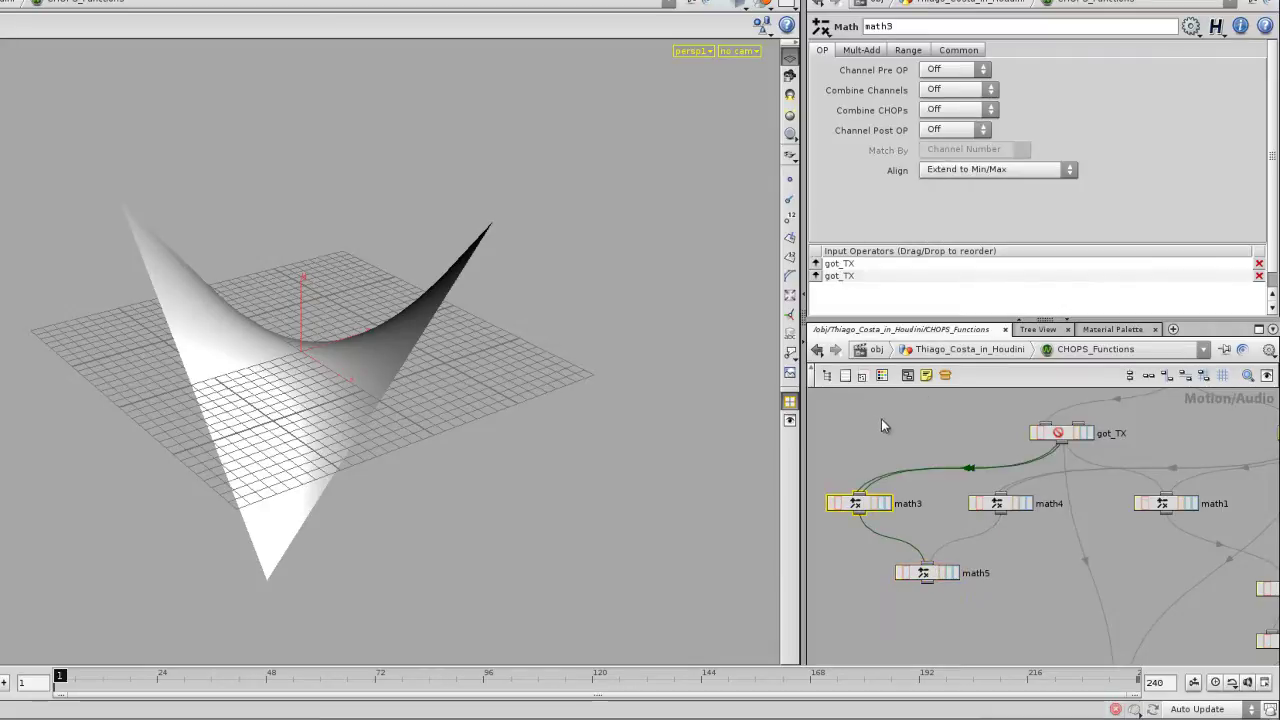
click(942, 112)
click(942, 153)
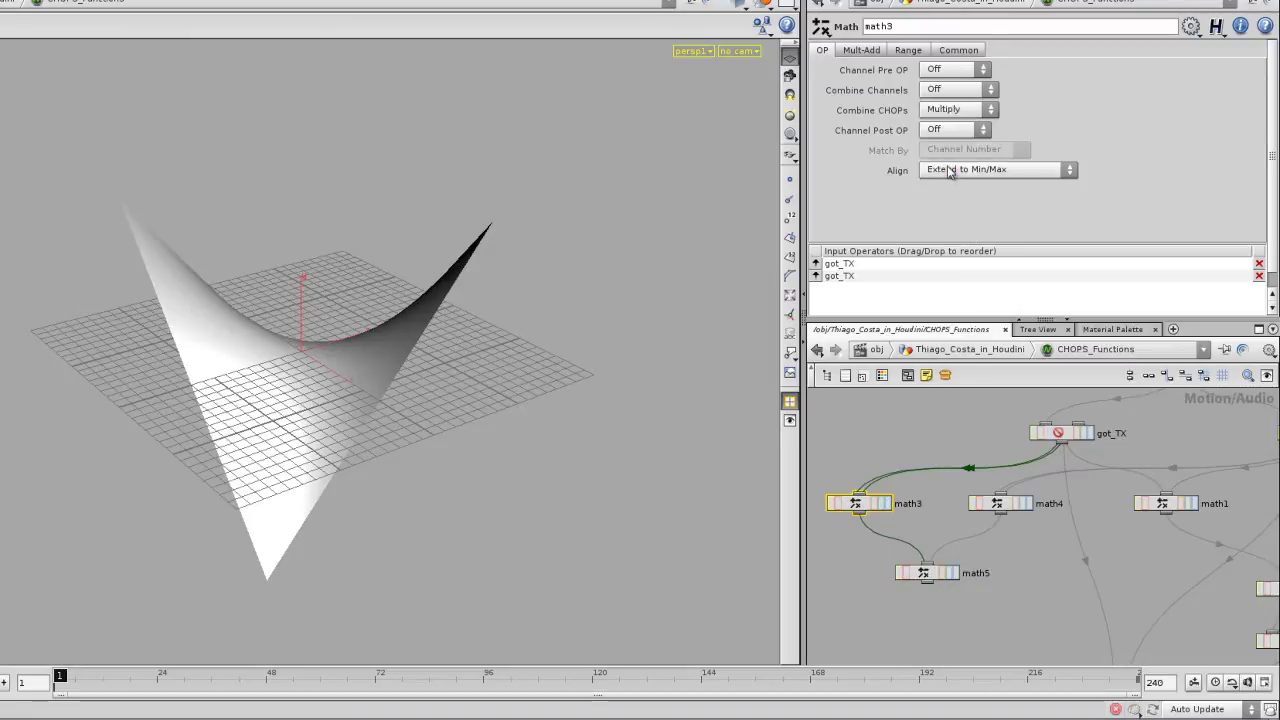
click(1013, 508)
click(945, 110)
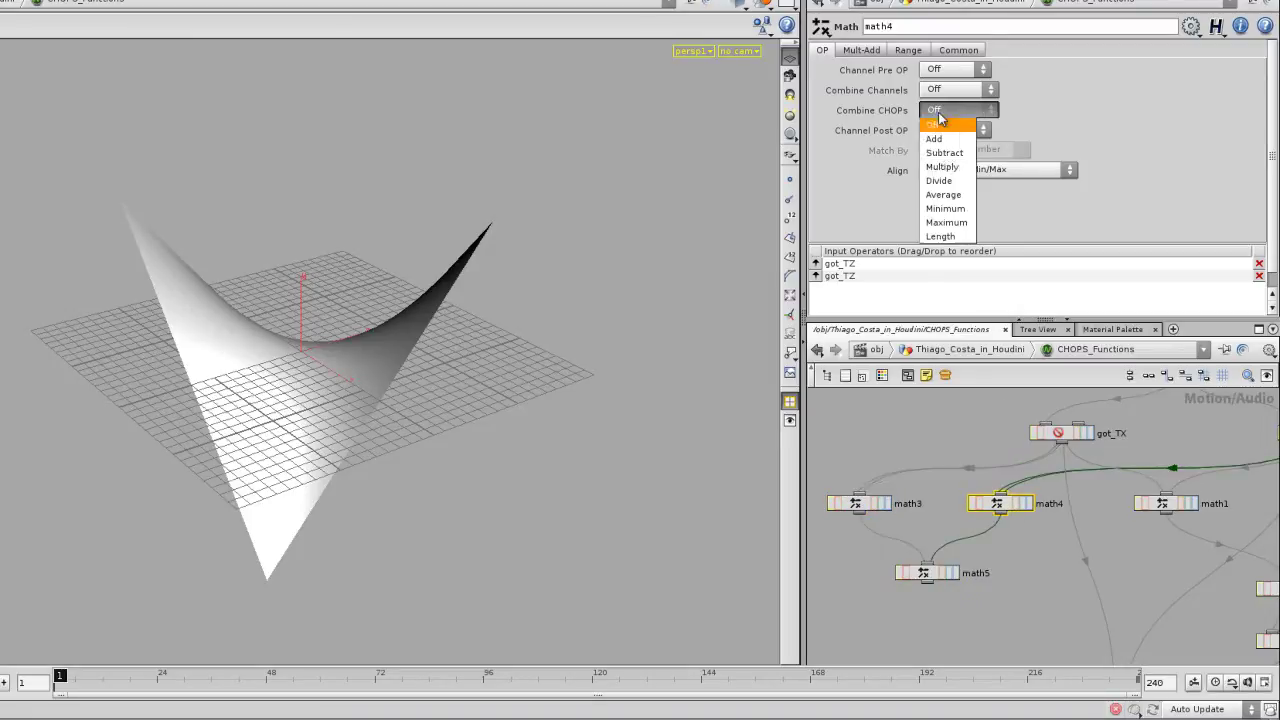
click(945, 163)
- Compare the math3 and math5 settings with the terms of function 2, x^2 + z^2, in the comment
click(857, 505)
scroll(855, 507, up, 2)
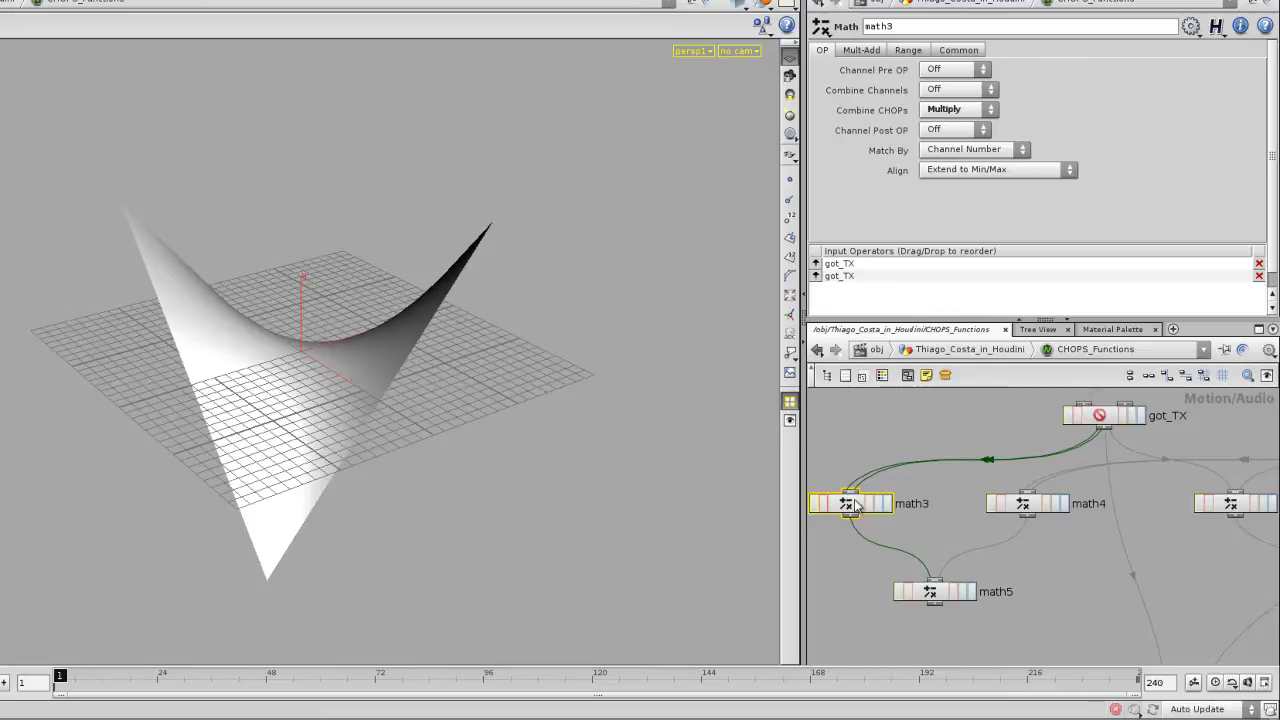
click(945, 596)
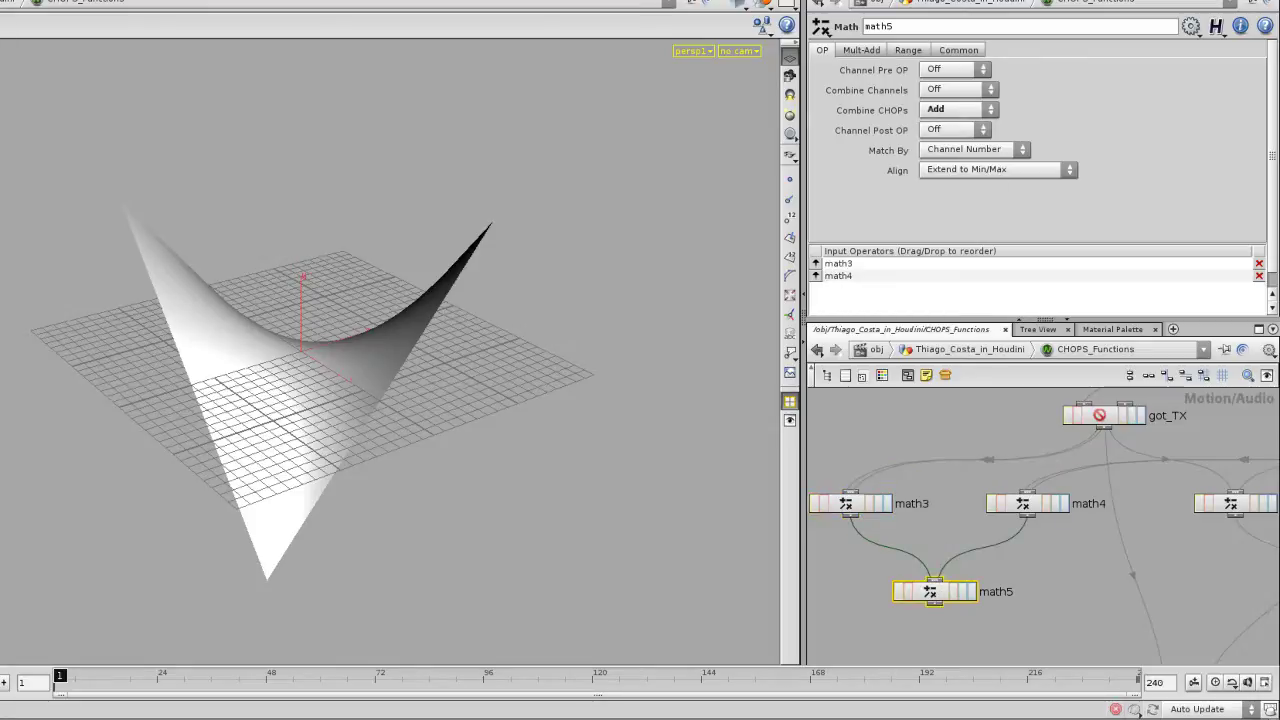
drag(1279, 275, 1022, 270)
click(977, 337)
drag(1002, 337, 1021, 337)
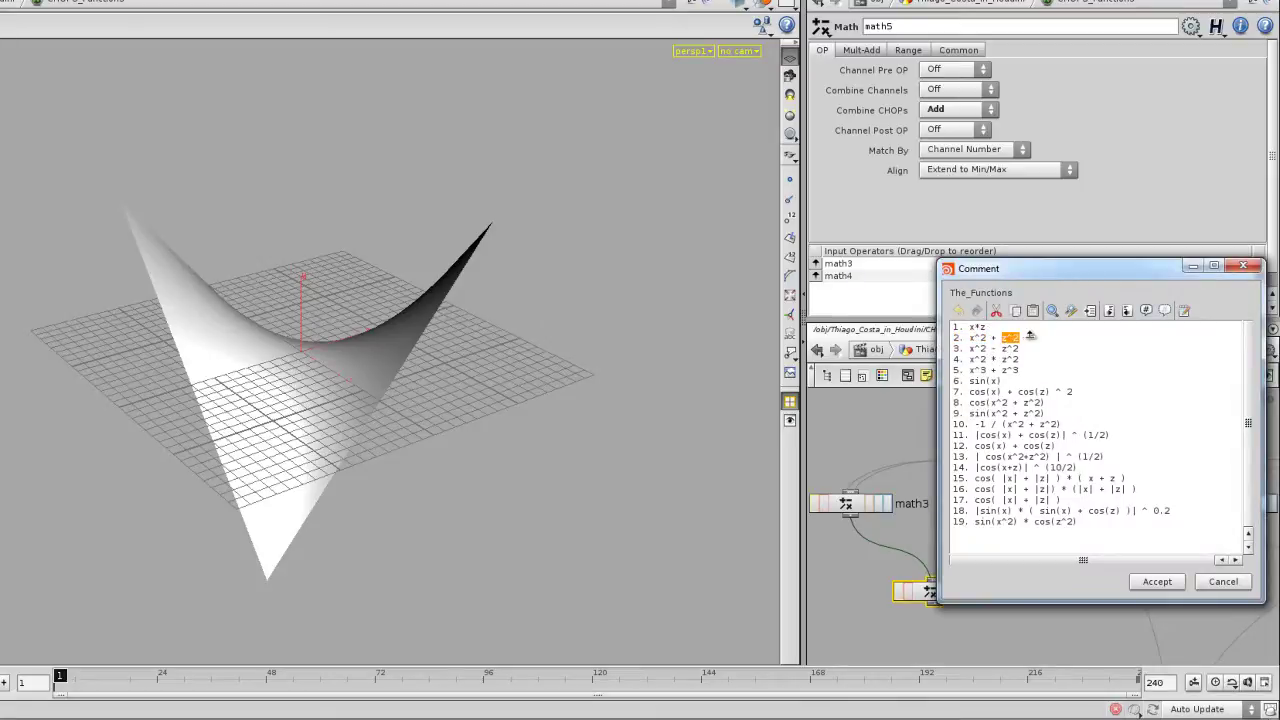
click(990, 338)
drag(1108, 273, 1279, 273)
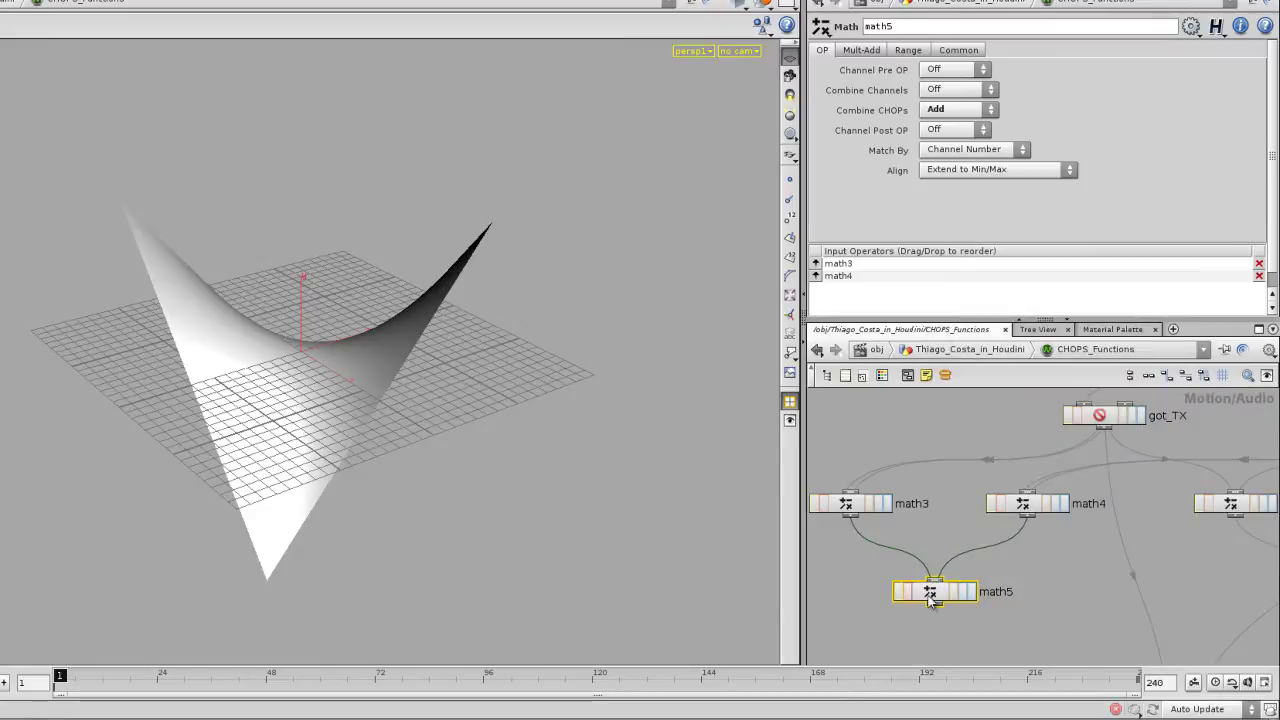
- Add a Rename node below math5, fed by math5, that renames all channels (*) to ty
scroll(972, 584, down, 1)
alt+middle_drag(941, 600, 961, 520)
key(Tab)
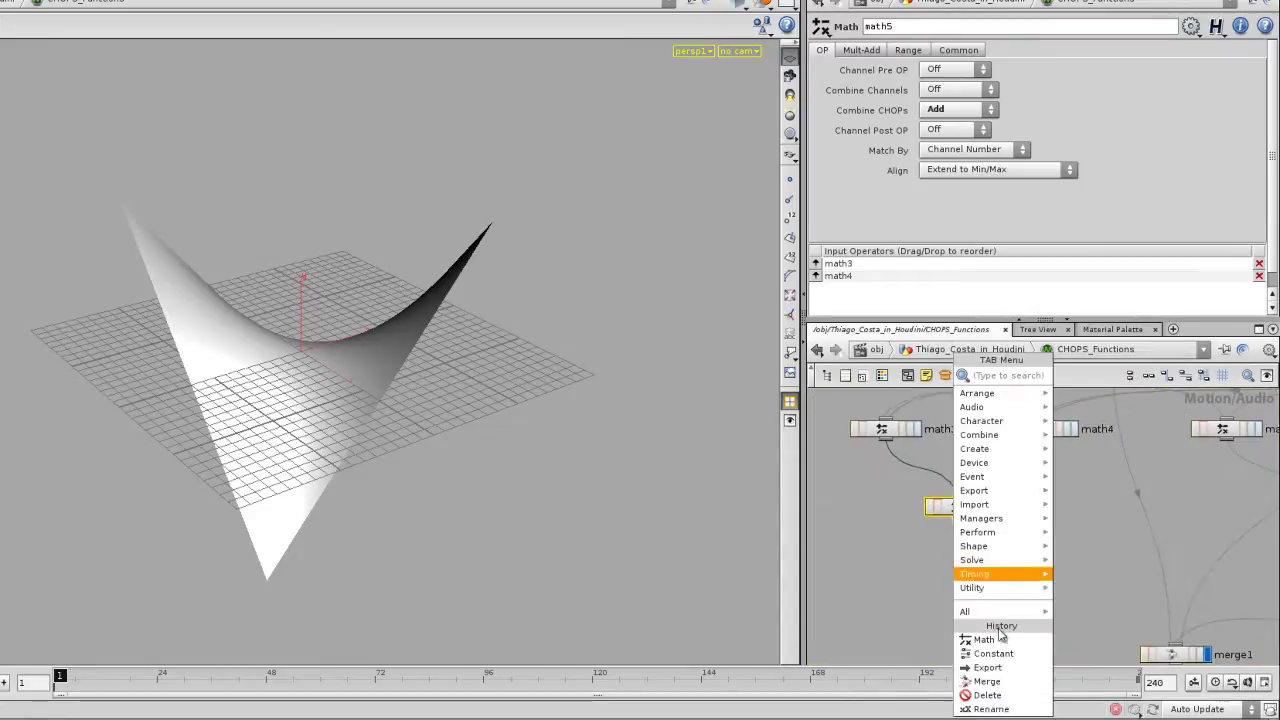
click(1003, 702)
click(960, 565)
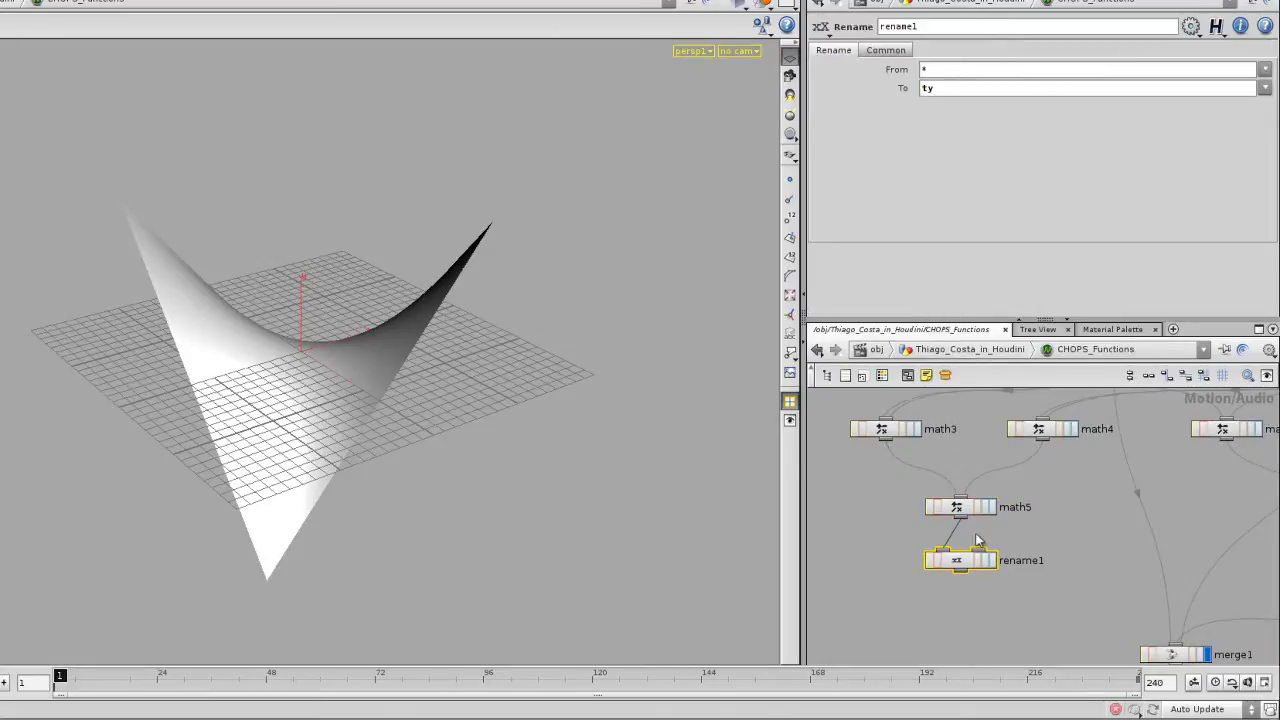
- Add a Merge node below rename1
mouse_move(889, 543)
middle_down()
mouse_move(911, 534)
mouse_move(877, 524)
middle_up()
scroll(877, 524, down, 1)
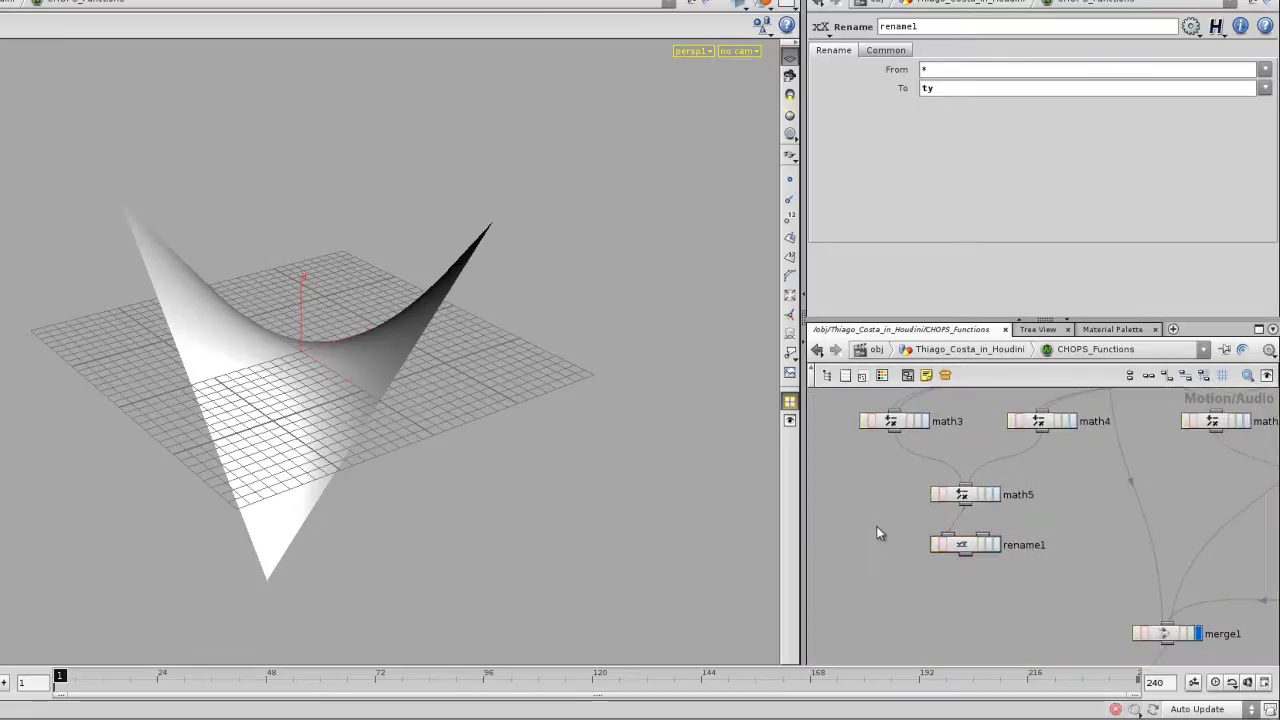
key(Tab)
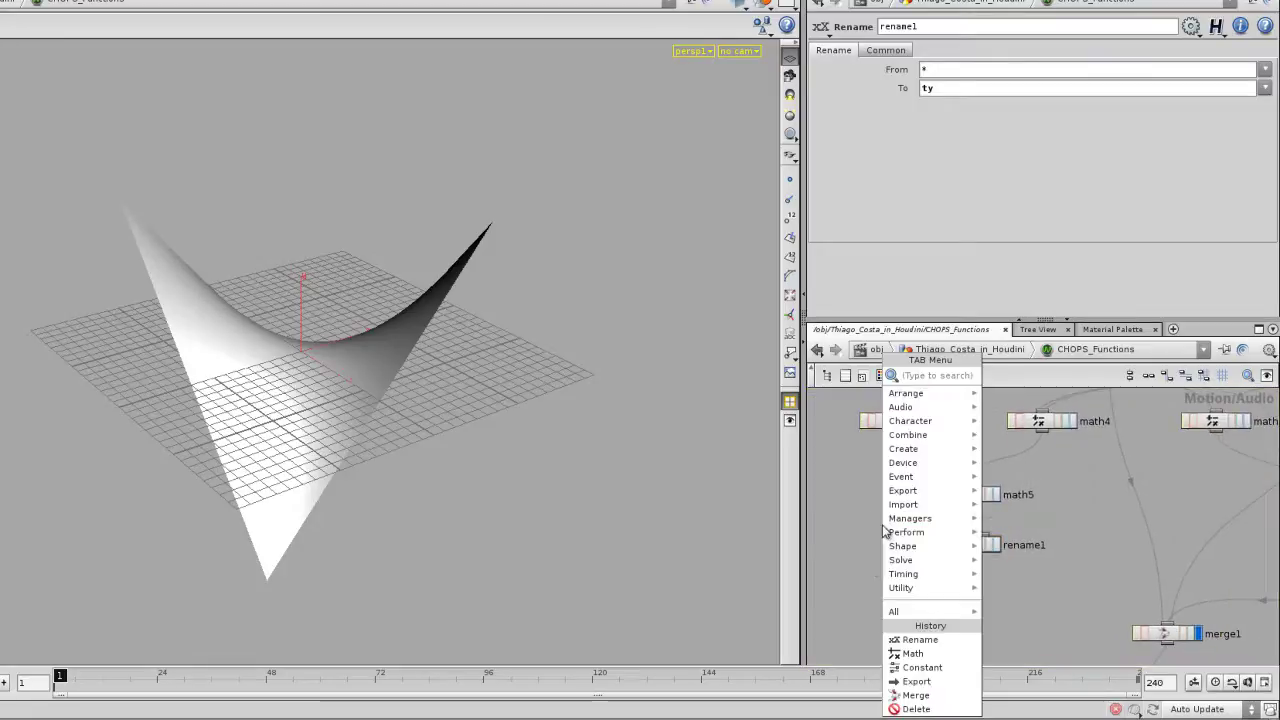
click(928, 694)
click(932, 626)
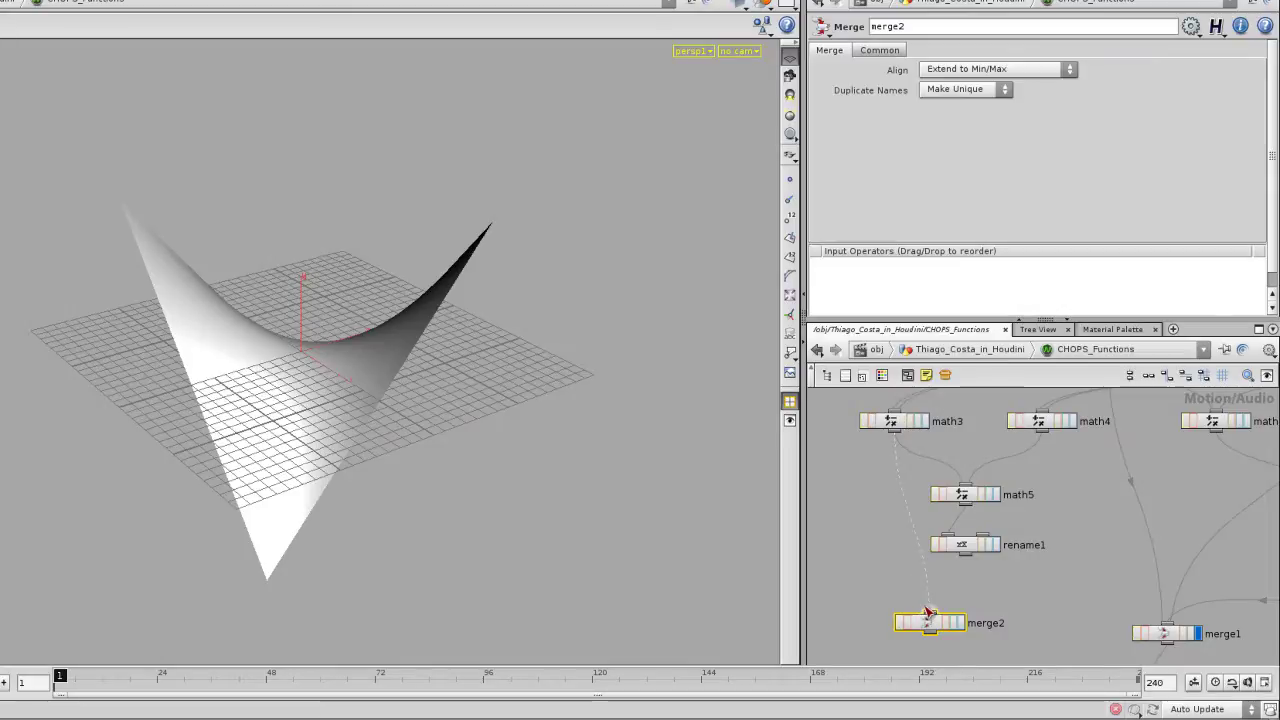
- Connect got_TX to the input of merge2
scroll(931, 578, down, 2)
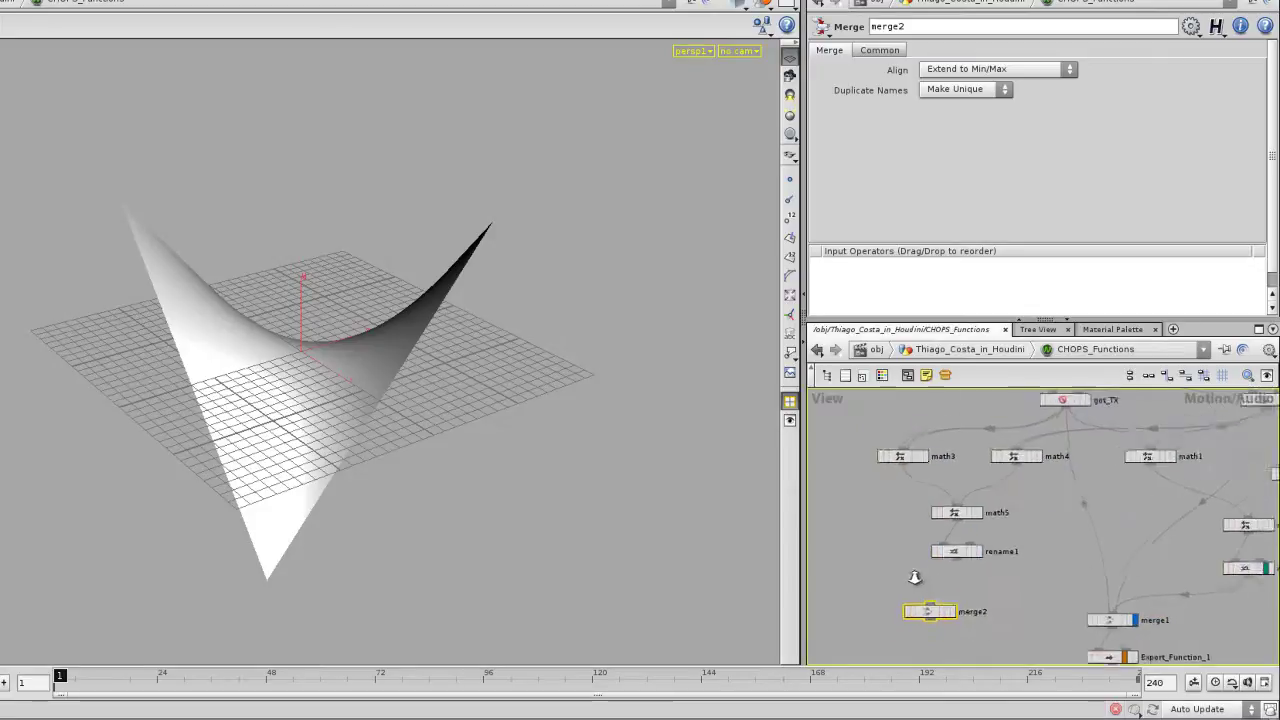
middle_drag(1039, 523, 1041, 508)
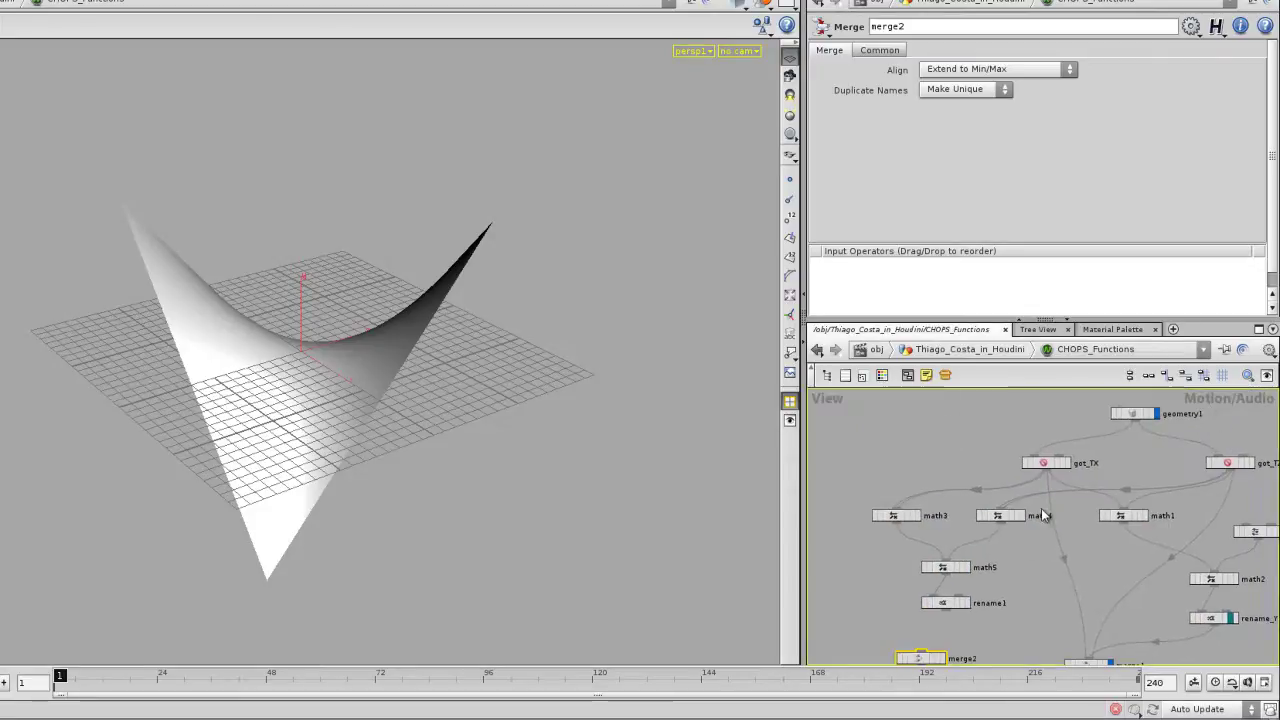
middle_drag(884, 605, 911, 479)
scroll(911, 485, up, 2)
click(956, 541)
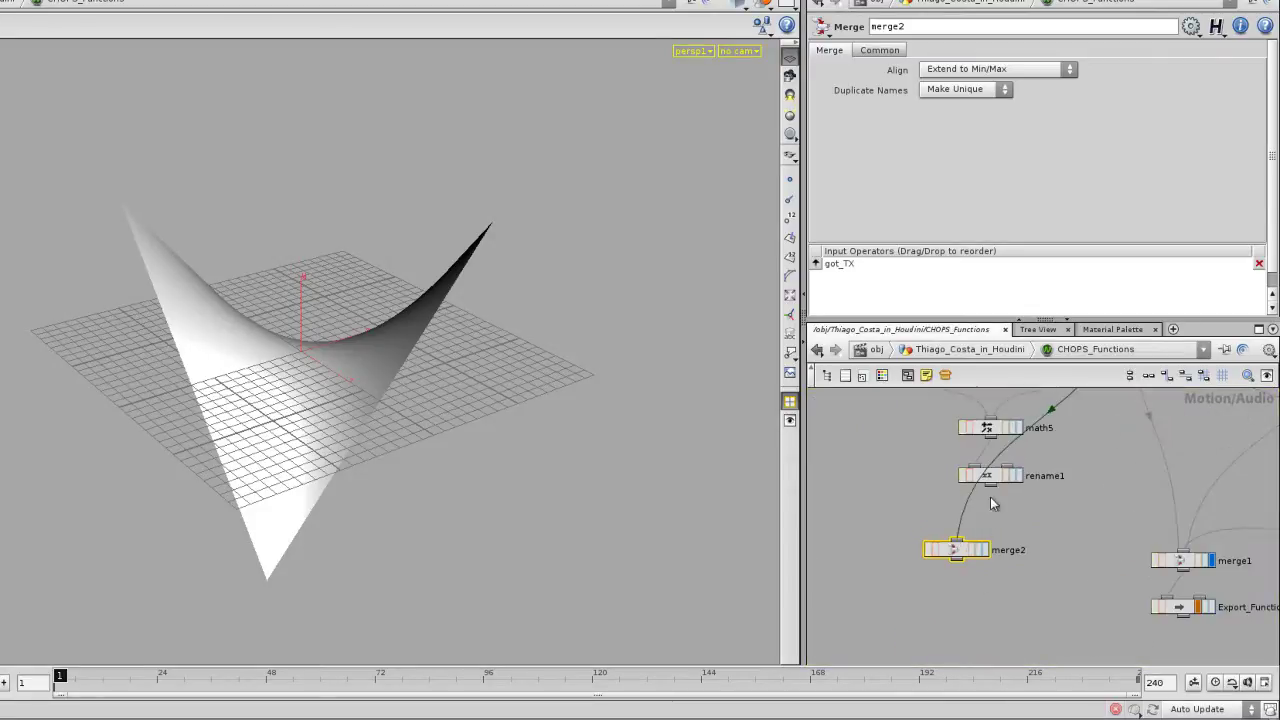
- Connect rename1 and got_TZ to the inputs of merge2
click(964, 542)
middle_drag(1158, 444, 1013, 496)
scroll(1031, 500, down, 1)
click(1148, 433)
click(898, 546)
click(1062, 494)
- Add an Export node directly below merge2, fed by merge2
scroll(1040, 571, up, 3)
scroll(1050, 580, up, 1)
key(Tab)
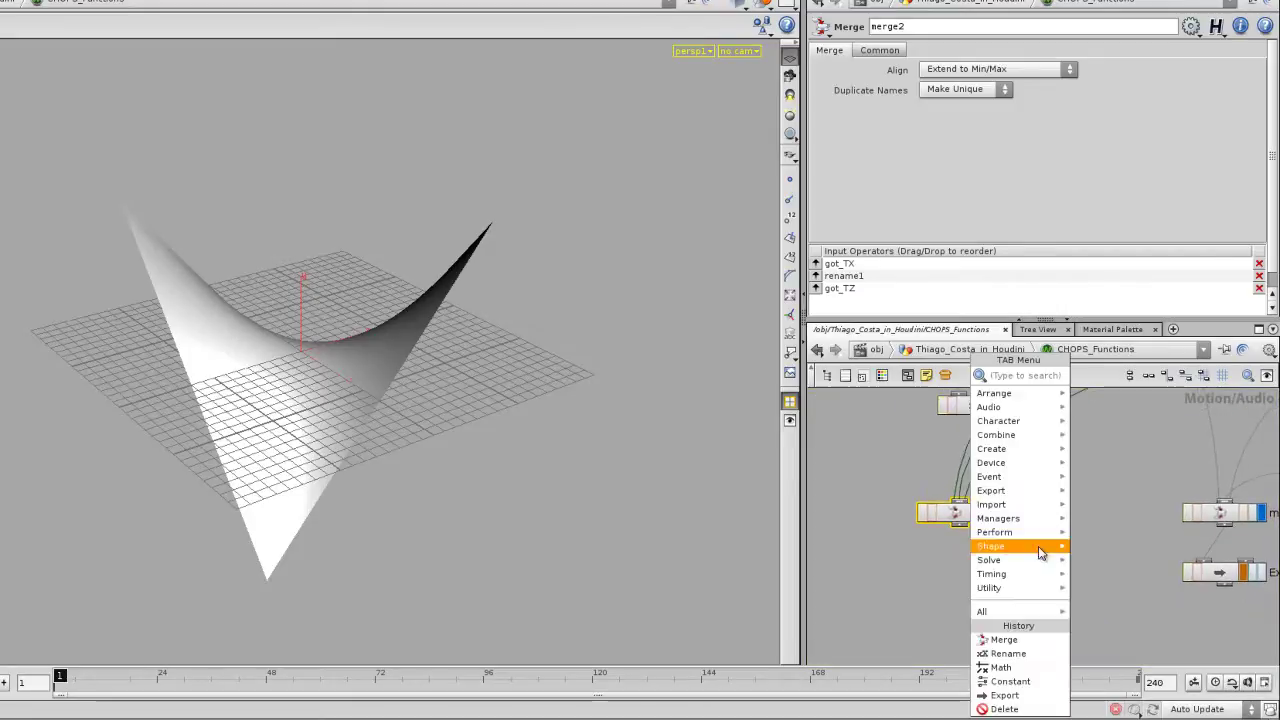
click(1025, 695)
click(968, 596)
click(946, 581)
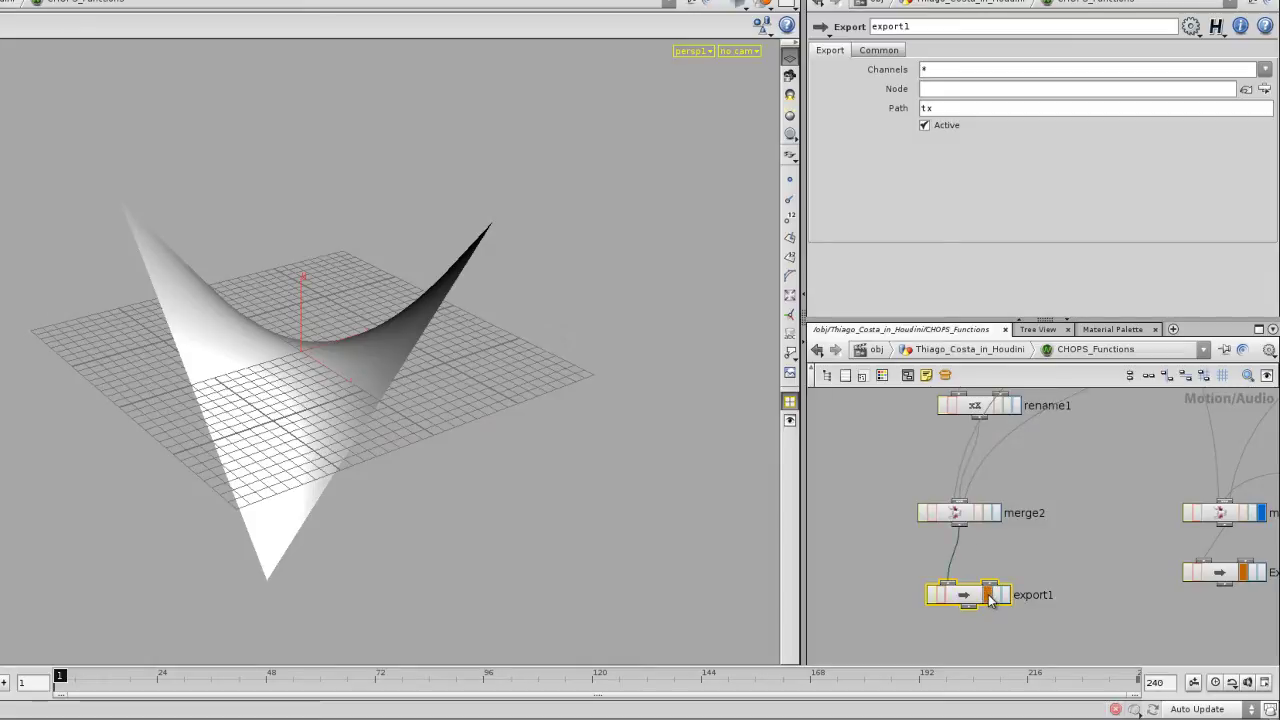
middle_drag(1051, 580, 1007, 564)
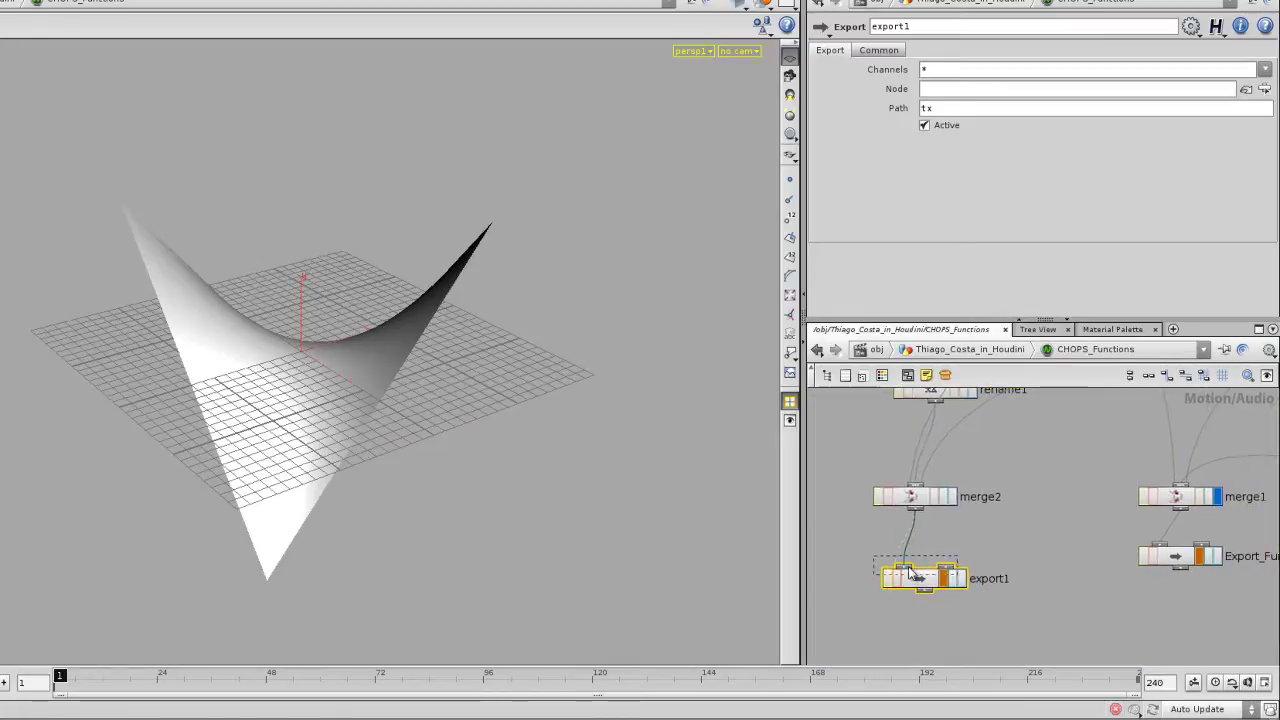
drag(915, 577, 906, 566)
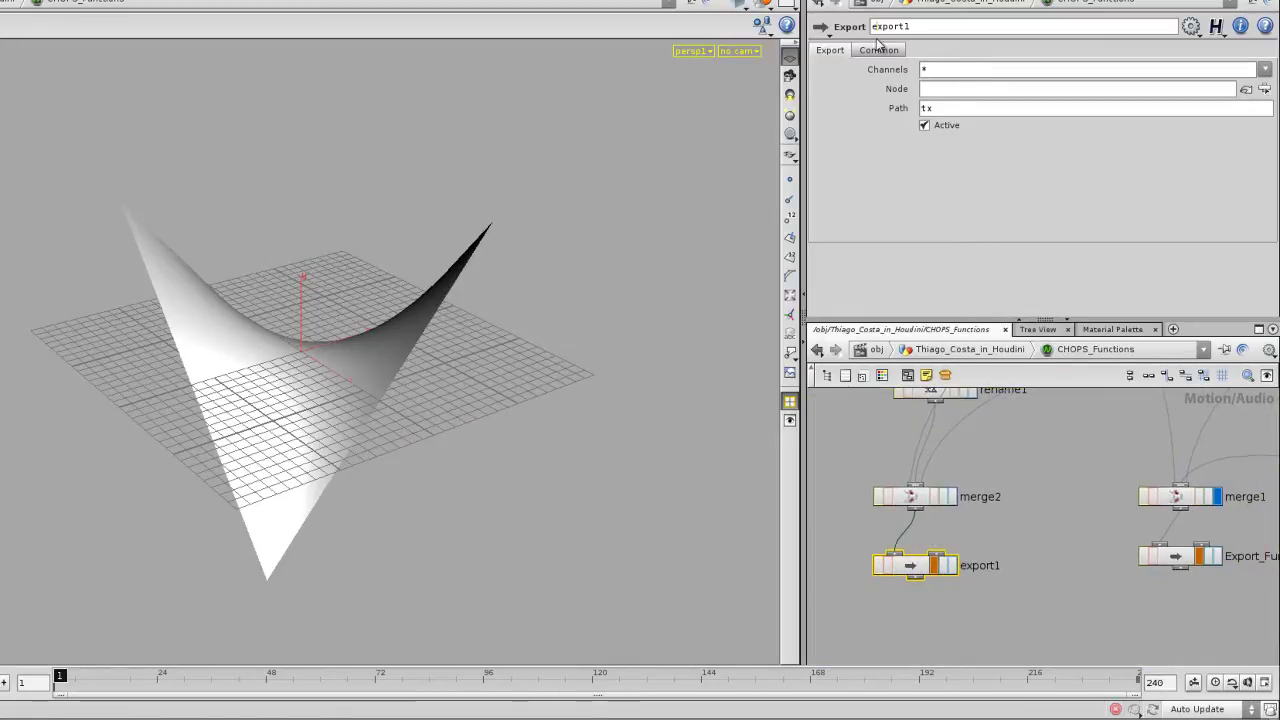
- Rename the new export node to Export_Function_2
key(Return)
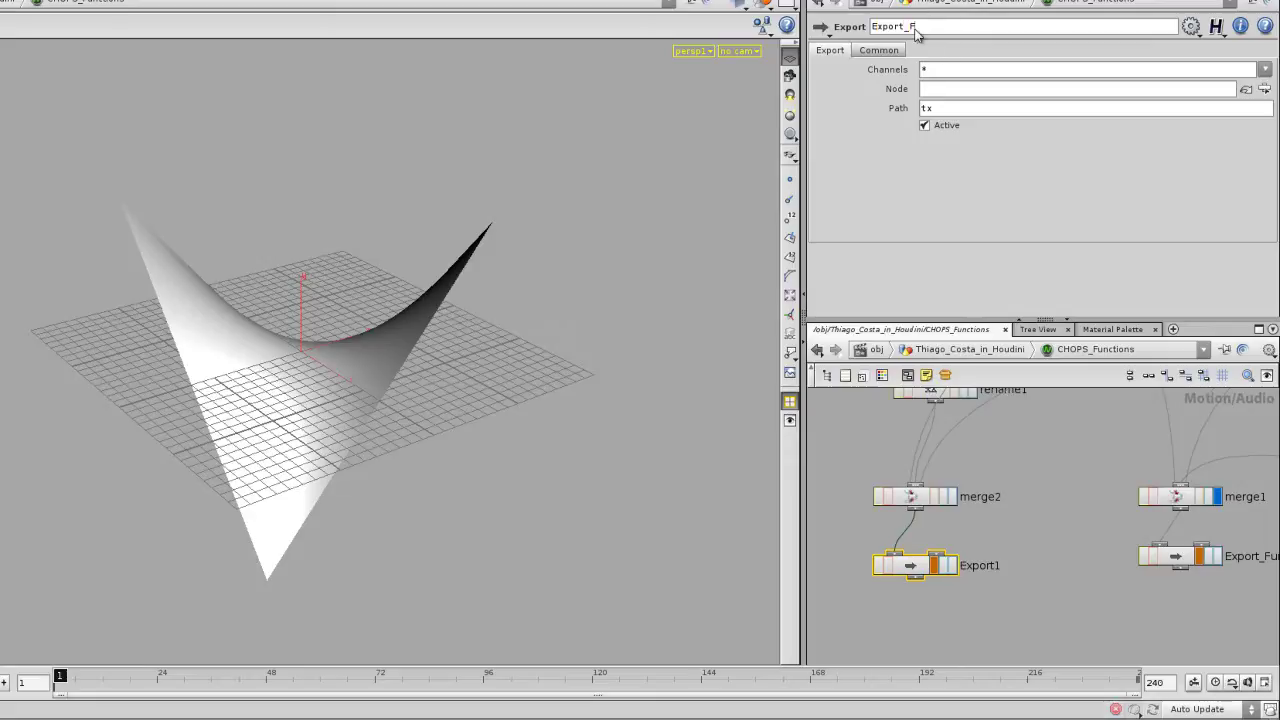
text(2)
key(Return)
- Go back up to the Thiago_Costa_in_Houdini geometry network, rename channel1 to graph_1 and move it aside below CHOPS
key(u)
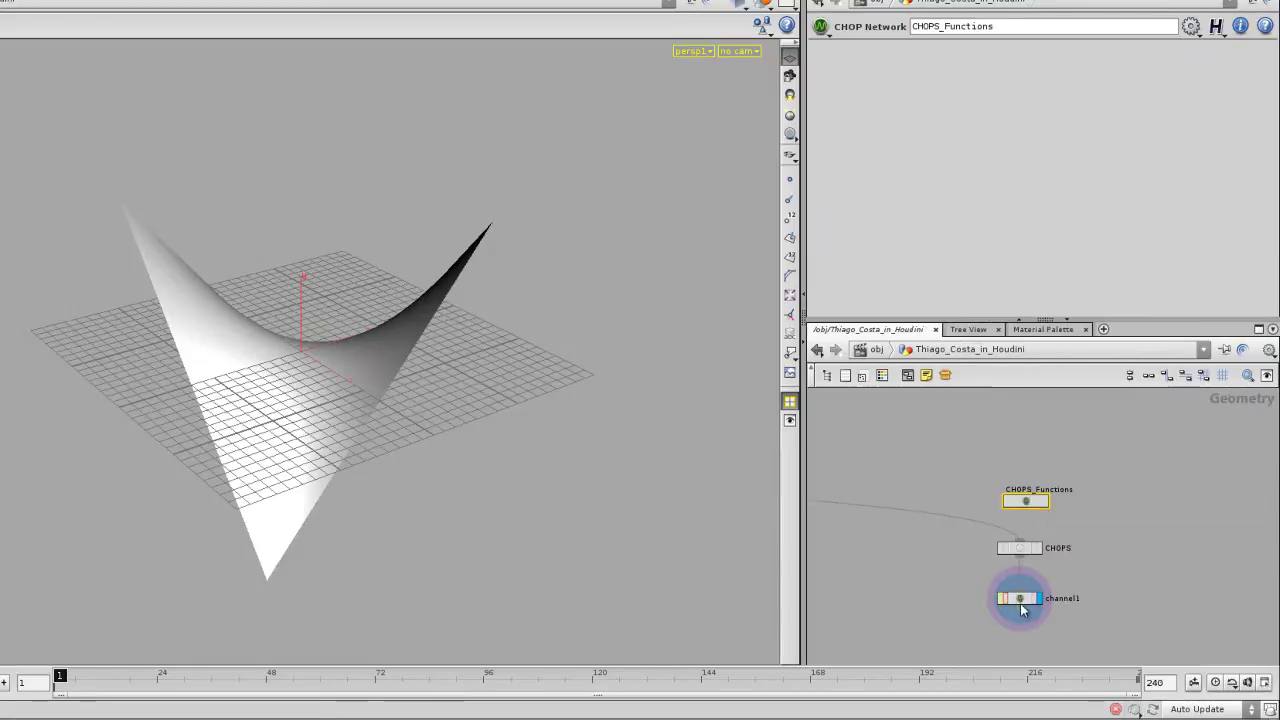
drag(947, 600, 950, 601)
click(950, 601)
middle_drag(1007, 606, 972, 563)
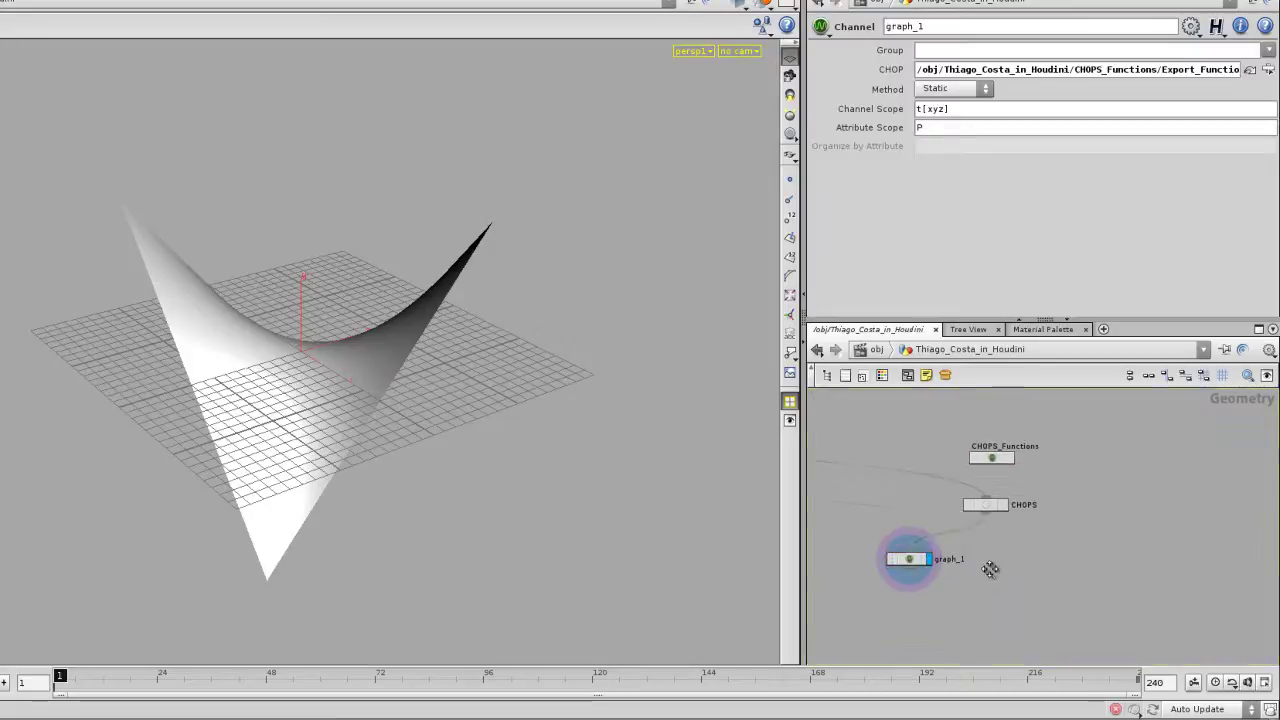
middle_drag(990, 569, 955, 551)
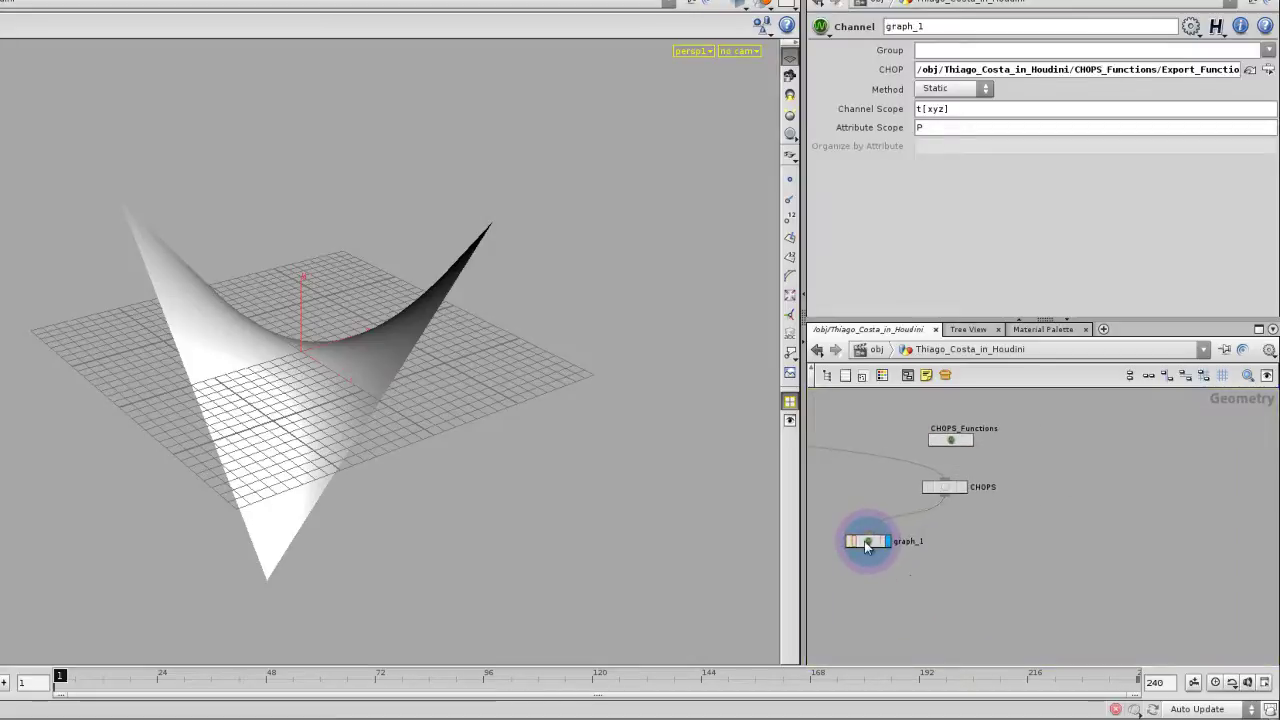
- Add a Channel node below CHOPS, fed by the CHOPS null, and name it graph_2
key(Tab)
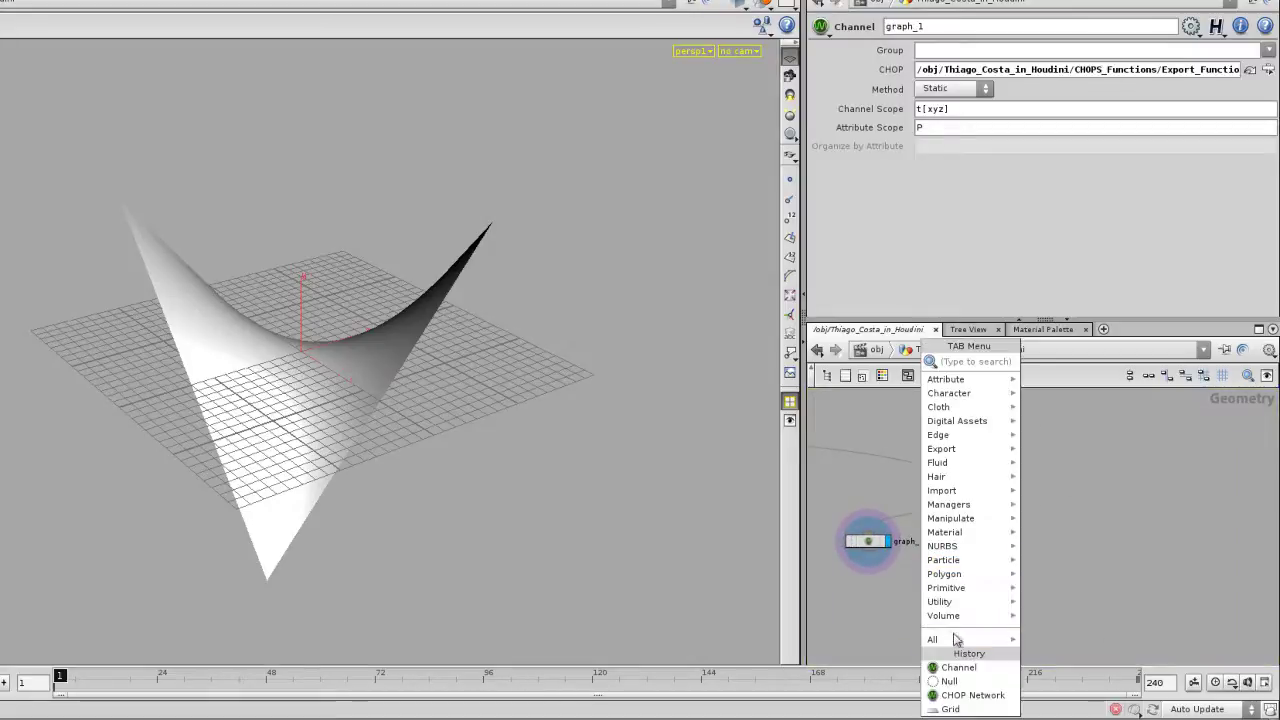
click(945, 663)
click(943, 598)
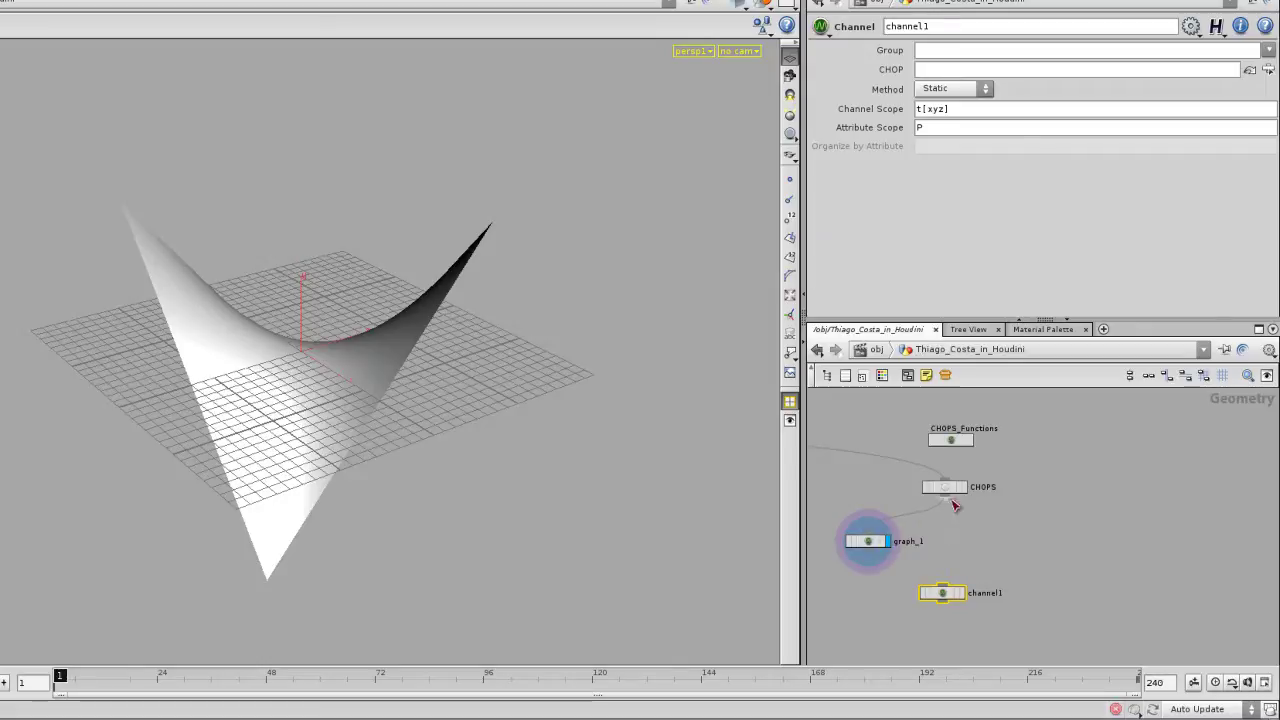
click(945, 586)
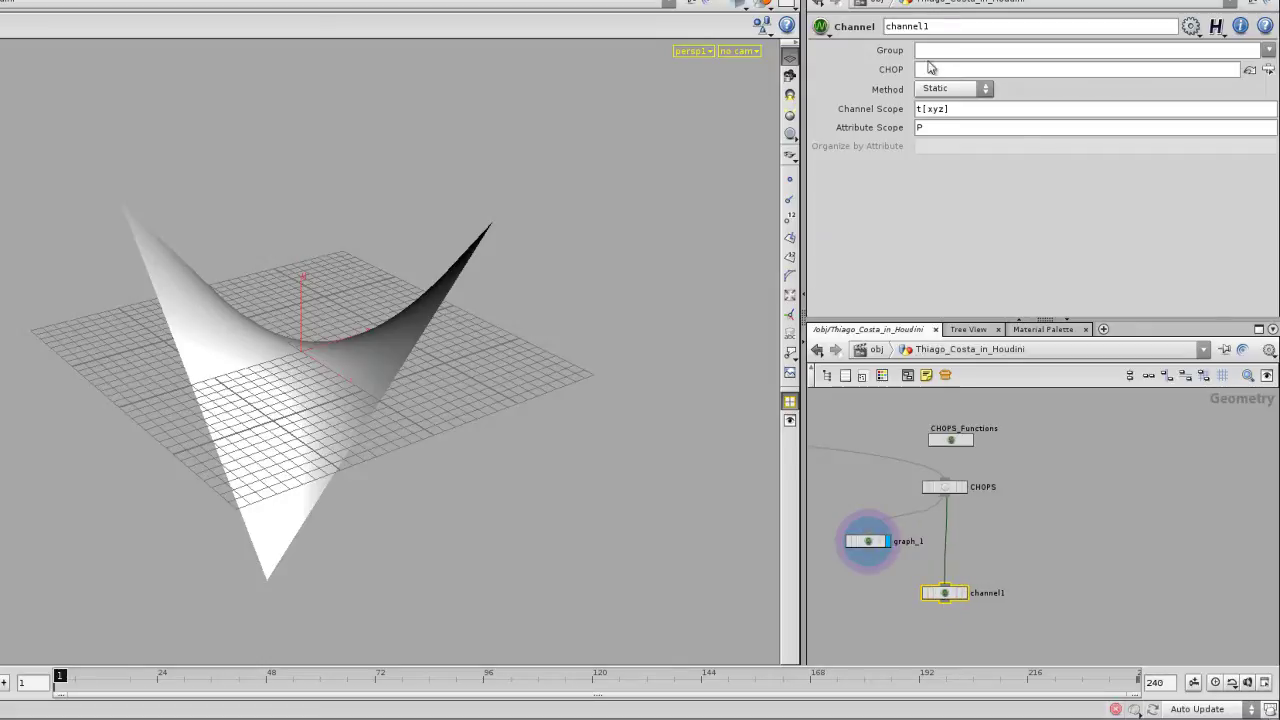
text(graph_1)
drag(951, 601, 932, 585)
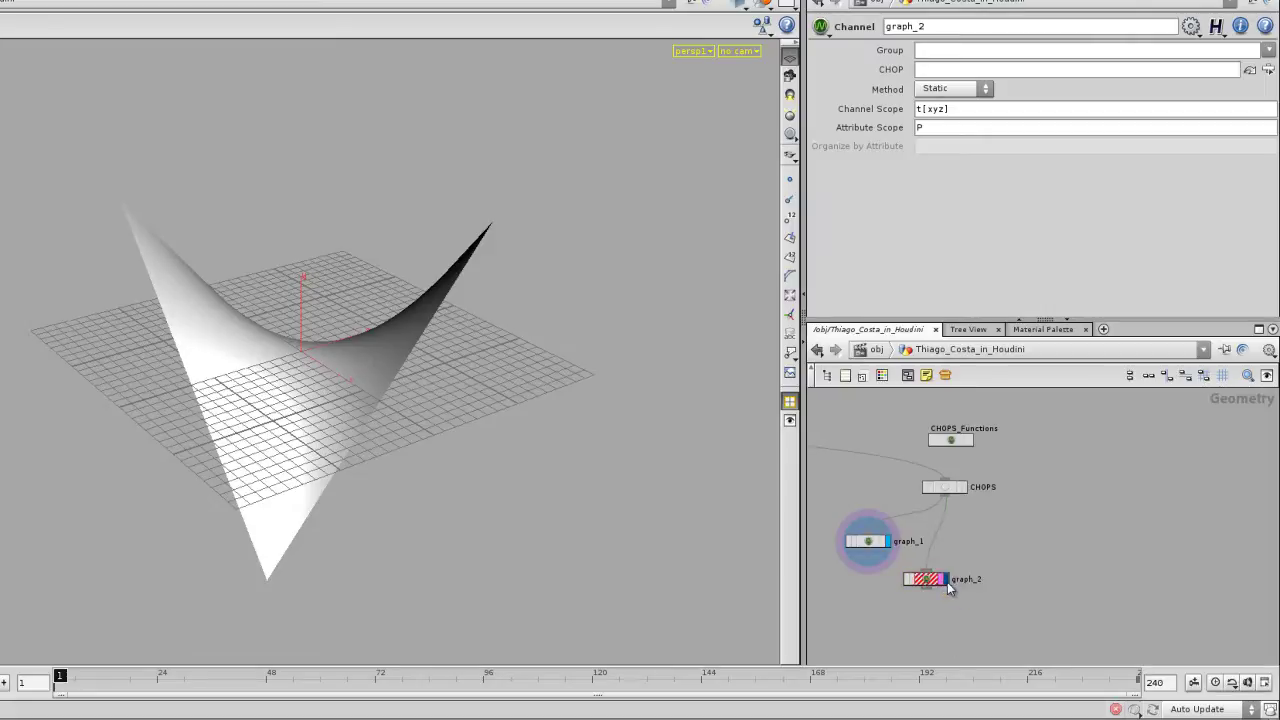
- Display graph_2 and set its CHOP to Export_Function_2 from CHOPS_Functions
click(945, 580)
click(1268, 69)
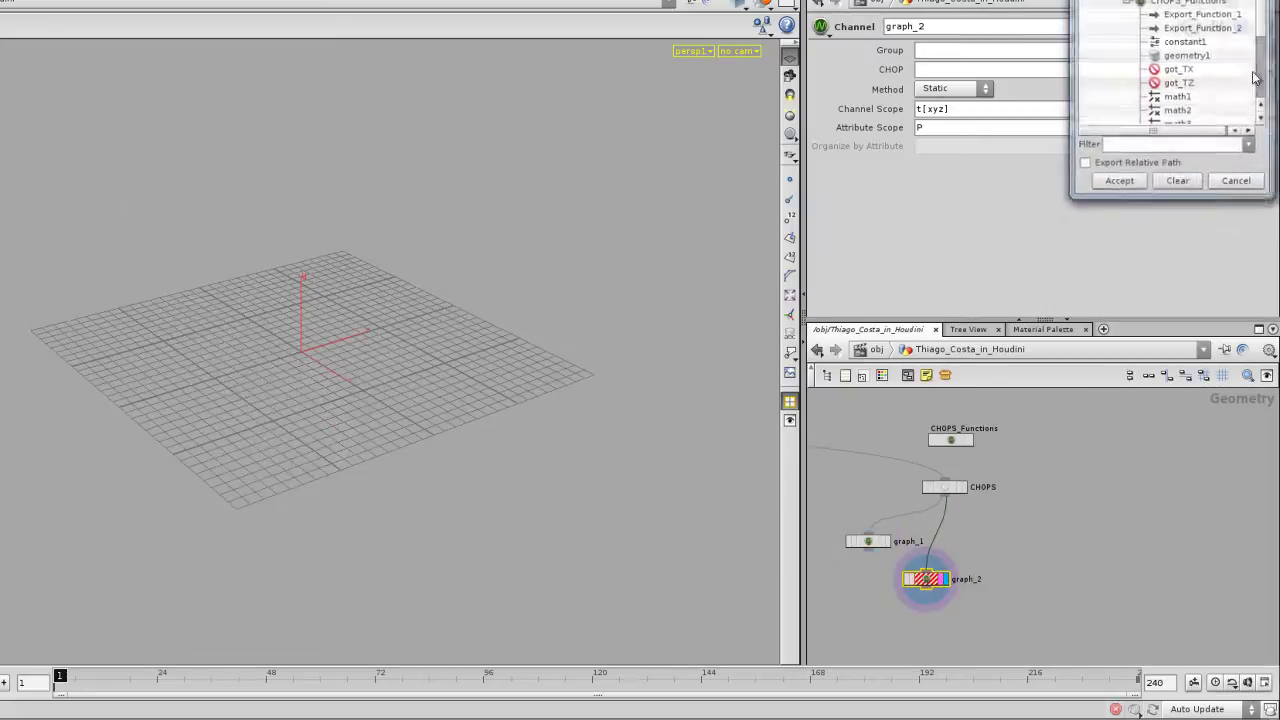
click(1190, 28)
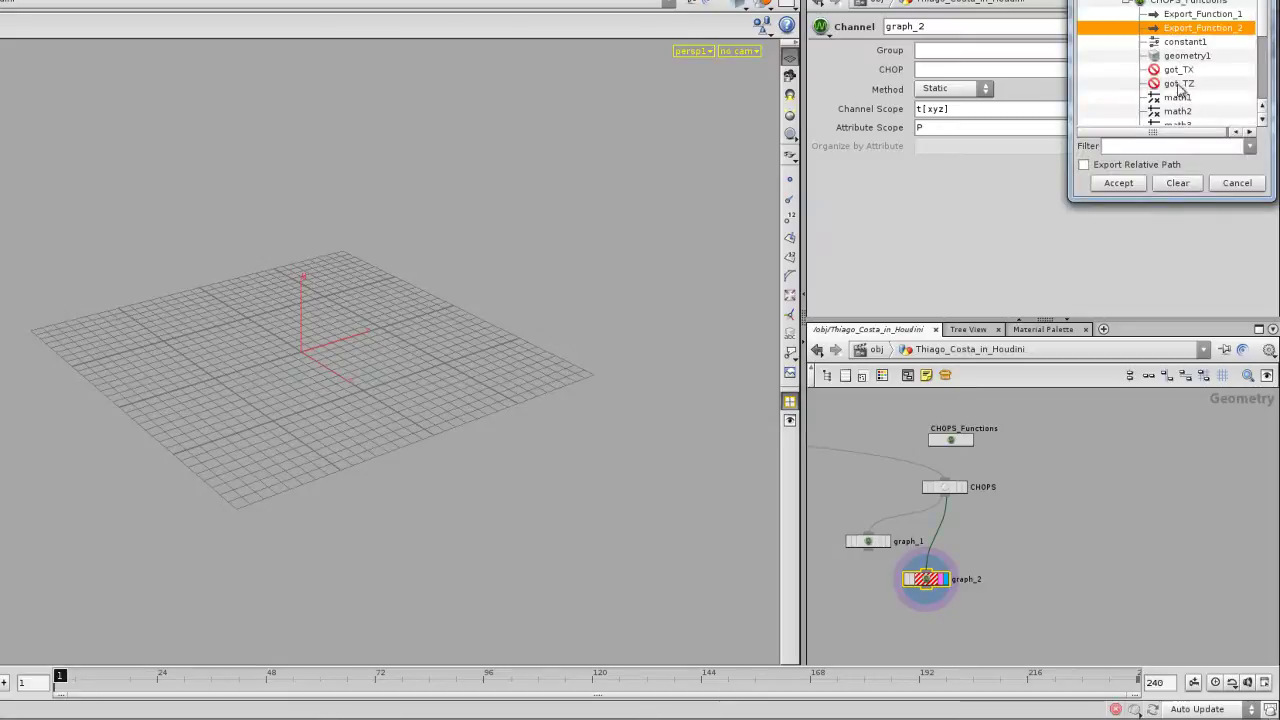
click(1118, 183)
- Compare the tall graph_2 surface in the scene with the reference image of graphs
drag(541, 292, 555, 482)
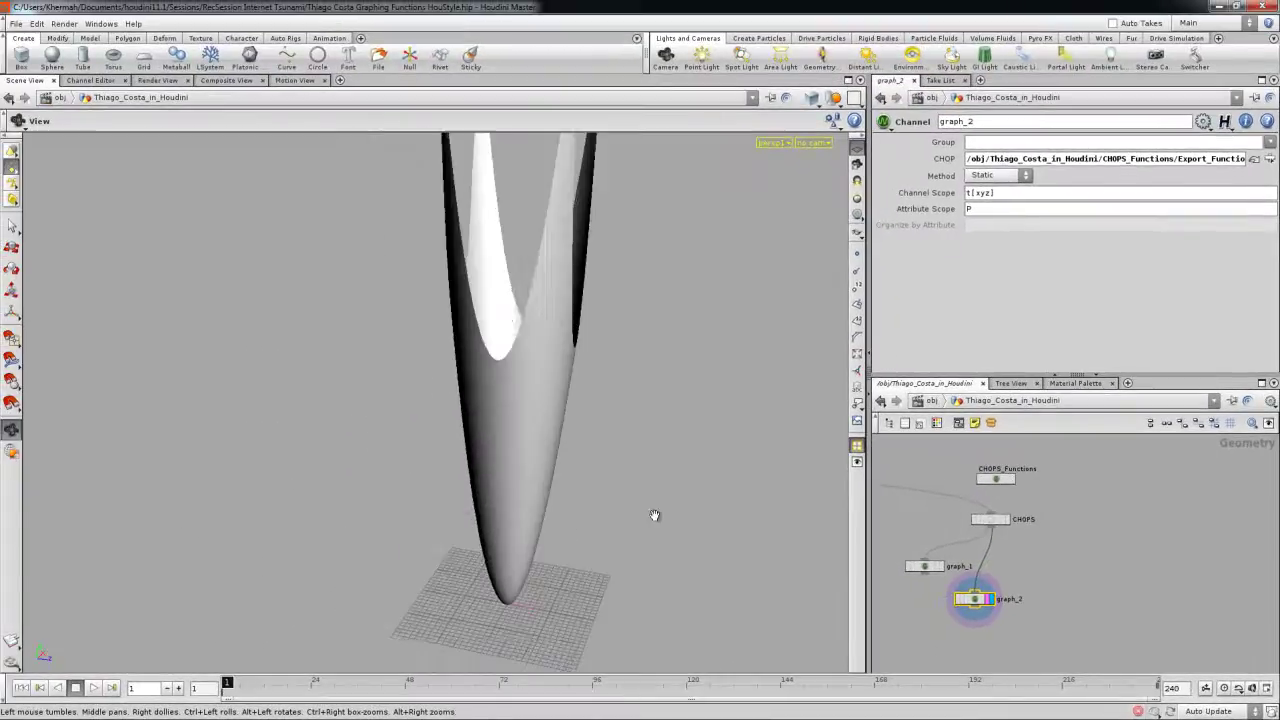
drag(503, 334, 296, 112)
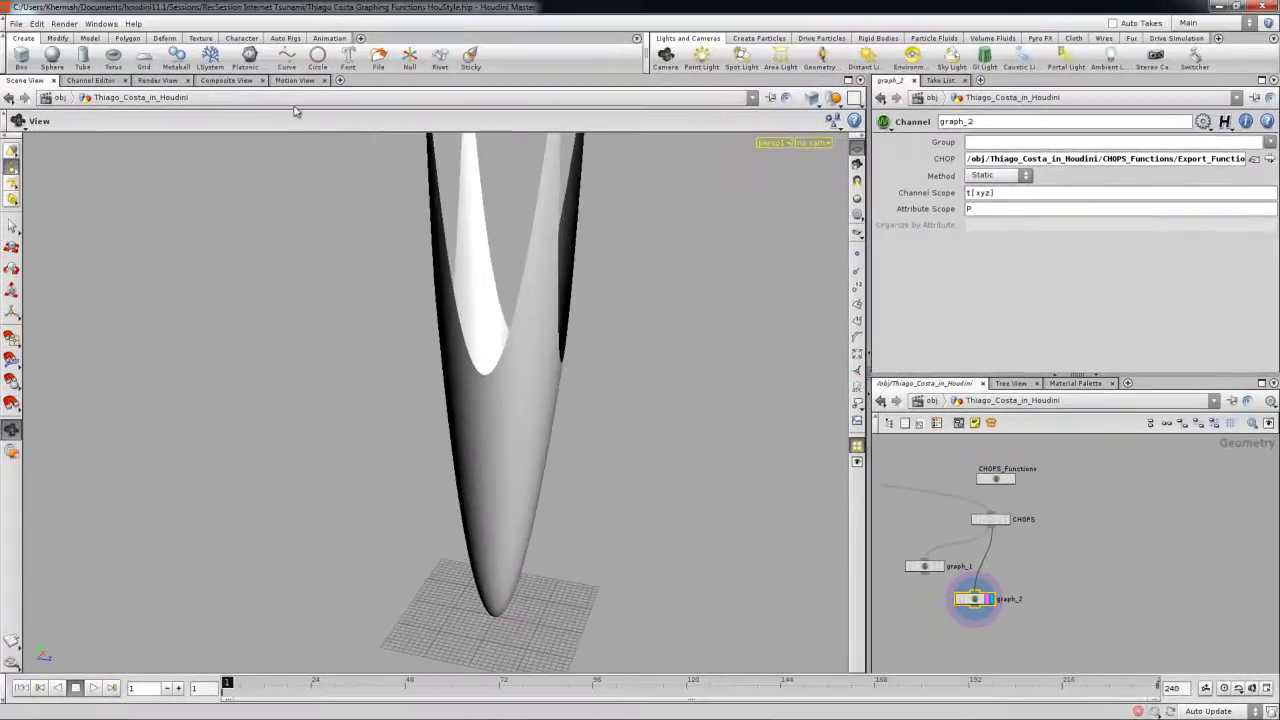
click(227, 81)
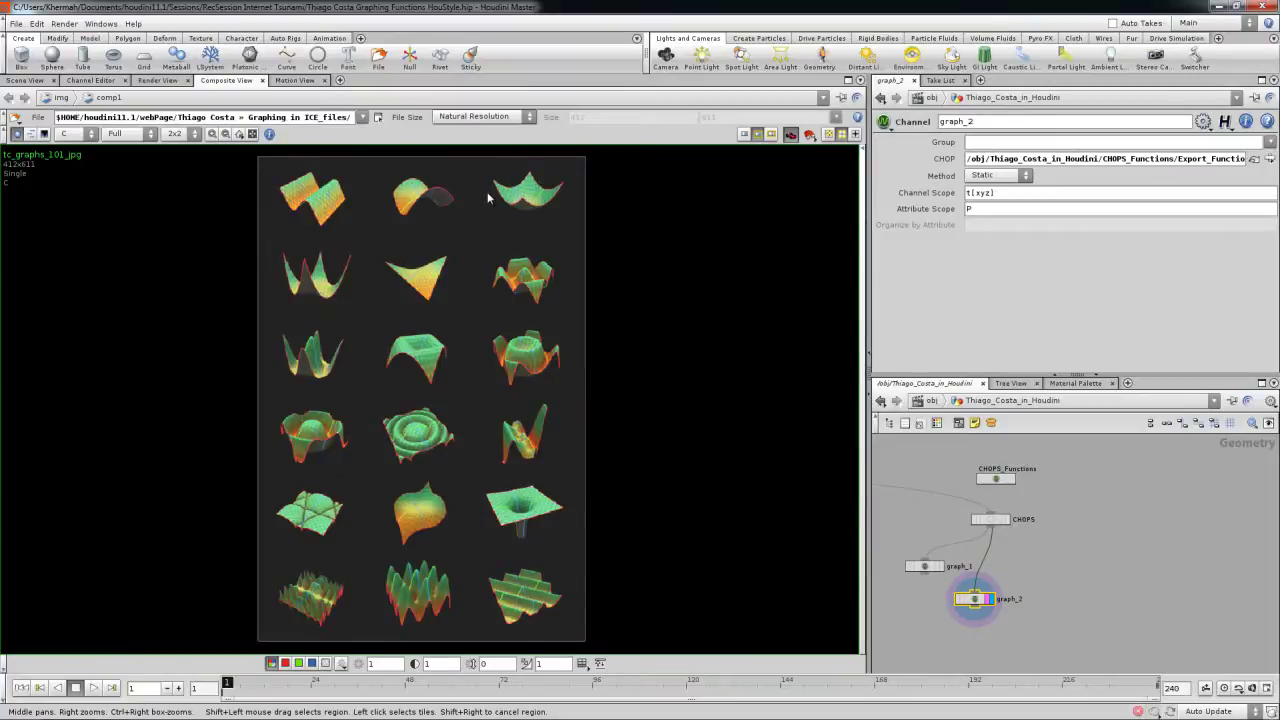
click(25, 80)
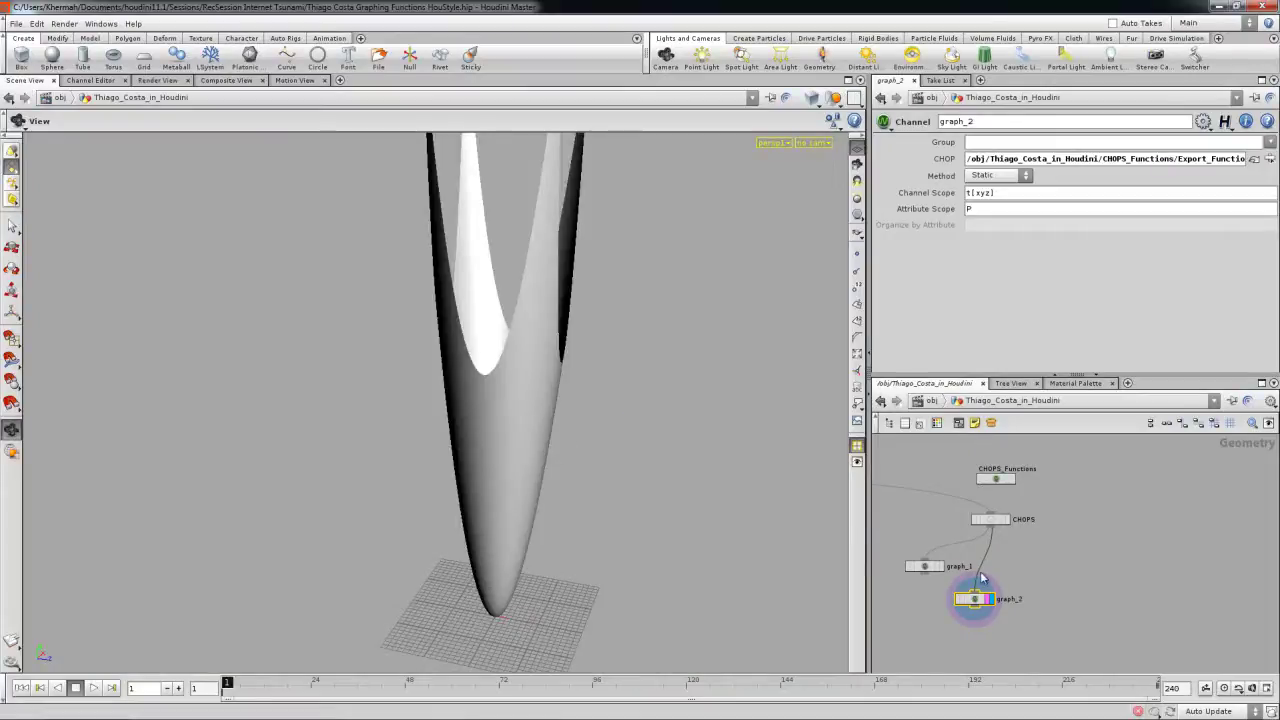
- Inside CHOPS_Functions, make room below math5 and insert a Math node between math5 and rename1
double_click(996, 481)
scroll(1005, 500, up, 2)
drag(1002, 518, 978, 504)
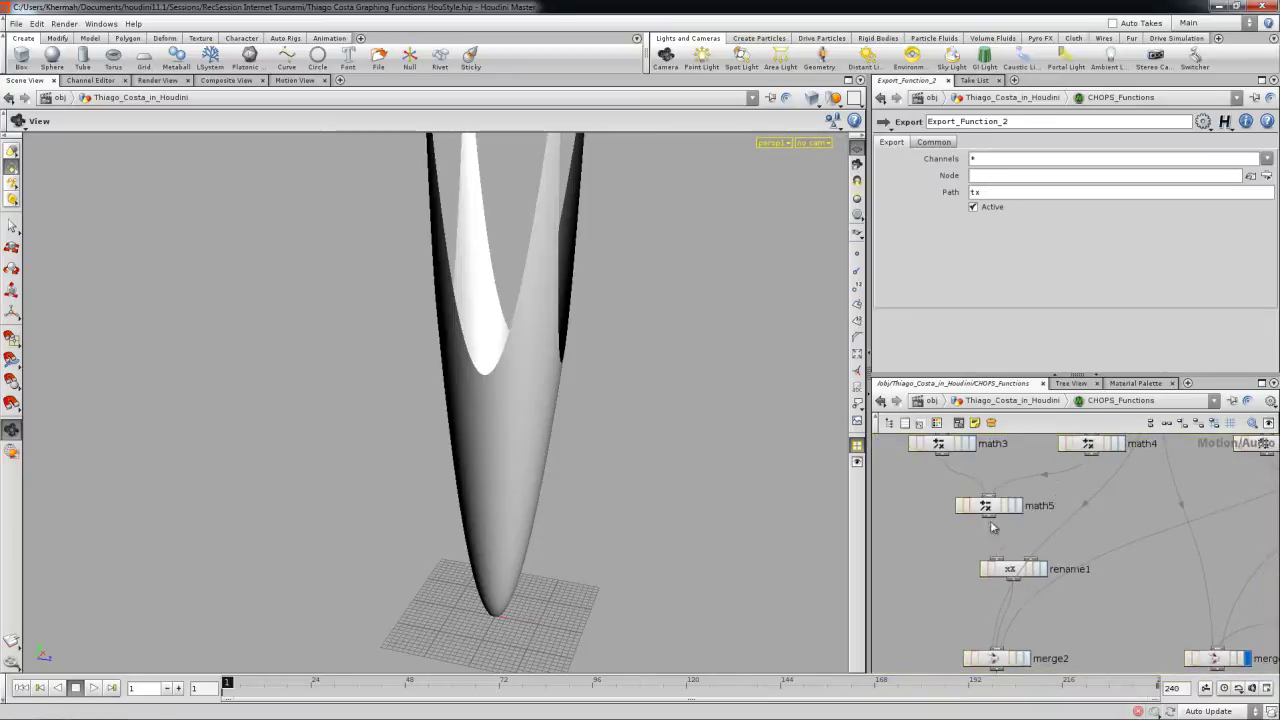
drag(1010, 570, 943, 606)
drag(992, 512, 930, 516)
key(Tab)
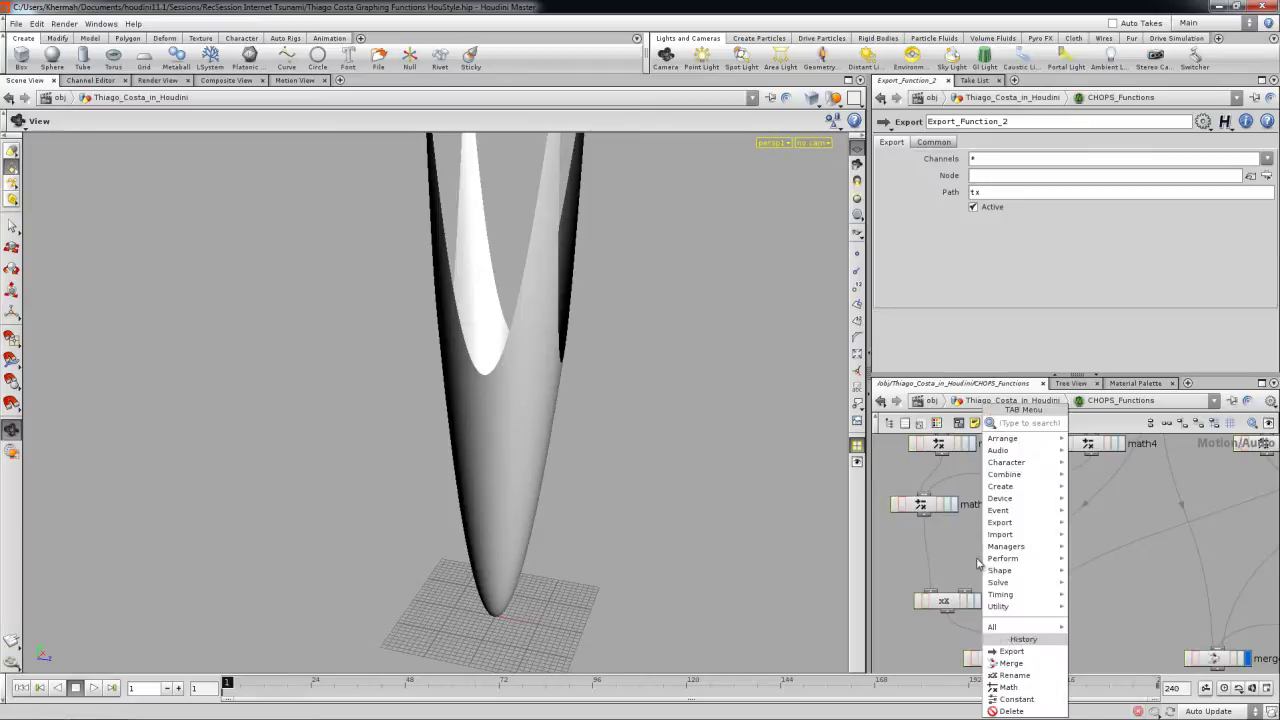
click(1017, 688)
click(968, 560)
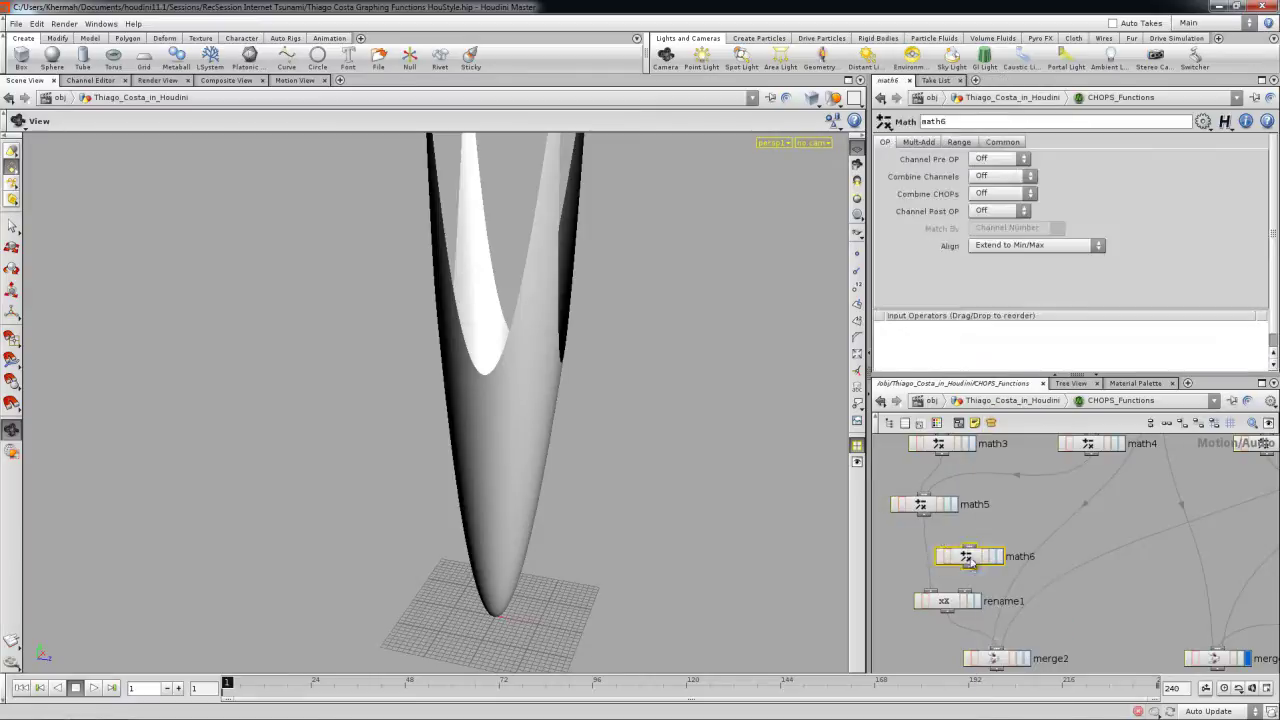
drag(924, 515, 949, 566)
click(921, 535)
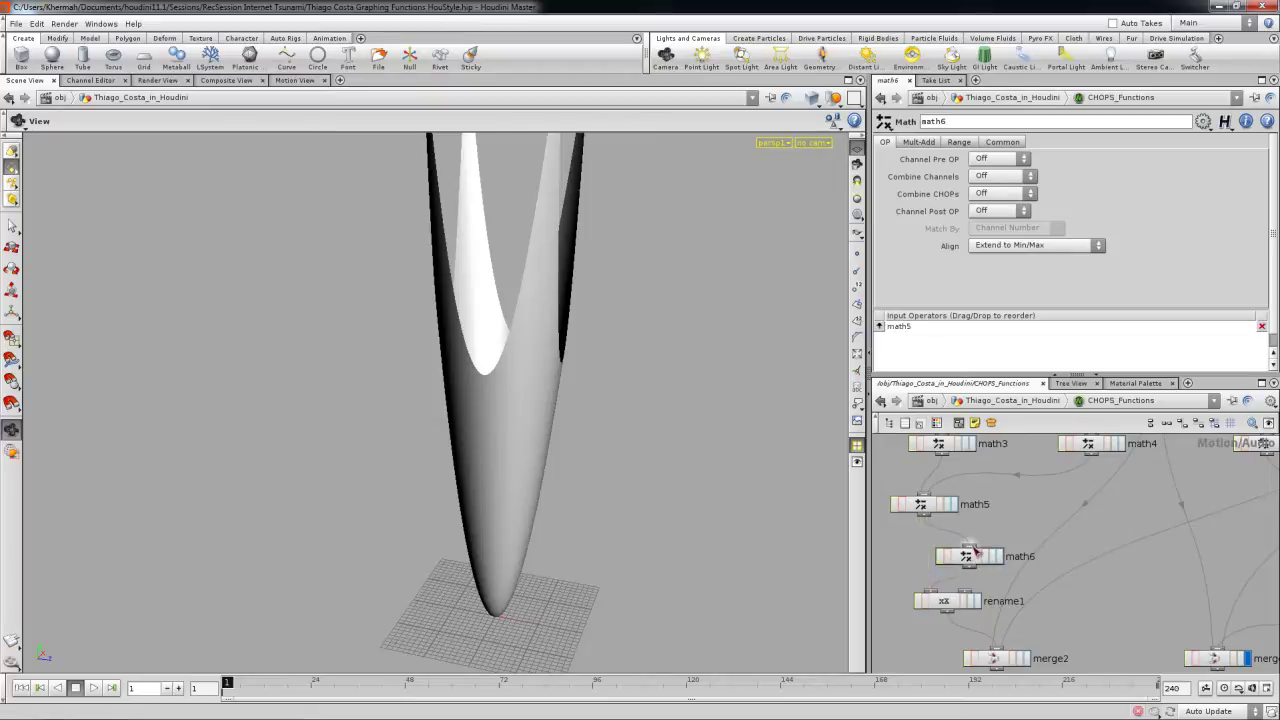
- Connect constant1 as the second input of math6 and set its Combine CHOPs to Multiply
scroll(1013, 527, down, 5)
scroll(1026, 561, up, 5)
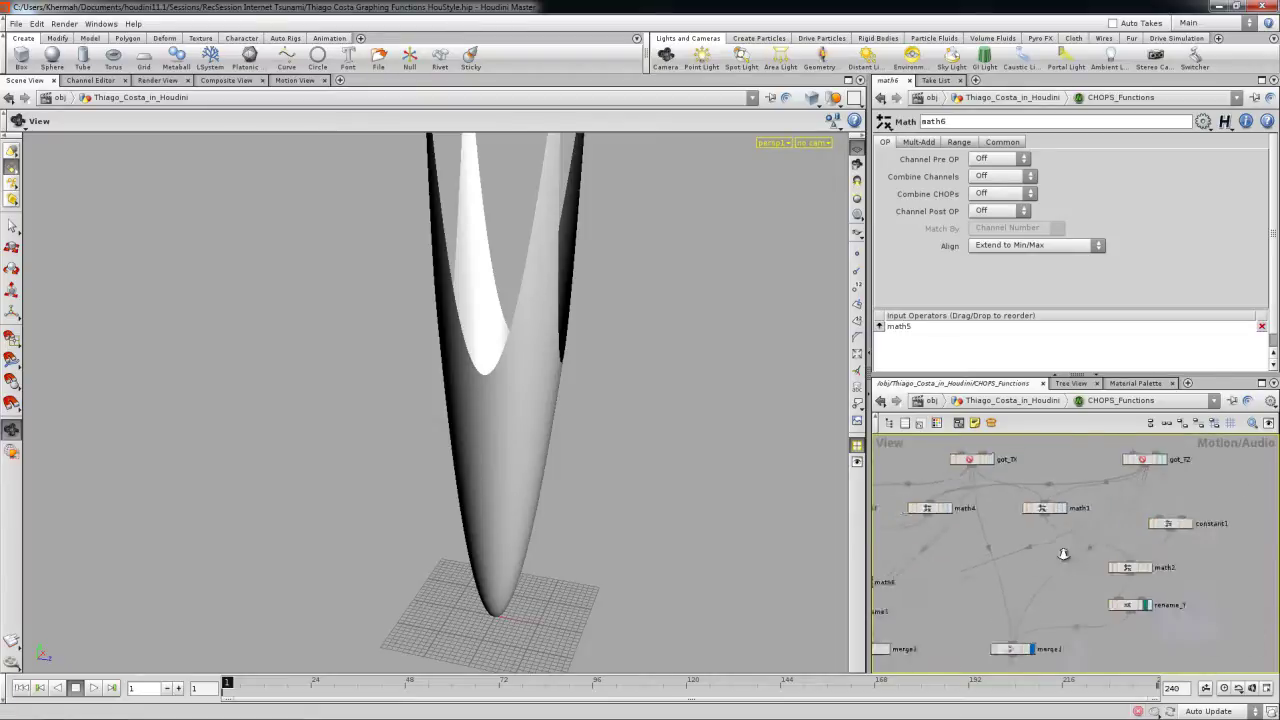
middle_drag(1026, 561, 1092, 527)
click(1083, 561)
click(1080, 552)
click(988, 590)
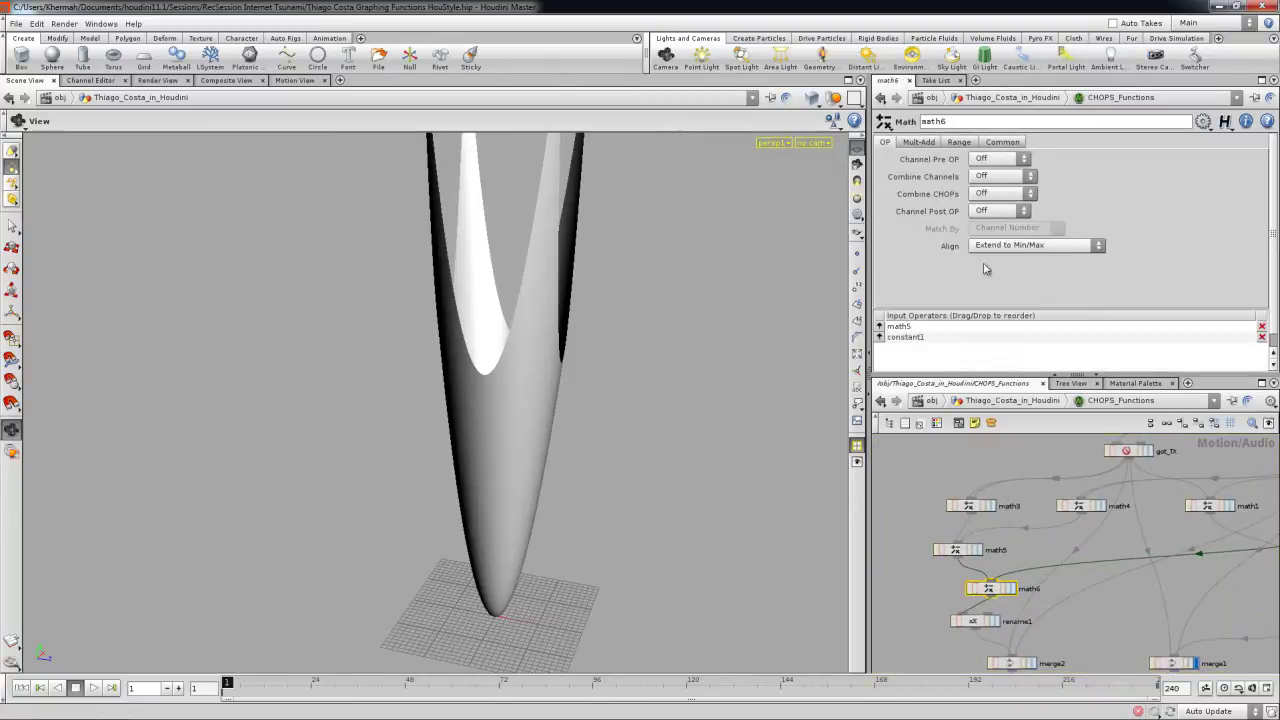
click(993, 196)
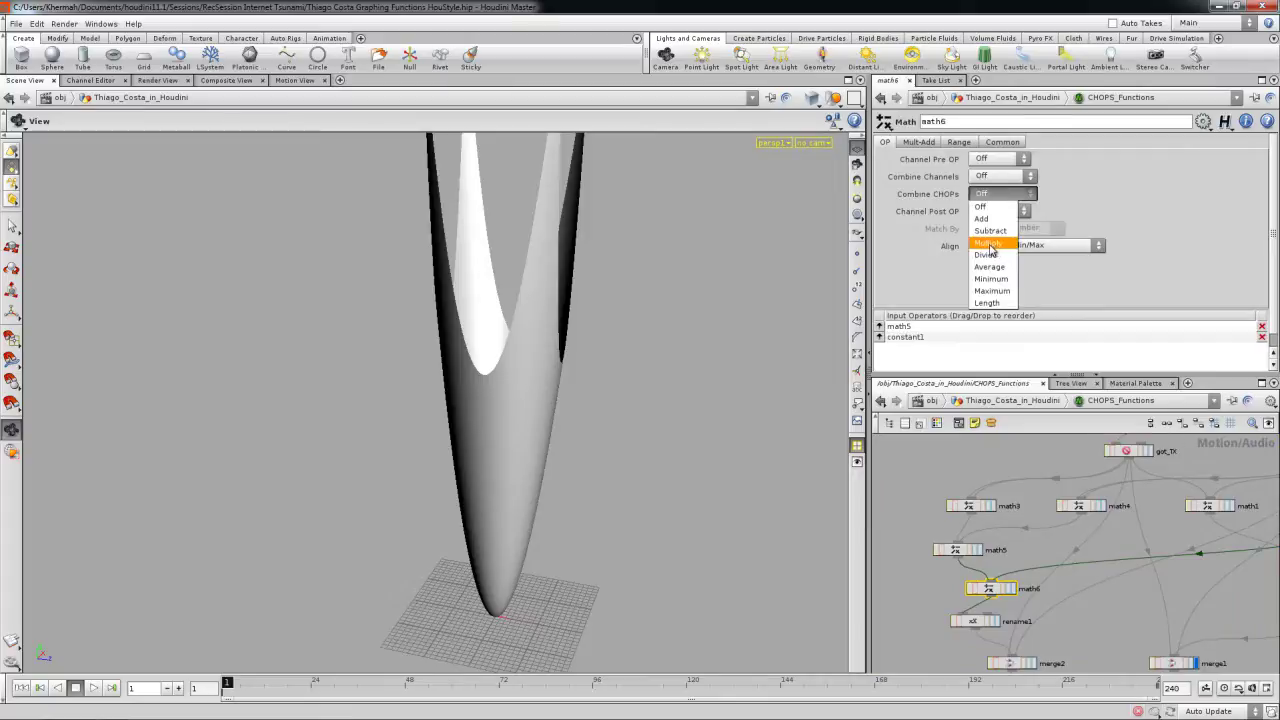
click(990, 246)
- Set the chan1 value of constant1 to 0.074
middle_drag(1110, 615, 860, 620)
click(1085, 520)
drag(1189, 158, 1168, 158)
drag(453, 477, 566, 400)
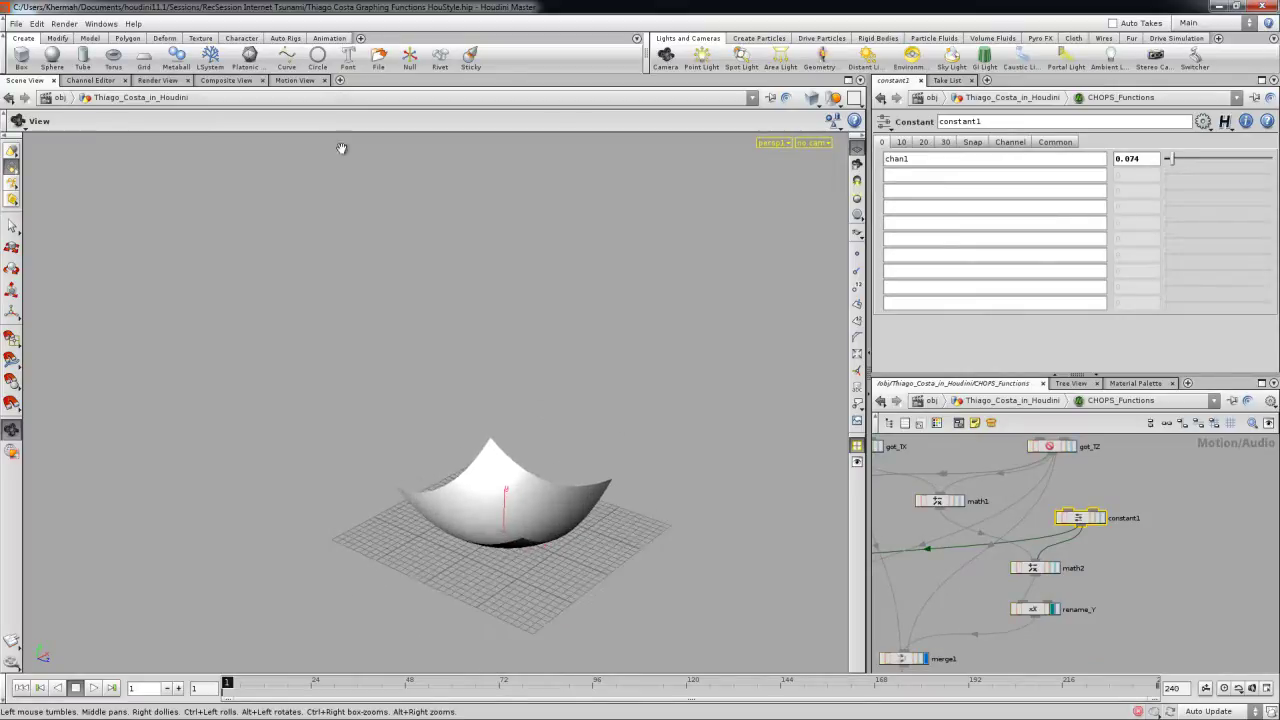
- Check the scaled graph_2 surface against the bowl-shaped graph in the reference image and examine it from several angles
click(295, 80)
click(238, 81)
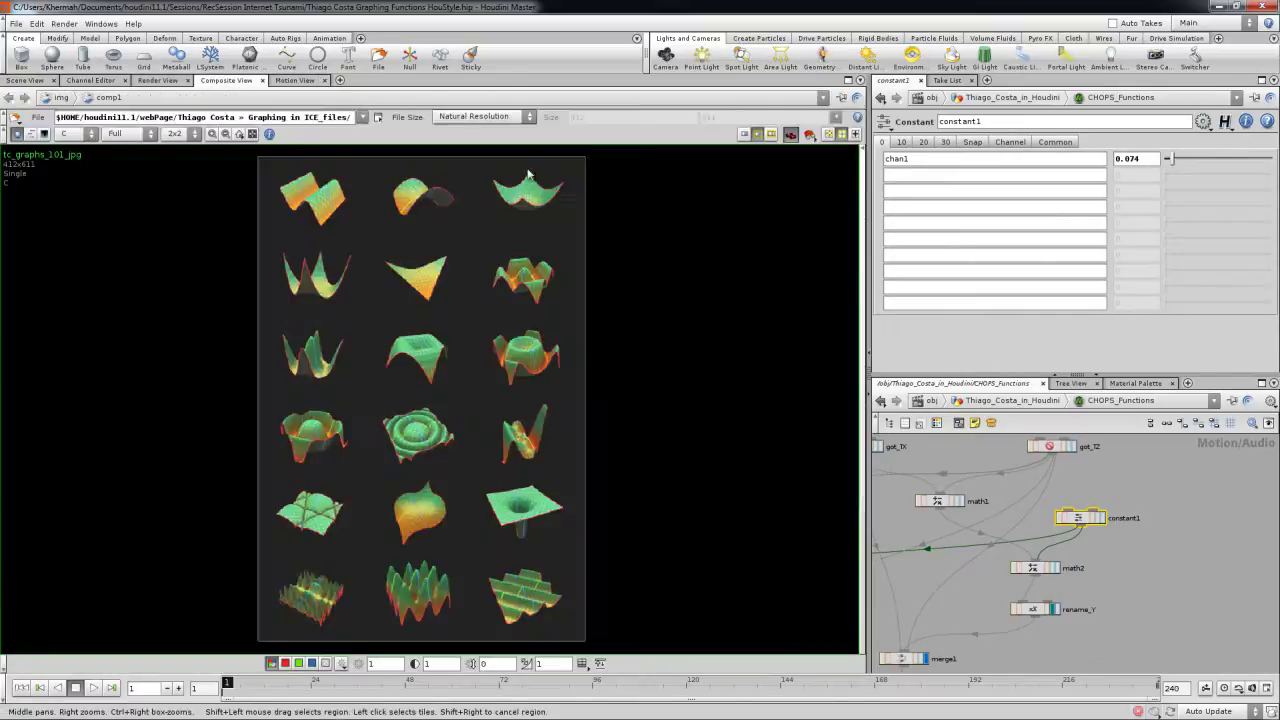
click(28, 81)
drag(521, 540, 620, 554)
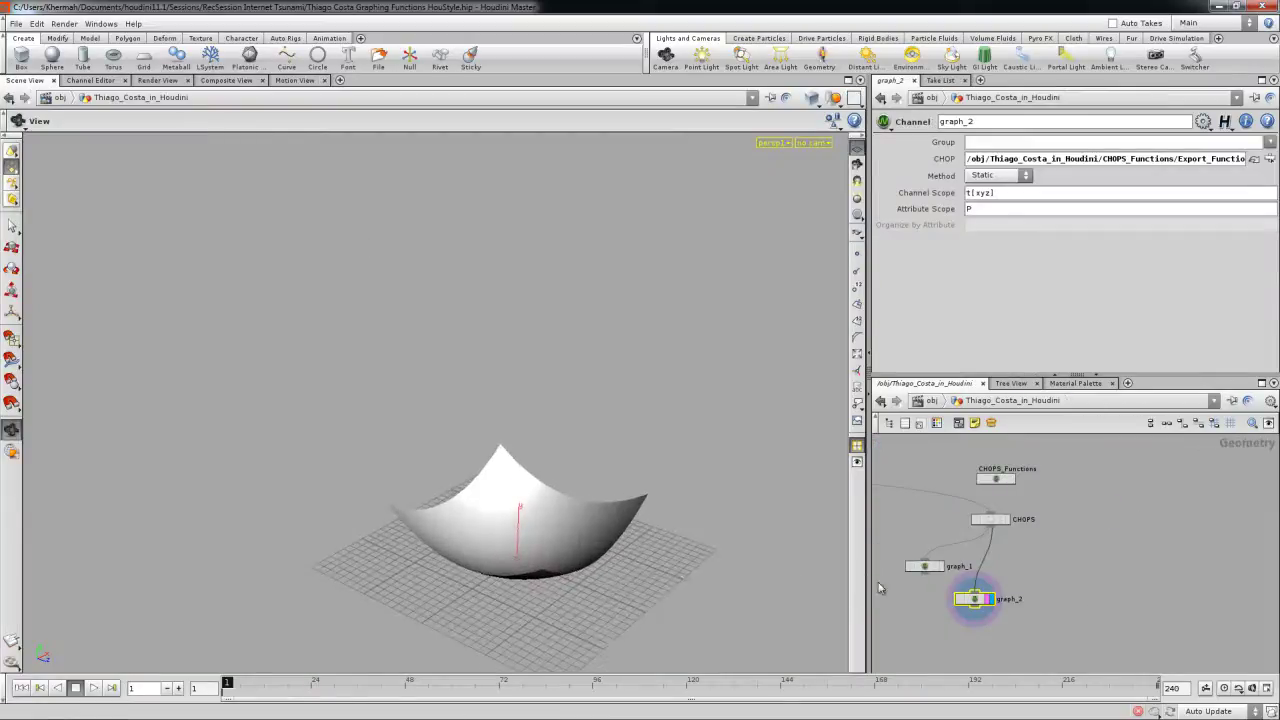
scroll(955, 600, up, 5)
drag(634, 569, 690, 555)
scroll(1040, 525, down, 3)
scroll(1050, 526, up, 2)
middle_drag(1078, 526, 1132, 524)
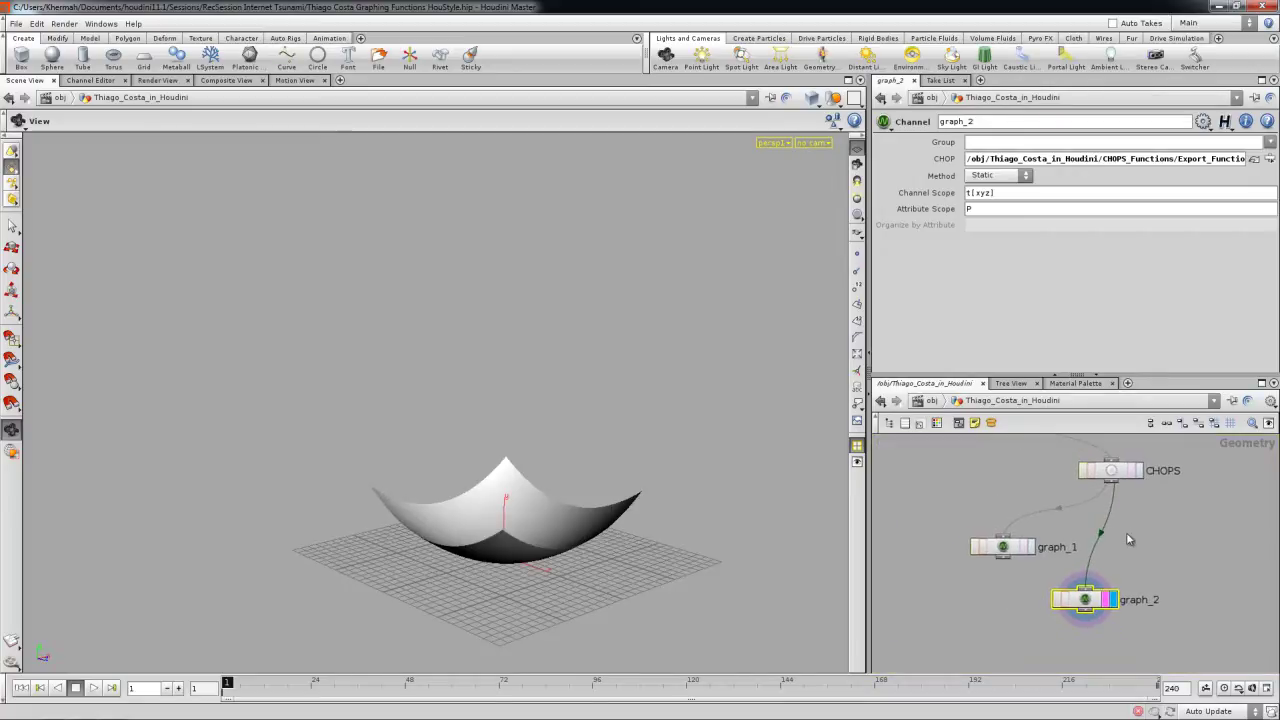
drag(670, 536, 606, 519)
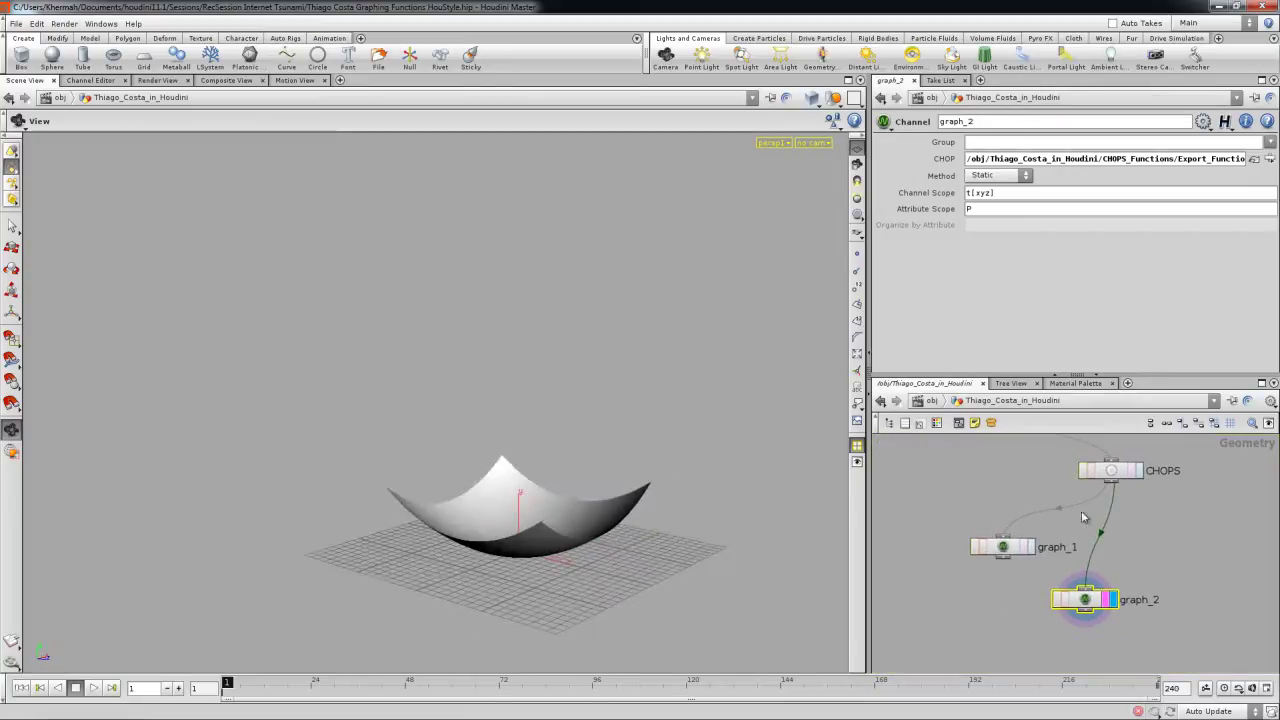
scroll(1034, 554, down, 3)
middle_drag(1034, 554, 1083, 560)
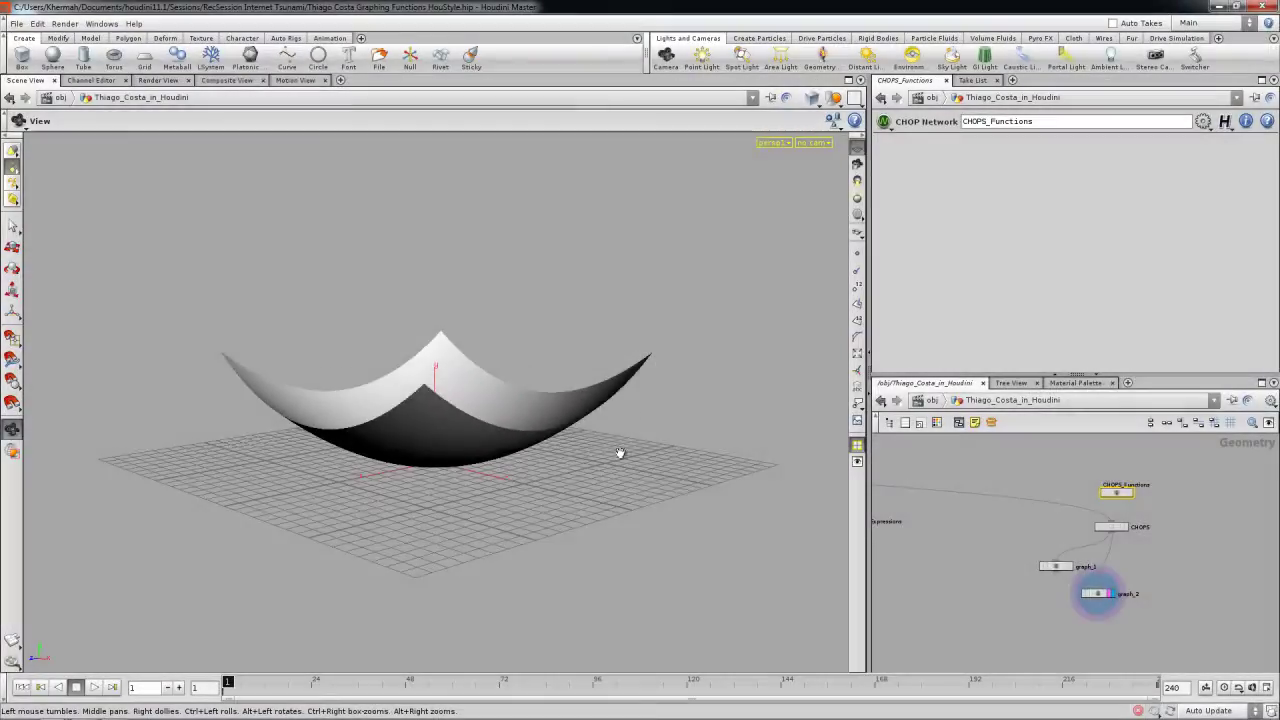
- Examine the Point_Expressions null and the CHOPS branch in the geometry network
right_drag(986, 545, 950, 541)
middle_drag(950, 541, 1087, 542)
scroll(1088, 547, up, 5)
click(1034, 545)
right_drag(1166, 542, 1206, 562)
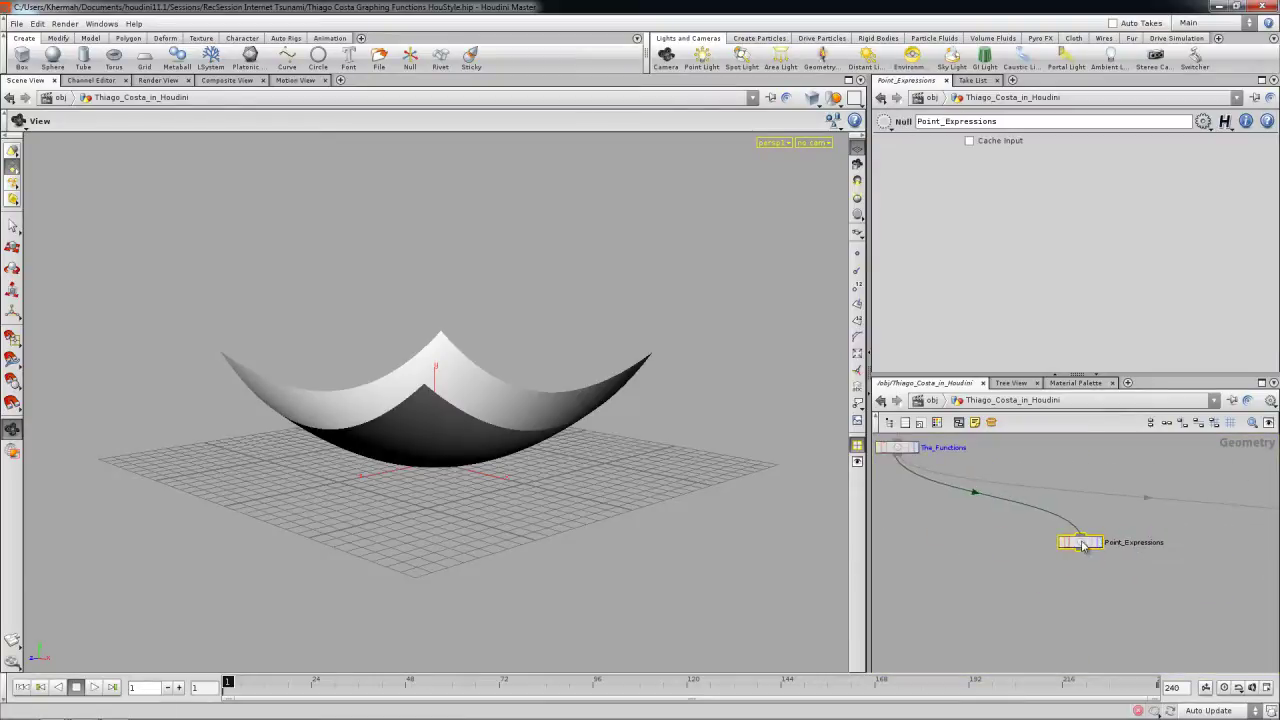
middle_drag(1085, 544, 1061, 545)
middle_drag(1112, 643, 1020, 623)
middle_drag(1243, 638, 1147, 629)
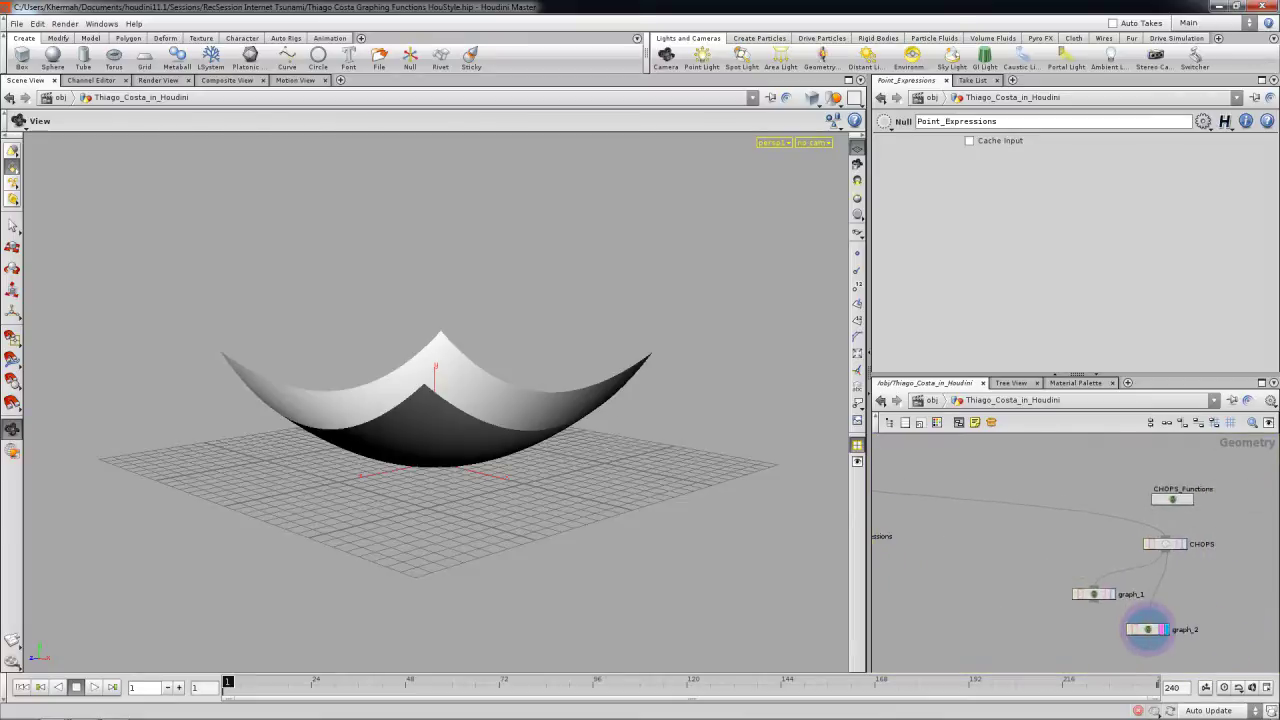
- Review functions 3 to 5 in the The_Functions comment and close it without saving changes
drag(840, 403, 766, 385)
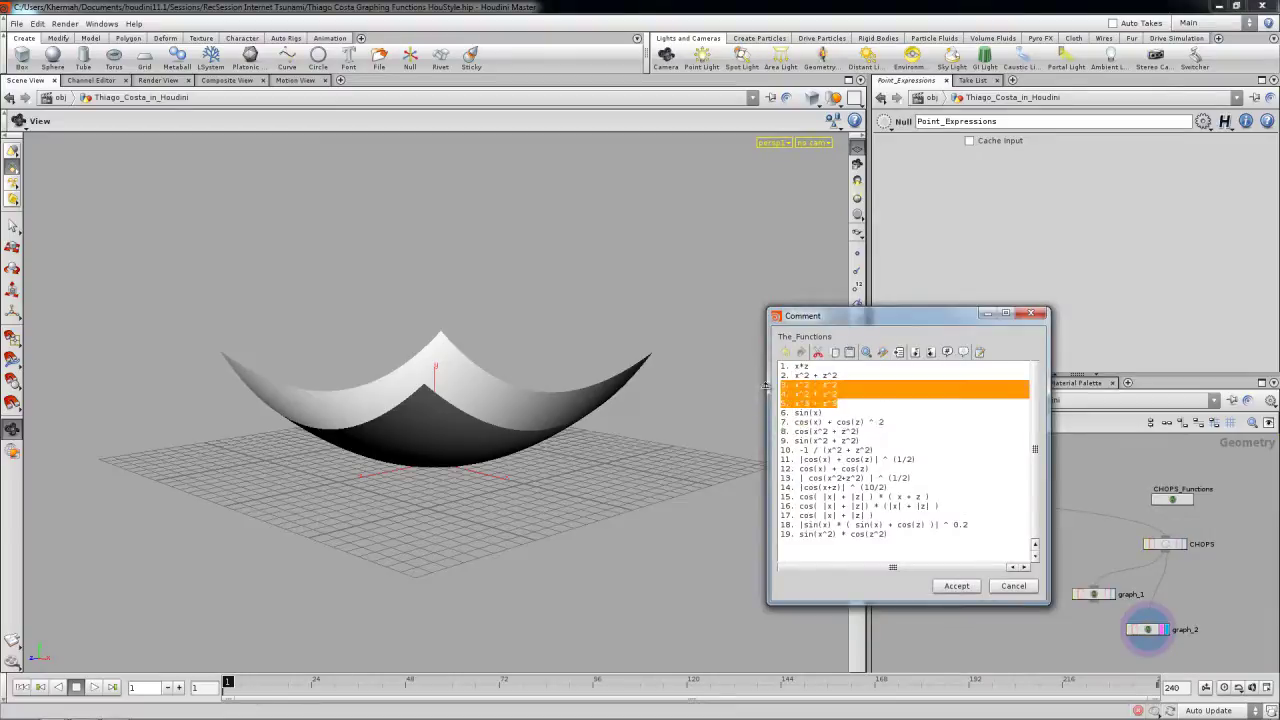
click(858, 405)
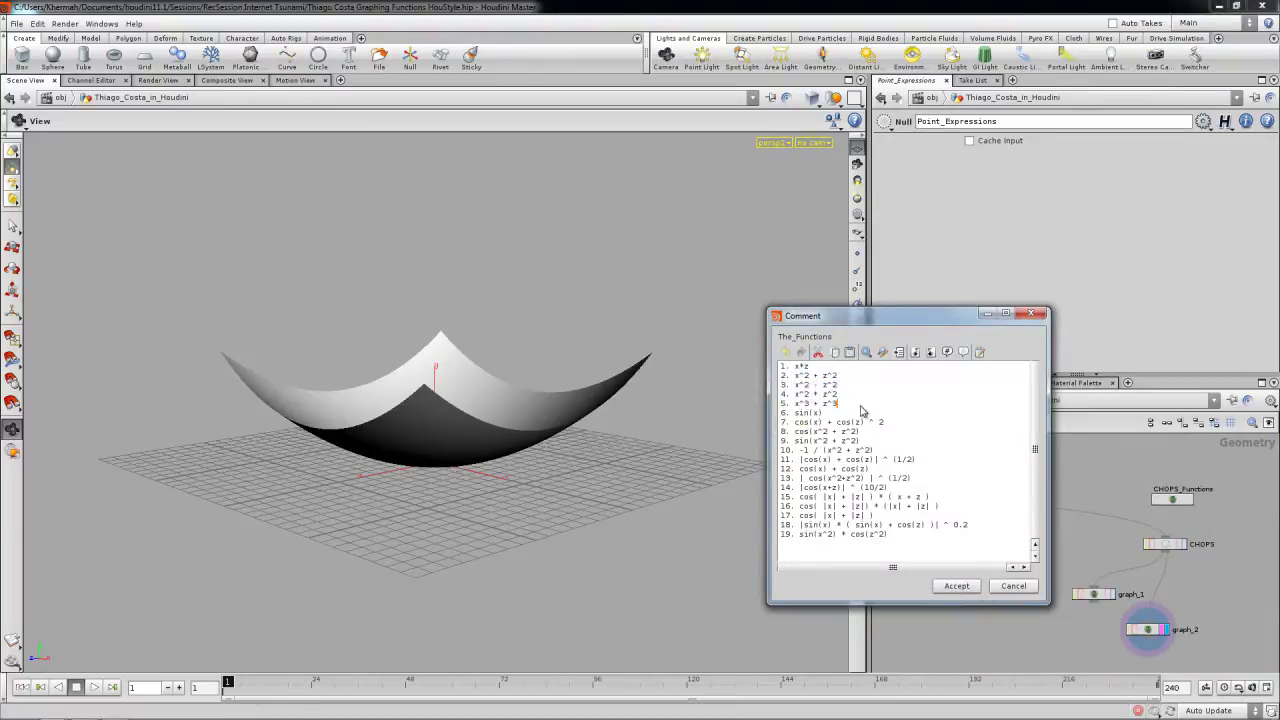
double_click(834, 402)
click(1012, 587)
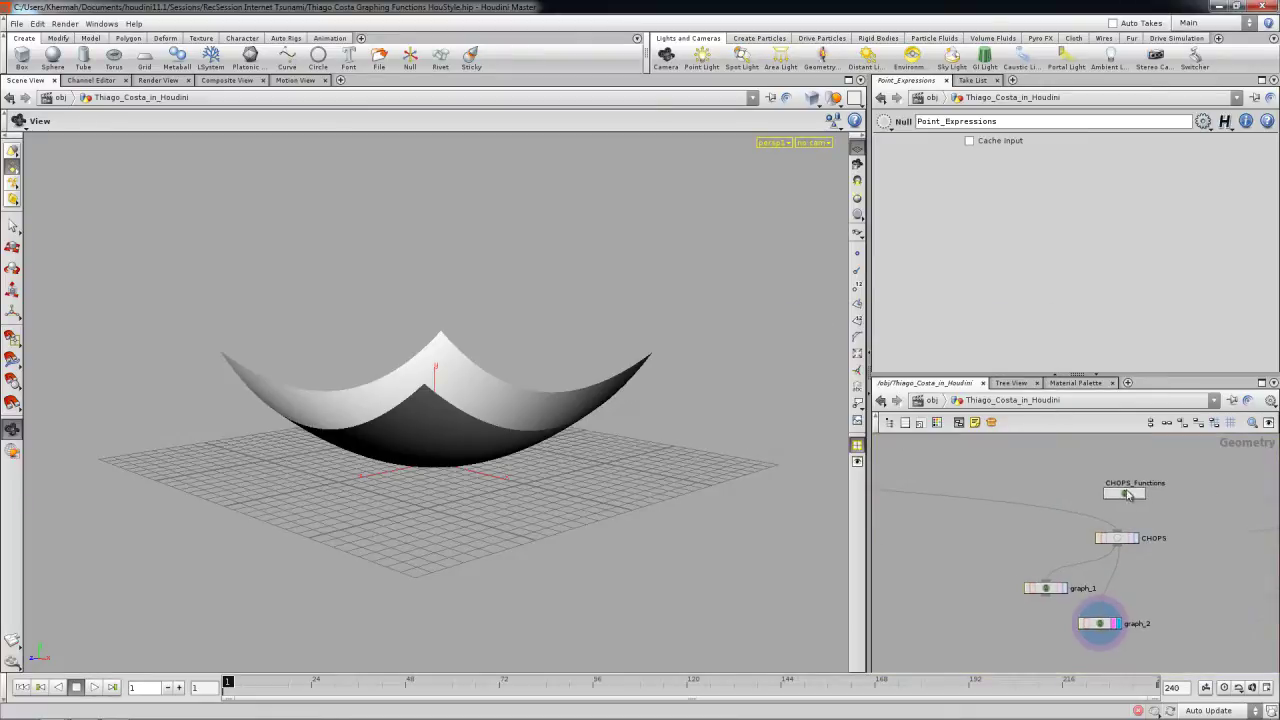
- Enter the CHOPS_Functions network and set math5 to combine its CHOPs by Subtract
double_click(1165, 499)
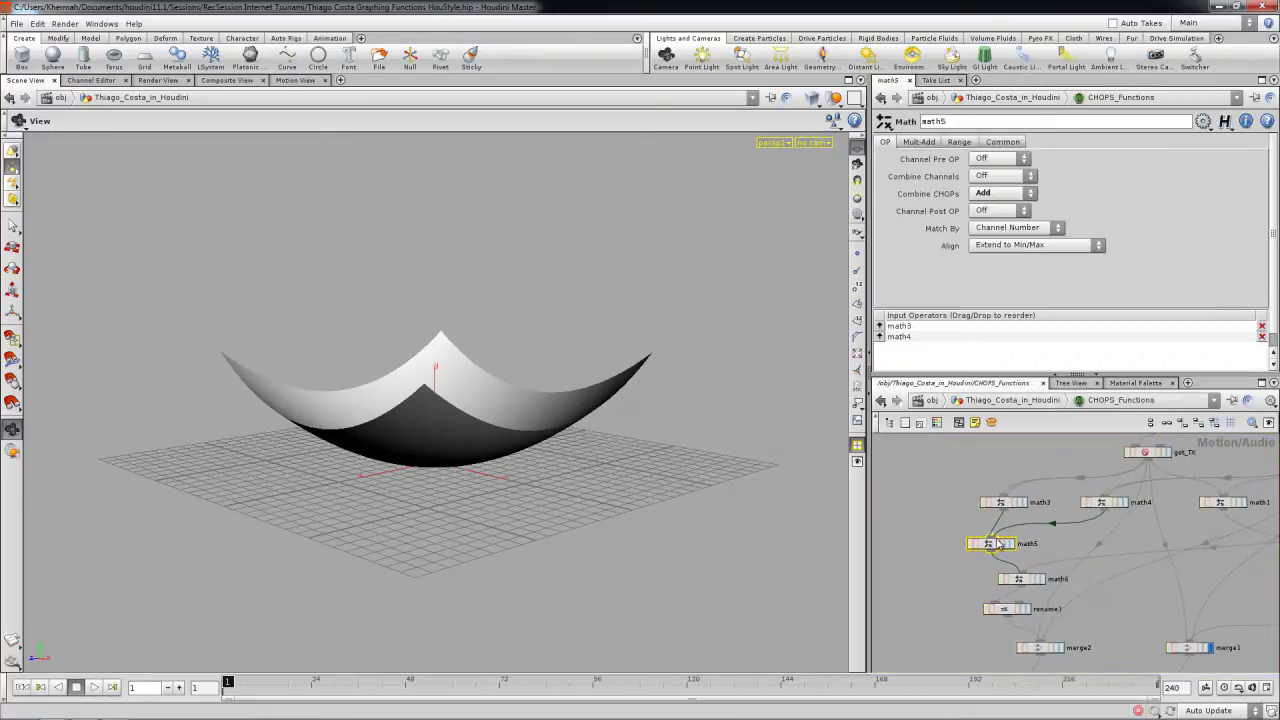
click(1000, 192)
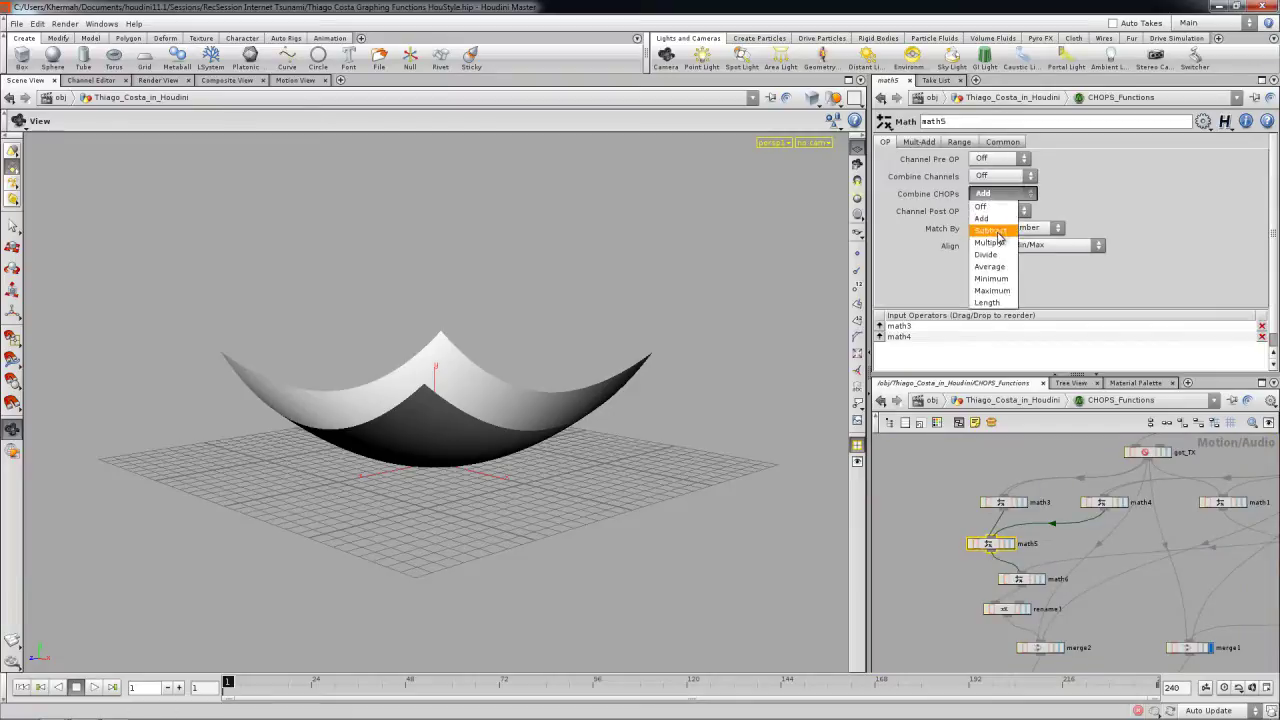
click(992, 235)
drag(403, 465, 450, 490)
- Change math5's Combine CHOPs operation to Multiply and inspect the resulting surface
click(1000, 192)
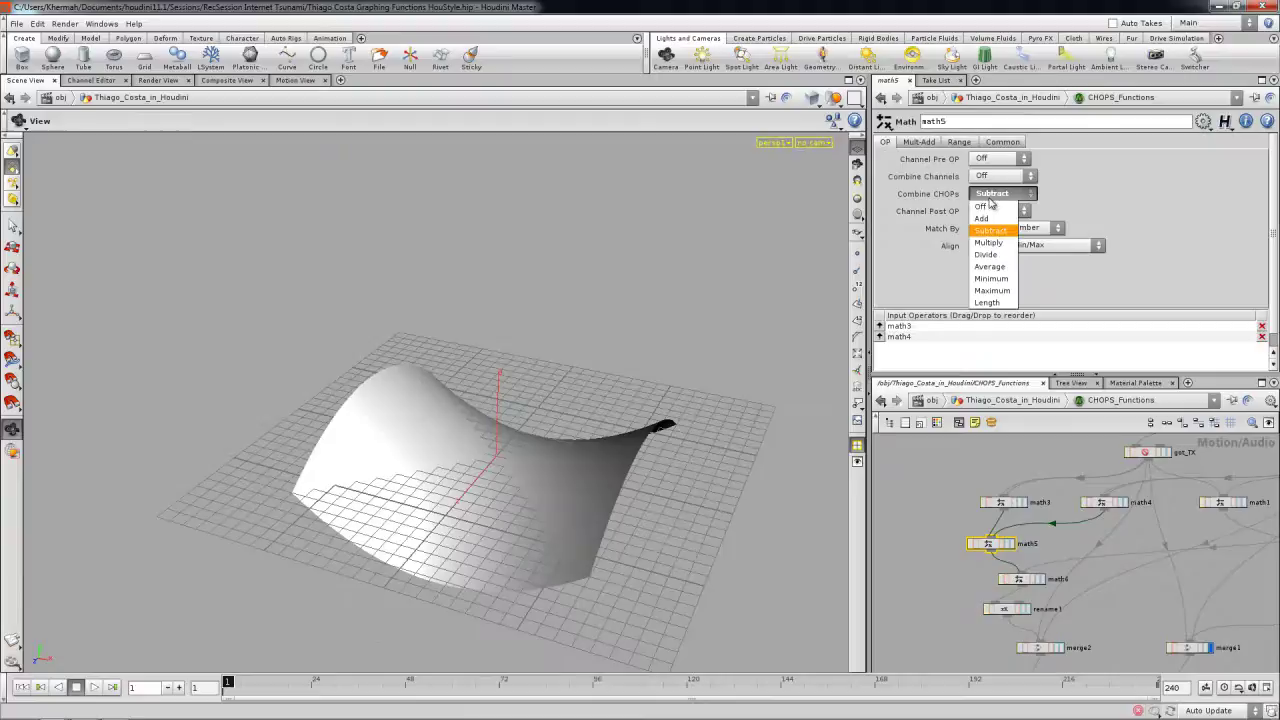
click(992, 245)
drag(651, 434, 660, 452)
right_drag(661, 451, 337, 449)
drag(337, 449, 357, 406)
- Adjust the chan1 value of constant1 to rescale the surface's height
middle_drag(1108, 489, 968, 489)
click(1208, 518)
mouse_move(1173, 163)
mouse_down()
mouse_move(1196, 162)
mouse_move(1157, 163)
mouse_up()
middle_drag(1118, 161, 1222, 217)
drag(500, 379, 591, 406)
- Set the Combine CHOPs operation of math6 to Divide
middle_drag(975, 551, 1127, 531)
click(1040, 562)
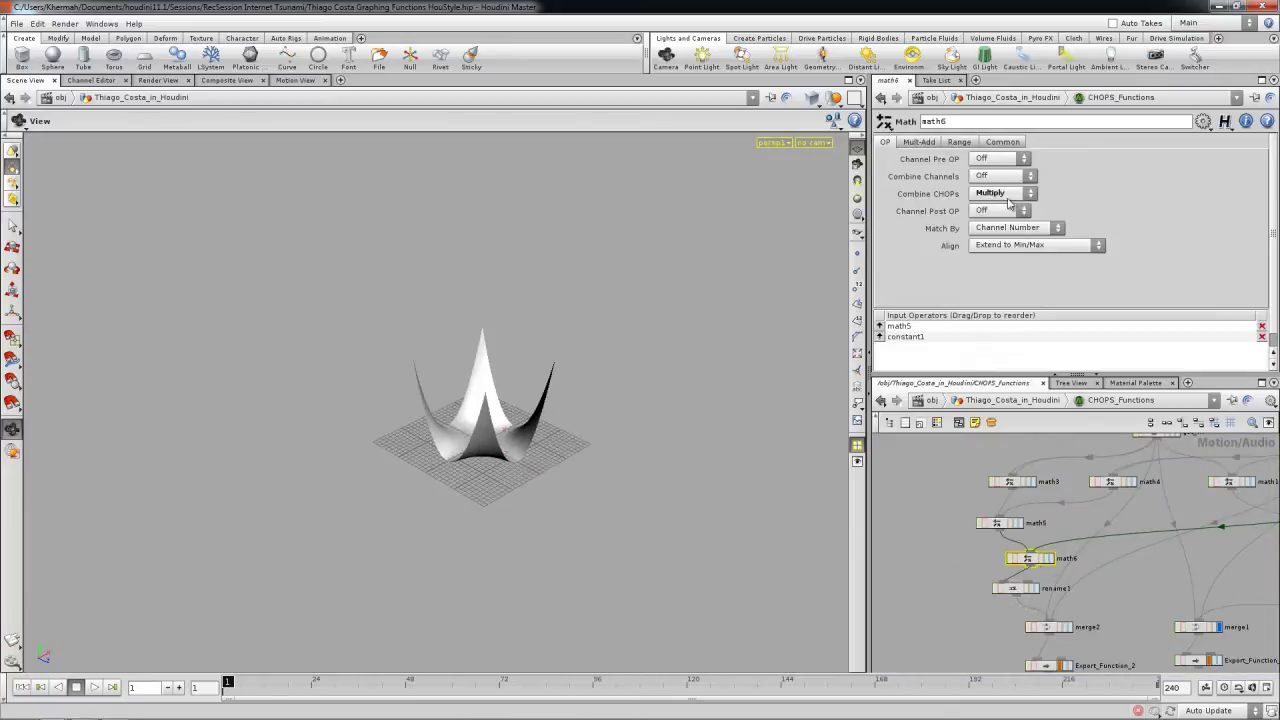
click(1003, 193)
click(990, 246)
drag(660, 477, 560, 443)
- Set the chan1 value of constant1 to 17.4
middle_drag(1170, 558, 1070, 577)
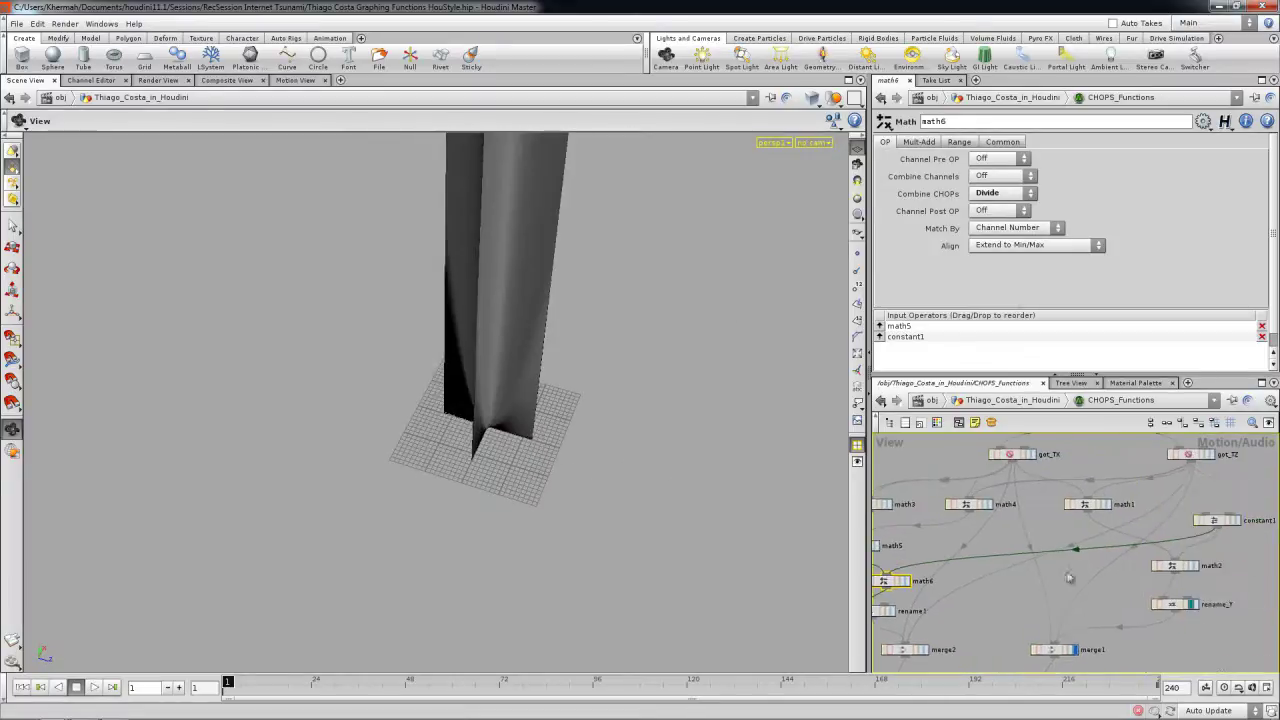
click(1214, 520)
drag(1176, 160, 1272, 159)
middle_drag(1137, 163, 1106, 169)
mouse_move(611, 409)
mouse_down()
mouse_move(569, 323)
mouse_move(583, 397)
mouse_move(600, 400)
mouse_up()
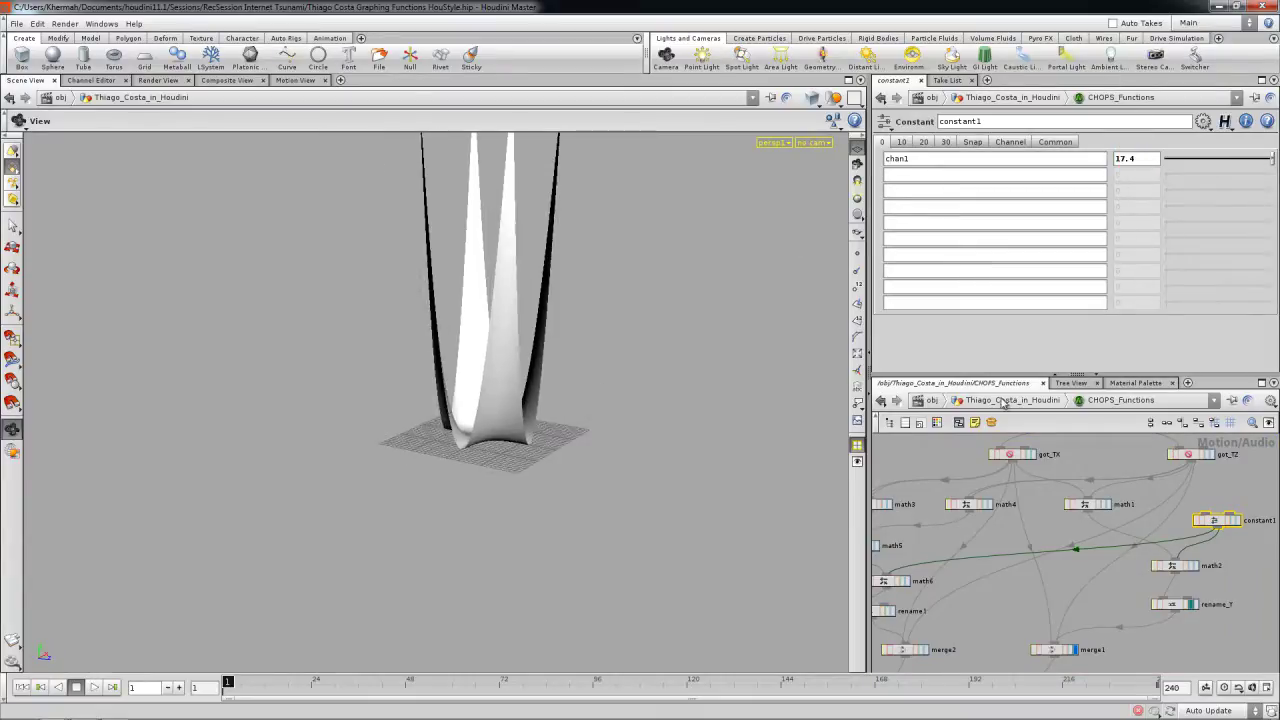
- Return to the Thiago_Costa_in_Houdini network and add a Point node below Point_Expressions
click(1010, 400)
middle_drag(1006, 580, 1137, 577)
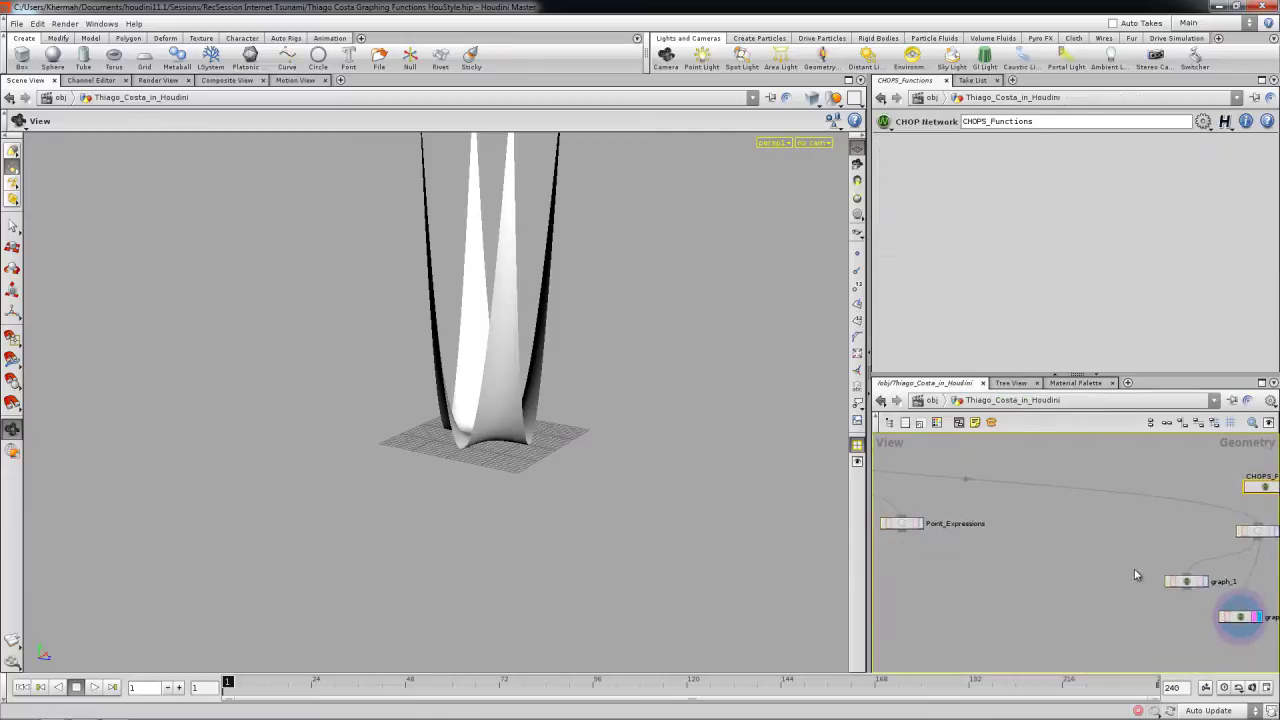
middle_drag(1041, 573, 1141, 580)
click(1028, 537)
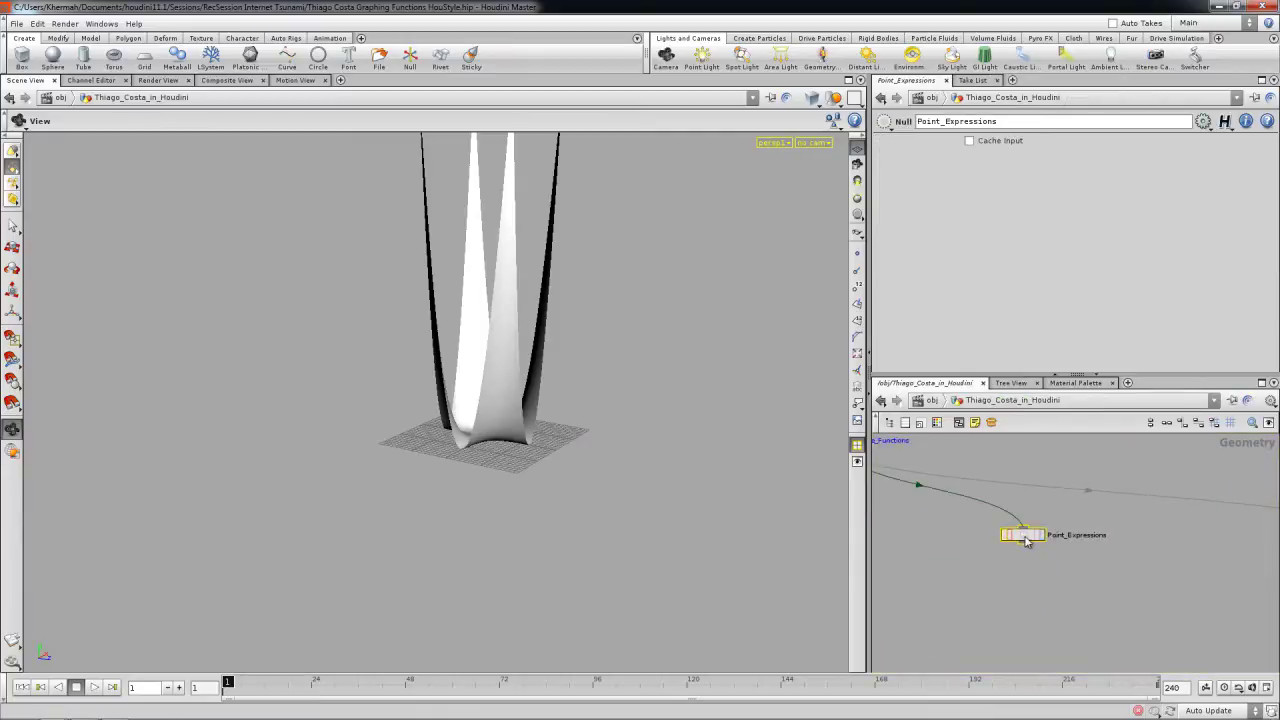
key(Tab)
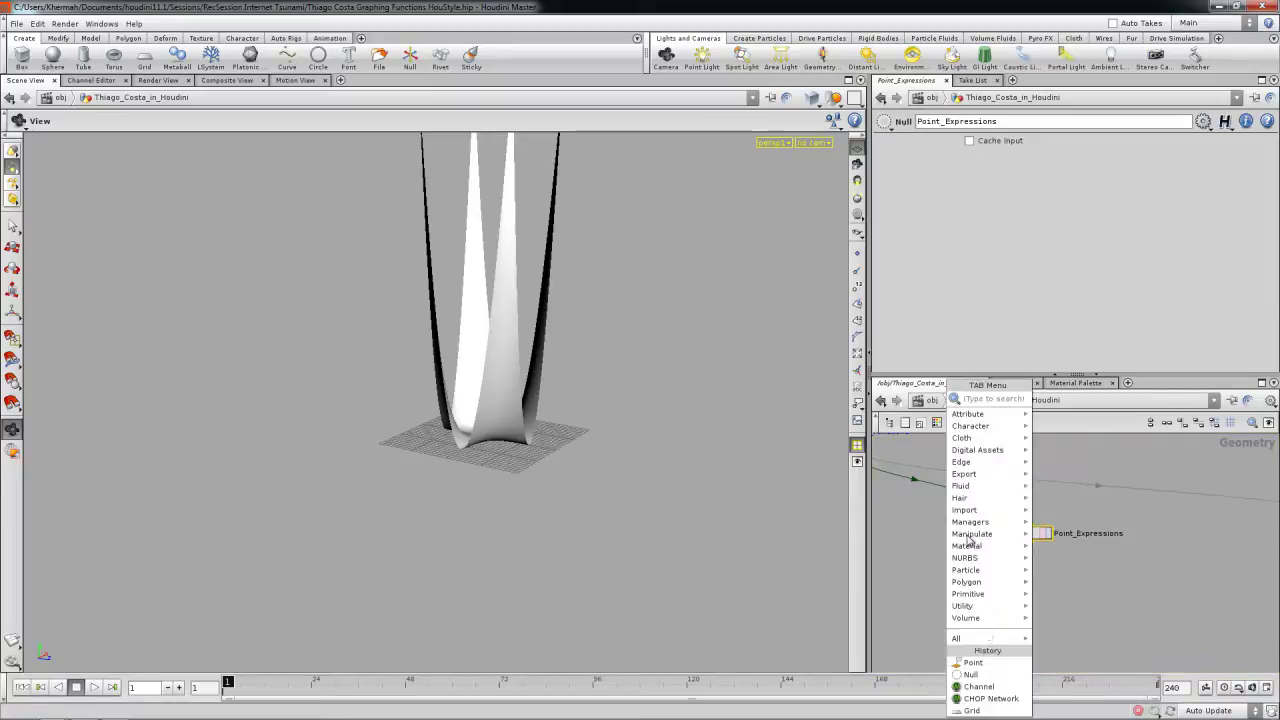
click(973, 662)
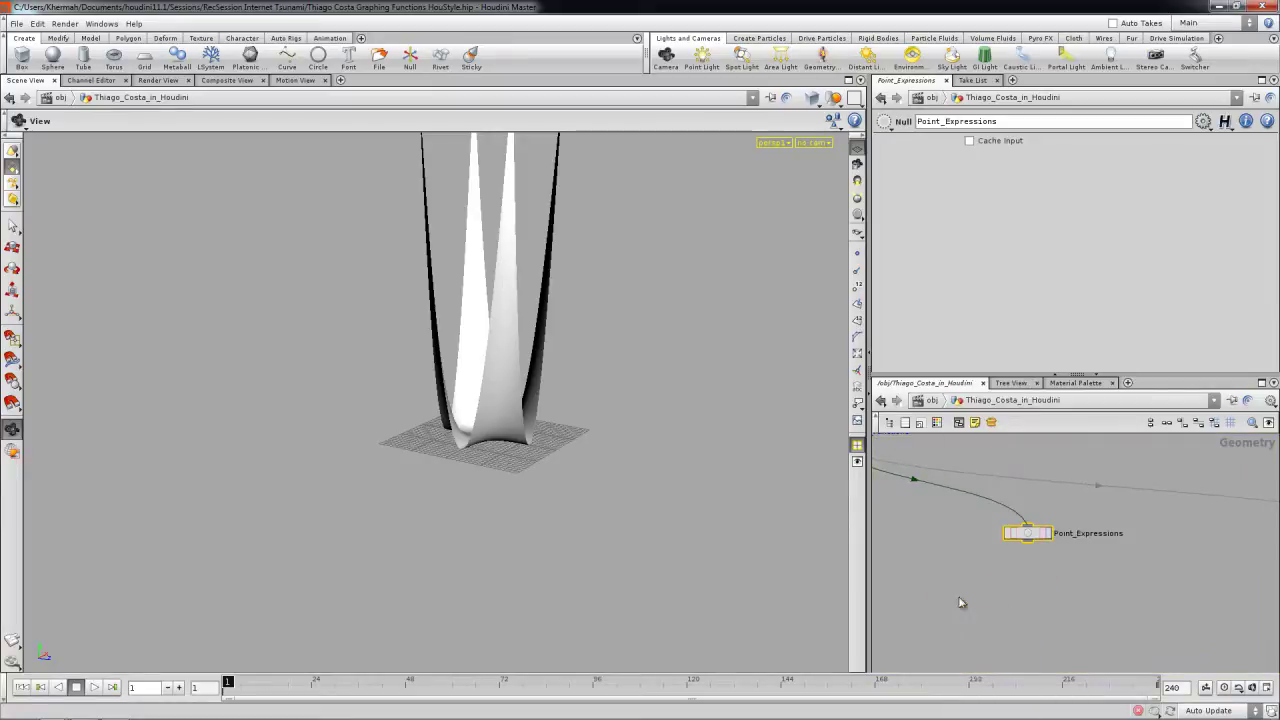
click(999, 582)
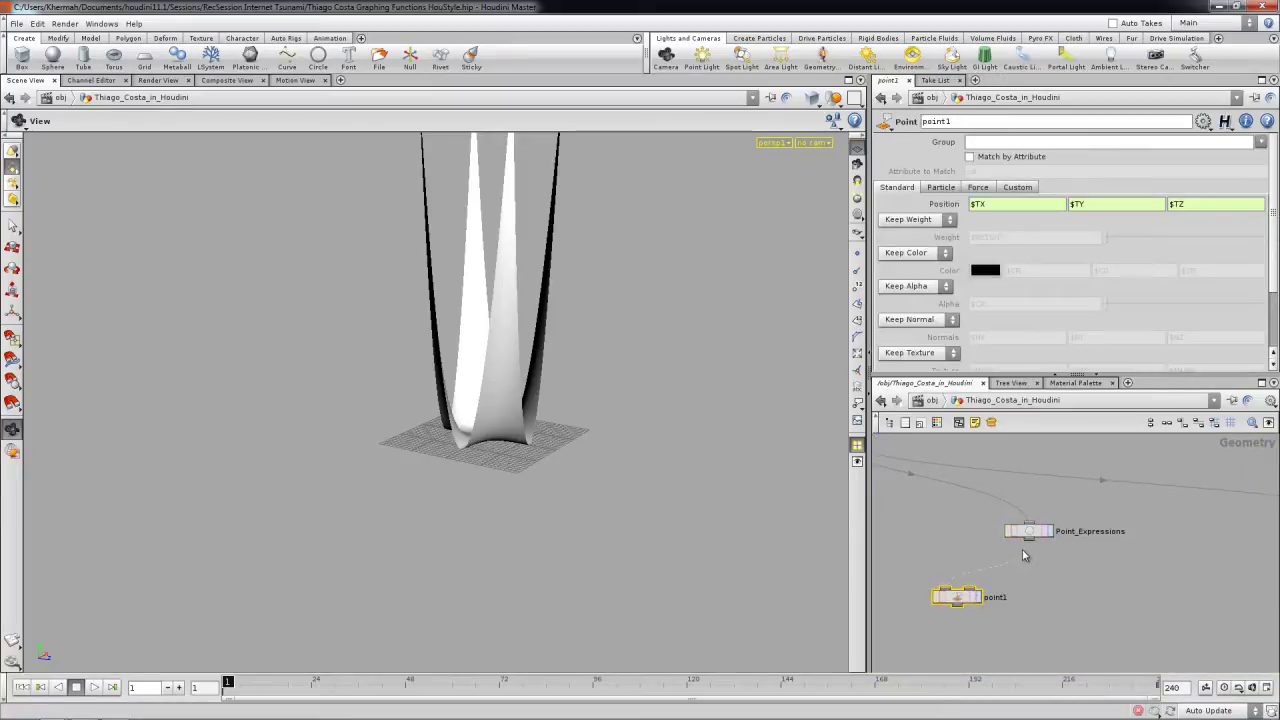
- Connect Point_Expressions to the first input of the new Point node and display that node's result
drag(1030, 545, 946, 587)
click(967, 586)
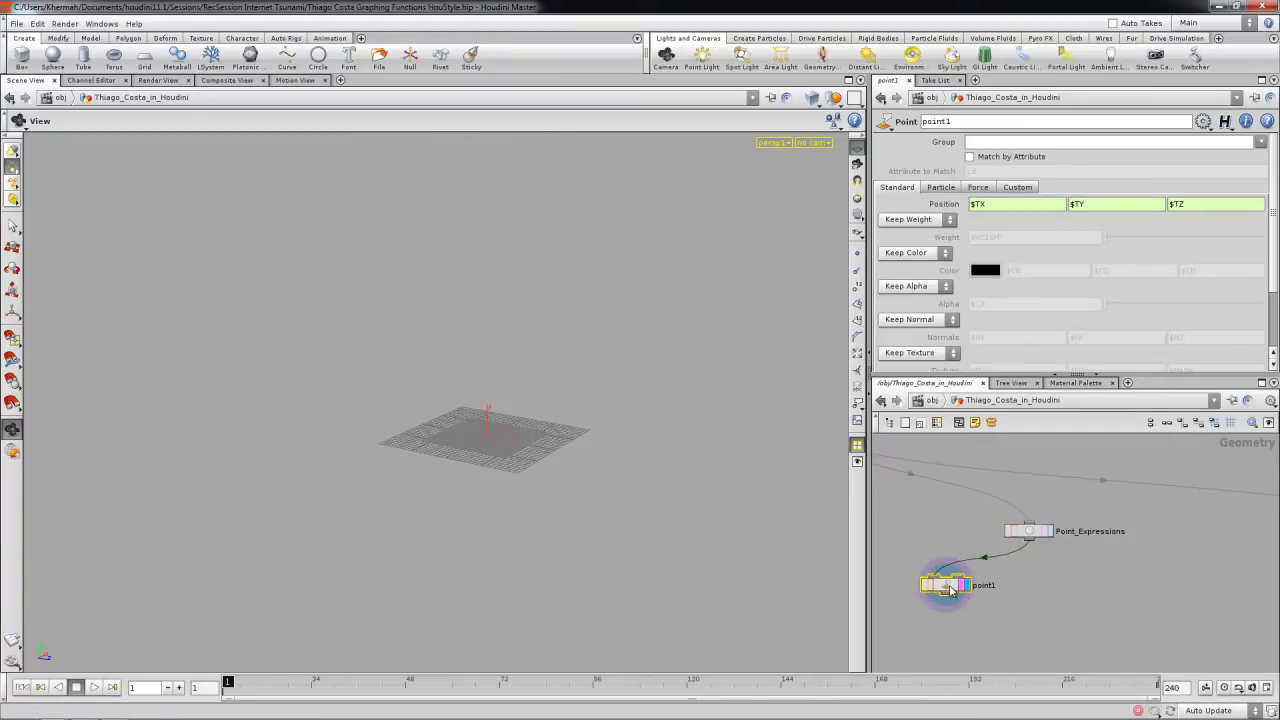
right_drag(961, 589, 1034, 579)
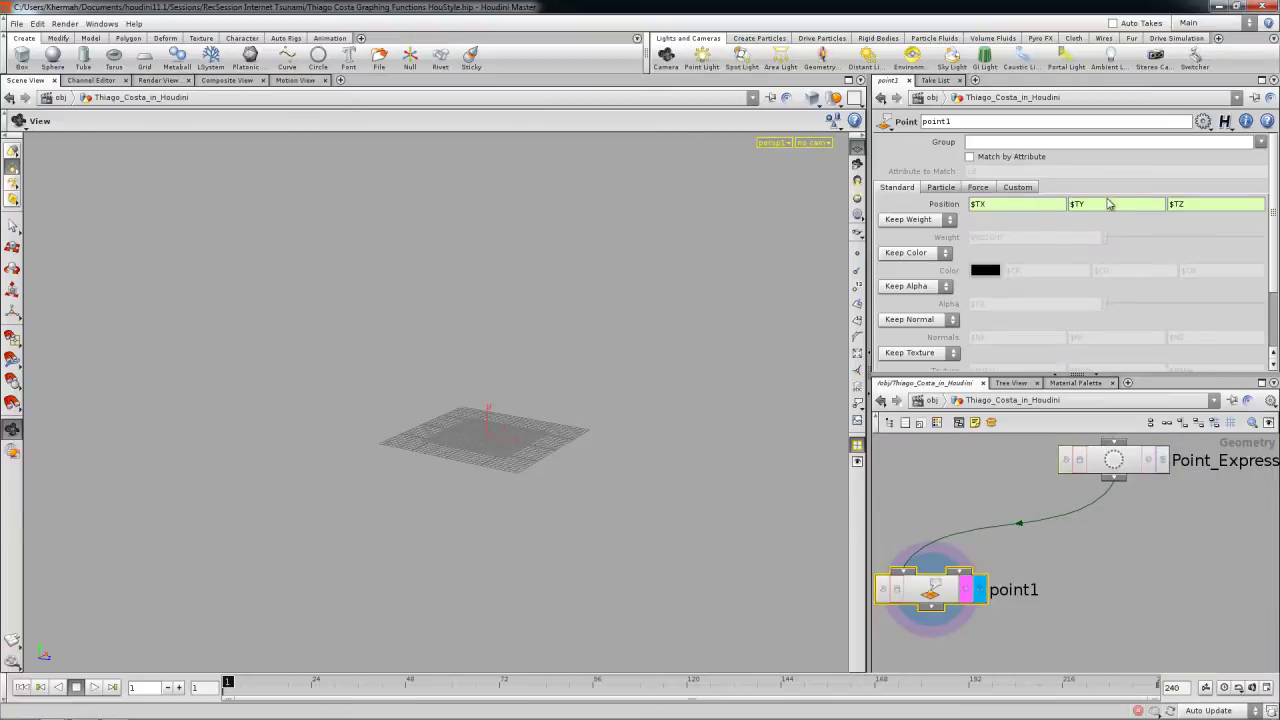
scroll(606, 517, up, 6)
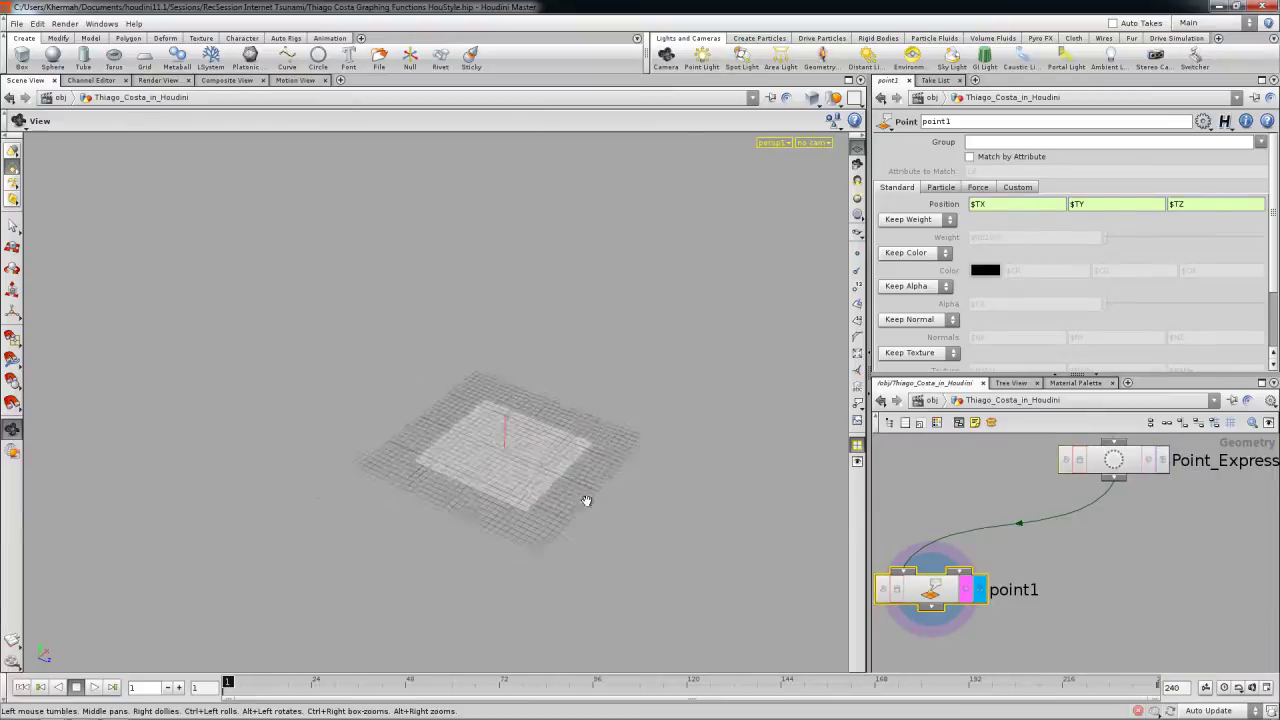
right_drag(606, 427, 640, 445)
drag(640, 445, 641, 579)
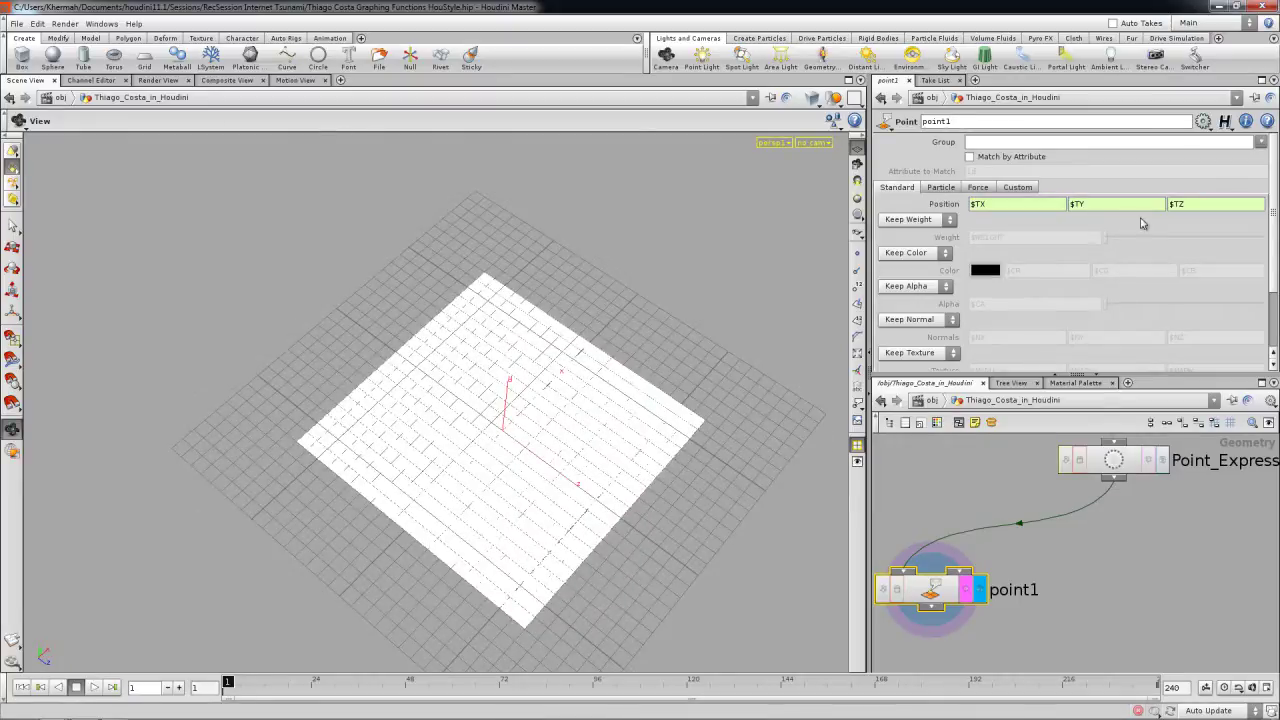
click(1072, 205)
key(Return)
- Open the comment of The_Functions and highlight function 7, cos(x) + cos(z) ^ 2, for reference
scroll(1003, 494, down, 3)
middle_drag(1003, 494, 1070, 602)
middle_drag(892, 475, 1034, 539)
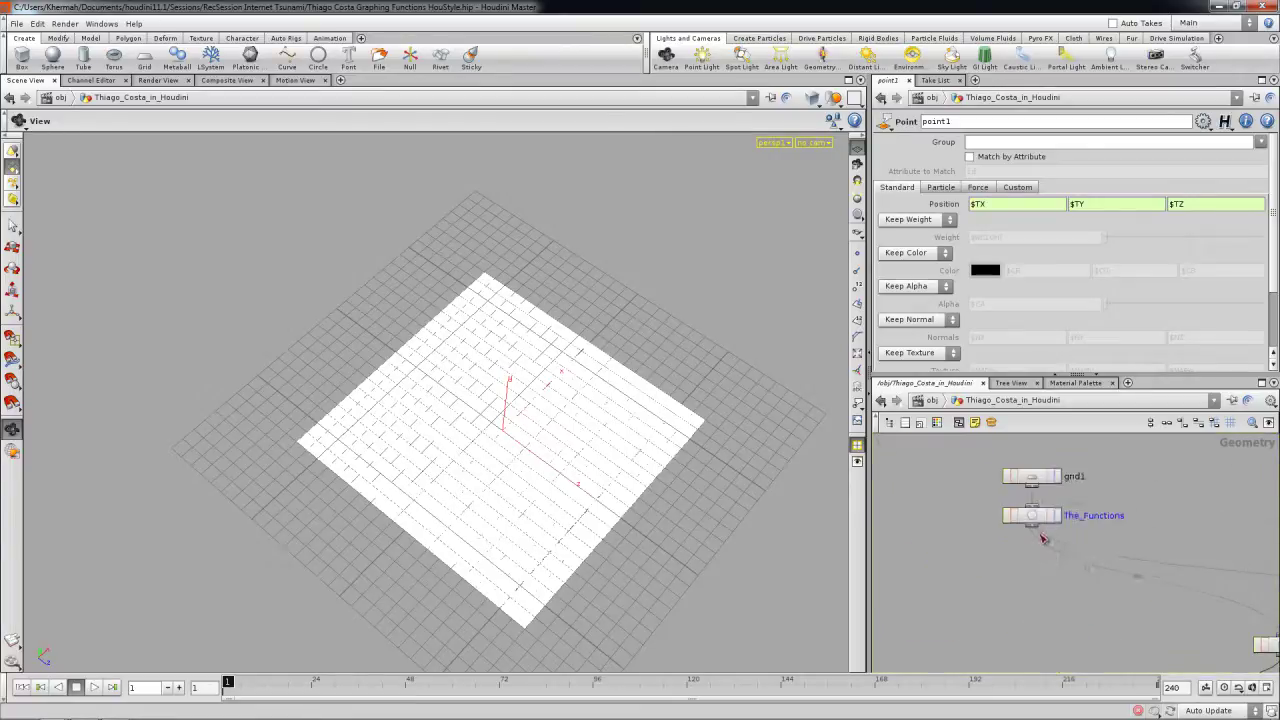
right_click(1039, 518)
click(1075, 427)
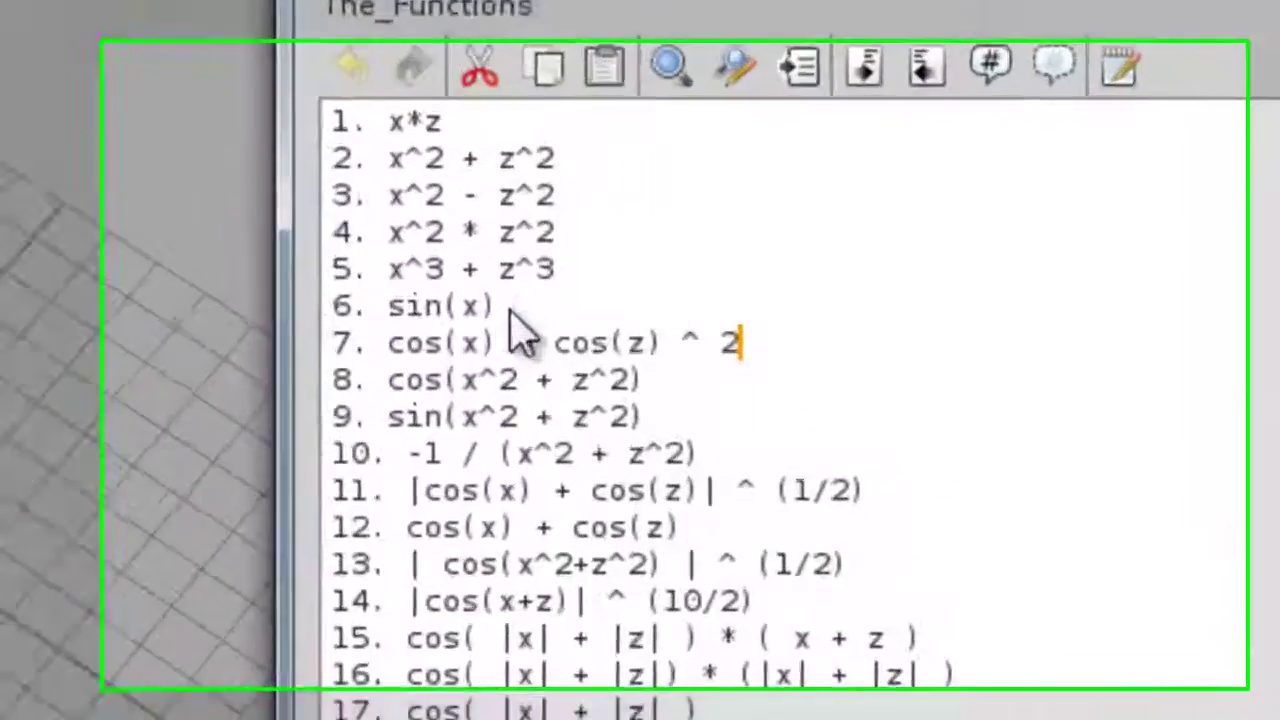
drag(838, 377, 794, 376)
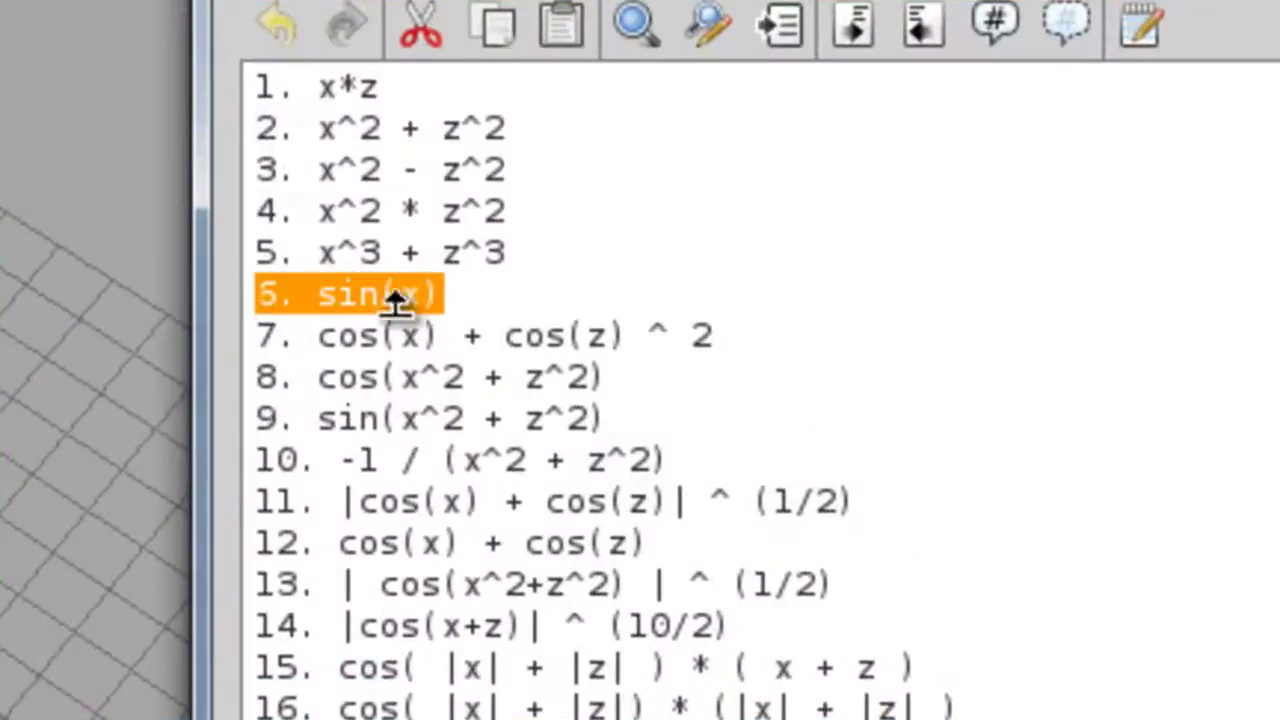
click(398, 335)
drag(737, 336, 8, 330)
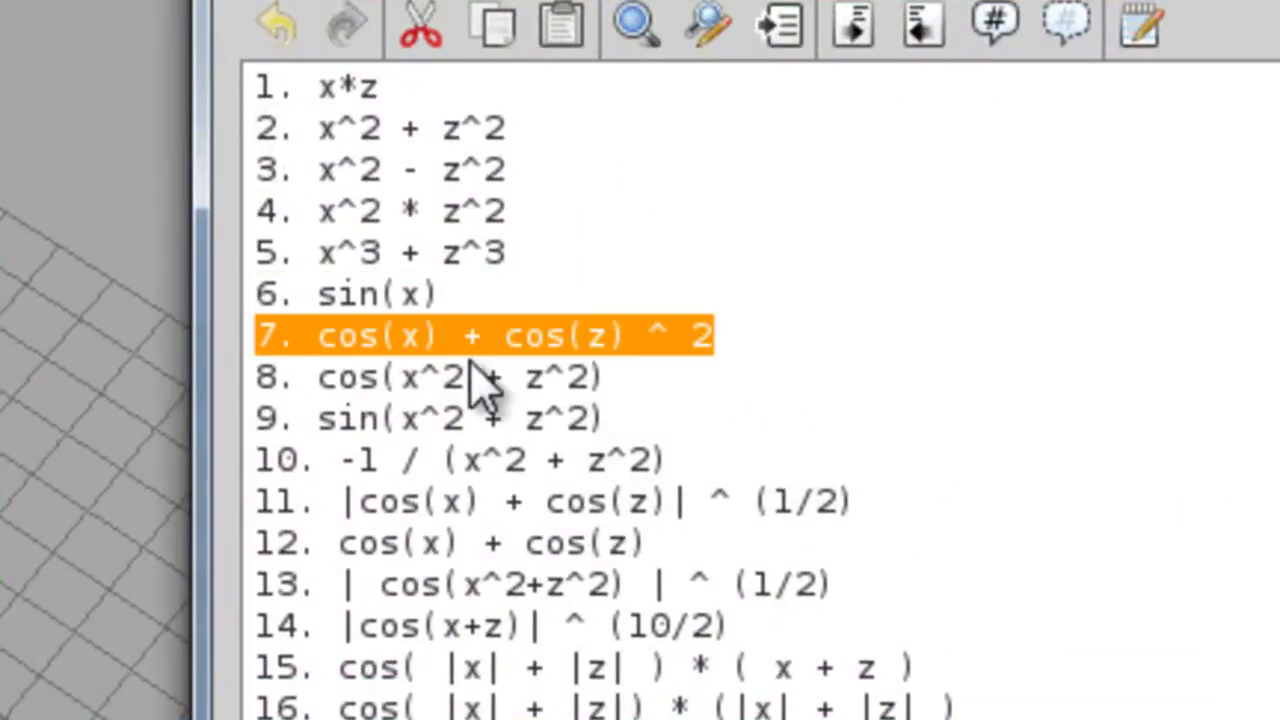
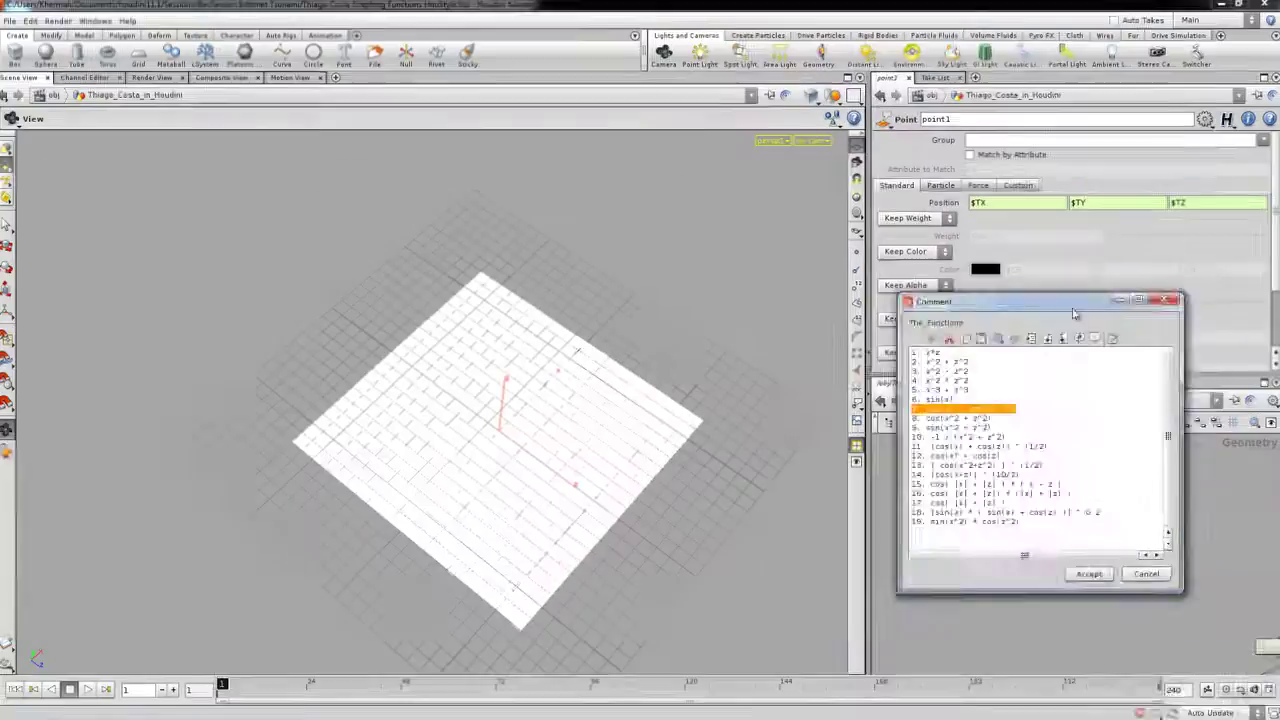
- Move the comment clear of the parameters and set point1's Y position expression to cos($TX) + cos($TZ)
drag(1073, 314, 697, 206)
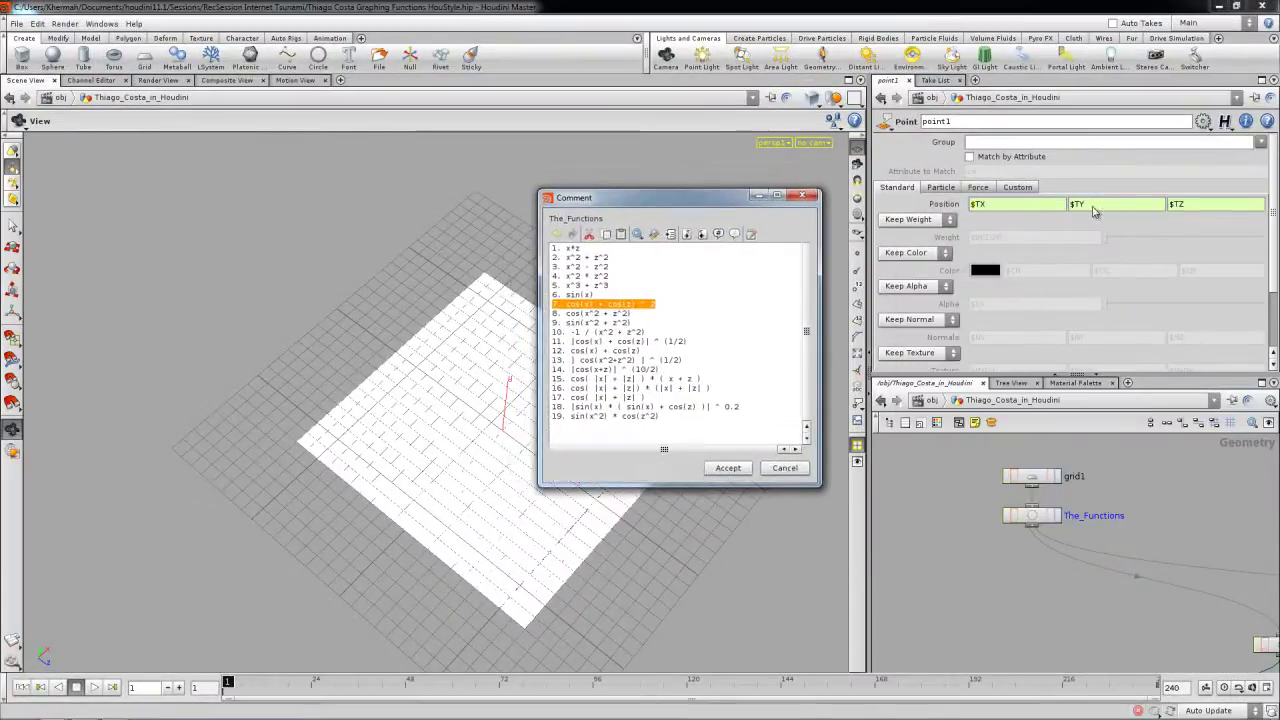
click(1093, 206)
key(BackSpace)
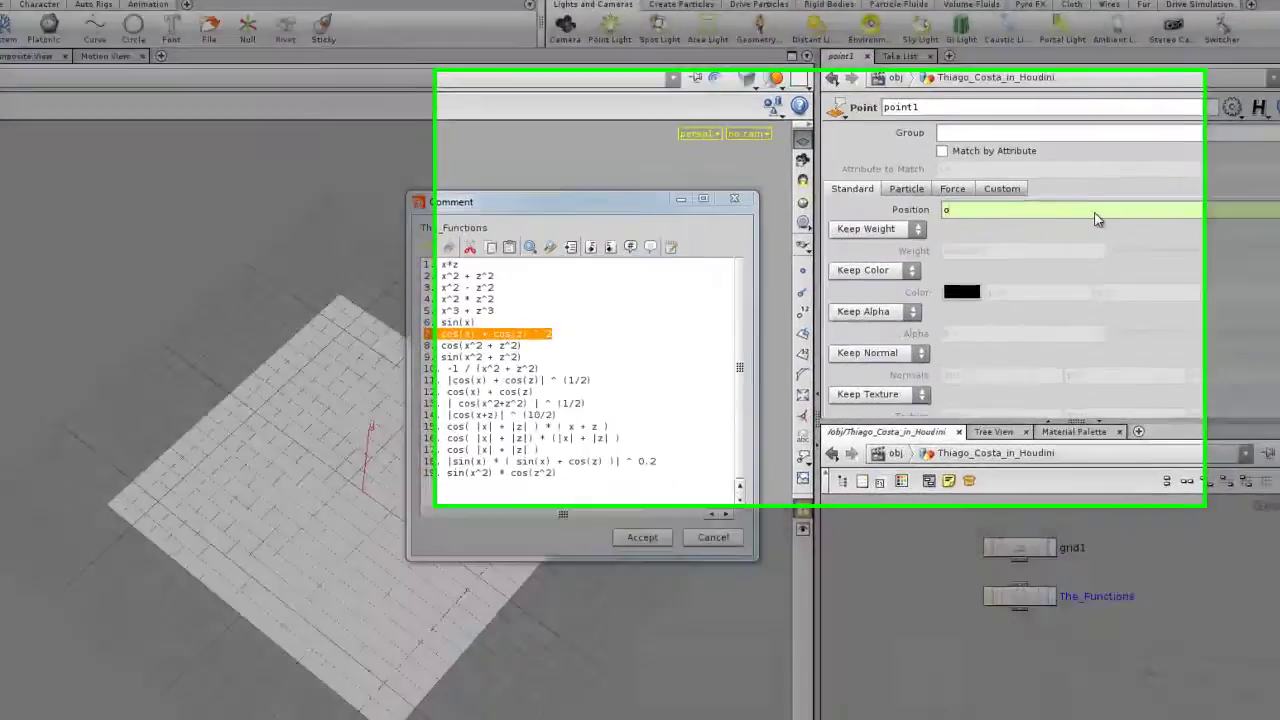
text(cos()
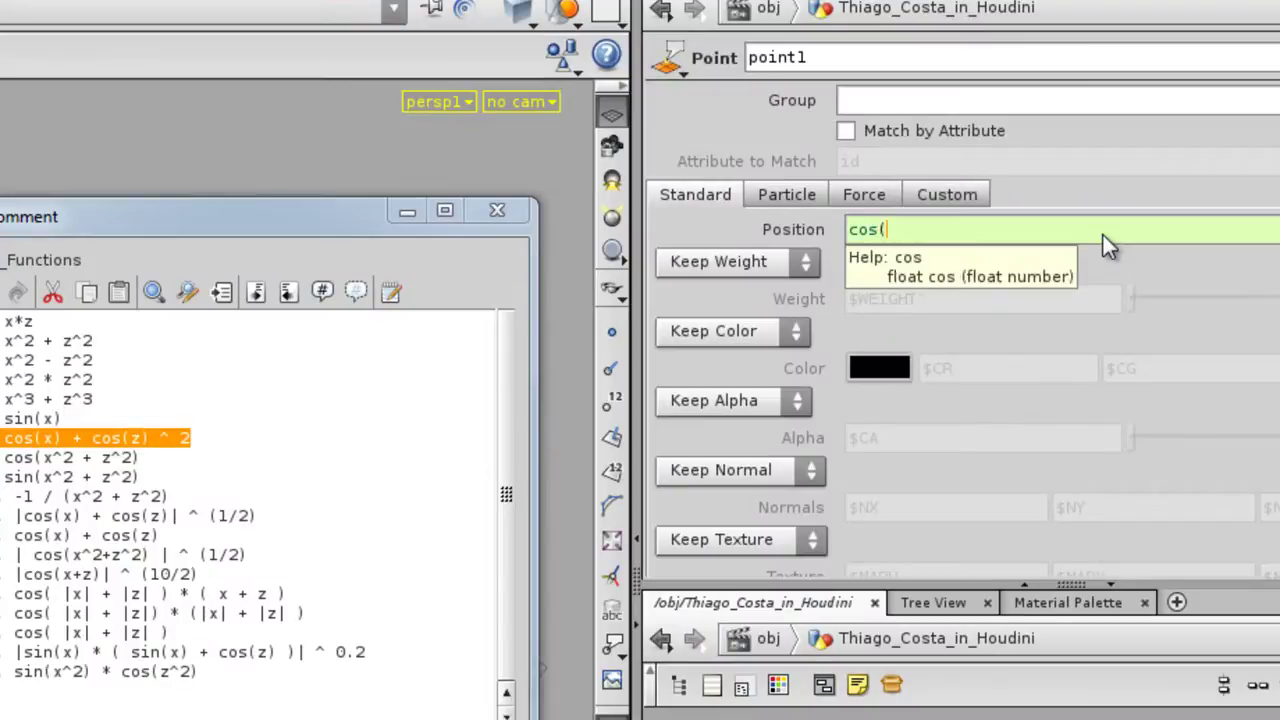
text($TX) + coxs()
key(BackSpace)
key(BackSpace)
key(BackSpace)
text(s()
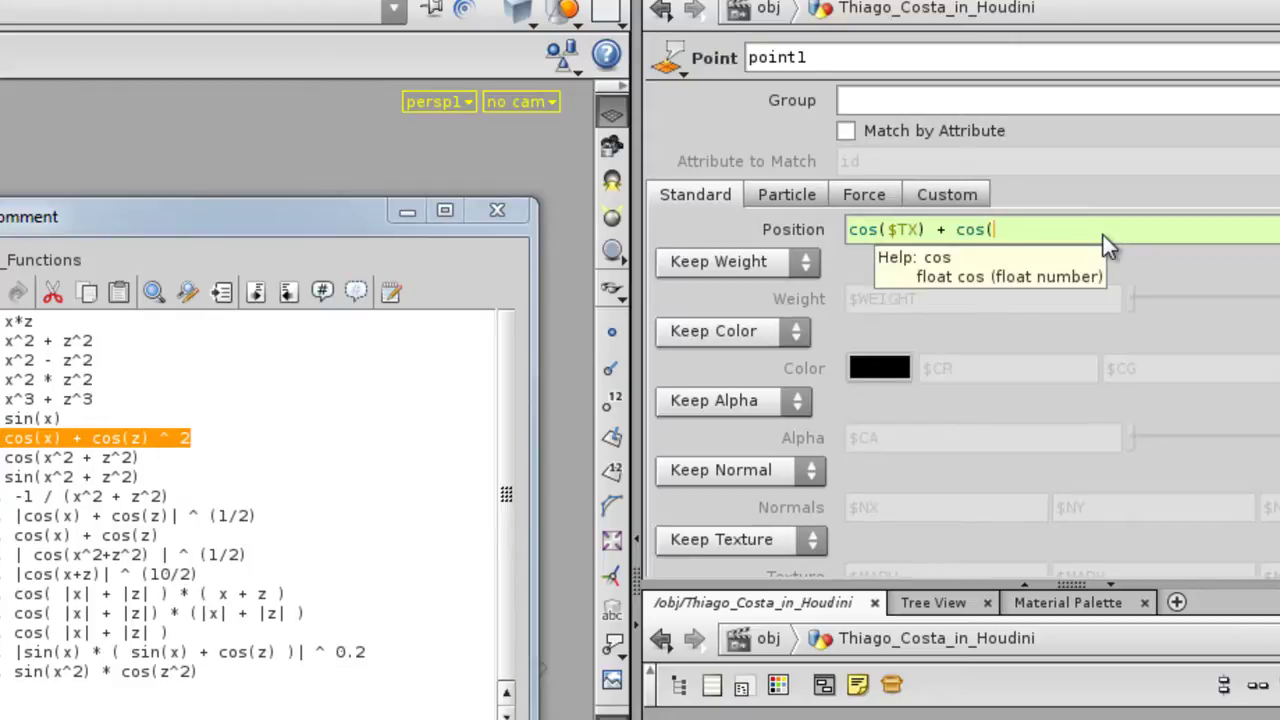
text(TX)
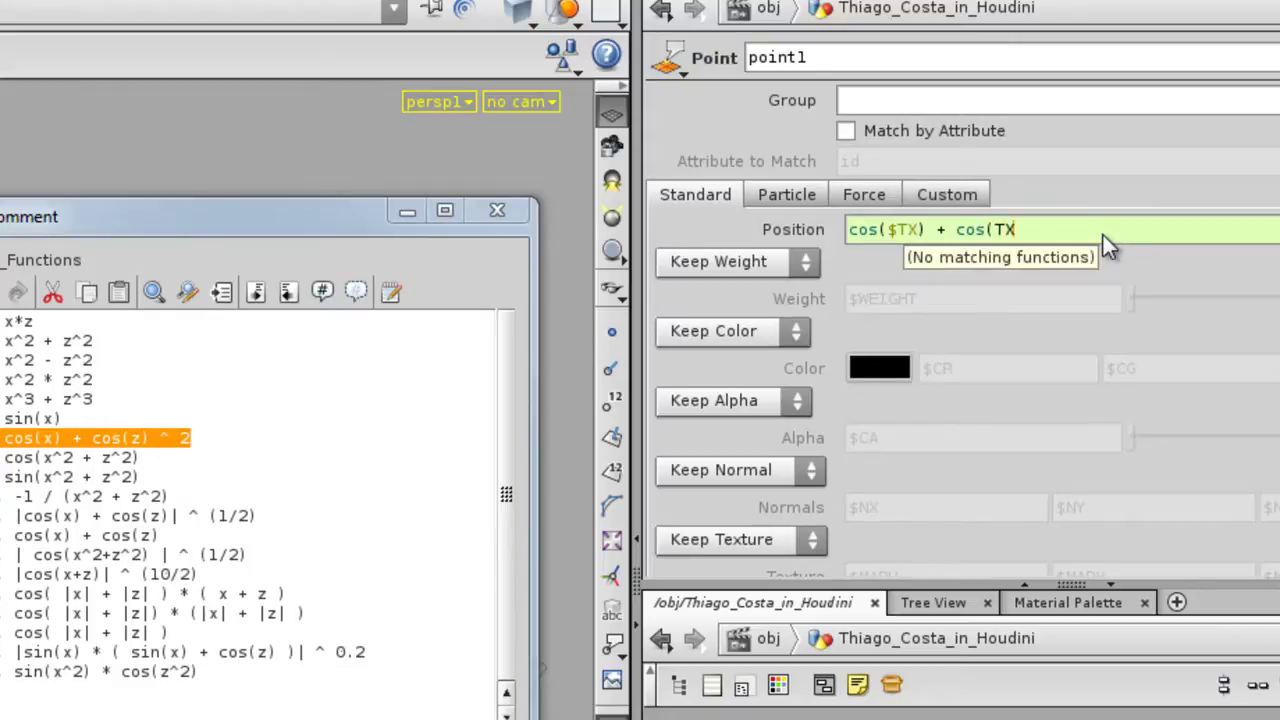
key(BackSpace)
key(BackSpace)
text($TX)
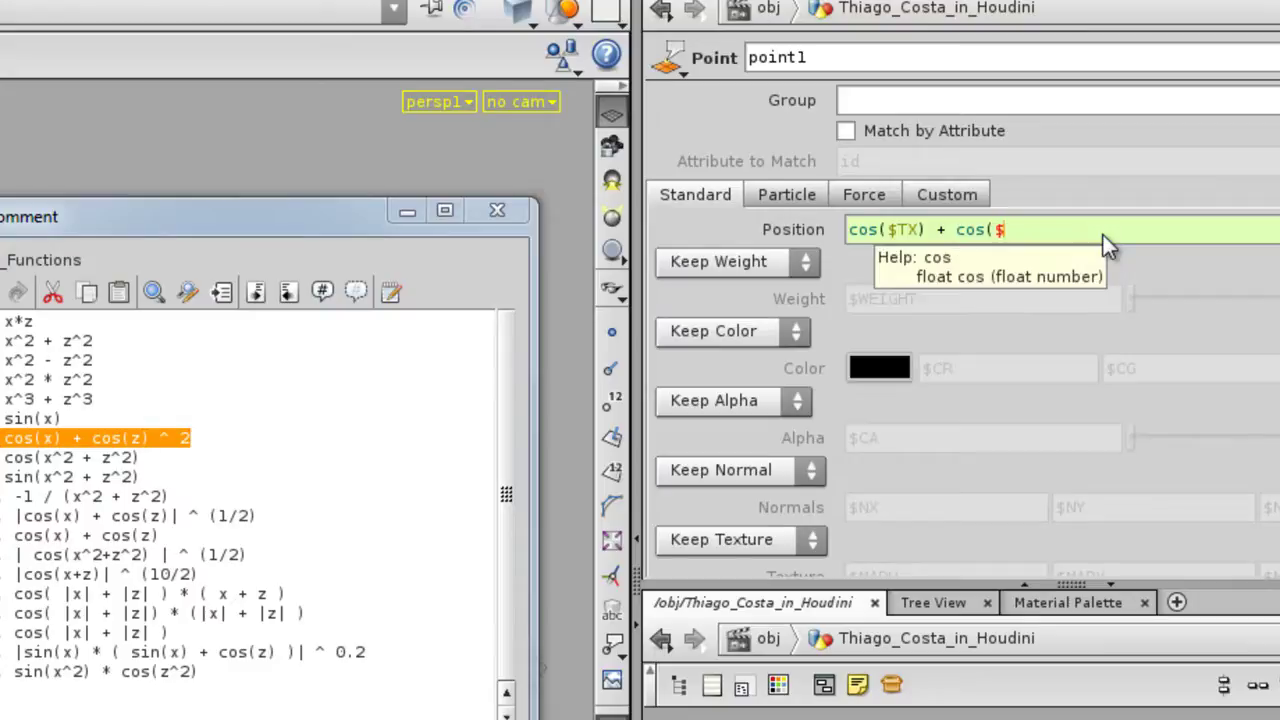
key(BackSpace)
text(Z))
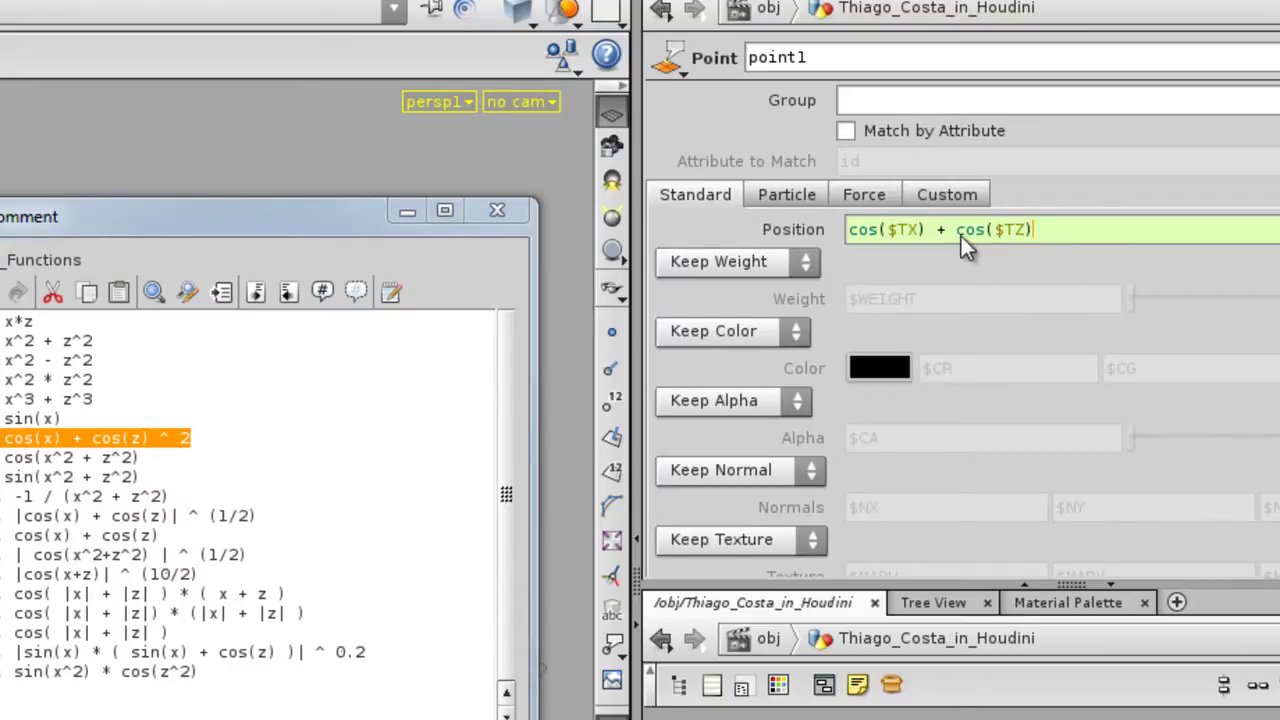
key(Return)
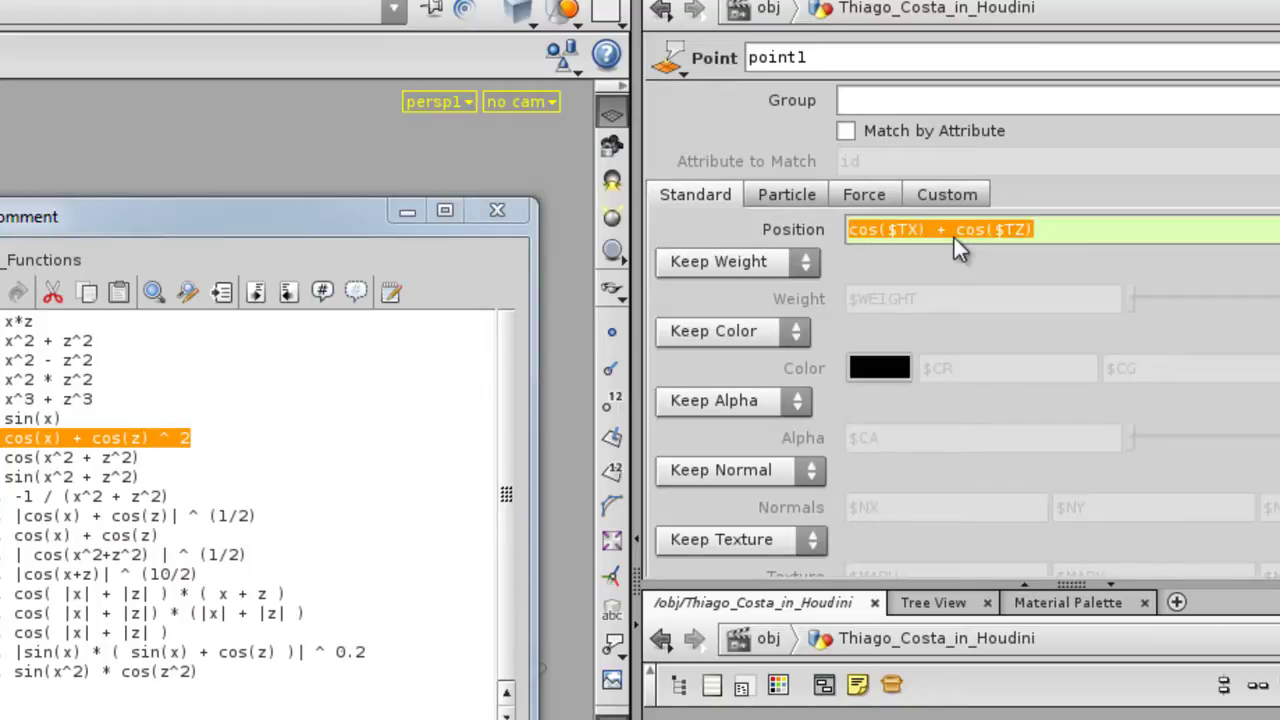
- Square the second cosine so the Y position expression reads cos($TX) + pow(cos($TZ), 2)
click(954, 236)
text(pow)
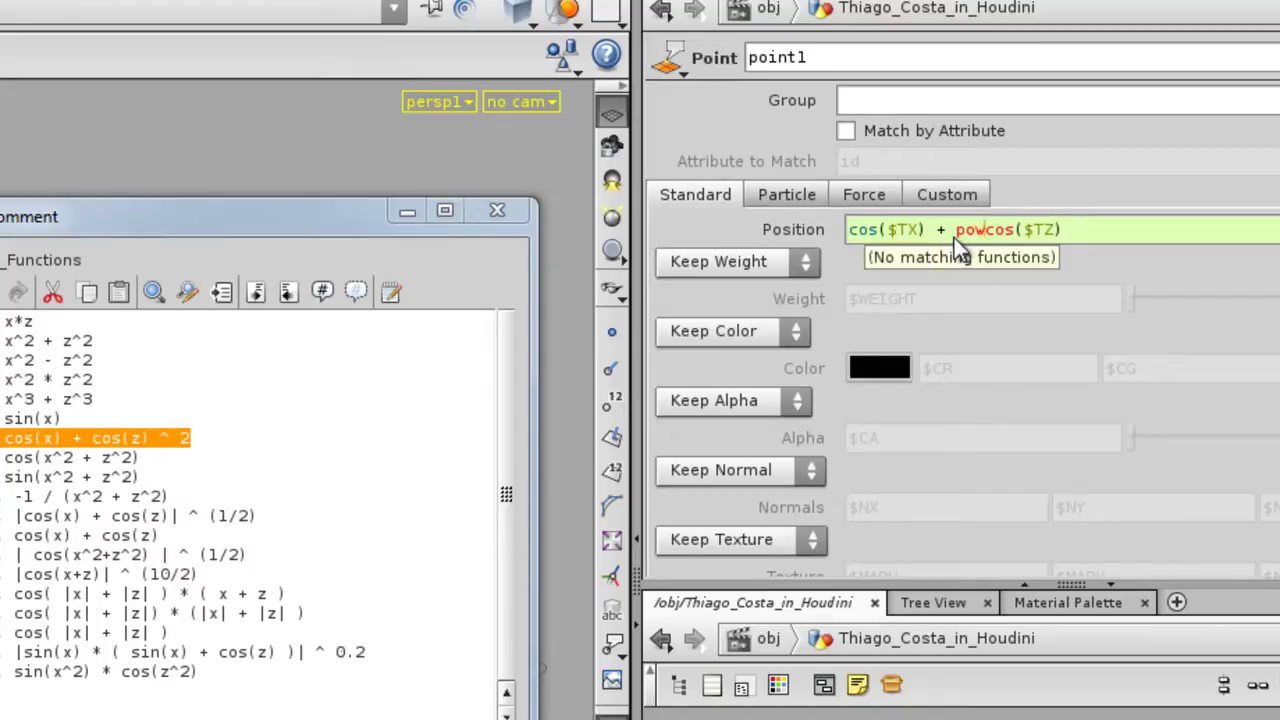
text(()
click(1086, 232)
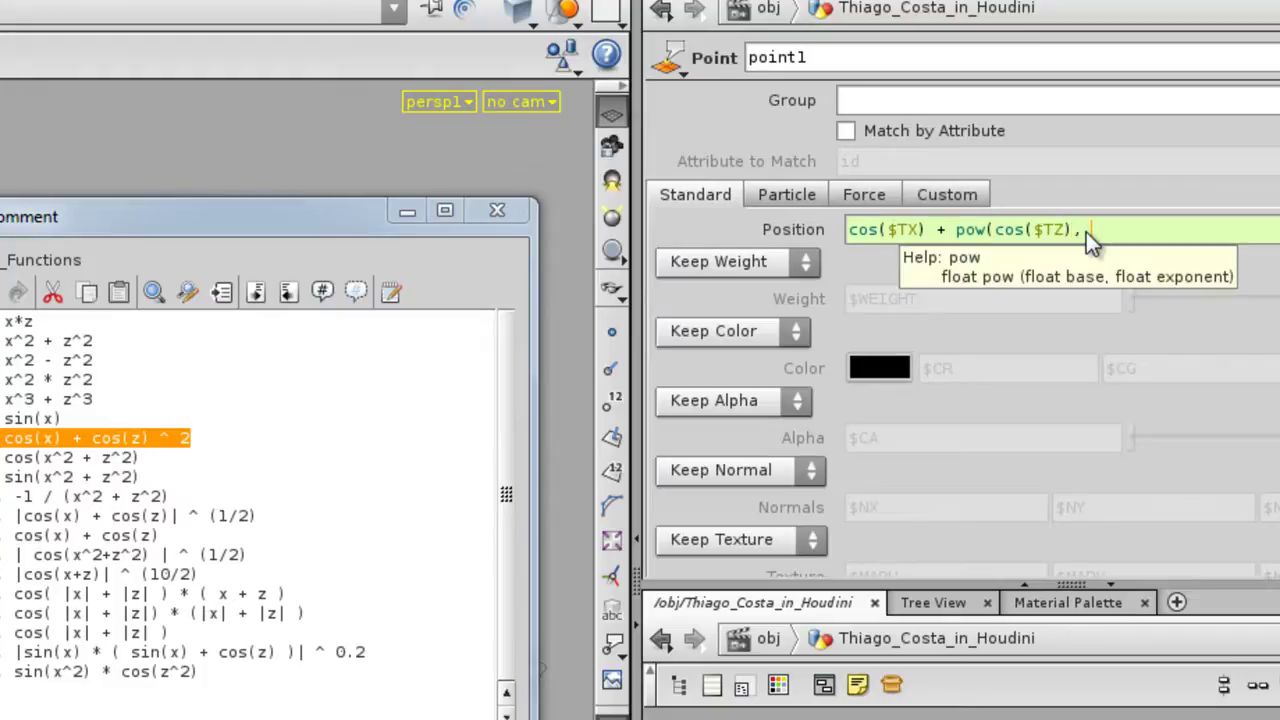
text(, 2))
key(Return)
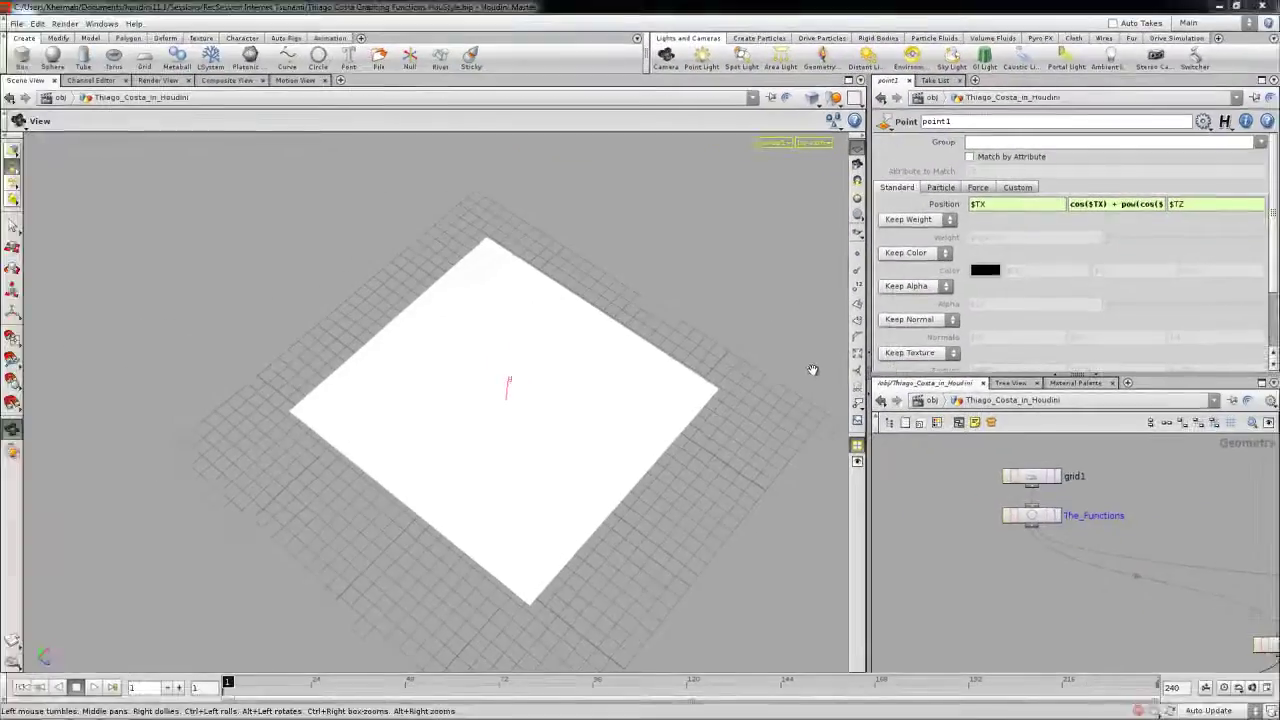
- Examine the surface from a low angle and display the Point_Expressions node instead of point1
drag(660, 450, 747, 430)
scroll(1104, 594, down, 1)
middle_drag(1104, 594, 930, 504)
middle_drag(1008, 551, 1007, 527)
click(1109, 522)
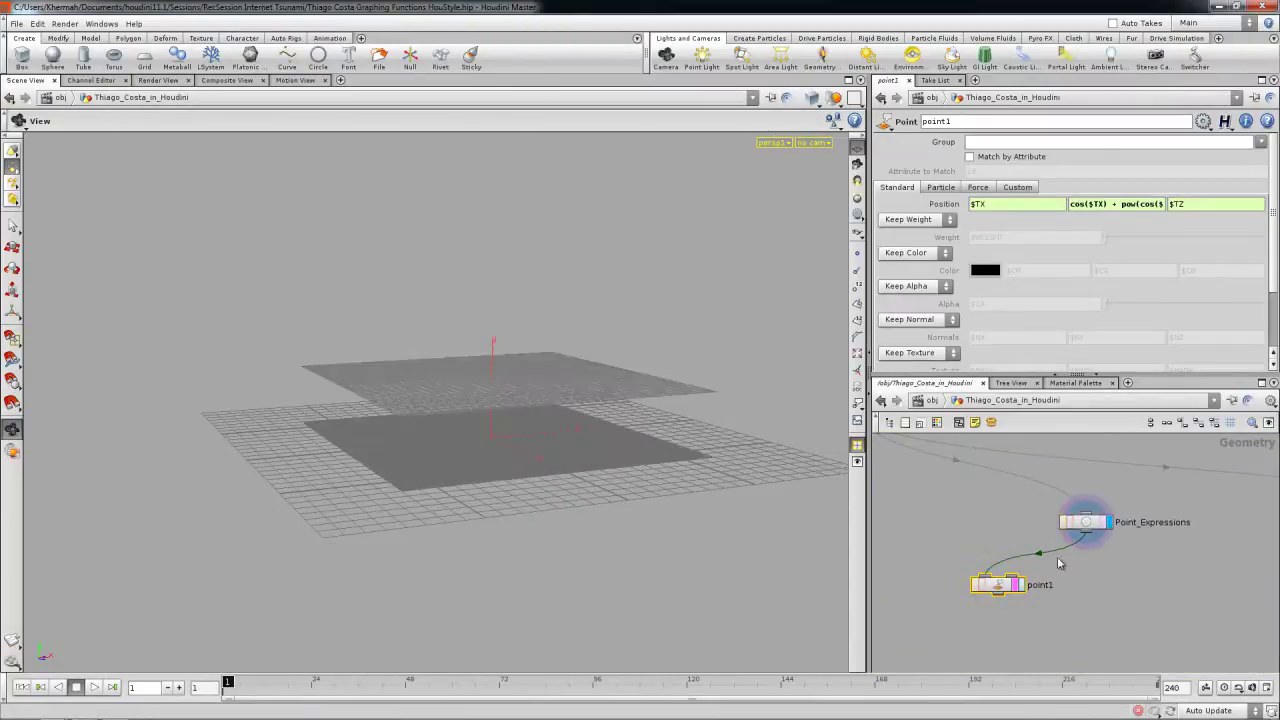
- Display point1 again and move its node farther down, leaving room below Point_Expressions
click(1022, 585)
mouse_move(566, 443)
mouse_down()
mouse_move(594, 534)
mouse_move(609, 417)
mouse_move(586, 357)
mouse_move(586, 443)
mouse_move(666, 466)
mouse_move(560, 454)
mouse_up()
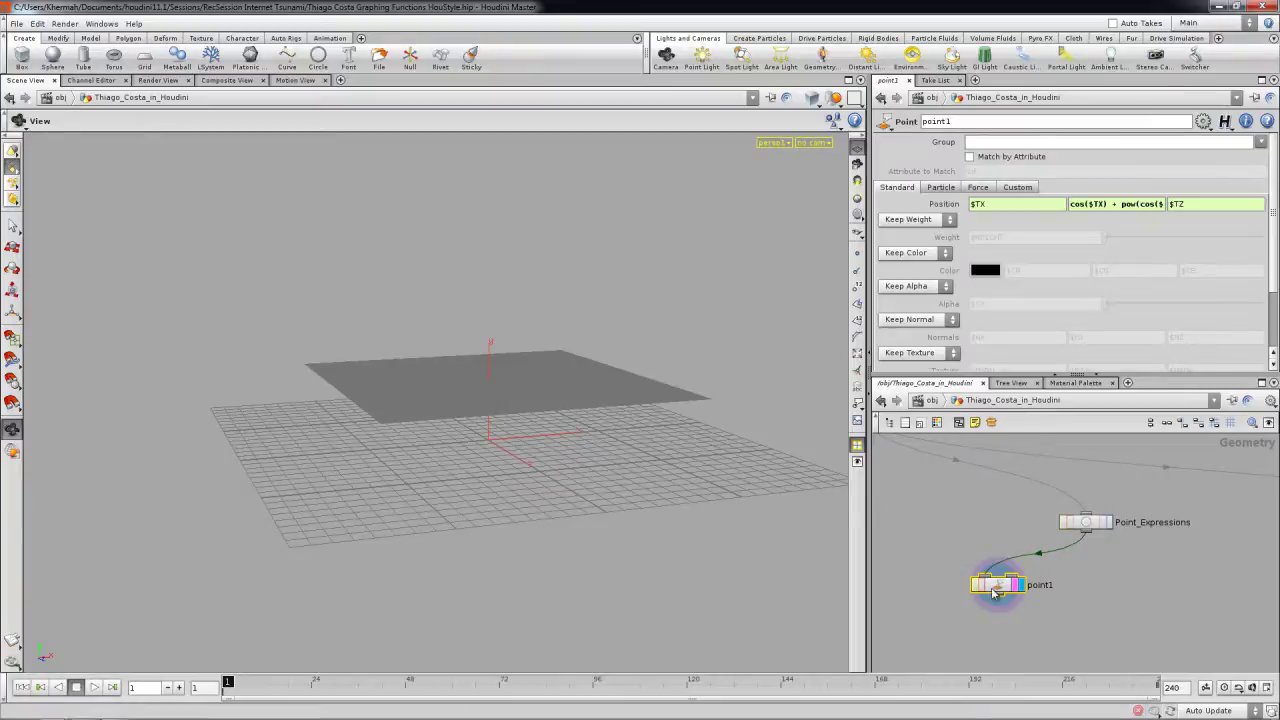
drag(993, 592, 958, 632)
- Add a float parameter named mult with the label Function Multiplier to the Point_Expressions node
click(1087, 523)
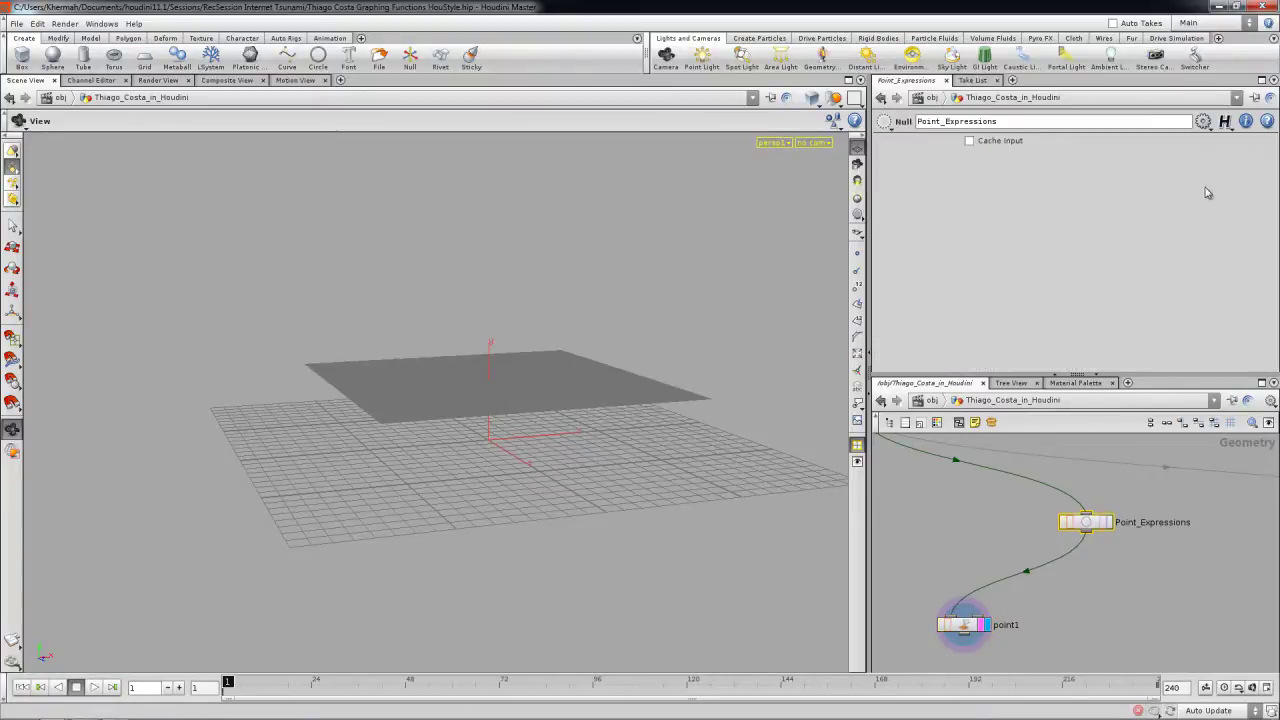
click(1203, 121)
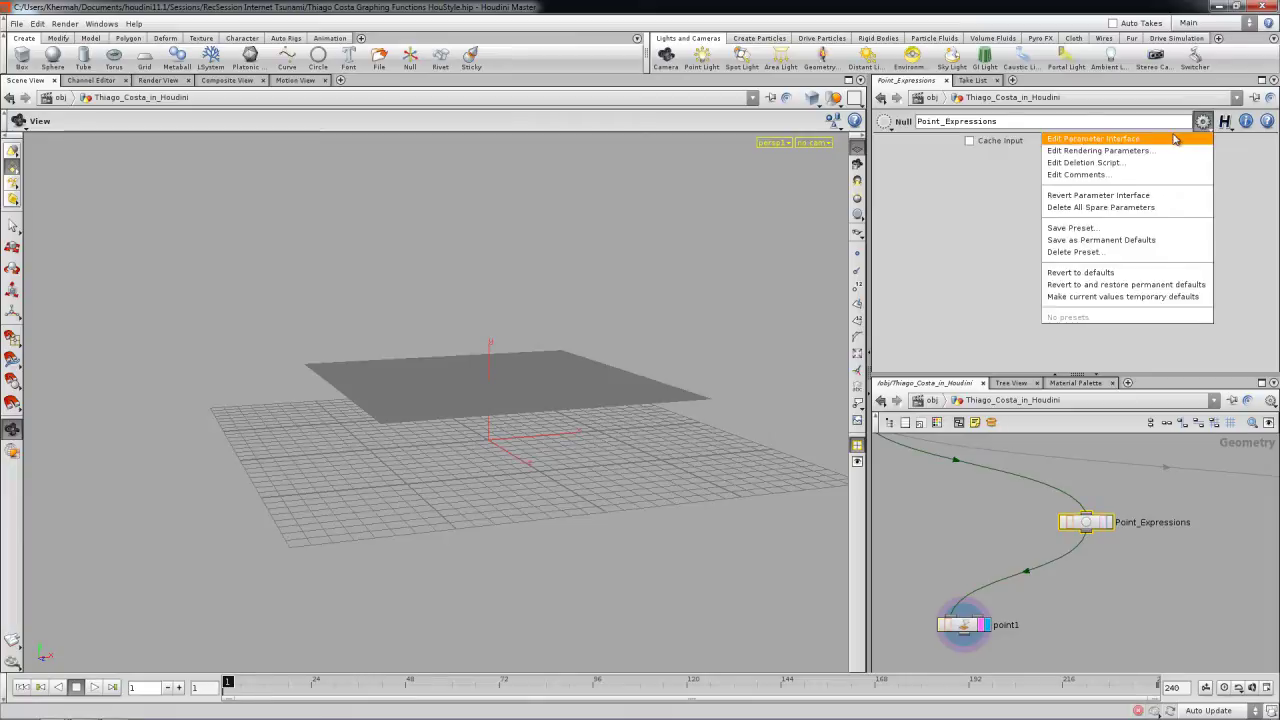
click(1108, 140)
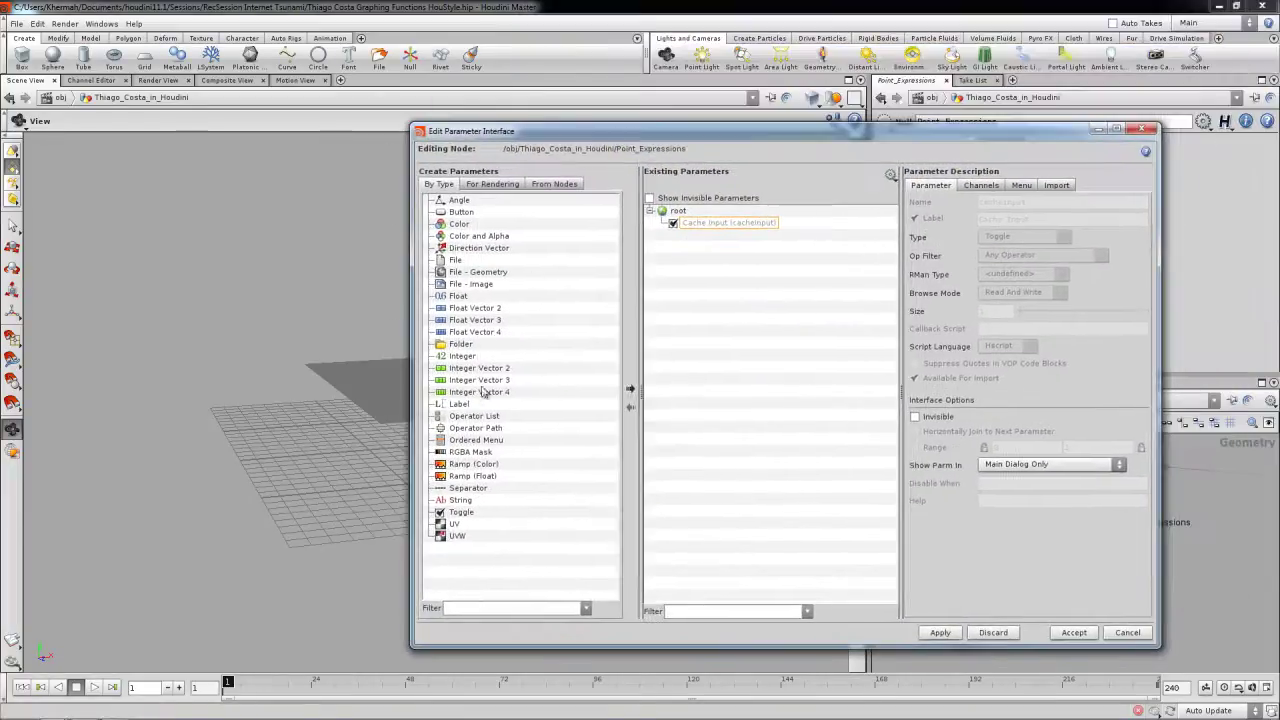
drag(459, 298, 682, 222)
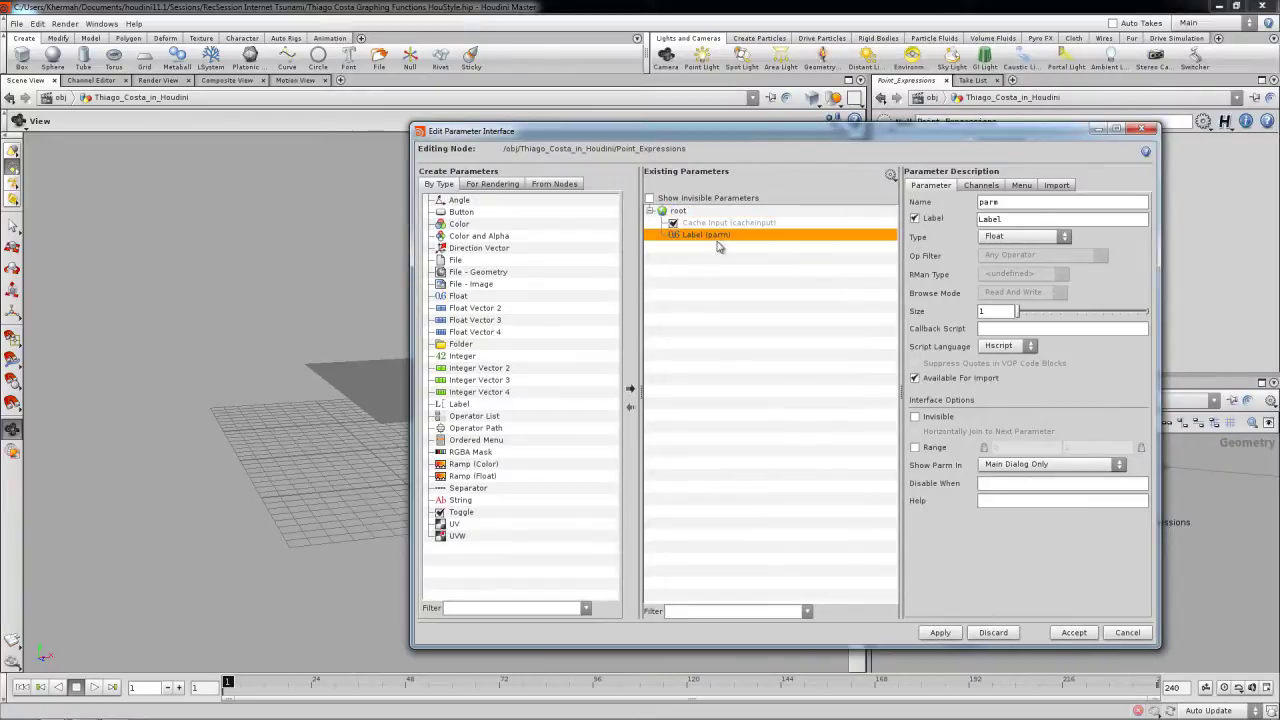
double_click(1018, 202)
key(Tab)
text(Function Multiplie)
key(Return)
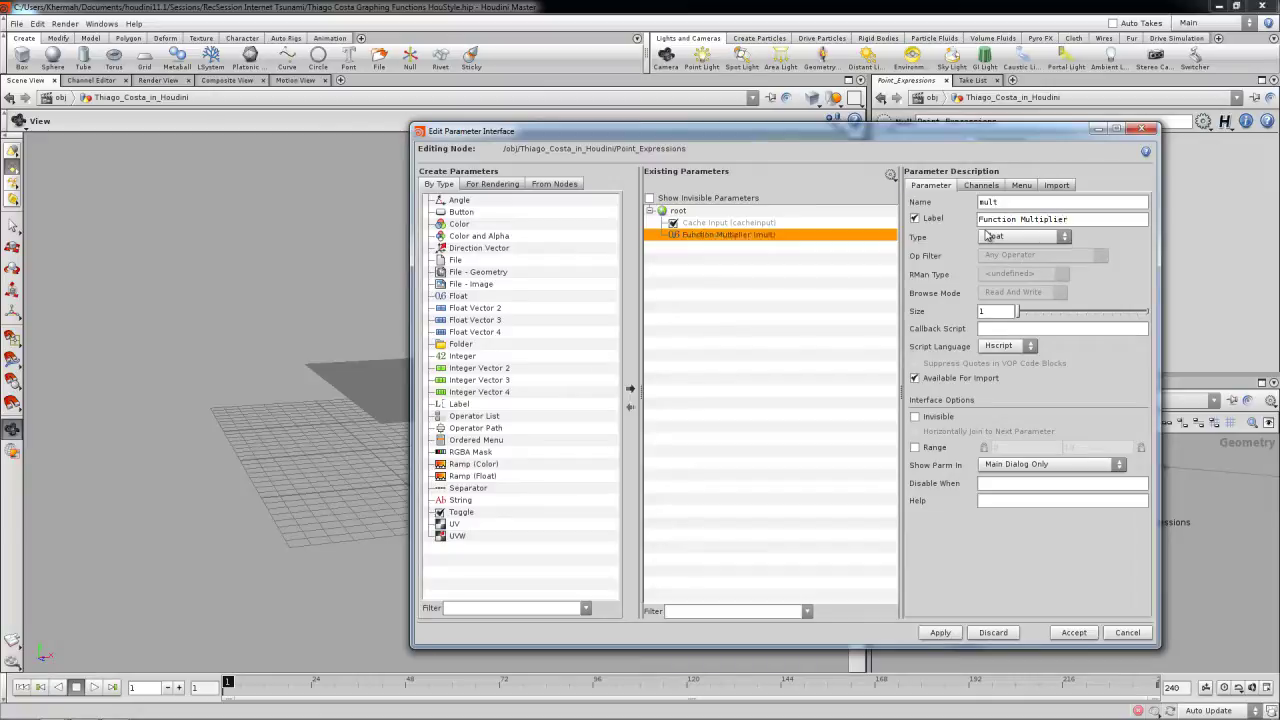
click(1074, 632)
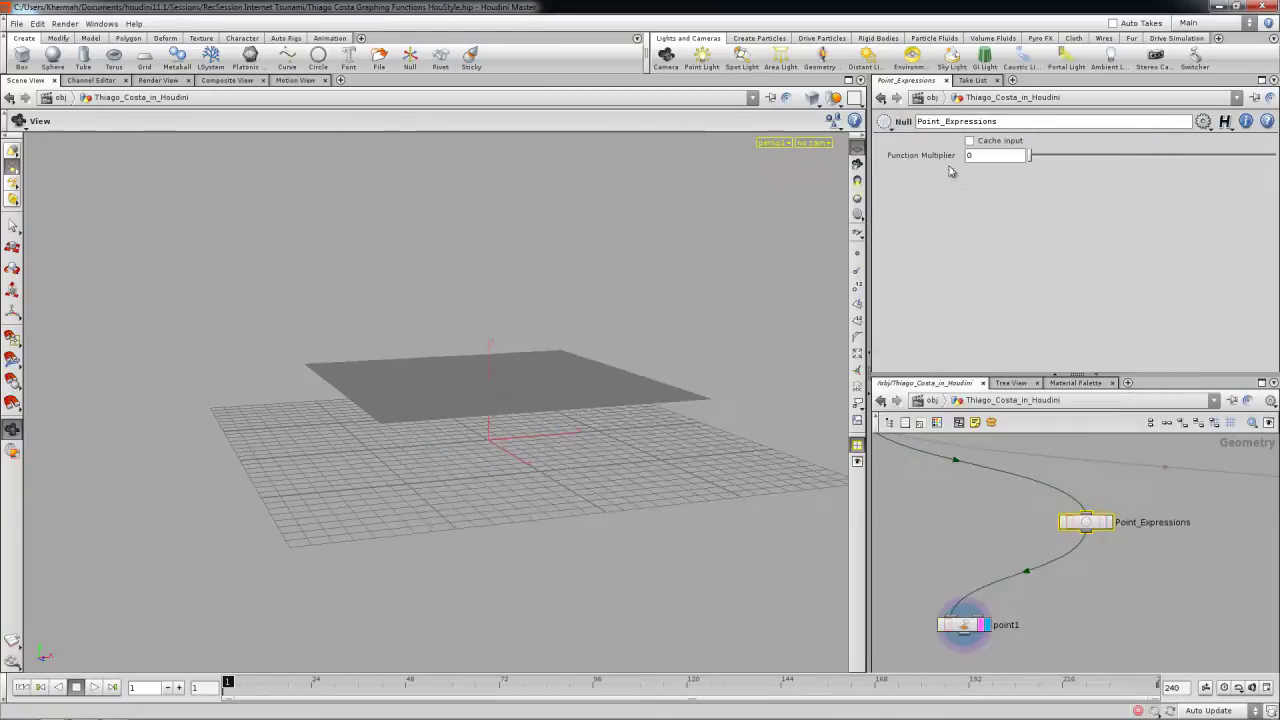
right_click(931, 162)
click(936, 156)
right_click(936, 156)
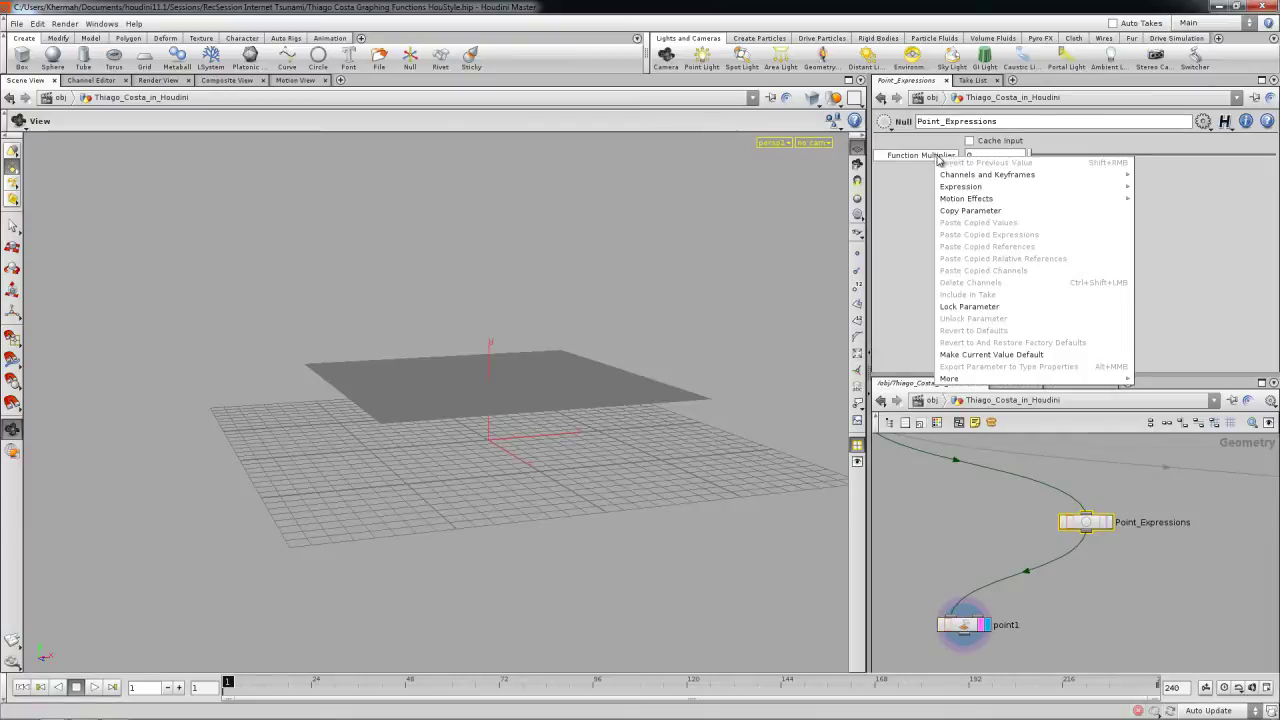
click(902, 215)
- Insert an AttribCreate node between Point_Expressions and point1 and name its attribute x
drag(968, 626, 963, 625)
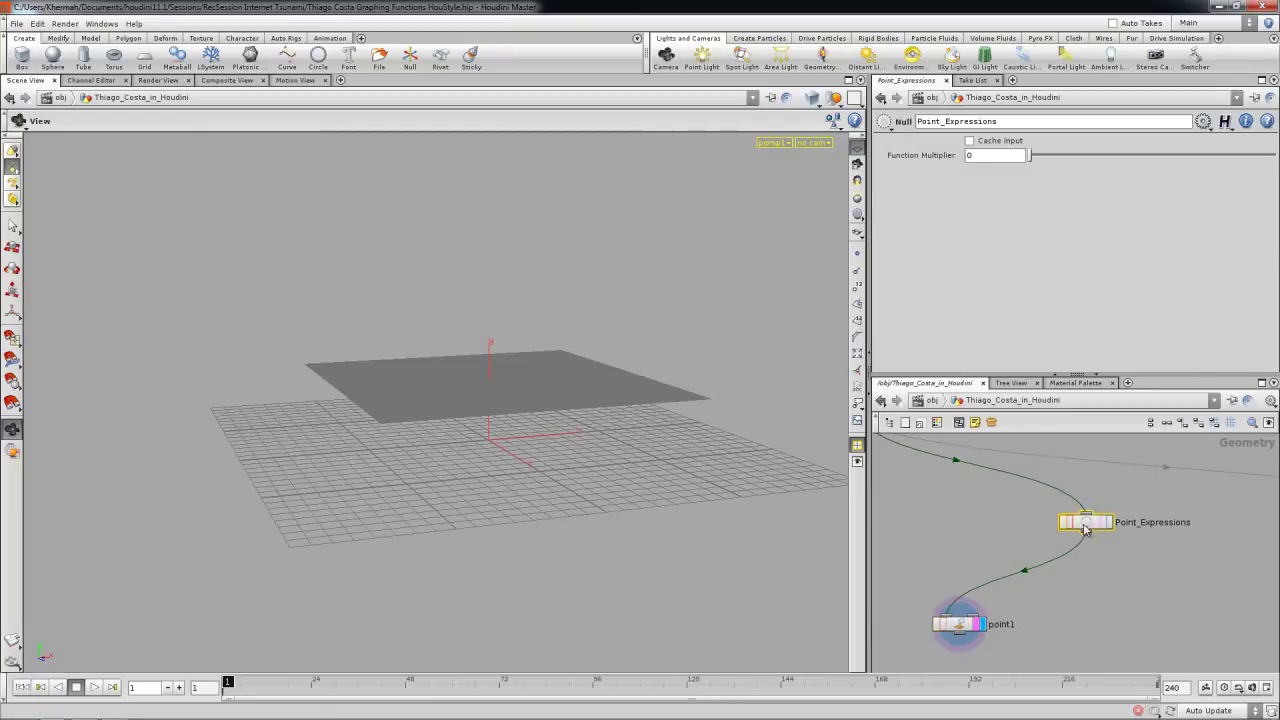
key(Tab)
mouse_move(1120, 413)
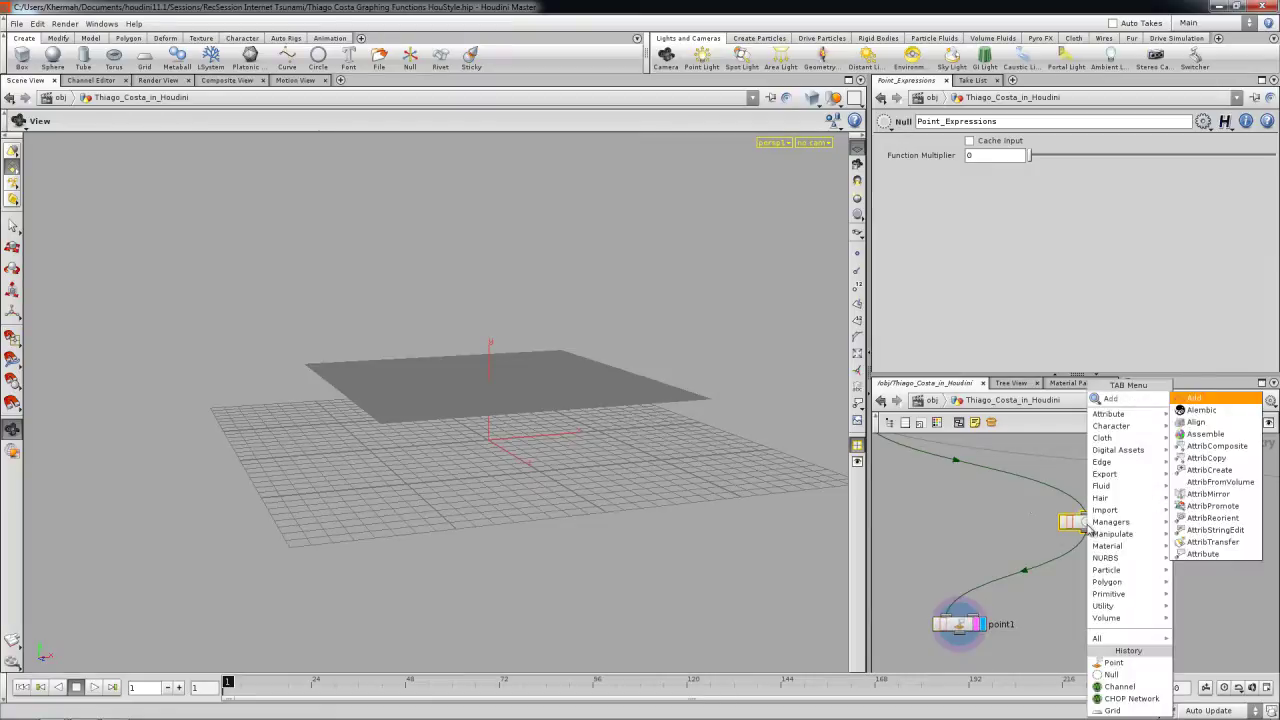
click(1209, 470)
click(1086, 560)
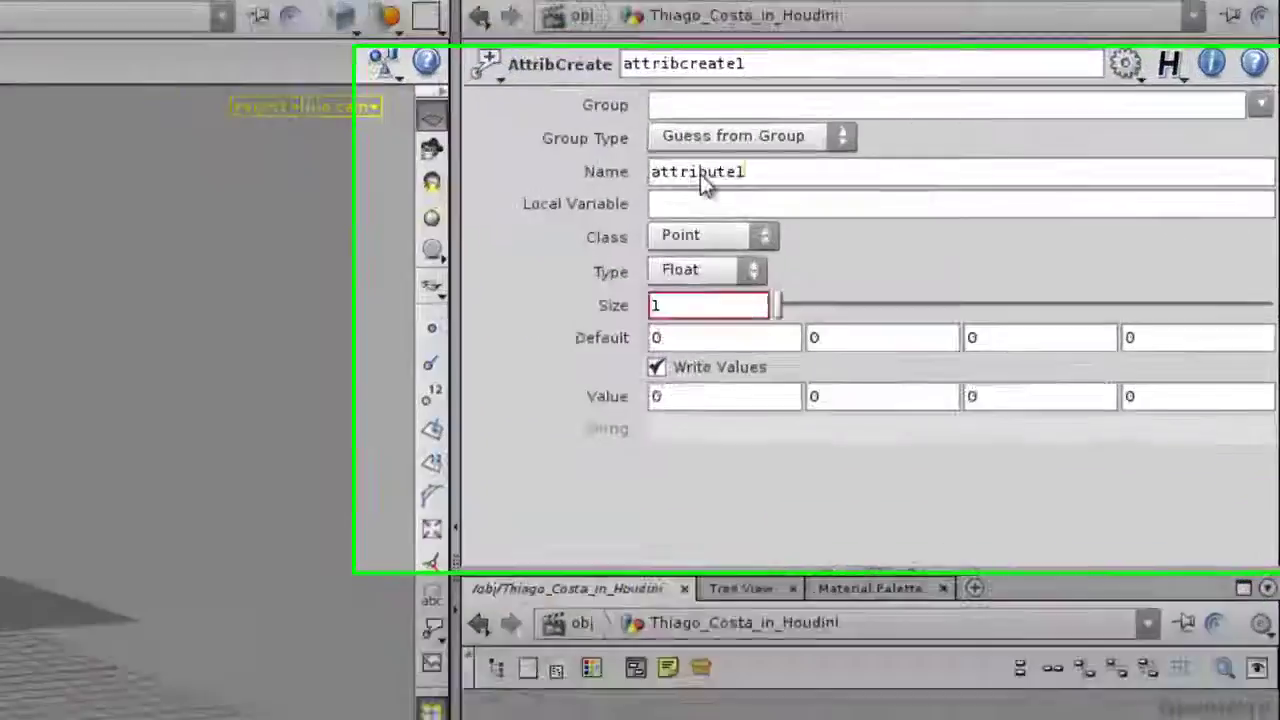
double_click(990, 176)
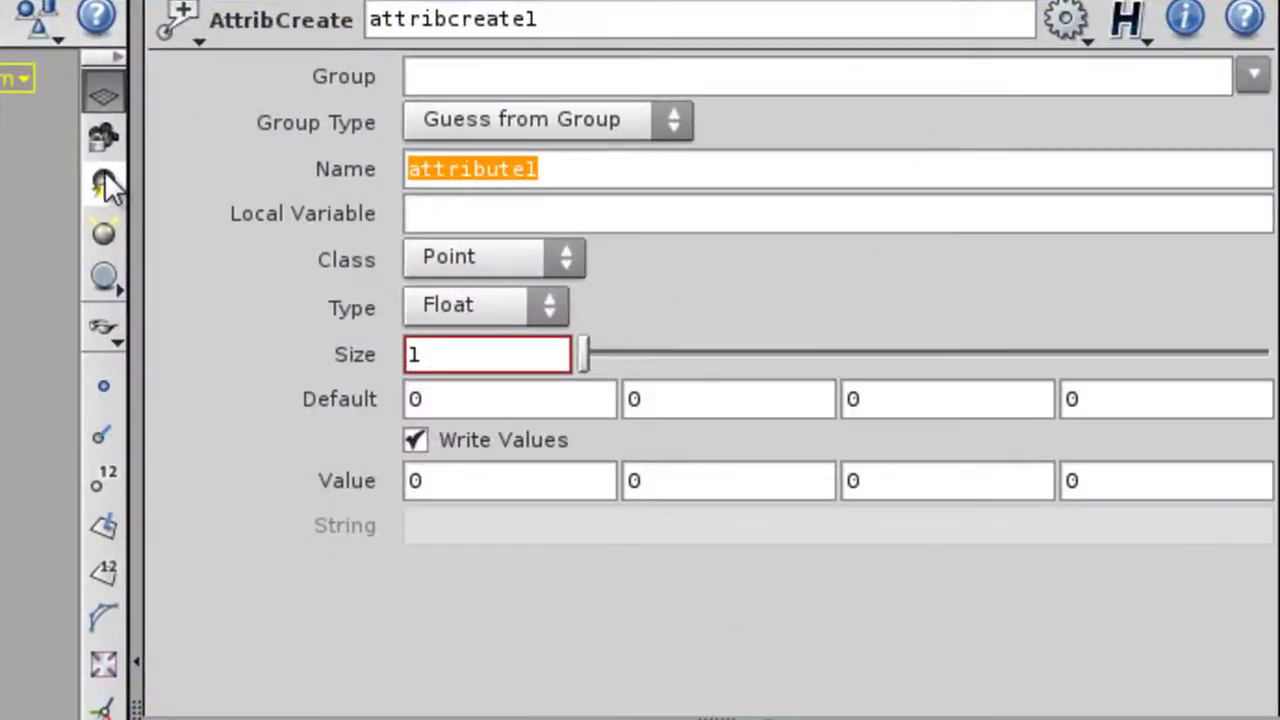
text(x)
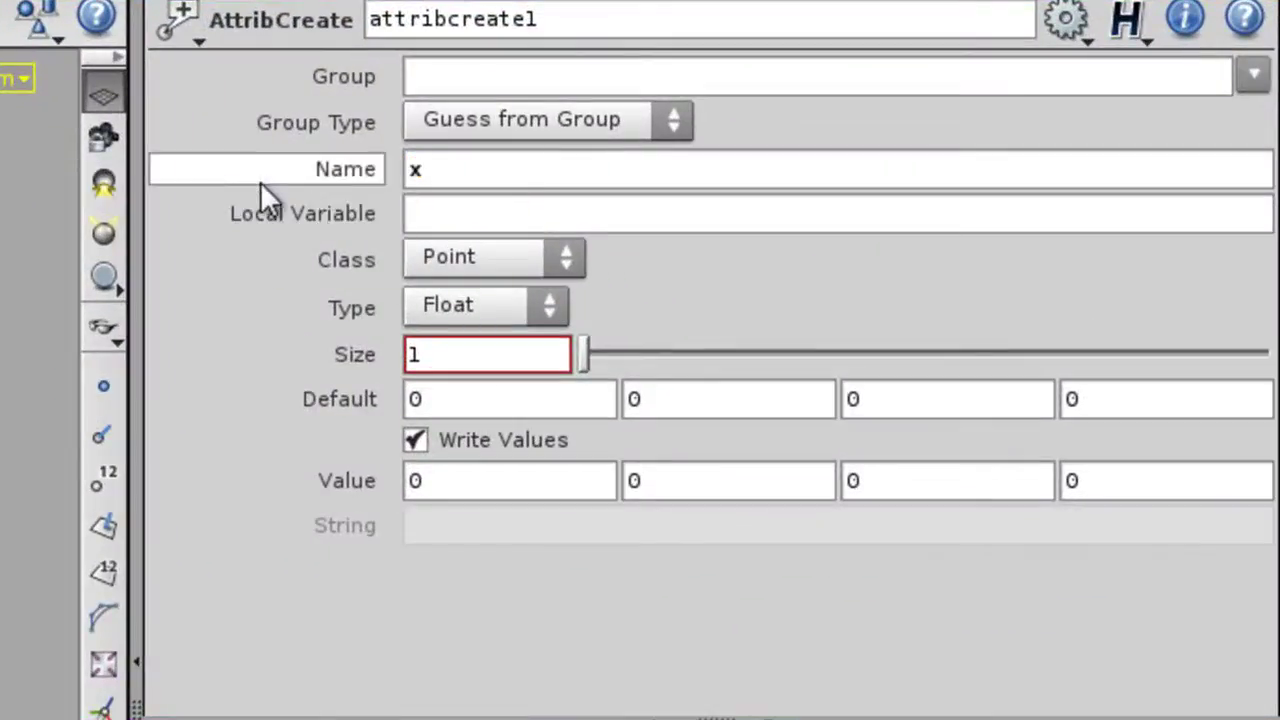
- Enter $TX * as the first value of the x attribute in attribcreate1
click(216, 492)
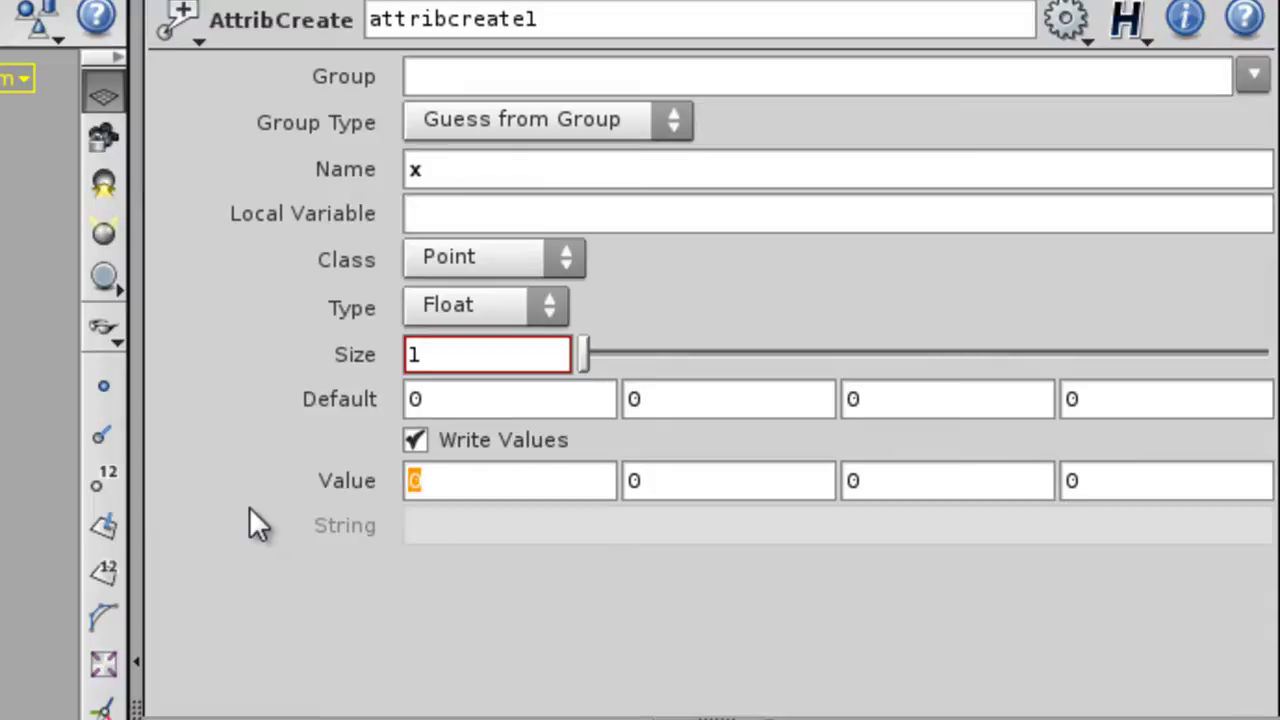
click(249, 500)
text(%$)
key(BackSpace)
key(BackSpace)
text($TX )
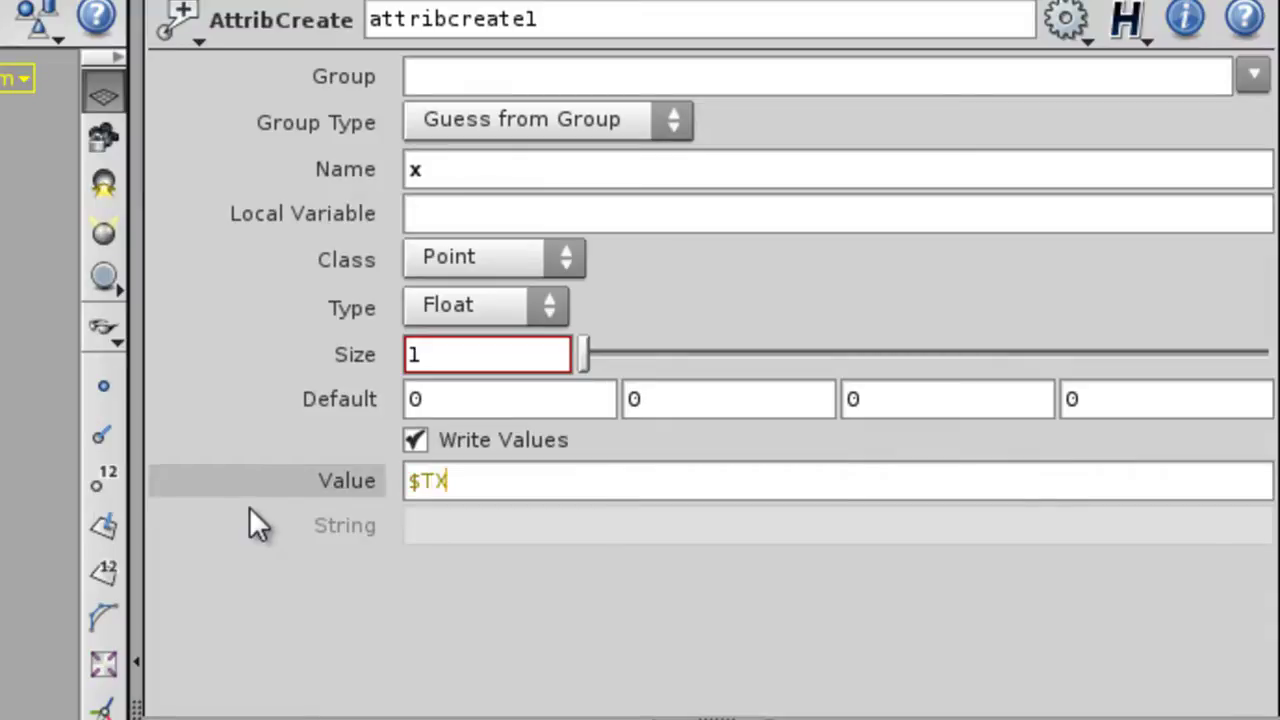
text(*)
- Copy Point_Expressions' Function Multiplier parameter and paste it as a relative reference into attribcreate1's first value
click(500, 715)
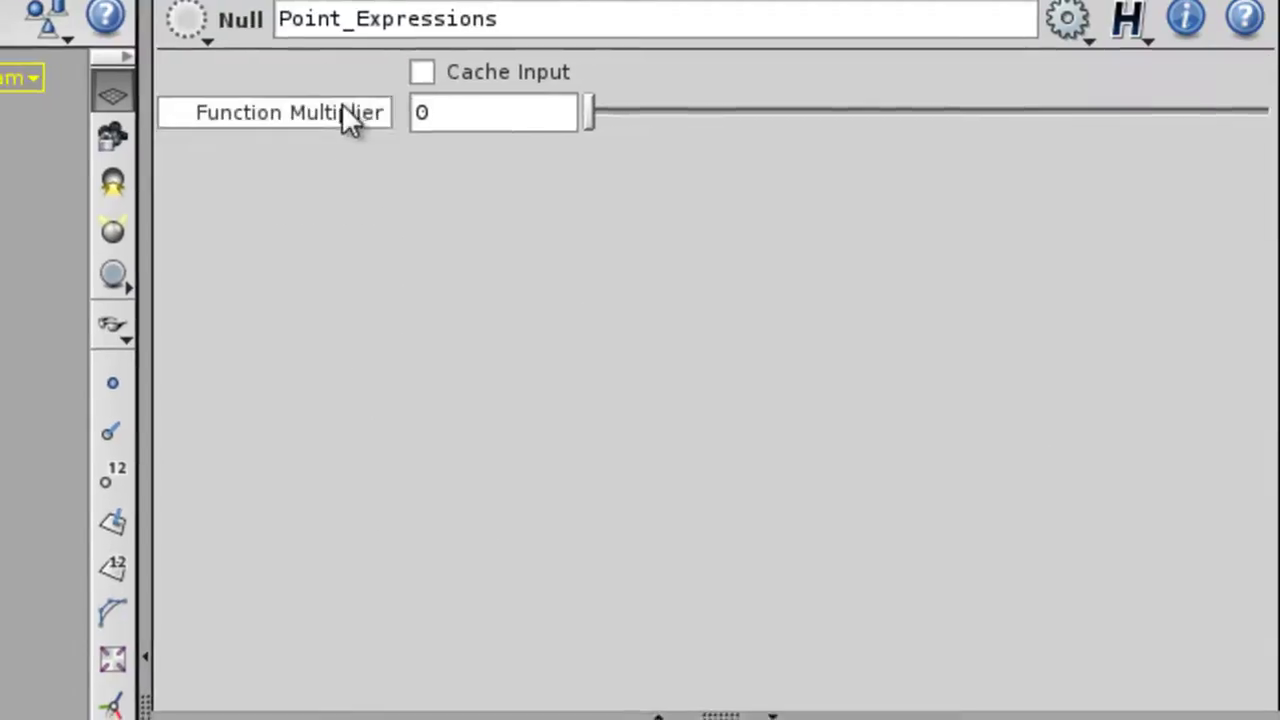
right_click(344, 108)
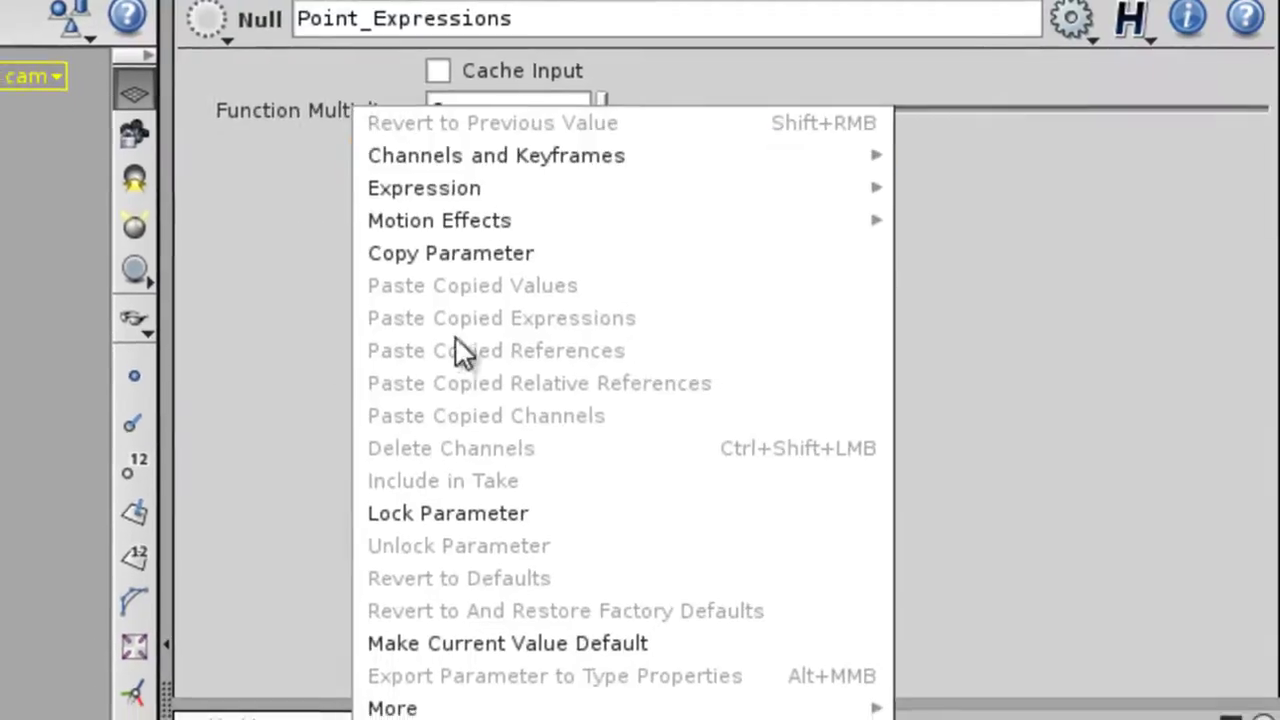
click(494, 261)
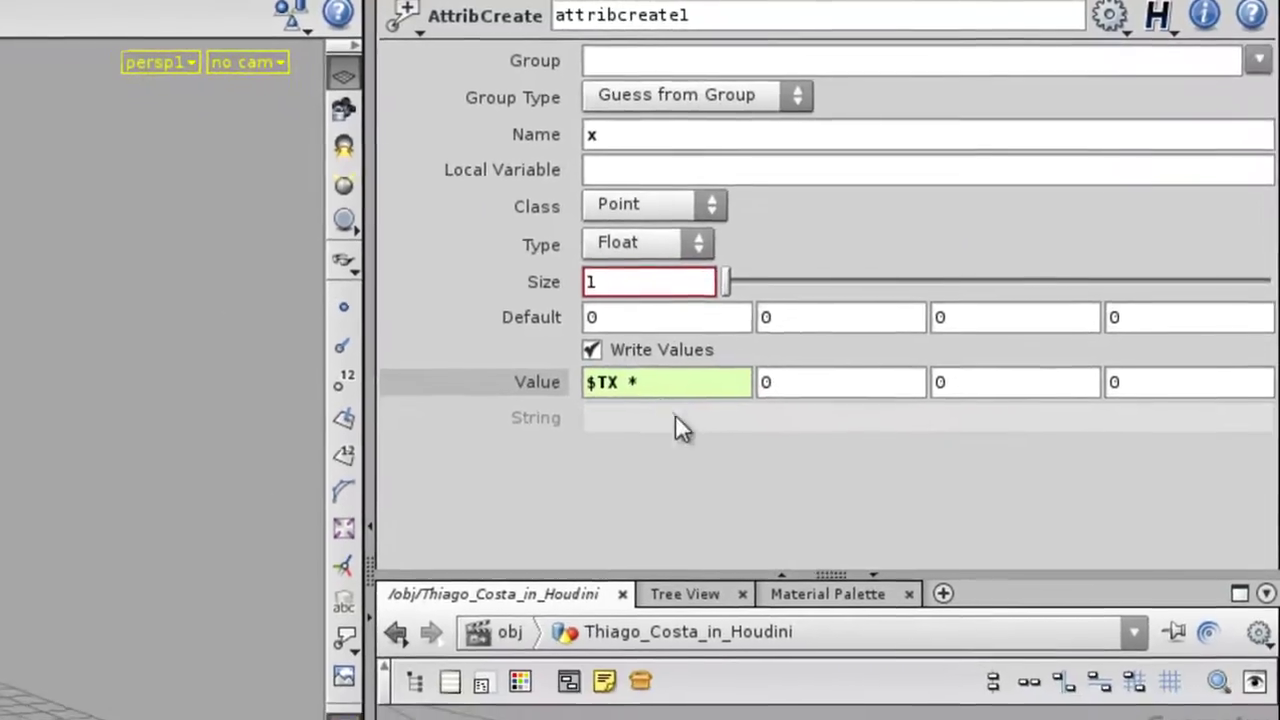
click(678, 368)
right_click(687, 365)
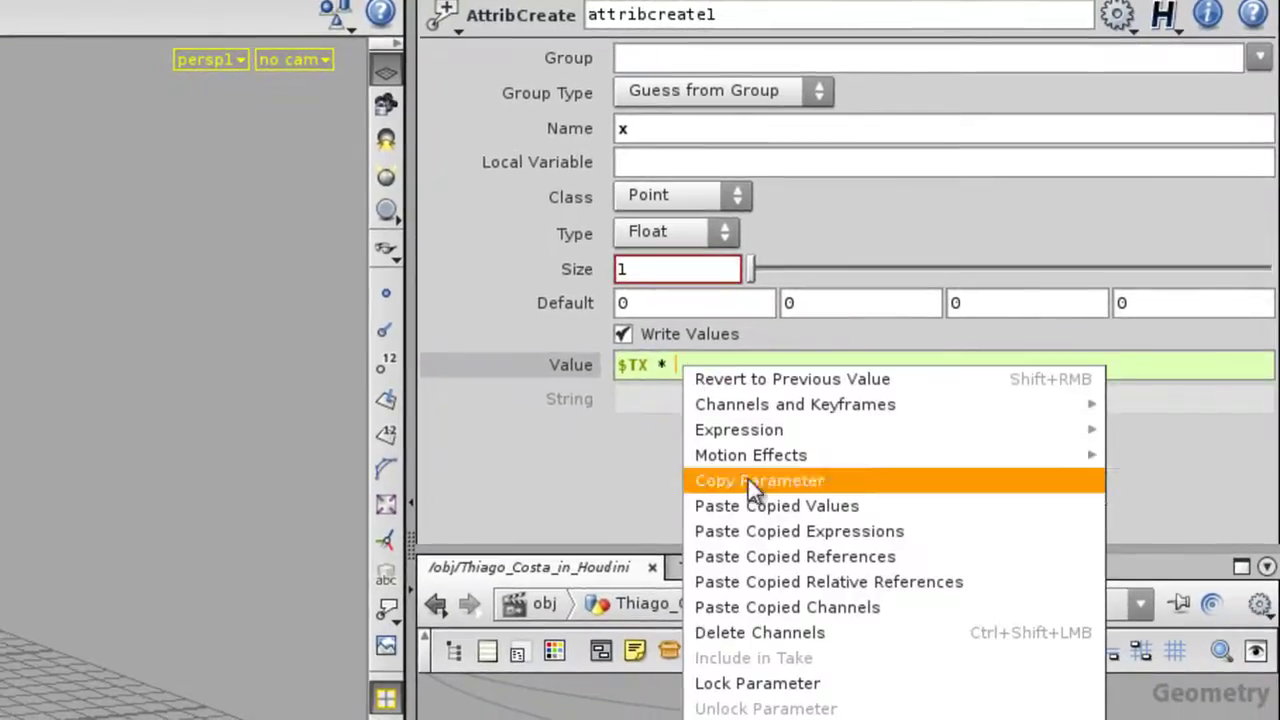
click(858, 580)
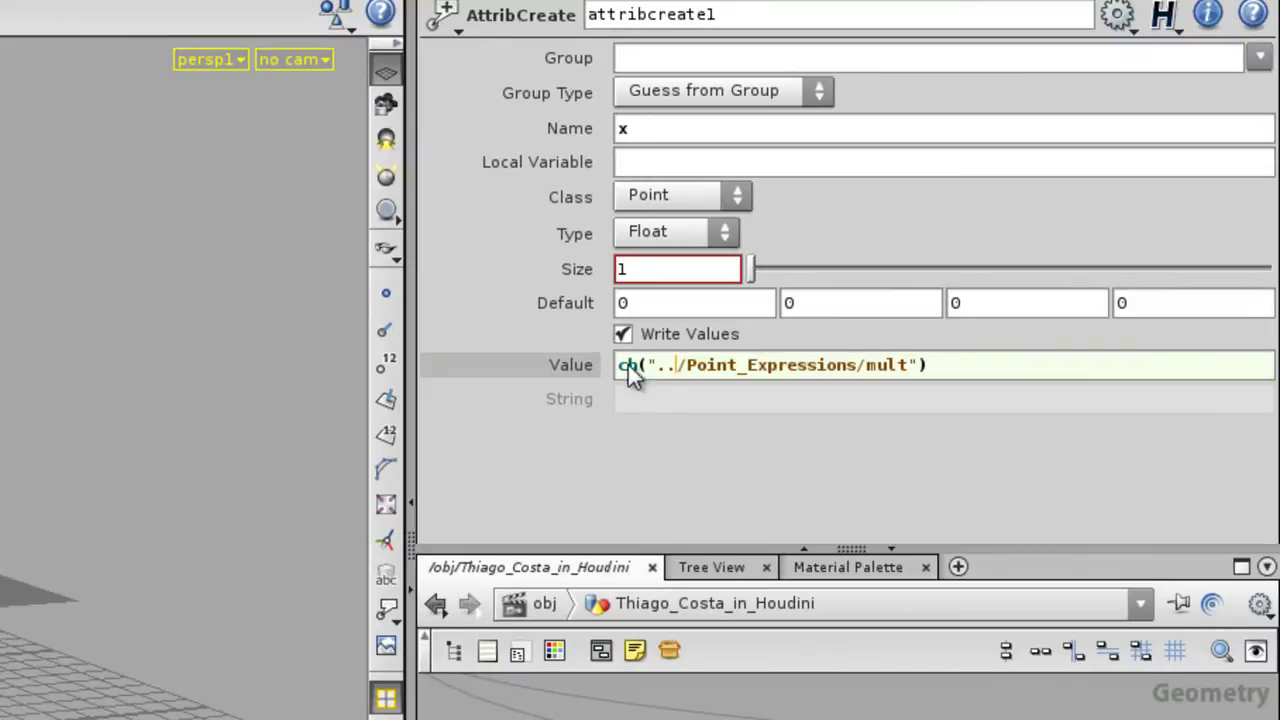
- Prefix the pasted reference with $TX * so the value reads $TX * ch("../Point_Expressions/mult")
text($)
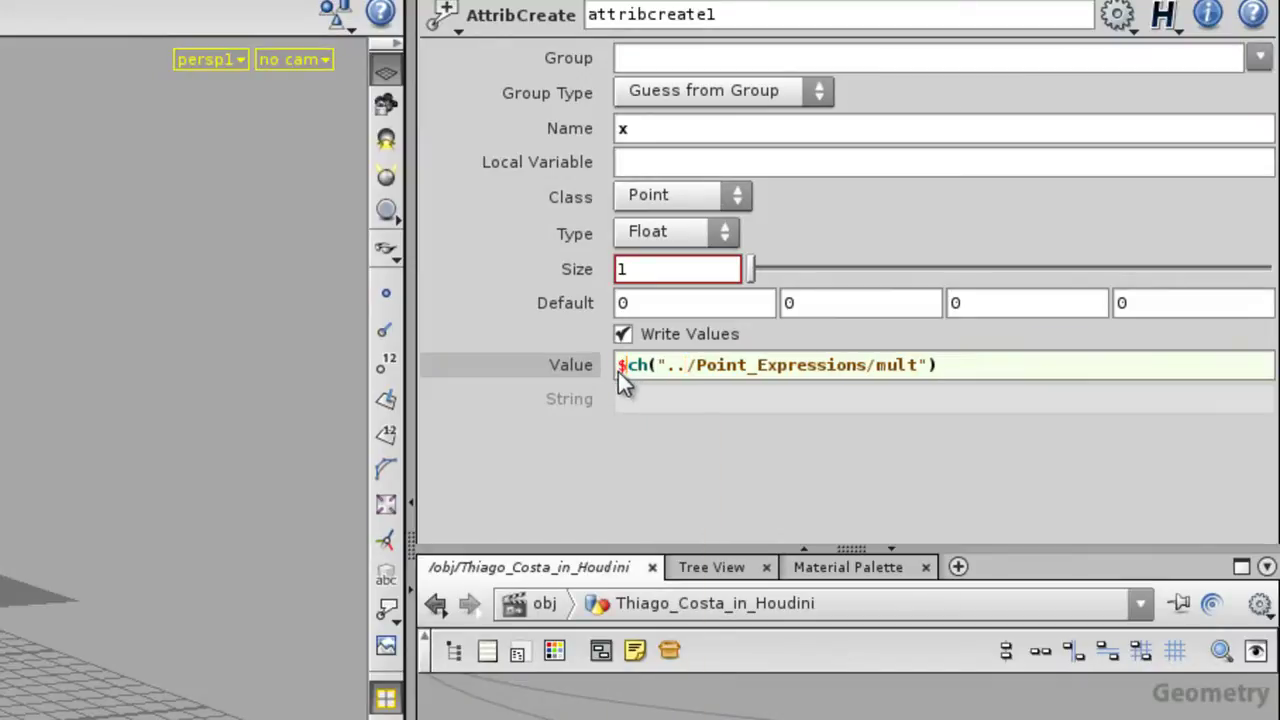
text(TX *)
key(Return)
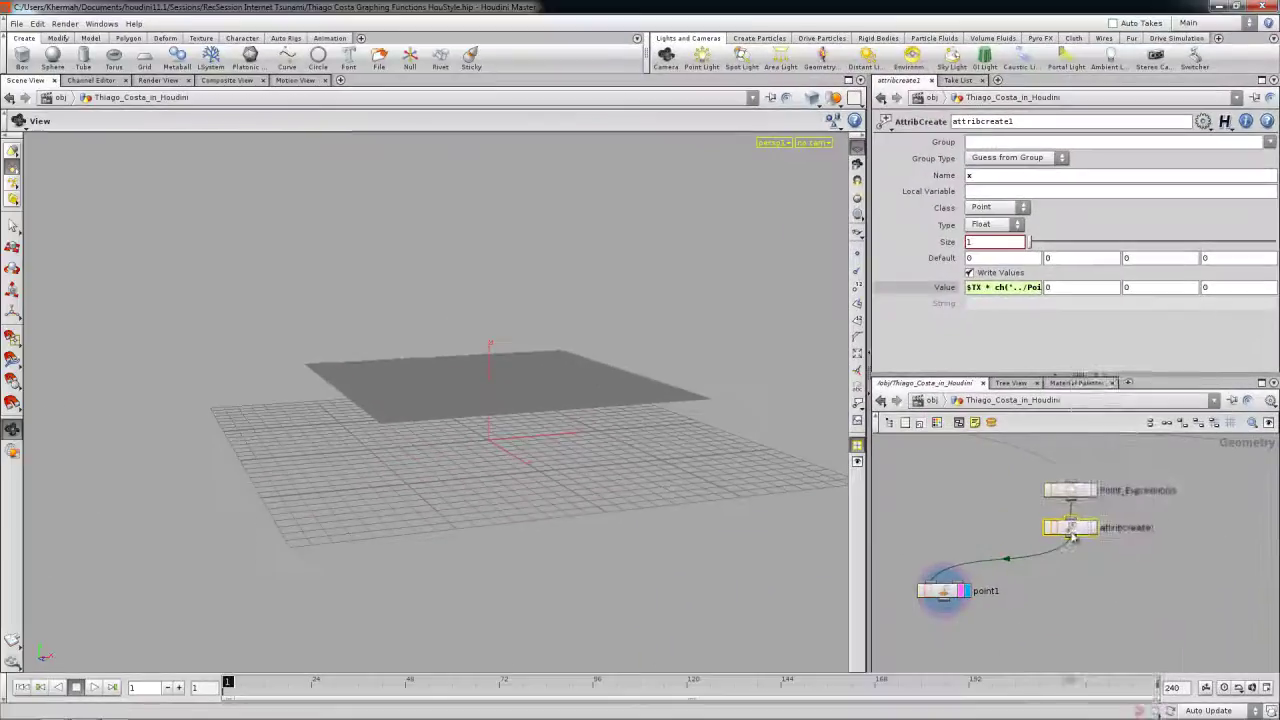
- Insert a second AttribCreate node between attribcreate1 and point1, aligned directly below attribcreate1
key(Tab)
click(1110, 650)
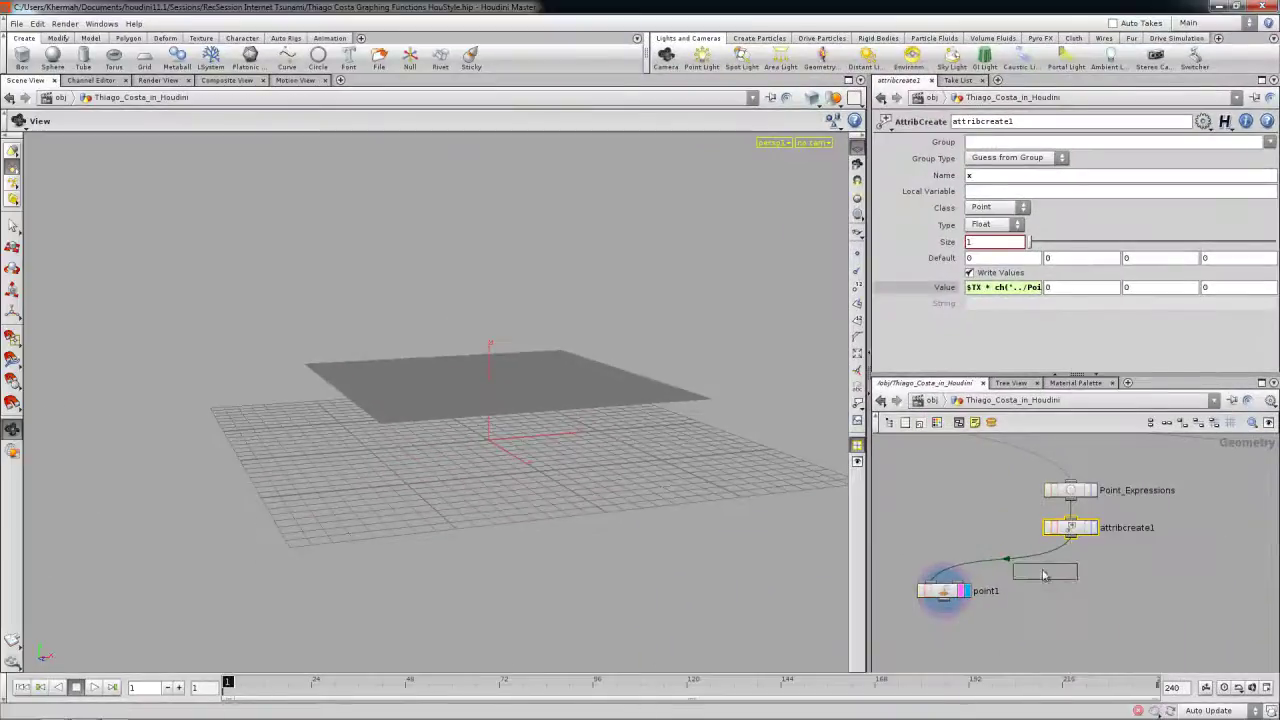
click(1040, 565)
drag(1078, 565, 1079, 564)
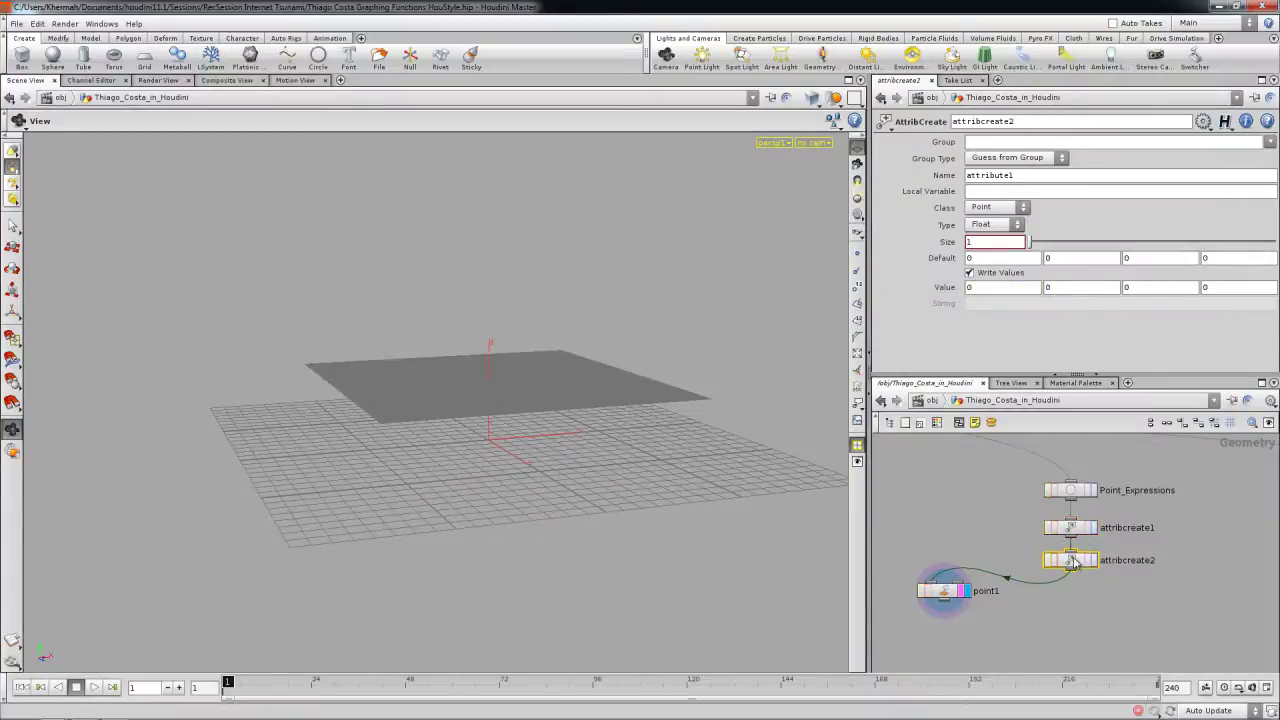
- Copy the value parameter of attribcreate1 and paste its expression into attribcreate2's first value
click(1074, 529)
right_click(993, 288)
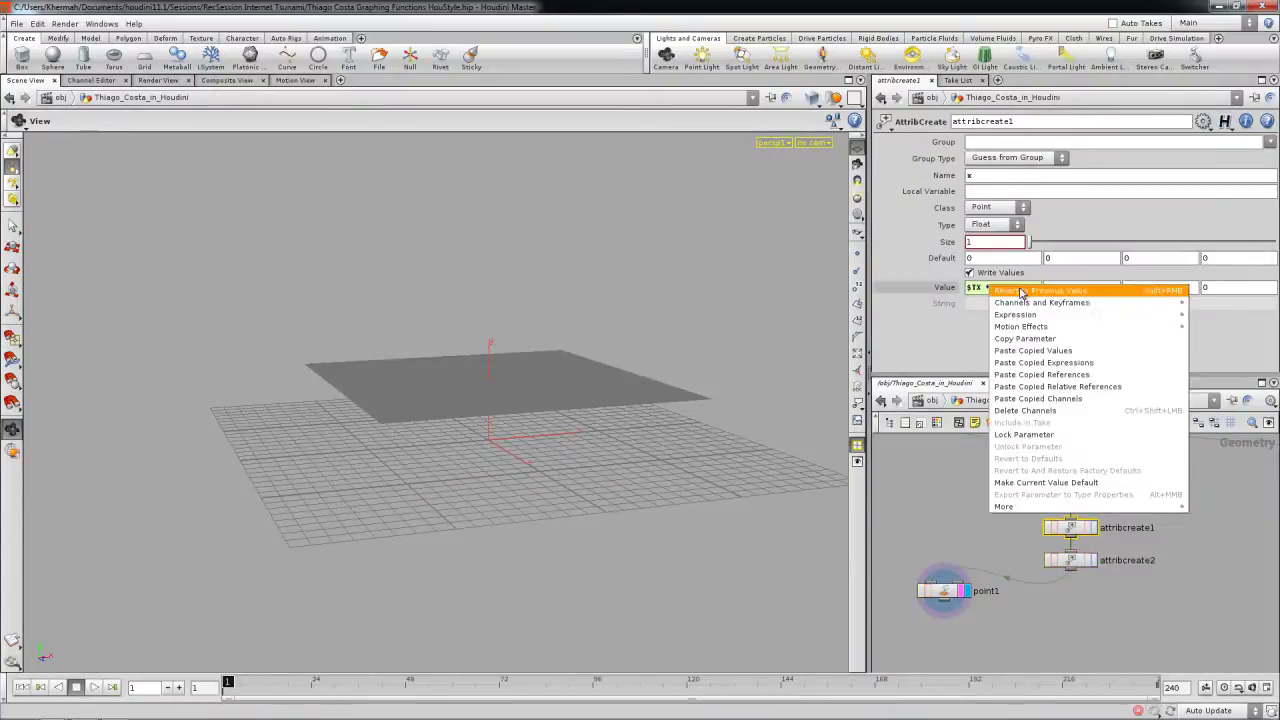
click(1040, 335)
click(1072, 562)
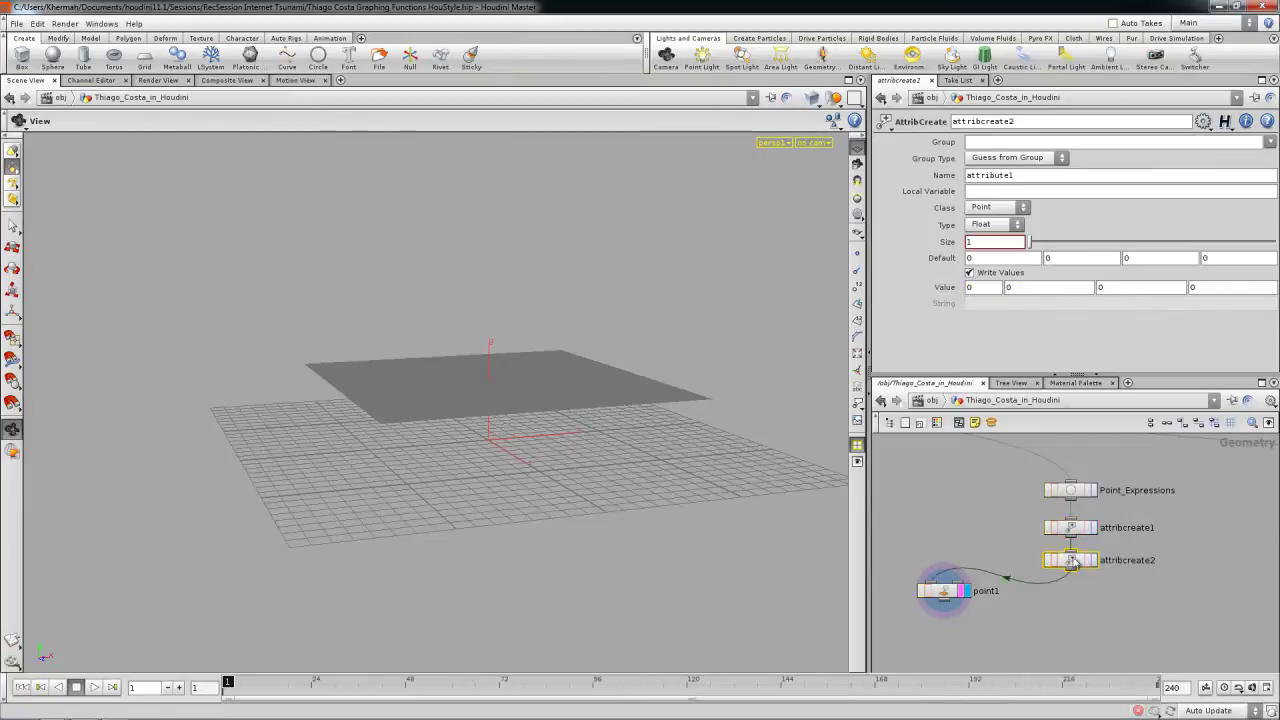
right_click(992, 292)
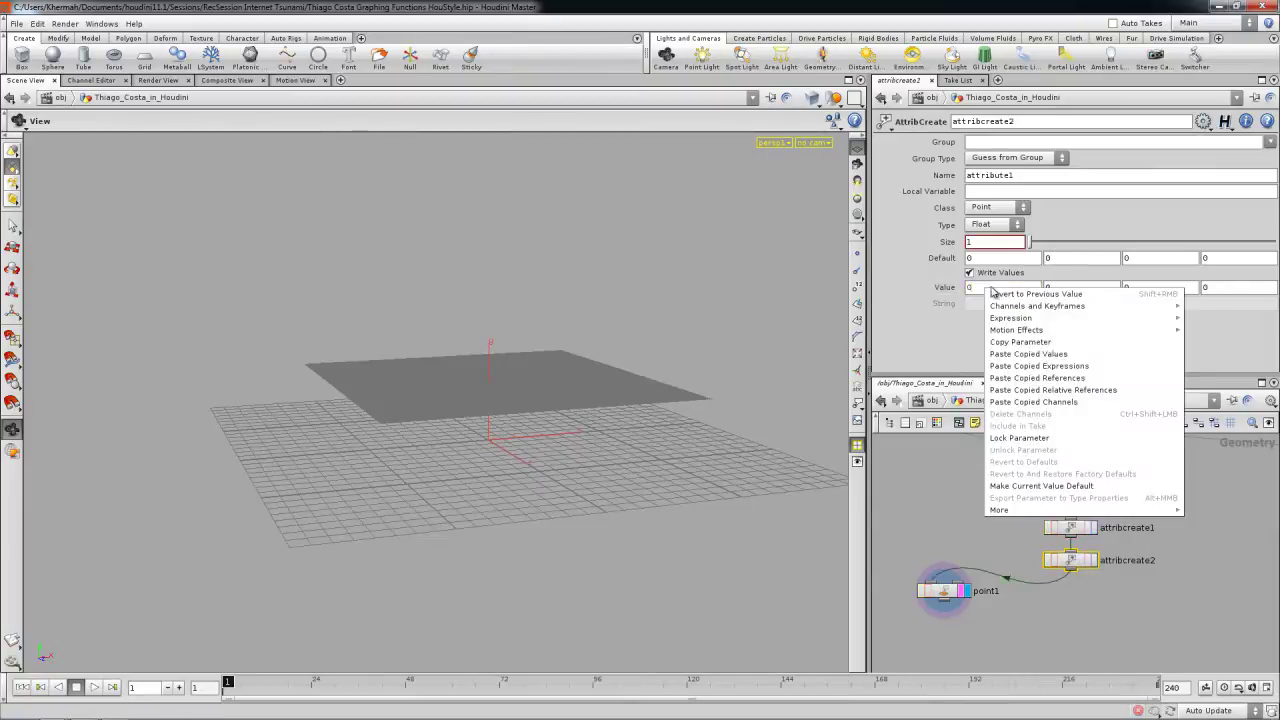
click(1040, 366)
- Change the variable in attribcreate2's value expression to $TZ and name the attribute z
key(BackSpace)
text(Z)
key(Return)
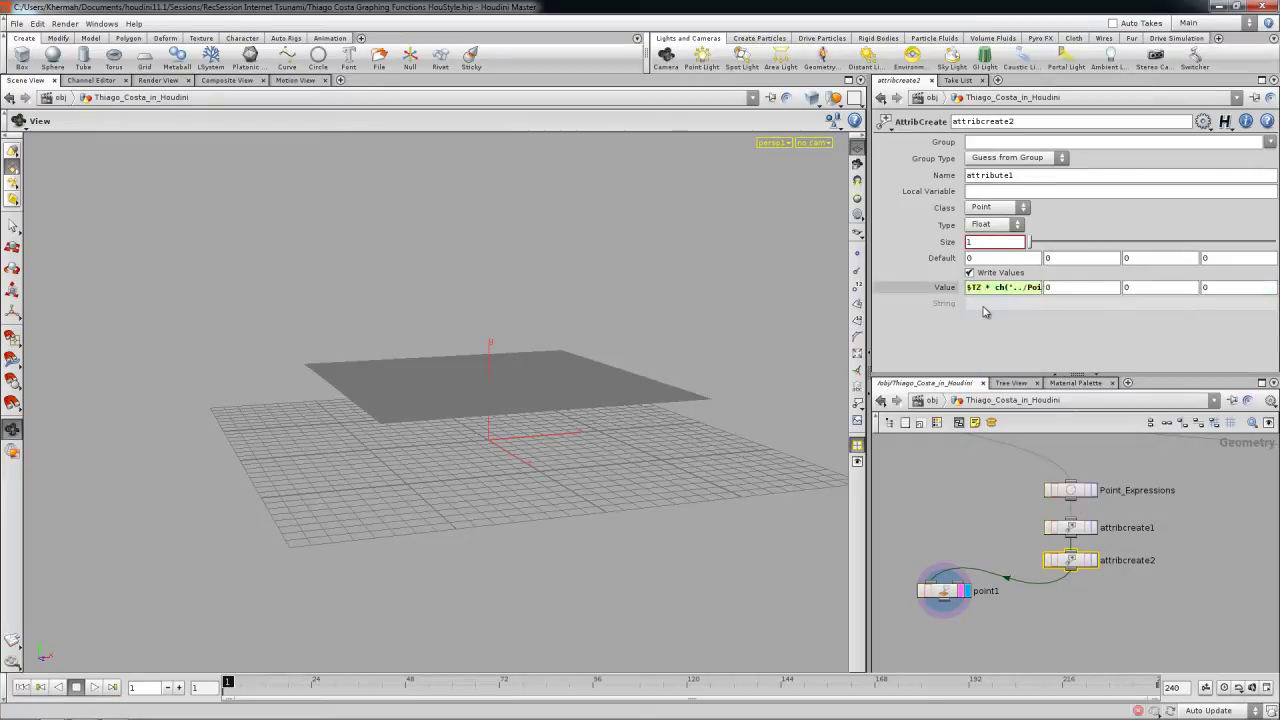
double_click(970, 180)
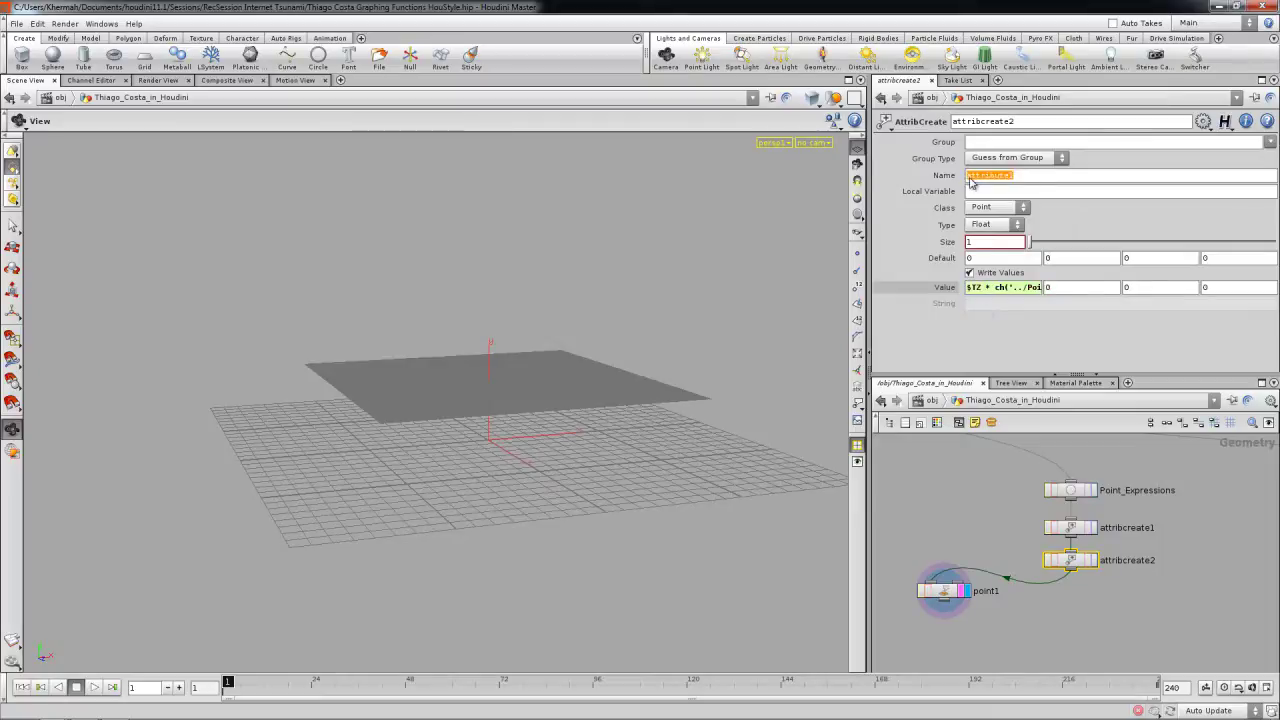
text(z)
- Review the attribute names and value expressions of both AttribCreate nodes along with the Function Multiplier parameter they reference
click(1088, 527)
double_click(967, 179)
click(996, 289)
drag(982, 290, 958, 297)
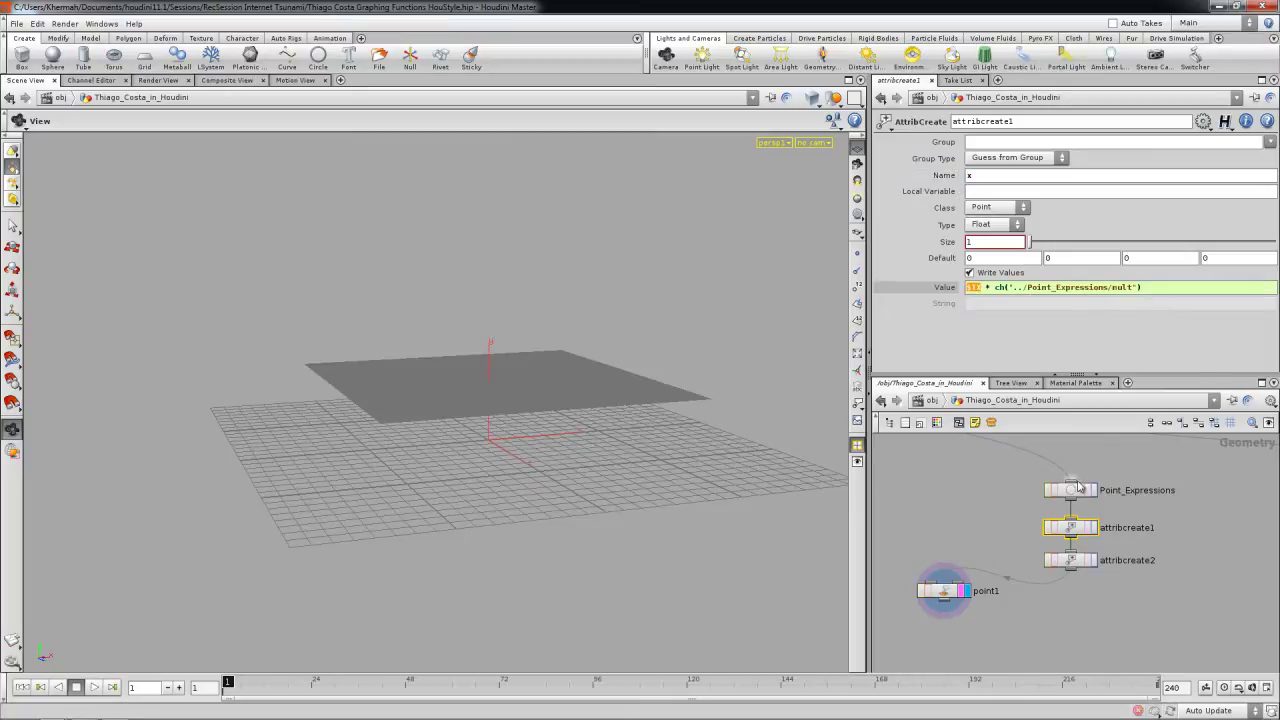
click(1071, 489)
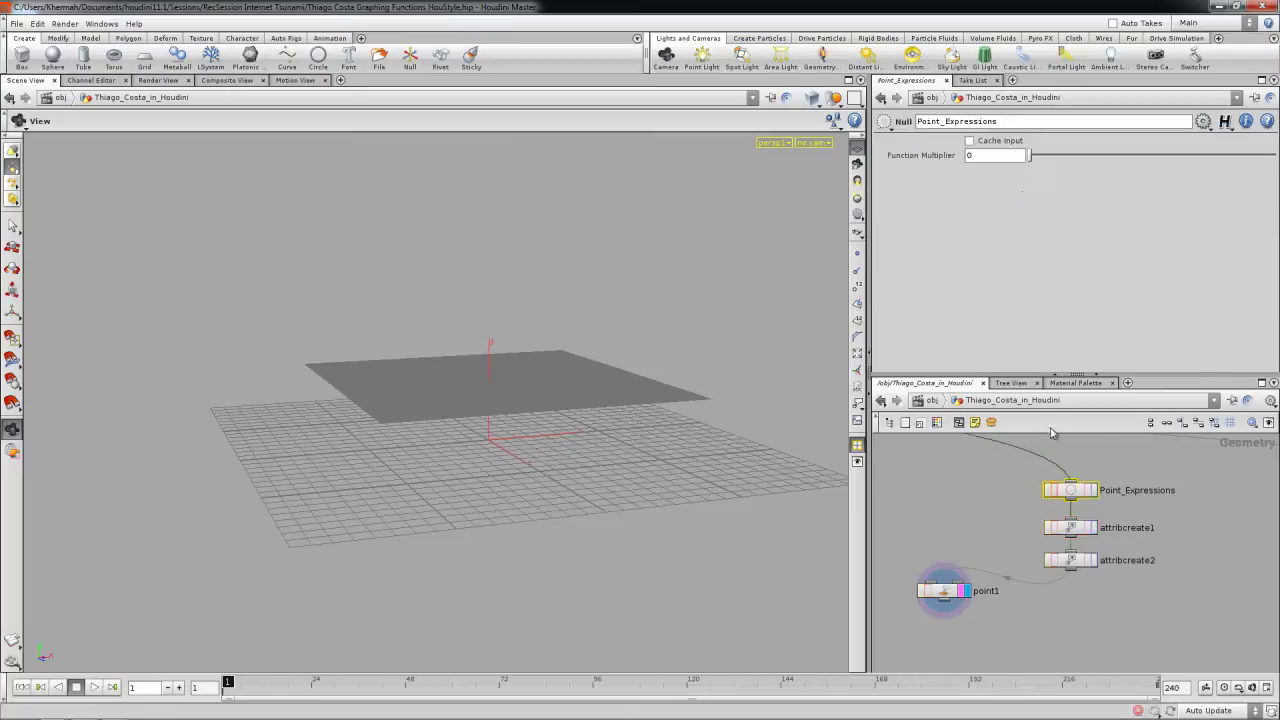
click(1071, 561)
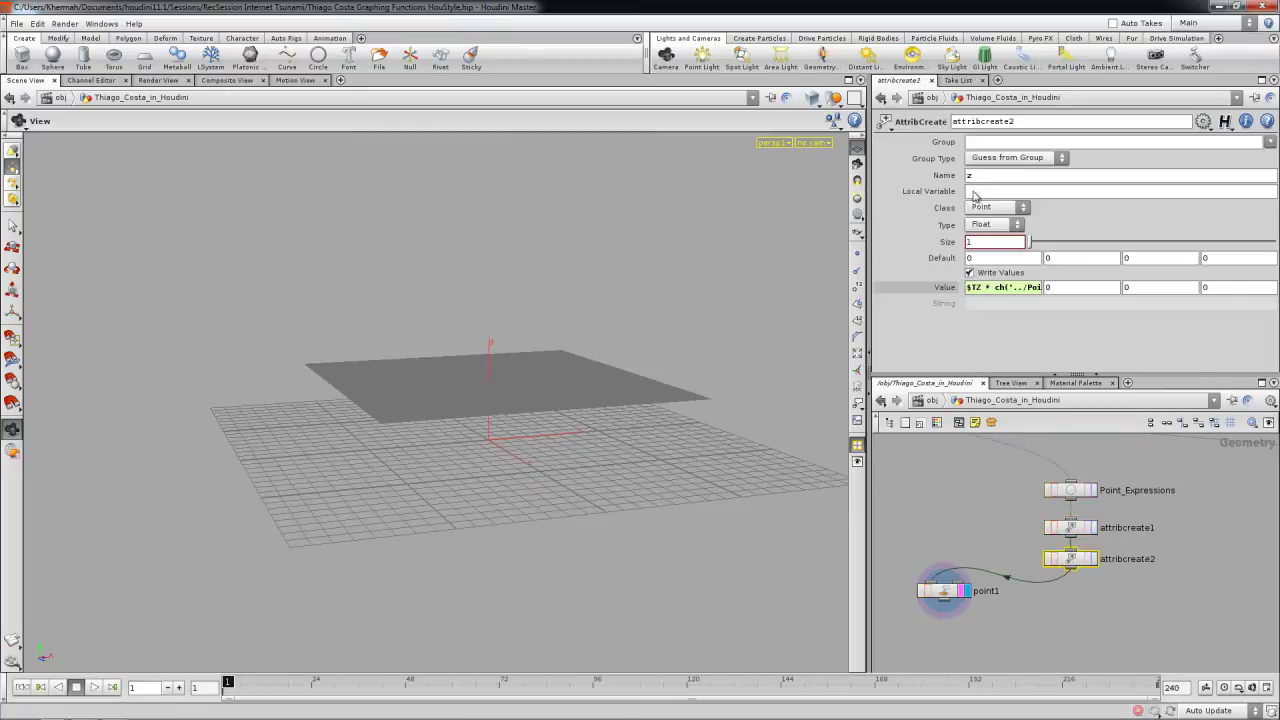
drag(974, 178, 943, 188)
double_click(976, 289)
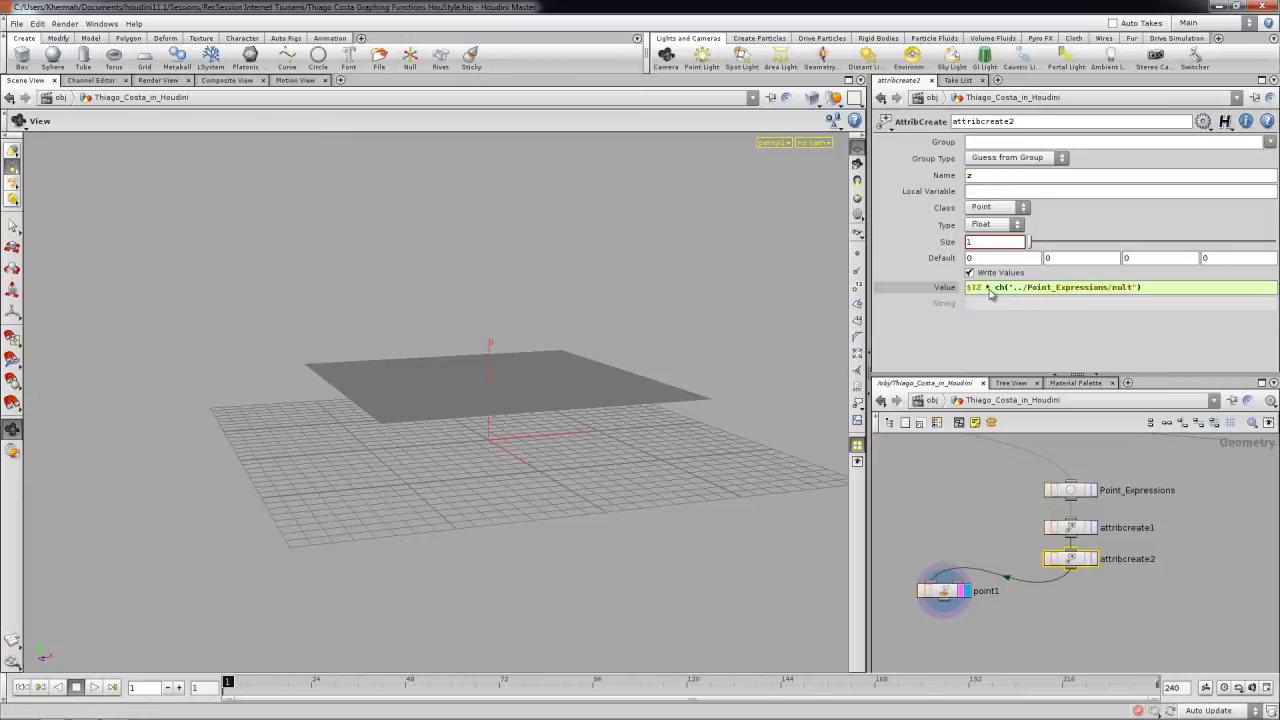
- Replace $TX and $TZ in point1's Y position expression with the custom attributes, giving cos($X) + pow(cos($Z), 2)
drag(948, 597, 990, 617)
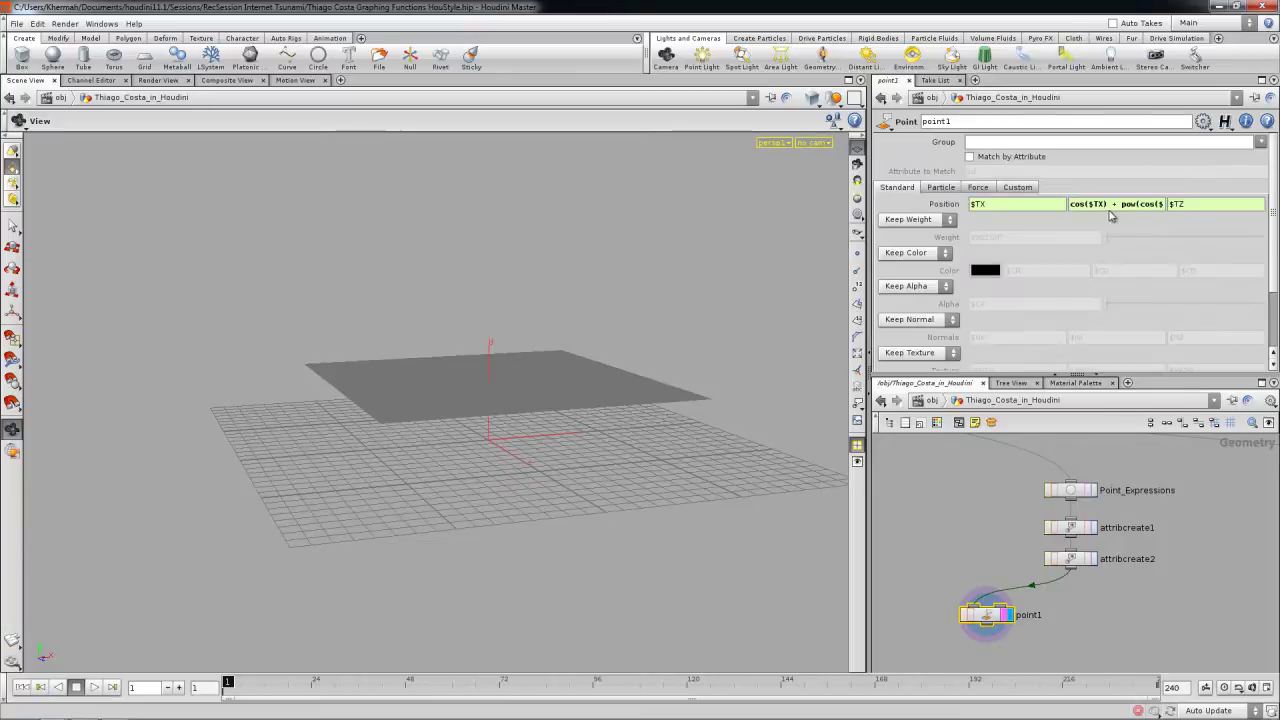
click(1099, 203)
click(977, 210)
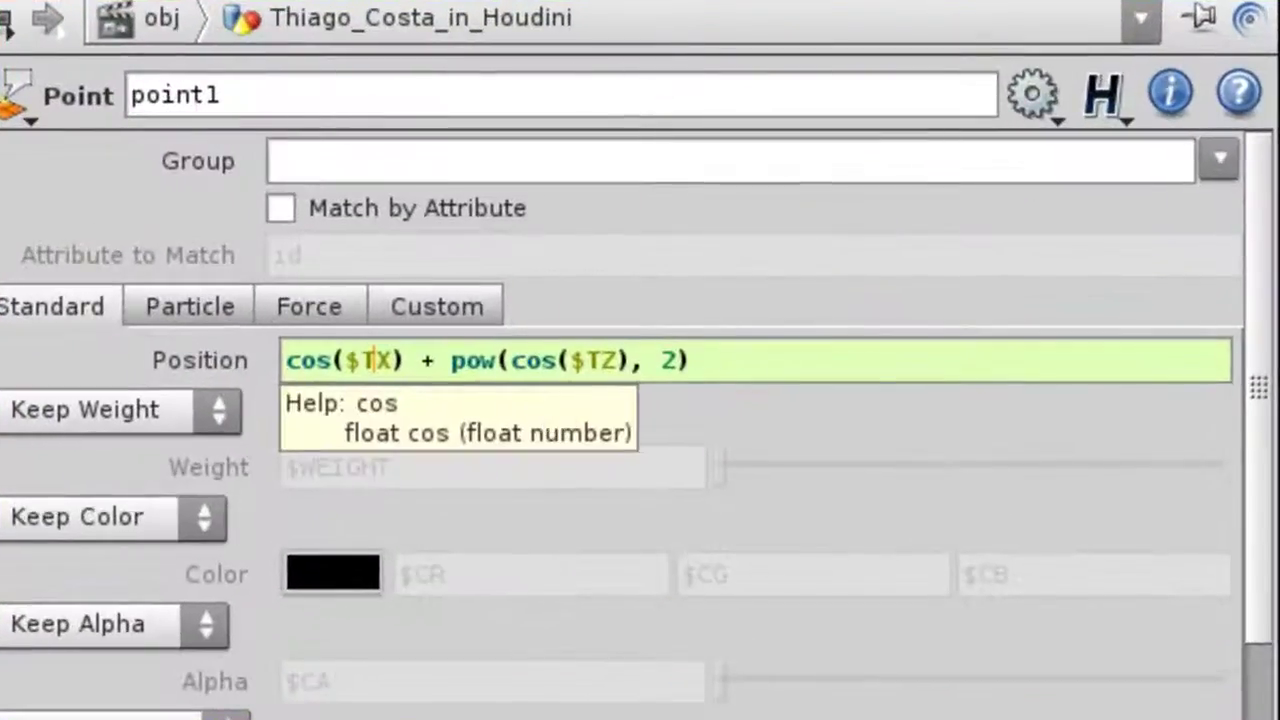
key(Return)
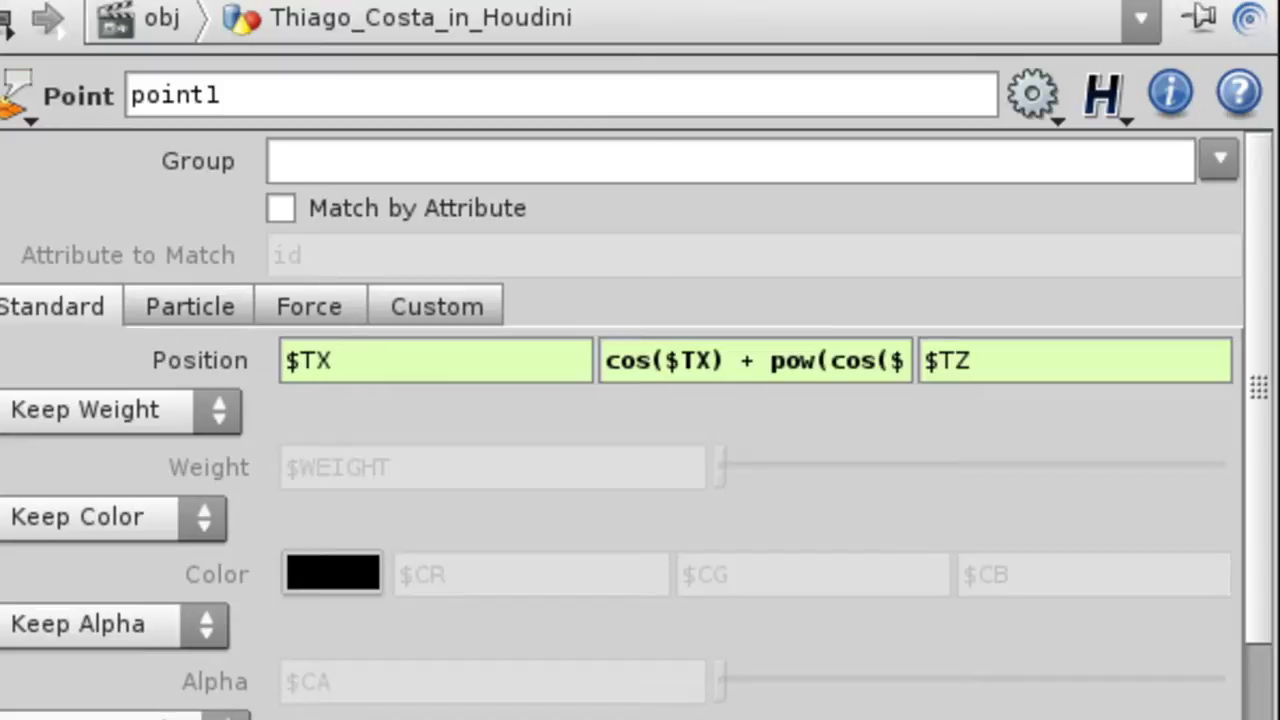
click(696, 364)
key(BackSpace)
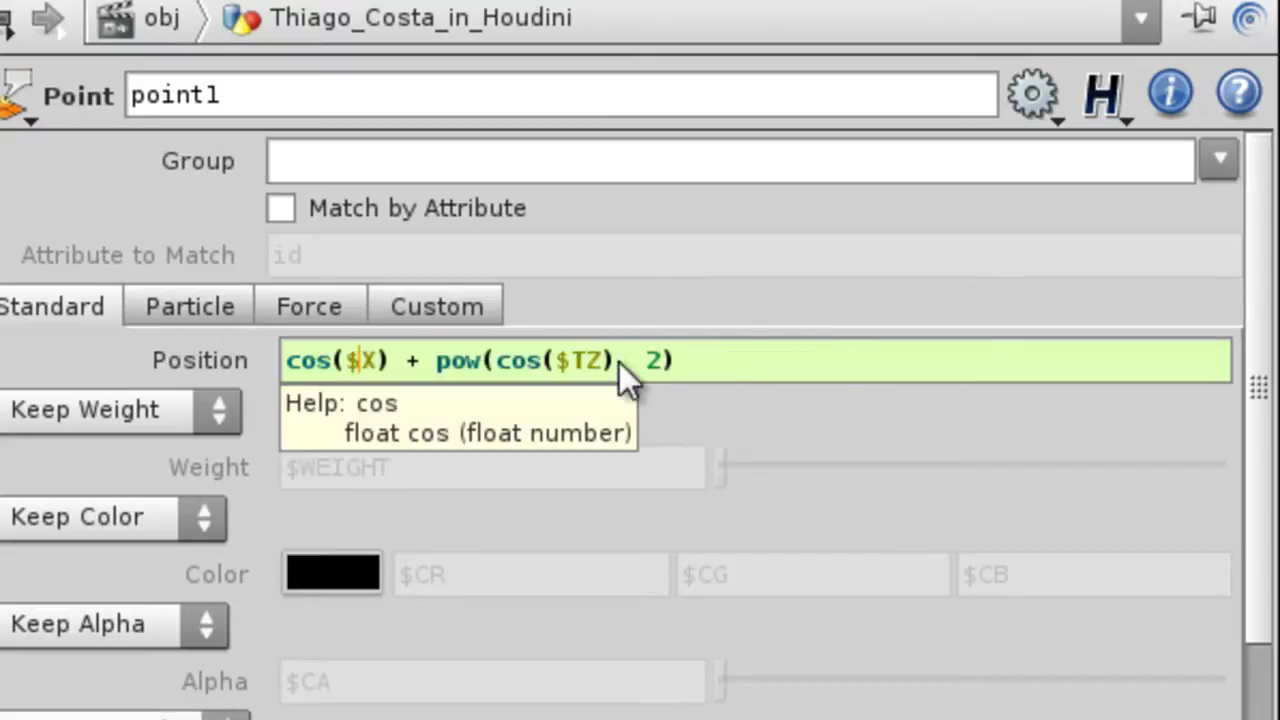
click(593, 360)
click(585, 356)
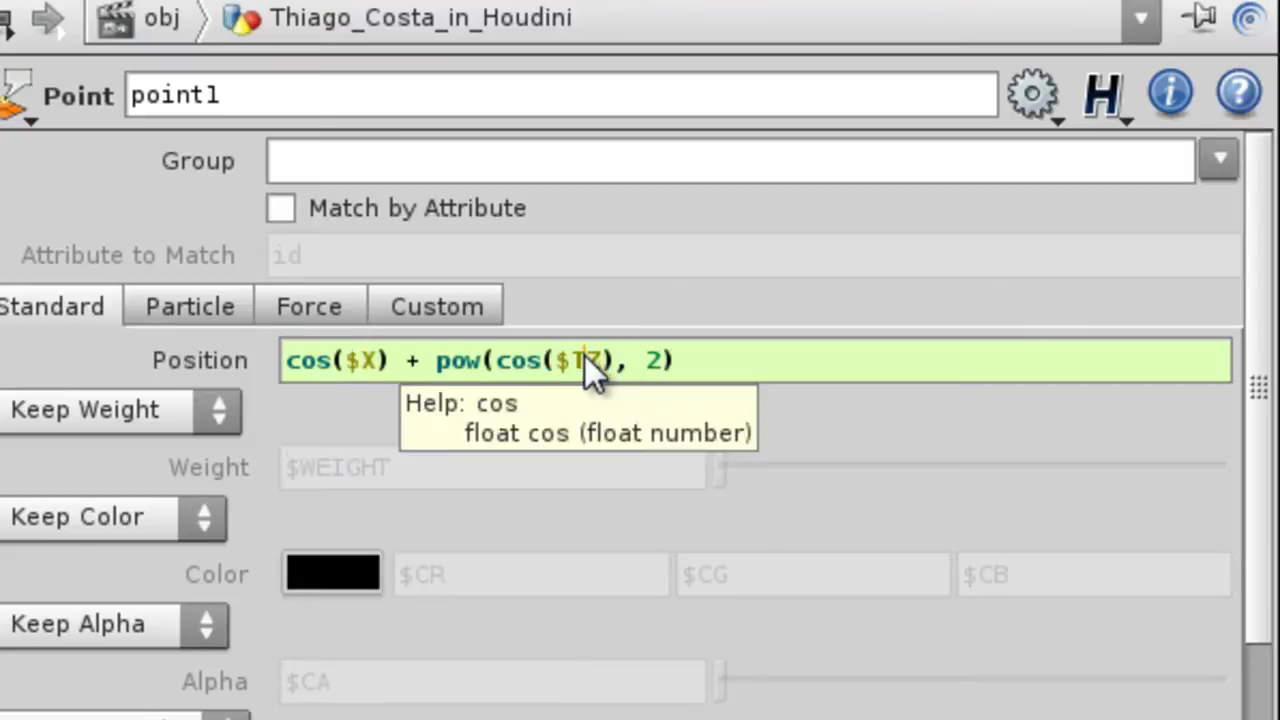
key(BackSpace)
key(Return)
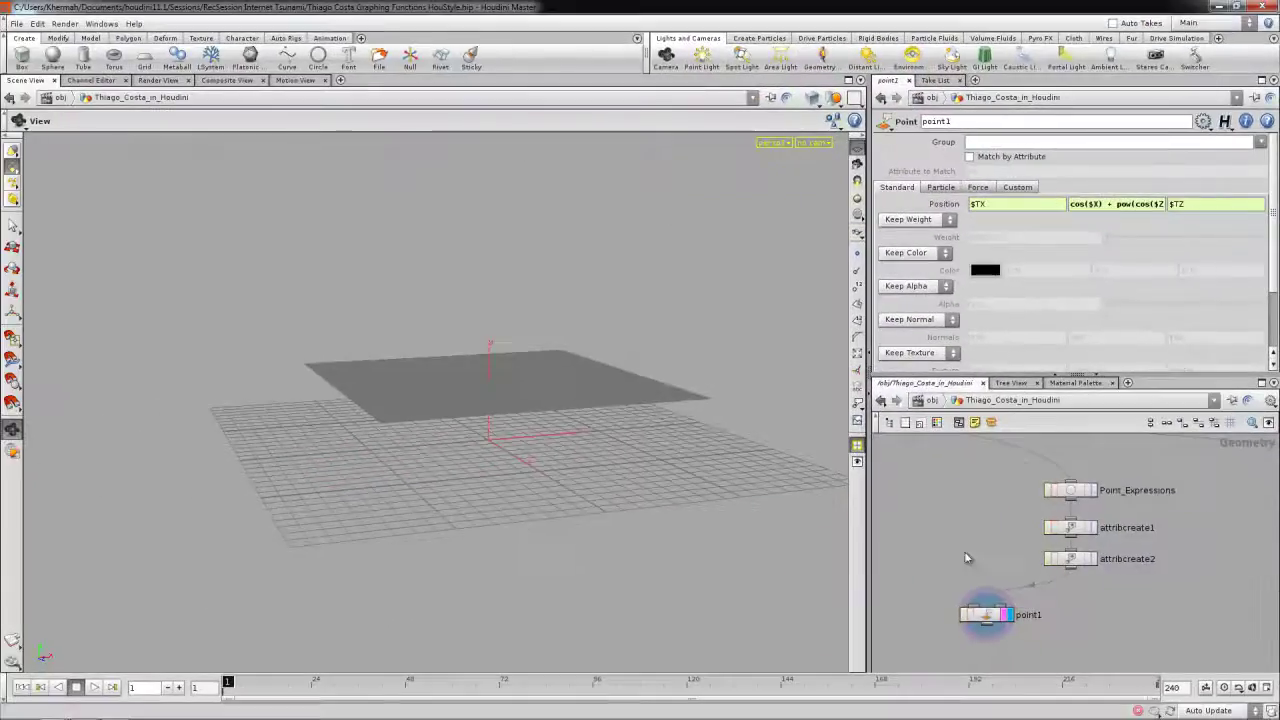
- Raise the Function Multiplier on the Point_Expressions null to 34.3
mouse_move(552, 462)
mouse_down()
mouse_move(537, 512)
mouse_move(531, 466)
mouse_up()
click(1072, 492)
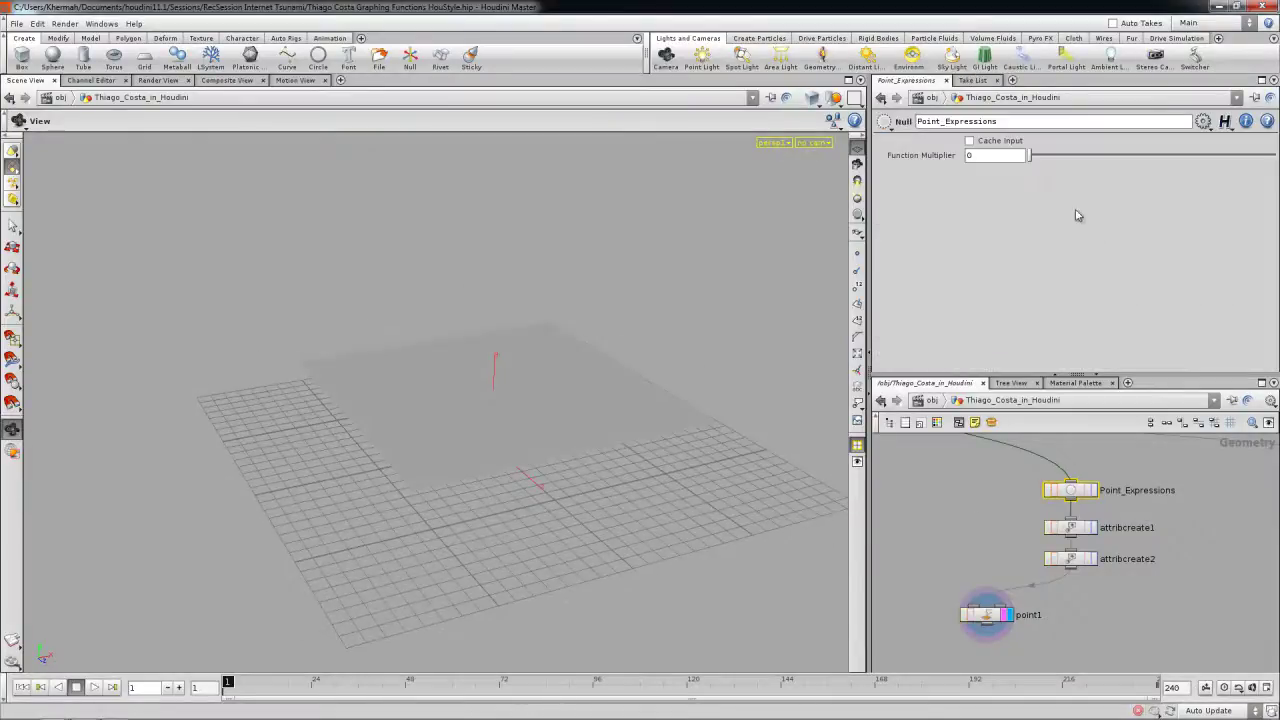
drag(1041, 157, 1274, 156)
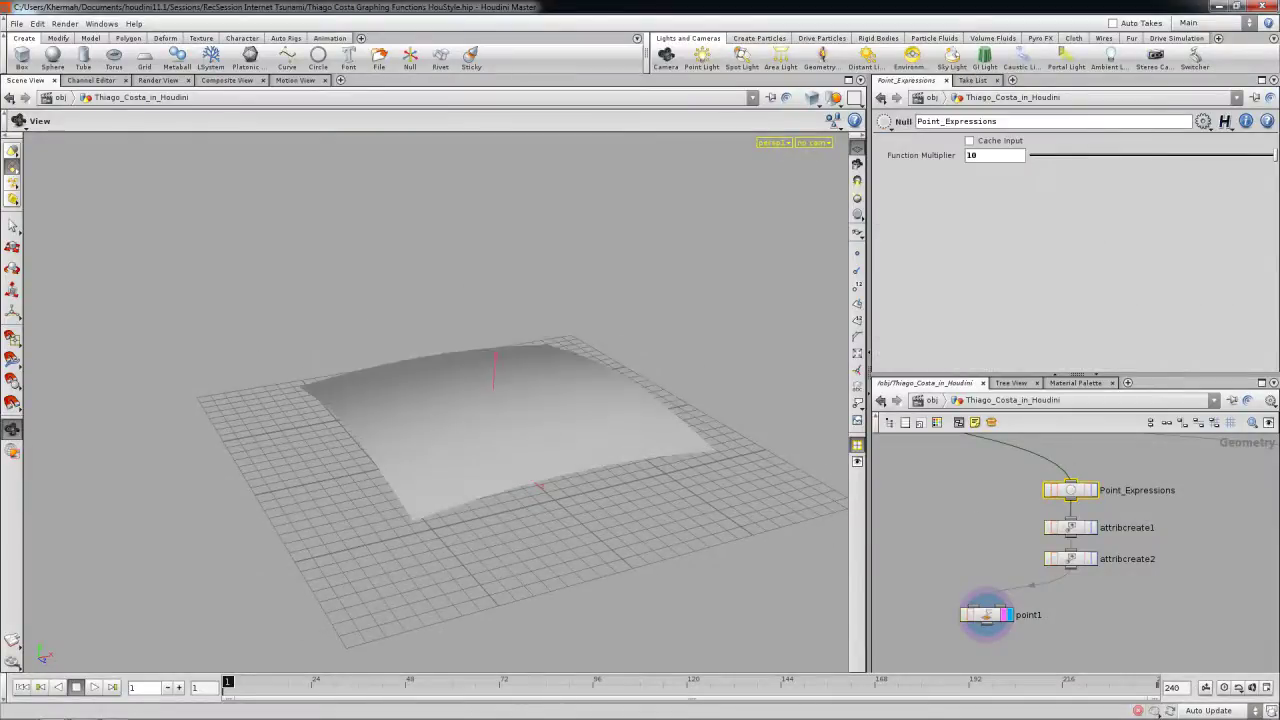
drag(414, 477, 585, 430)
middle_drag(980, 158, 978, 156)
mouse_move(537, 377)
mouse_down()
mouse_move(620, 405)
mouse_move(566, 380)
mouse_move(533, 398)
mouse_move(466, 323)
mouse_move(491, 354)
mouse_move(506, 257)
mouse_move(636, 421)
mouse_up()
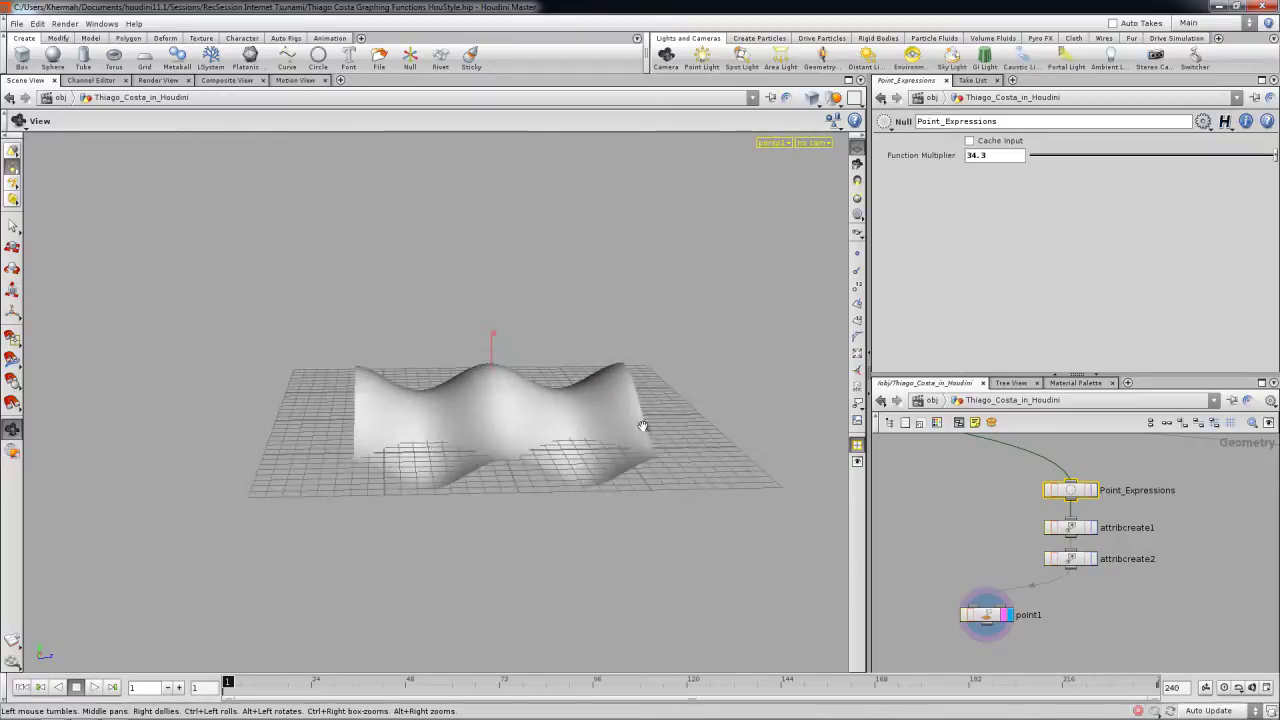
- Try changing the exponent of the pow term in point1's Y position expression
click(987, 614)
click(1098, 206)
middle_drag(1075, 206, 1109, 228)
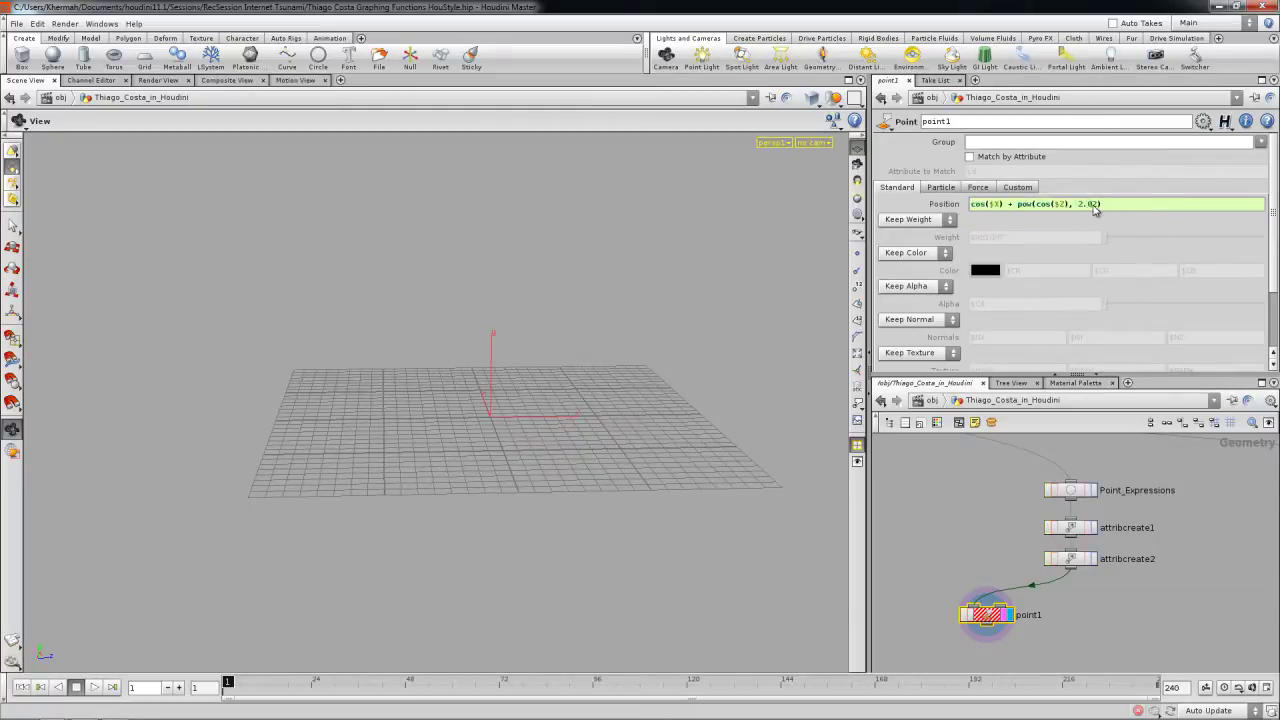
key(Return)
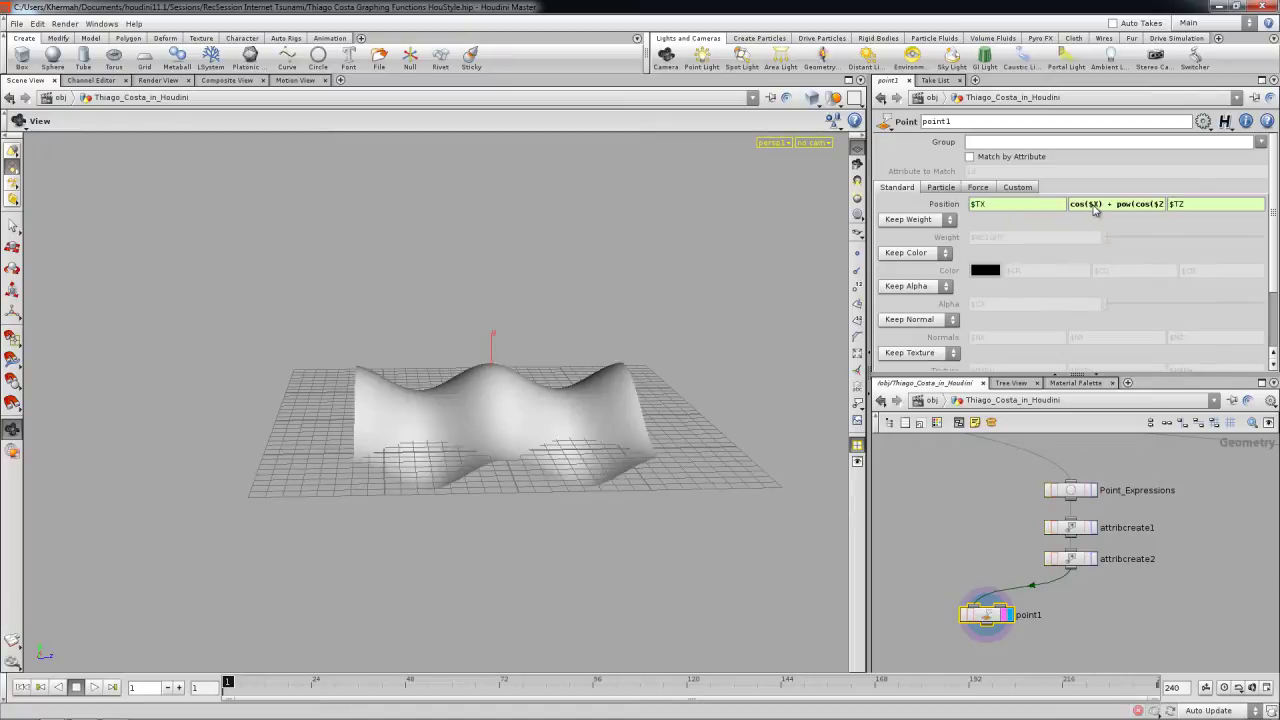
- Multiply $X in point1's Y position expression by 0.25 and raise that factor to 3.65
click(1100, 206)
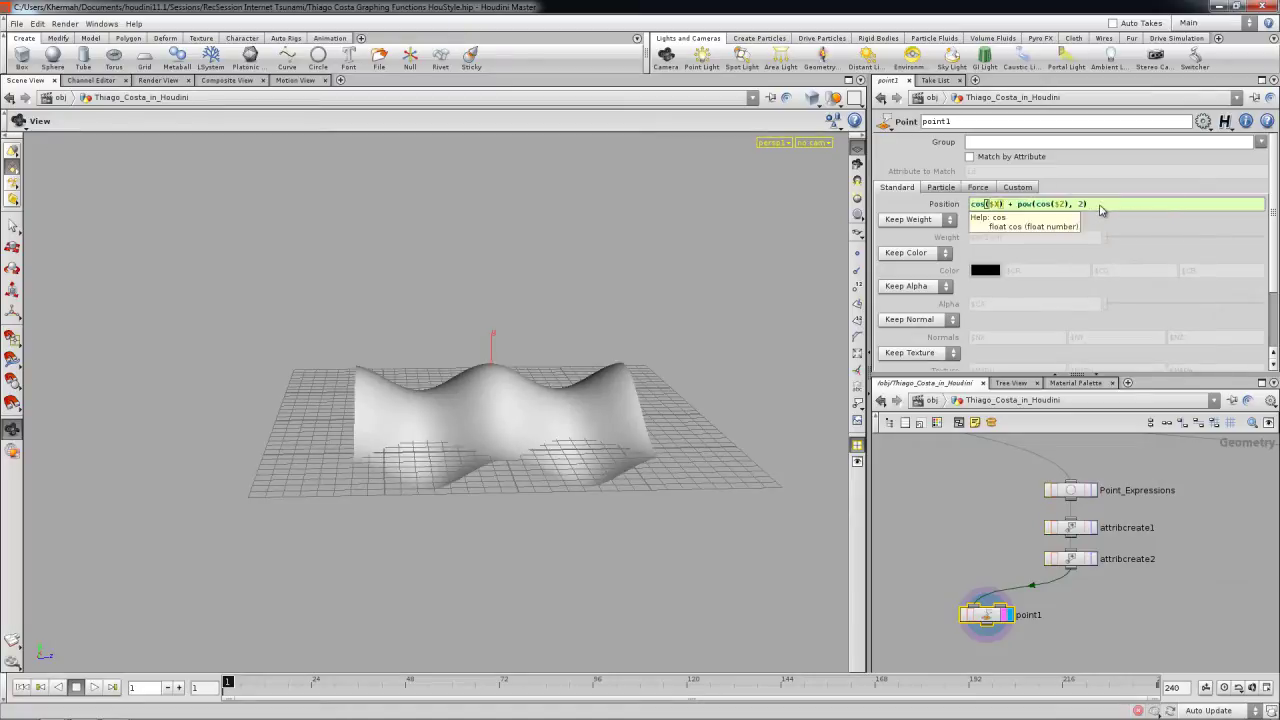
text(*0.25)
key(Return)
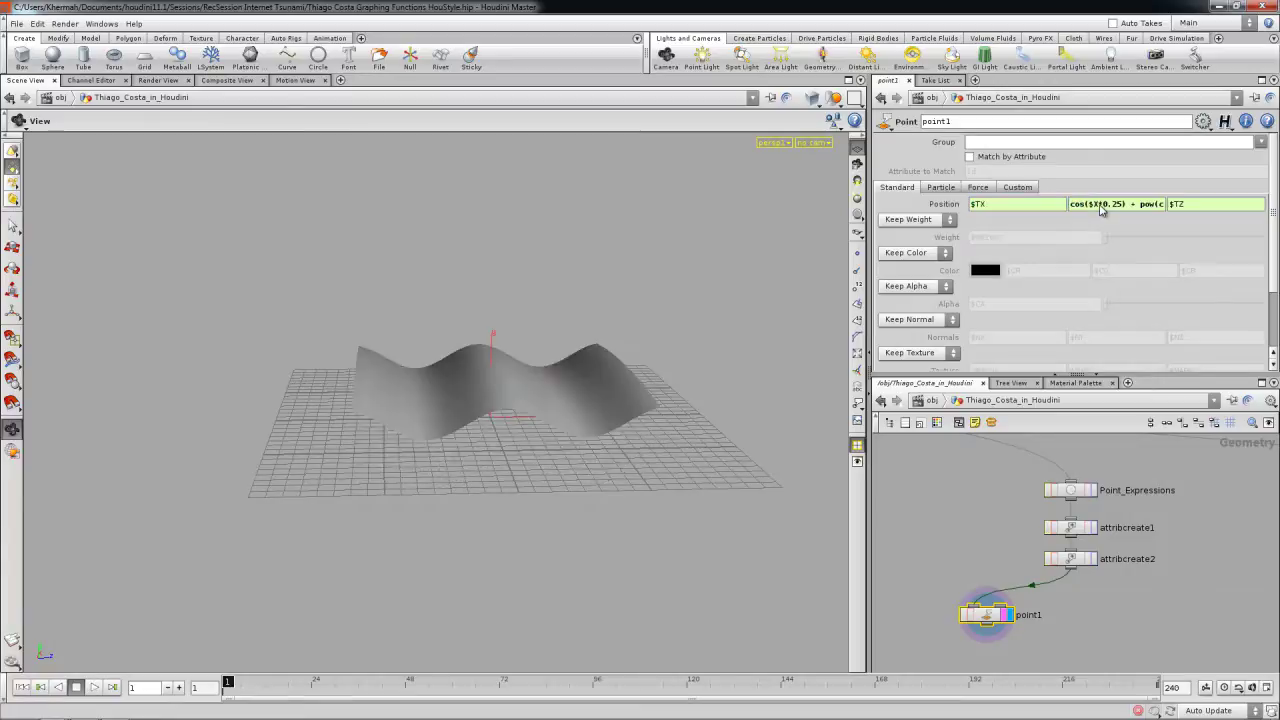
click(1097, 207)
middle_drag(1019, 205, 1212, 205)
drag(408, 491, 1028, 291)
- Multiply $Z by 2.75 inside the pow term of point1's Y position expression
click(1103, 205)
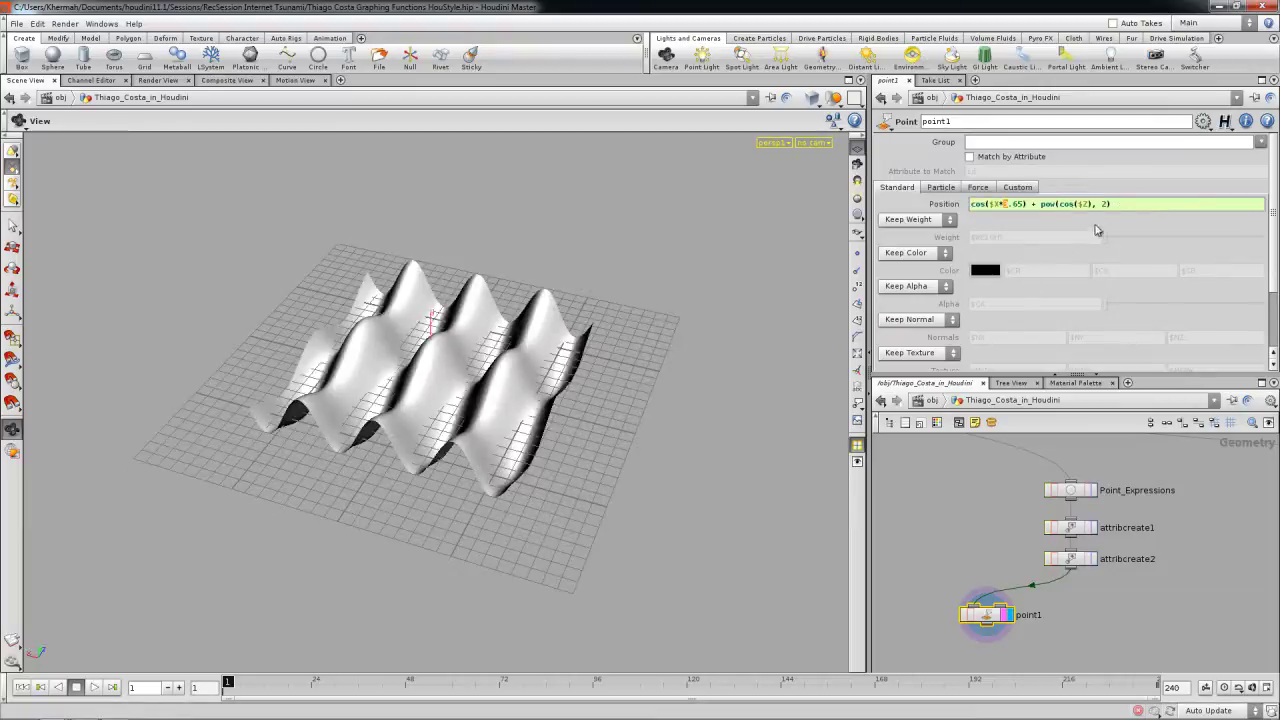
text($X)
key(Return)
click(1120, 210)
middle_drag(1107, 204, 1245, 208)
drag(643, 400, 455, 413)
- Set the Function Multiplier on the Point_Expressions null to 35.9
click(1070, 491)
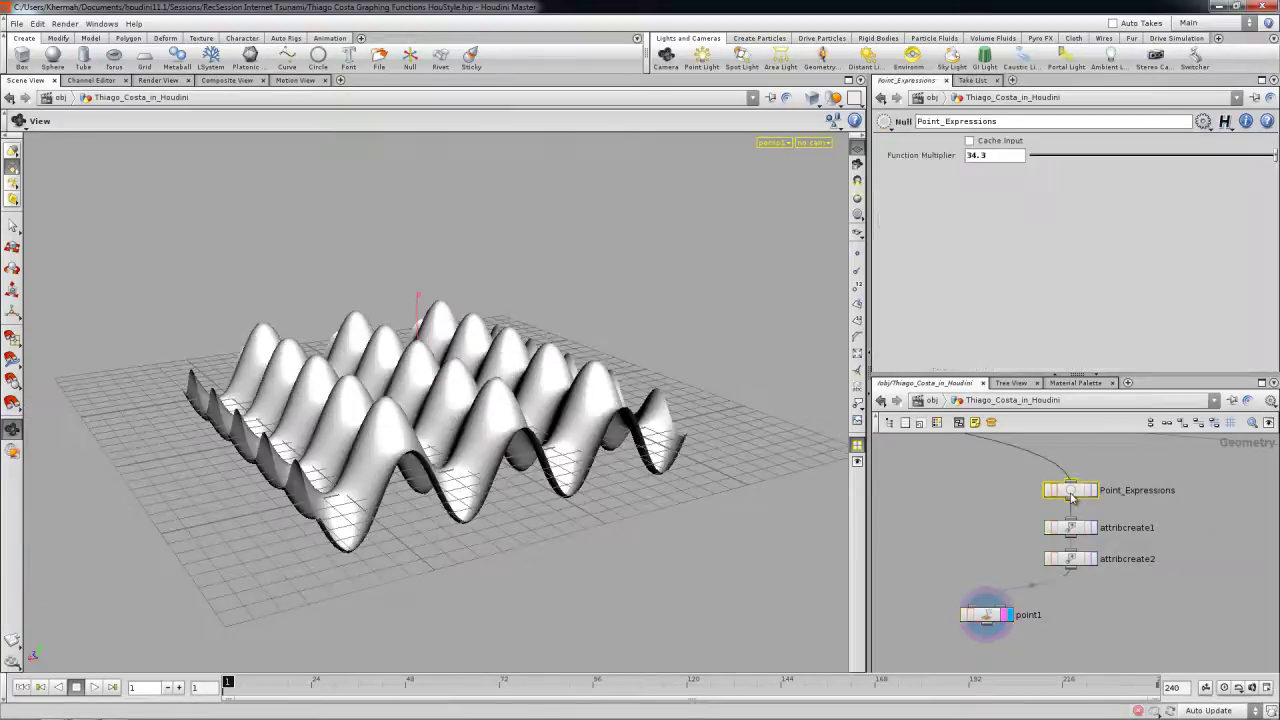
drag(1150, 157, 1275, 157)
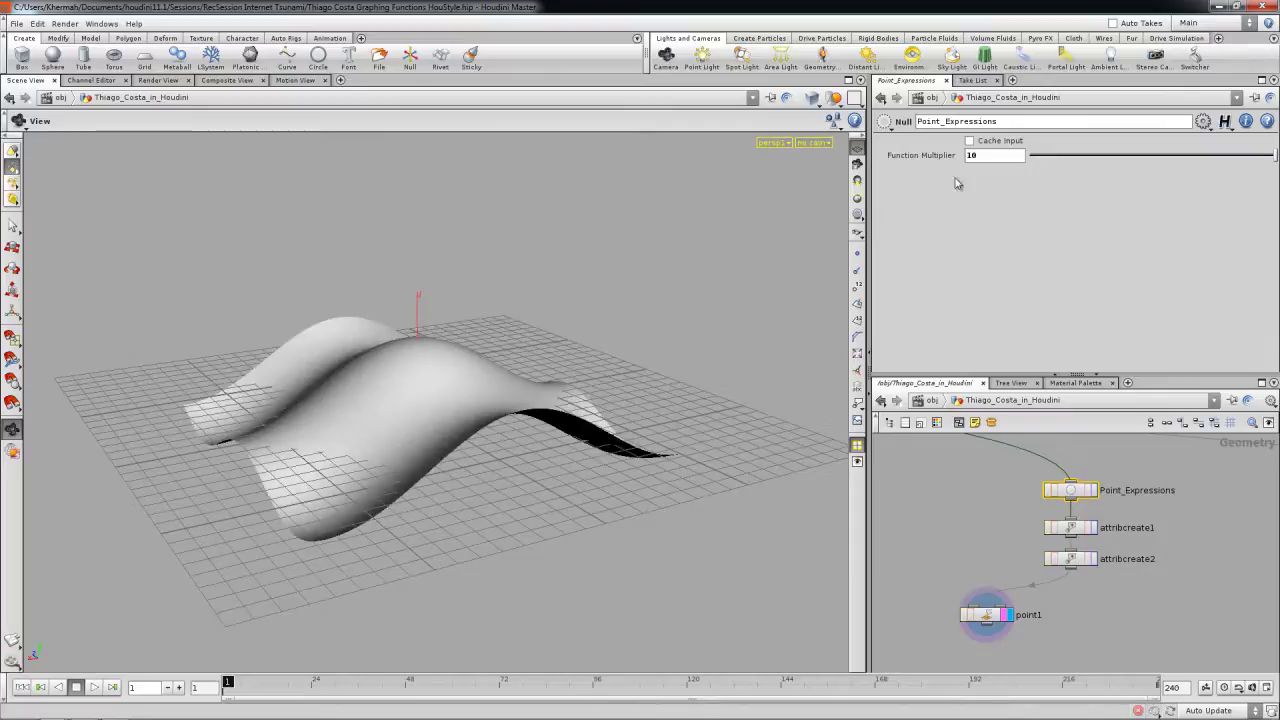
mouse_move(937, 157)
middle_down()
mouse_move(1128, 163)
mouse_move(936, 160)
mouse_move(950, 160)
middle_up()
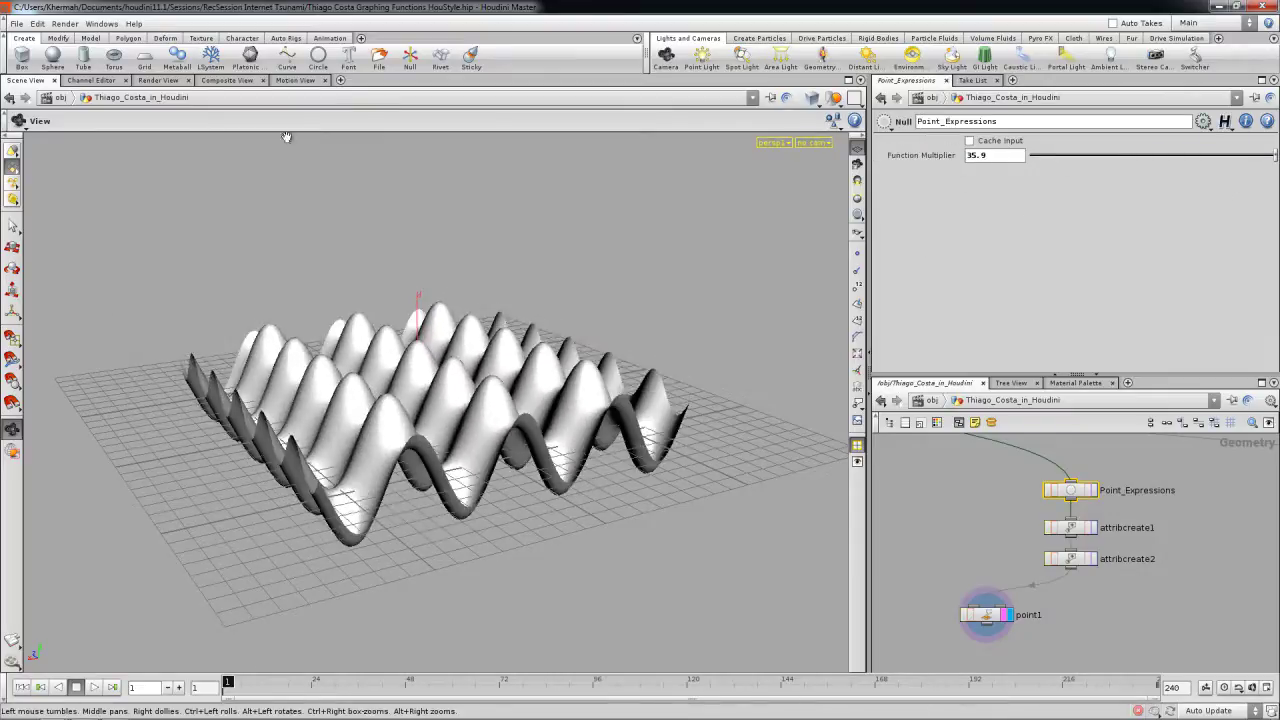
- Compare the surface with the reference image of graphs and inspect point1's Y position expression
click(227, 80)
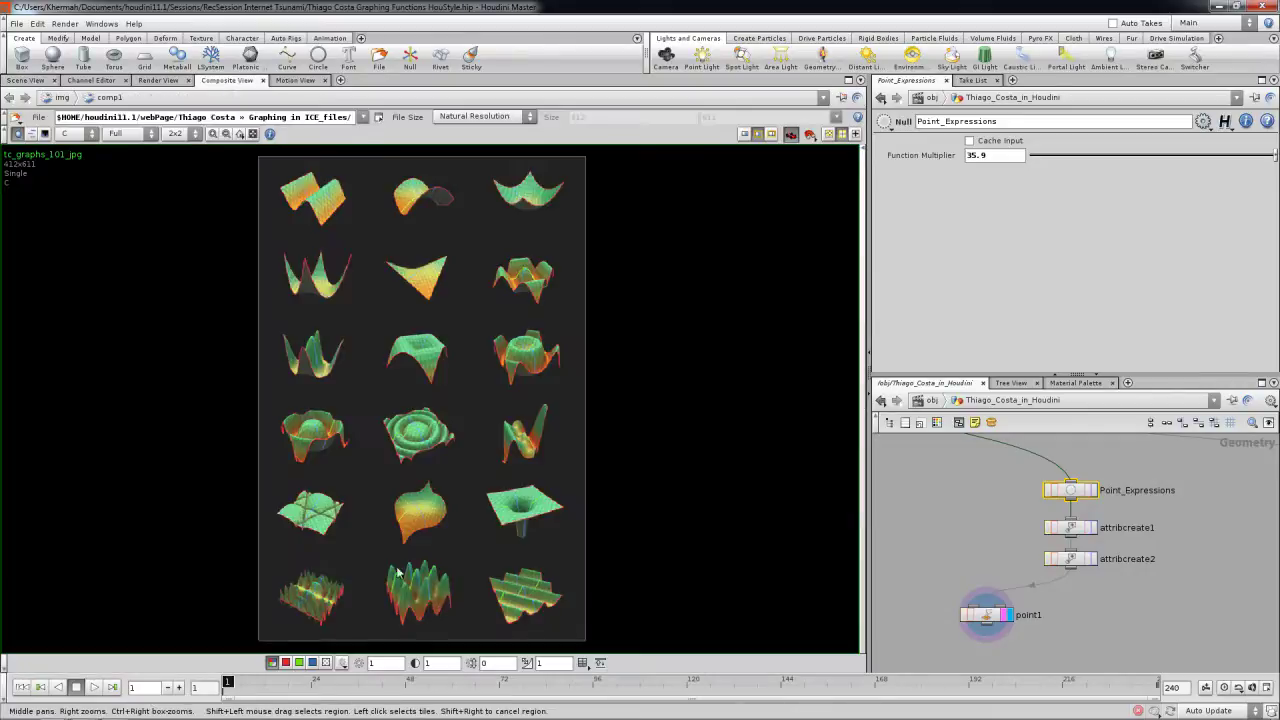
click(26, 80)
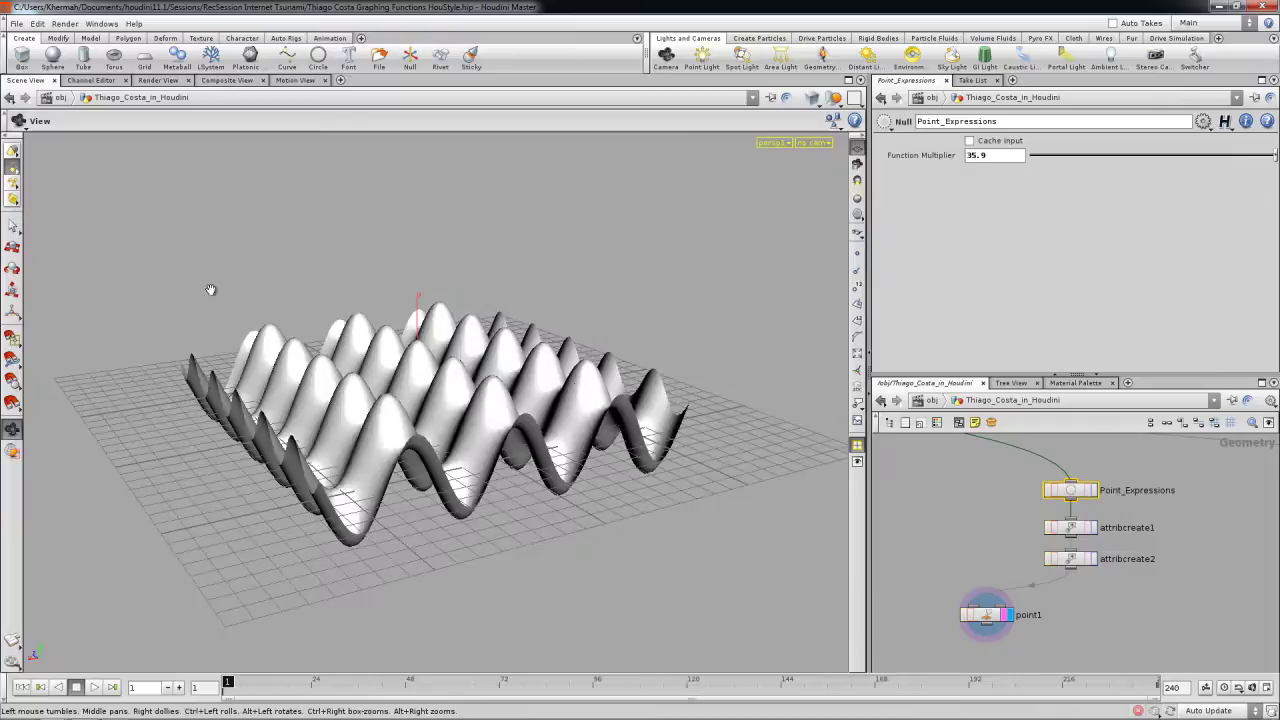
click(985, 613)
click(1083, 200)
click(971, 205)
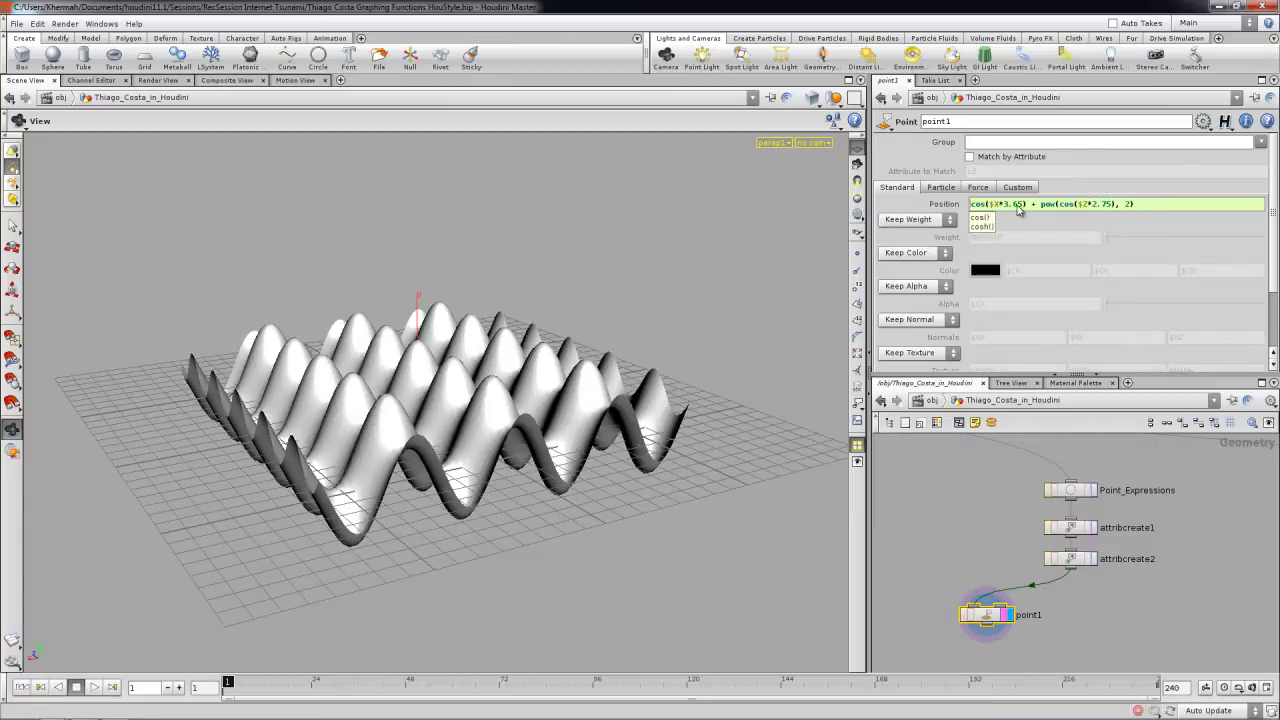
- Move point1 slightly farther from the AttribCreate chain in the network and deselect it
drag(981, 620, 963, 620)
mouse_move(453, 389)
mouse_down()
mouse_move(475, 425)
mouse_move(457, 491)
mouse_move(451, 386)
mouse_up()
click(955, 576)
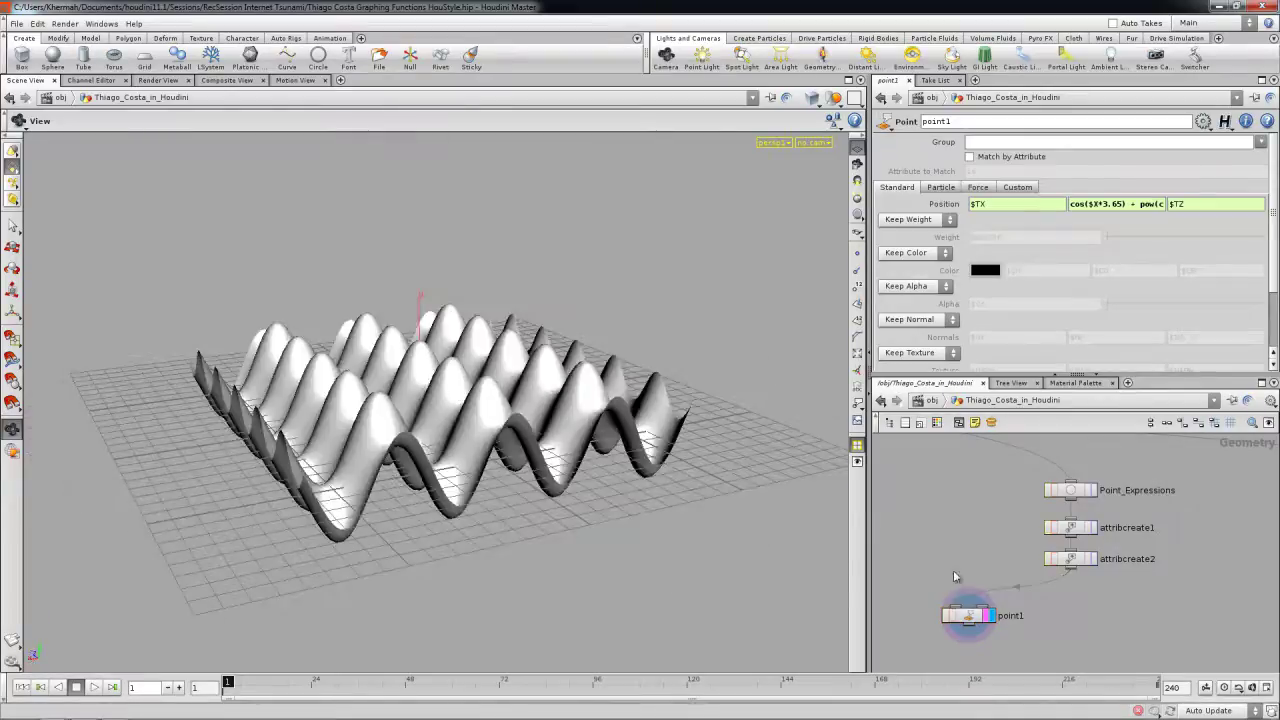
- Bring up The_Functions comment beside the parameters and highlight function 8, cos(x^2 + z^2)
drag(1279, 258, 881, 257)
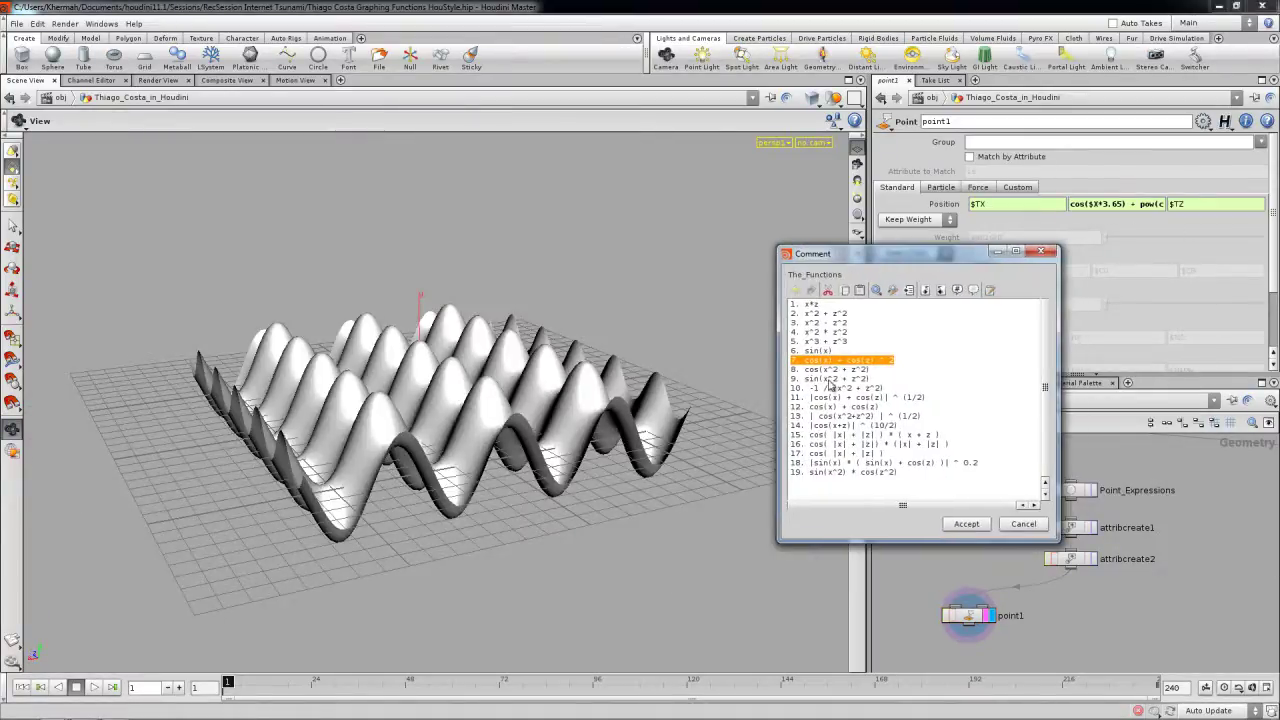
triple_click(843, 371)
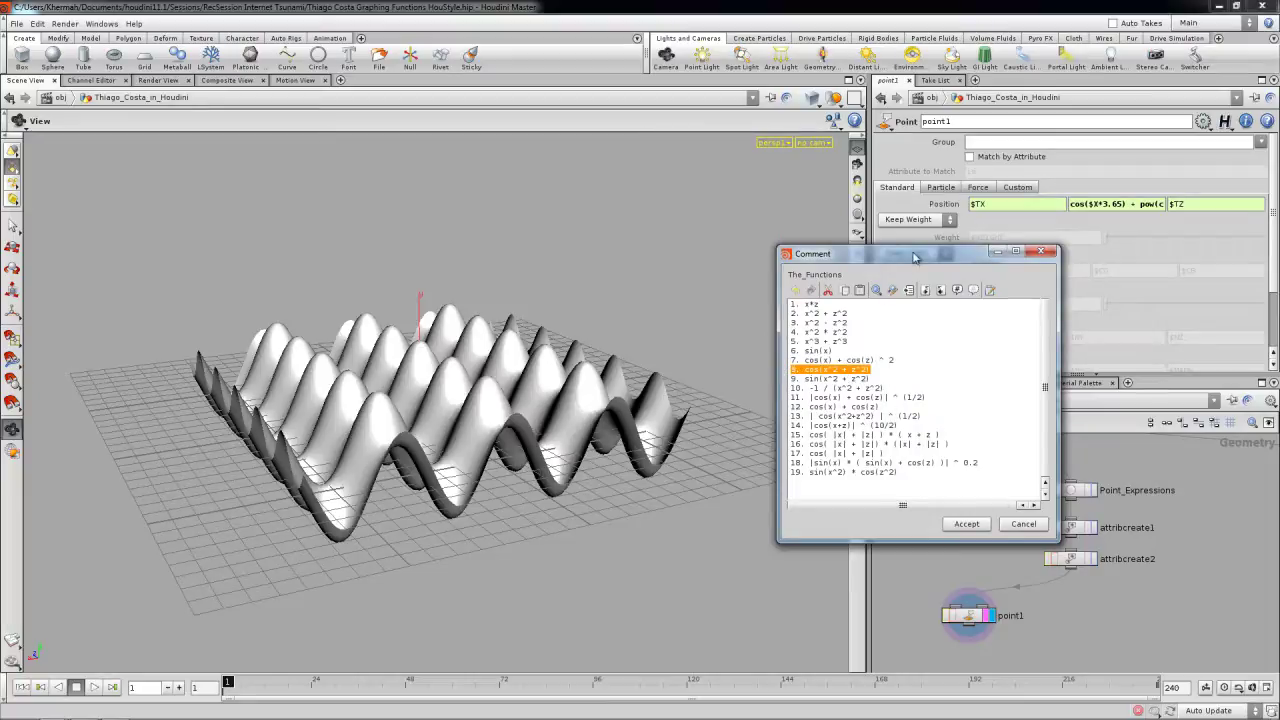
drag(913, 257, 716, 257)
- Add a second Point node below point1, connect it to attribcreate2's output and turn on its display
key(Tab)
click(903, 697)
click(838, 553)
drag(828, 540, 826, 570)
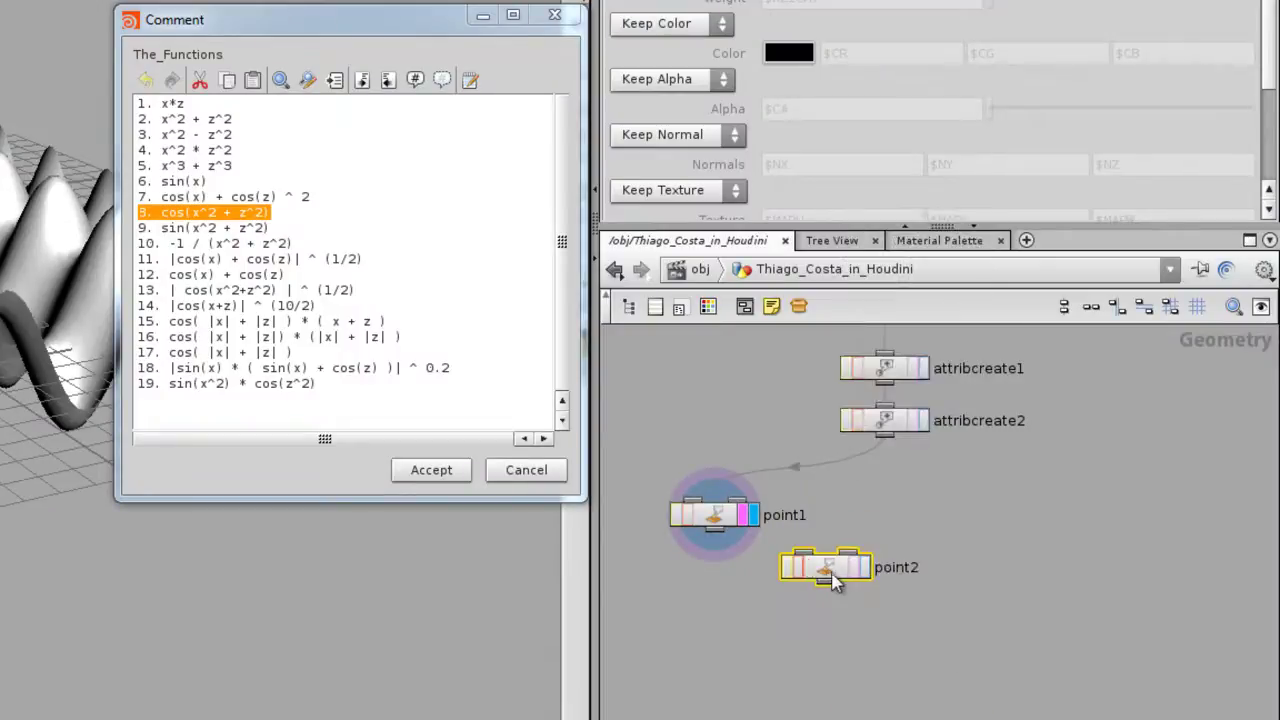
drag(884, 434, 826, 600)
click(862, 567)
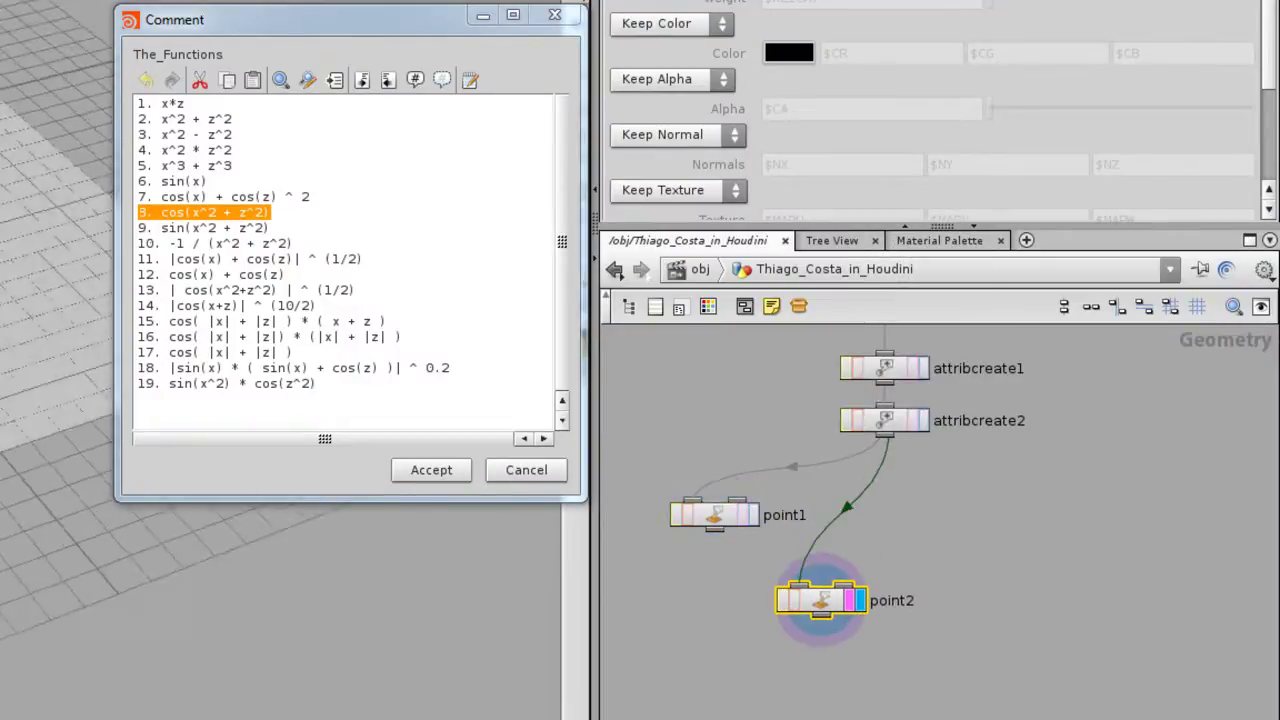
middle_drag(822, 600, 825, 650)
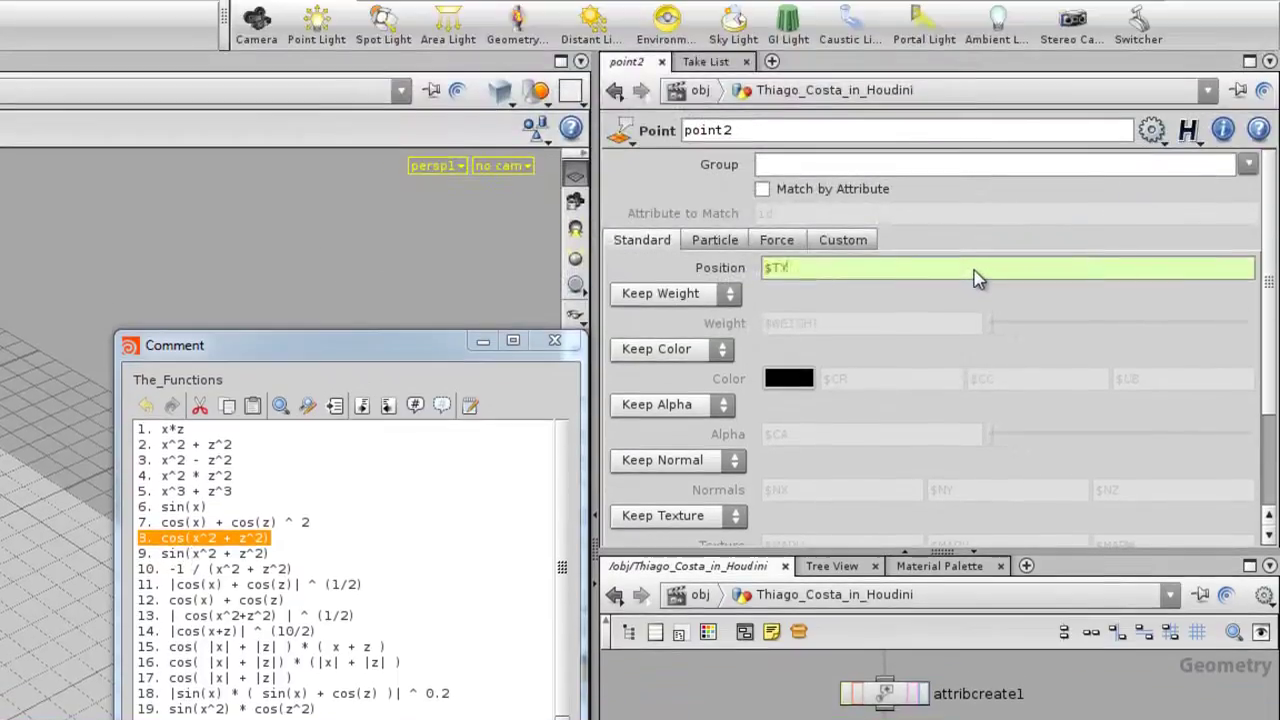
- Set point2's Y position expression to cos(pow($X, 2) + pow($Z, 2)) and close The_Functions comment
double_click(977, 278)
text(cos()
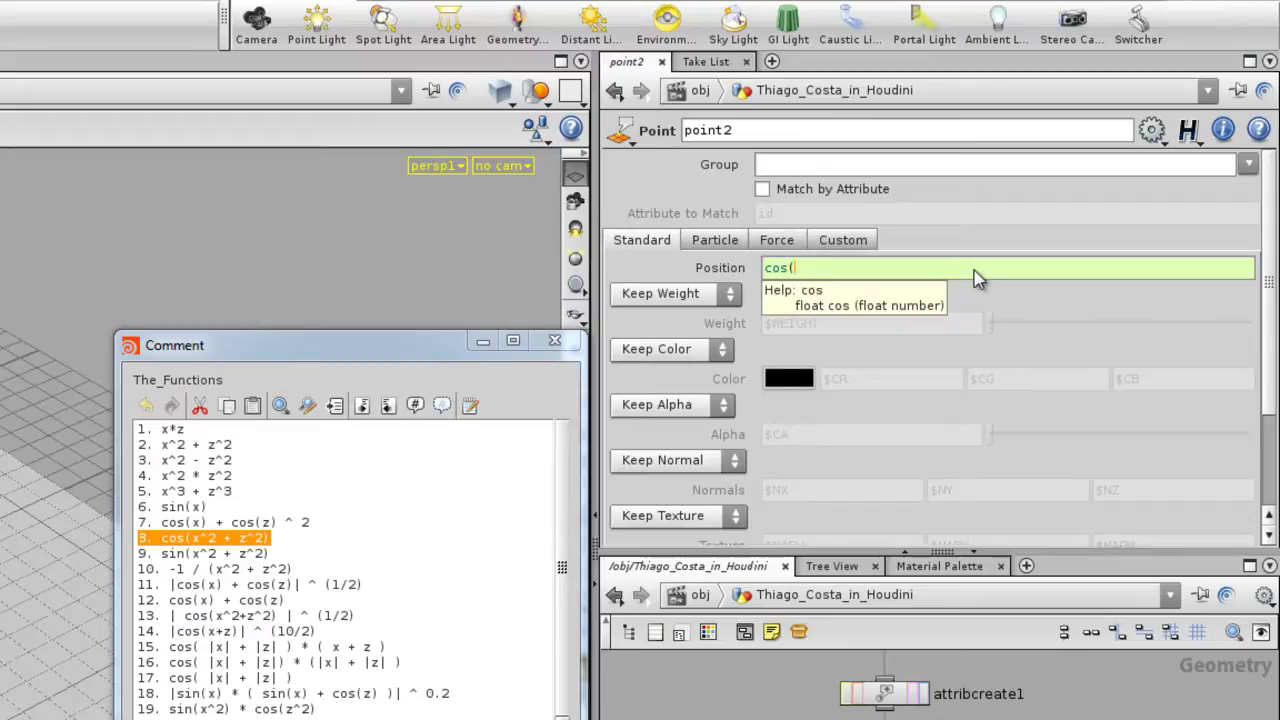
text(pow()
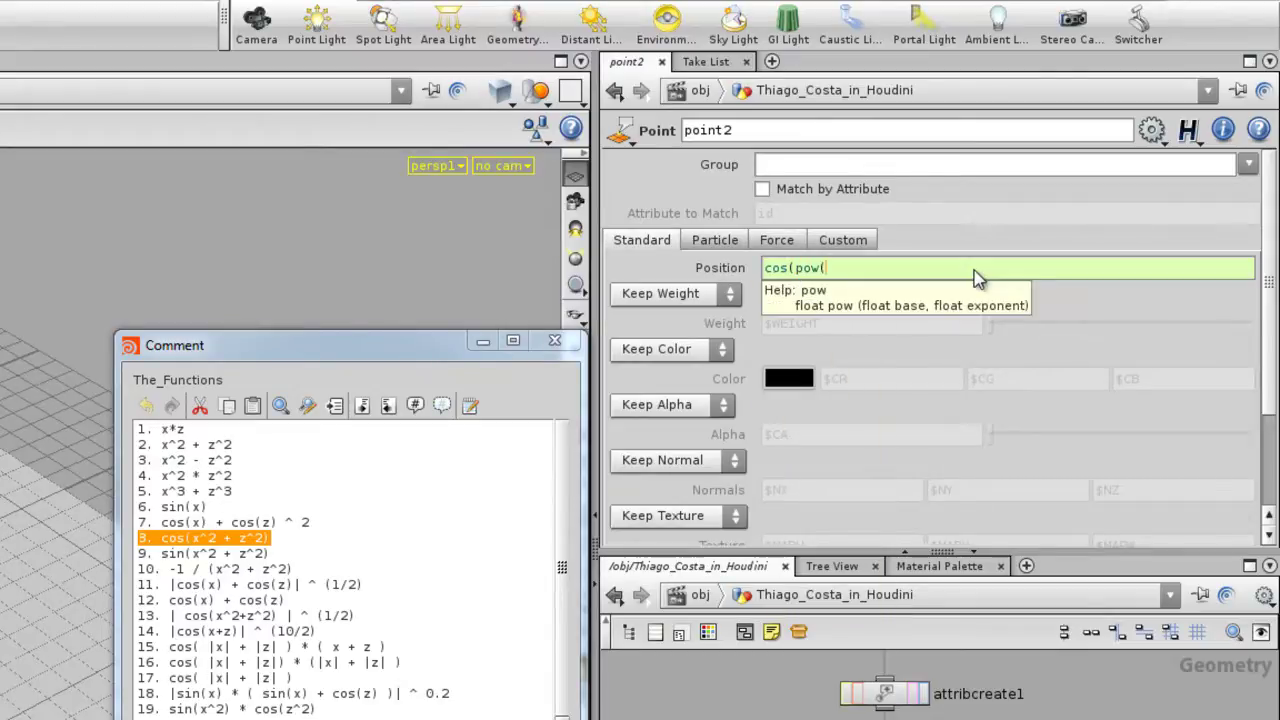
text($X, 2))
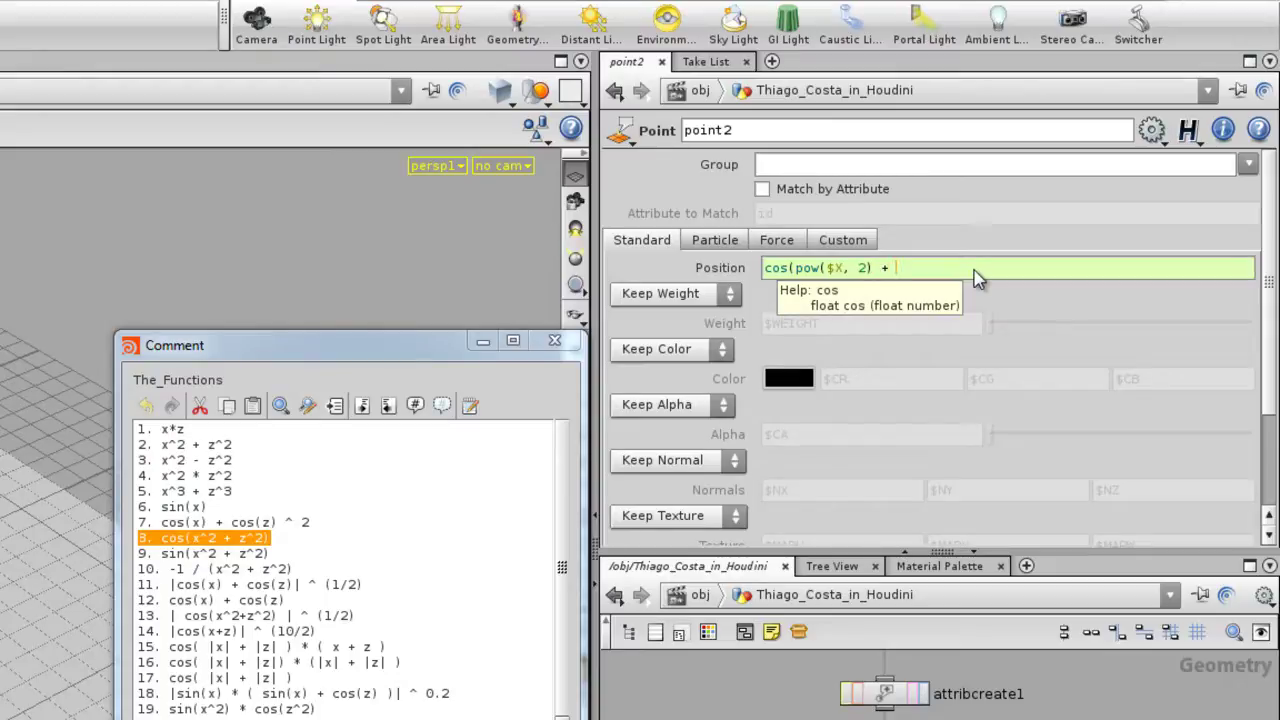
text(+ pow()
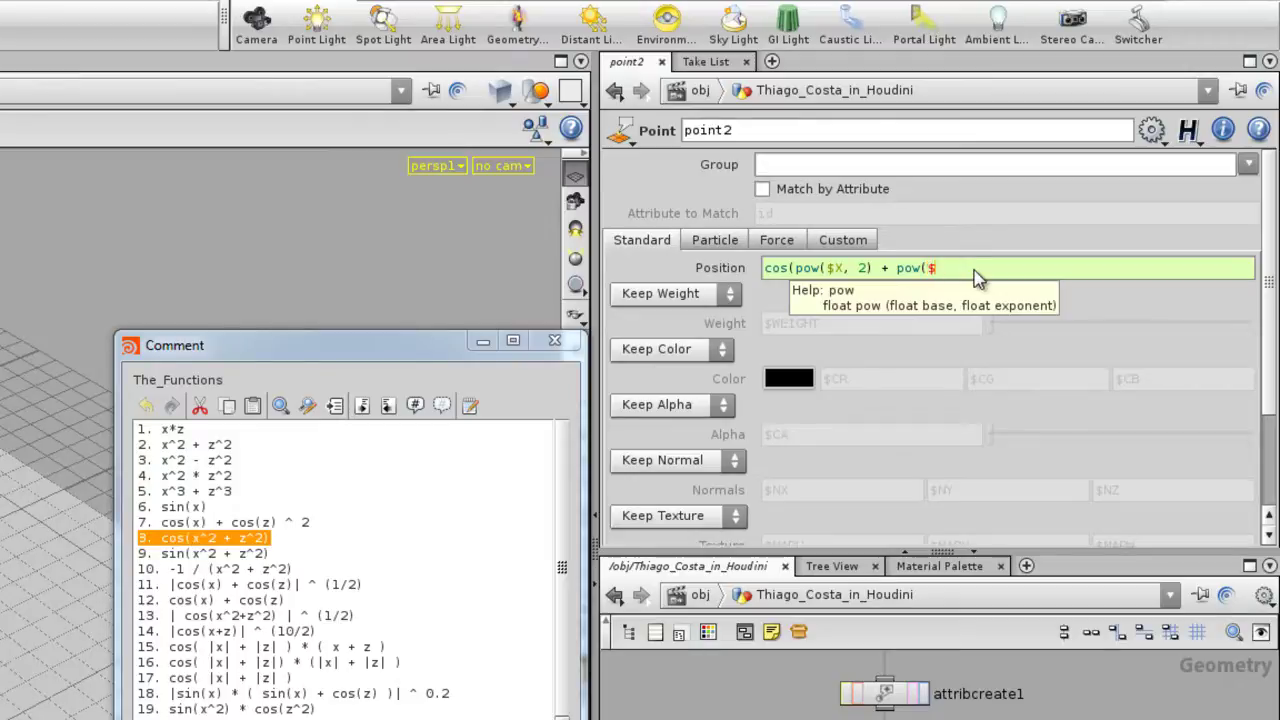
text($Z, 2))
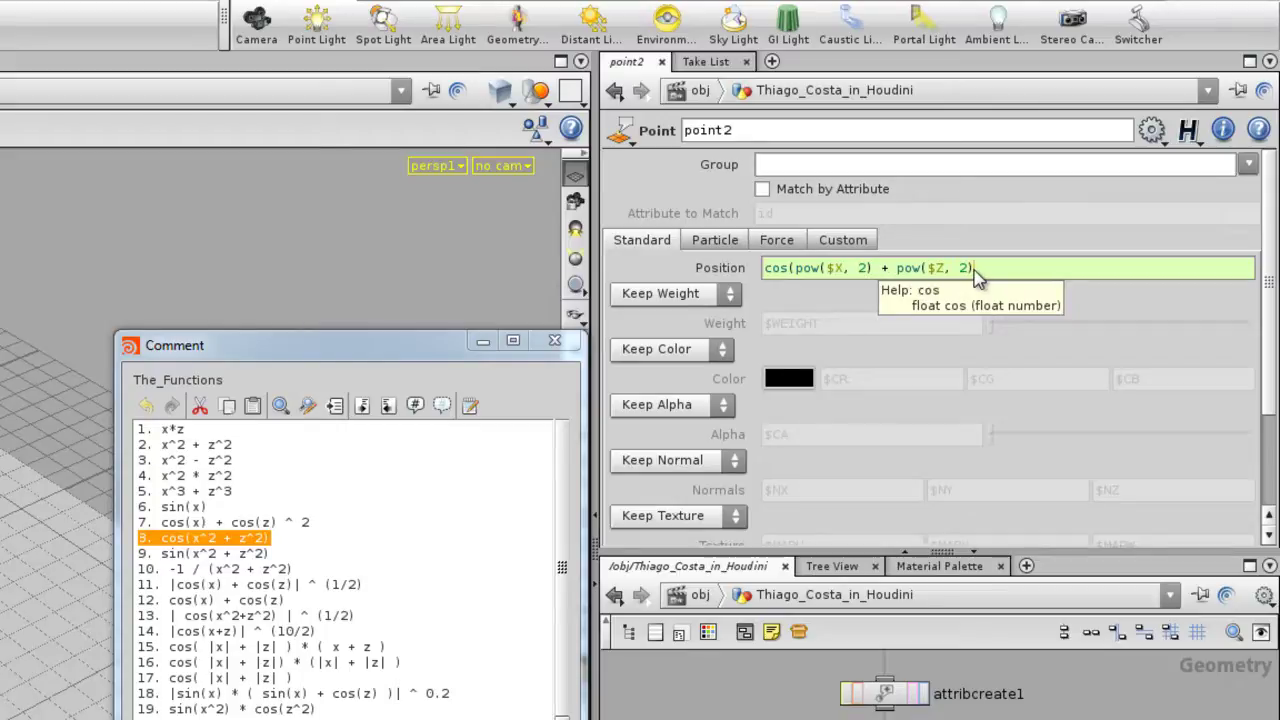
key(Left)
key(Right)
text())
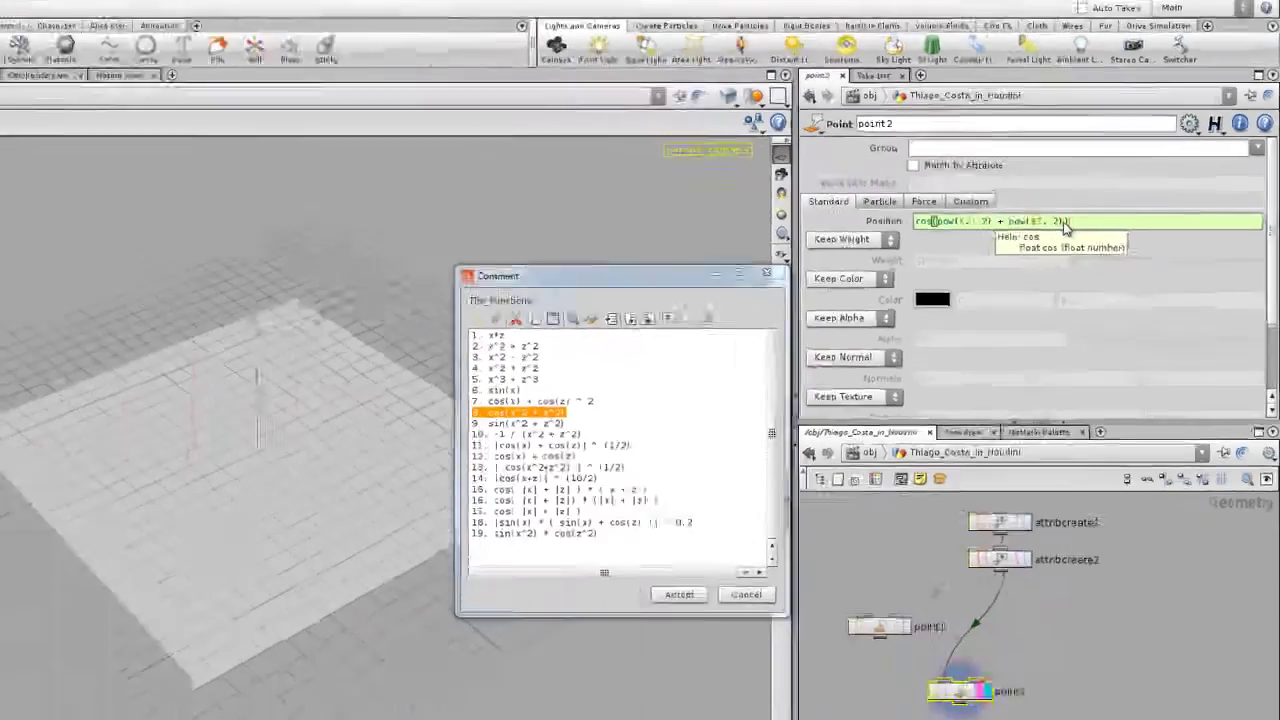
key(Return)
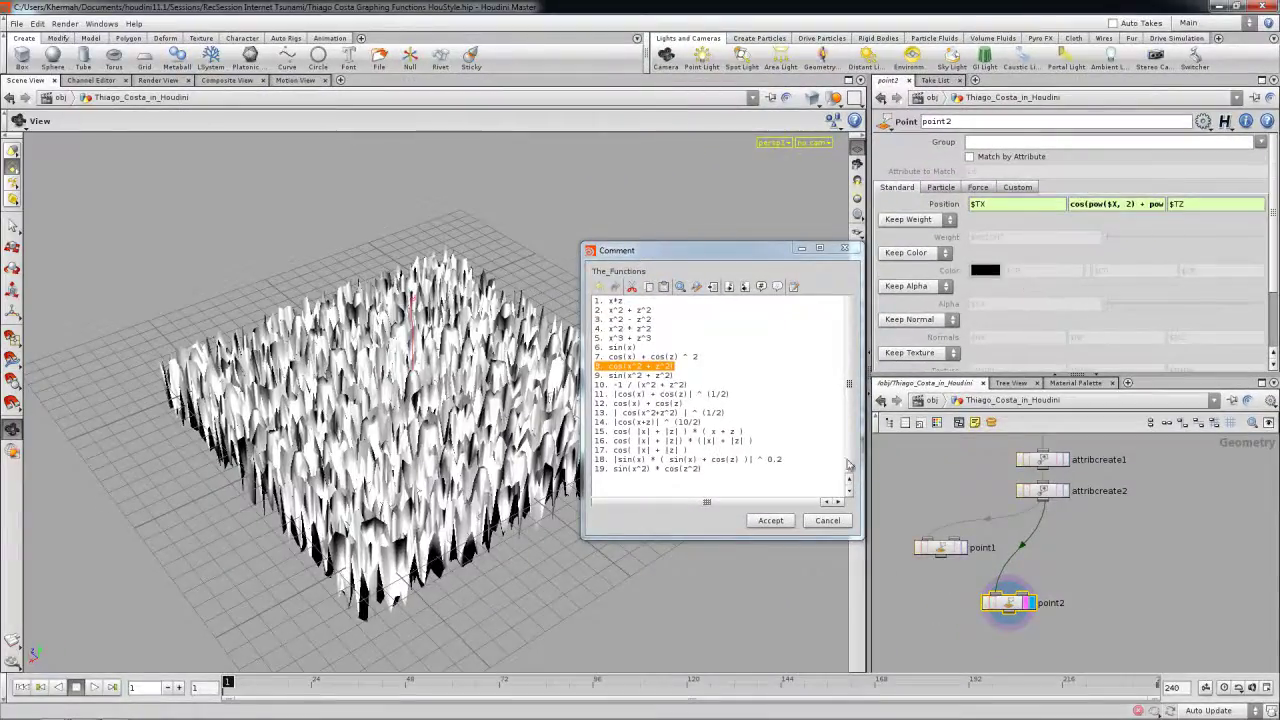
click(844, 248)
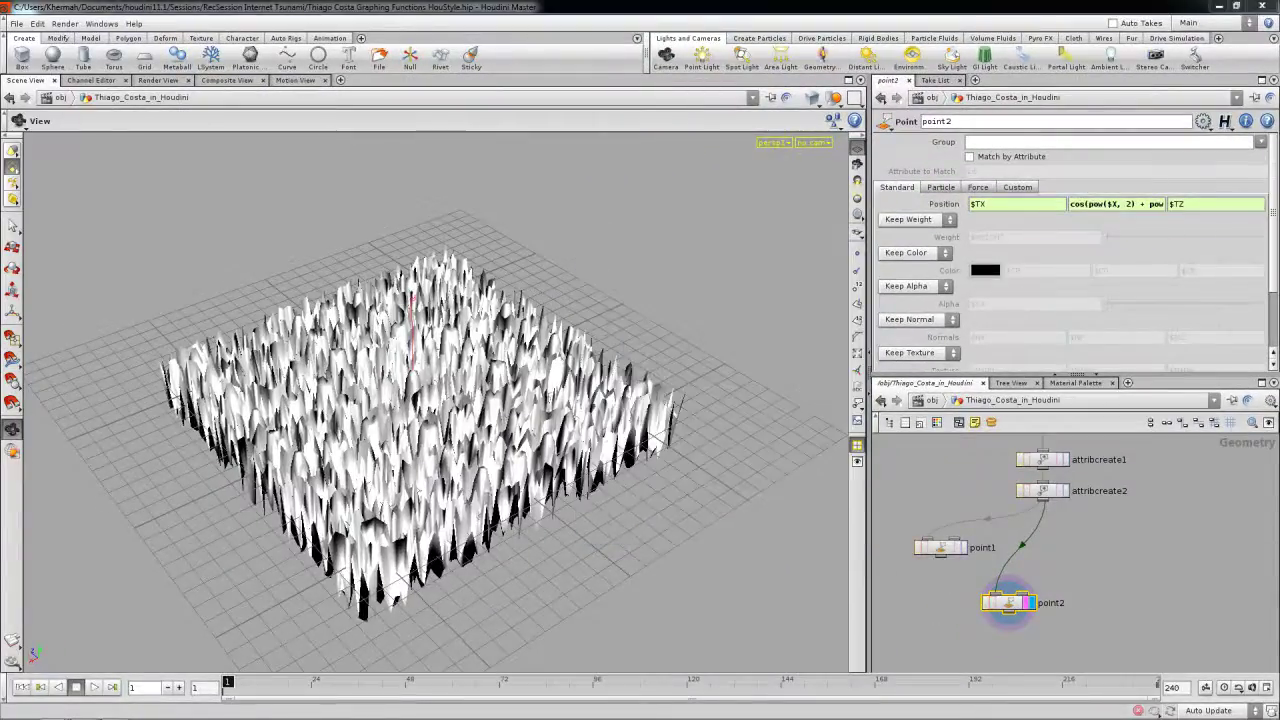
- Lower the Function Multiplier on the Point_Expressions null to 4.04 and view the surface up close
drag(734, 406, 680, 440)
middle_drag(998, 484, 988, 535)
click(1032, 474)
drag(1085, 165, 1128, 162)
drag(531, 429, 672, 388)
right_drag(437, 440, 505, 455)
drag(505, 455, 550, 320)
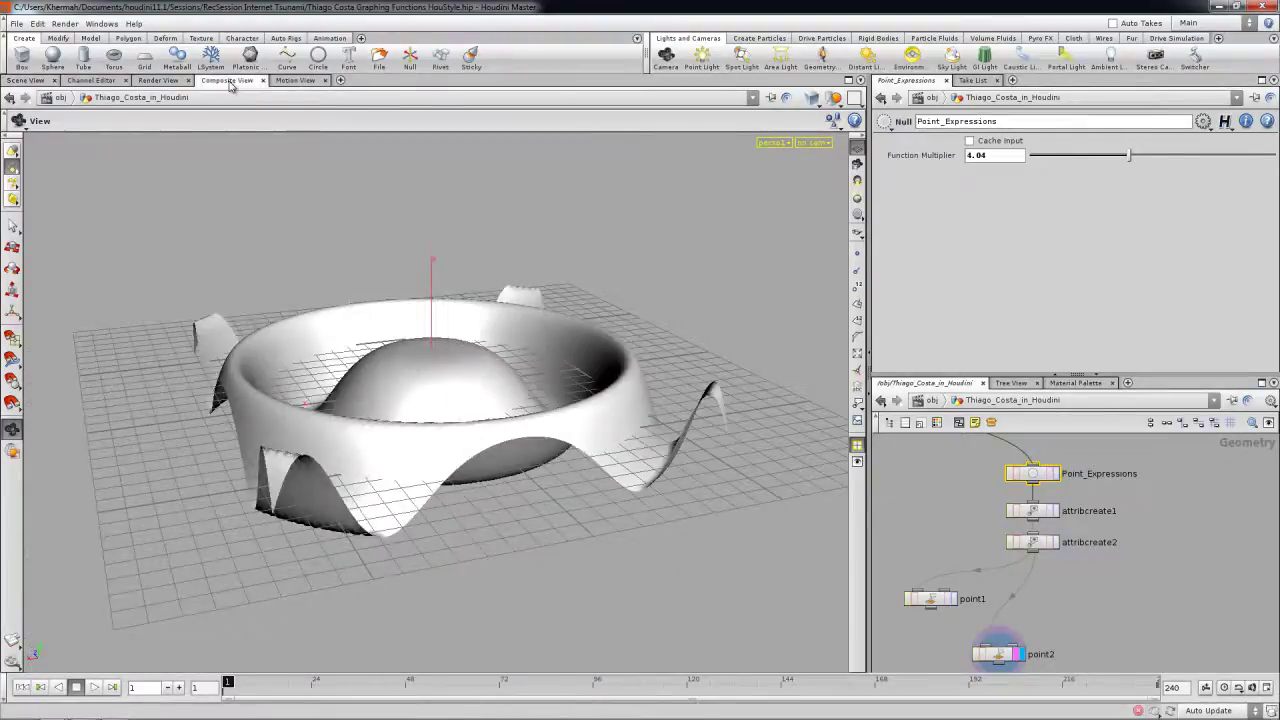
- Compare the displayed cos(x^2 + z^2) surface with the reference graph images and select the point2 node
click(227, 80)
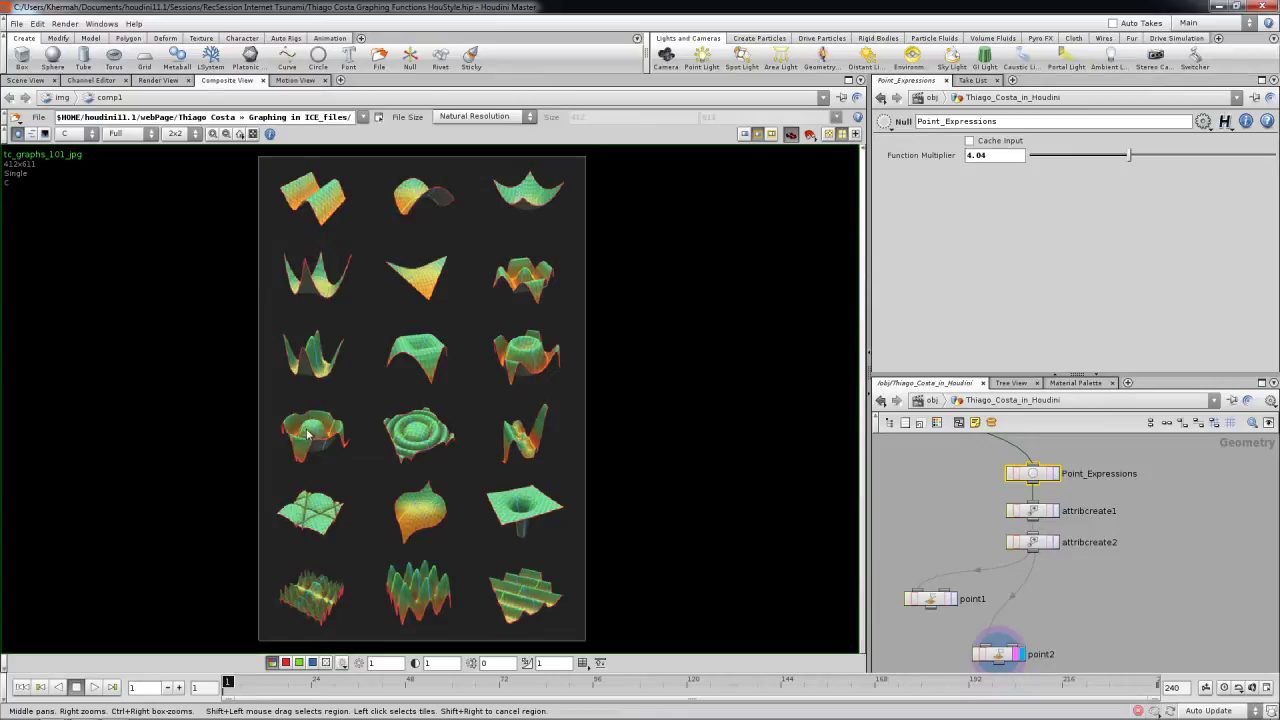
click(25, 80)
drag(406, 387, 545, 405)
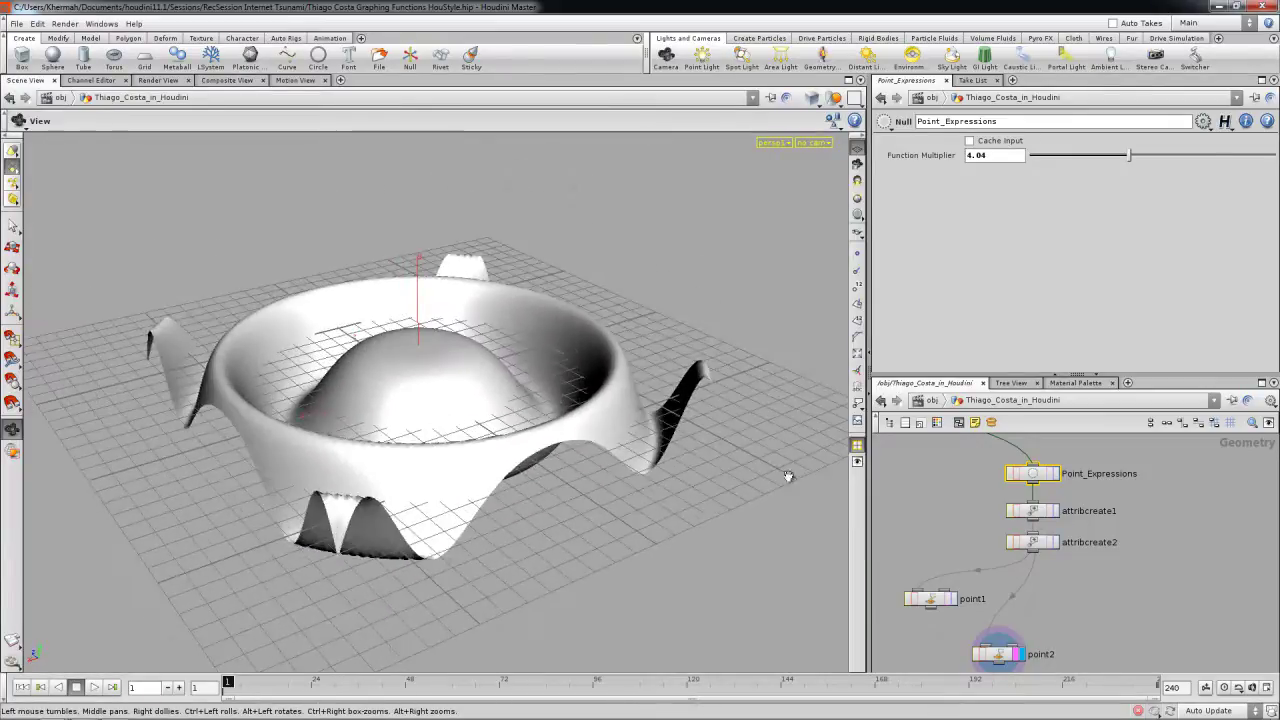
middle_drag(966, 634, 980, 572)
click(1006, 592)
drag(663, 531, 467, 430)
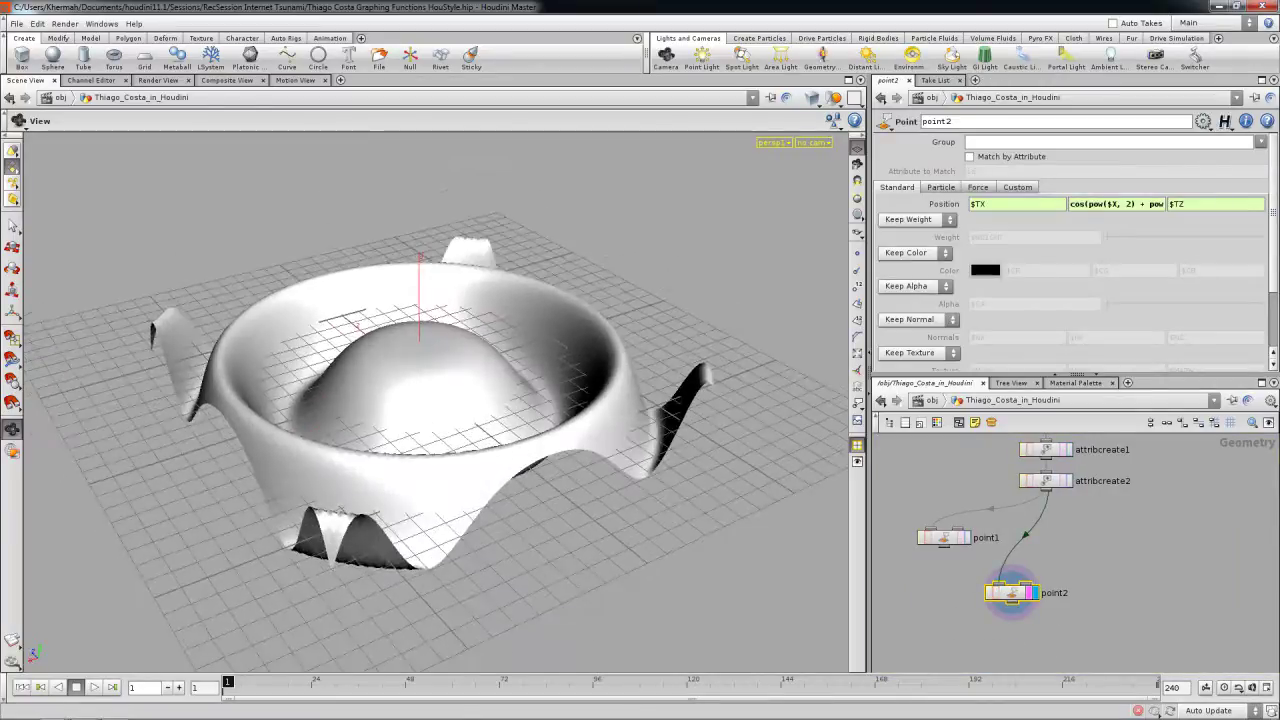
- Bring The_Functions comment over the viewport and duplicate point2 as a new Point node fed by attribcreate2
drag(1279, 303, 606, 283)
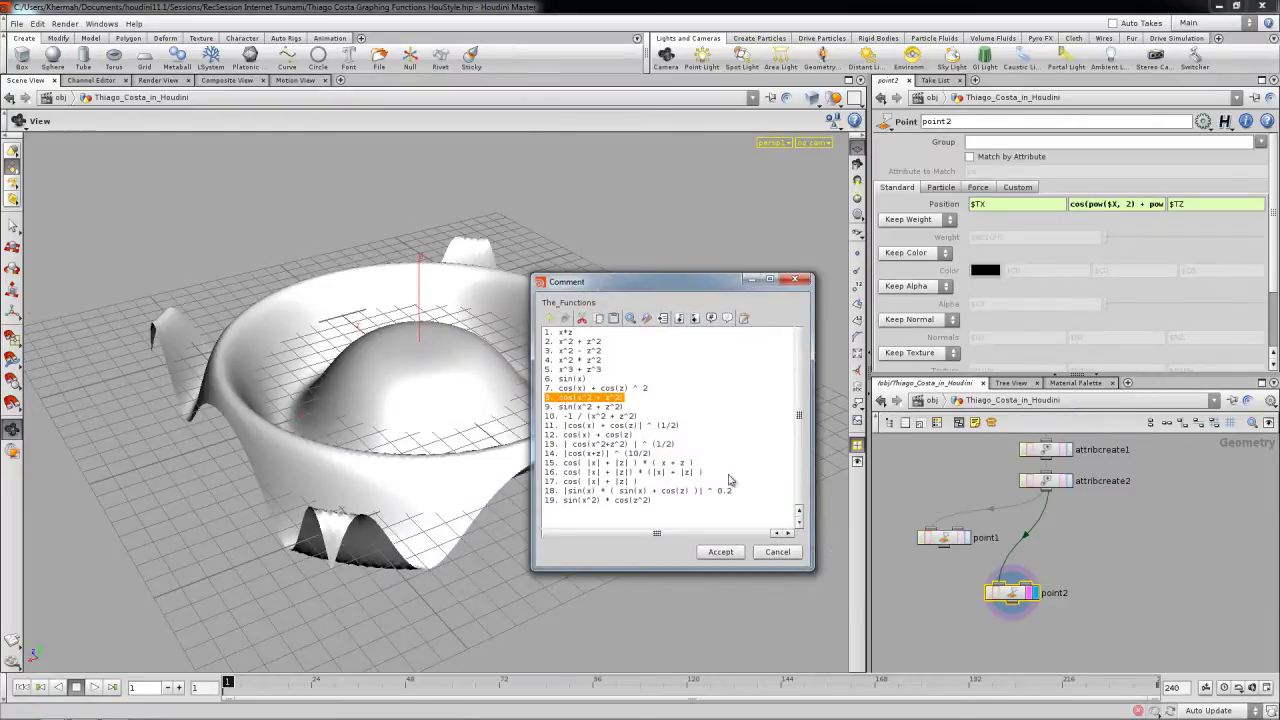
click(1012, 595)
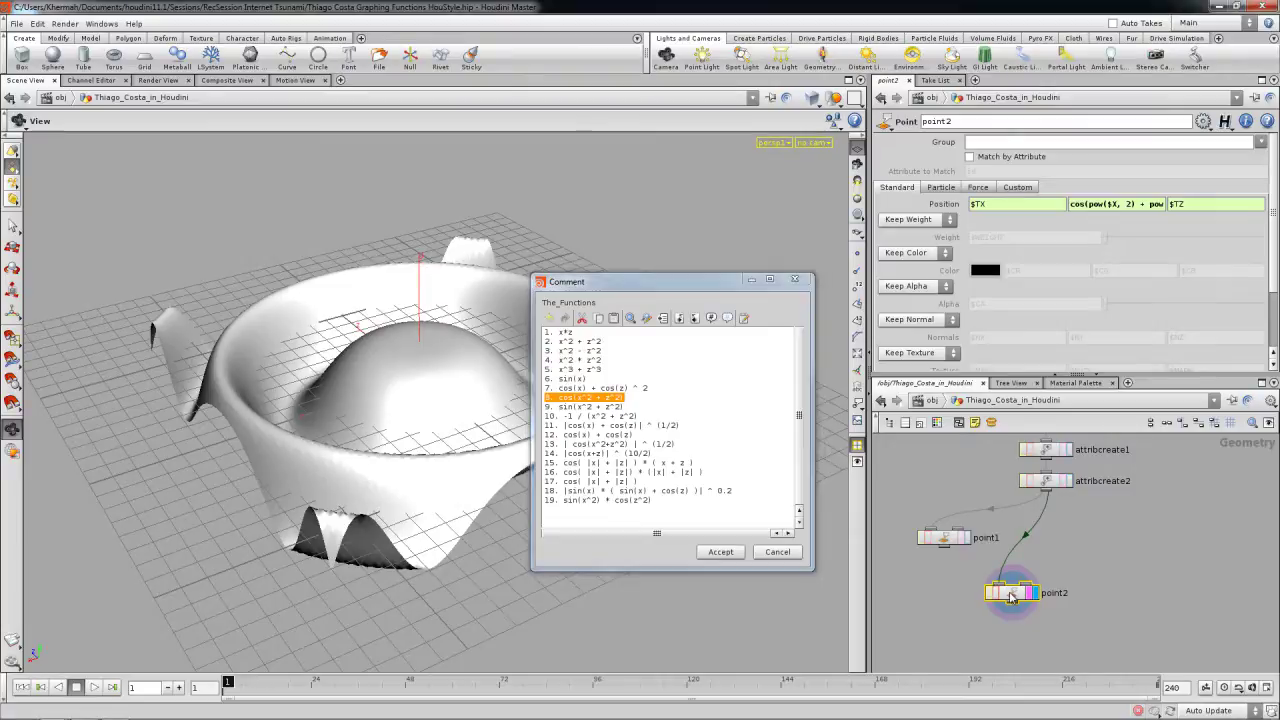
key(ctrl+c)
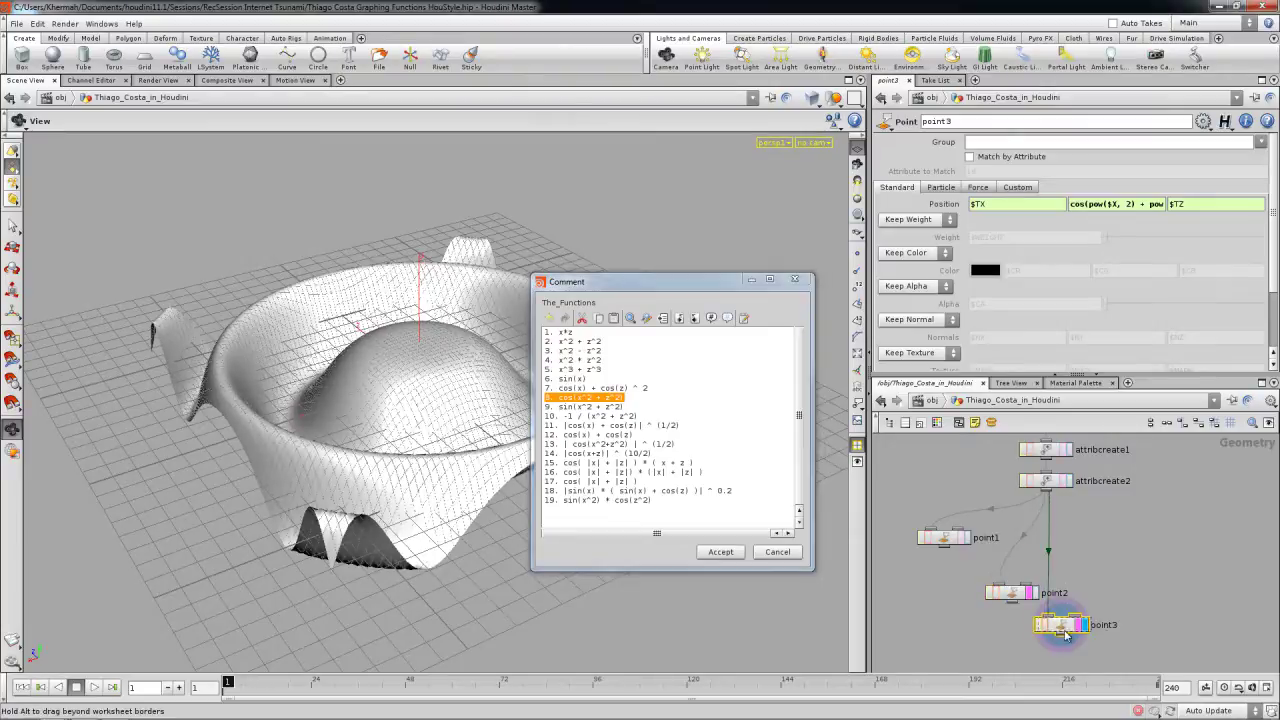
key(ctrl+v)
- Set point3's Y position expression to sin(pow($X, 2) + pow($Z, 2))
click(1084, 206)
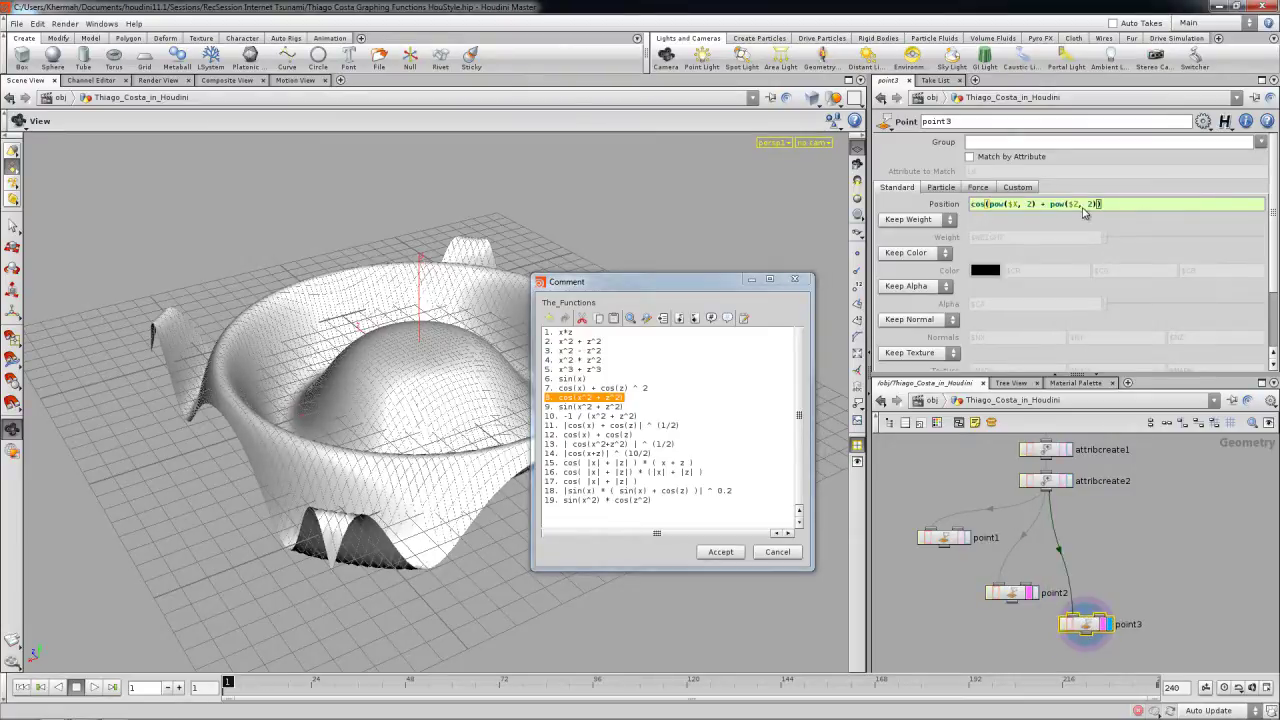
key(BackSpace)
key(BackSpace)
key(BackSpace)
text(sin)
key(Return)
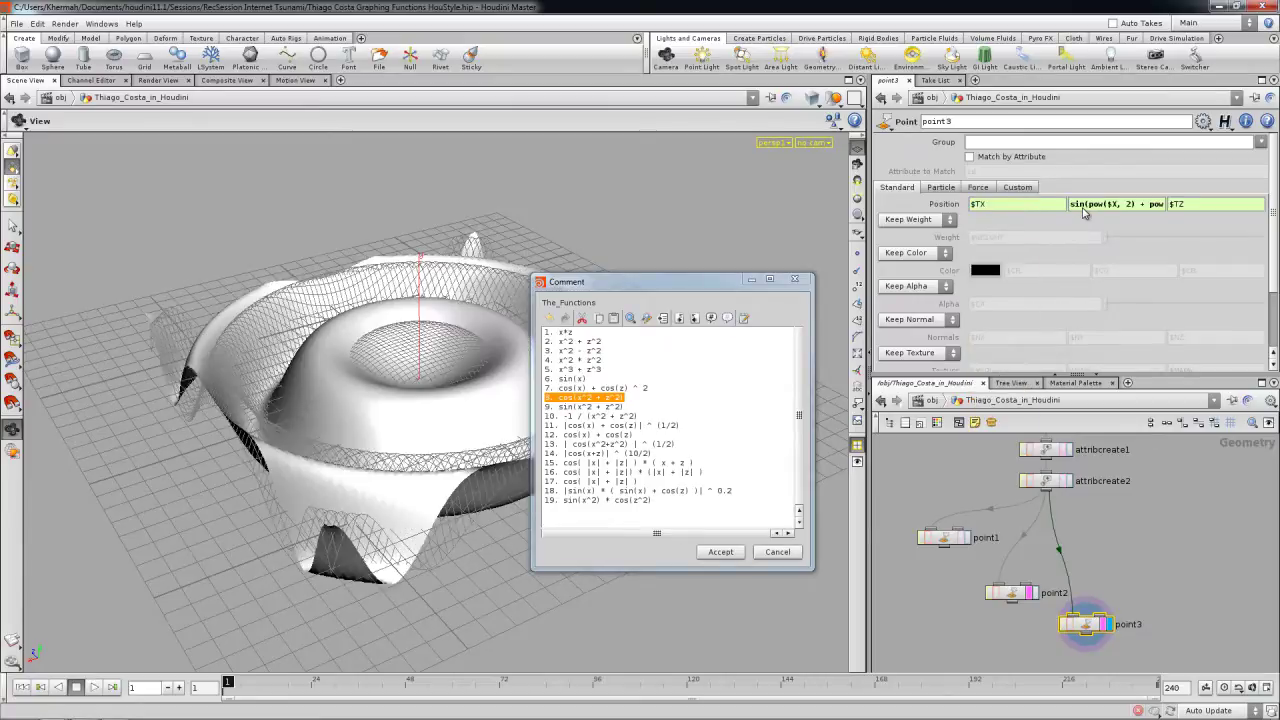
- Move The_Functions comment out of the way and turn on point3's render flag so only its surface is shown
drag(660, 287, 1279, 262)
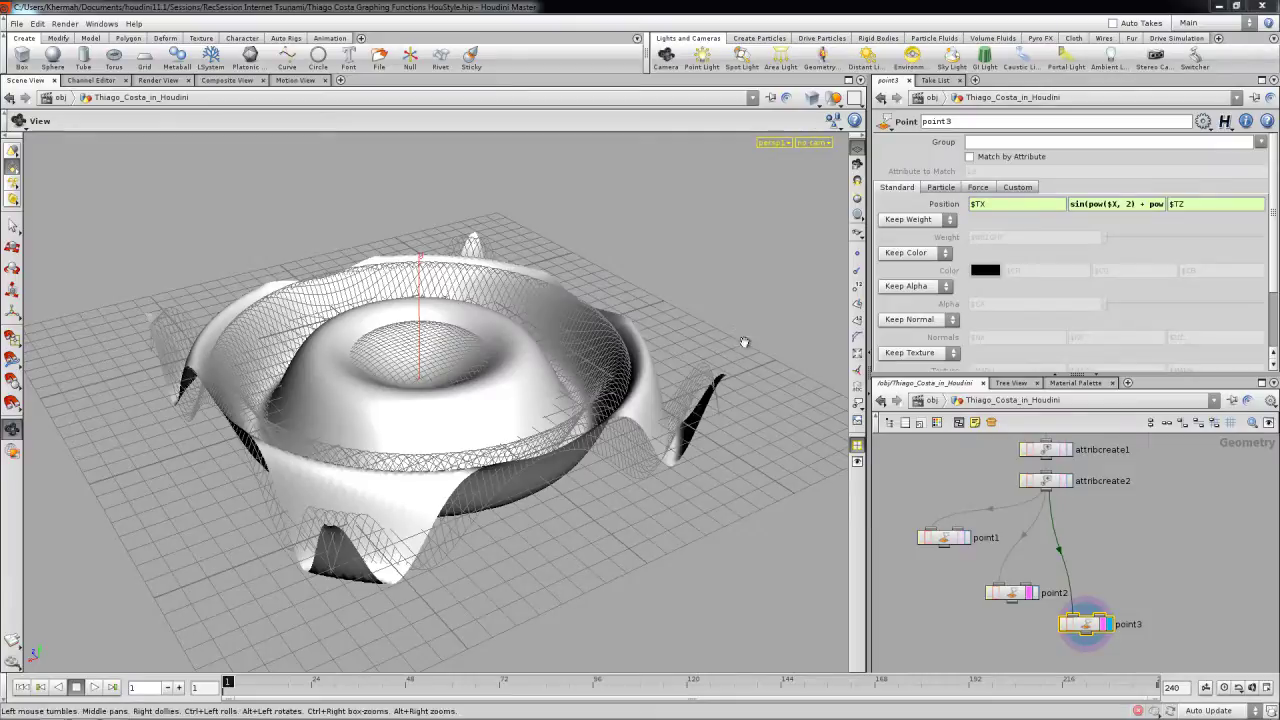
click(1104, 625)
drag(583, 480, 459, 361)
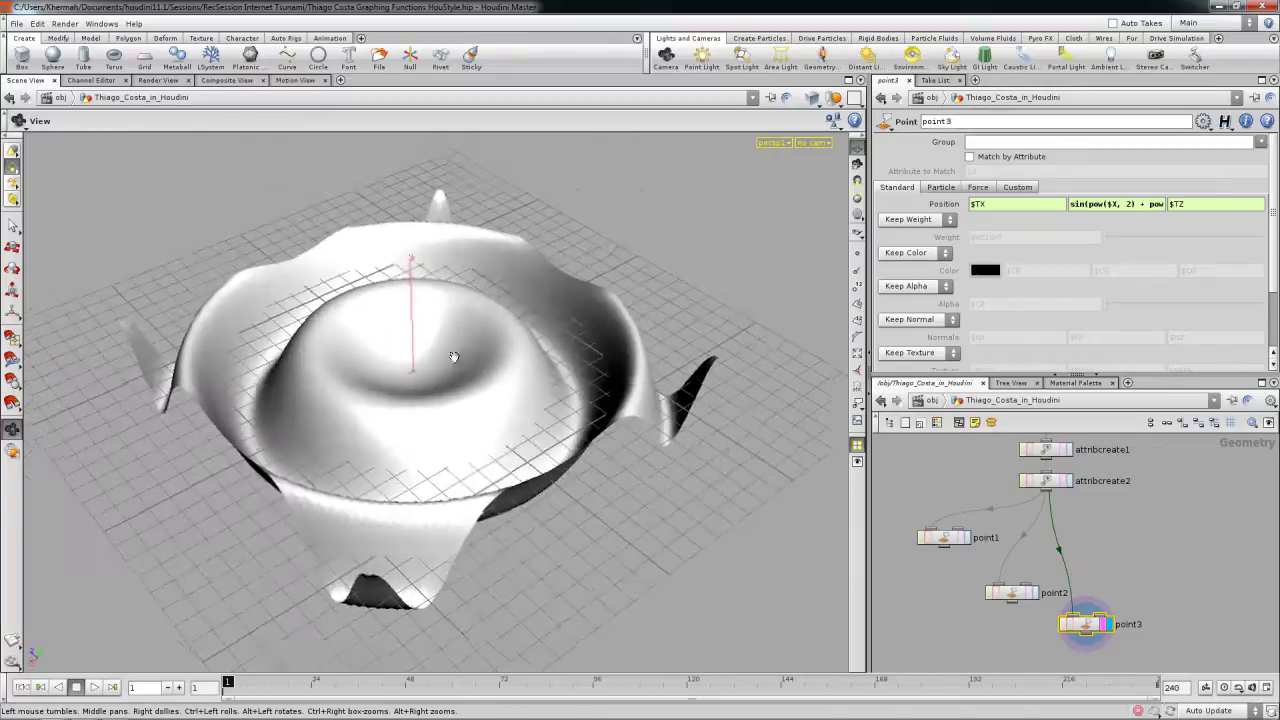
- Compare point3's surface with the reference graph images and inspect it again in the 3D scene
click(295, 80)
click(226, 80)
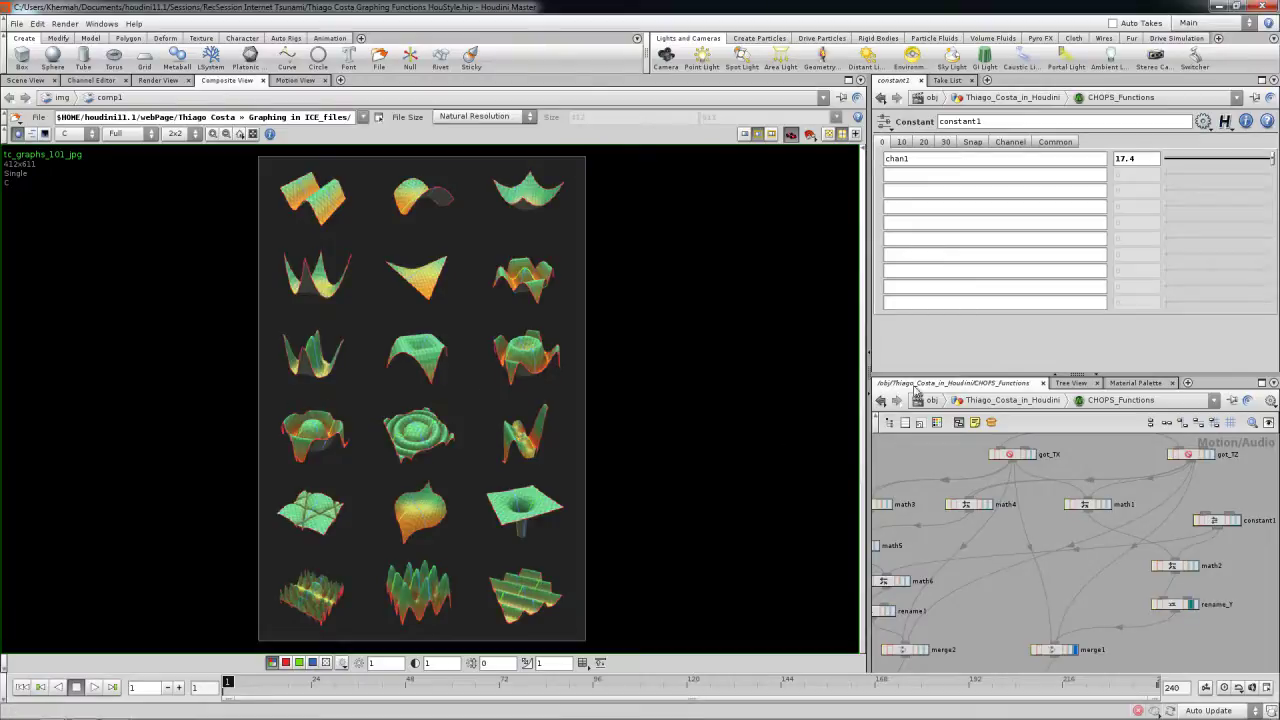
click(984, 401)
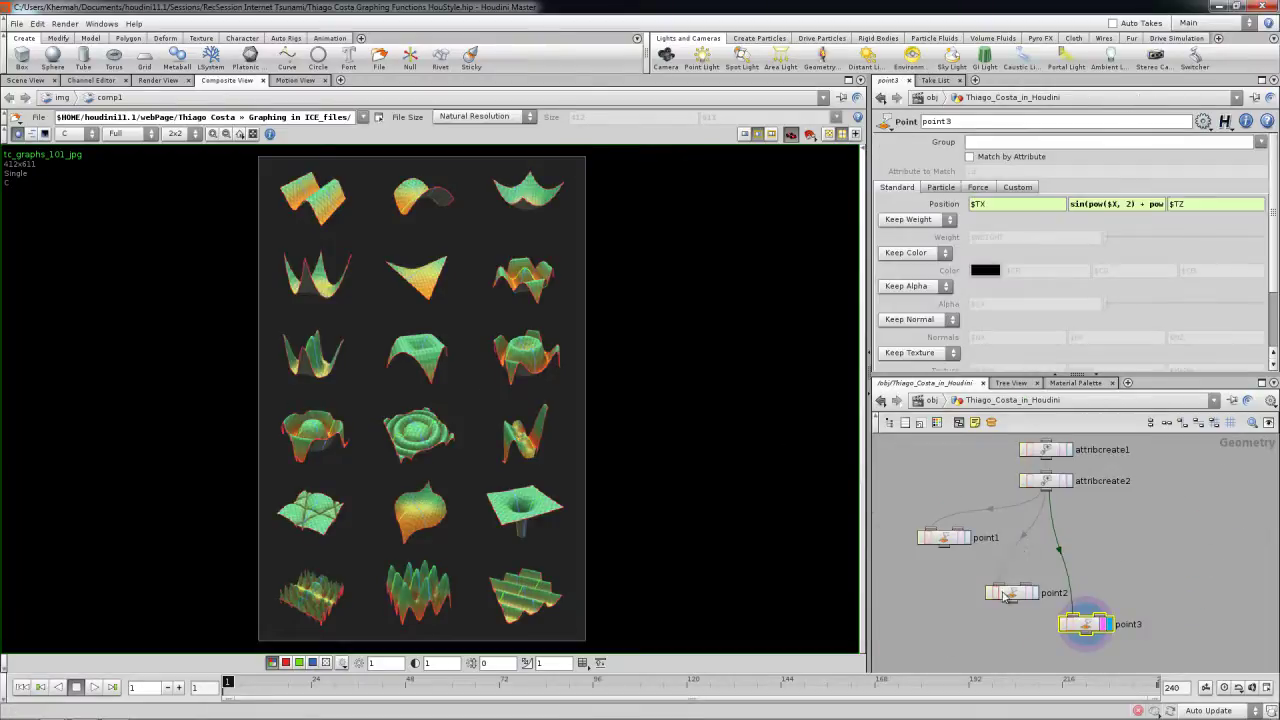
click(28, 80)
right_drag(414, 371, 377, 357)
drag(377, 357, 796, 530)
right_drag(1106, 600, 1151, 626)
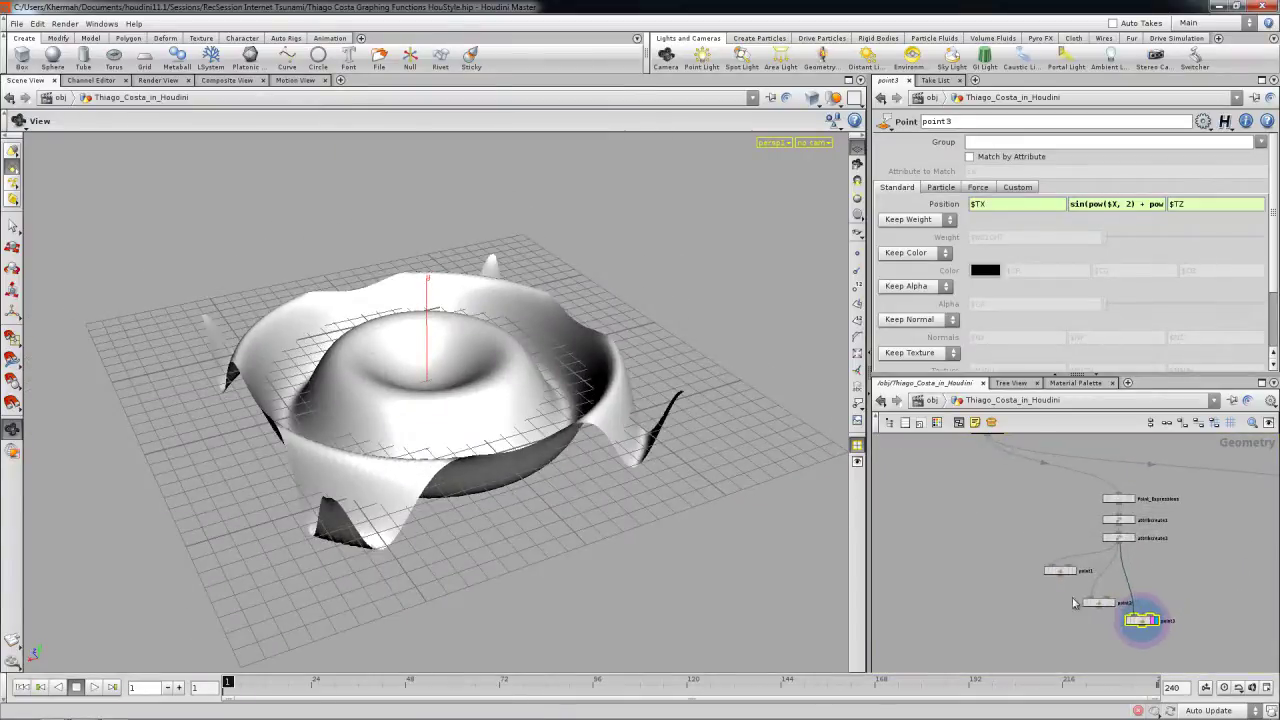
drag(352, 360, 450, 378)
- Bring up The_Functions comment, highlight function 10, -1 / (x^2 + z^2), and place it beside the parameters
click(1013, 540)
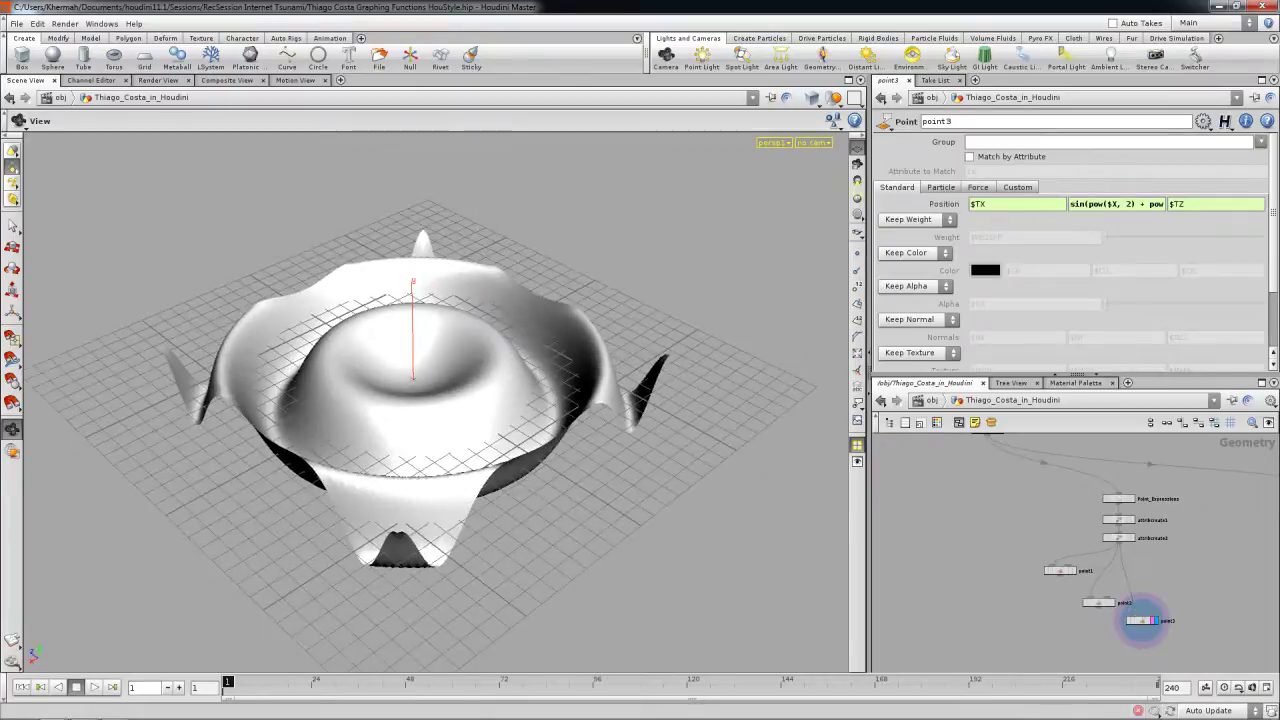
drag(1279, 250, 1022, 257)
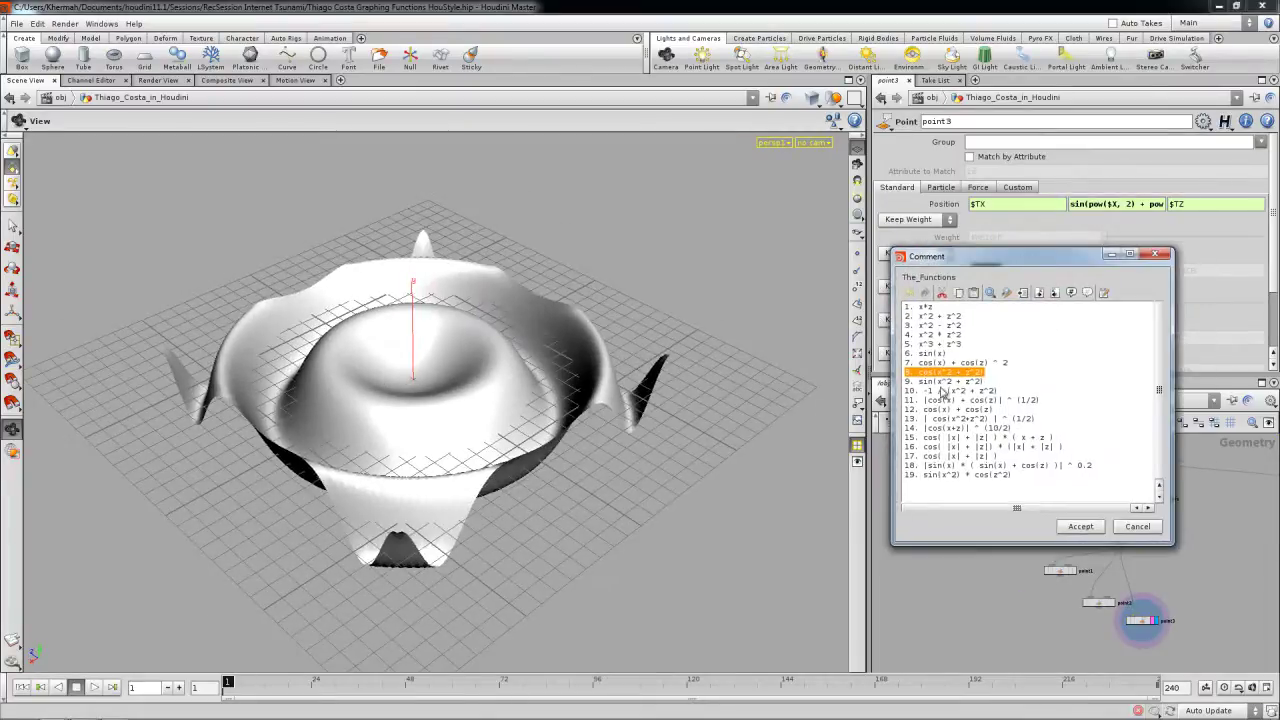
triple_click(996, 391)
drag(1046, 263, 708, 268)
- Add a new Point node below point3, fed by attribcreate2, and turn on its display and render flags
middle_drag(1137, 645, 972, 567)
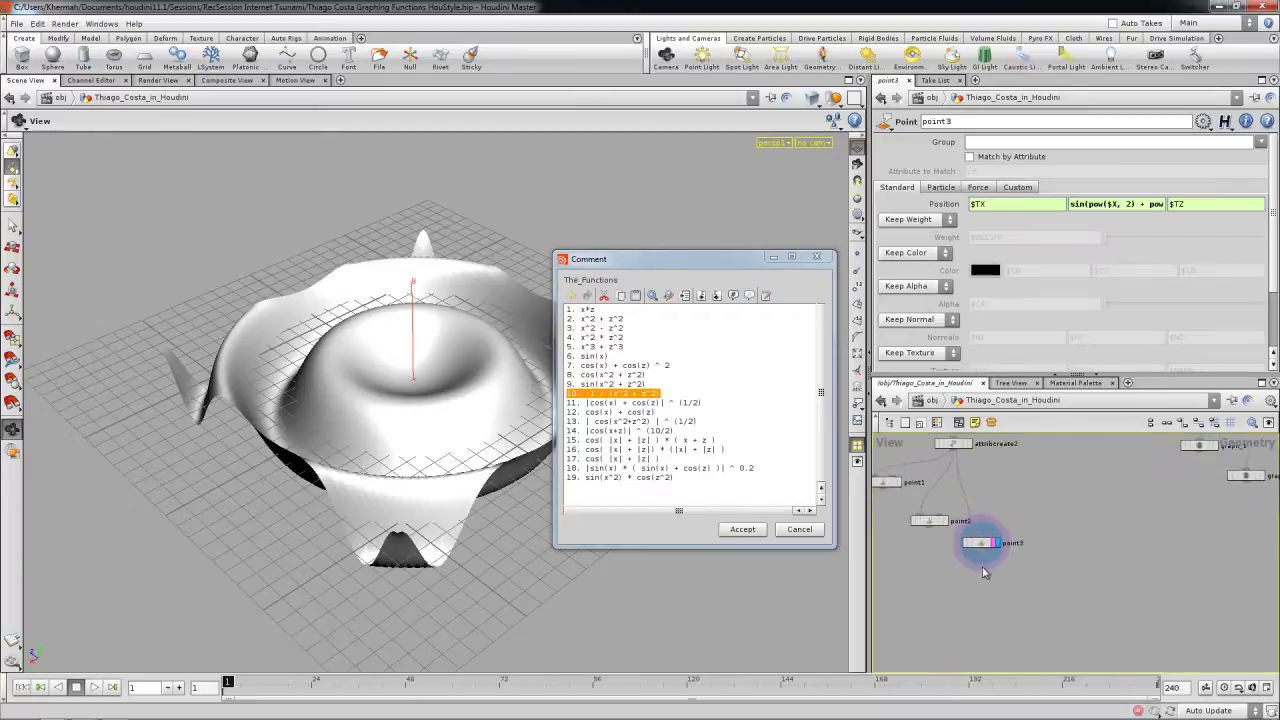
key(Tab)
click(1058, 648)
click(1050, 594)
click(1051, 588)
drag(1054, 593, 1052, 585)
click(1066, 583)
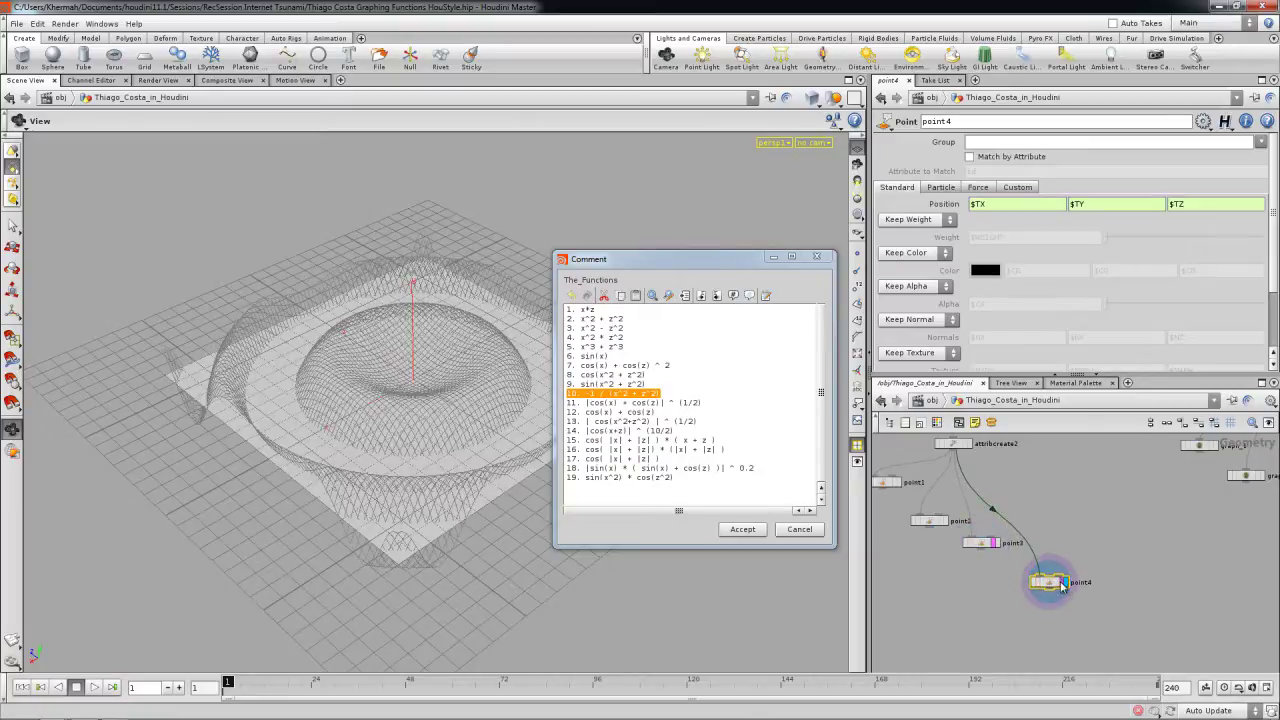
click(1062, 586)
- Set point4's Y position expression to -1/(pow($X, 2) + pow($Z, 2)), reusing the power terms copied from point3
right_drag(382, 372, 500, 458)
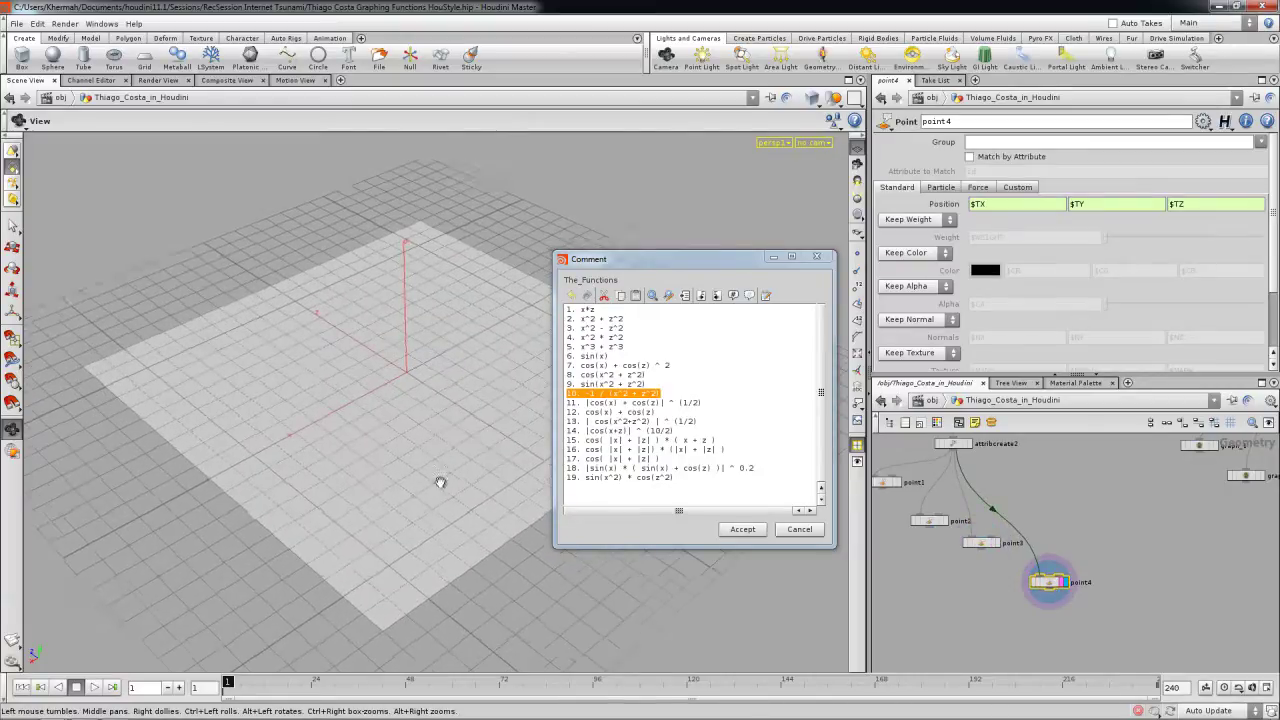
drag(454, 479, 443, 451)
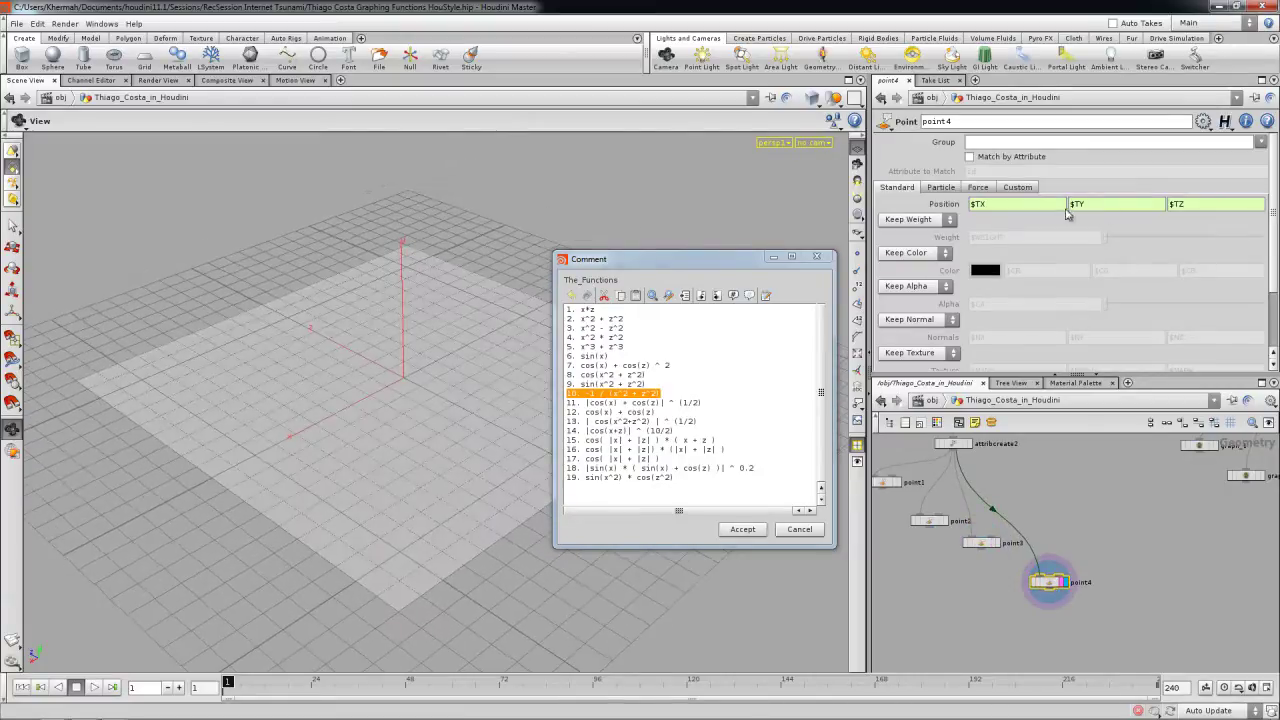
double_click(1122, 205)
text(-1/()
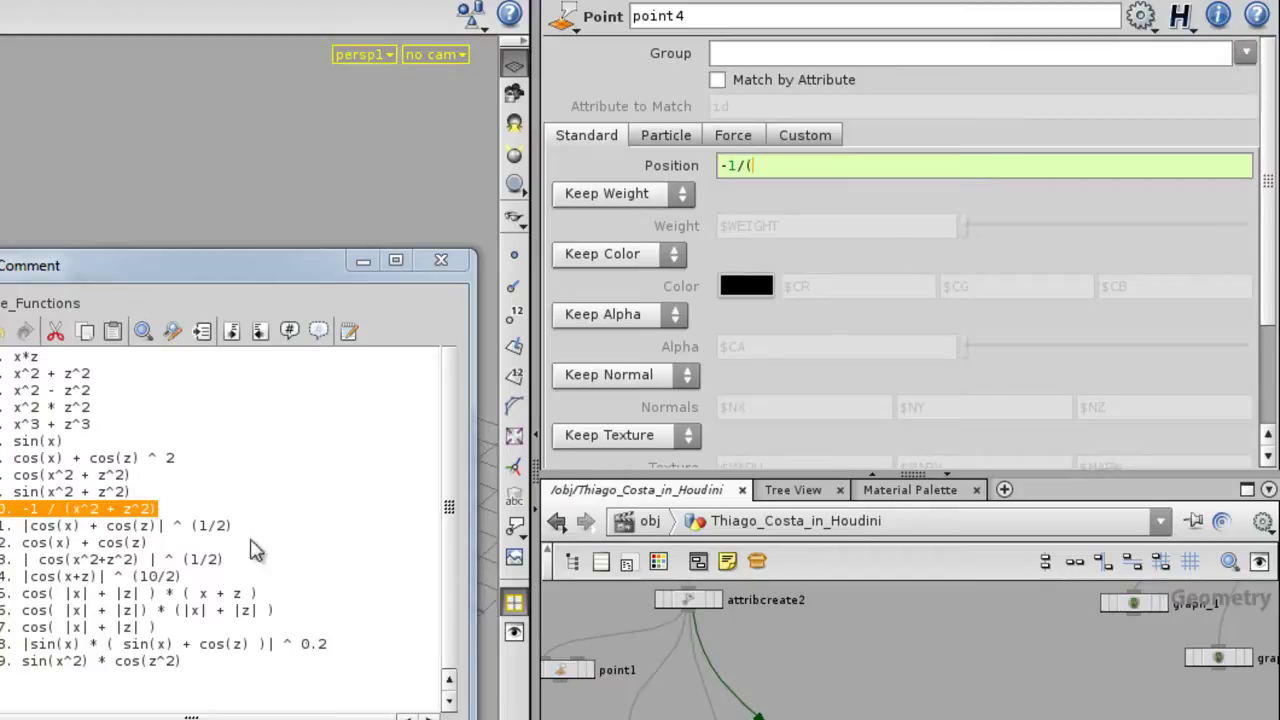
click(765, 718)
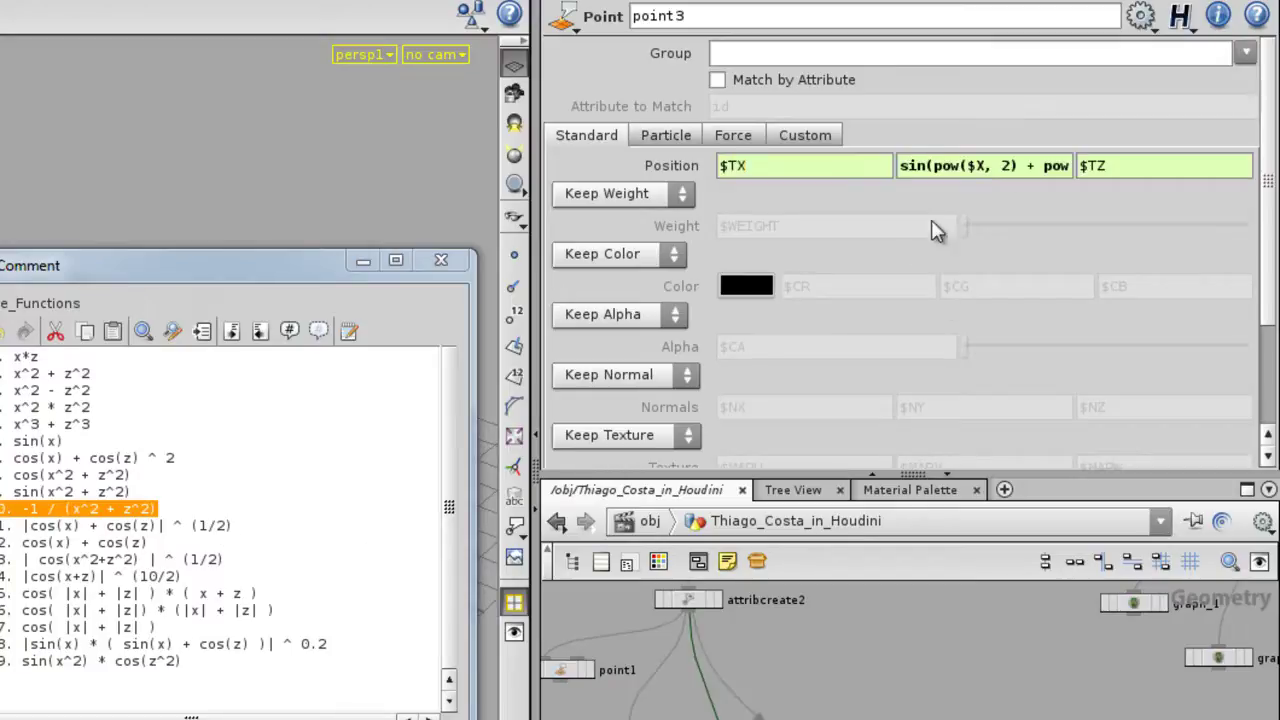
click(943, 176)
drag(755, 167, 948, 176)
key(ctrl+c)
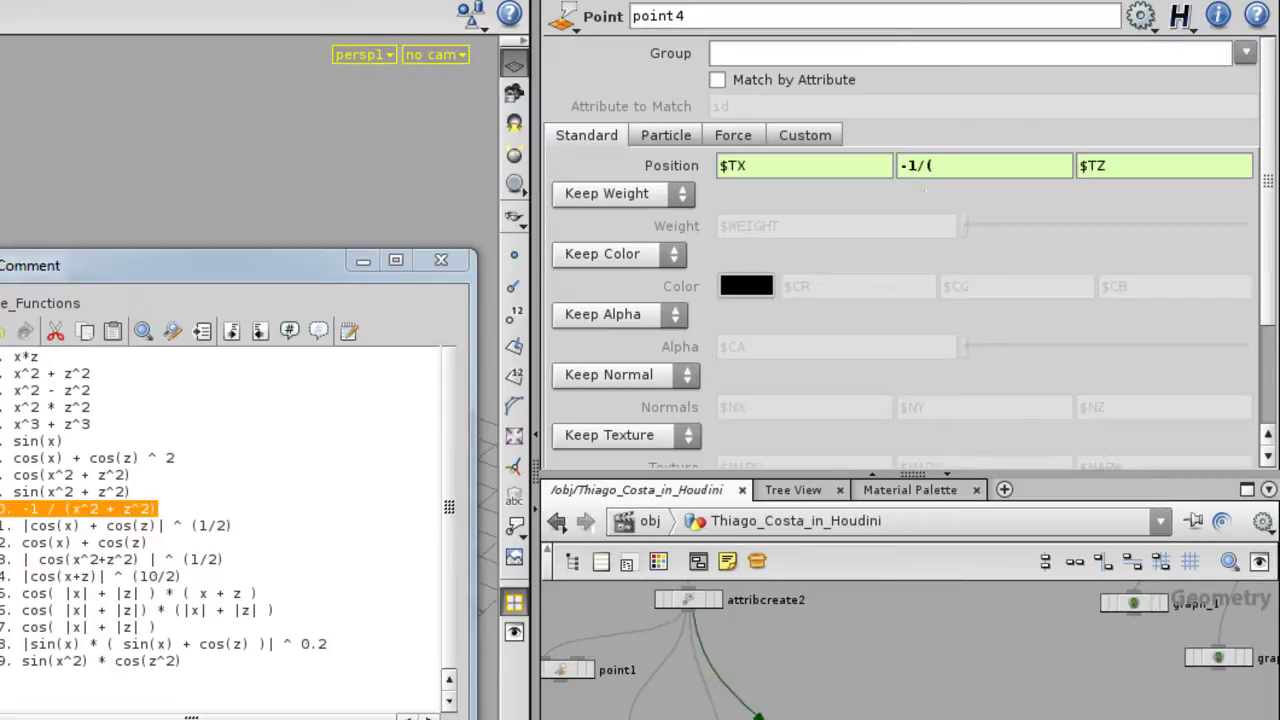
click(960, 171)
key(ctrl+v)
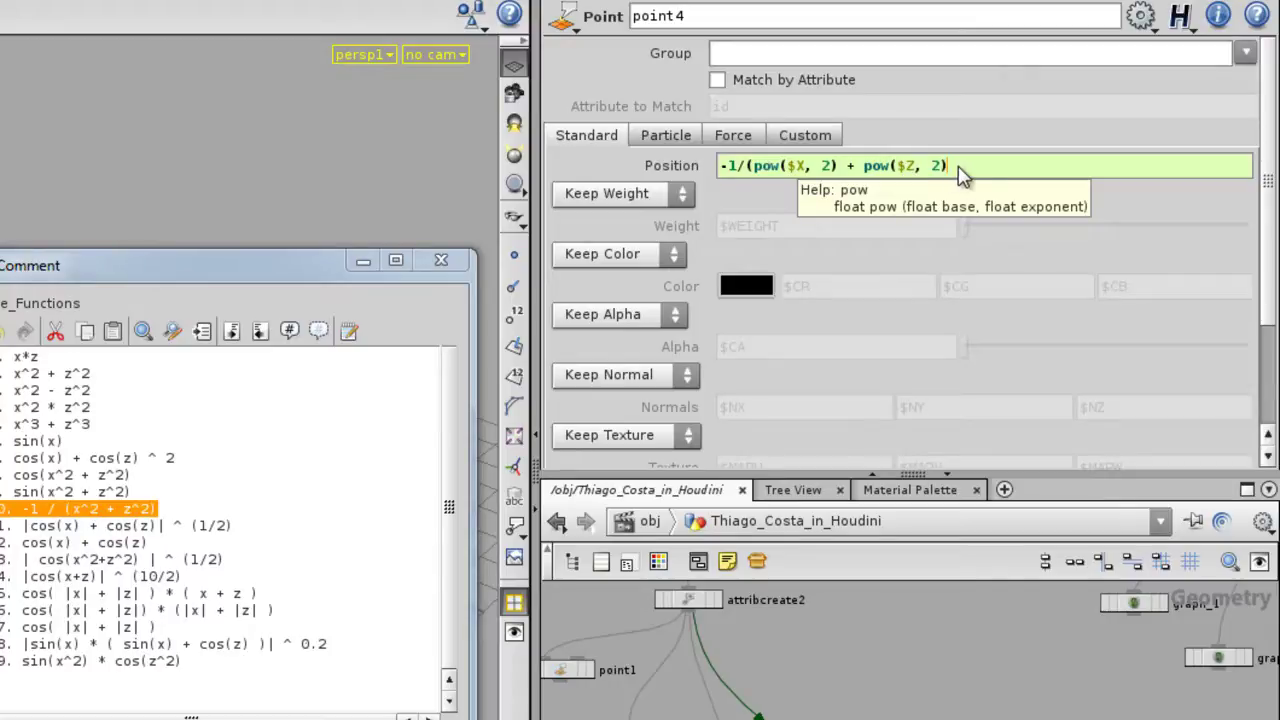
text())
key(Return)
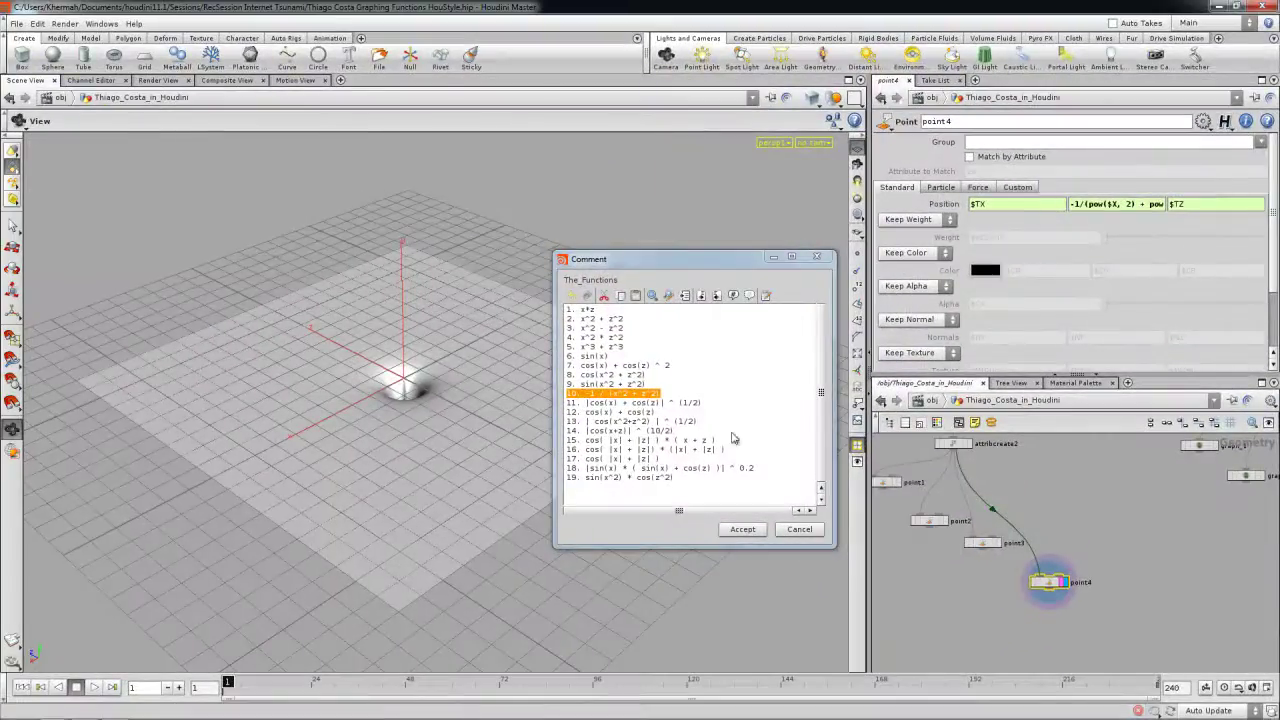
- Move the comment out of the way and remove the minus sign from point4's Y expression to invert the surface
drag(697, 259, 1279, 258)
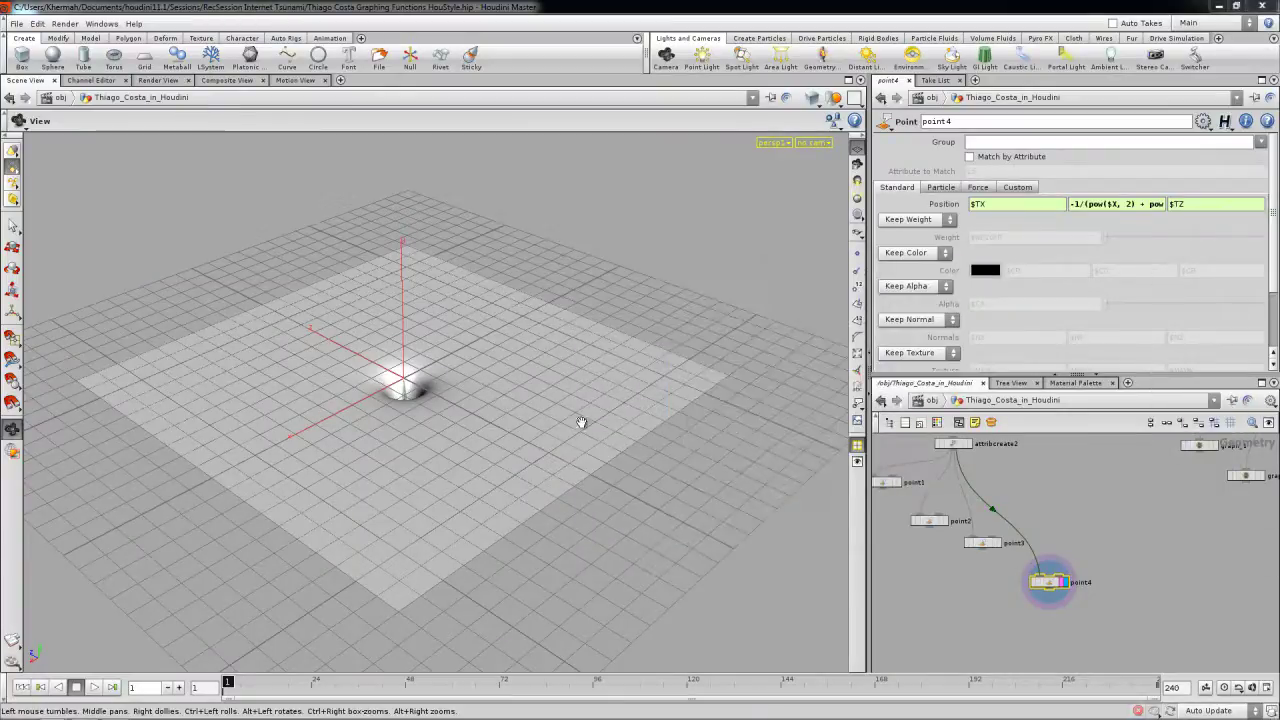
drag(643, 509, 462, 531)
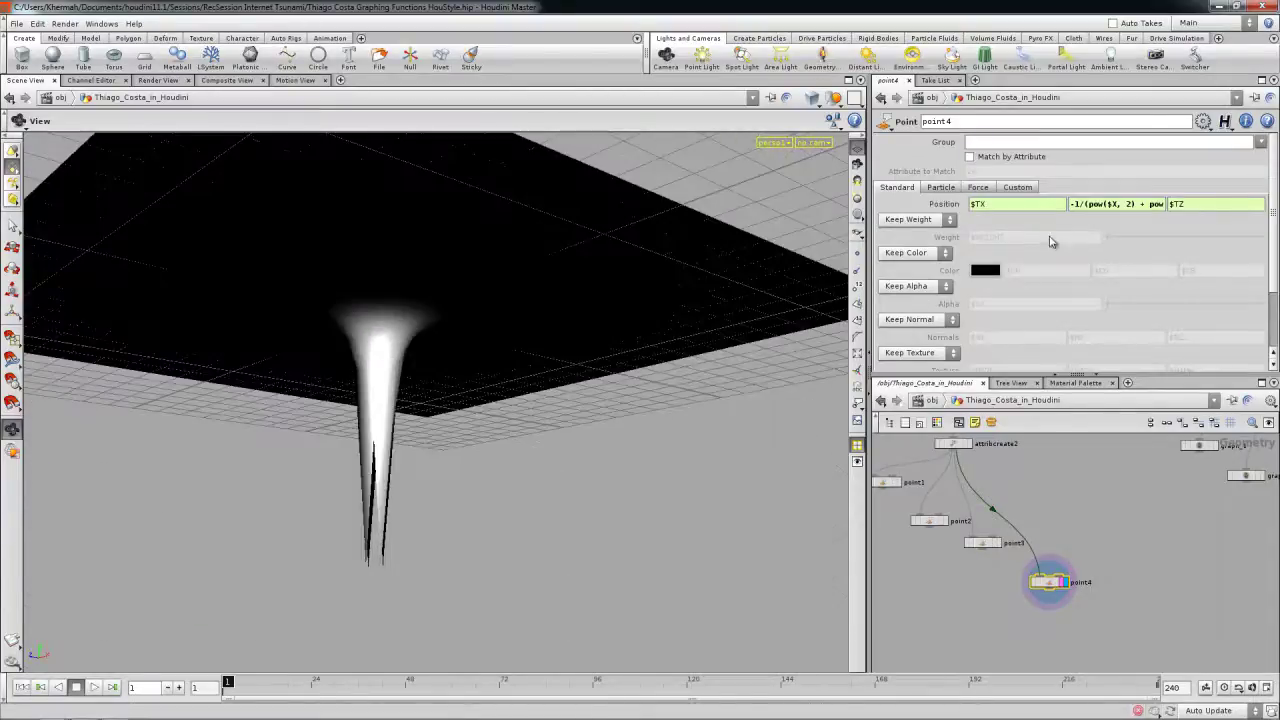
click(1075, 204)
key(BackSpace)
key(Return)
drag(480, 400, 592, 445)
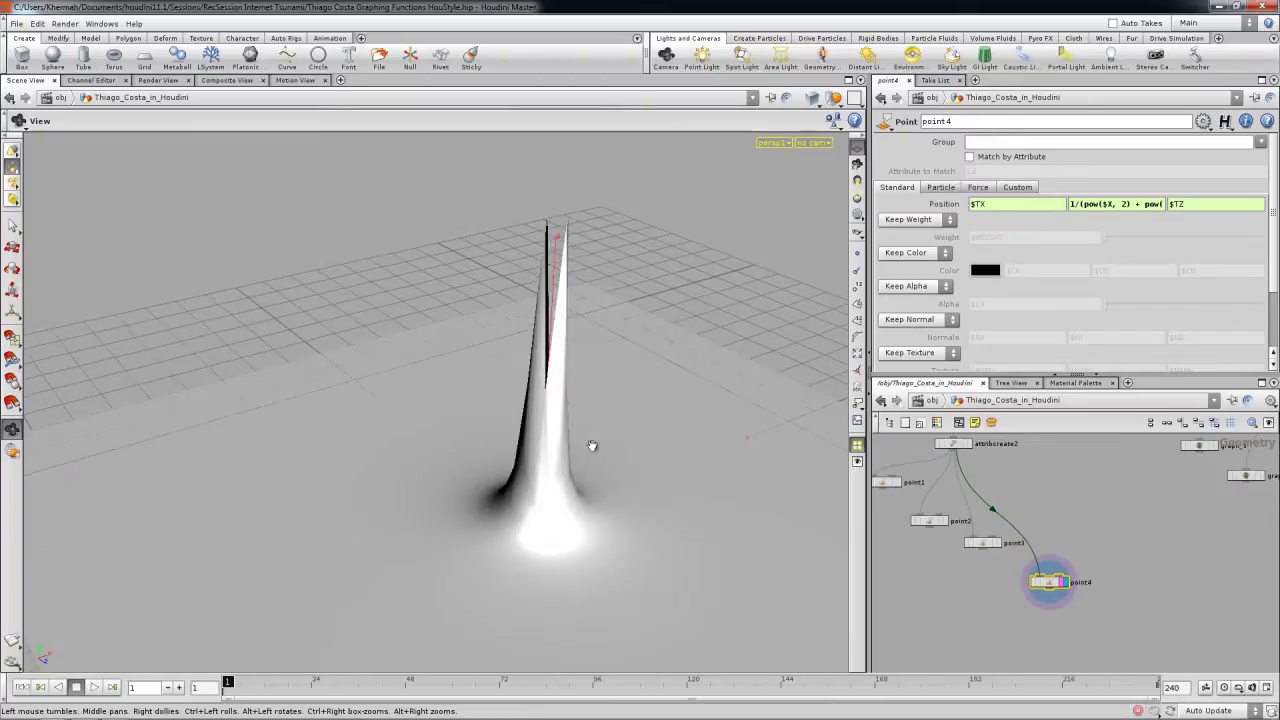
- Try multiplying $X by .25 in point4's Y expression, and try an exponent of 3.4 for $X instead
mouse_move(1125, 205)
middle_down()
mouse_move(1143, 234)
mouse_move(1123, 207)
middle_up()
click(1113, 207)
text(*)
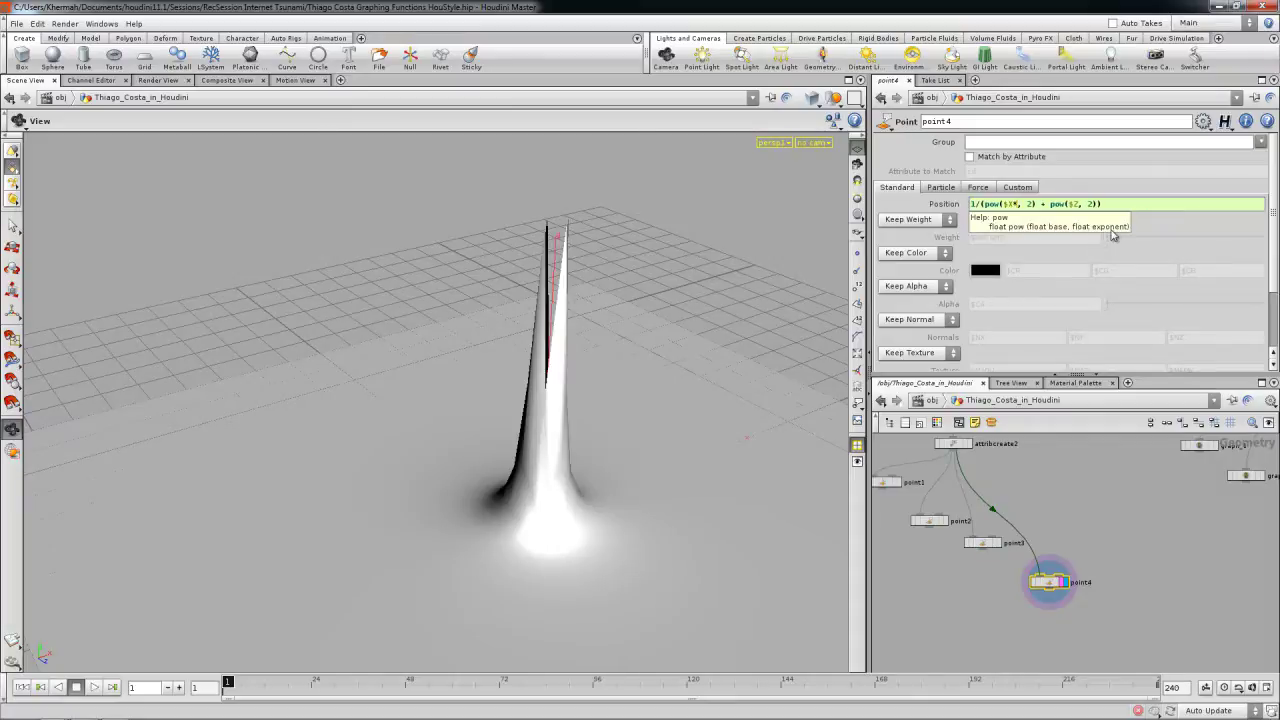
text(.25)
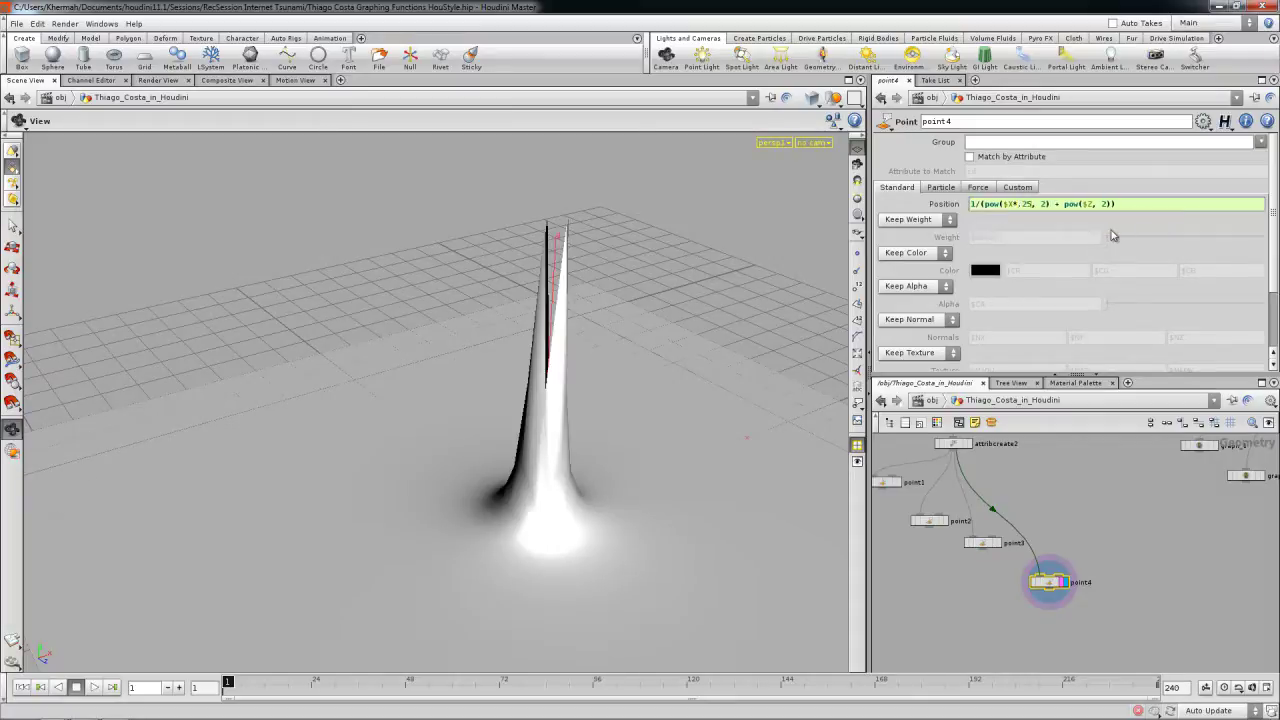
middle_drag(1025, 206, 1121, 207)
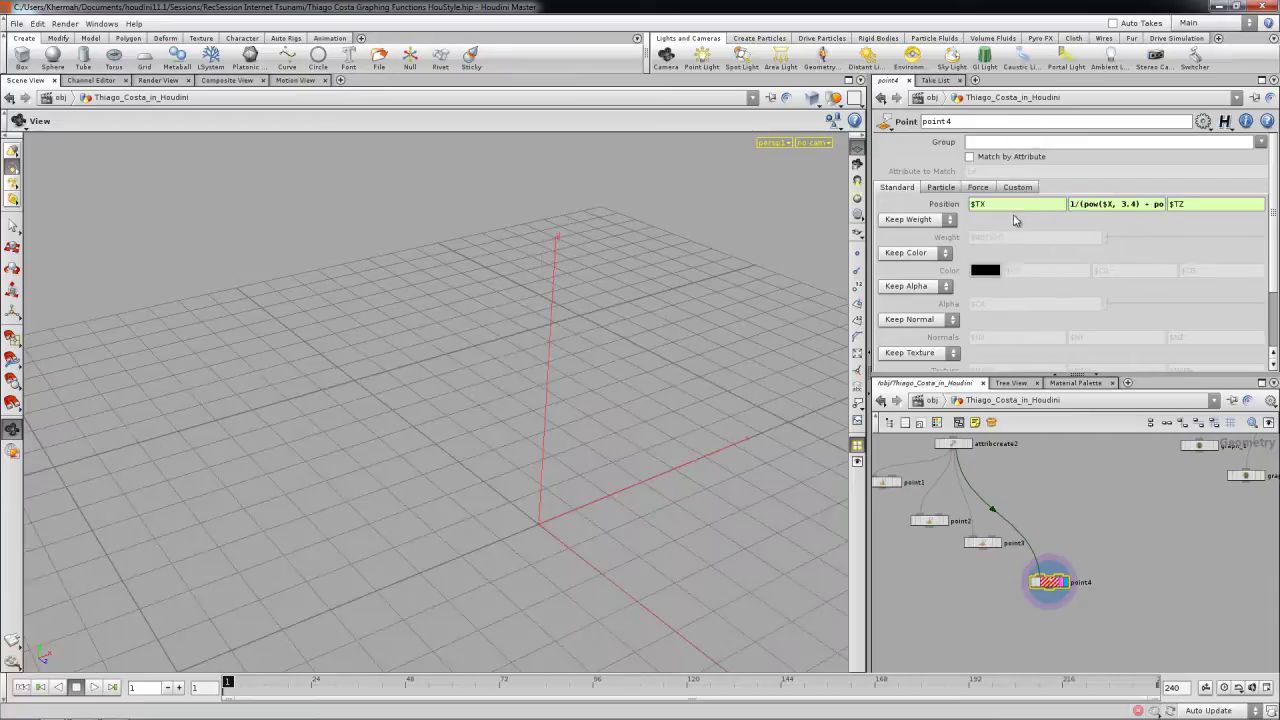
- Try replacing the $X exponent in point4's Y expression with a multiplier of 3.4, and adjust it to 3.2
click(1119, 208)
text(, 2)))
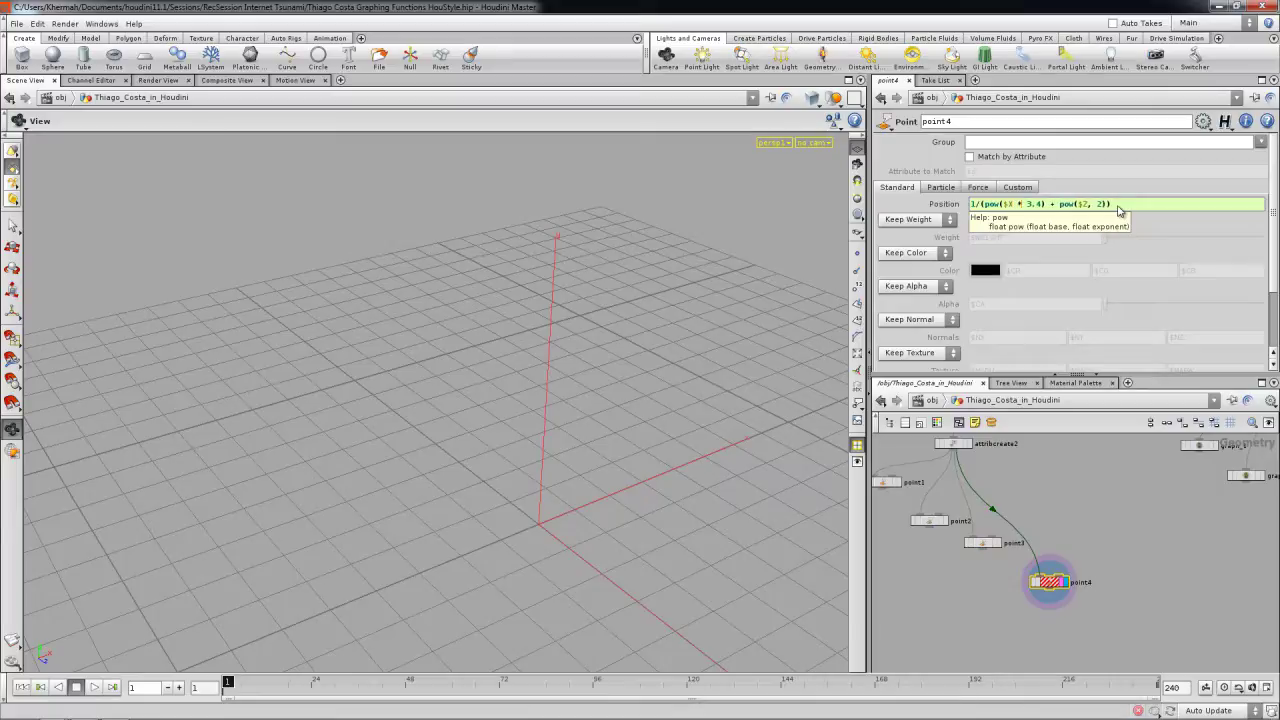
key(Return)
click(1127, 207)
key(Return)
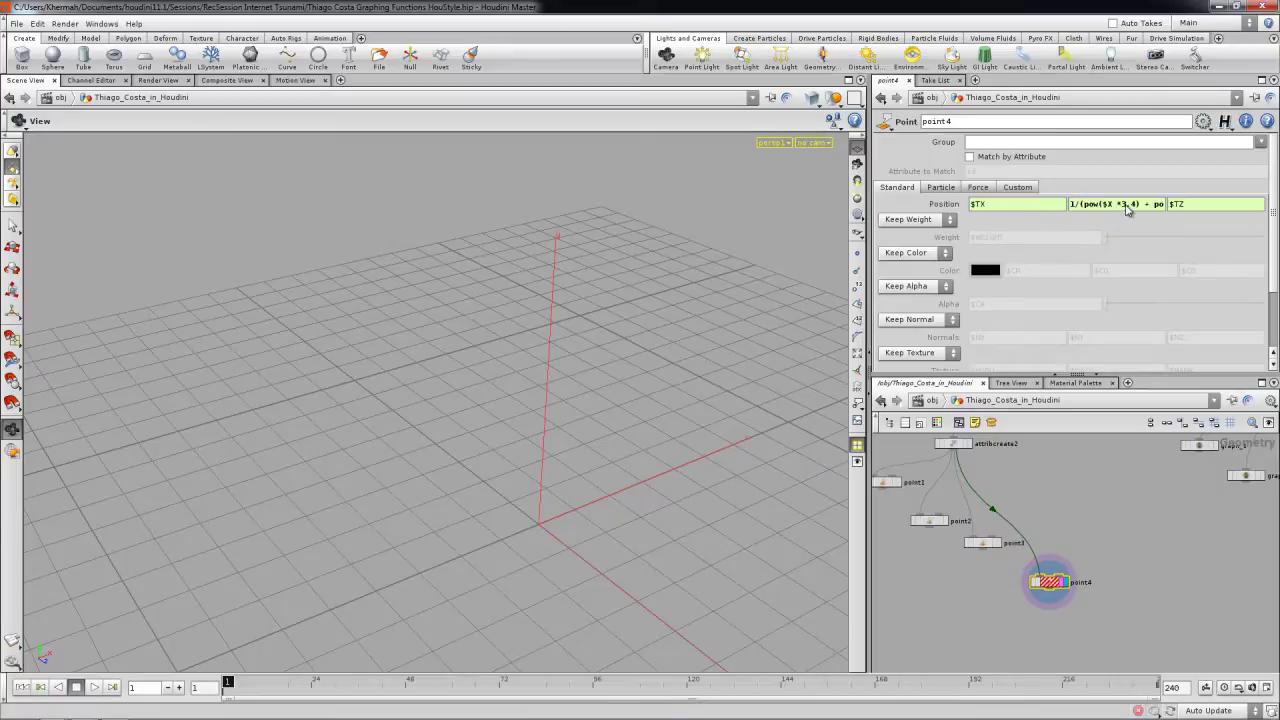
mouse_move(1124, 207)
middle_down()
mouse_move(1188, 207)
mouse_move(1138, 210)
middle_up()
click(1134, 208)
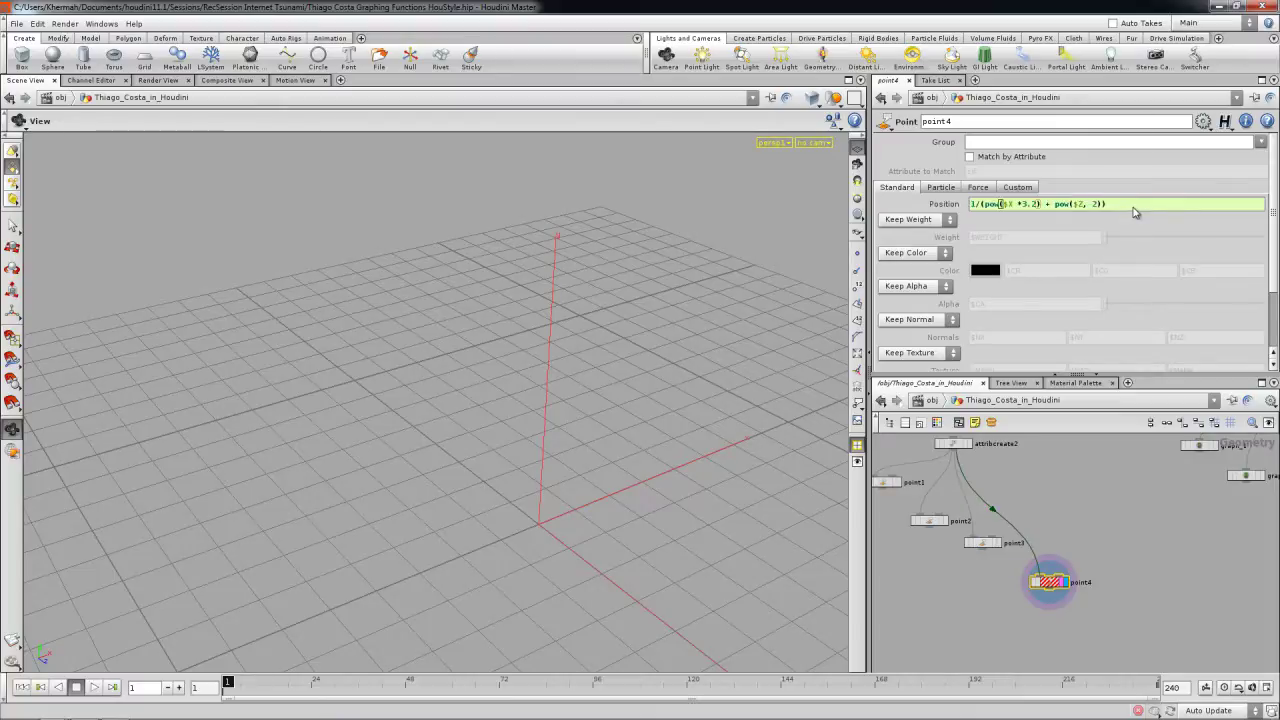
- Remove the multiplier after $X so point4's Y expression reads 1/(pow($X) + pow($Z, 2))
key(BackSpace)
key(BackSpace)
key(BackSpace)
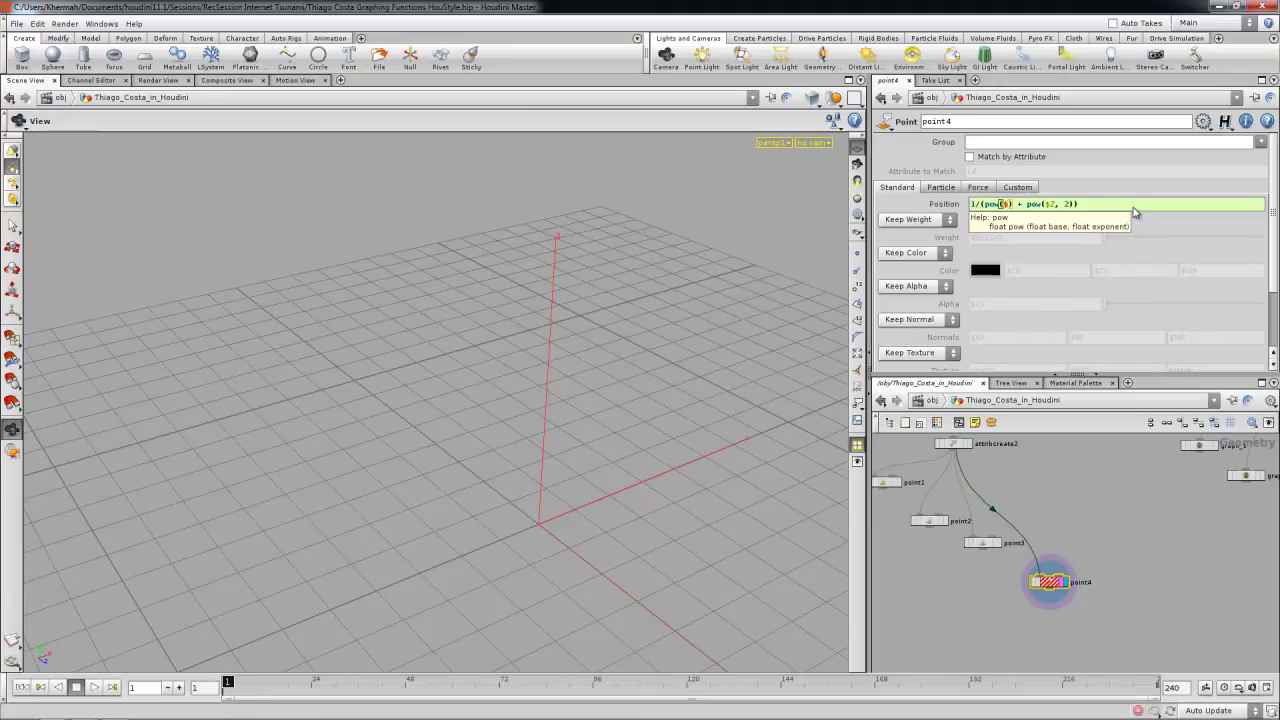
key(Return)
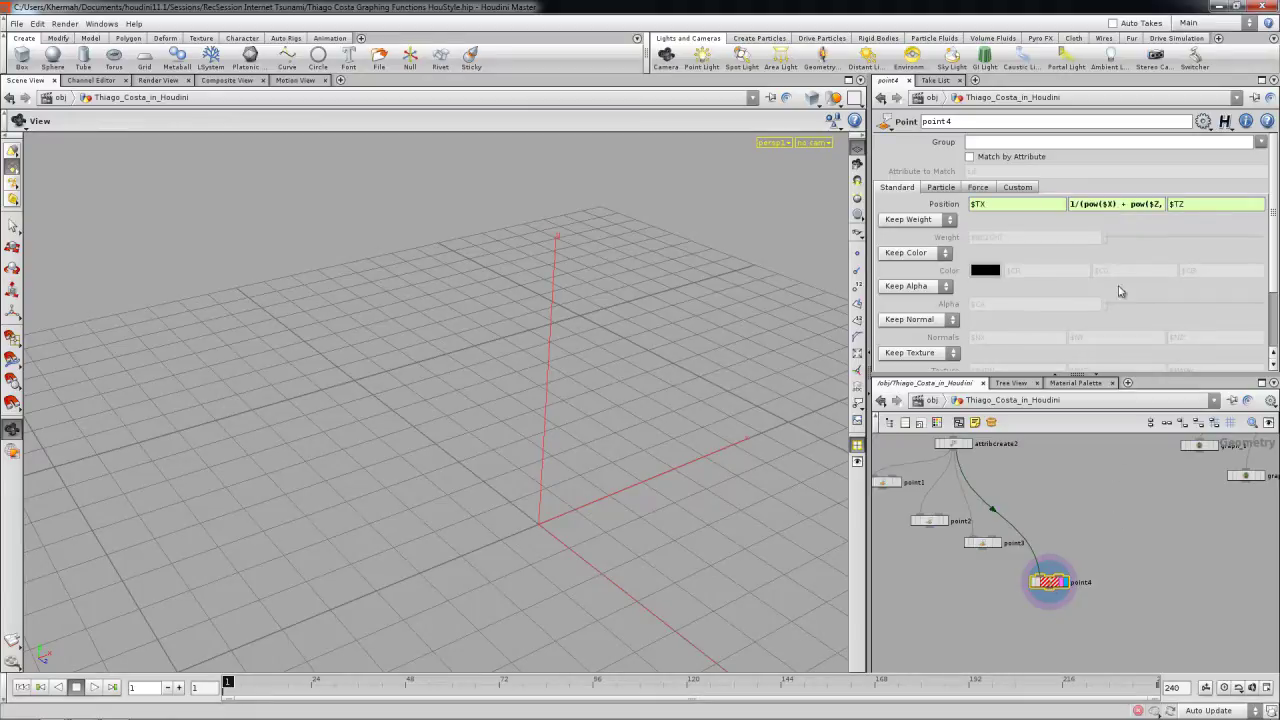
- Restore the exponent of 2 for $X so point4's Y expression reads 1/(pow($X, 2) + pow($Z, 2))
click(1108, 205)
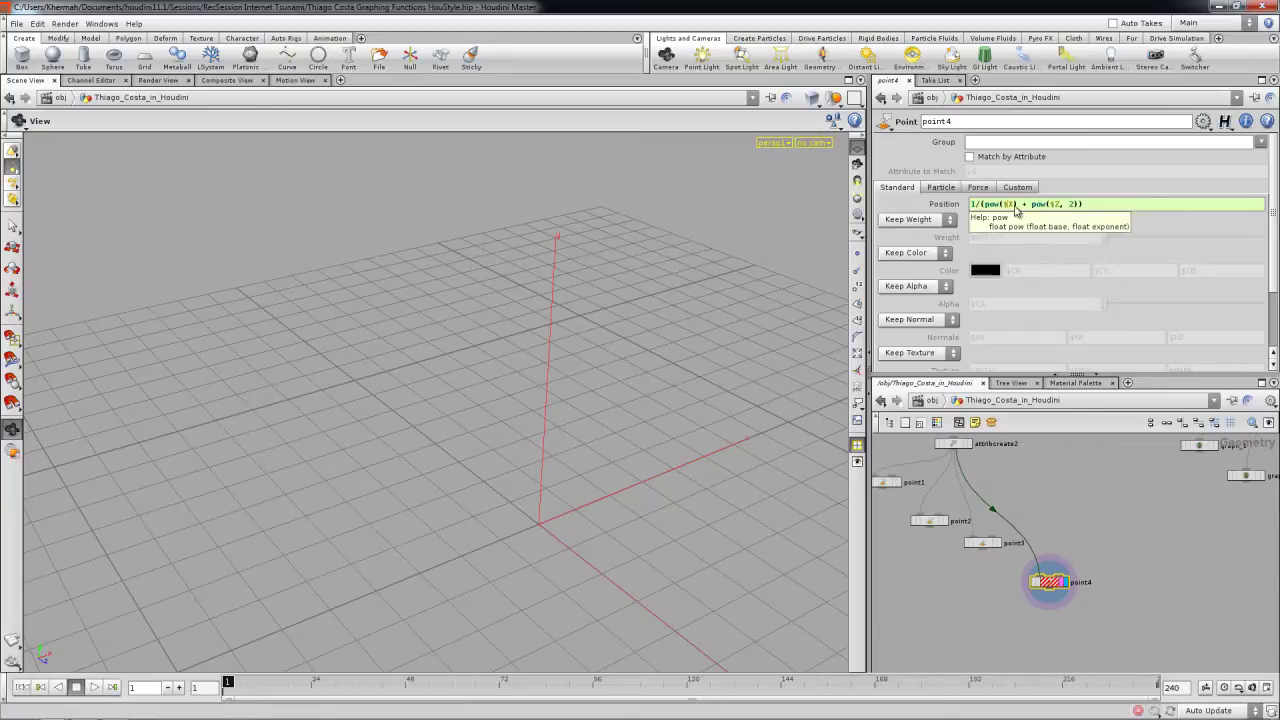
click(1014, 205)
text(, 2)
key(Return)
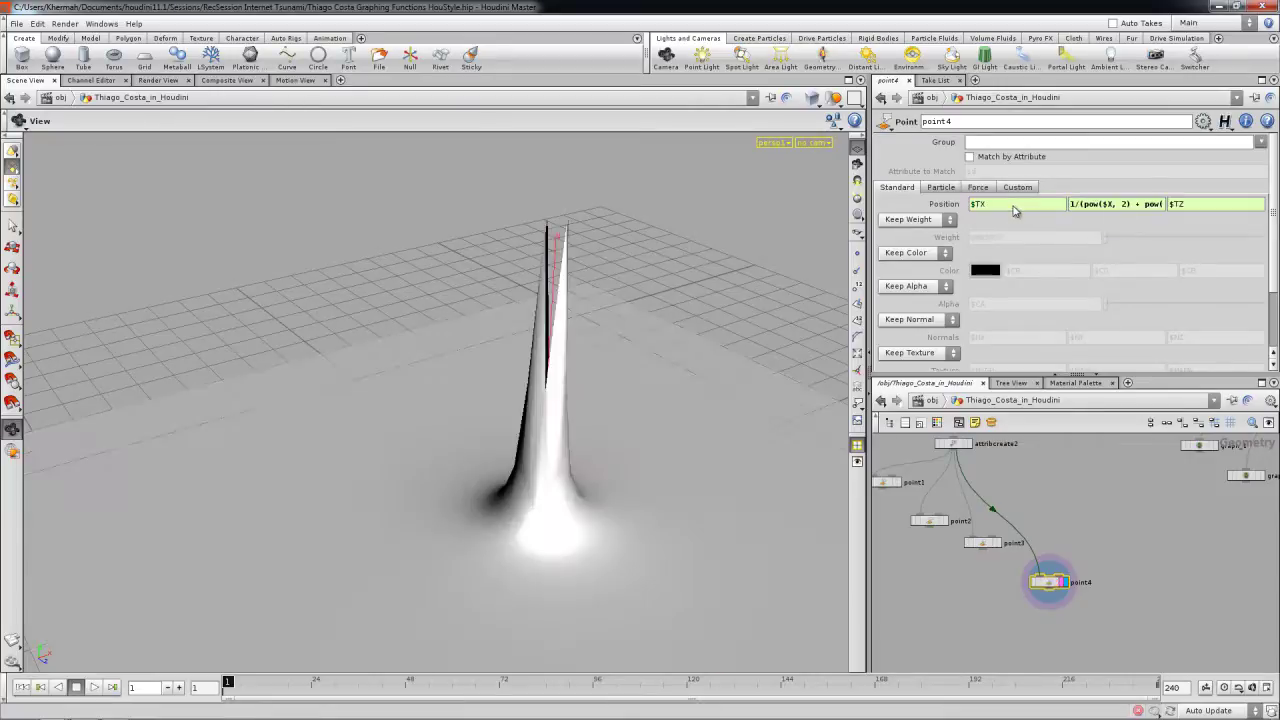
- Multiply $X by 0.25 inside its pow function in point4's Y expression, grouping the product in parentheses
click(1097, 206)
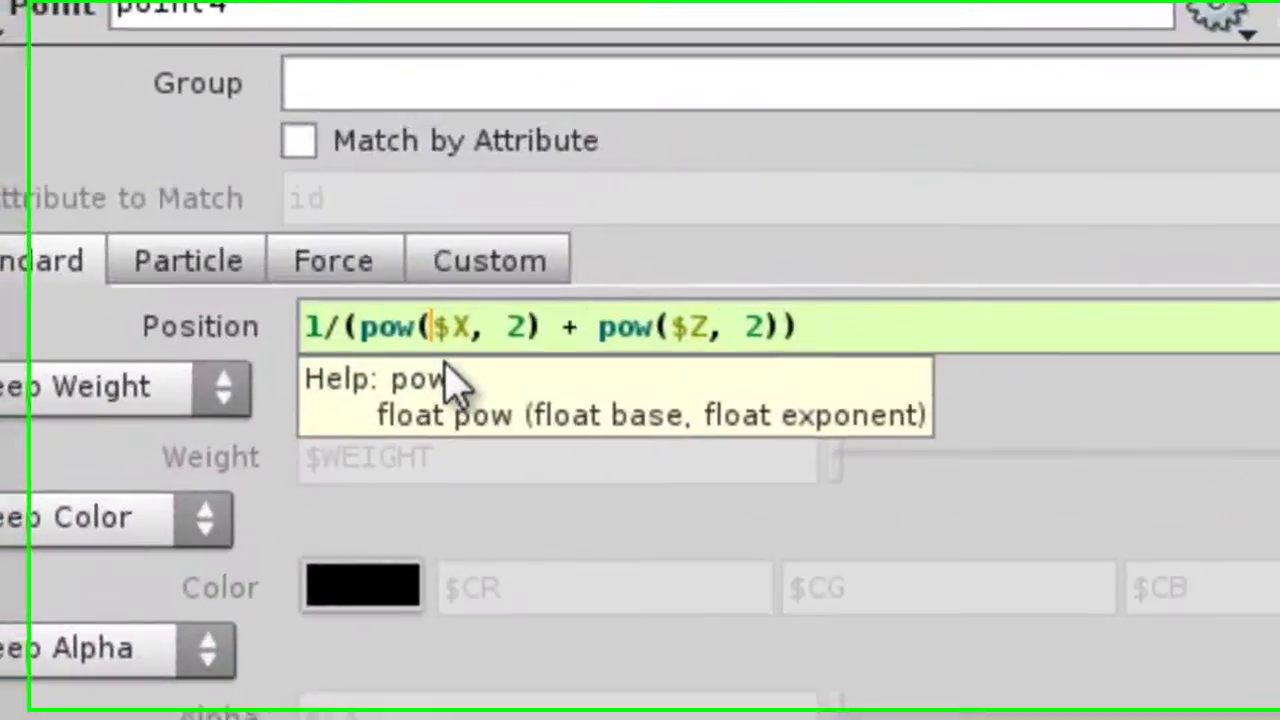
text(($X)
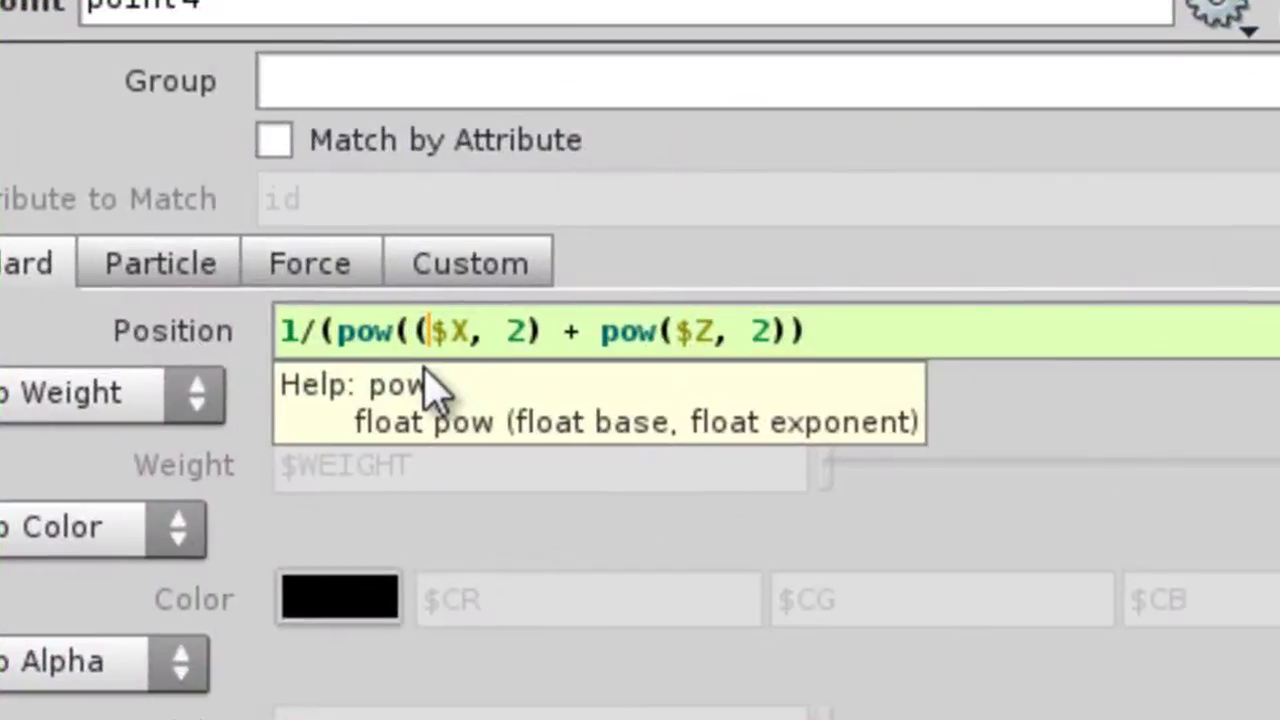
text(*0.25))
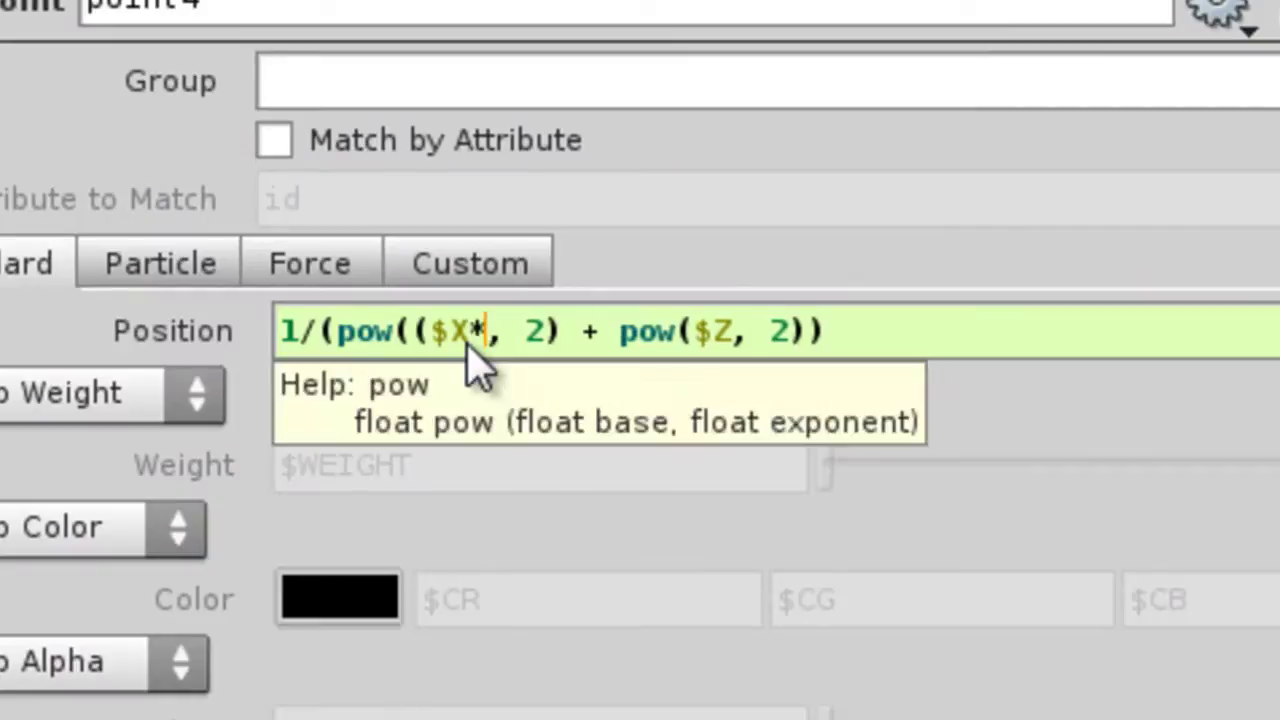
key(Return)
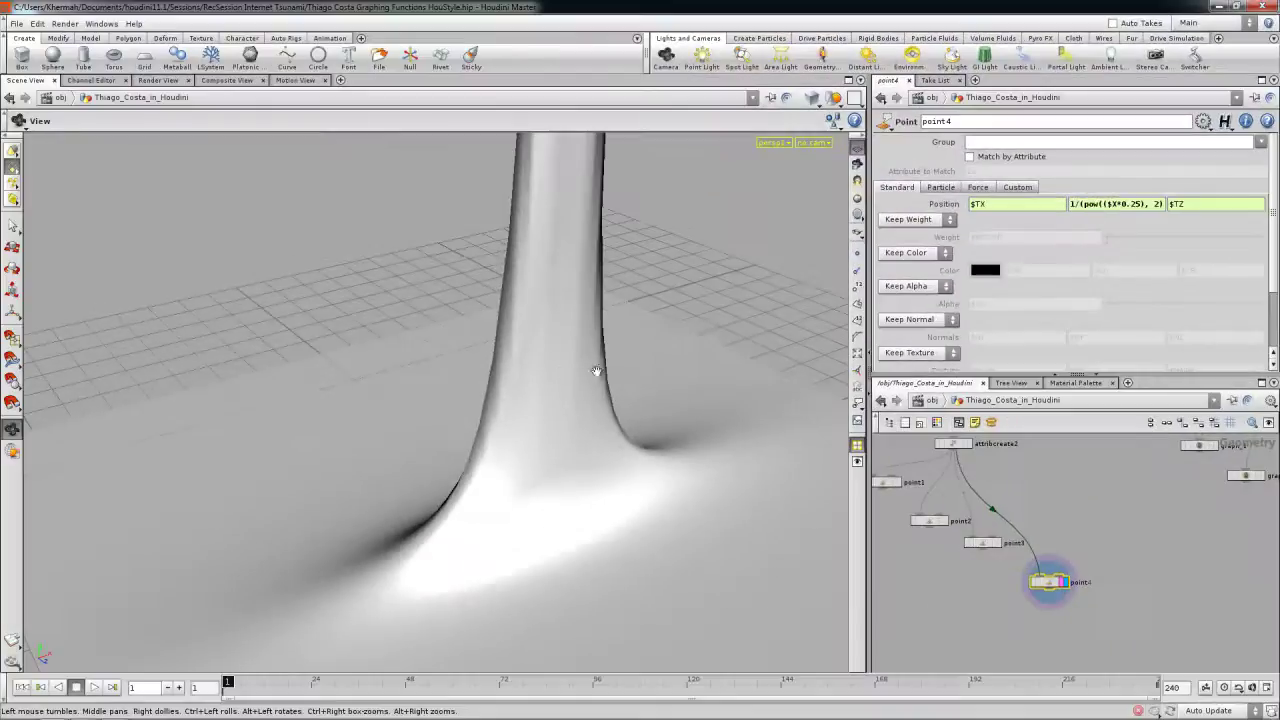
drag(720, 323, 985, 386)
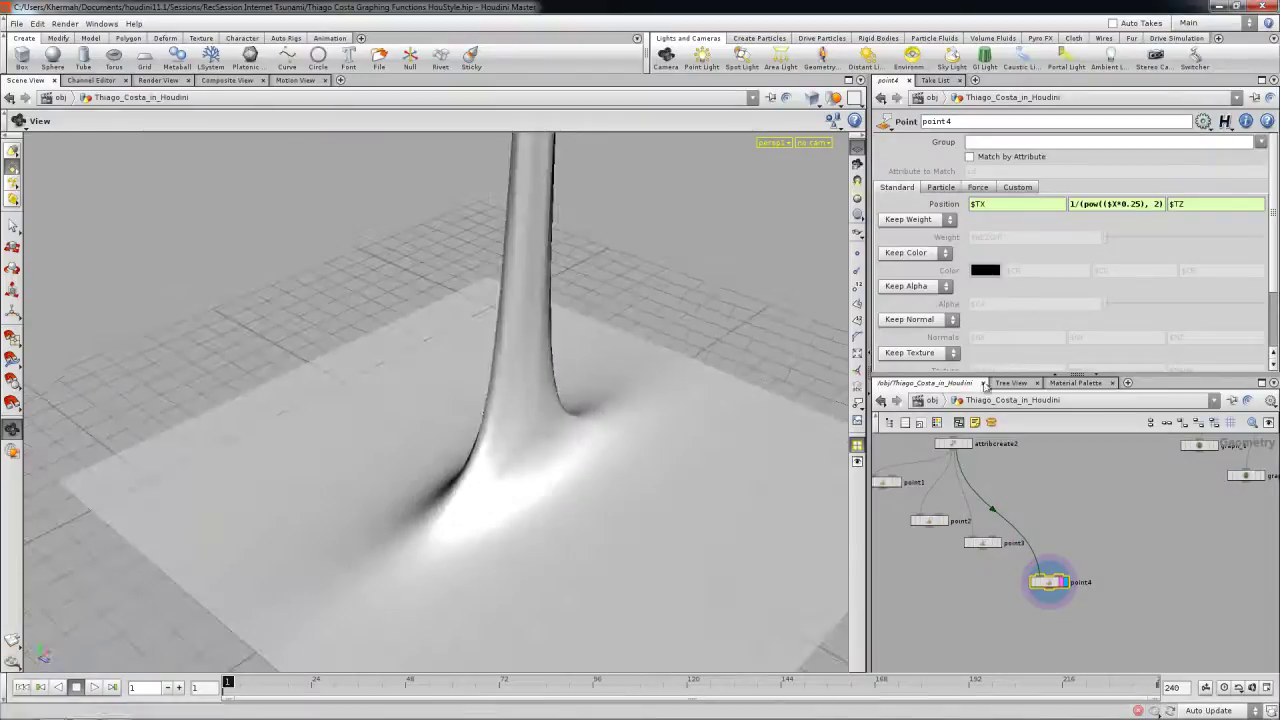
- Try a multiplier of 2 for $X in point4's Y expression, and adjust it down to 0.15
click(1131, 206)
key(BackSpace)
key(BackSpace)
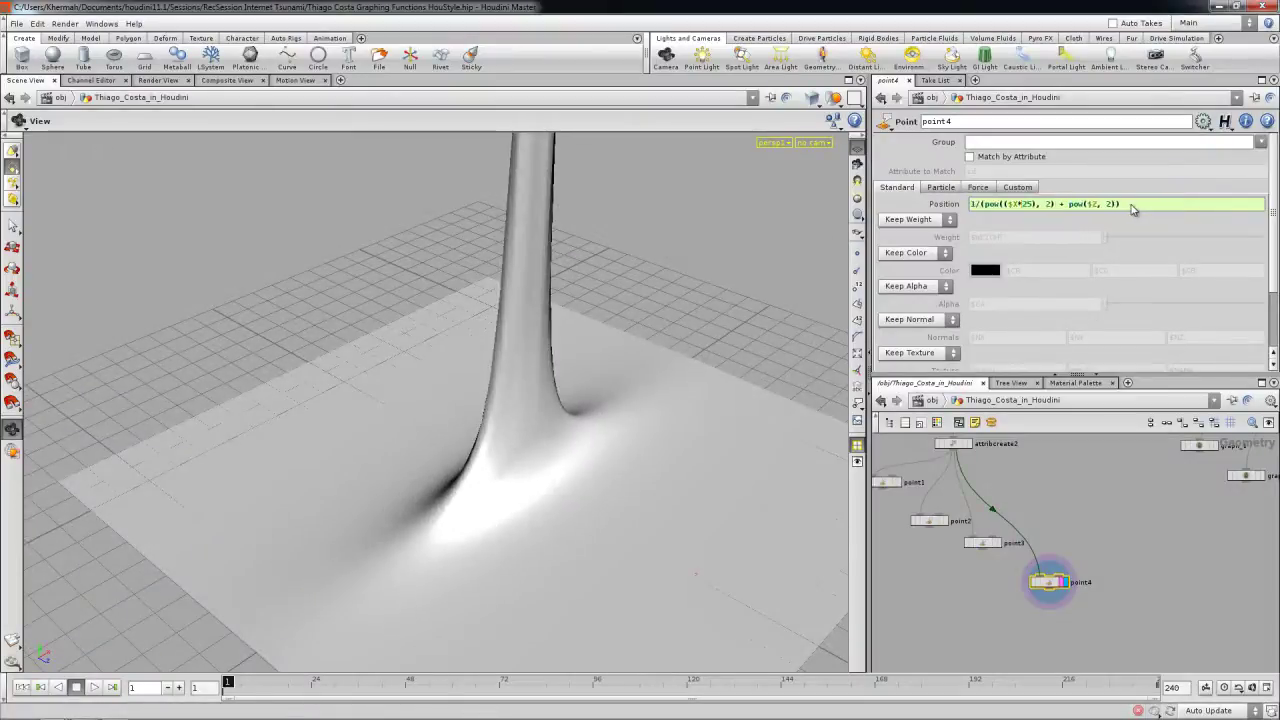
key(Return)
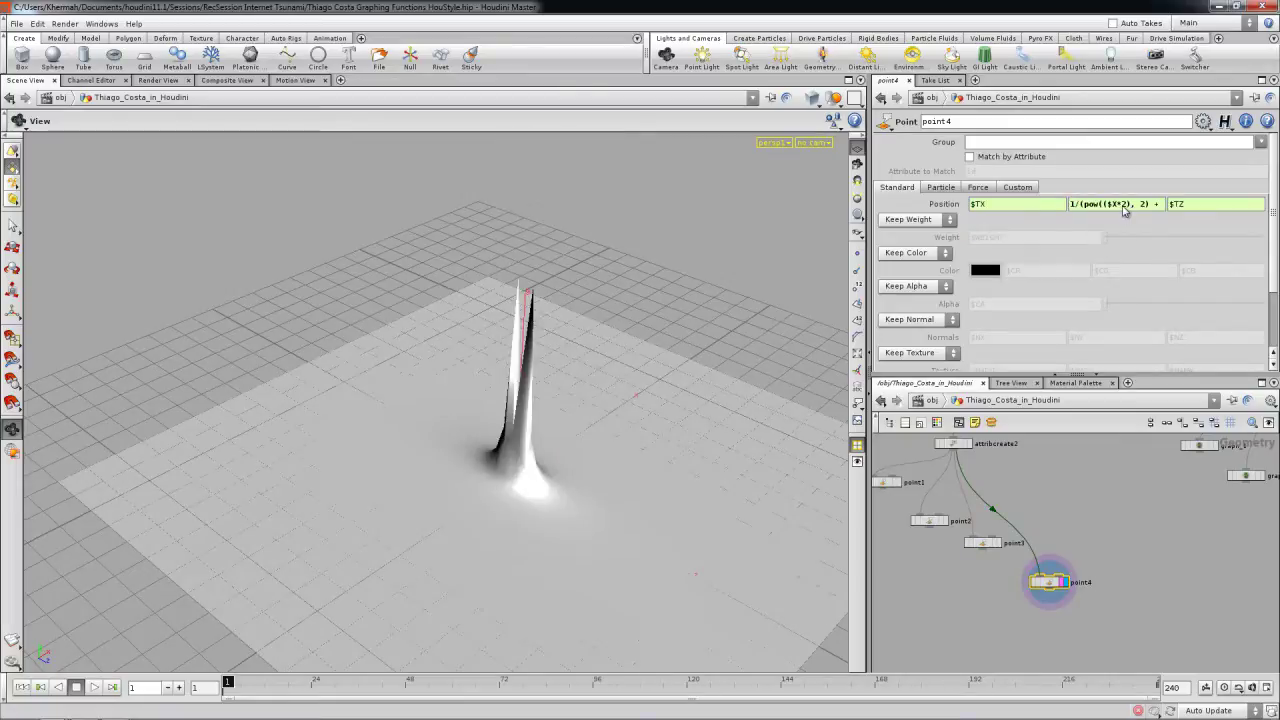
middle_drag(1125, 208, 860, 260)
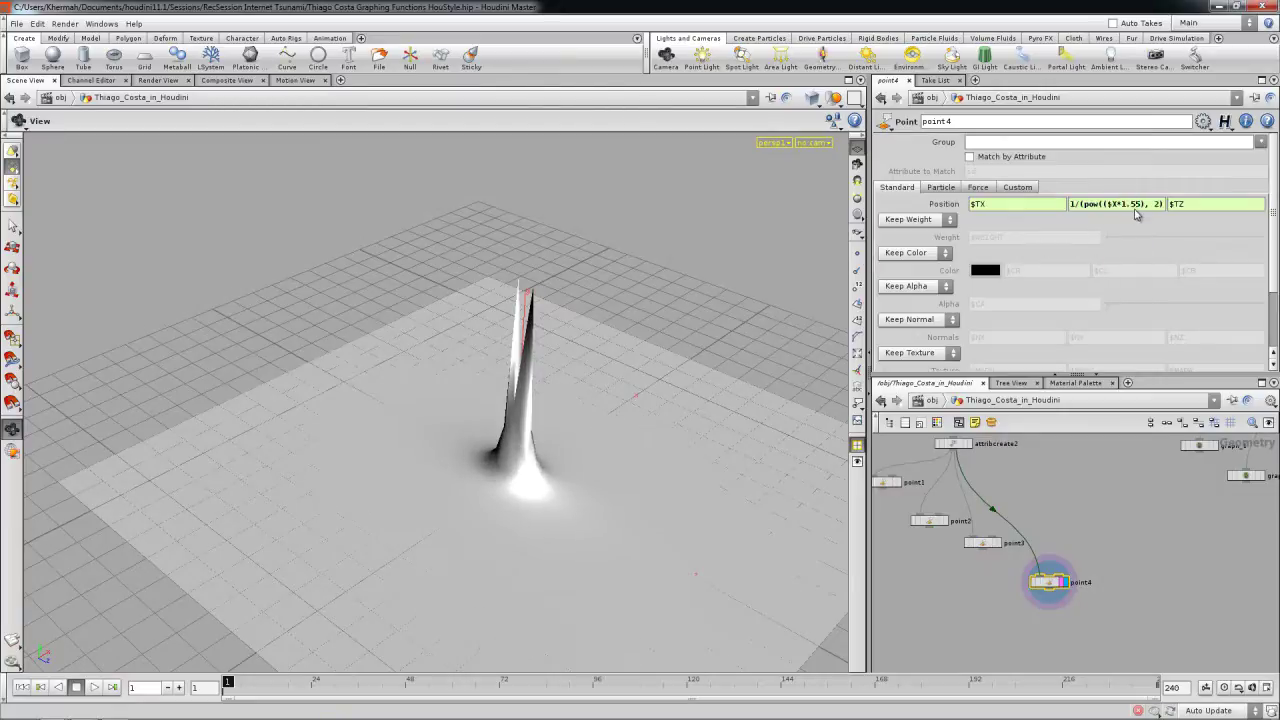
middle_drag(1130, 207, 323, 374)
- Multiply $Z by 0.15 inside its pow function in point4's Y expression, grouping the product in parentheses
click(1135, 207)
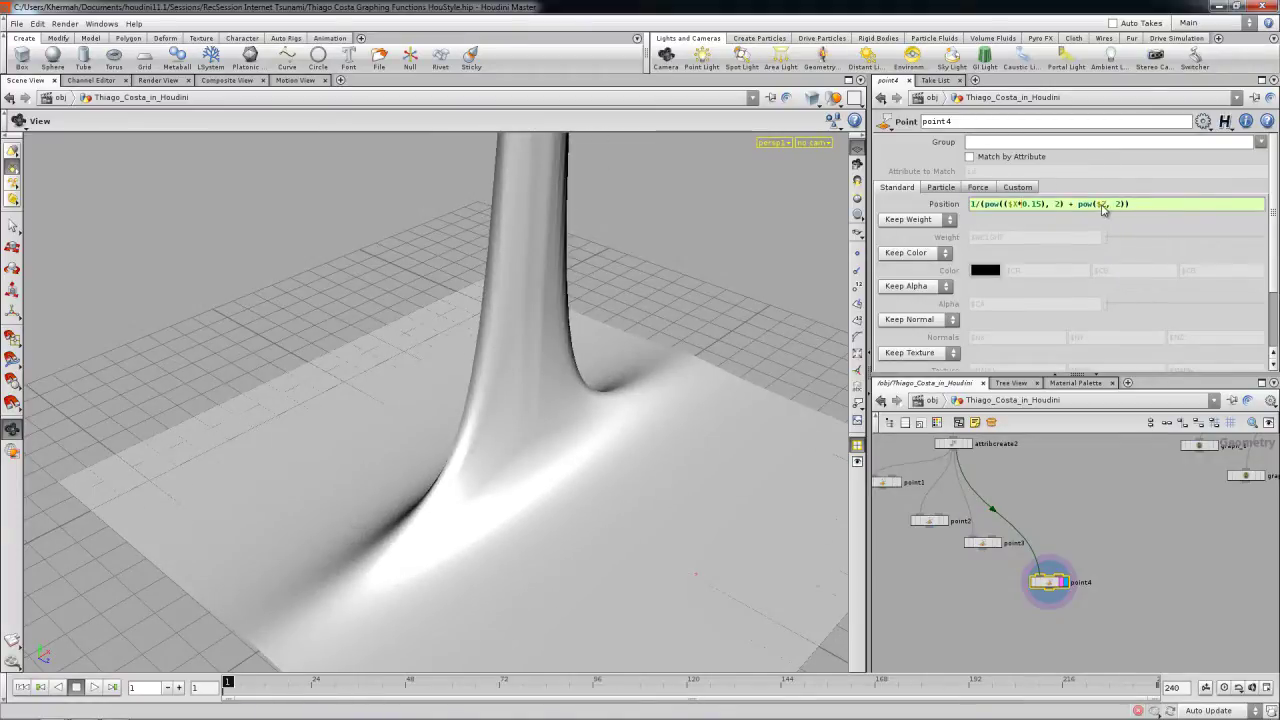
text(()
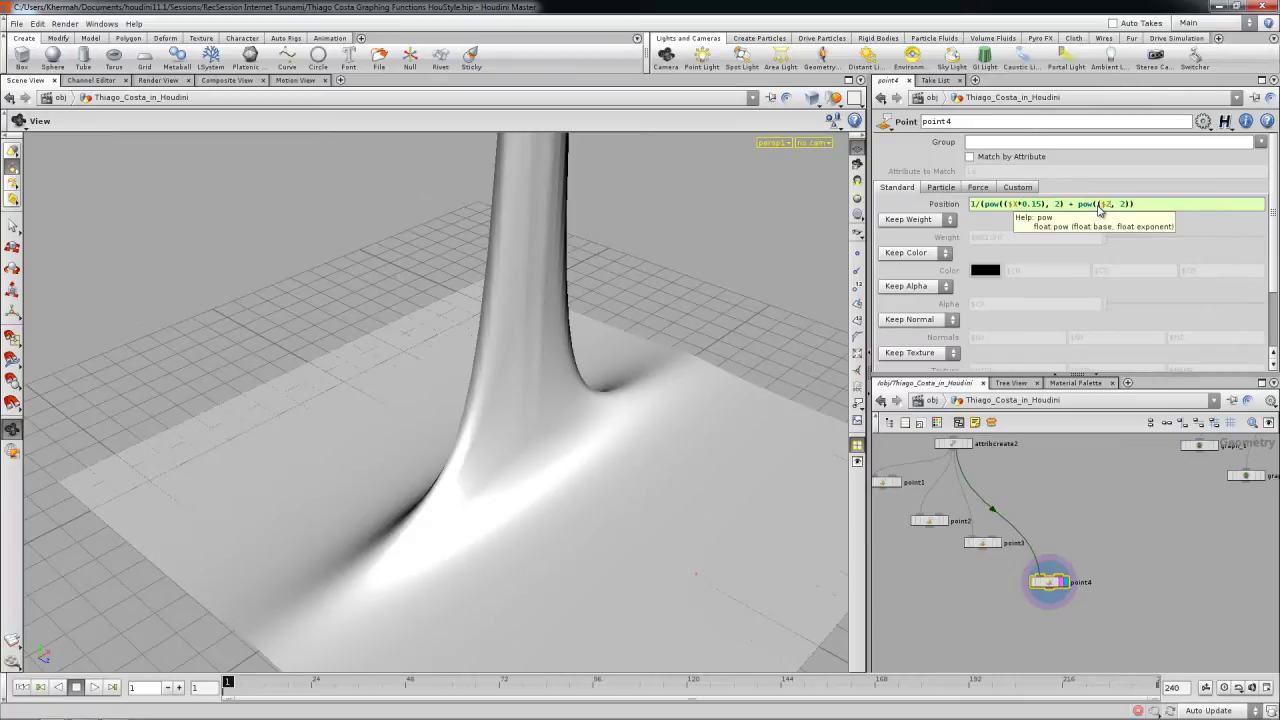
text(15)
key(Return)
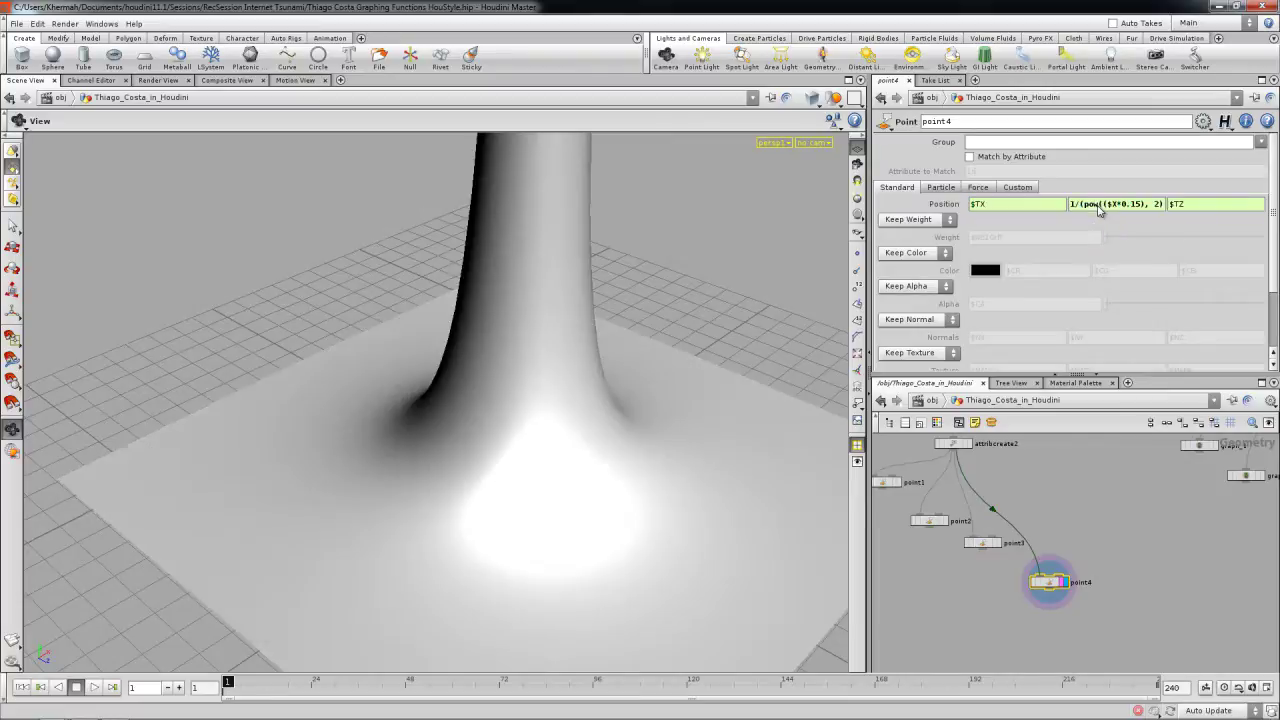
right_drag(714, 286, 615, 270)
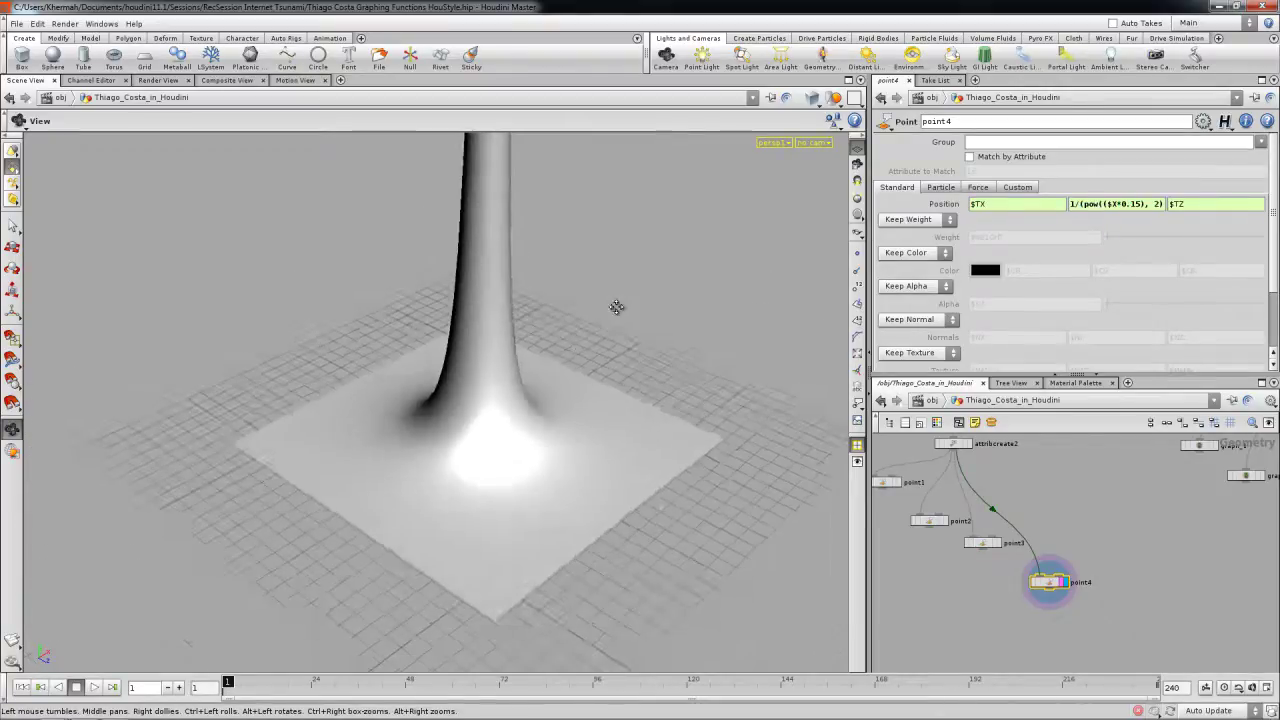
middle_drag(552, 277, 545, 382)
drag(545, 382, 614, 417)
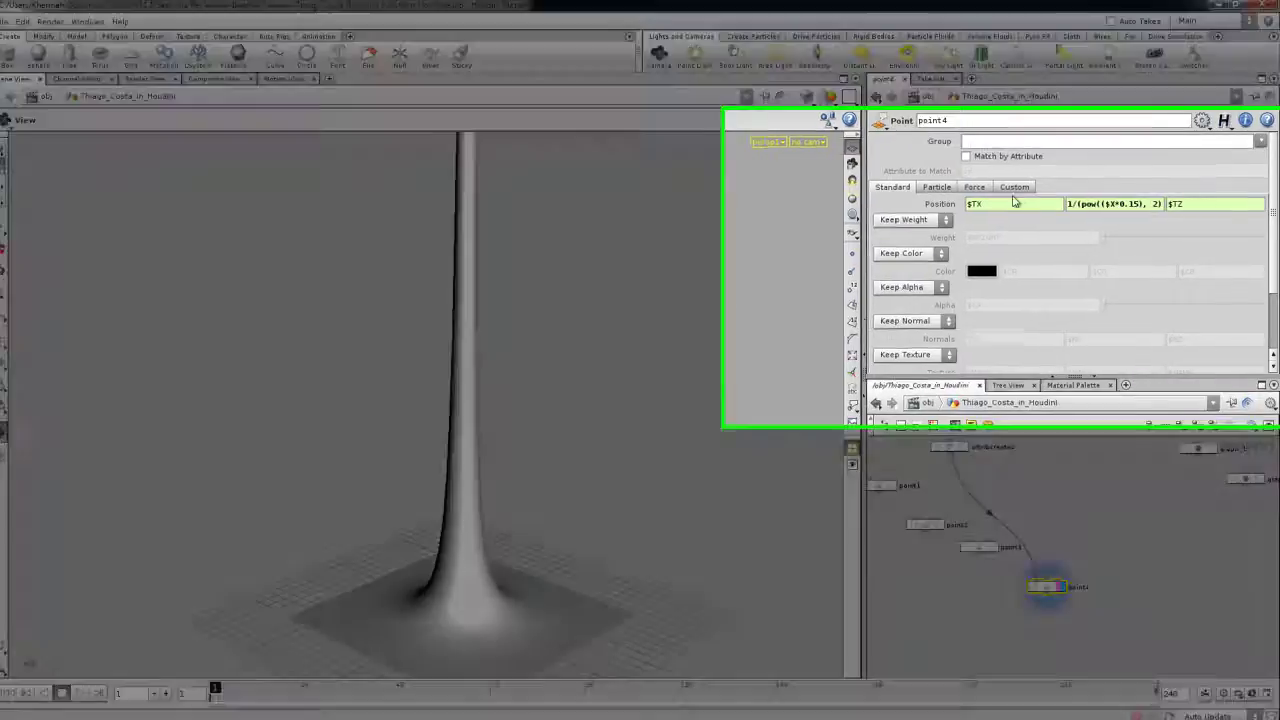
click(996, 203)
double_click(996, 203)
text(clamp()
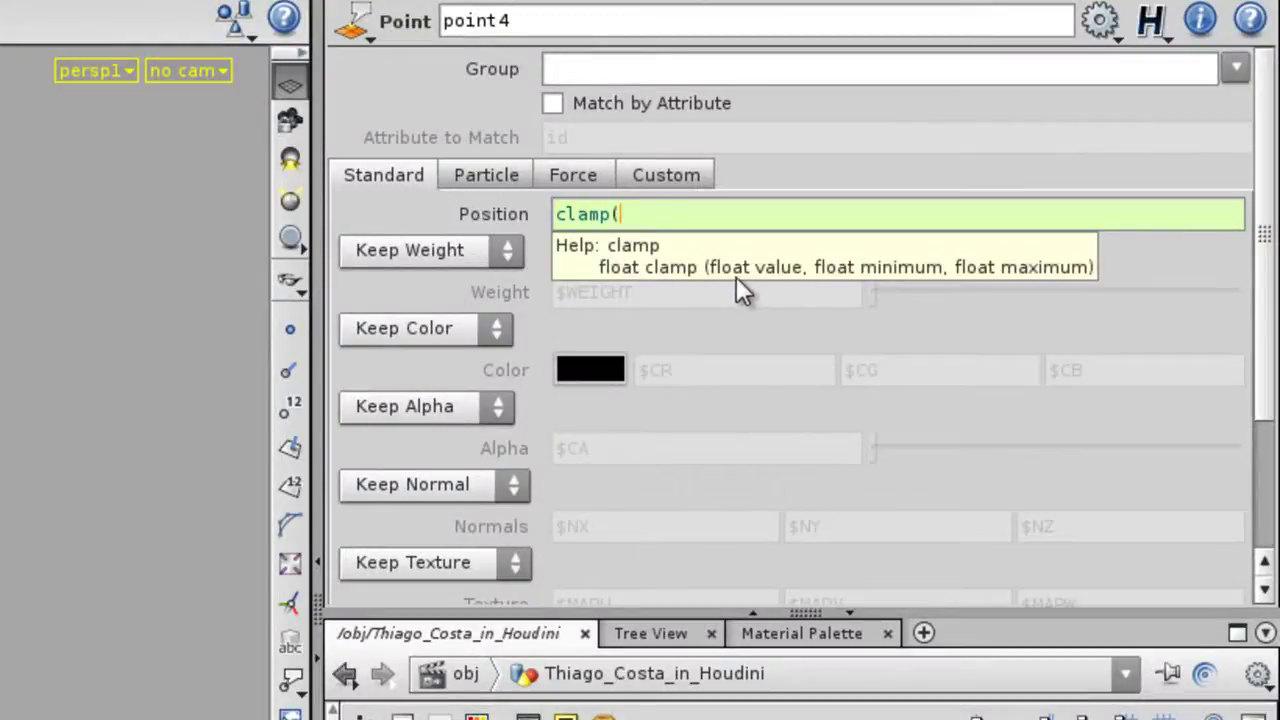
key(Return)
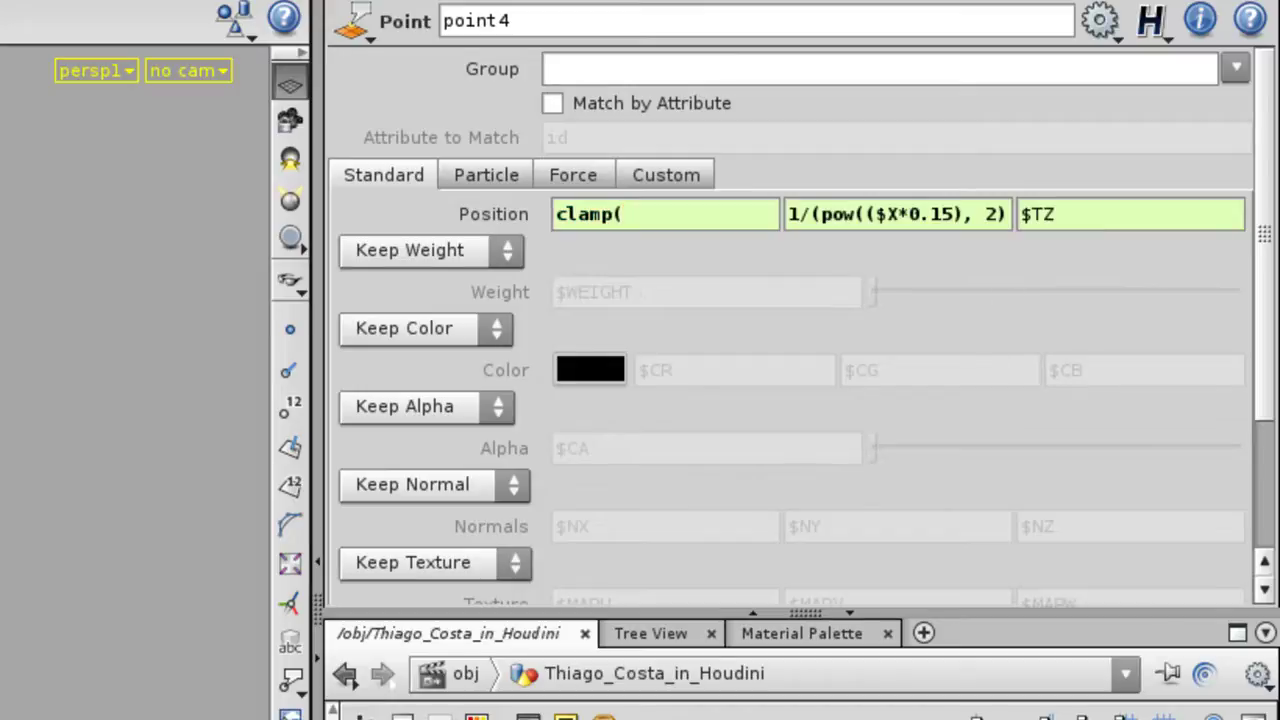
click(389, 228)
text($TX)
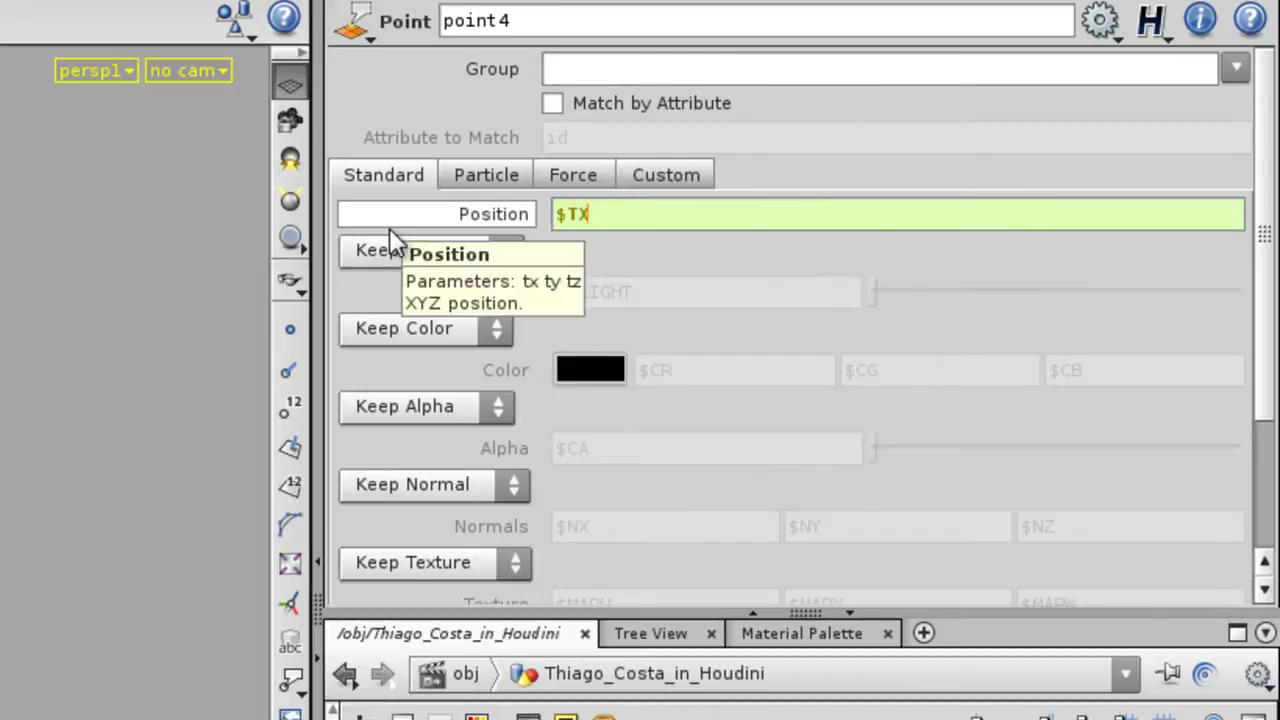
key(Return)
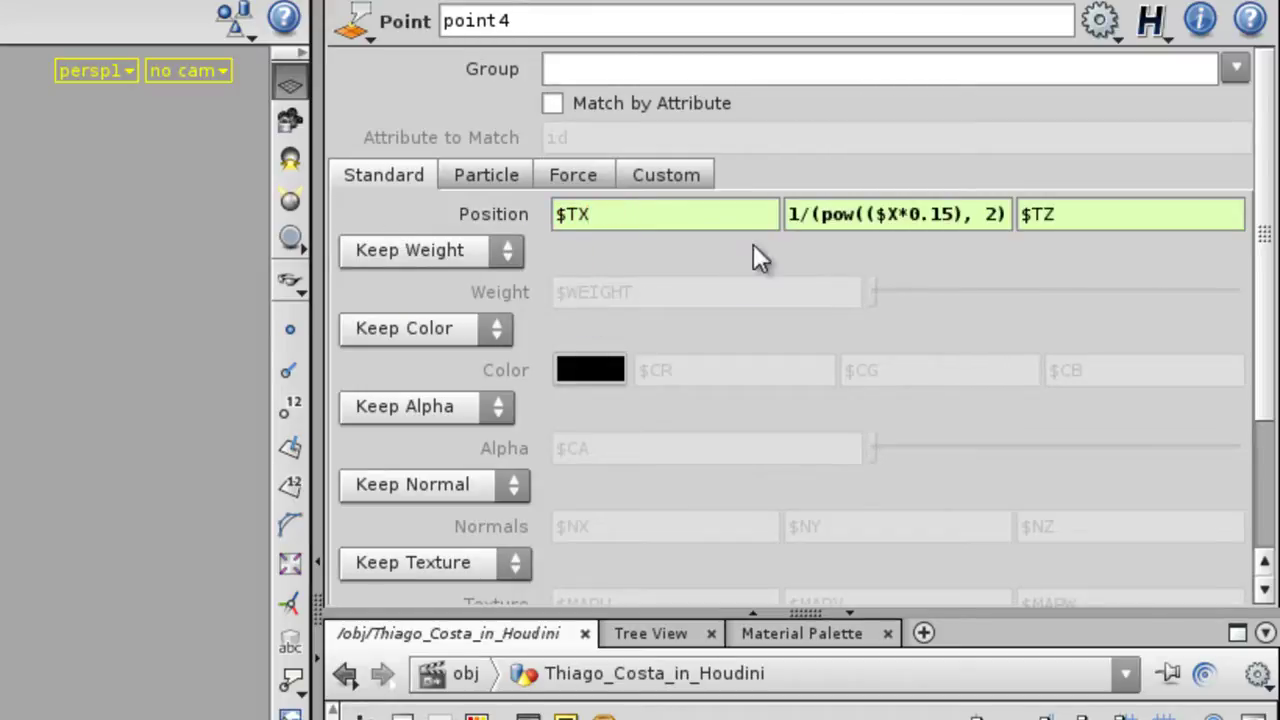
- Wrap point4's Y expression in a clamp function with a minimum of 0 and a maximum of 2
click(786, 216)
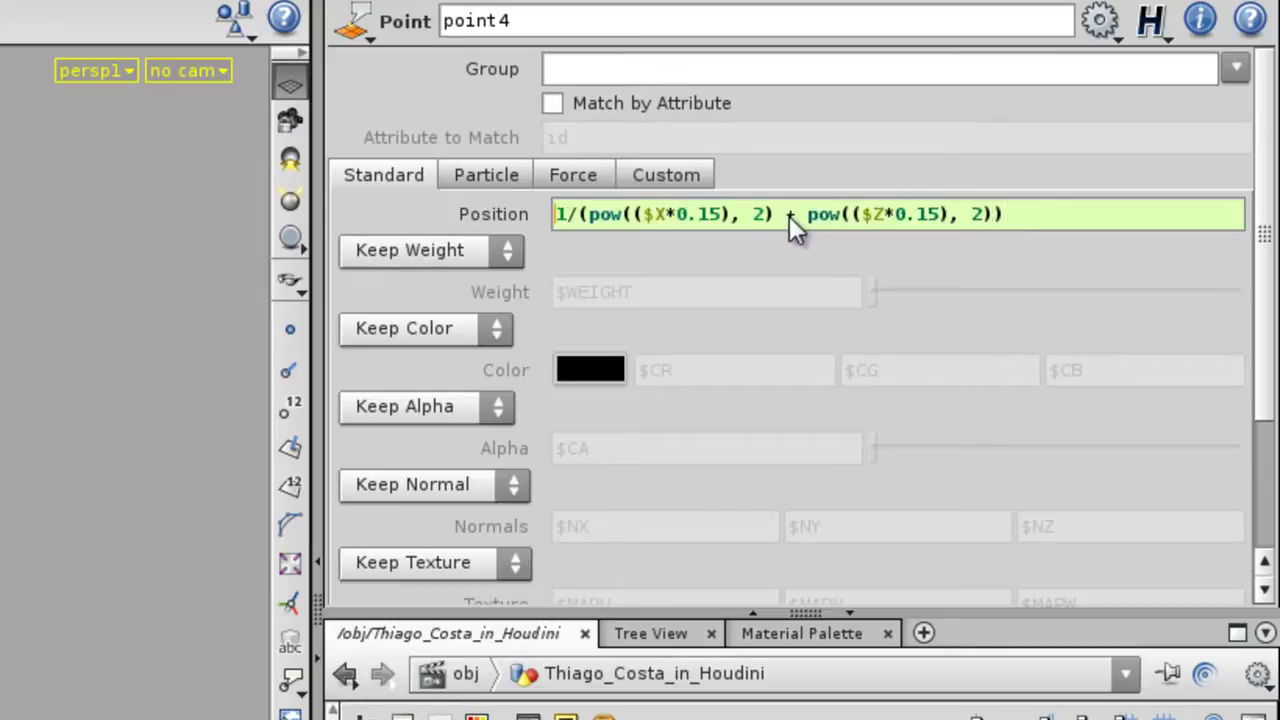
key(Home)
text(clamp)
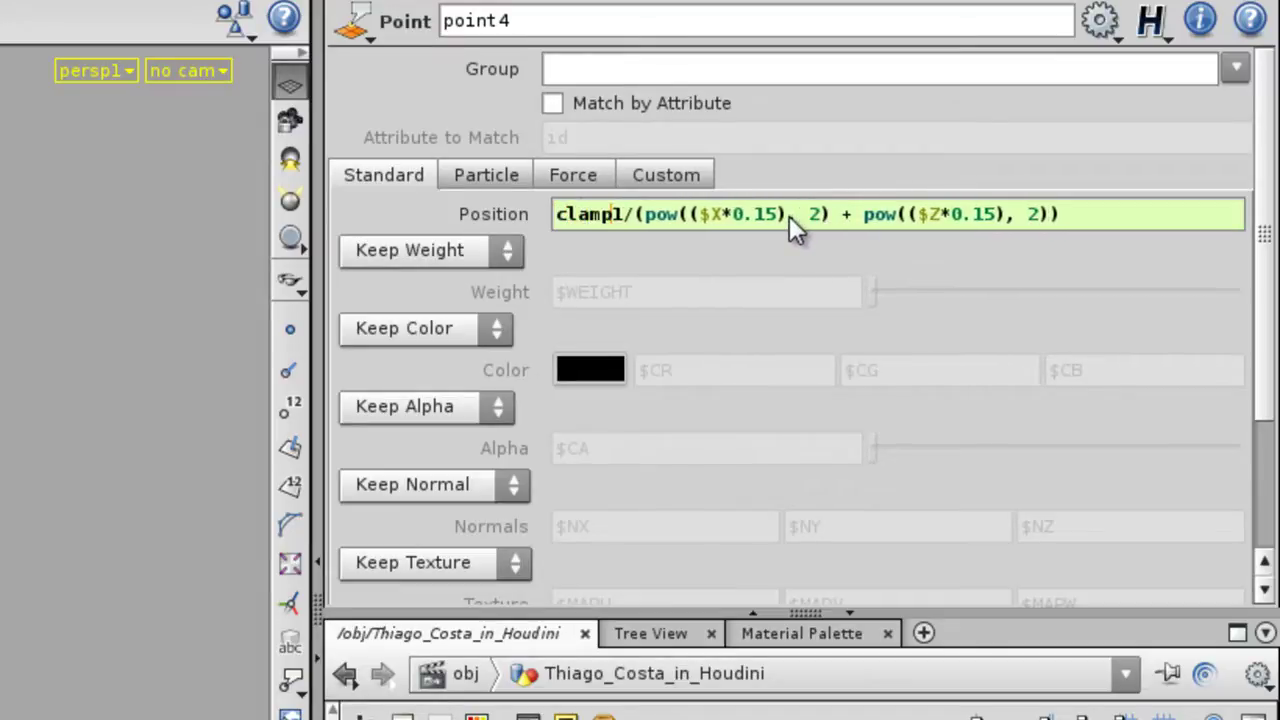
text(()
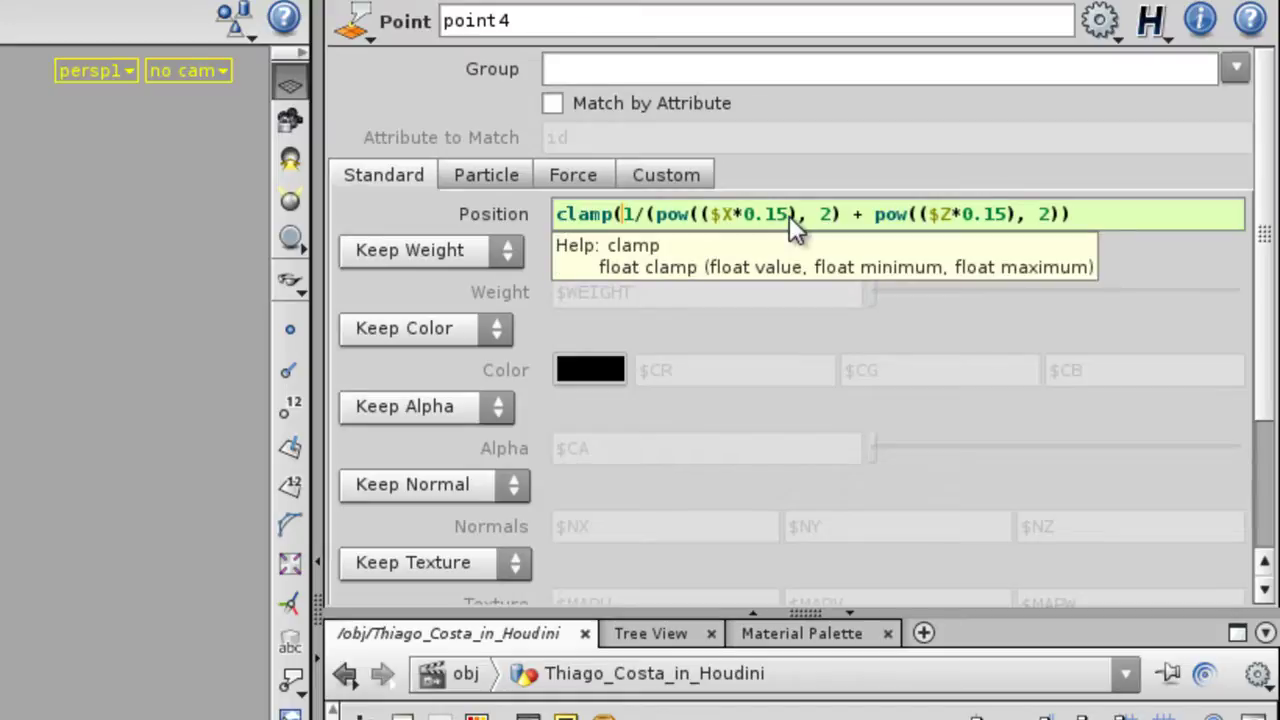
click(1106, 217)
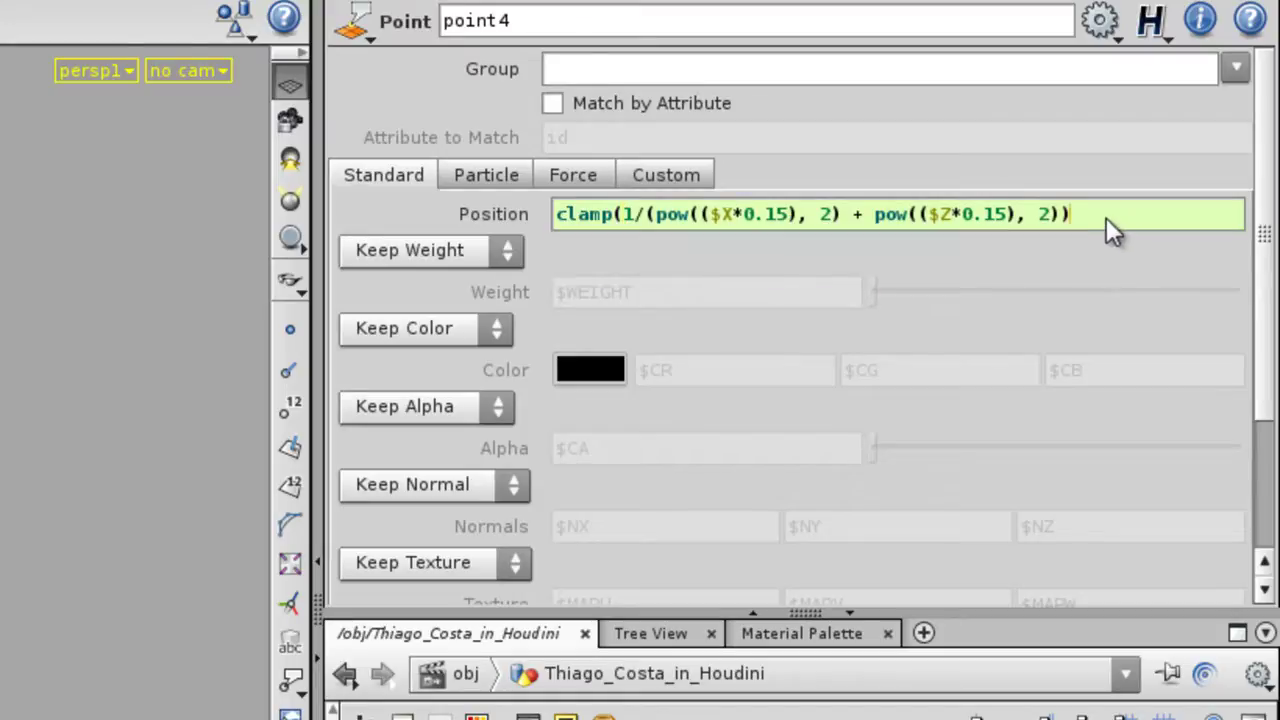
text(, 0)
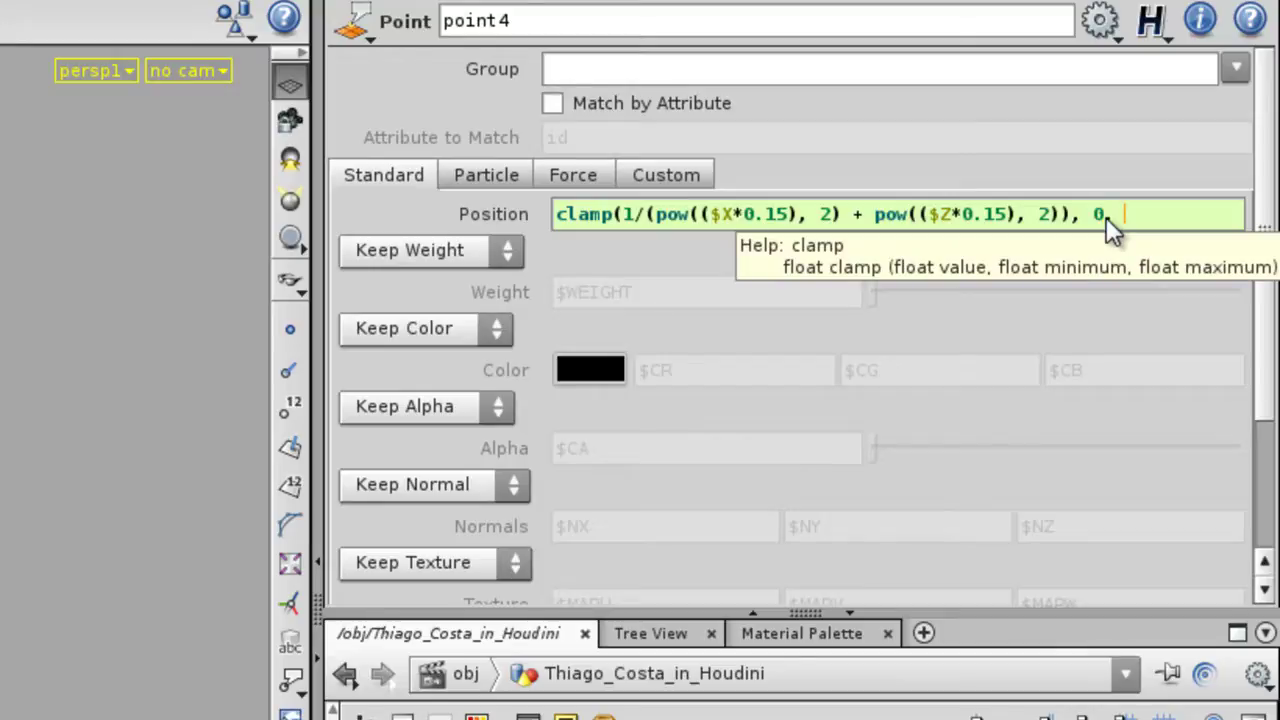
text(, 2))
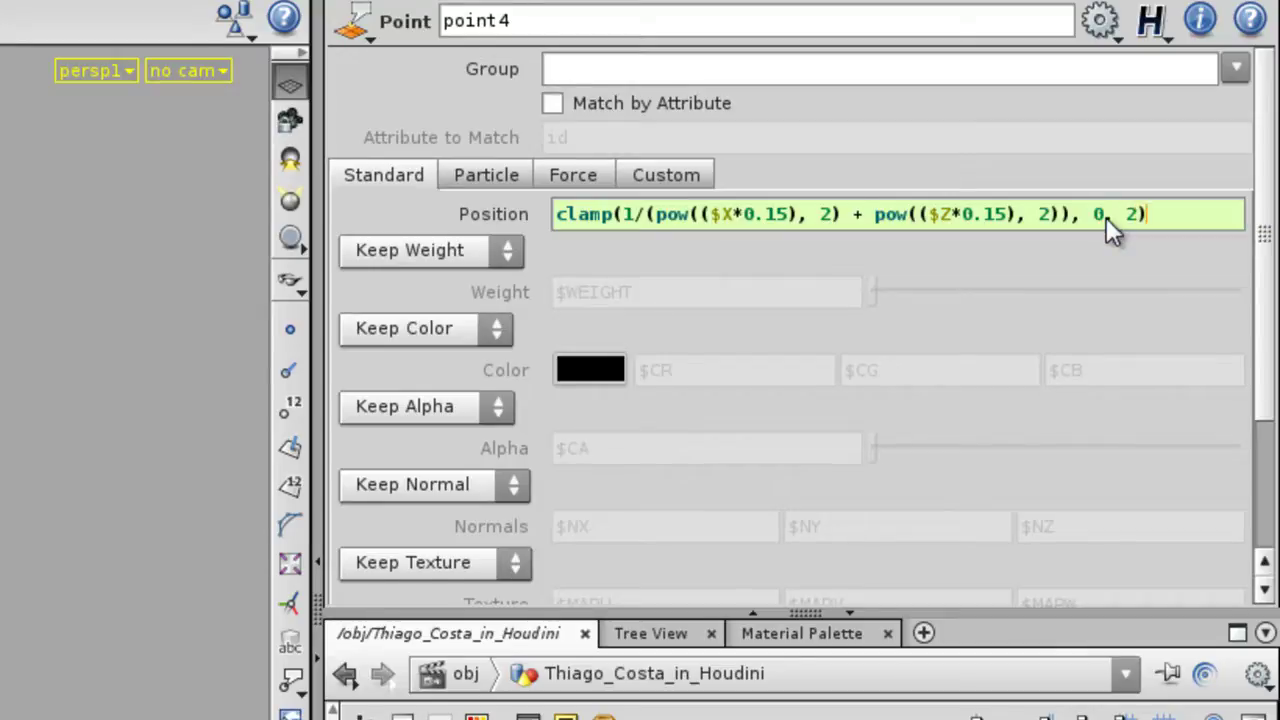
key(Return)
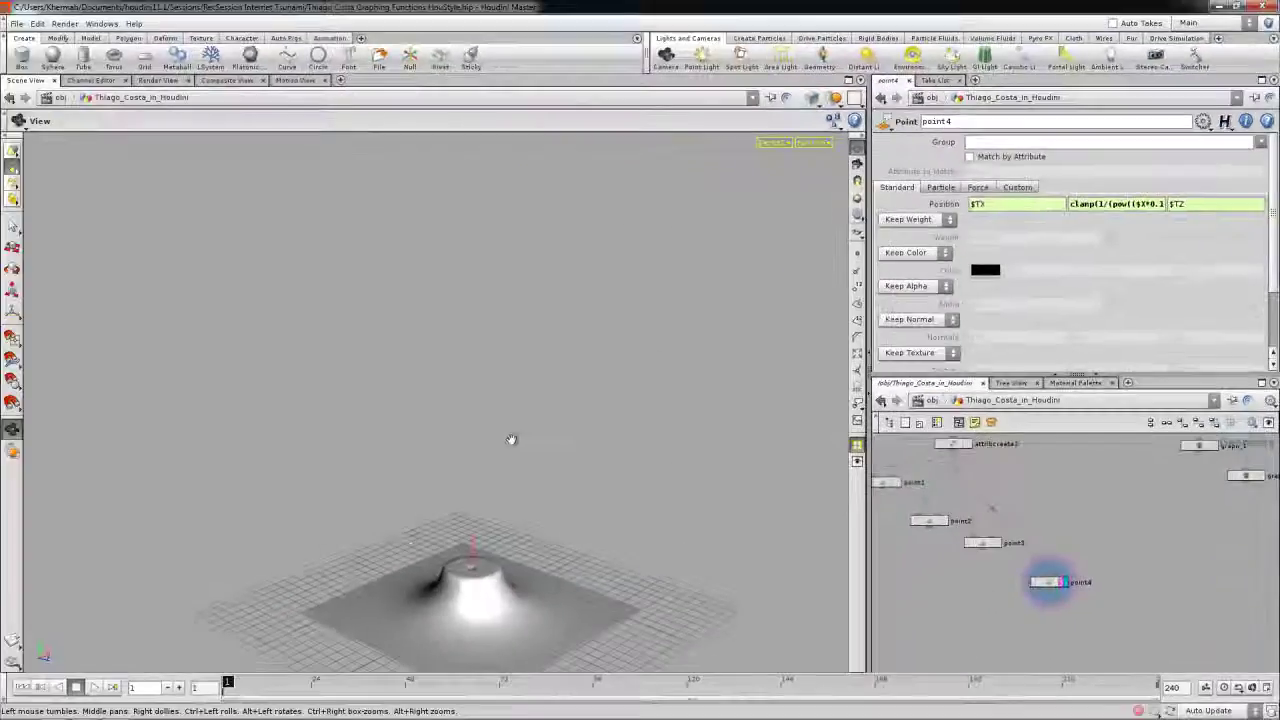
- Raise the clamp's maximum in point4's Y expression so the flat-topped peak is cut off higher
middle_drag(458, 522, 474, 471)
right_drag(474, 471, 668, 494)
middle_drag(655, 640, 634, 528)
mouse_move(634, 528)
mouse_down()
mouse_move(603, 417)
mouse_move(646, 431)
mouse_move(600, 537)
mouse_move(613, 533)
mouse_up()
middle_drag(613, 533, 619, 498)
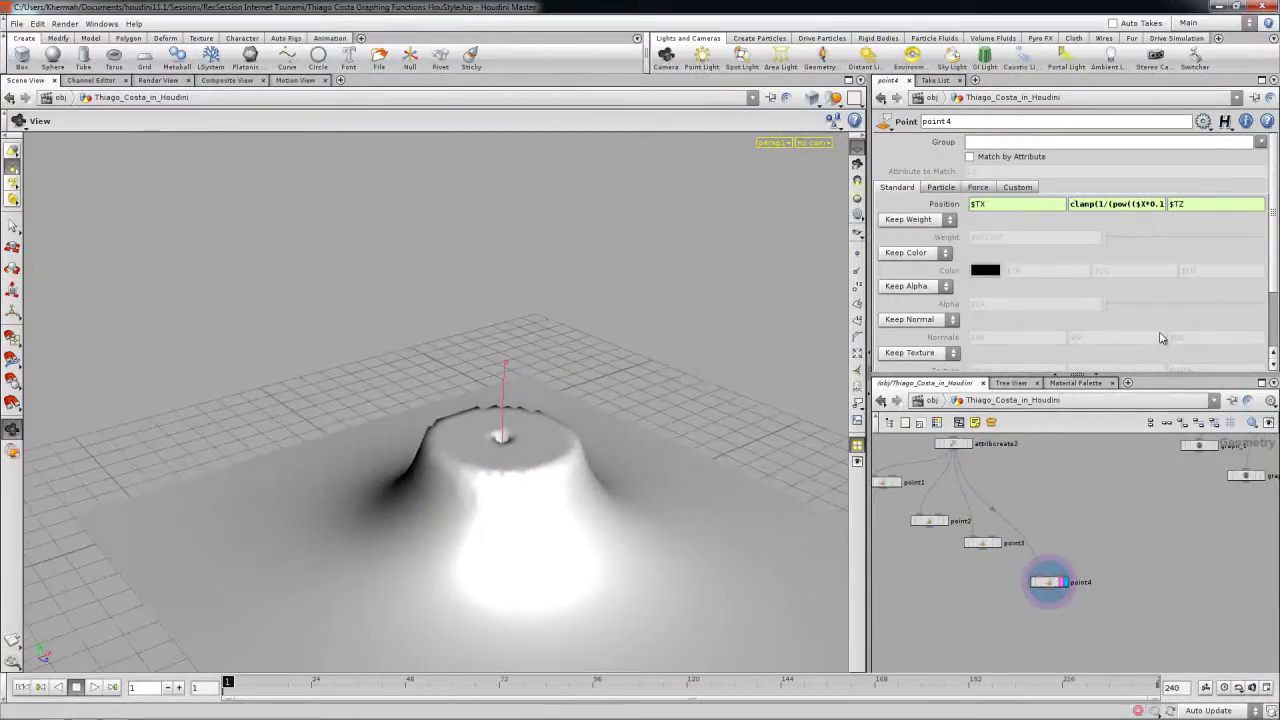
click(1153, 208)
middle_drag(1218, 202, 1278, 203)
drag(480, 423, 520, 449)
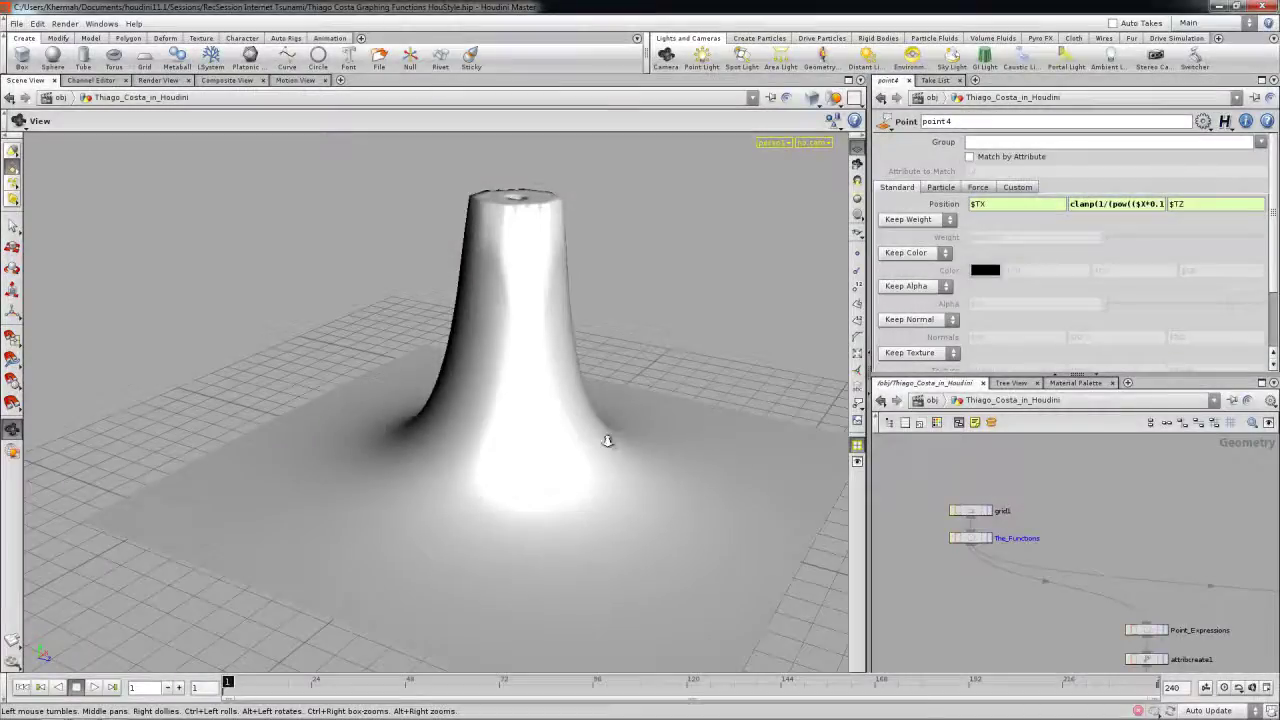
- Switch the viewport to wireframe shading, then display and select the The_Functions null
drag(586, 437, 508, 408)
key(shift+w)
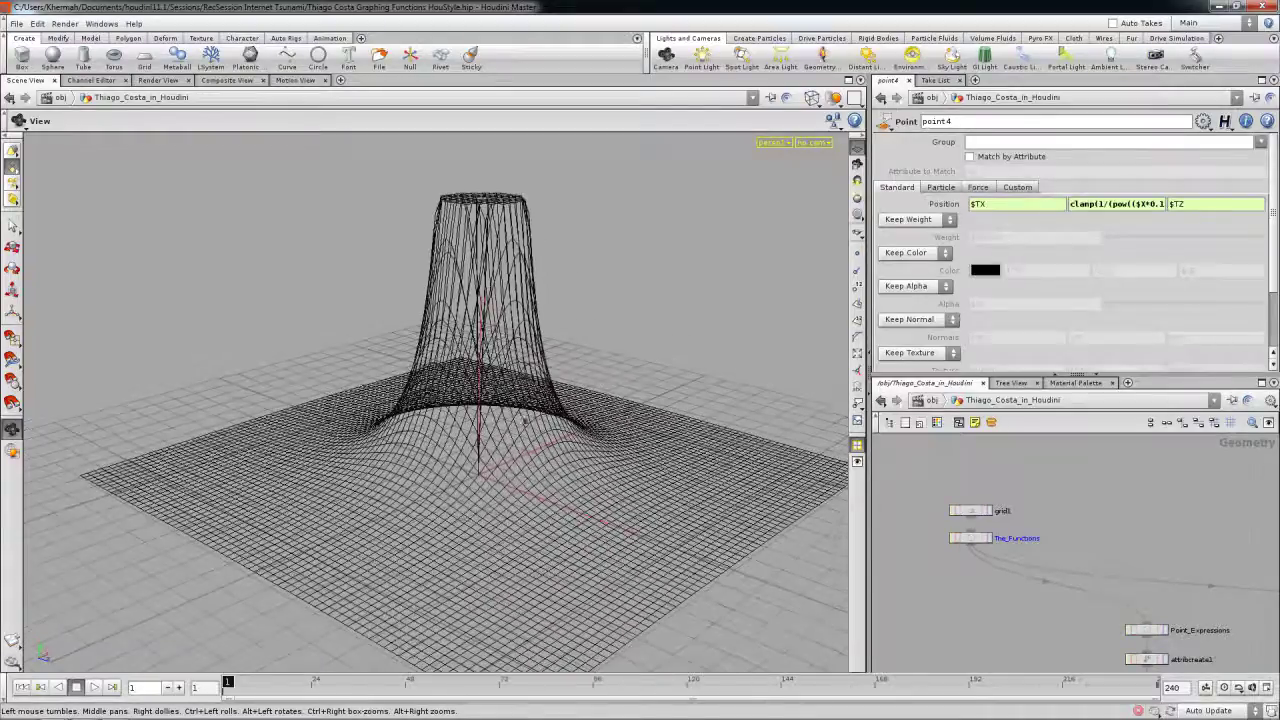
click(988, 539)
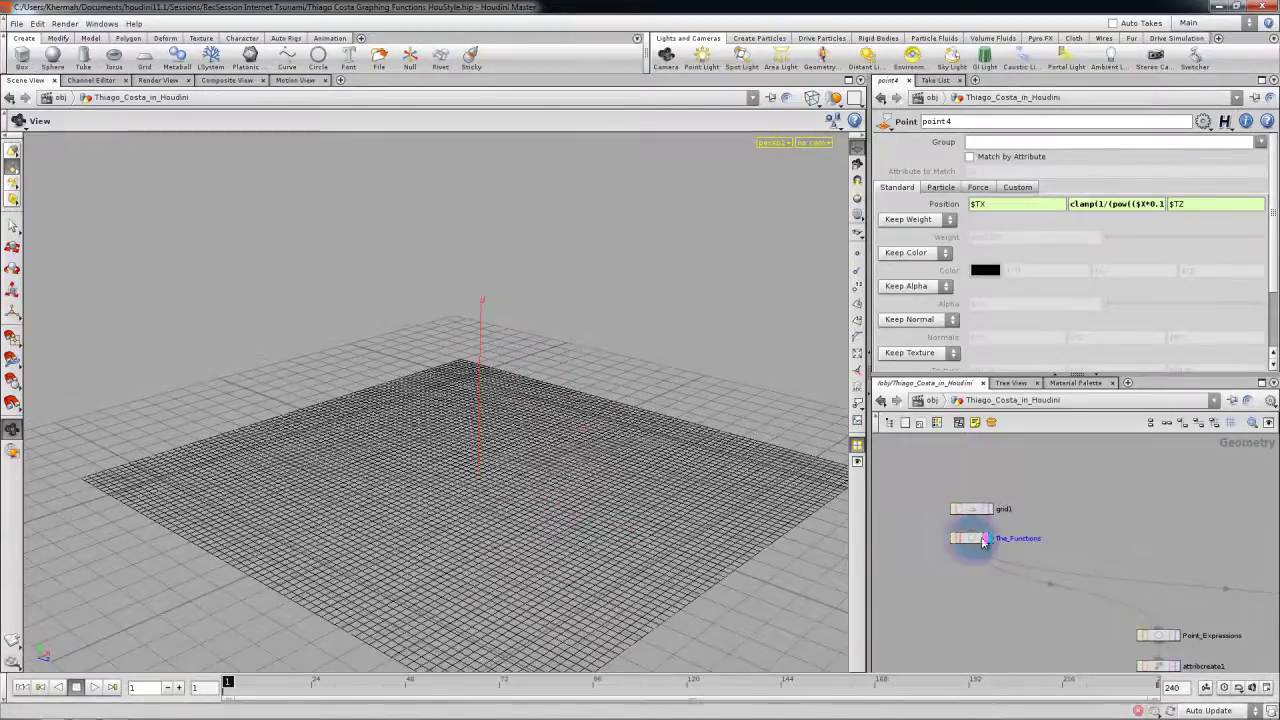
click(972, 541)
drag(686, 457, 537, 411)
middle_drag(926, 597, 984, 569)
drag(791, 551, 563, 477)
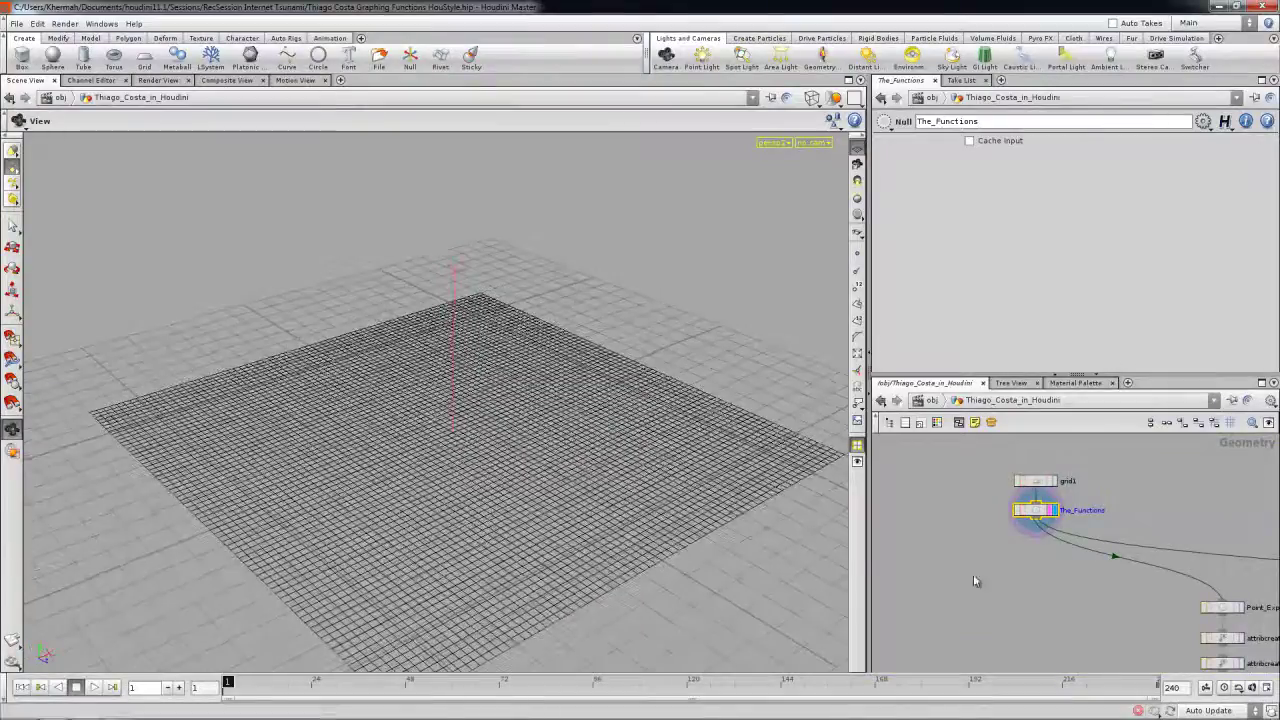
- Add a POP Network node below the The_Functions null
scroll(1017, 563, up, 1)
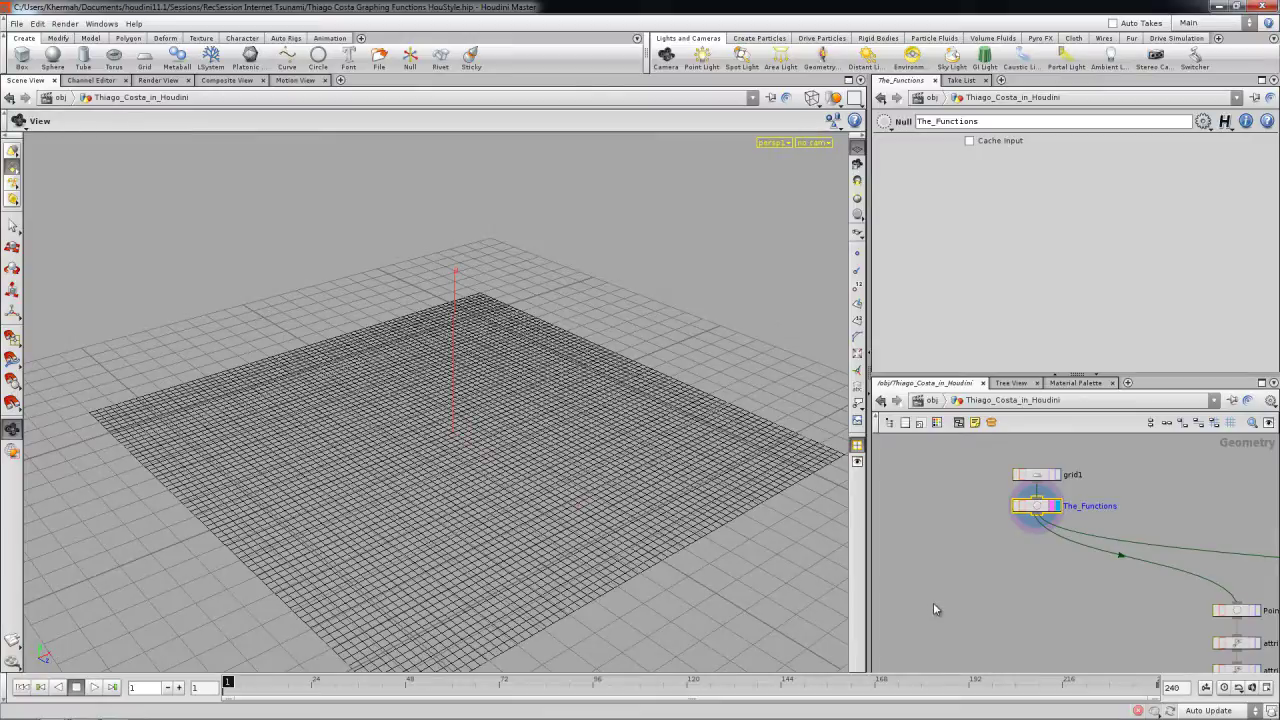
key(Tab)
mouse_move(930, 536)
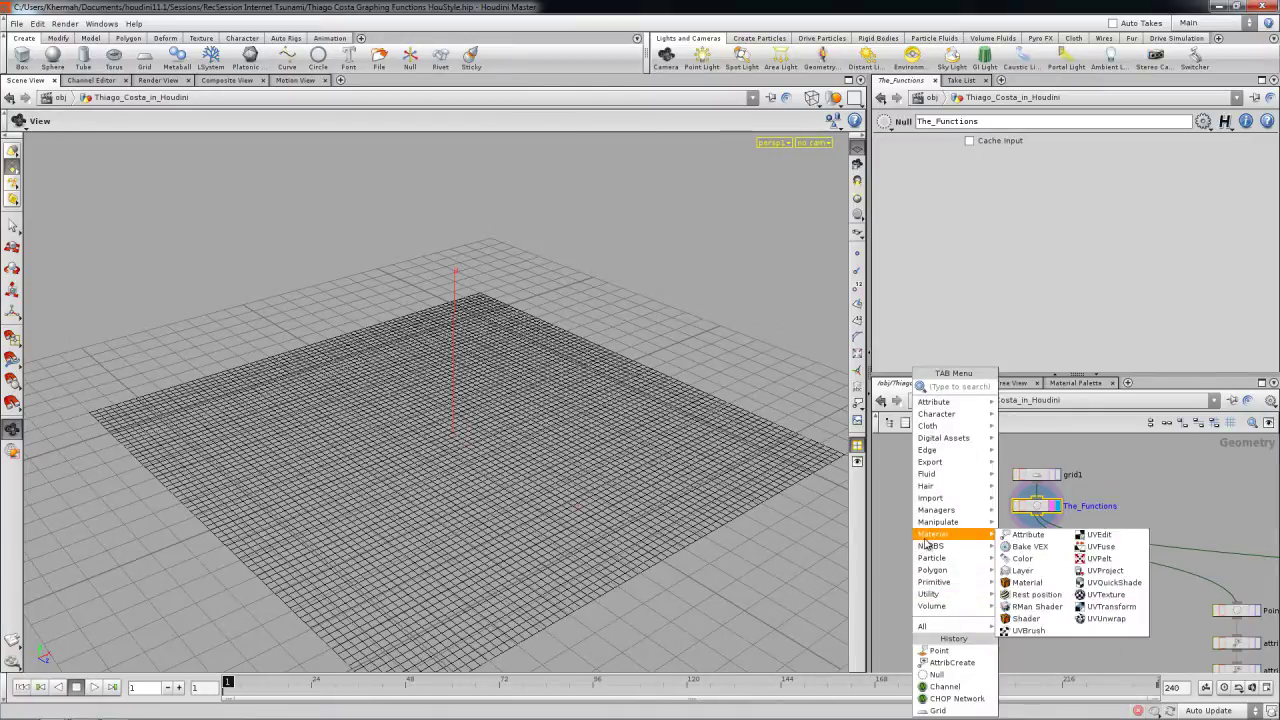
text(pop)
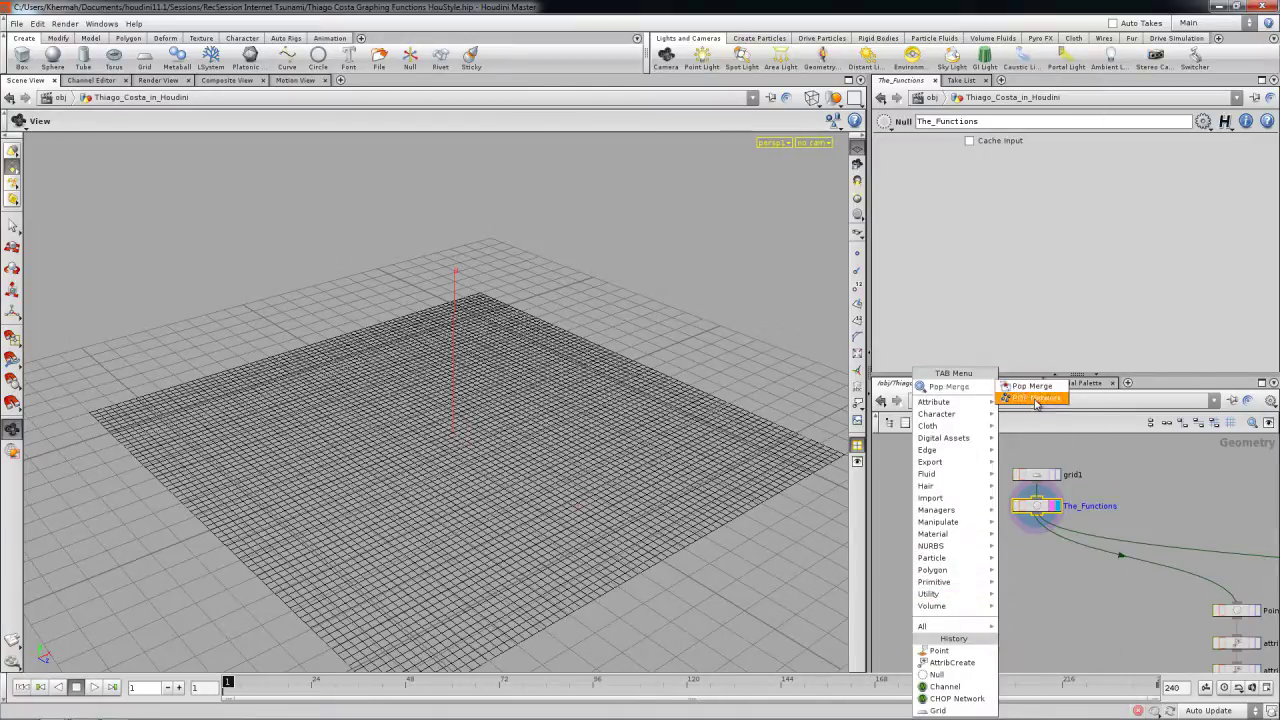
click(1035, 400)
click(1013, 561)
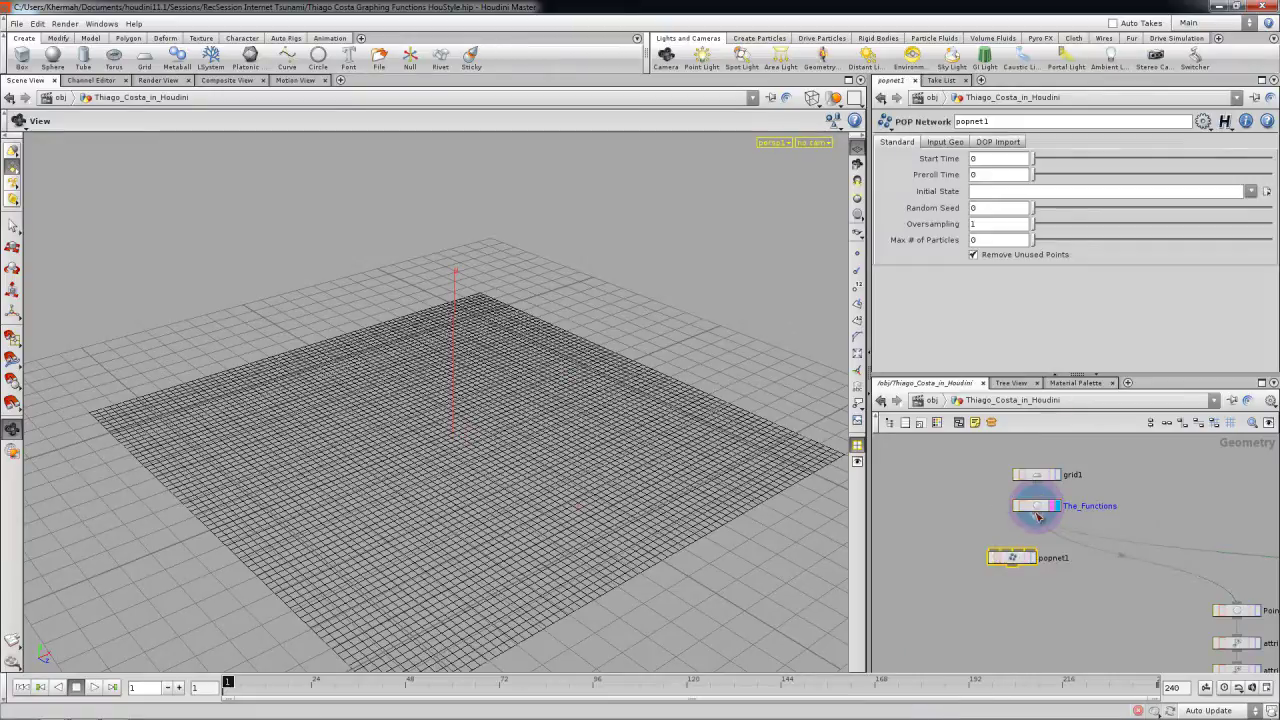
- Go inside popnet1 and add a Source node to the particle network
double_click(1013, 558)
key(Tab)
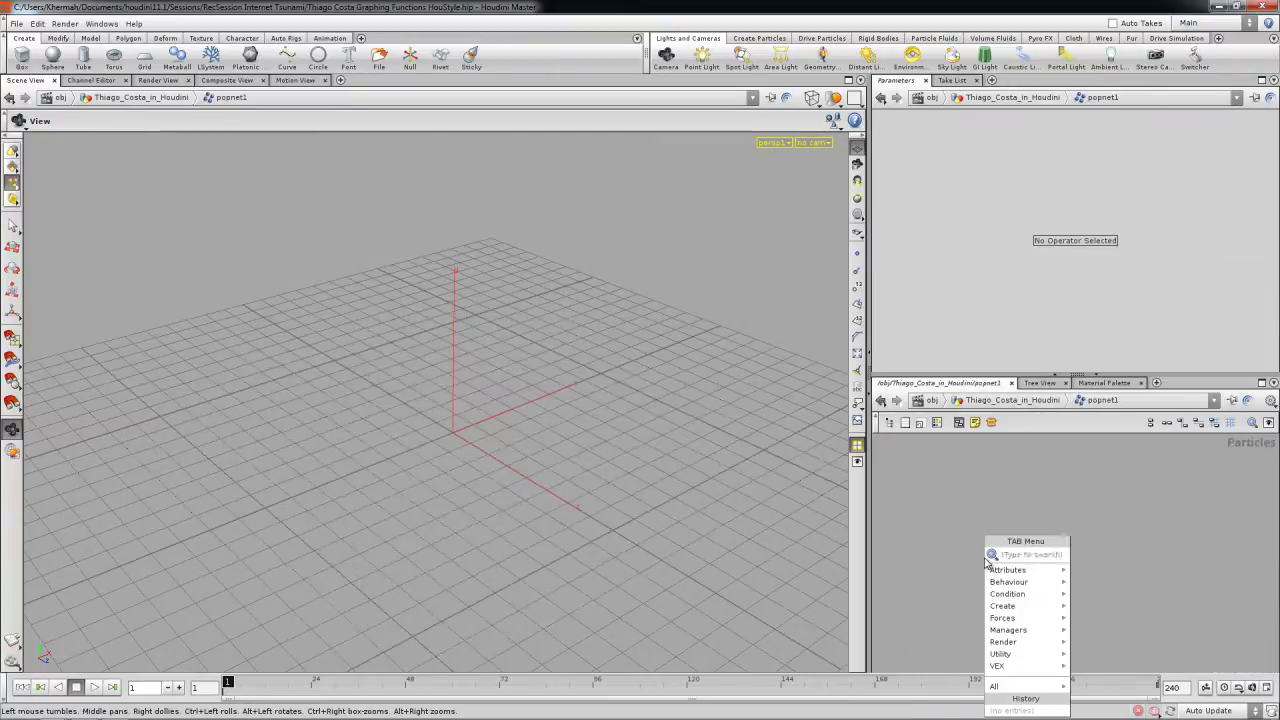
text(source)
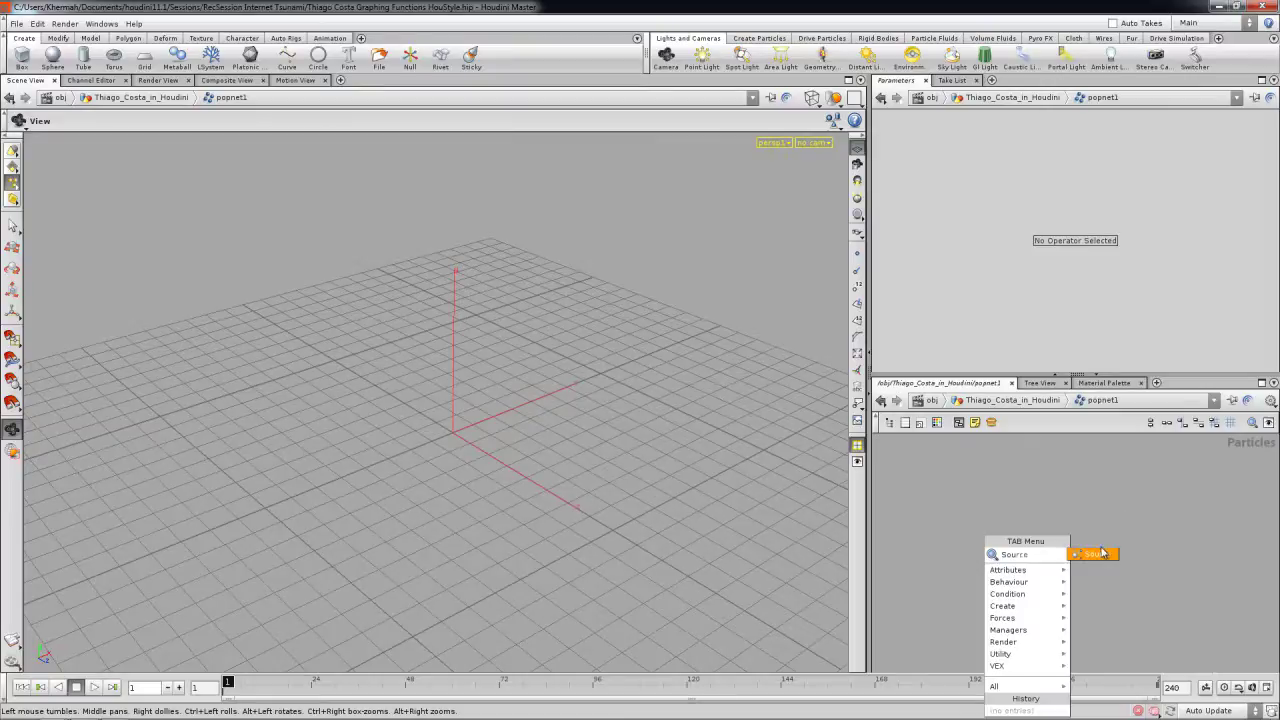
key(Return)
click(1055, 527)
drag(1055, 527, 1034, 519)
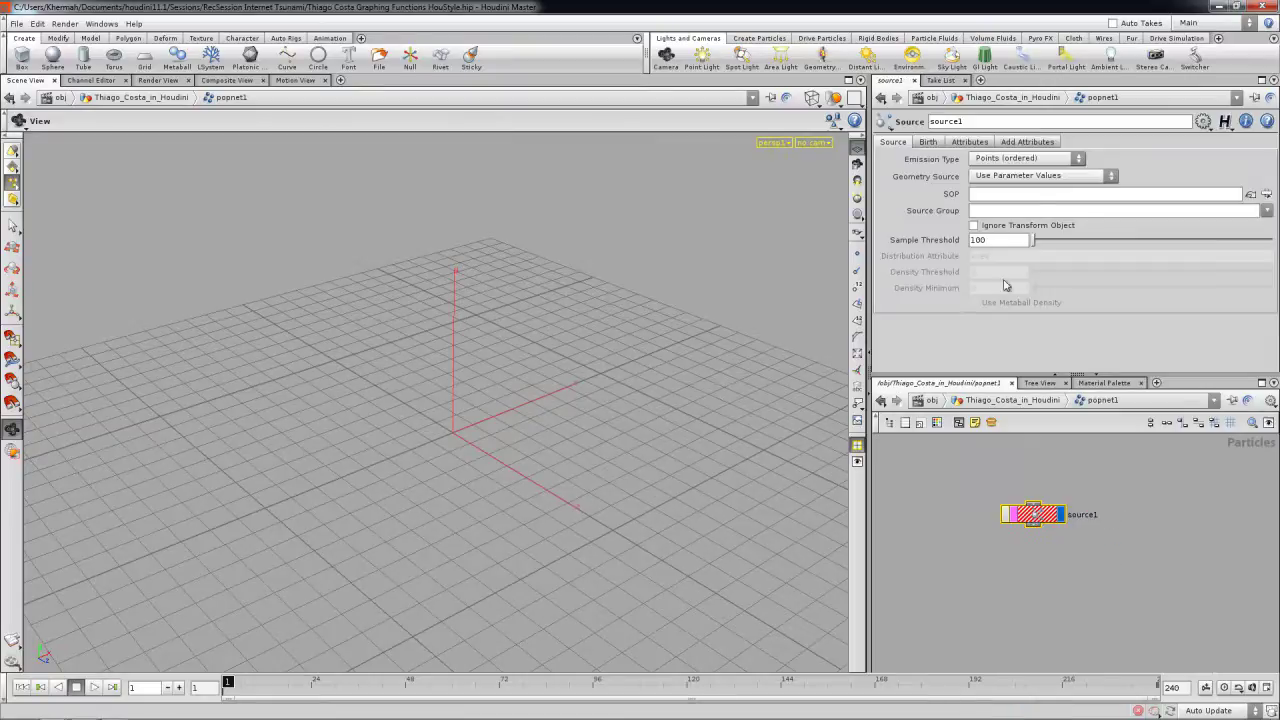
- Set source1's Geometry Source to Use First Context Geometry, with Points (ordered) as the Emission Type
click(1020, 176)
click(1012, 191)
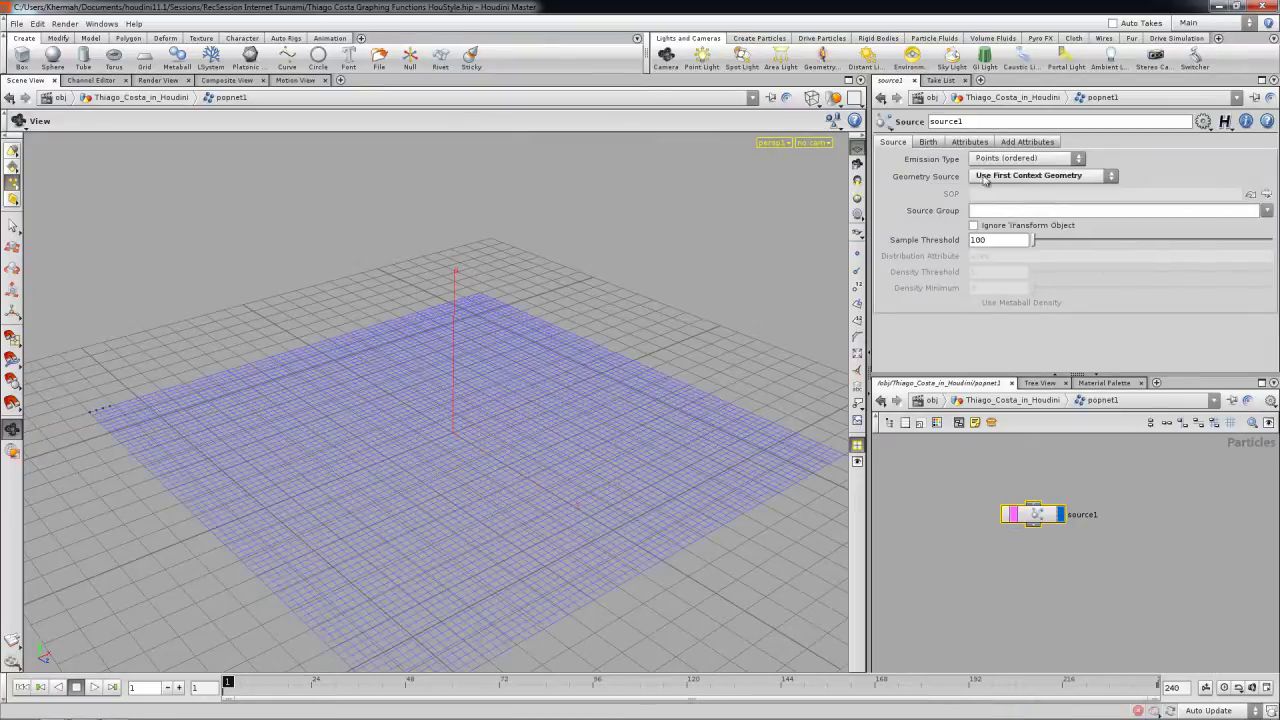
click(1003, 160)
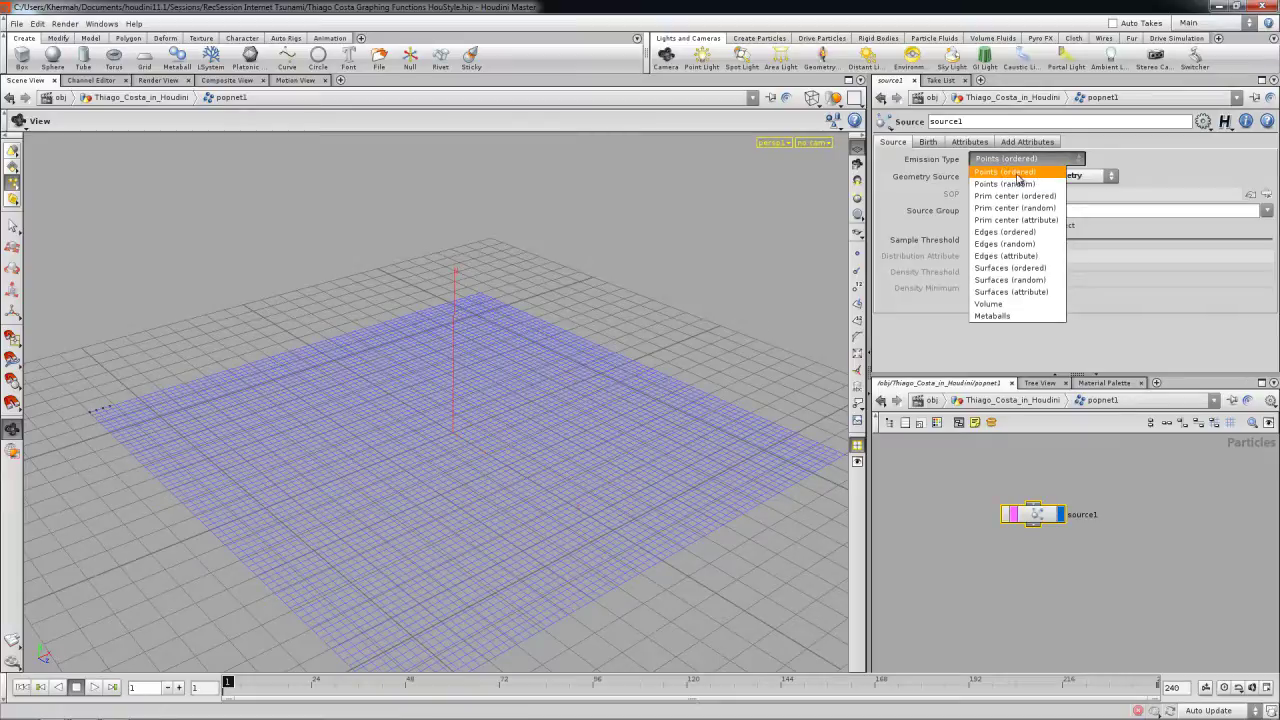
click(1017, 175)
- Set source1's Impulse Activation in the birth settings to the expression $FF == 1
click(927, 142)
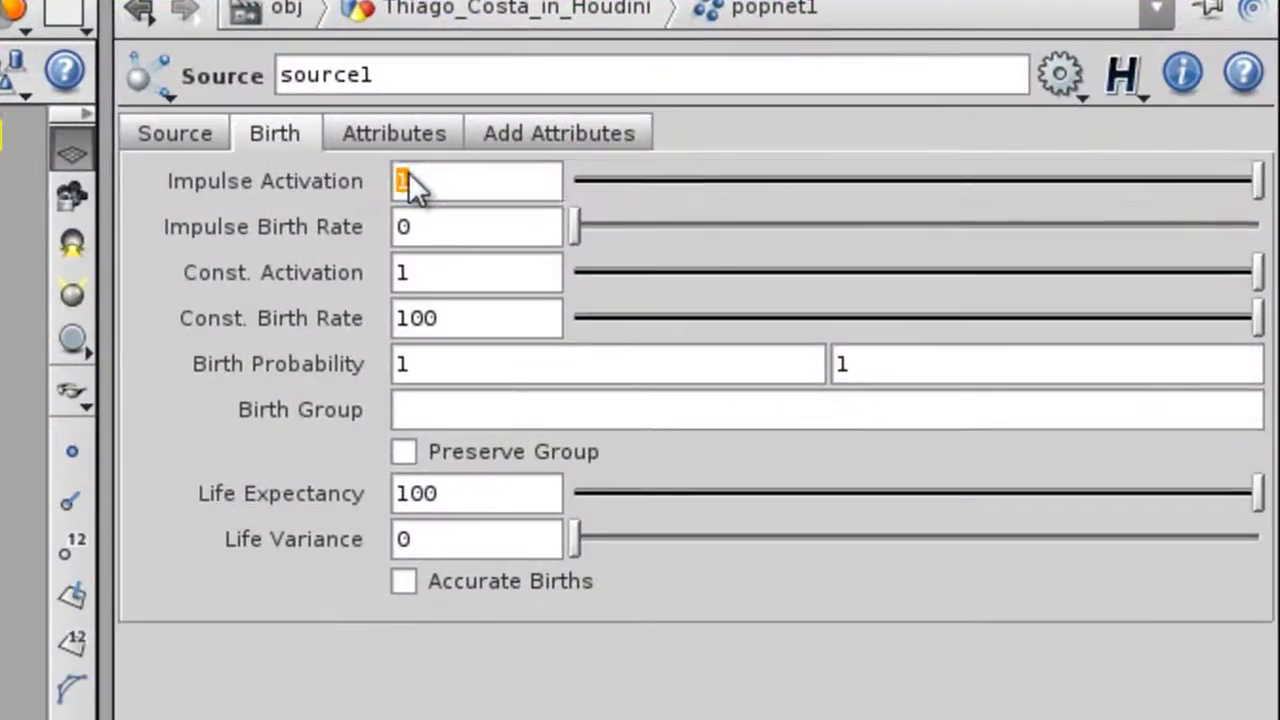
text($)
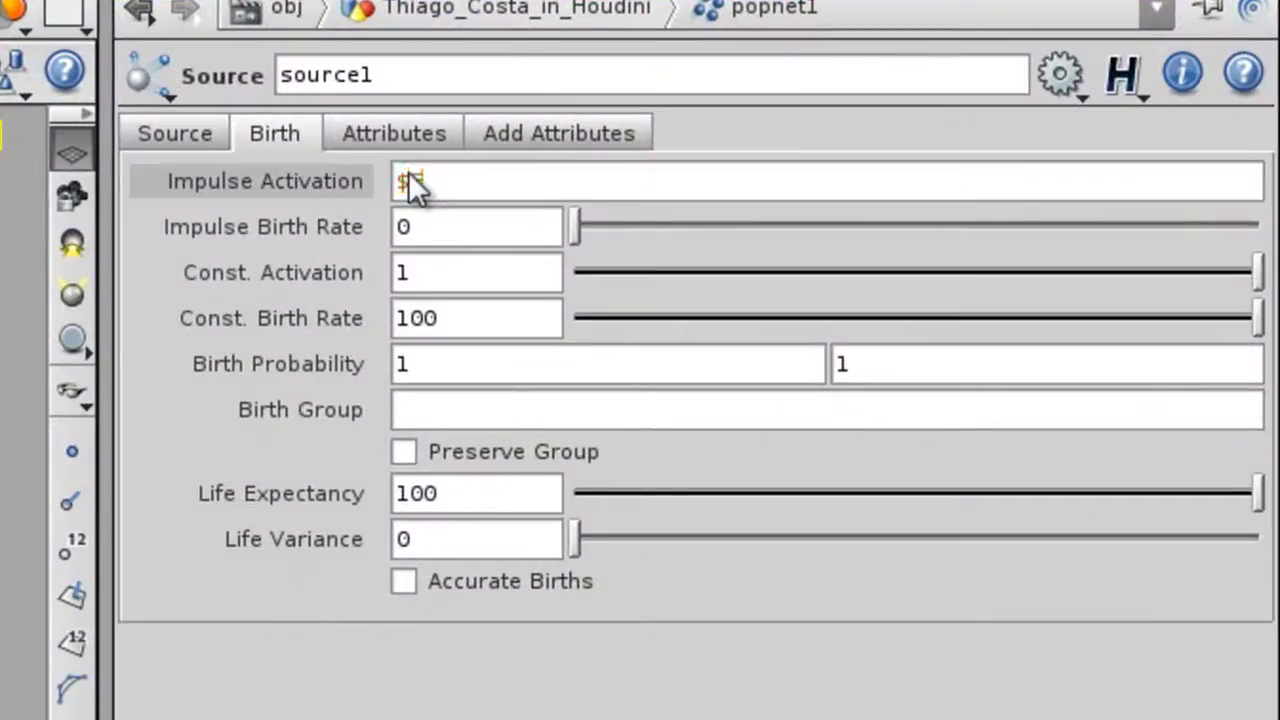
text(FF == 1)
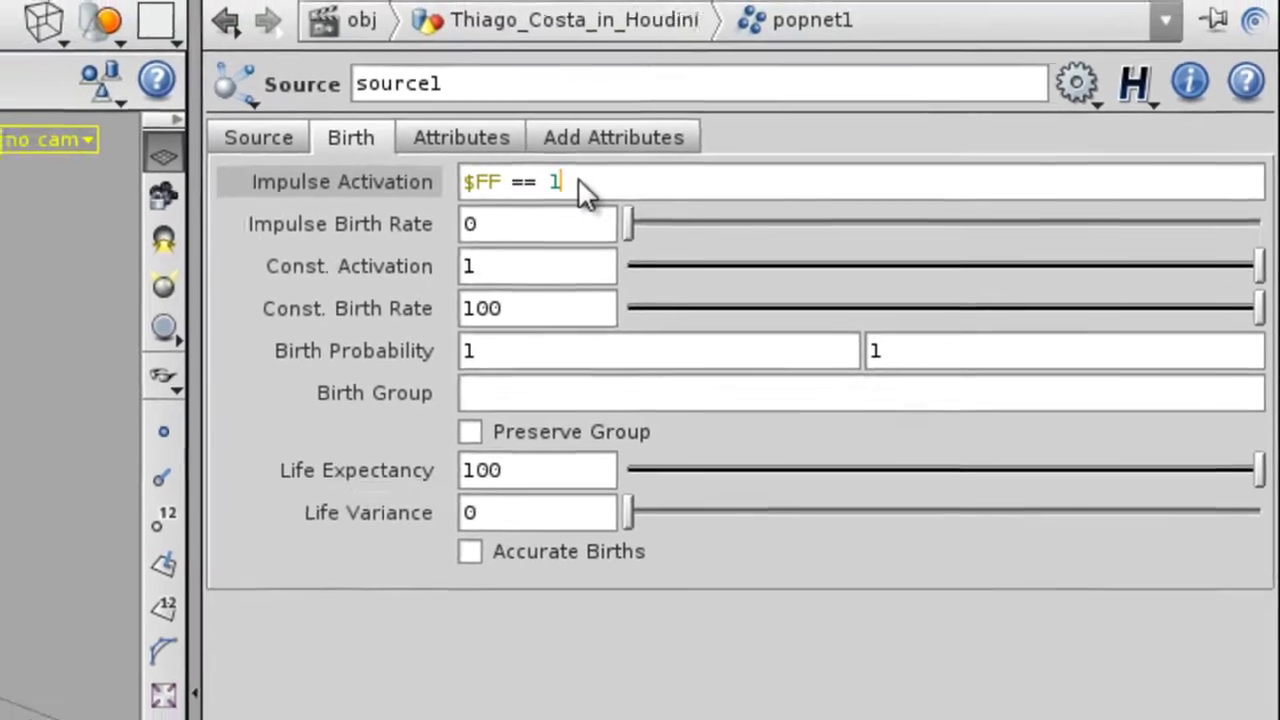
key(Return)
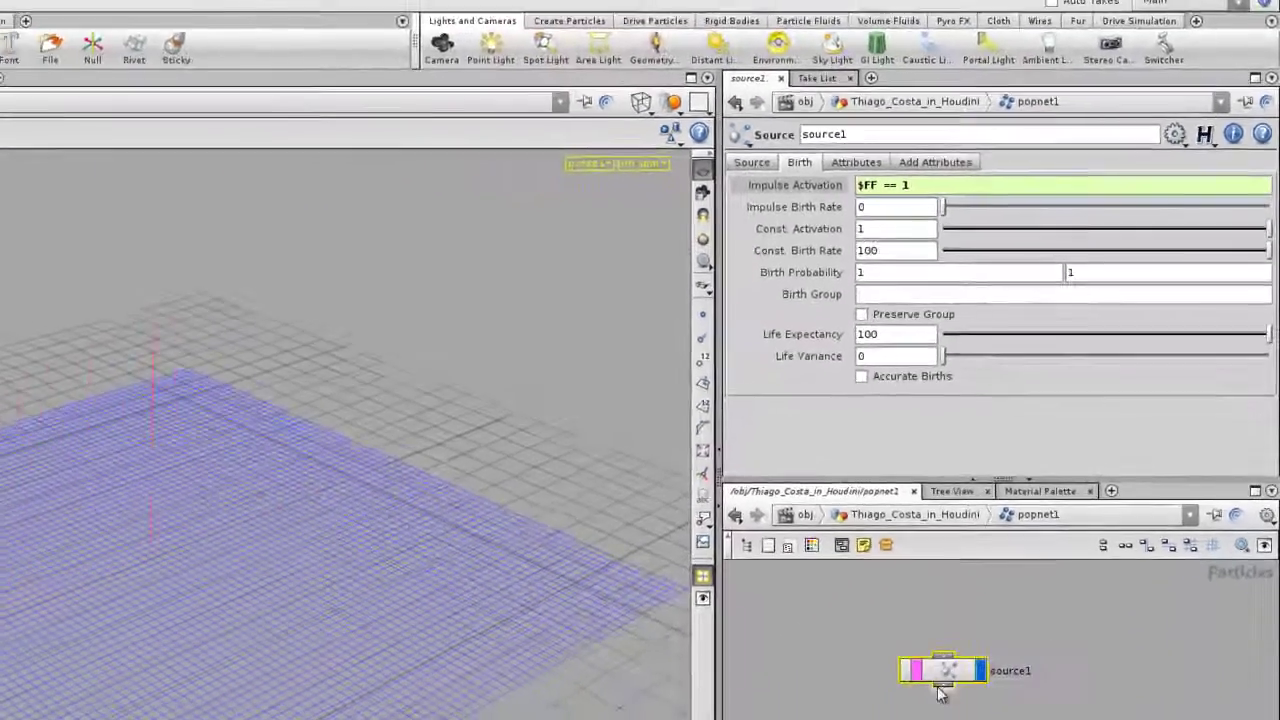
- Check grid1's point information, and set source1's Impulse Birth Rate in popnet1 to the variable $NPT
middle_click(943, 674)
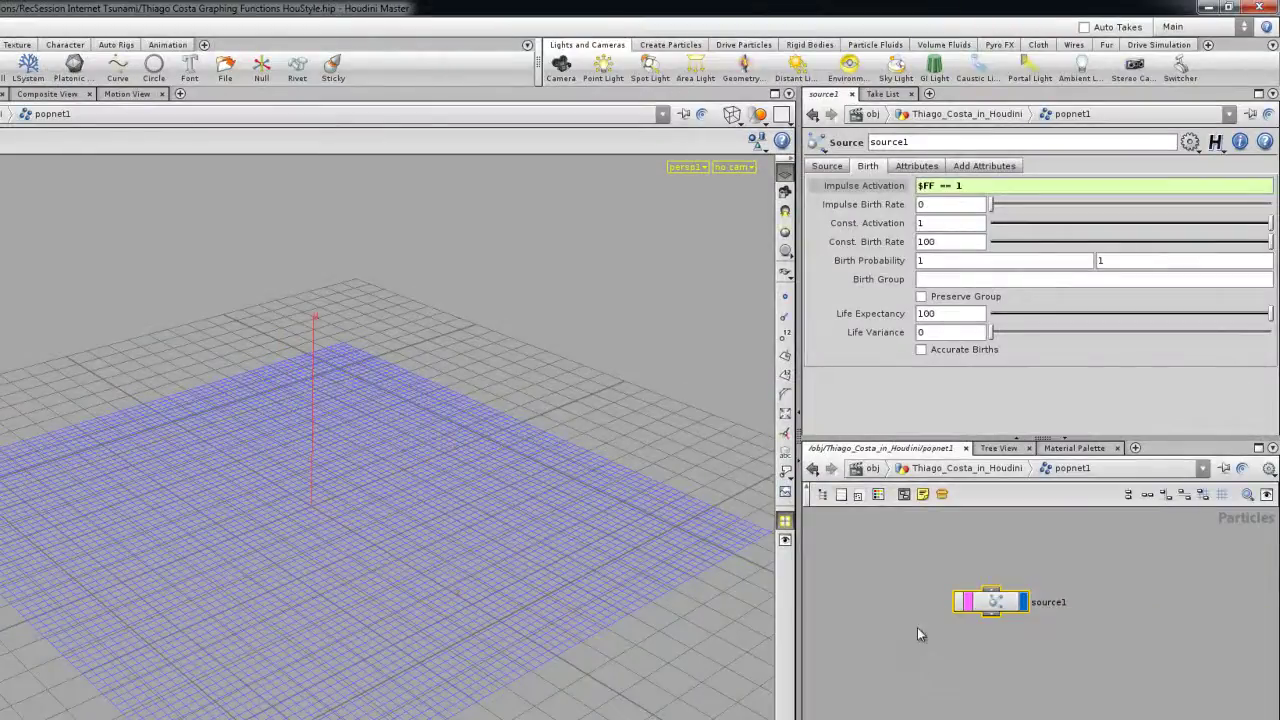
click(977, 473)
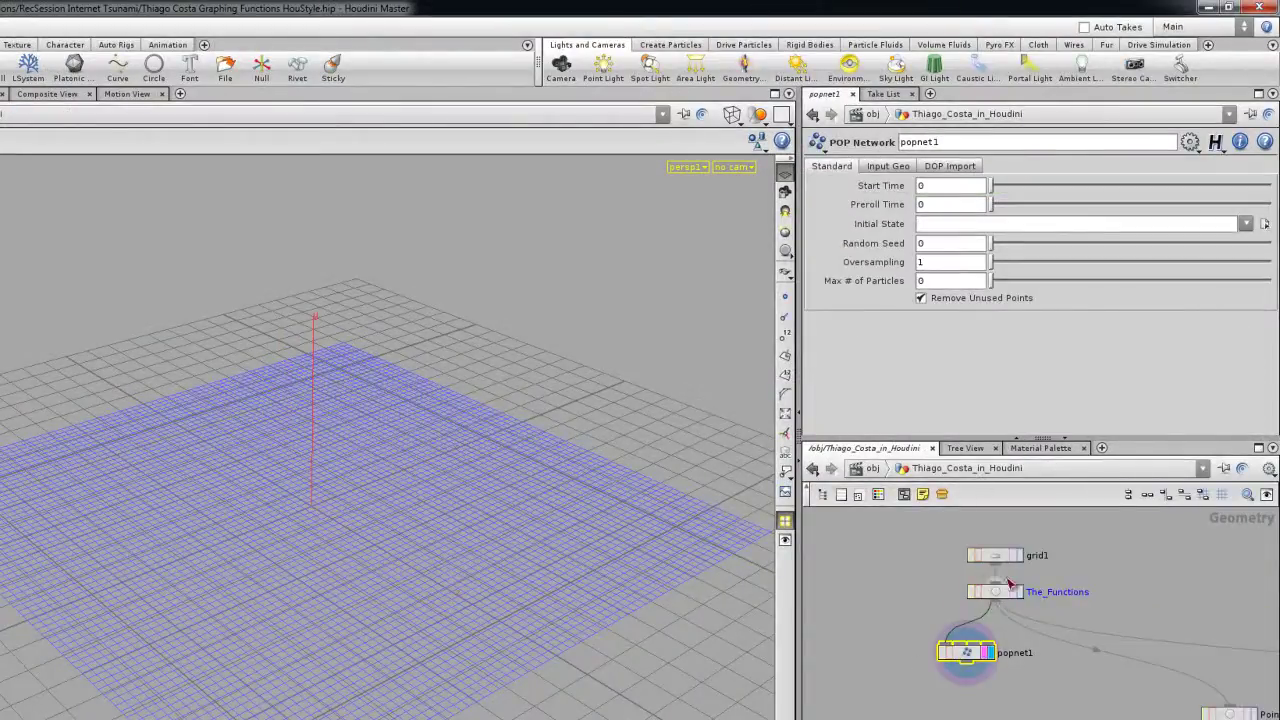
middle_click(1001, 562)
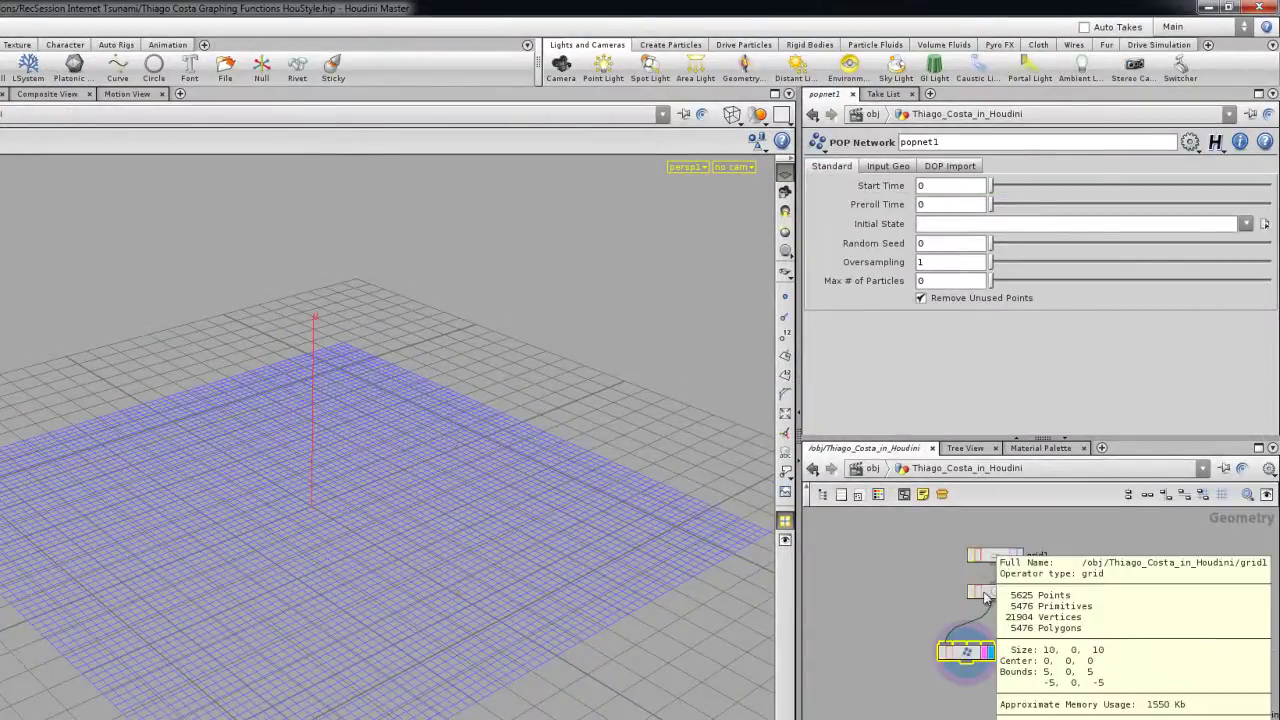
double_click(965, 651)
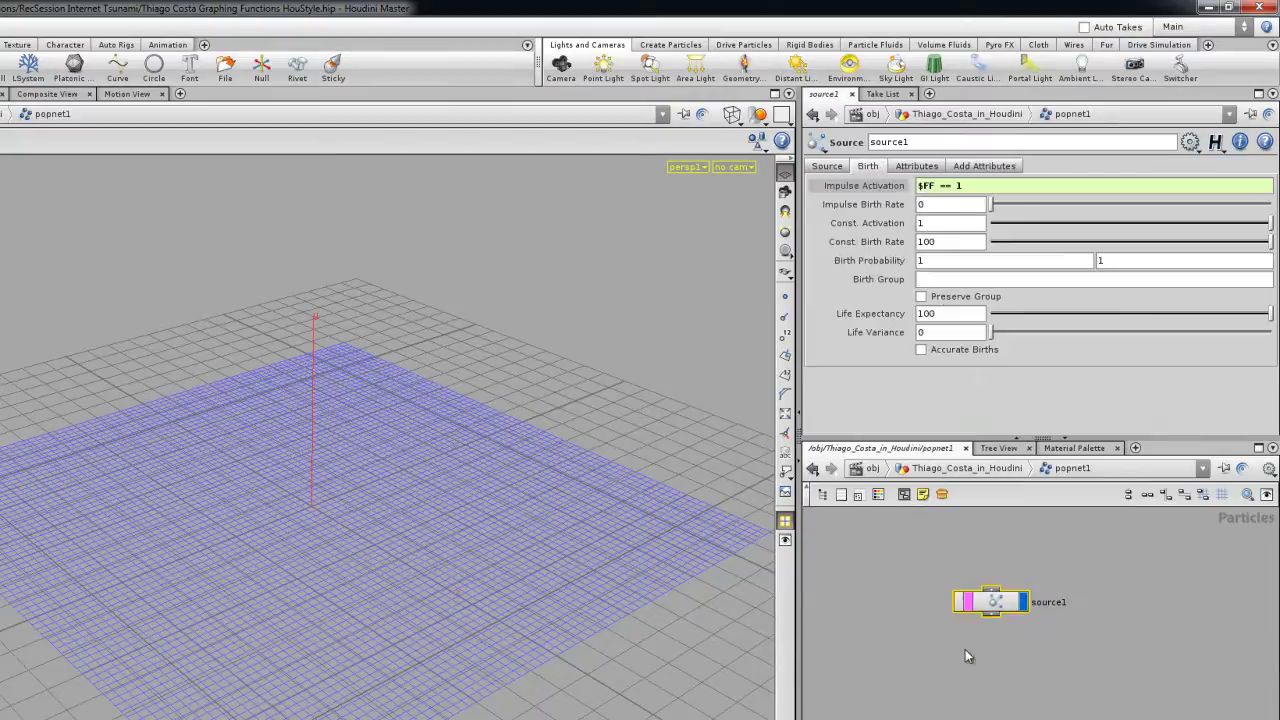
click(918, 206)
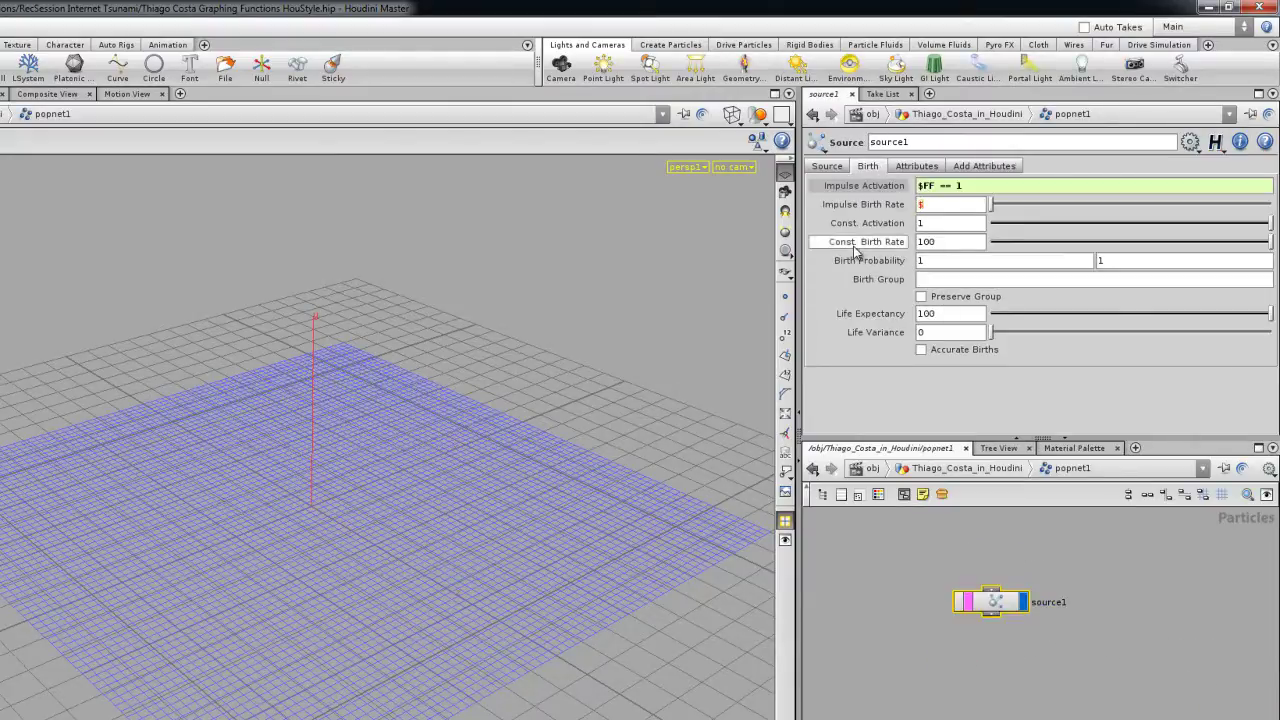
text($NPT)
key(Return)
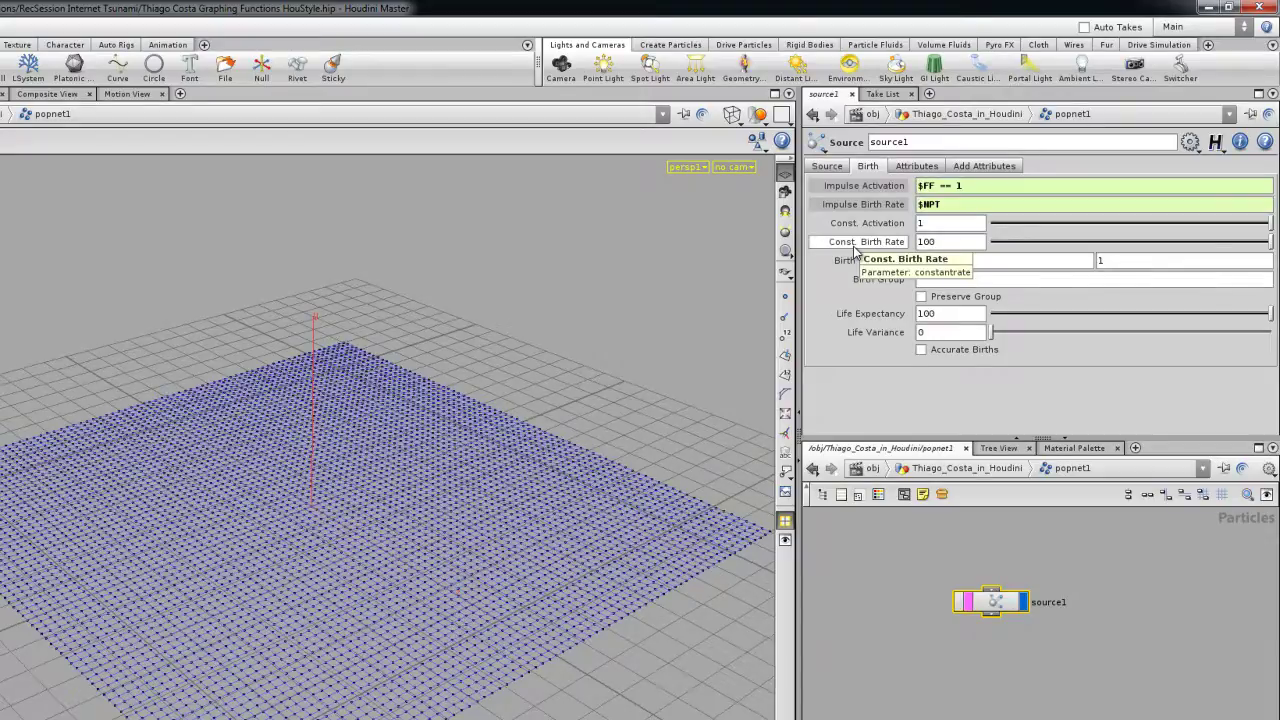
click(870, 204)
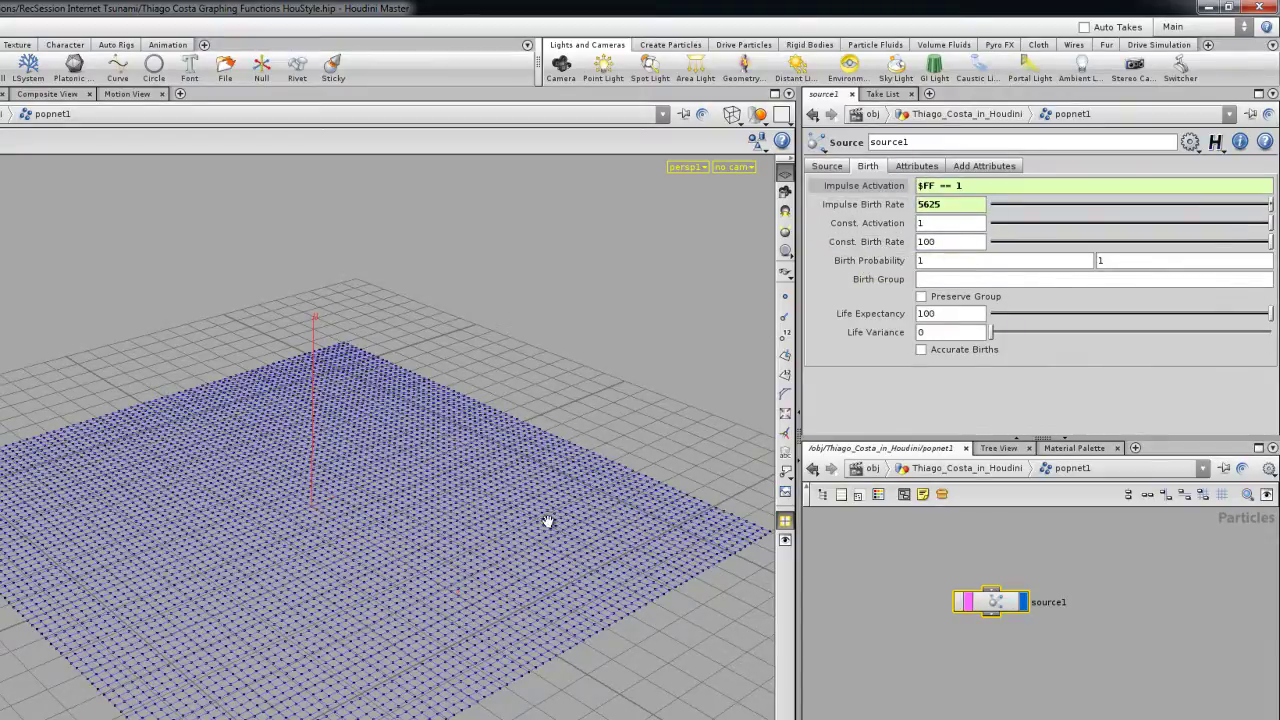
right_drag(582, 441, 466, 488)
drag(466, 488, 510, 500)
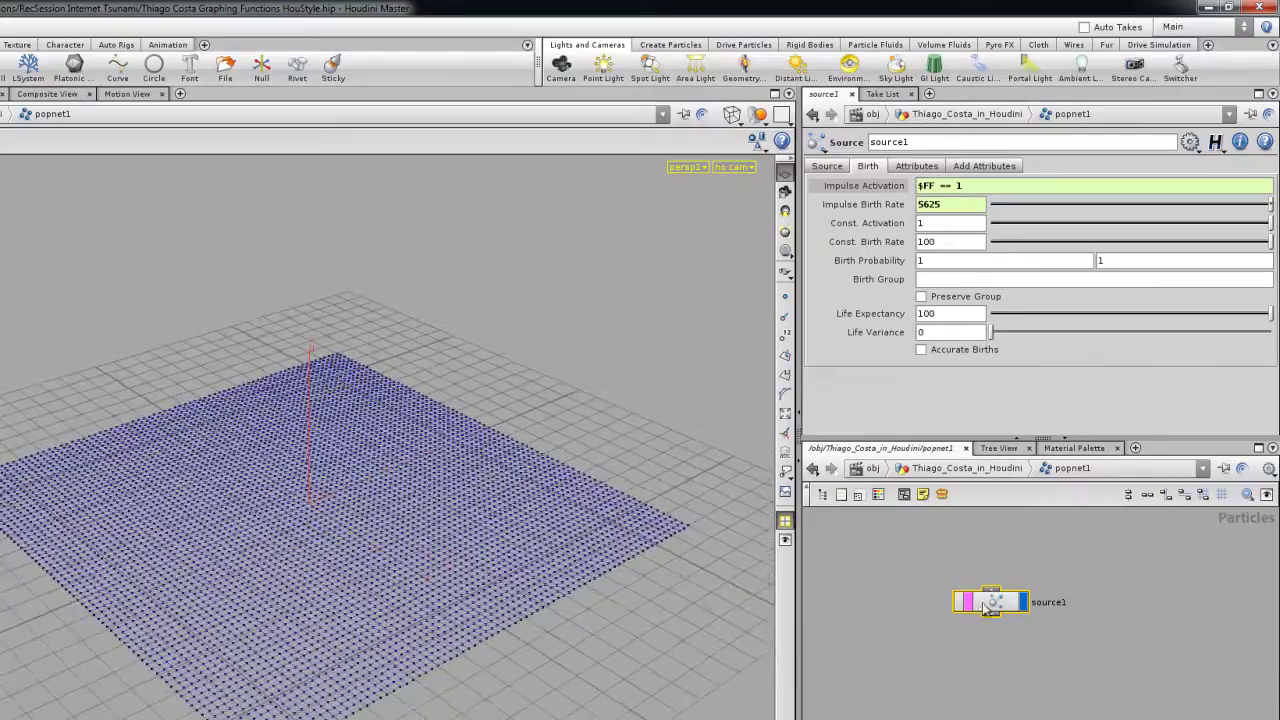
- Add a VOP POP node below source1 and wire source1's output into it
drag(986, 608, 974, 597)
key(Tab)
text(vop)
key(Return)
click(975, 665)
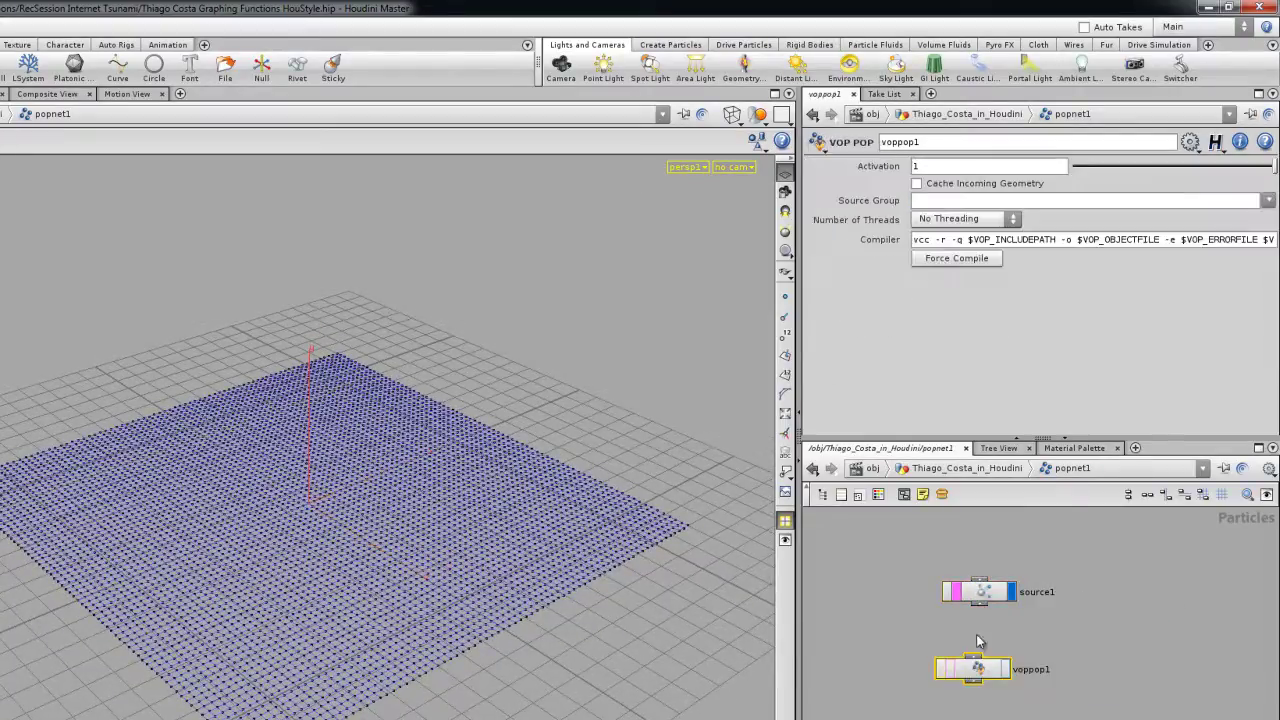
drag(975, 662, 980, 595)
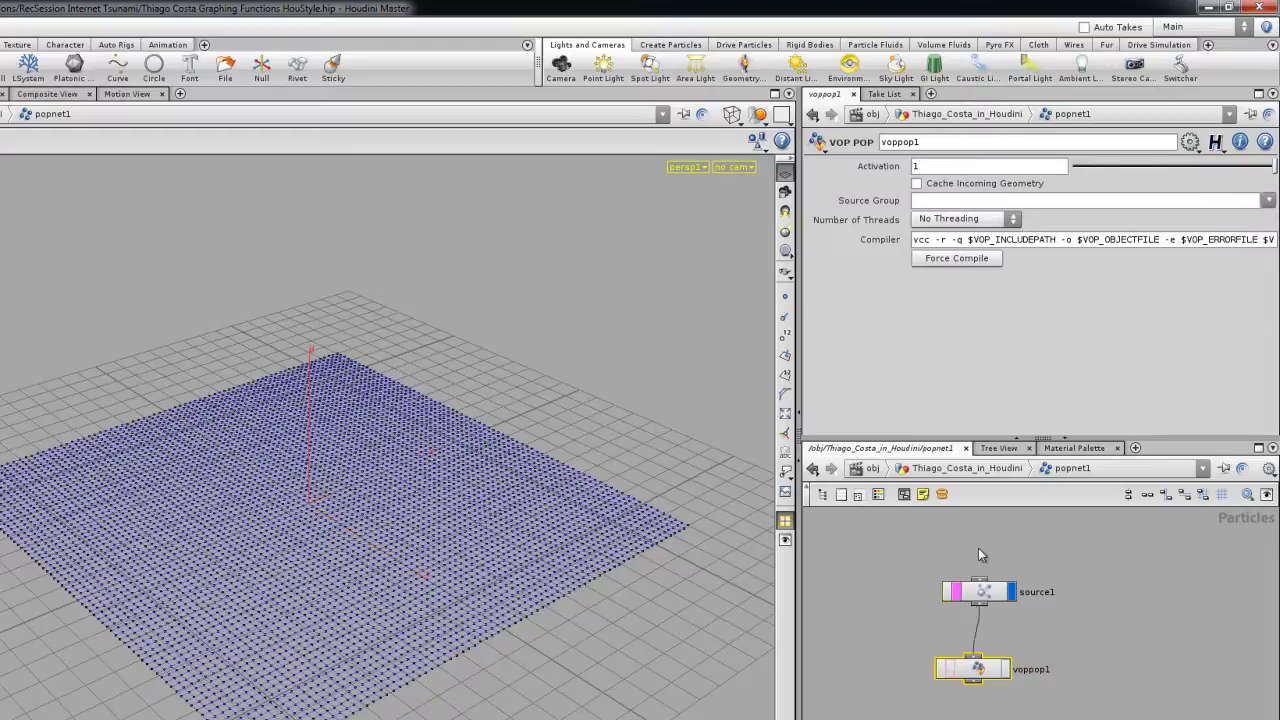
- Return to the Thiago_Costa_in_Houdini network, move popnet1 aside, and add a Null node fed by The_Functions
click(984, 470)
drag(968, 655, 878, 682)
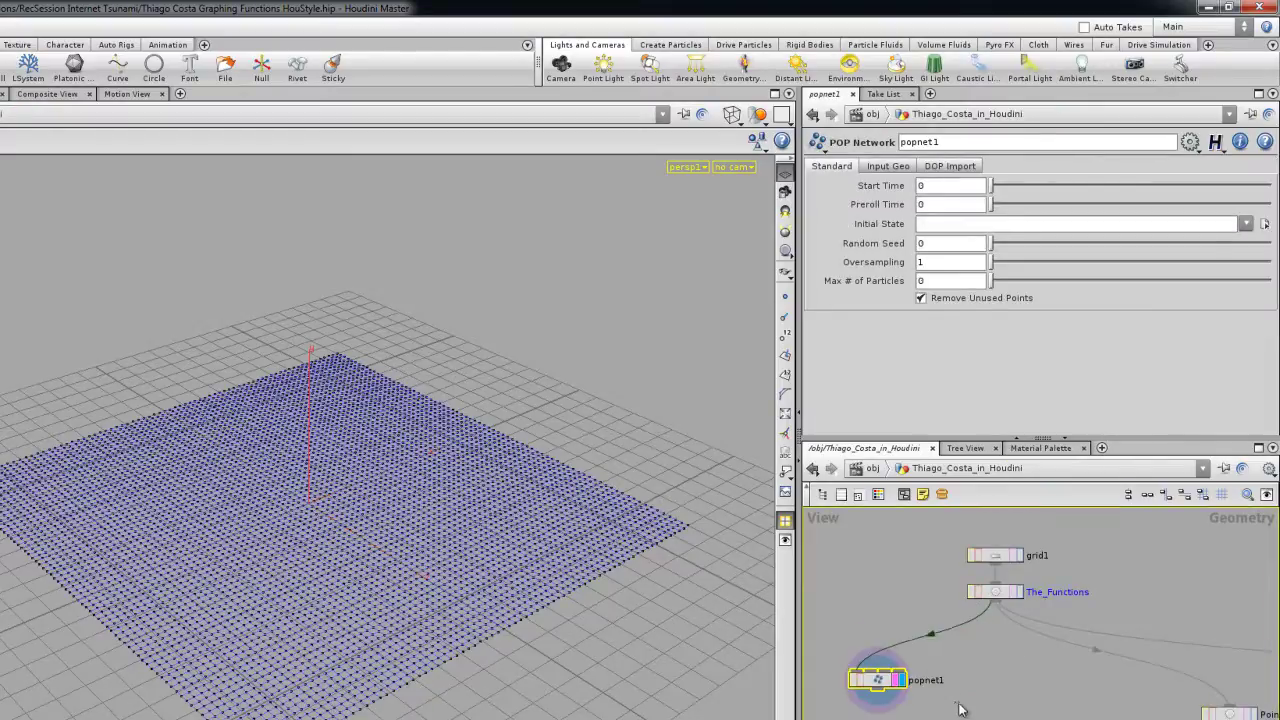
middle_drag(955, 708, 977, 666)
key(Tab)
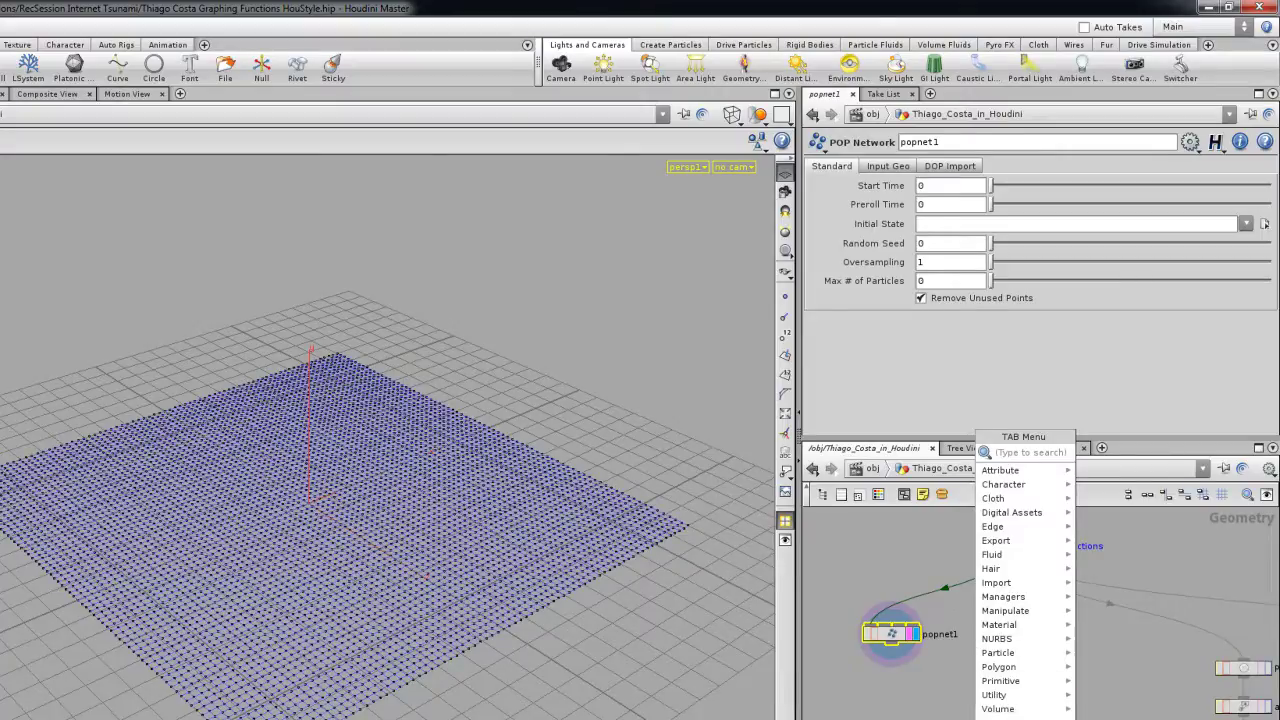
text(null)
key(Return)
click(883, 706)
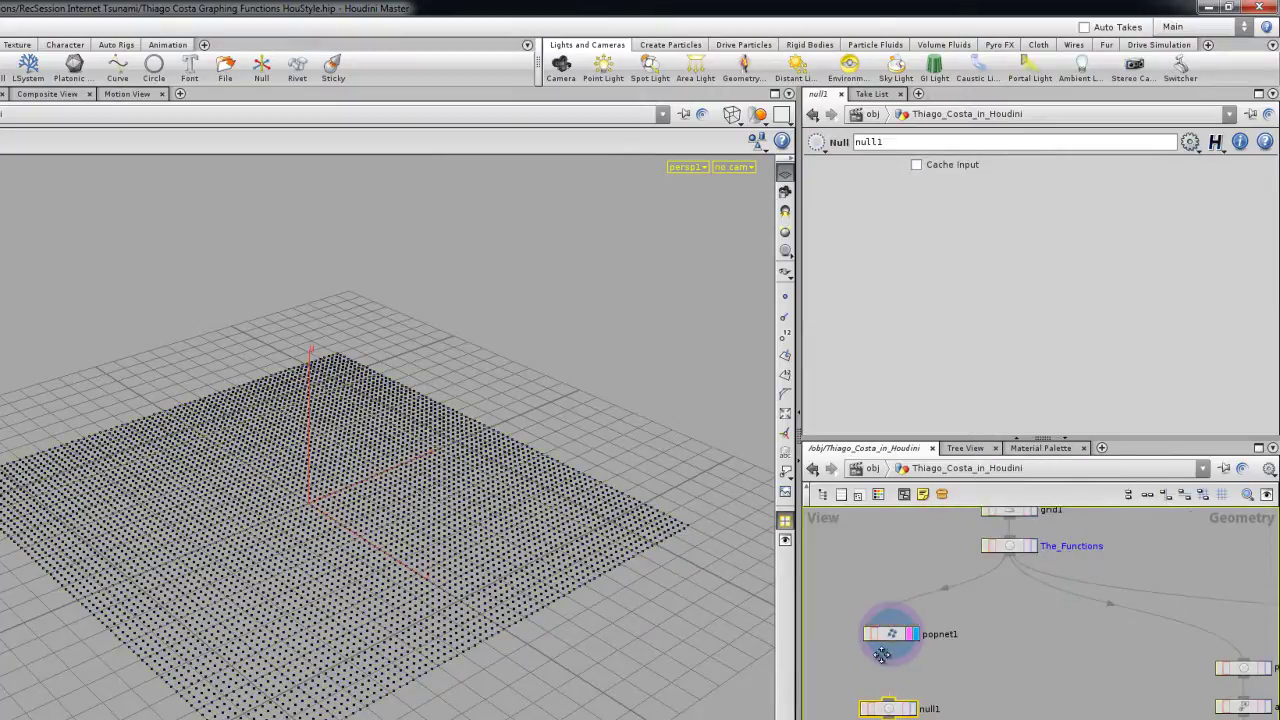
middle_drag(889, 663, 1013, 651)
drag(1135, 524, 910, 640)
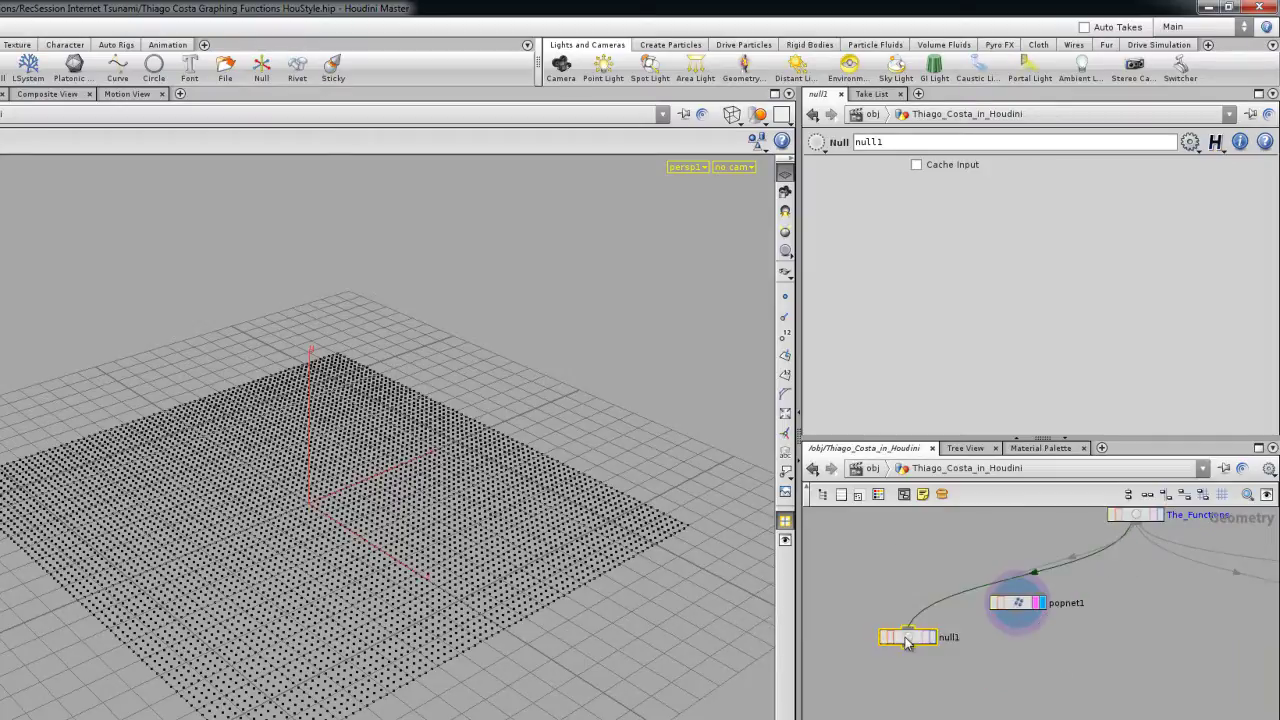
- Rename the new null node as VOPS
drag(902, 143, 782, 145)
text(V0)
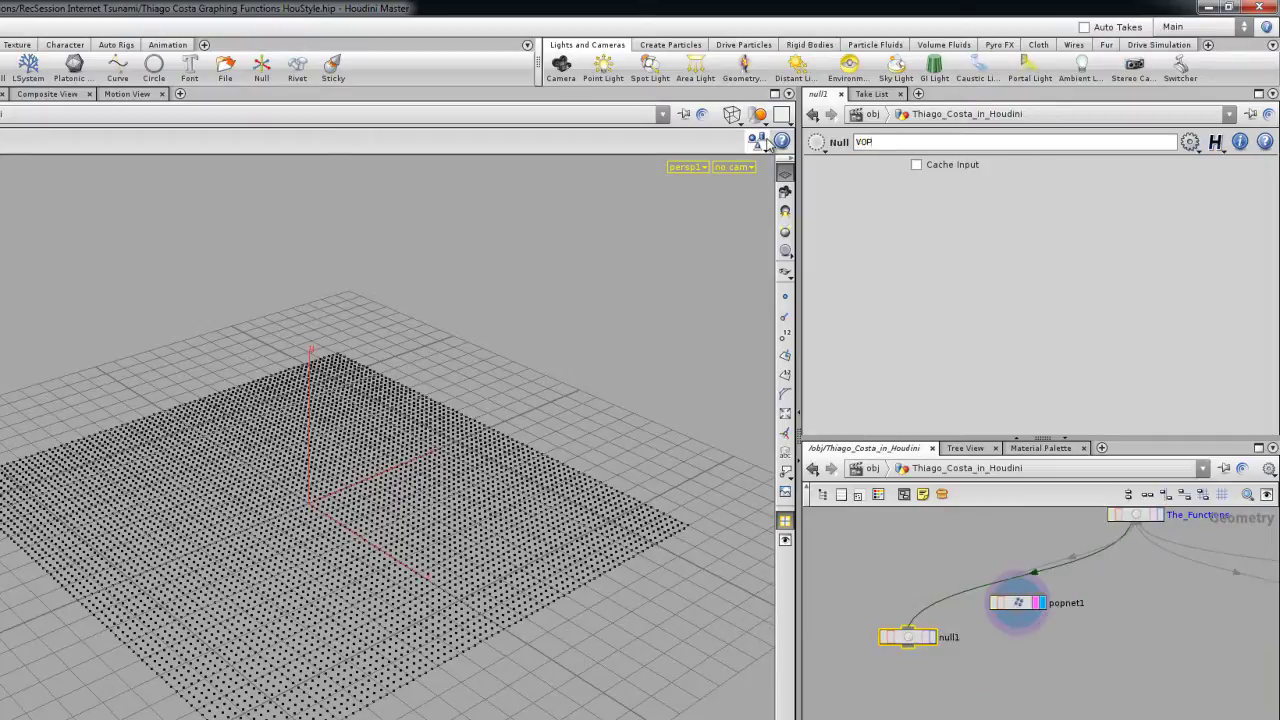
text(PS)
key(Return)
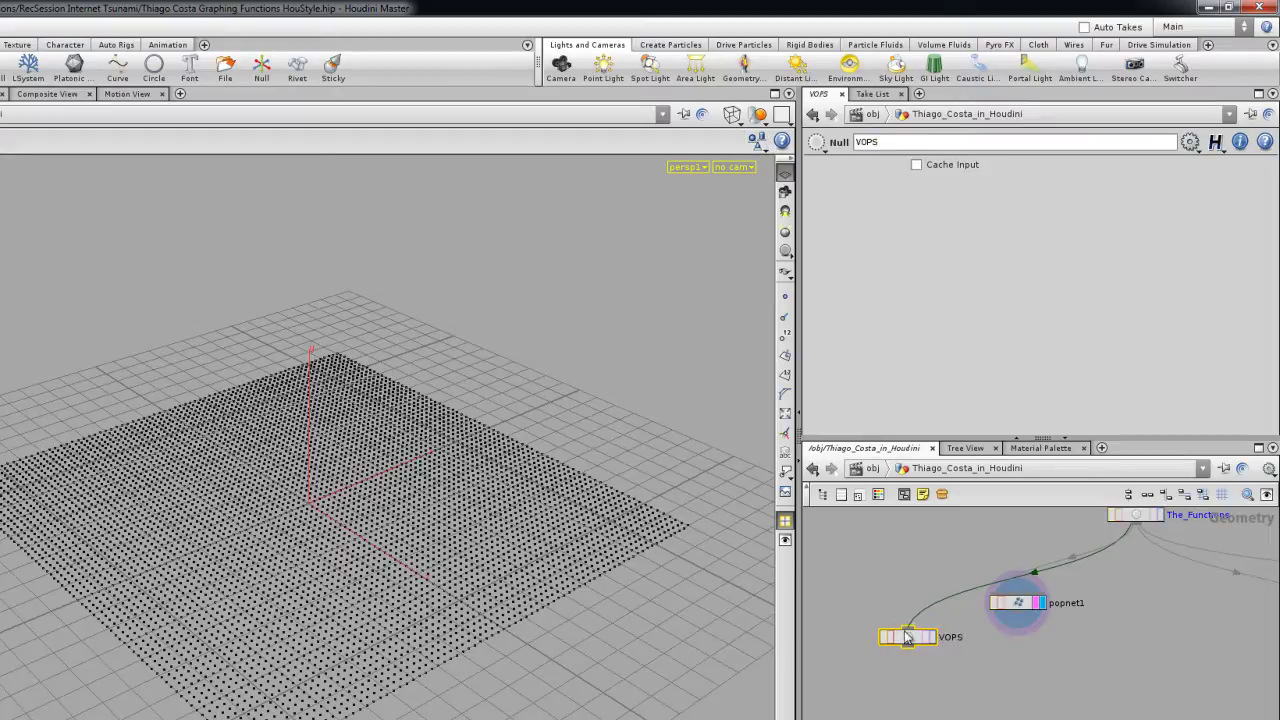
- Add a VOP SOP node below the VOPS null, fed by it, and turn on its display
key(Tab)
mouse_move(893, 670)
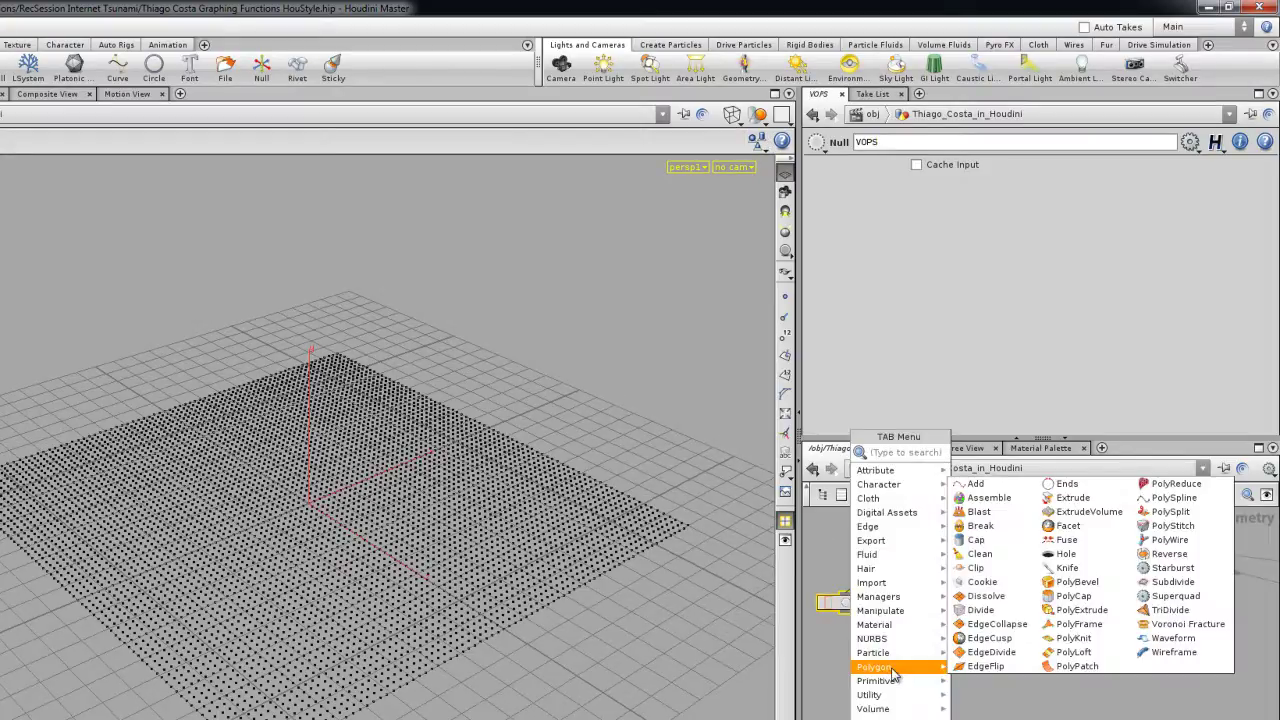
text(vop)
key(Return)
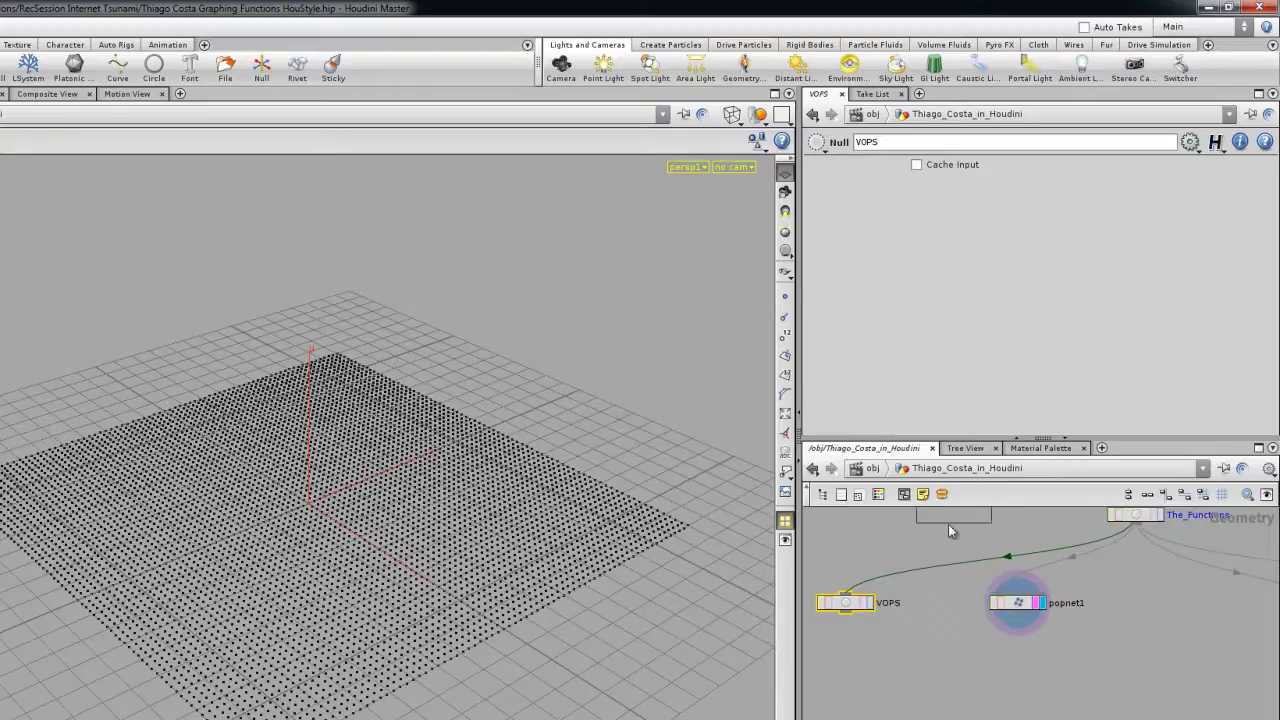
click(853, 663)
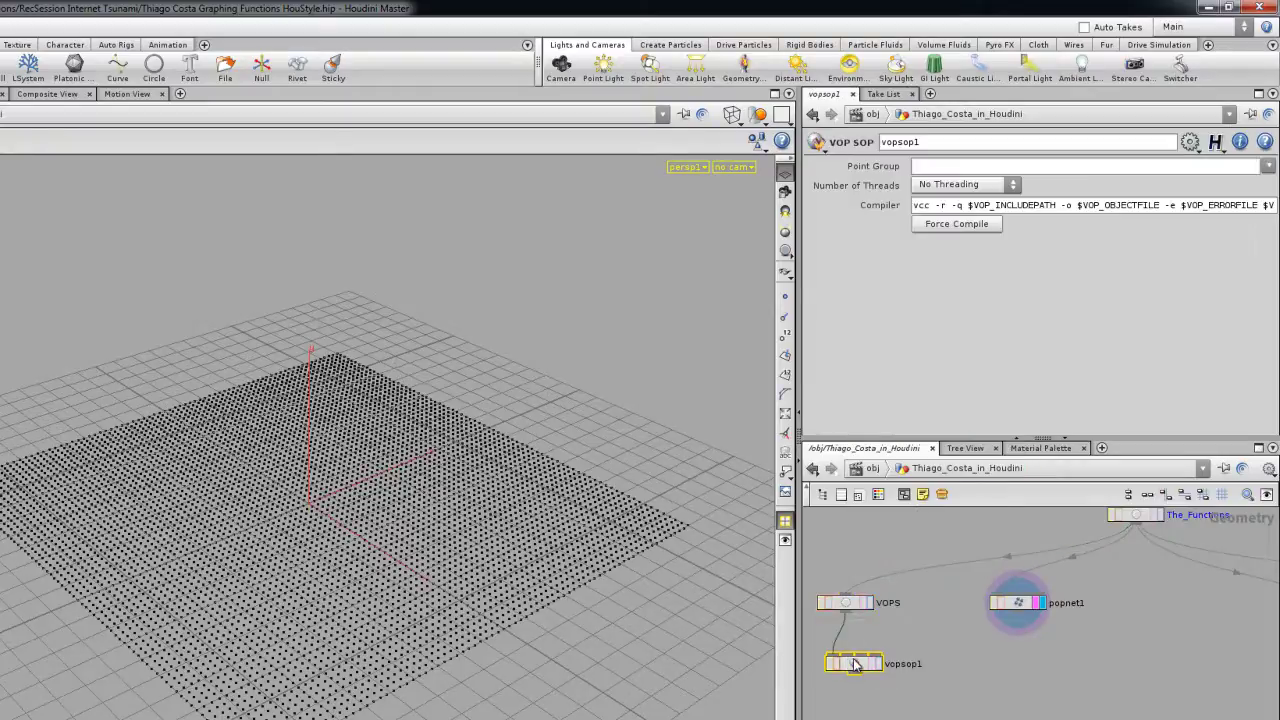
drag(852, 663, 844, 656)
click(870, 657)
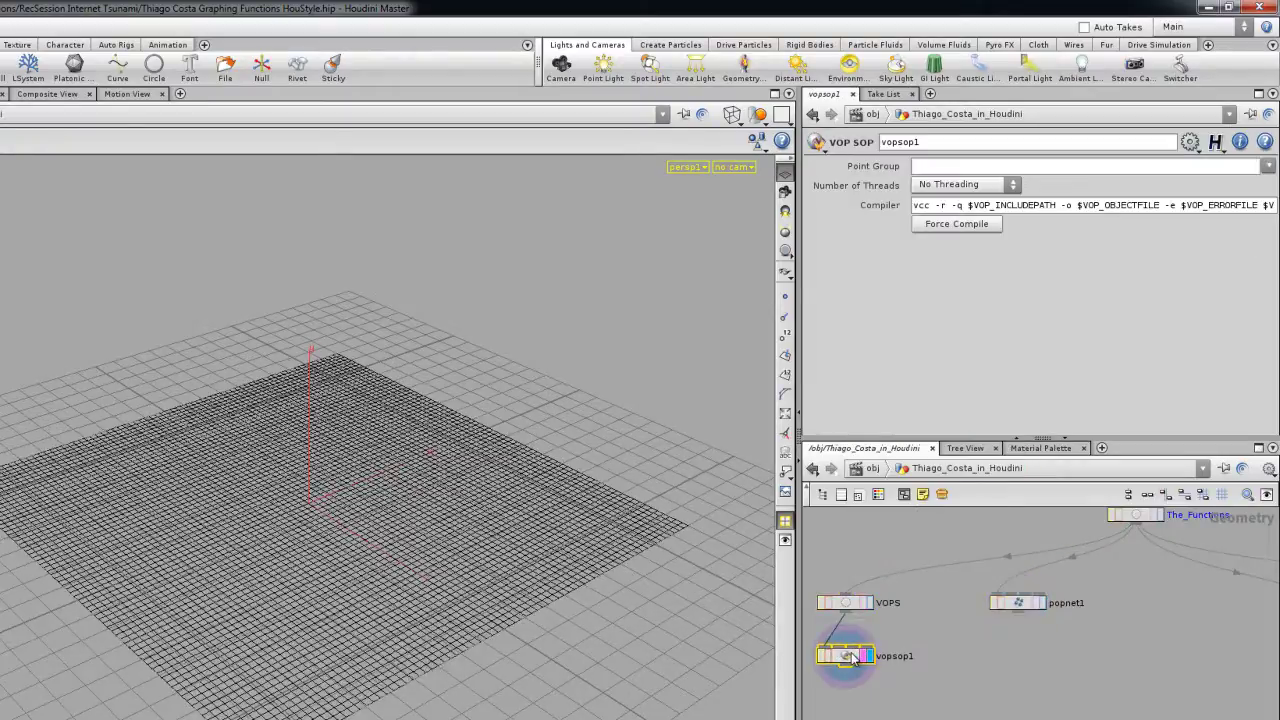
- Display voppop1 aligned below source1 in popnet1, and highlight function 11, |cos(x) + cos(z)| ^ (1/2), in The_Functions comment
double_click(1016, 604)
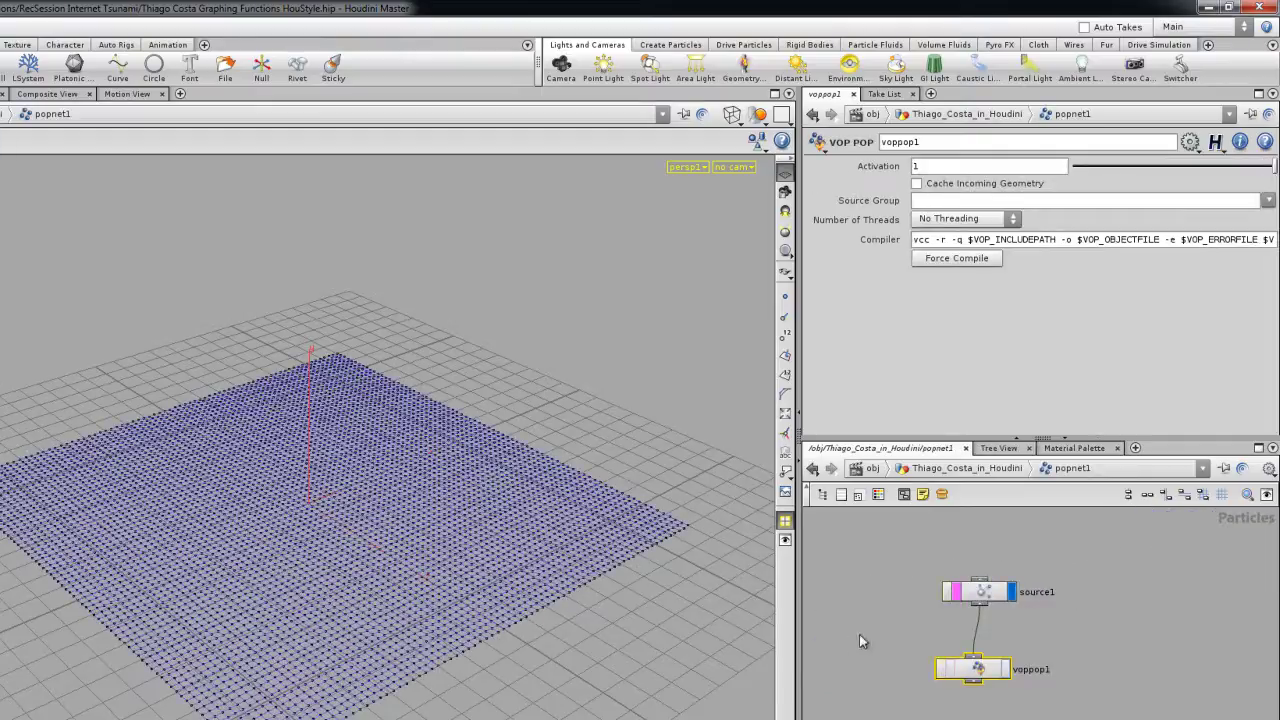
drag(1012, 675, 1018, 675)
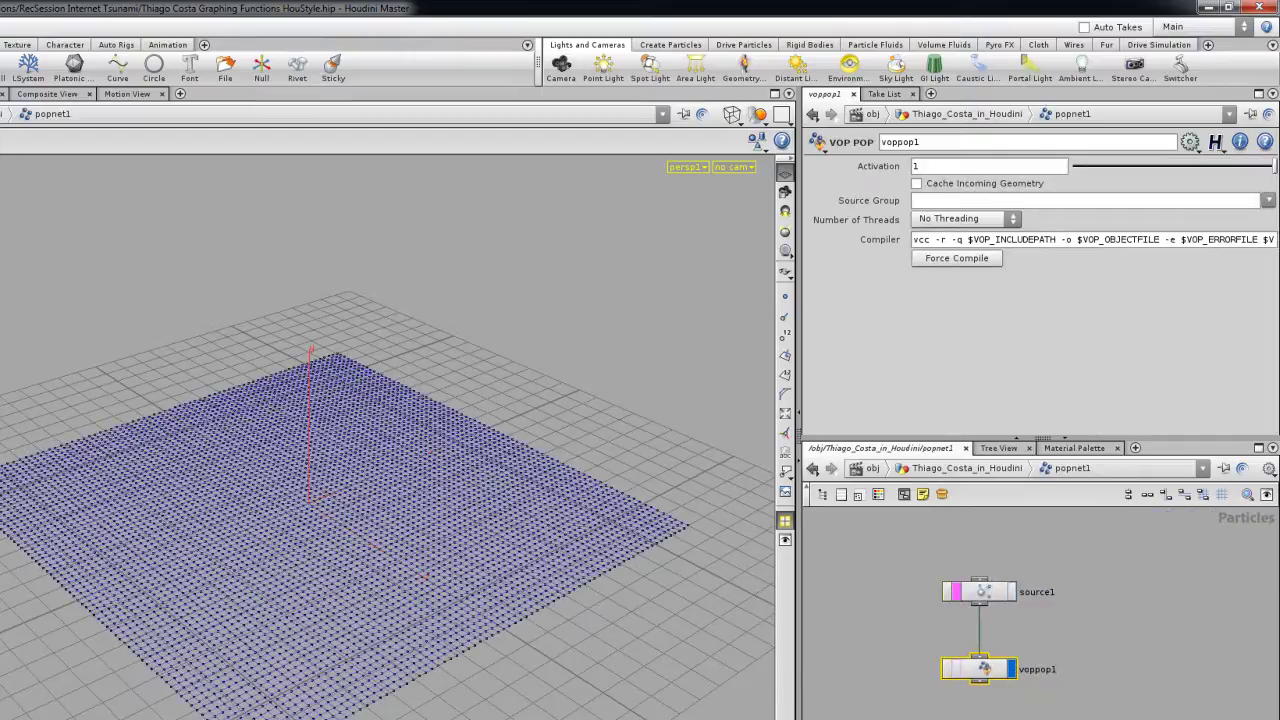
drag(1020, 268, 572, 343)
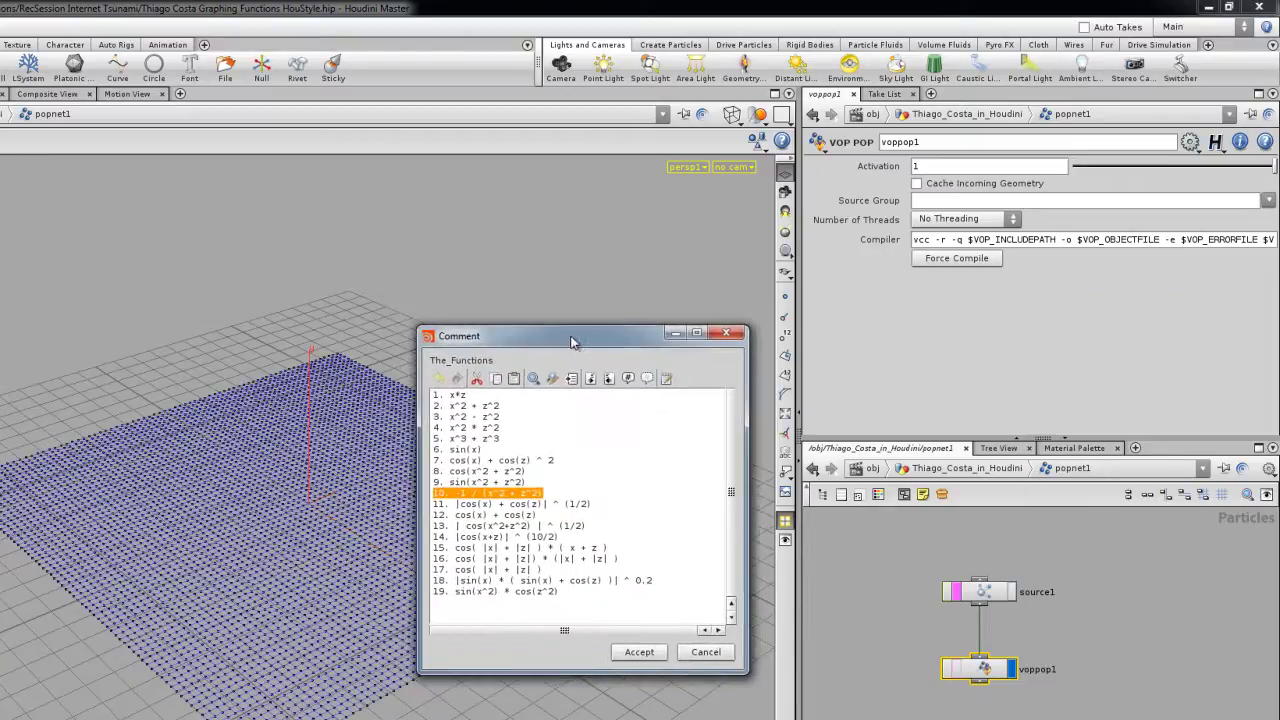
click(480, 510)
drag(600, 505, 384, 508)
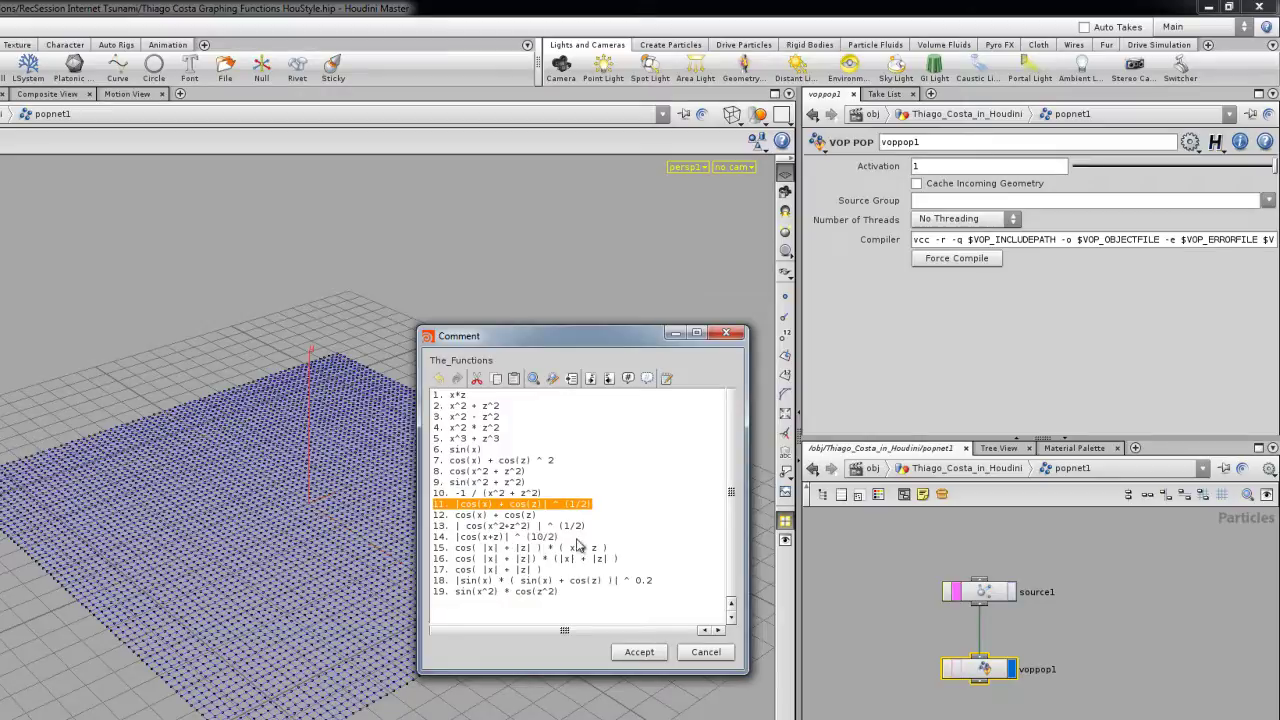
- Go inside voppop1 and move global1 farther away from output1 to make room for nodes between them
double_click(985, 670)
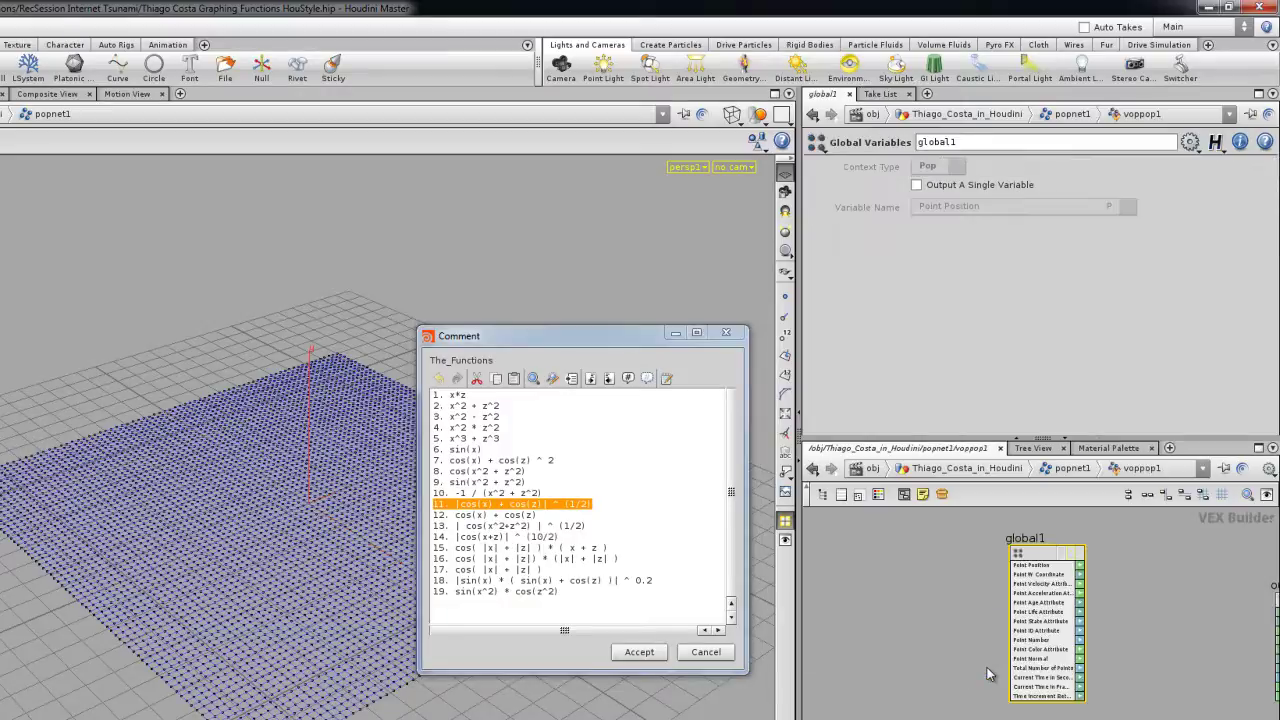
key(h)
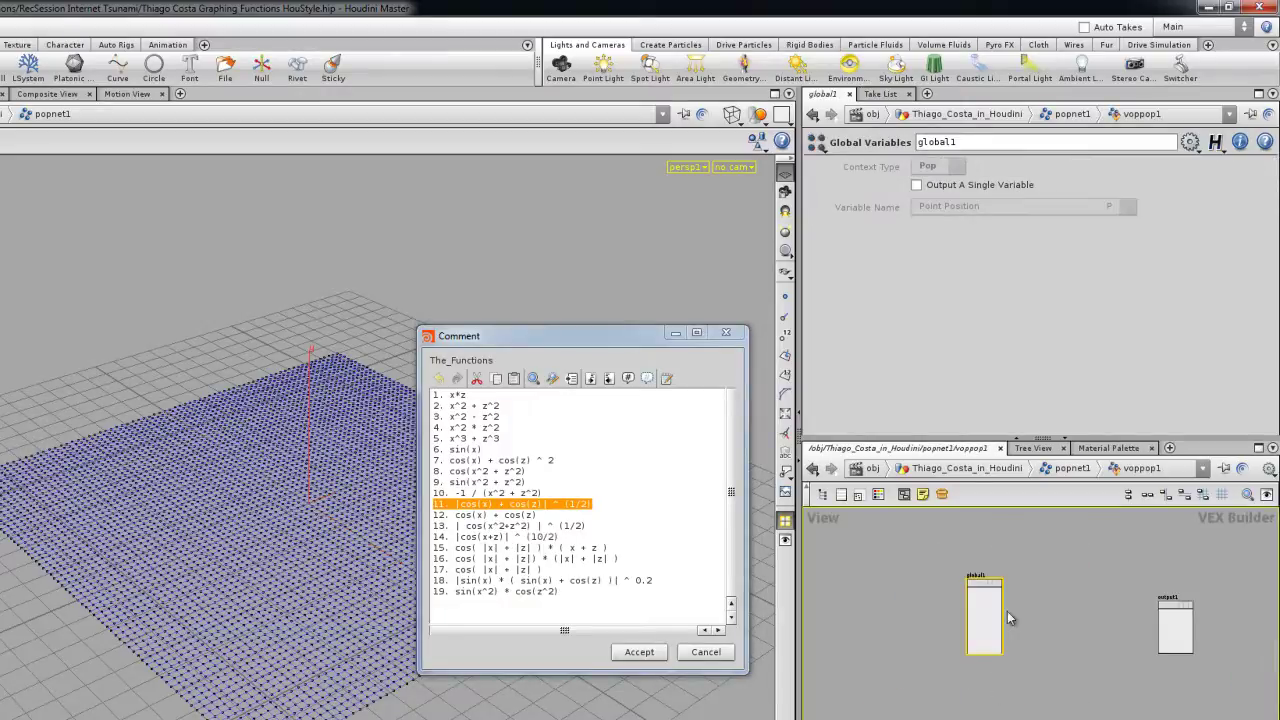
drag(857, 600, 817, 613)
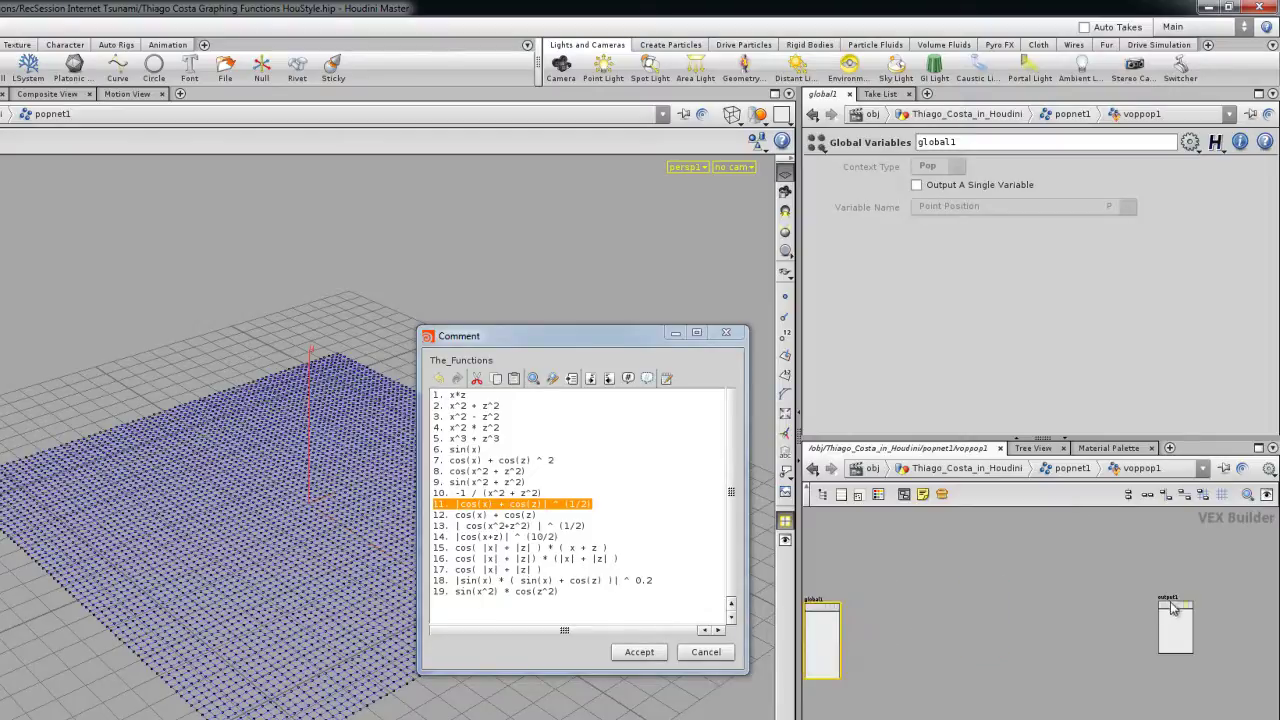